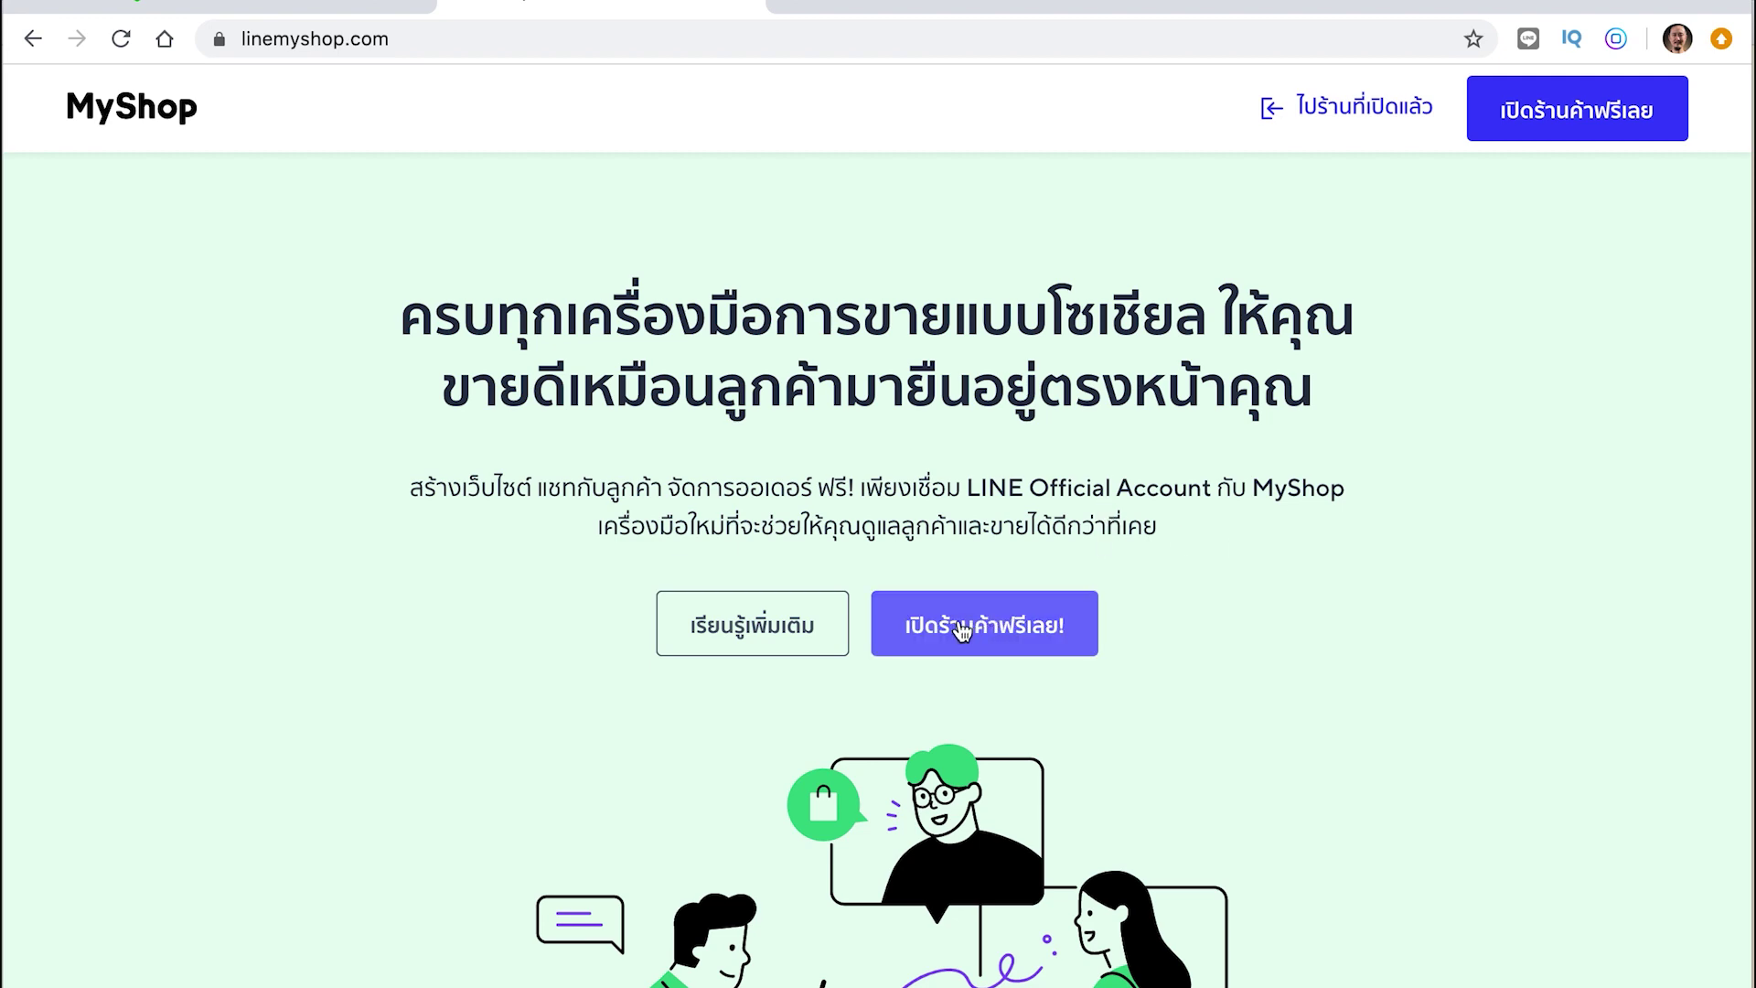
Start a free store from the MyShop landing page to bring up the LINE Official Account question
click(1006, 633)
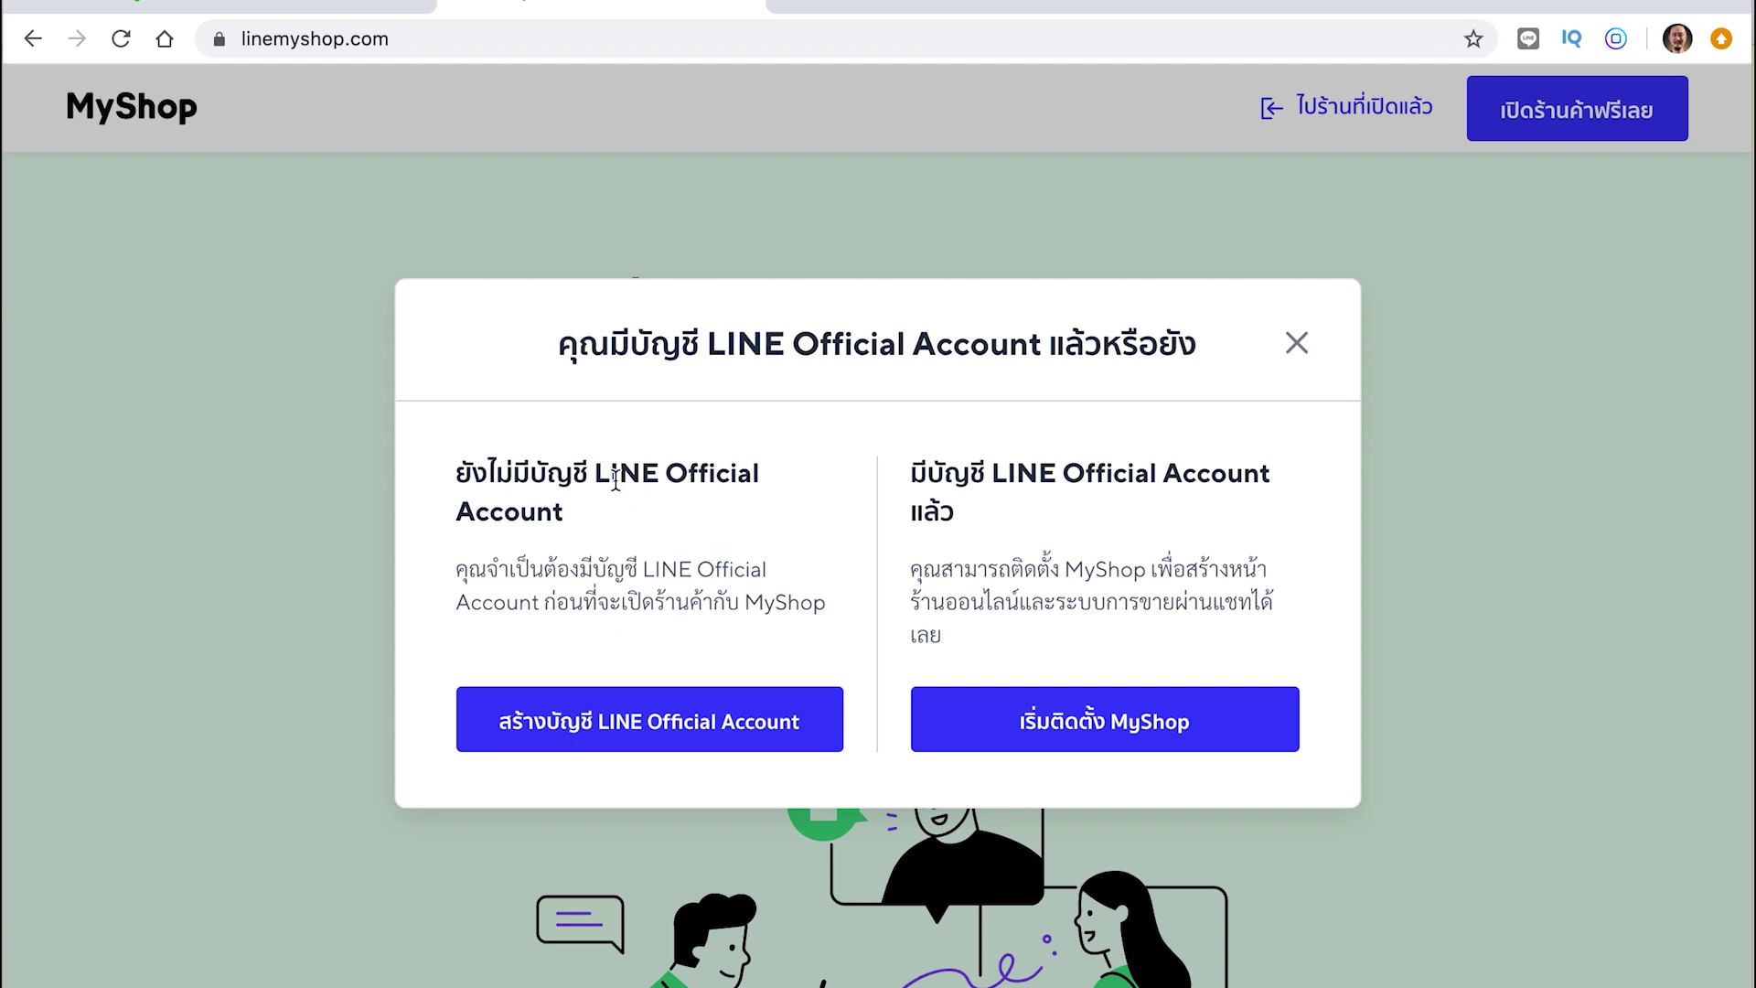
drag(595, 473, 640, 521)
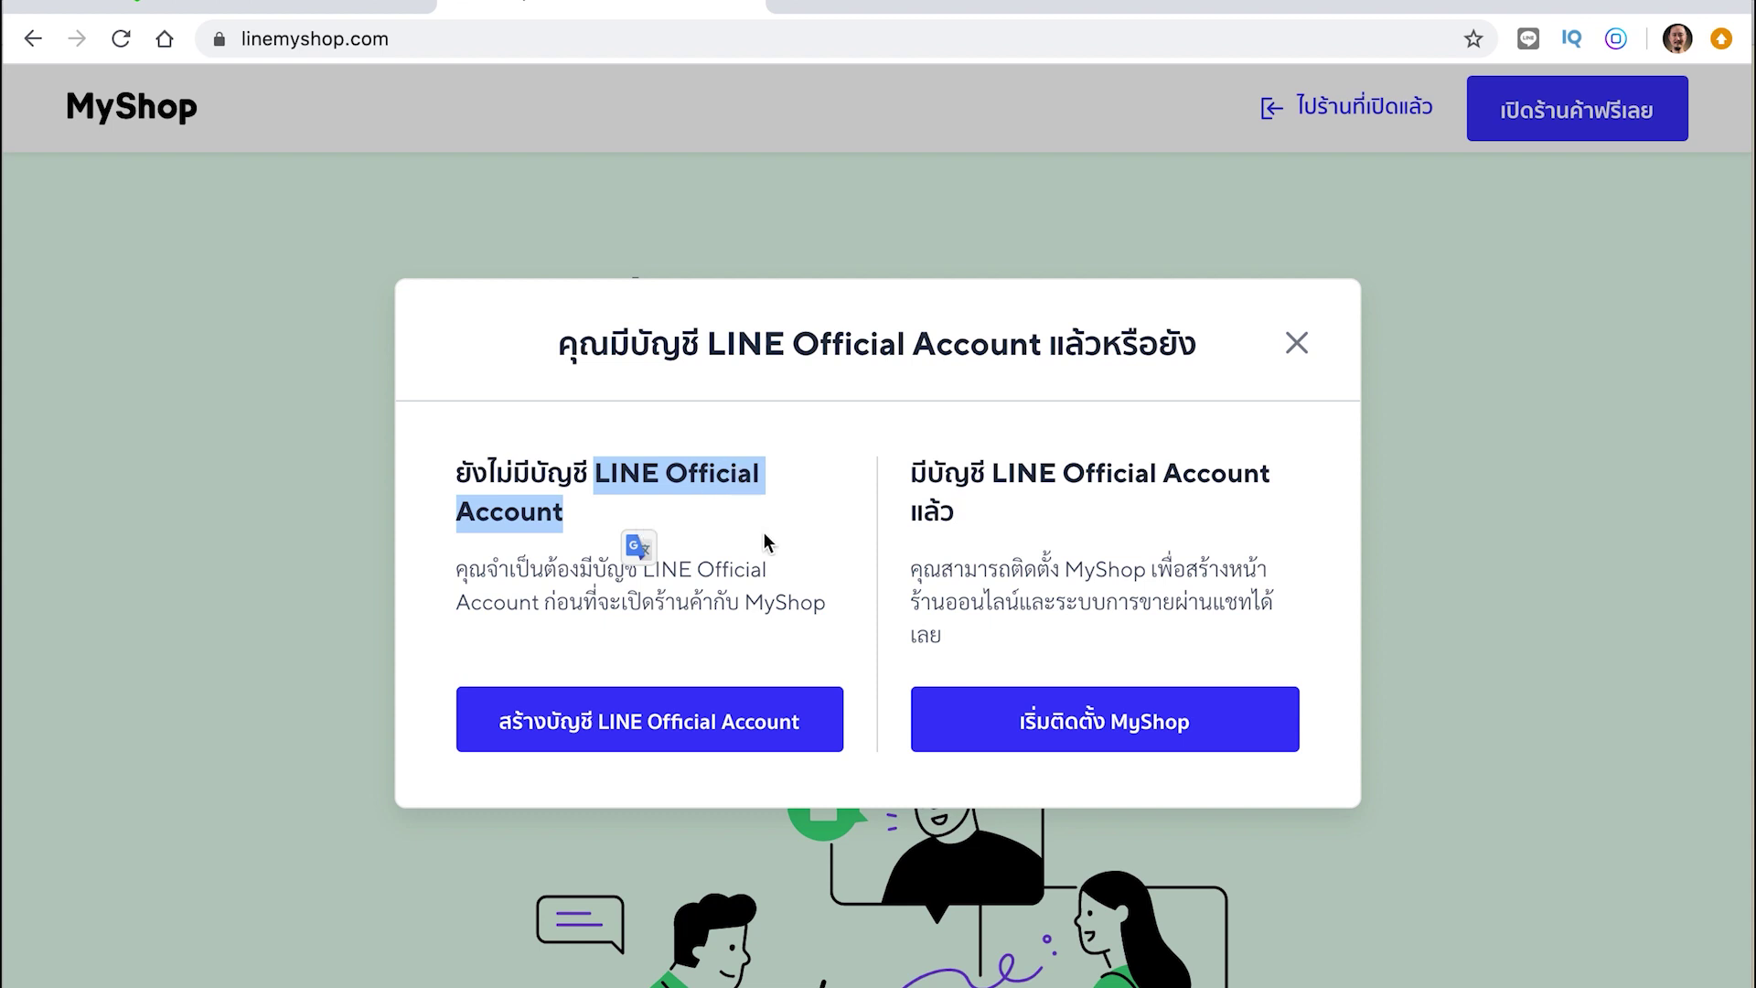
click(656, 724)
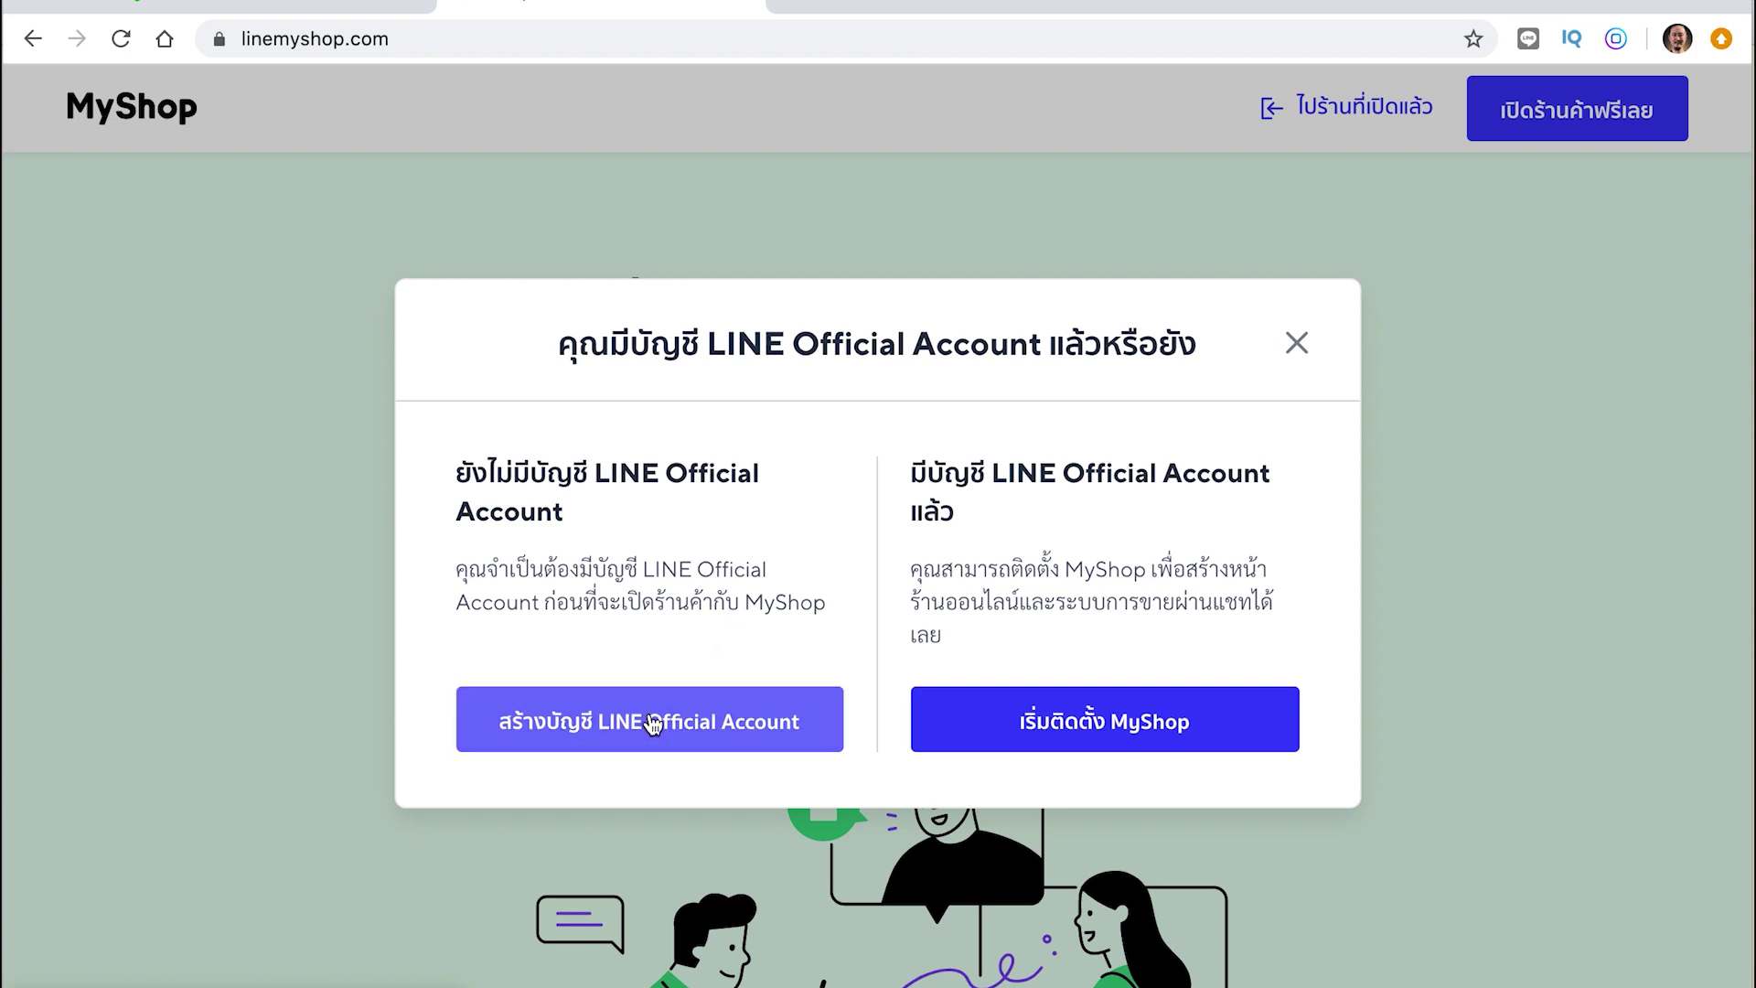
Go to youtube.com in a new browser tab
click(799, 2)
text(youtube.com)
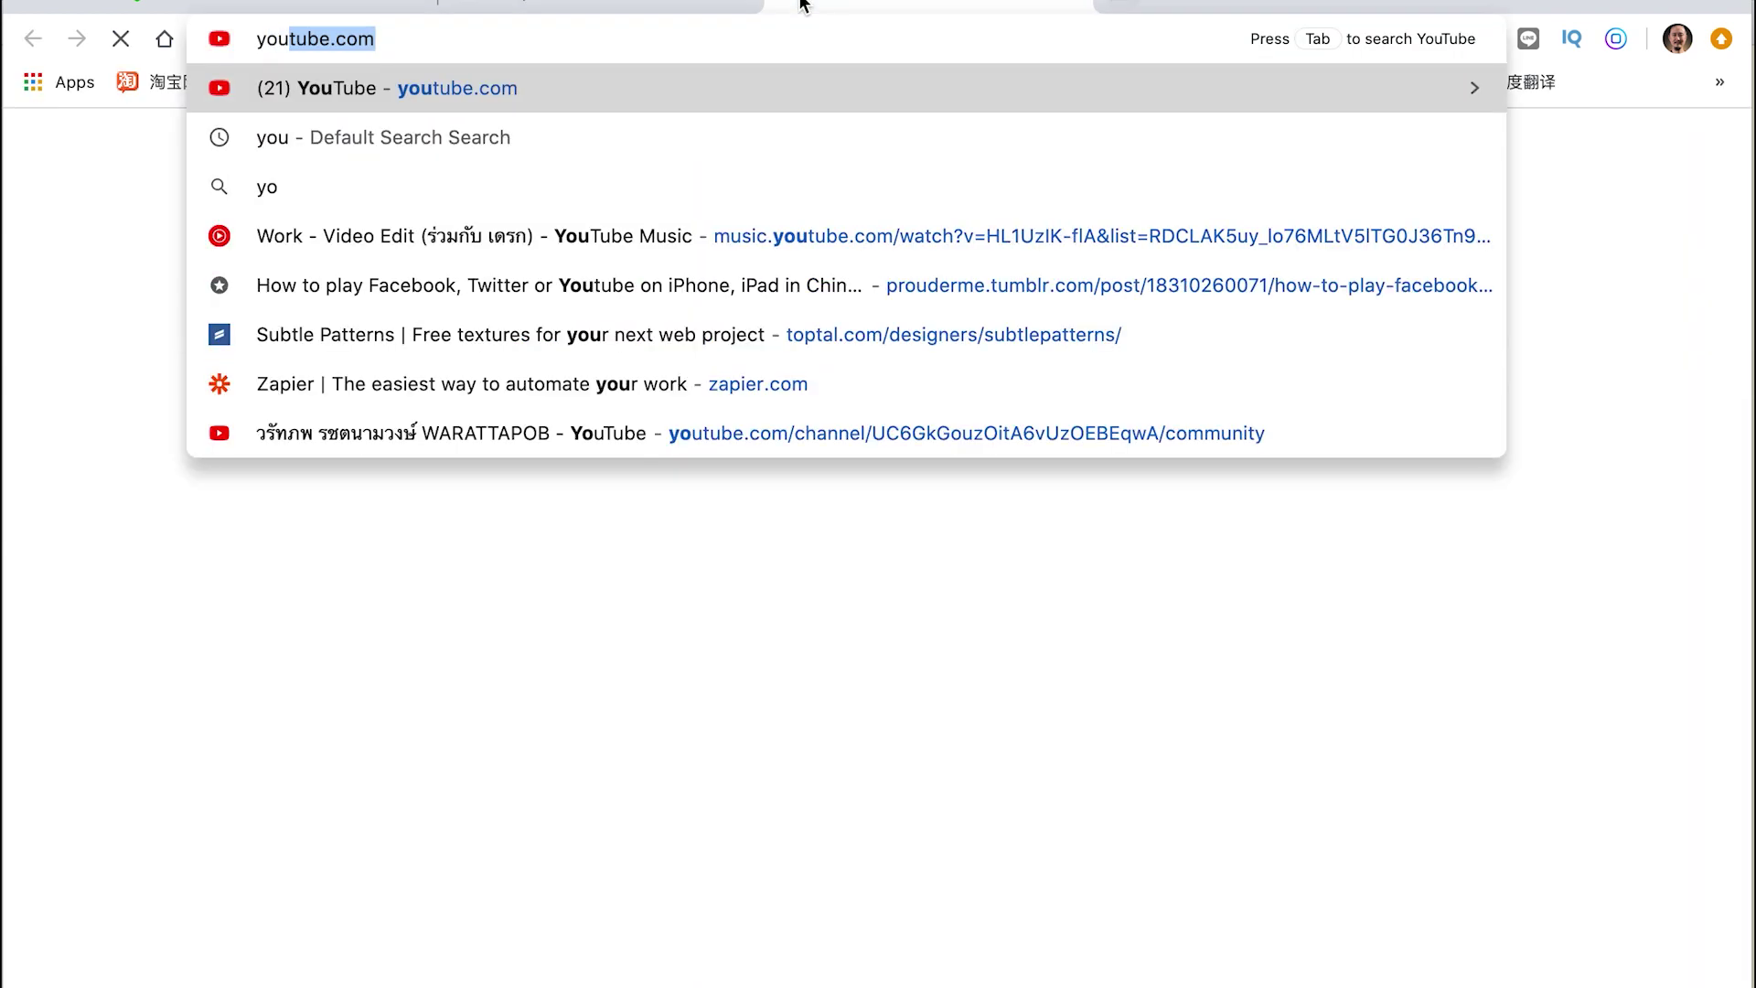
key(Return)
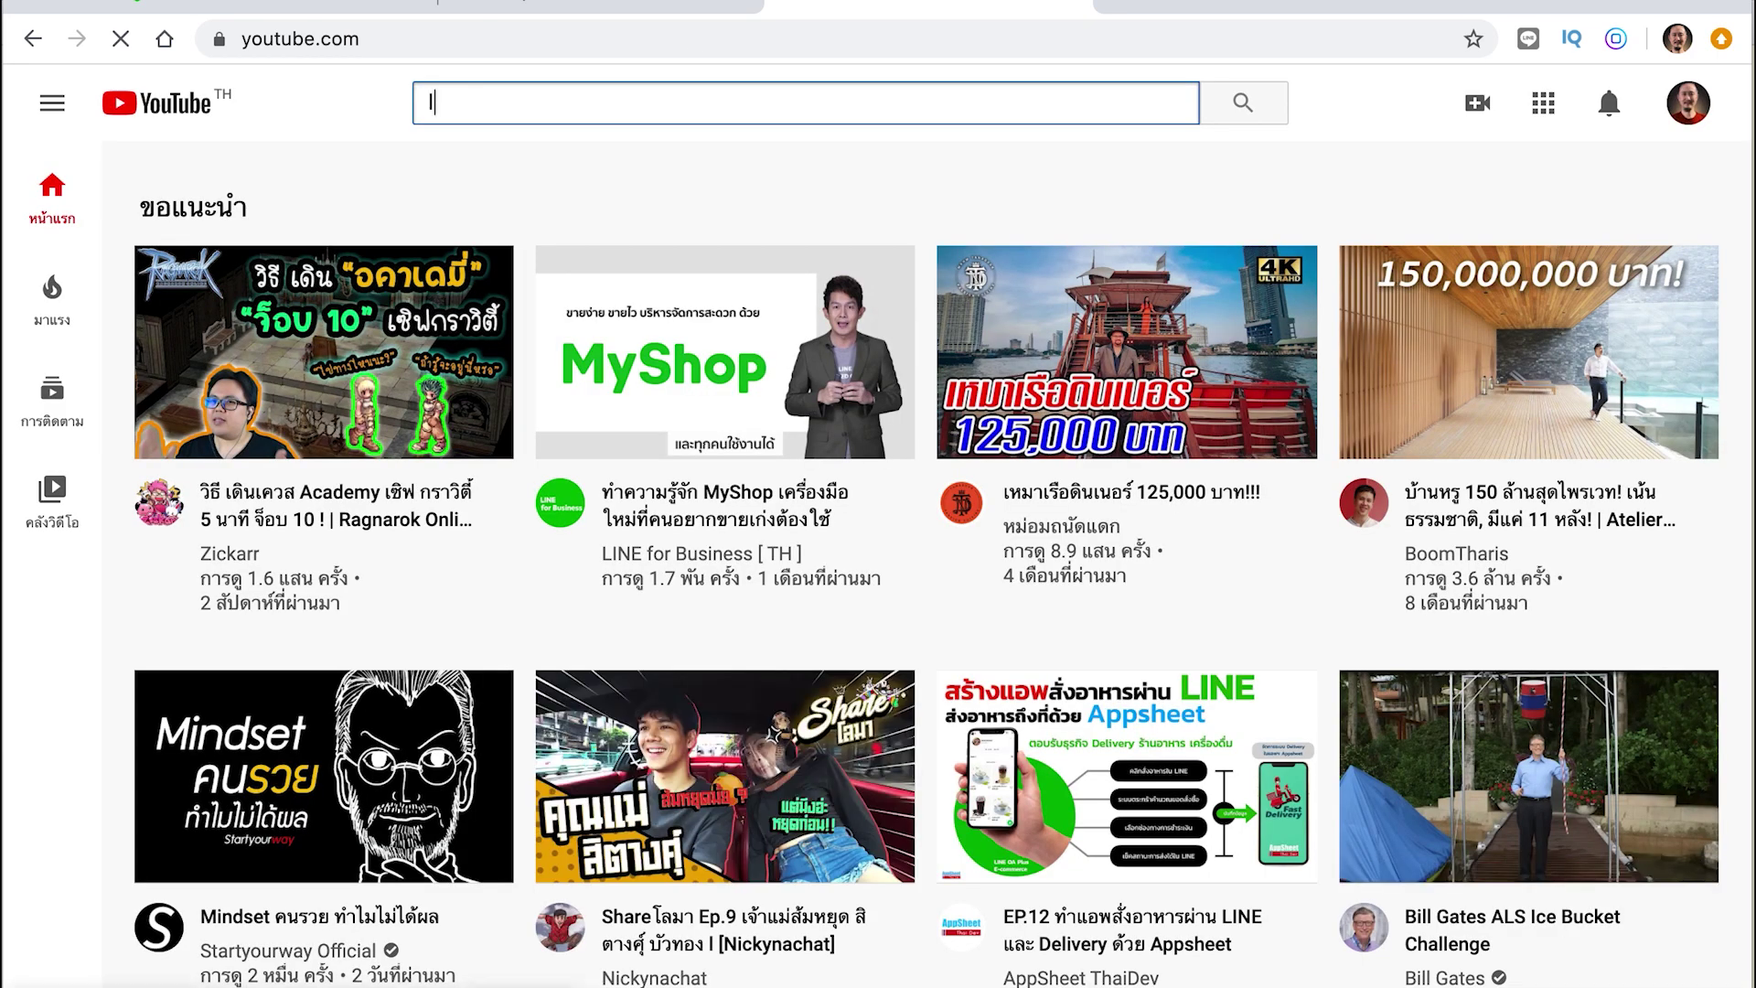
Search YouTube for 'line oa วรัทภพ' and browse the results
text(line oa )
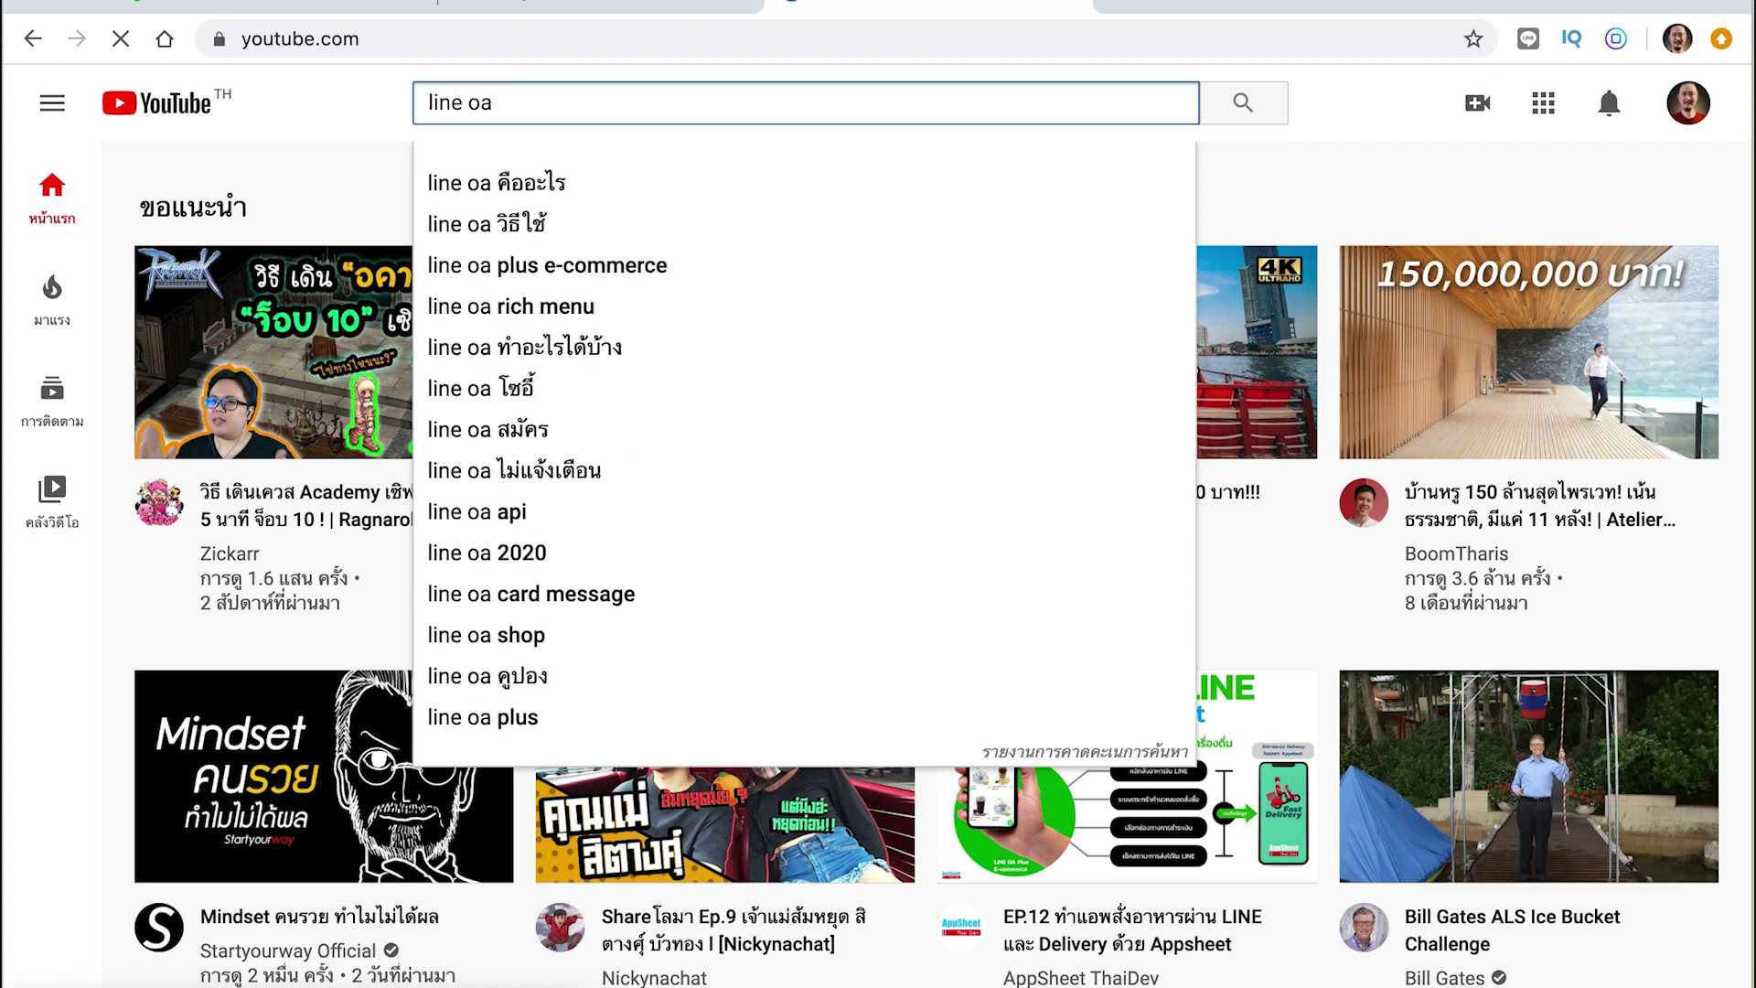
text(วรั)
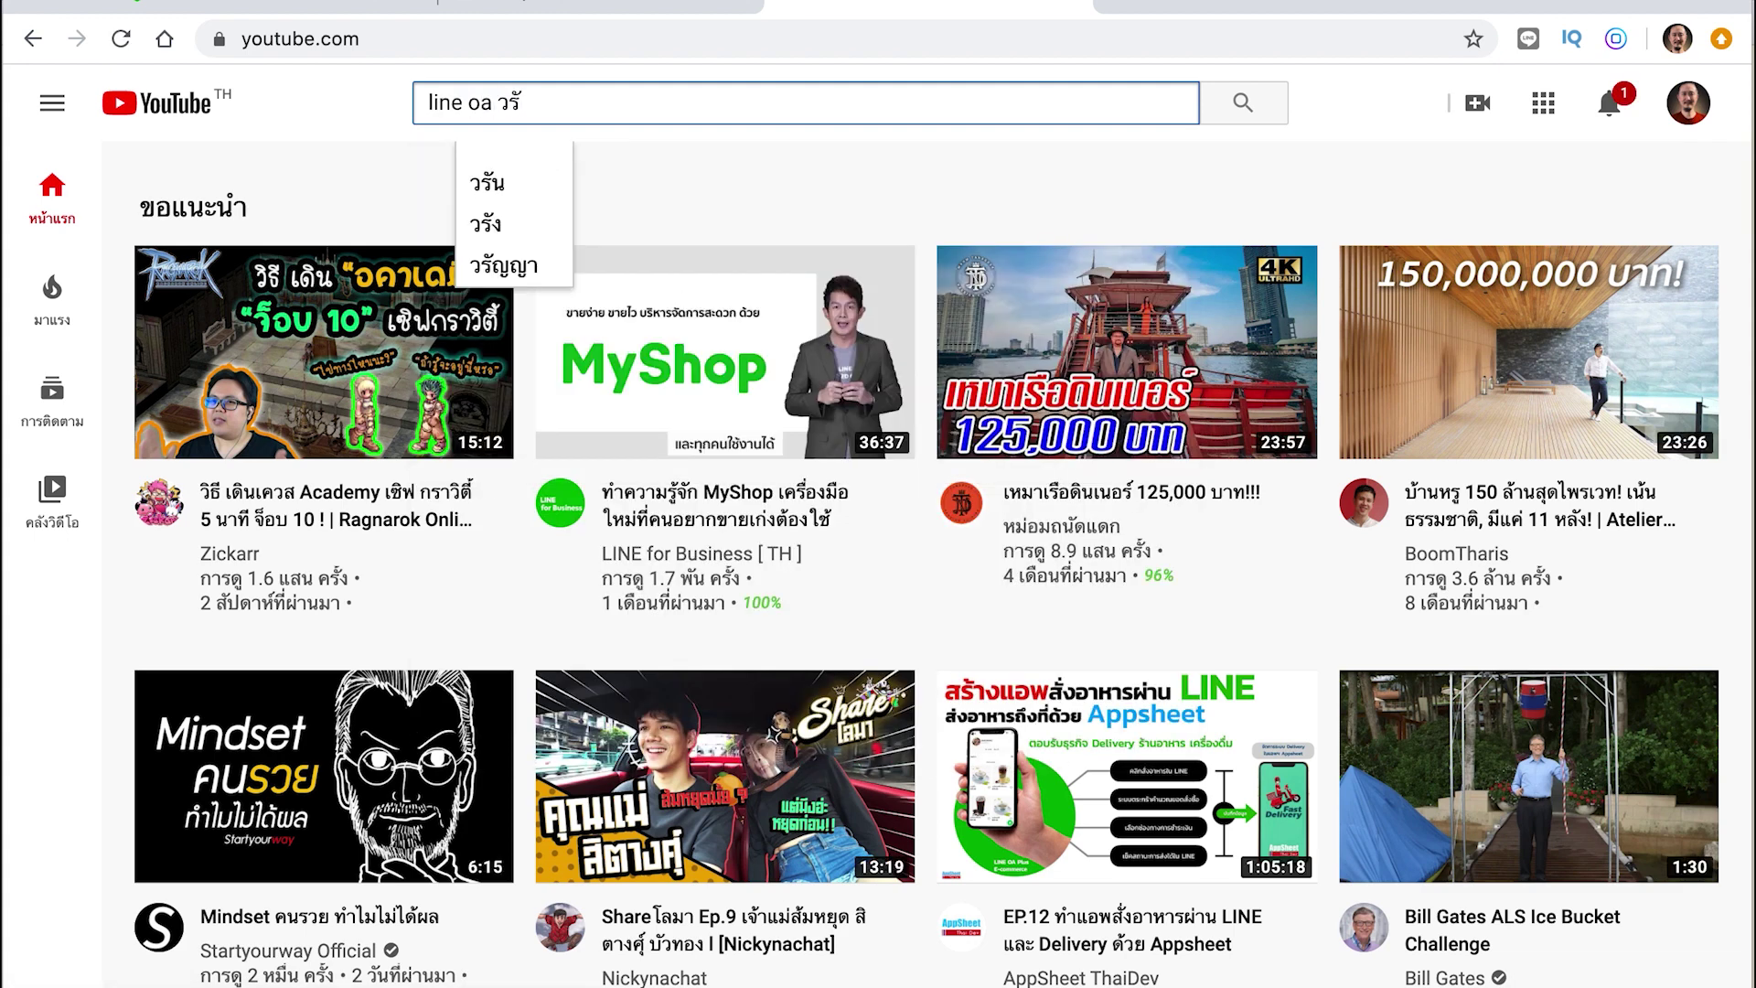
text(ทภพ)
key(Return)
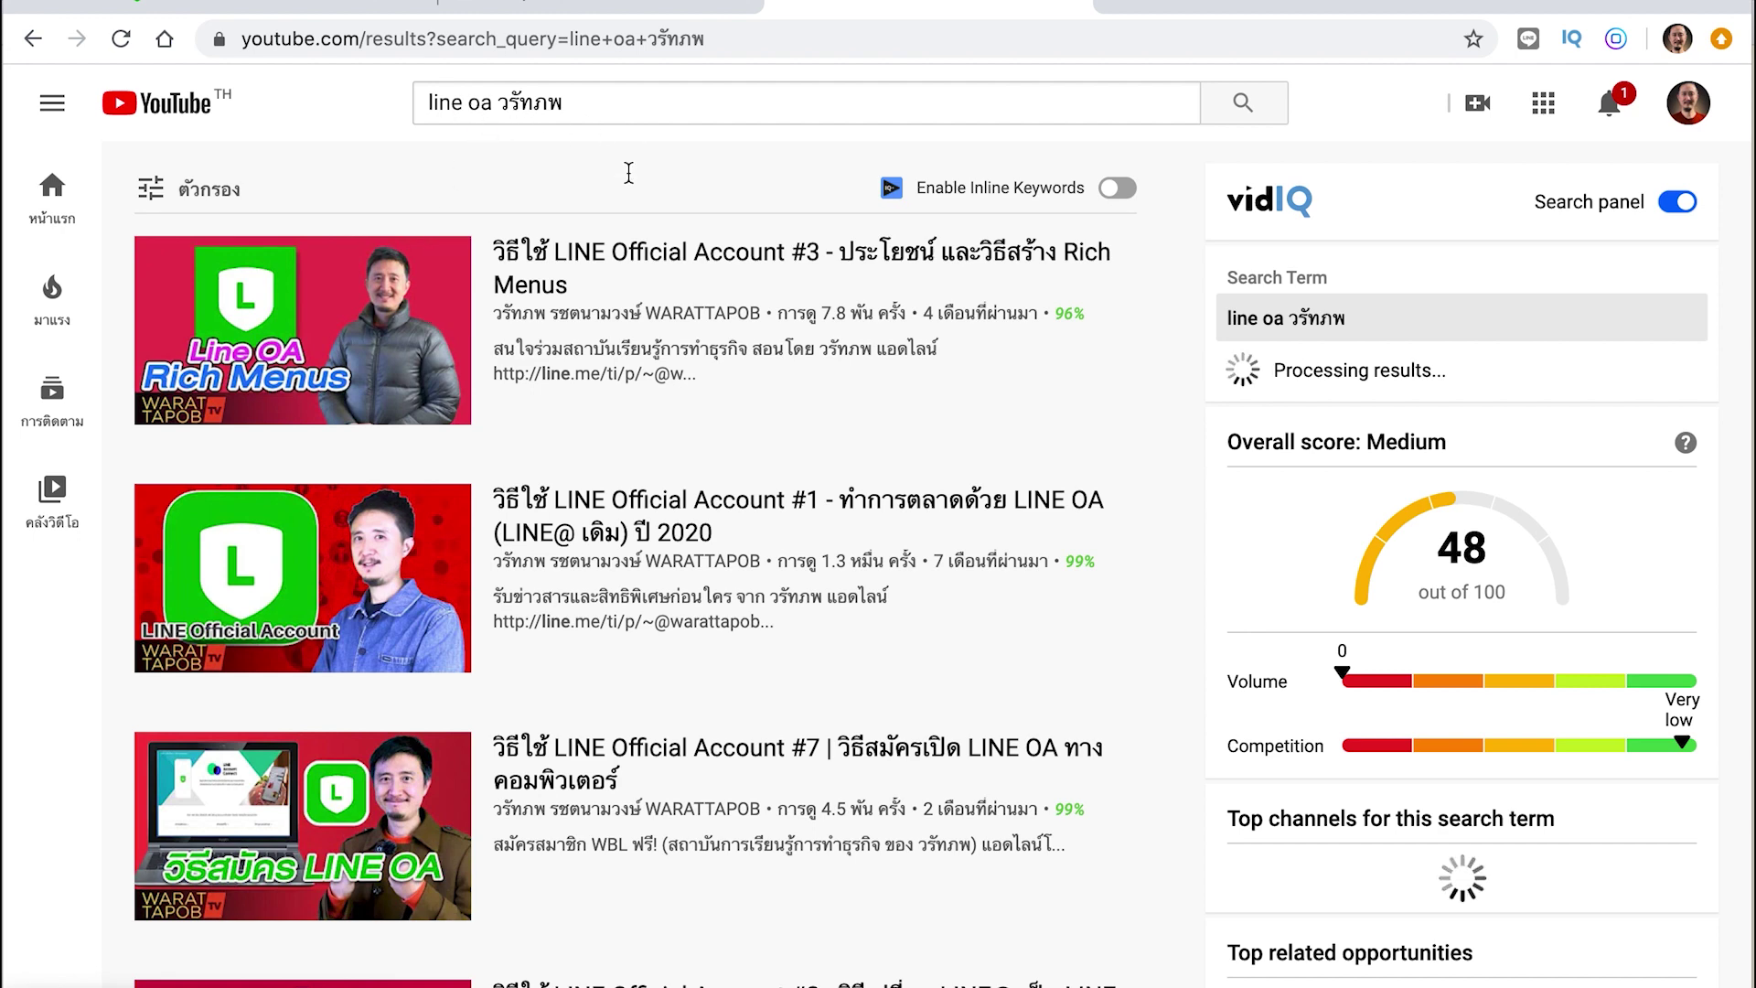
scroll(735, 469, down, 2)
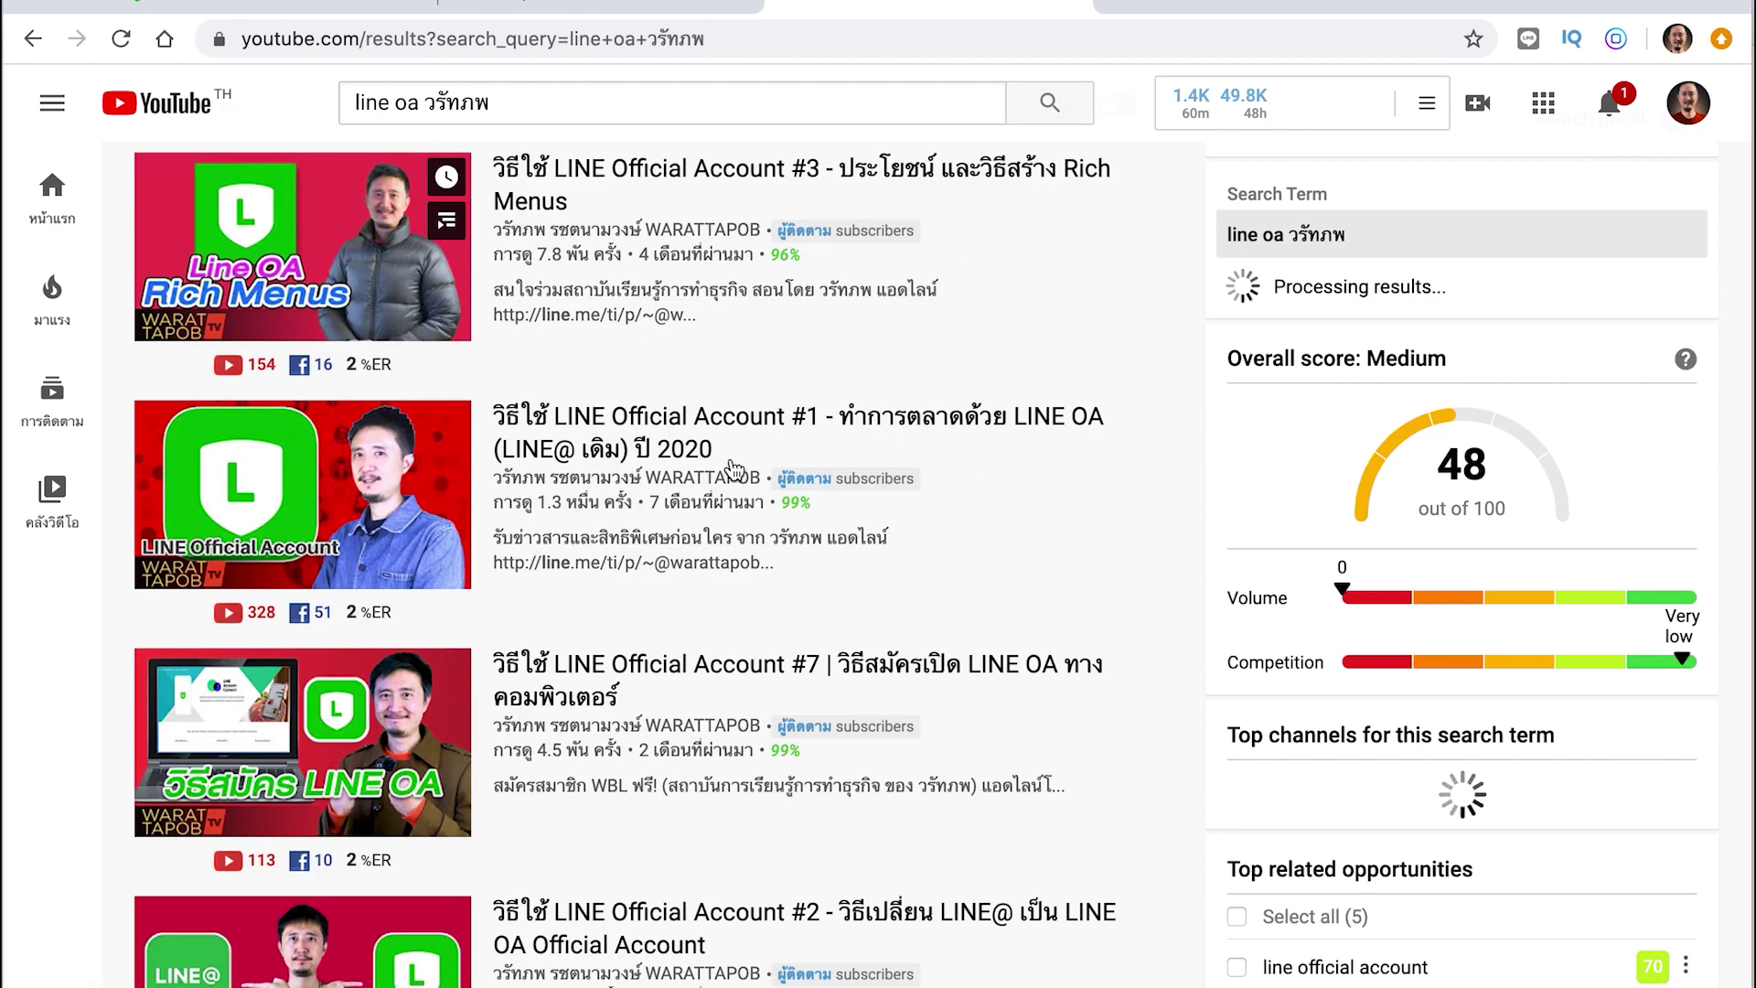
scroll(803, 771, down, 5)
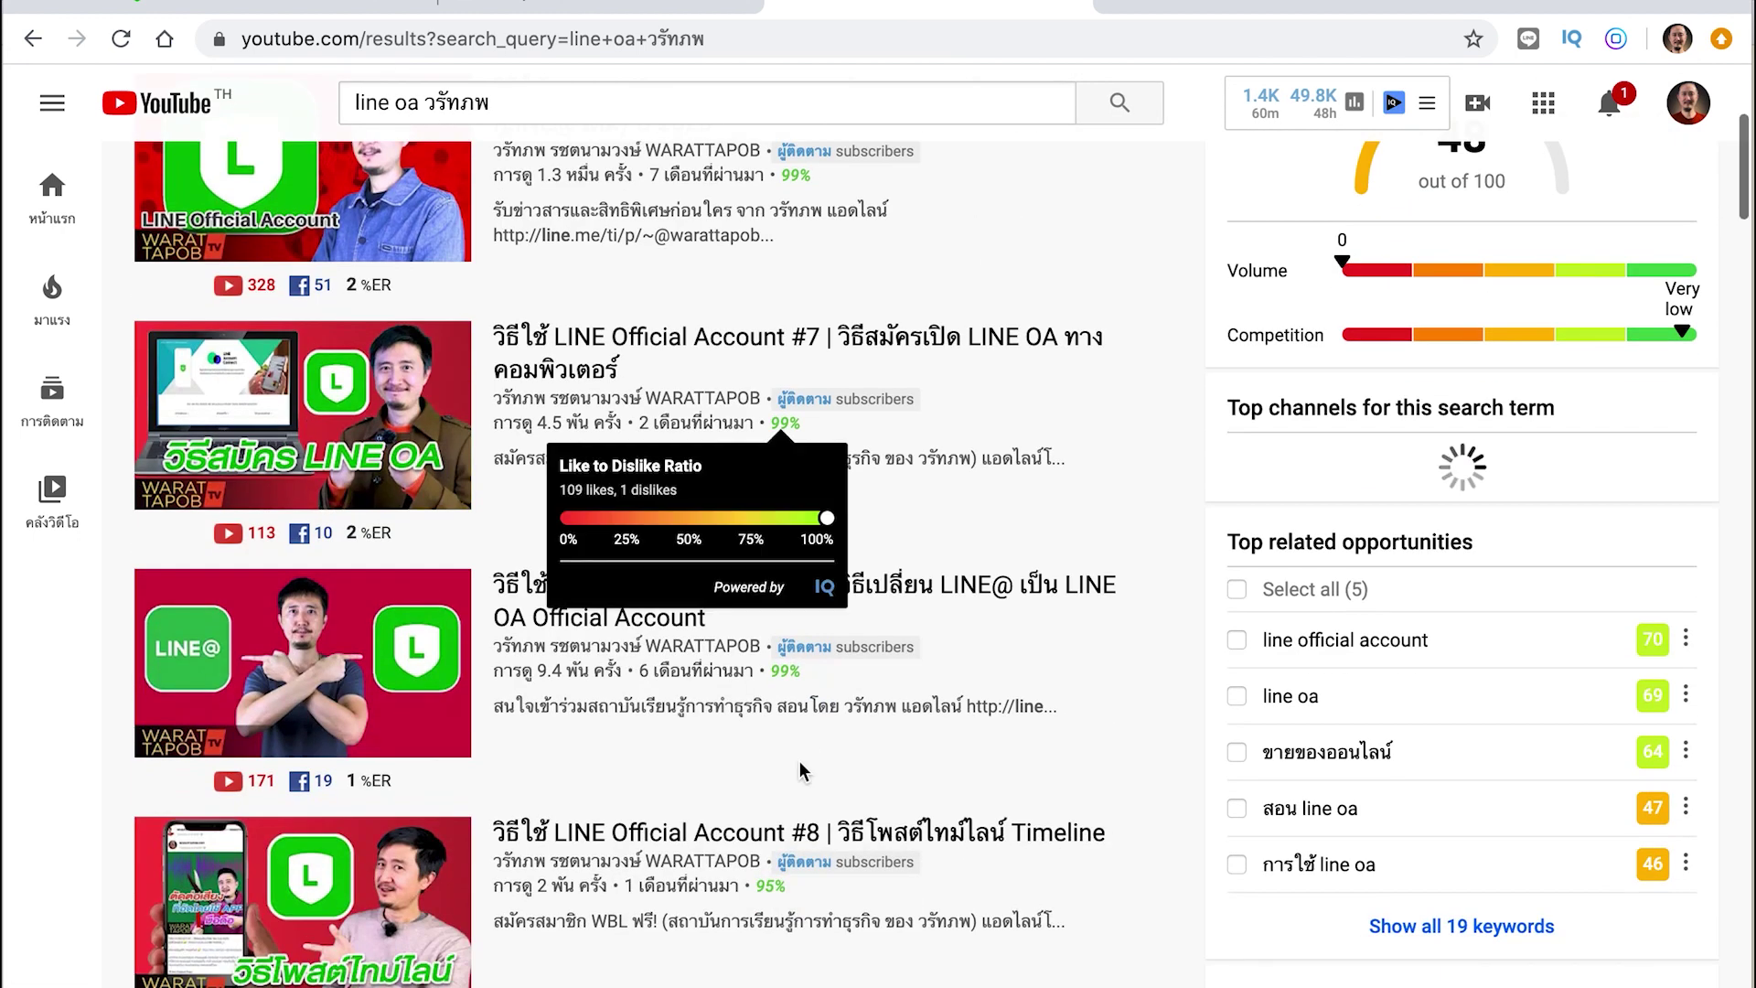
scroll(801, 772, down, 7)
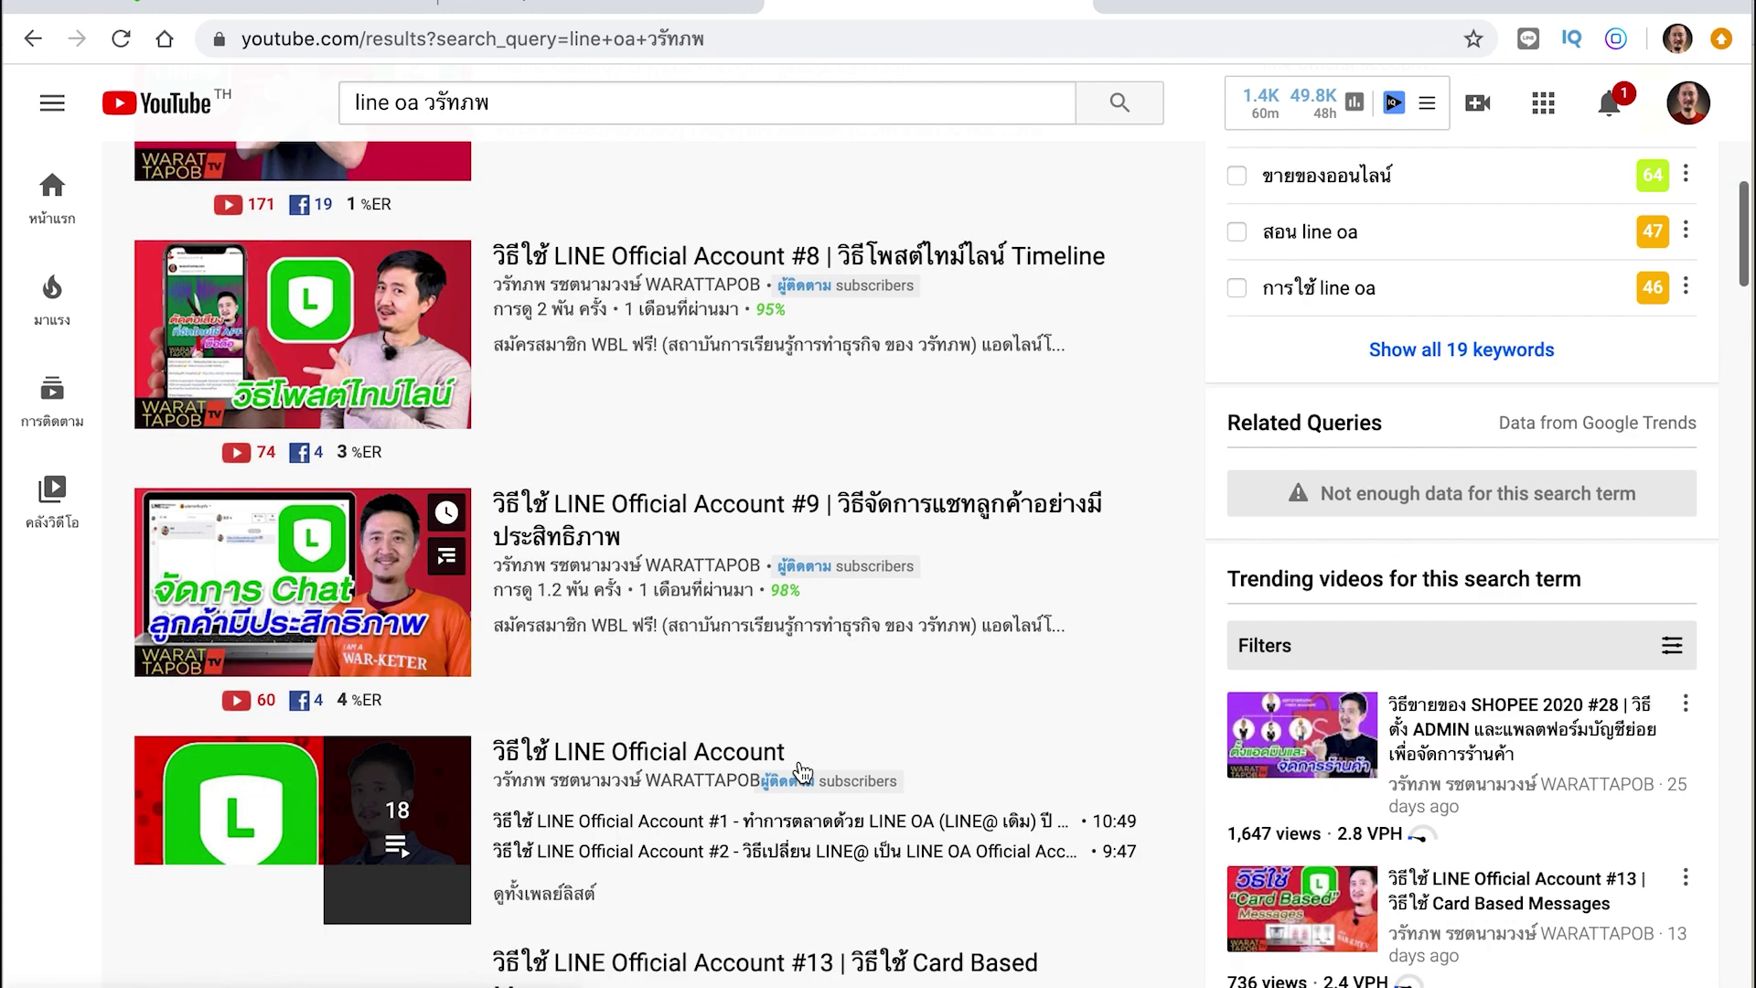
scroll(803, 771, down, 1)
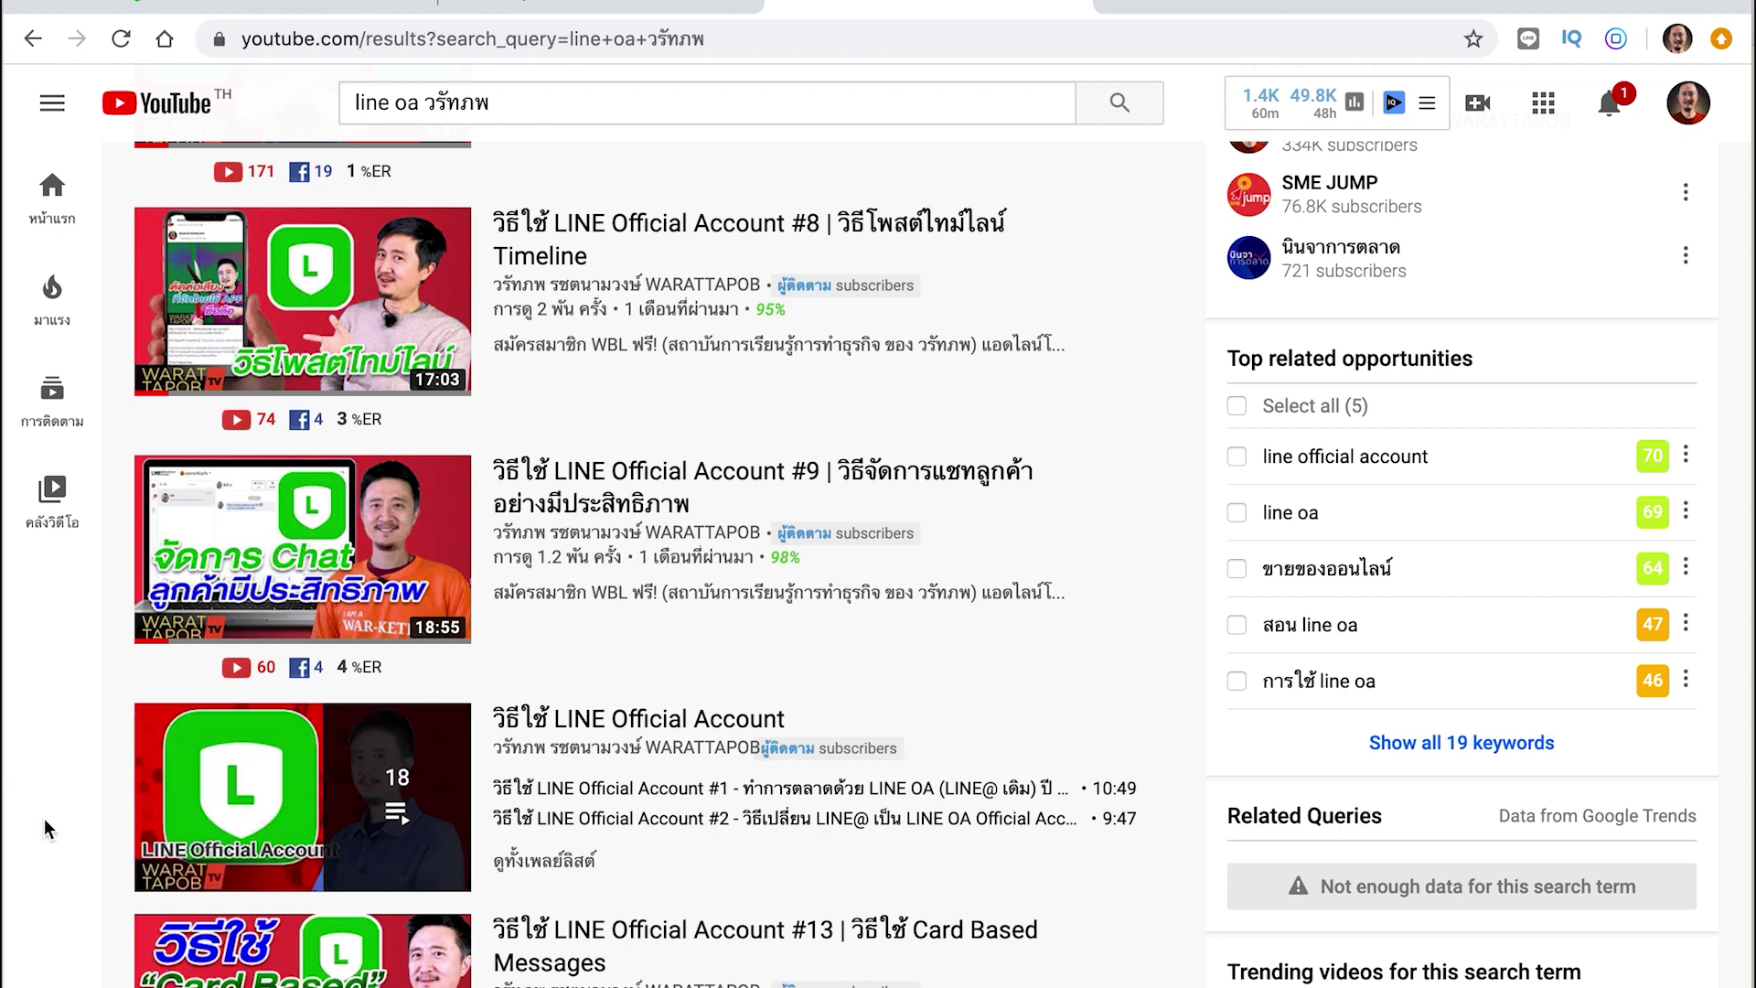
Open the วิธีใช้ LINE Official Account playlist and pause its first video
click(693, 723)
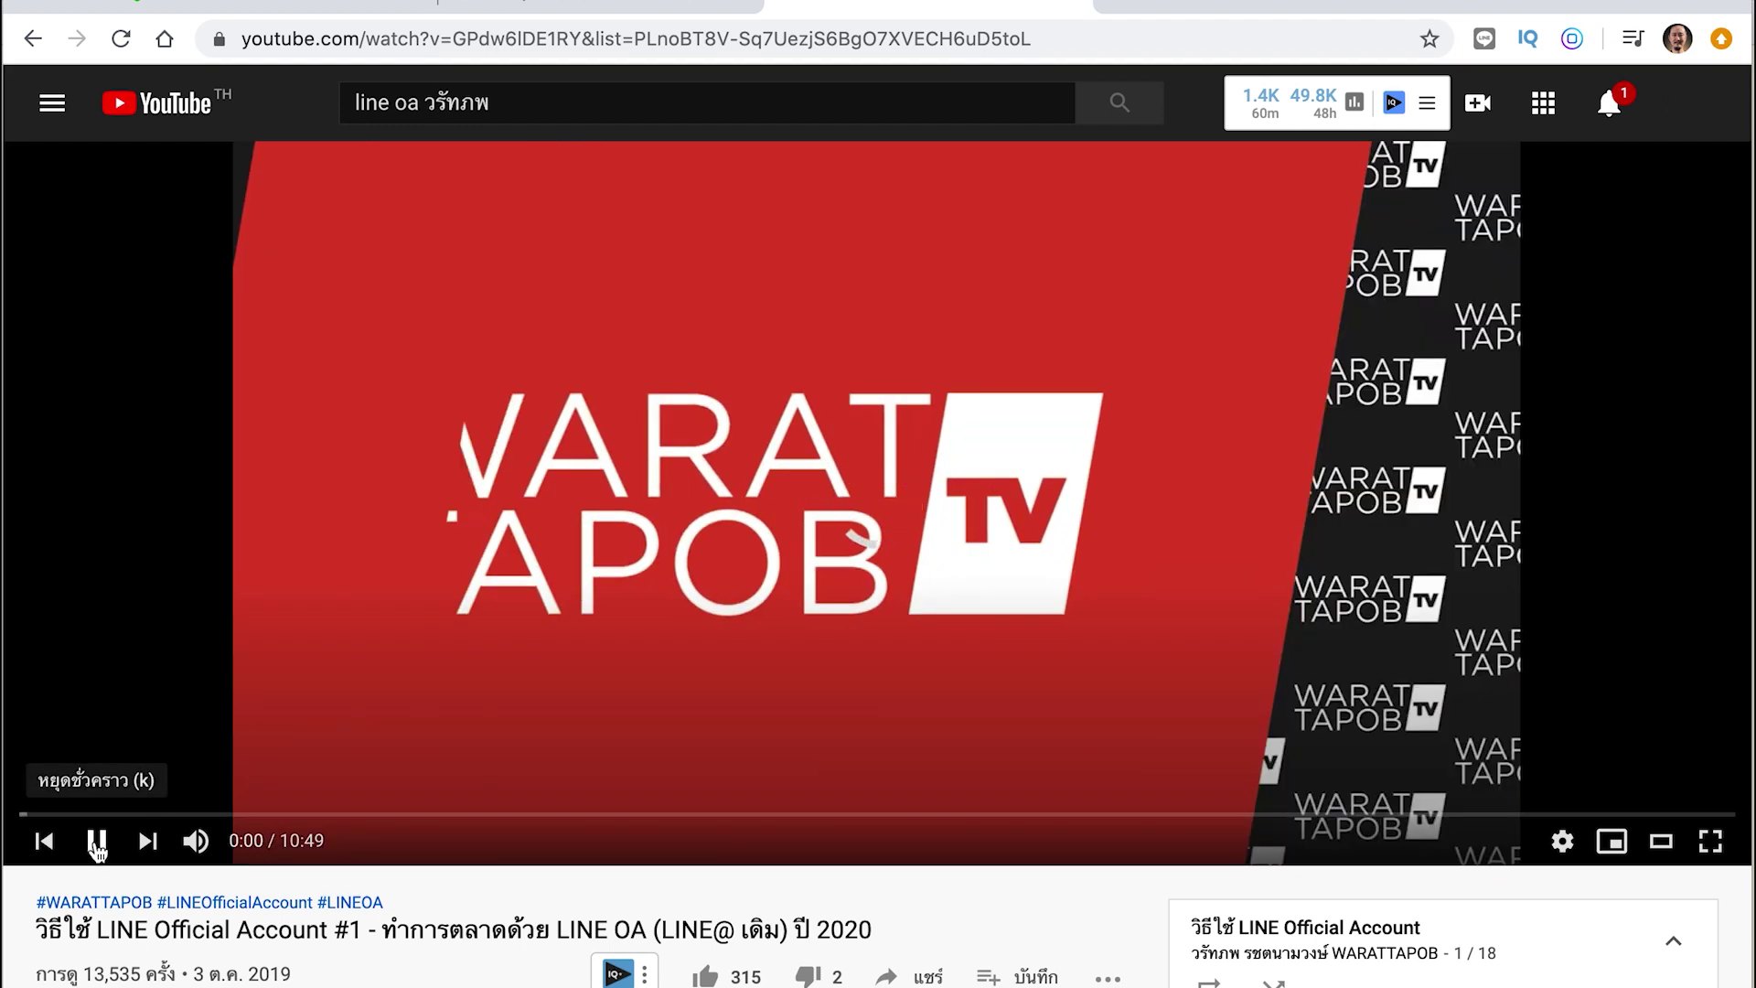
click(1039, 683)
scroll(1039, 682, down, 3)
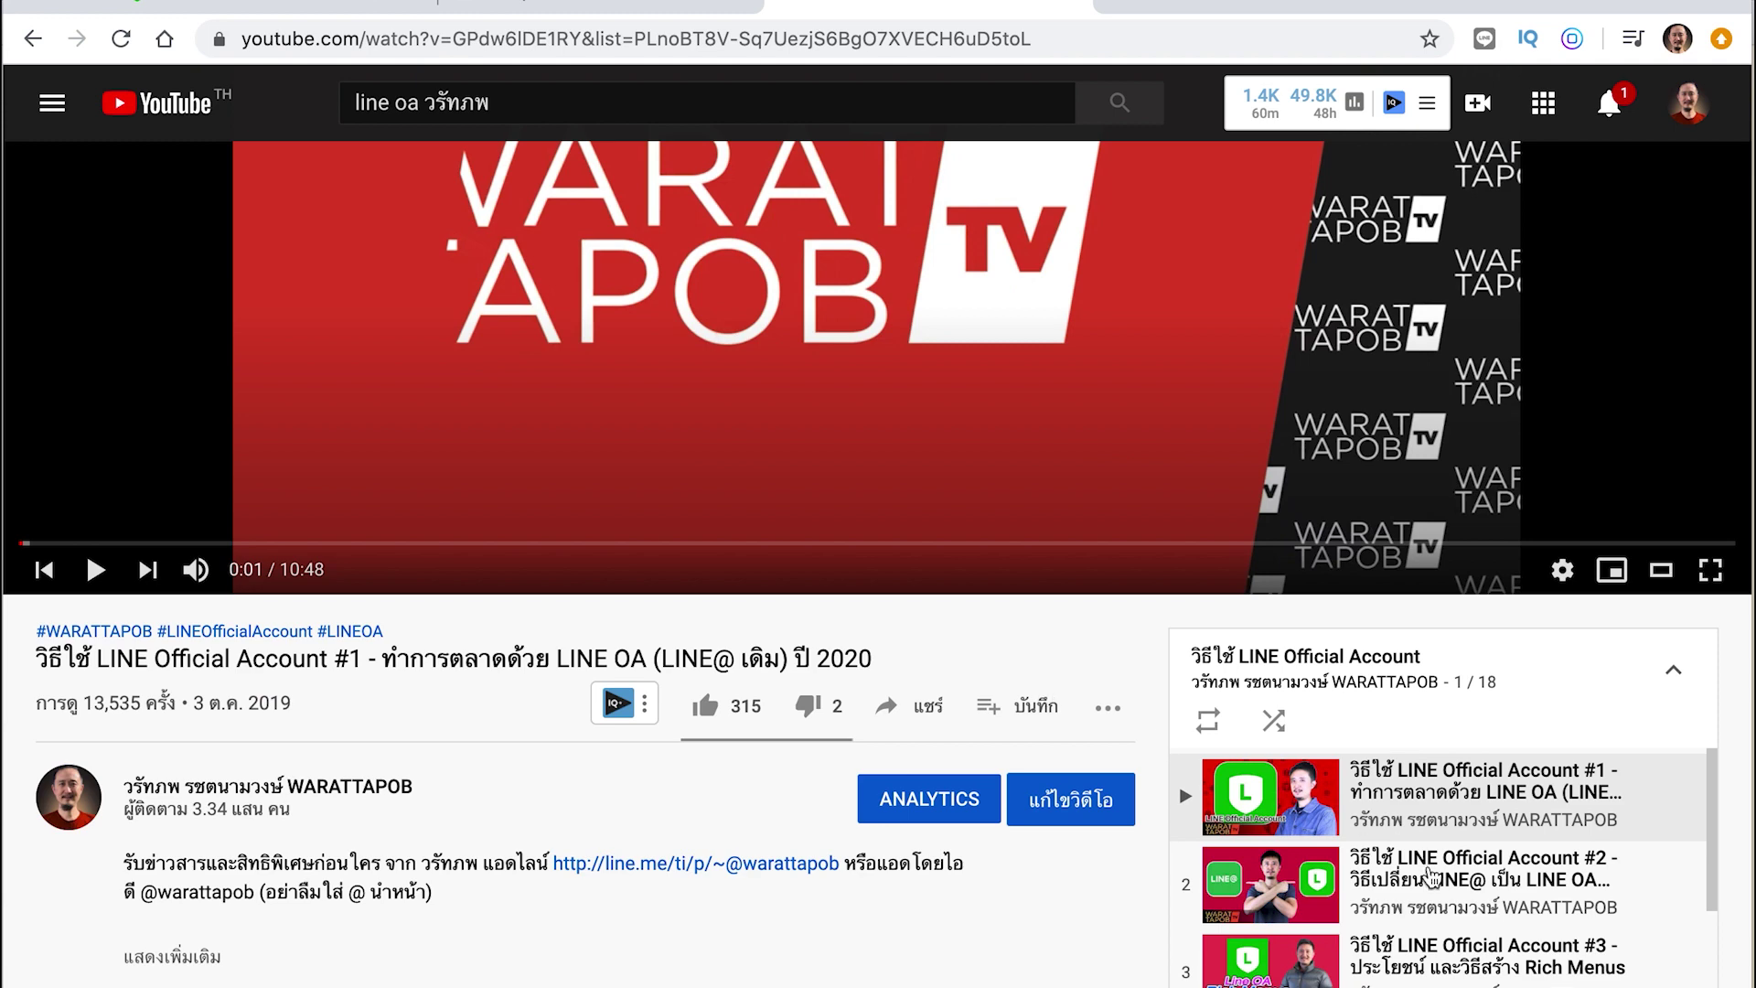
scroll(1718, 901, down, 3)
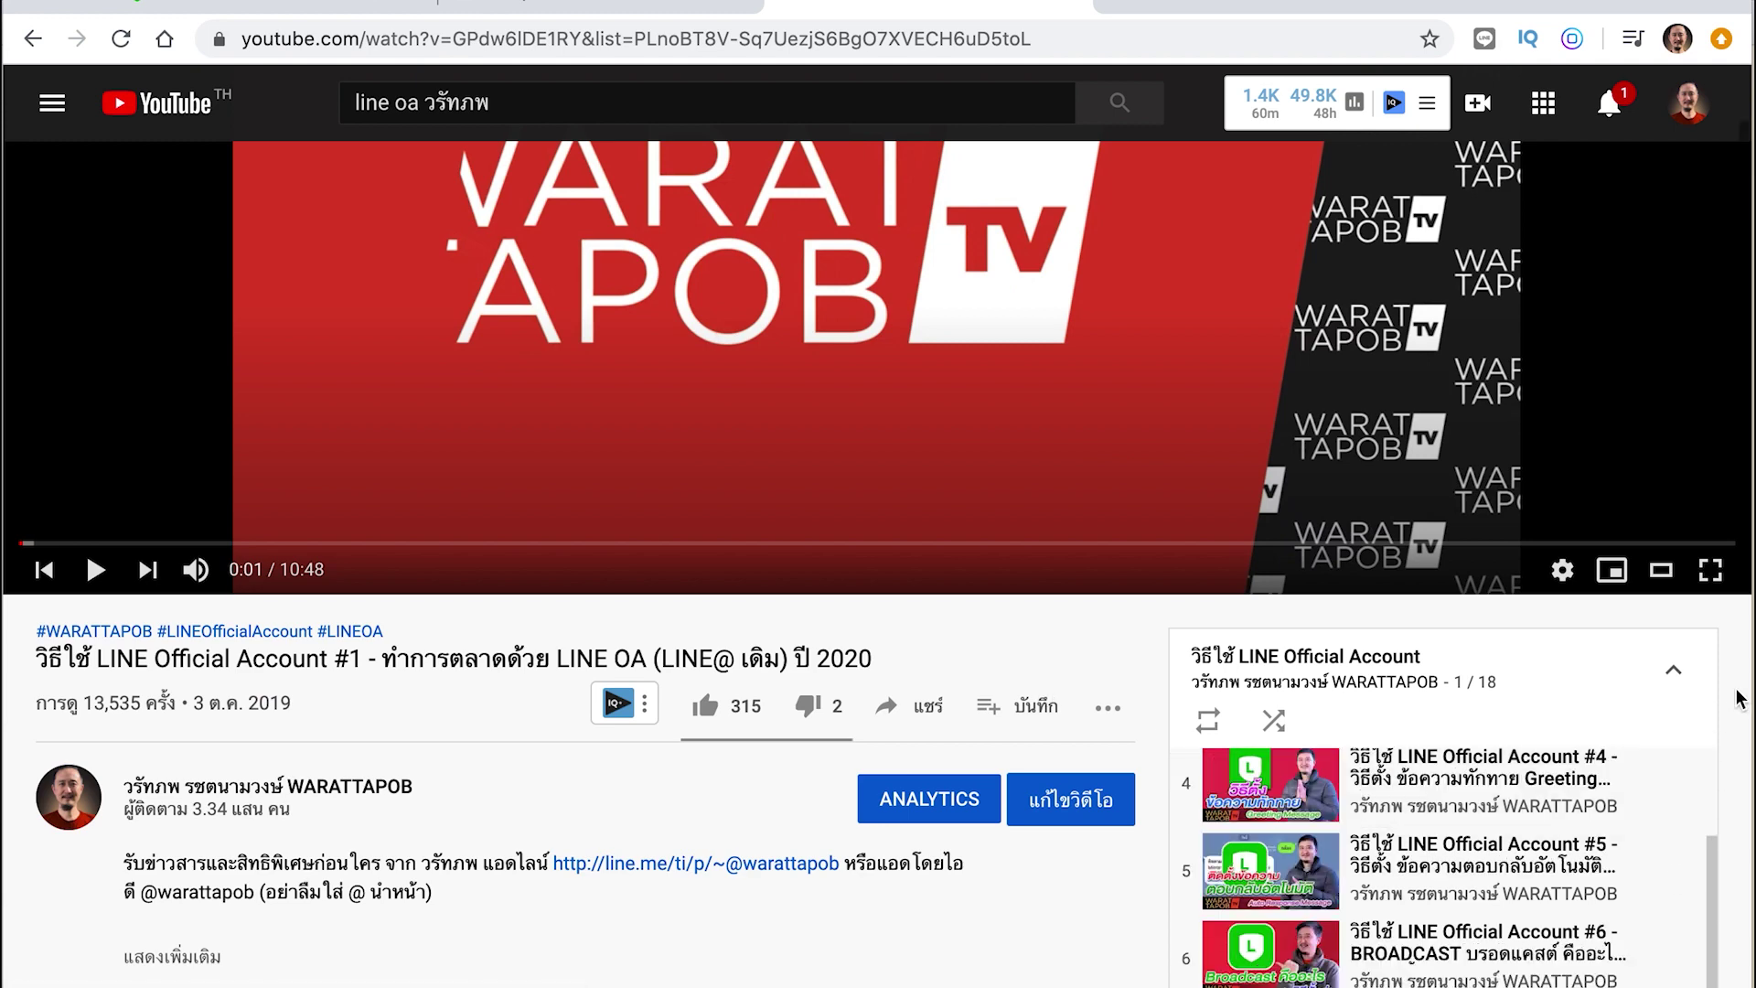
scroll(1740, 697, down, 2)
Look through the playlist's videos, then return to the linemyshop.com tab
scroll(1600, 727, up, 2)
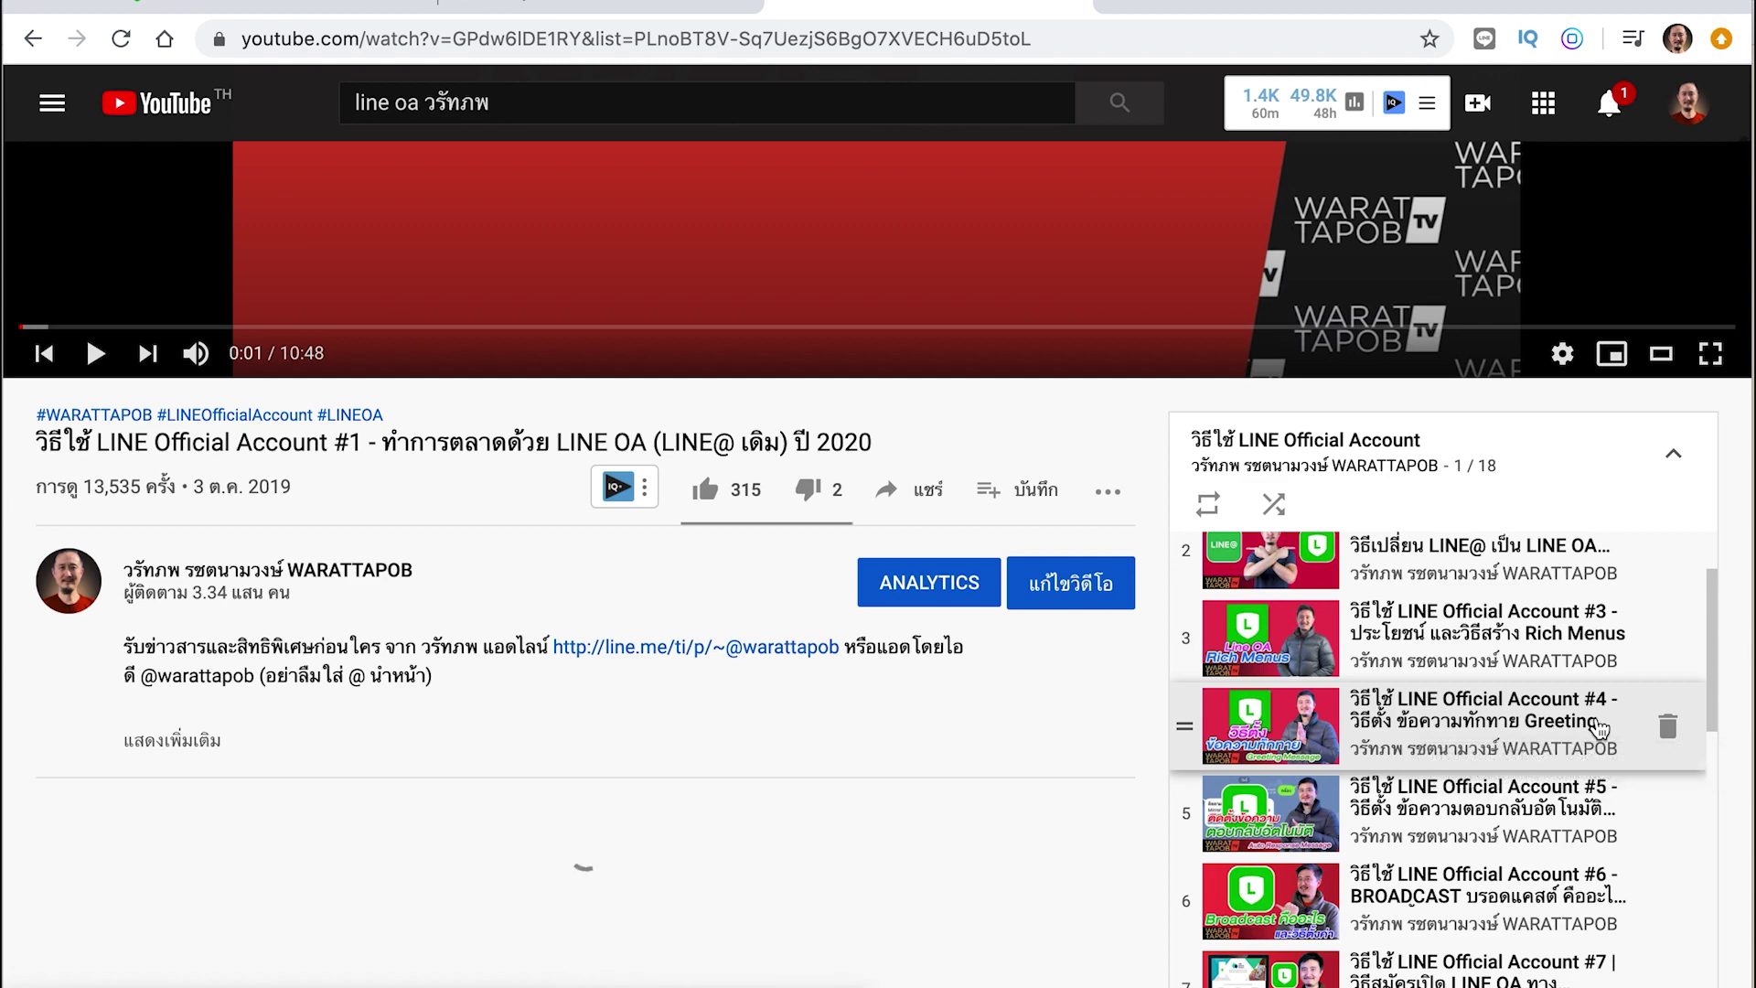
scroll(1599, 727, up, 1)
scroll(1599, 728, up, 1)
scroll(1465, 585, up, 2)
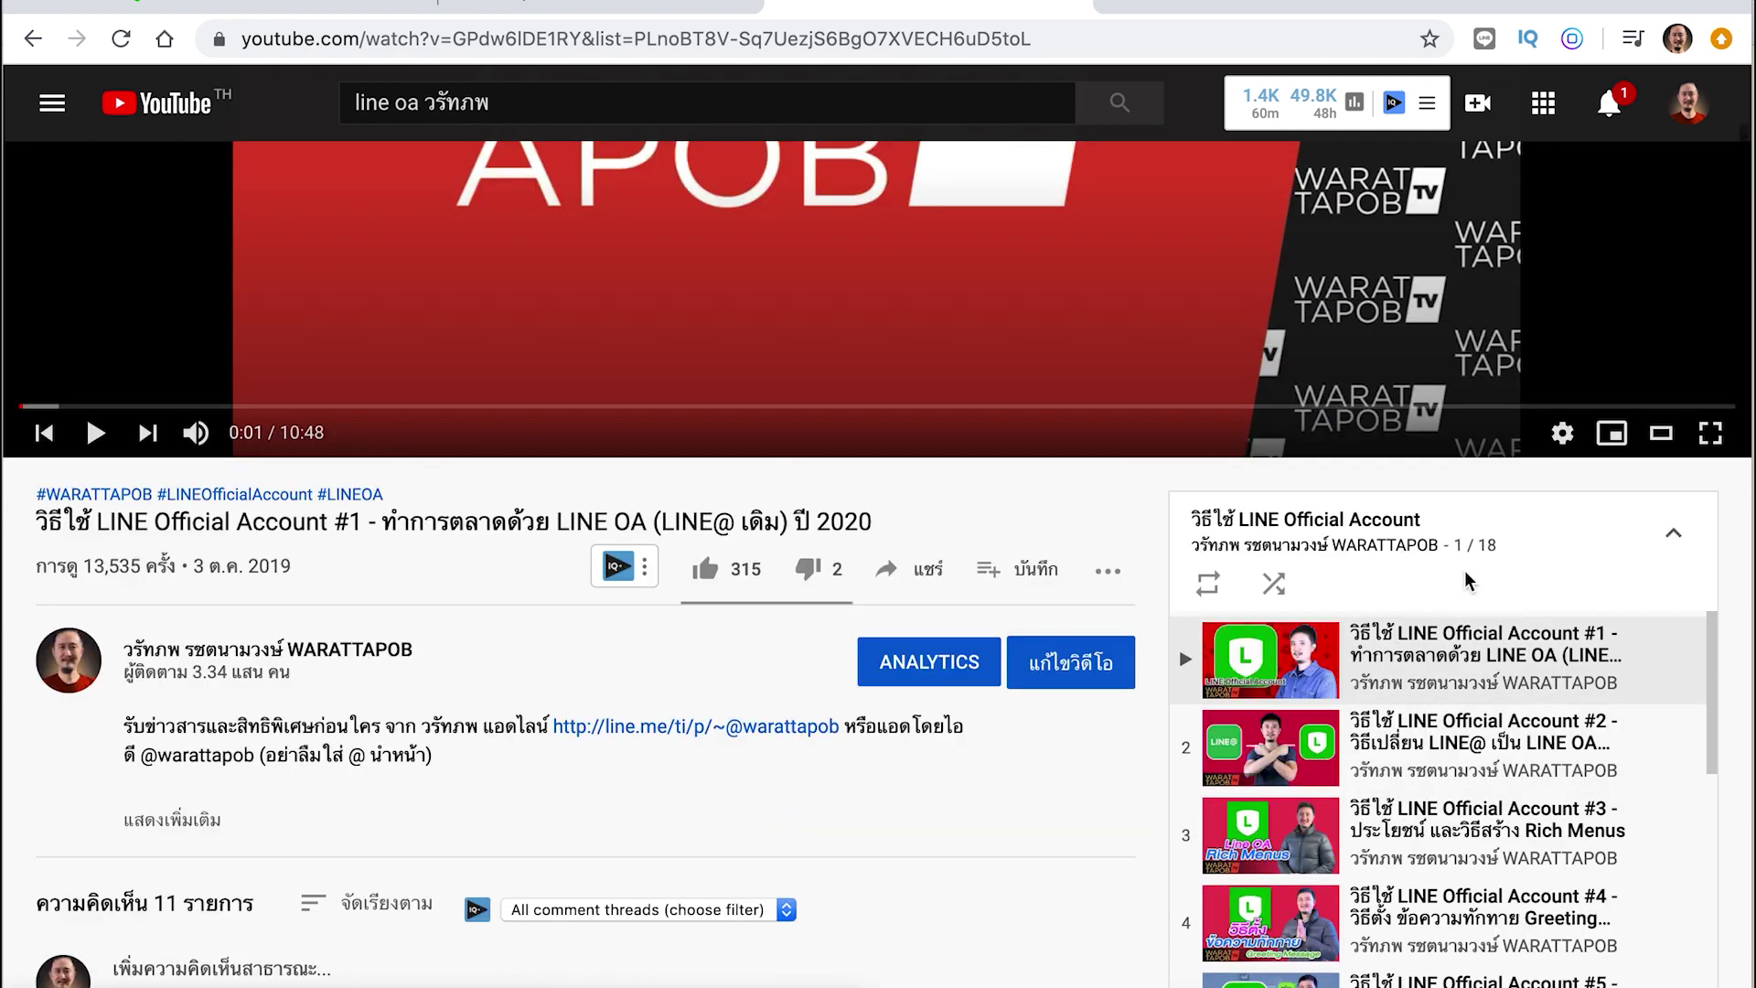
scroll(1550, 803, up, 3)
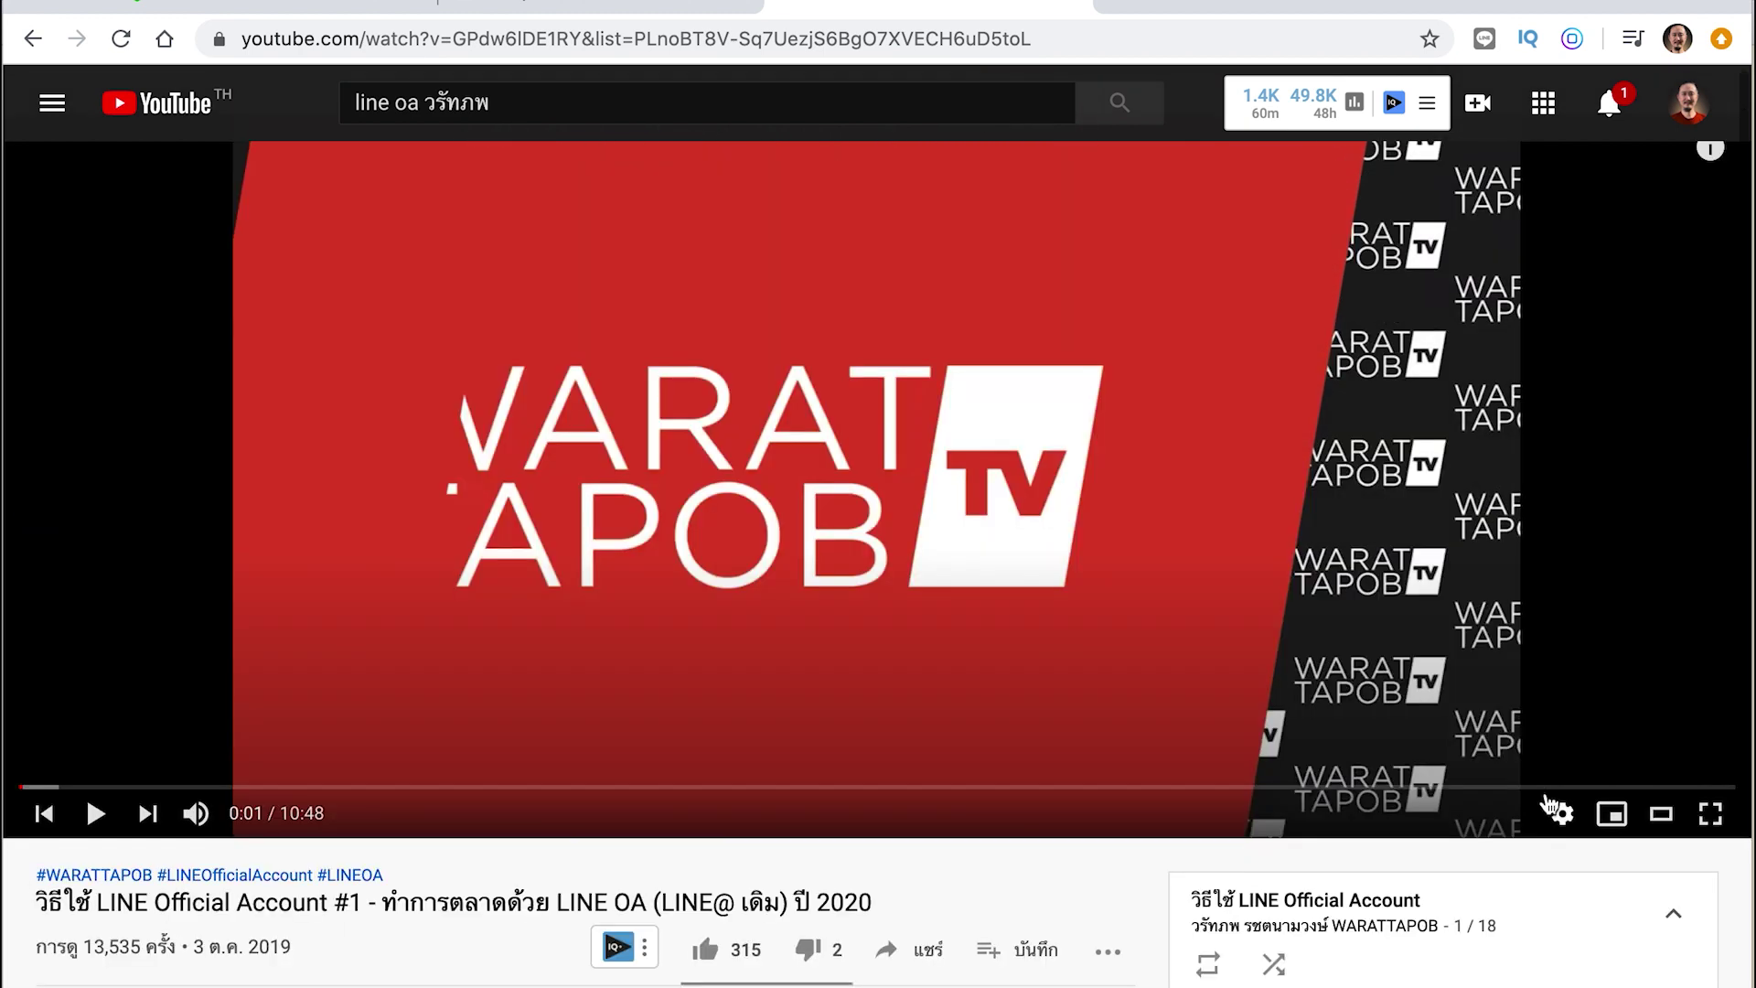
scroll(1550, 803, down, 3)
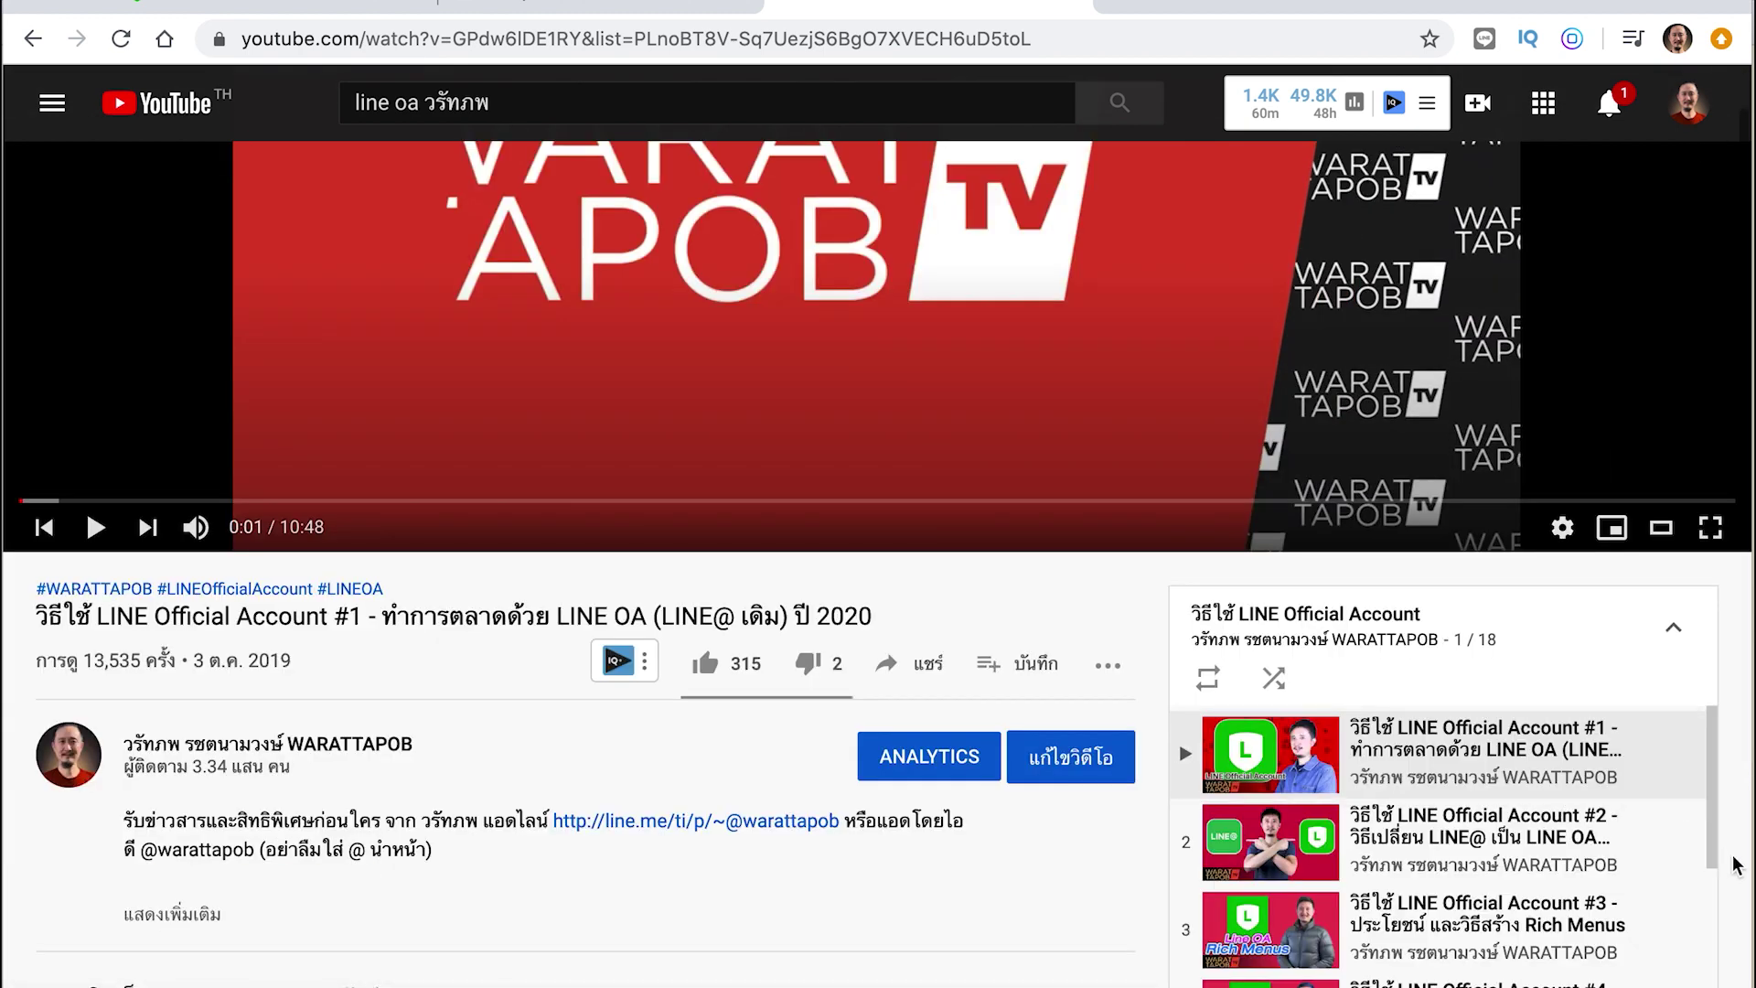
scroll(1735, 864, down, 3)
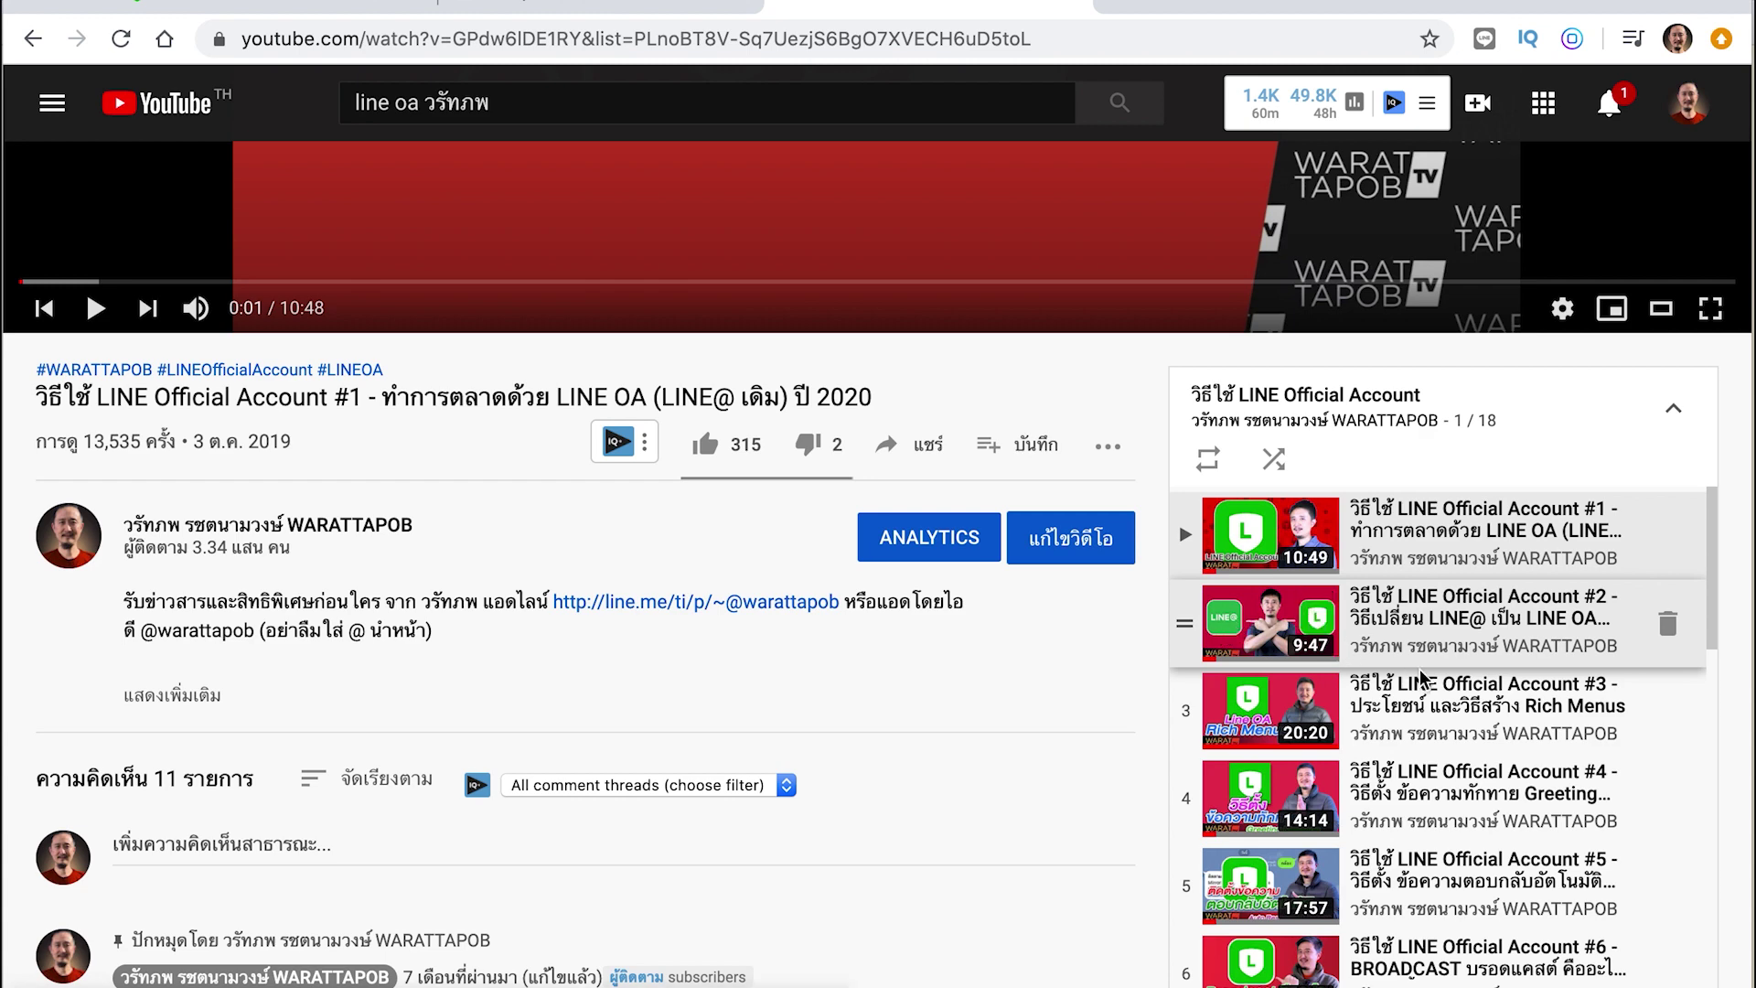
scroll(1450, 805, down, 2)
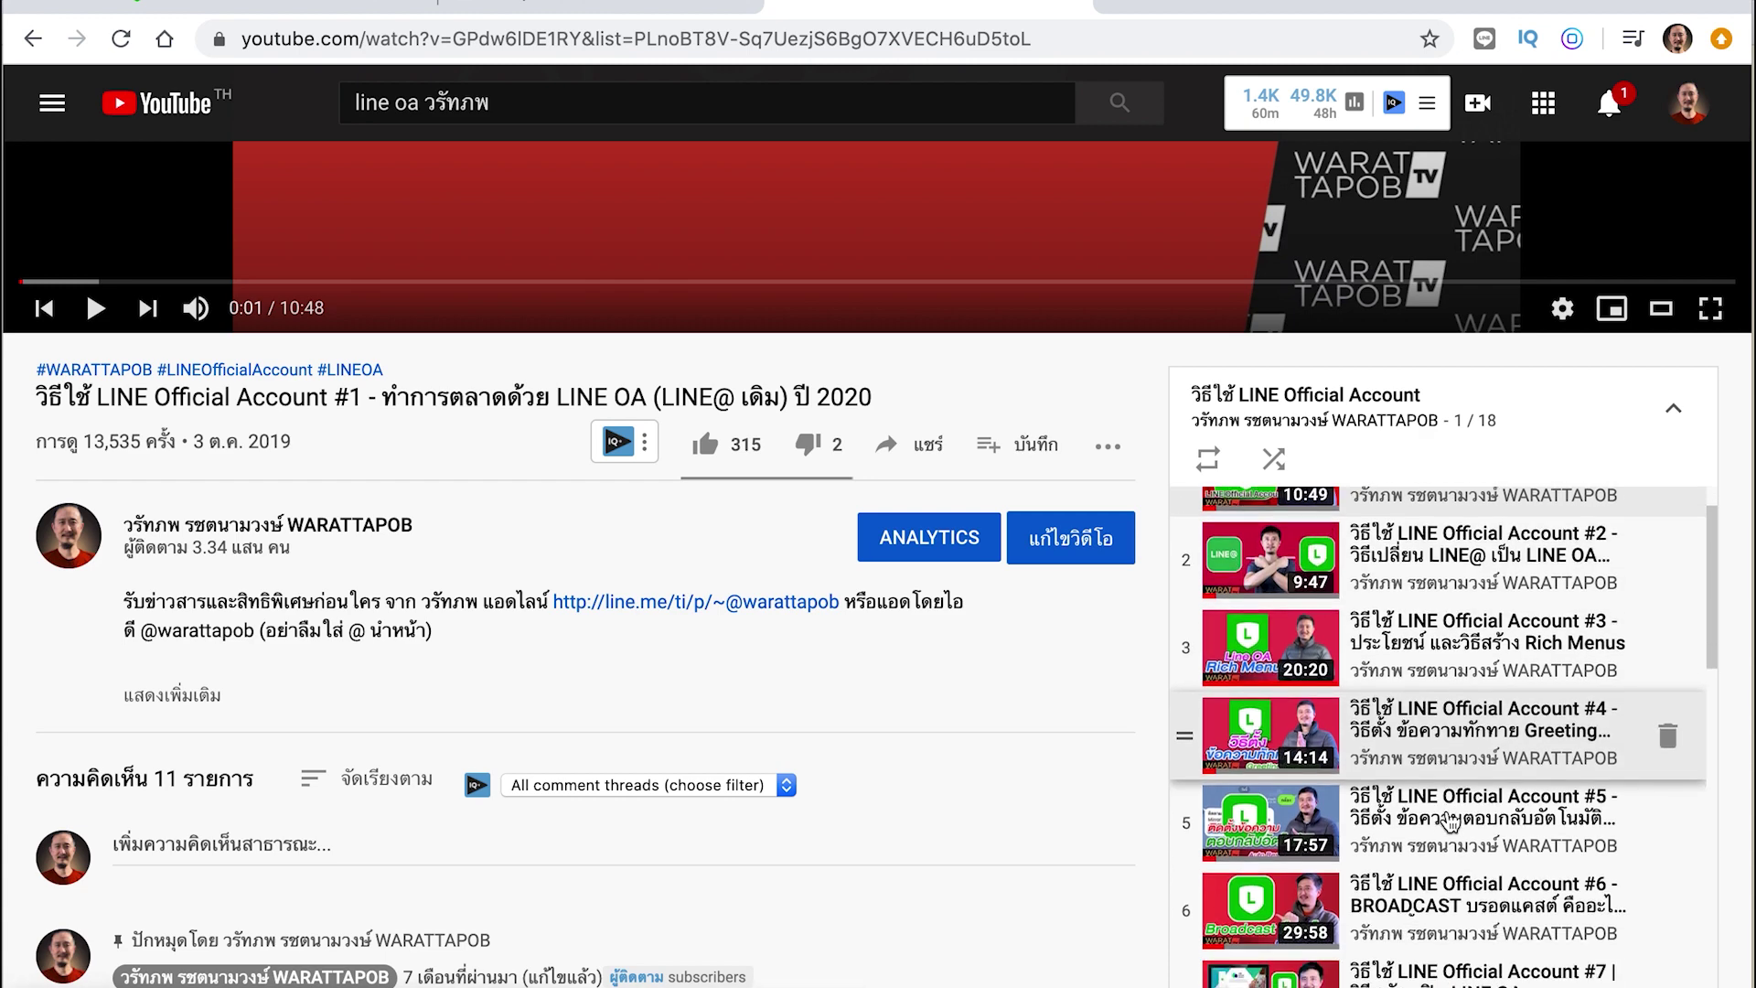
scroll(1450, 821, down, 4)
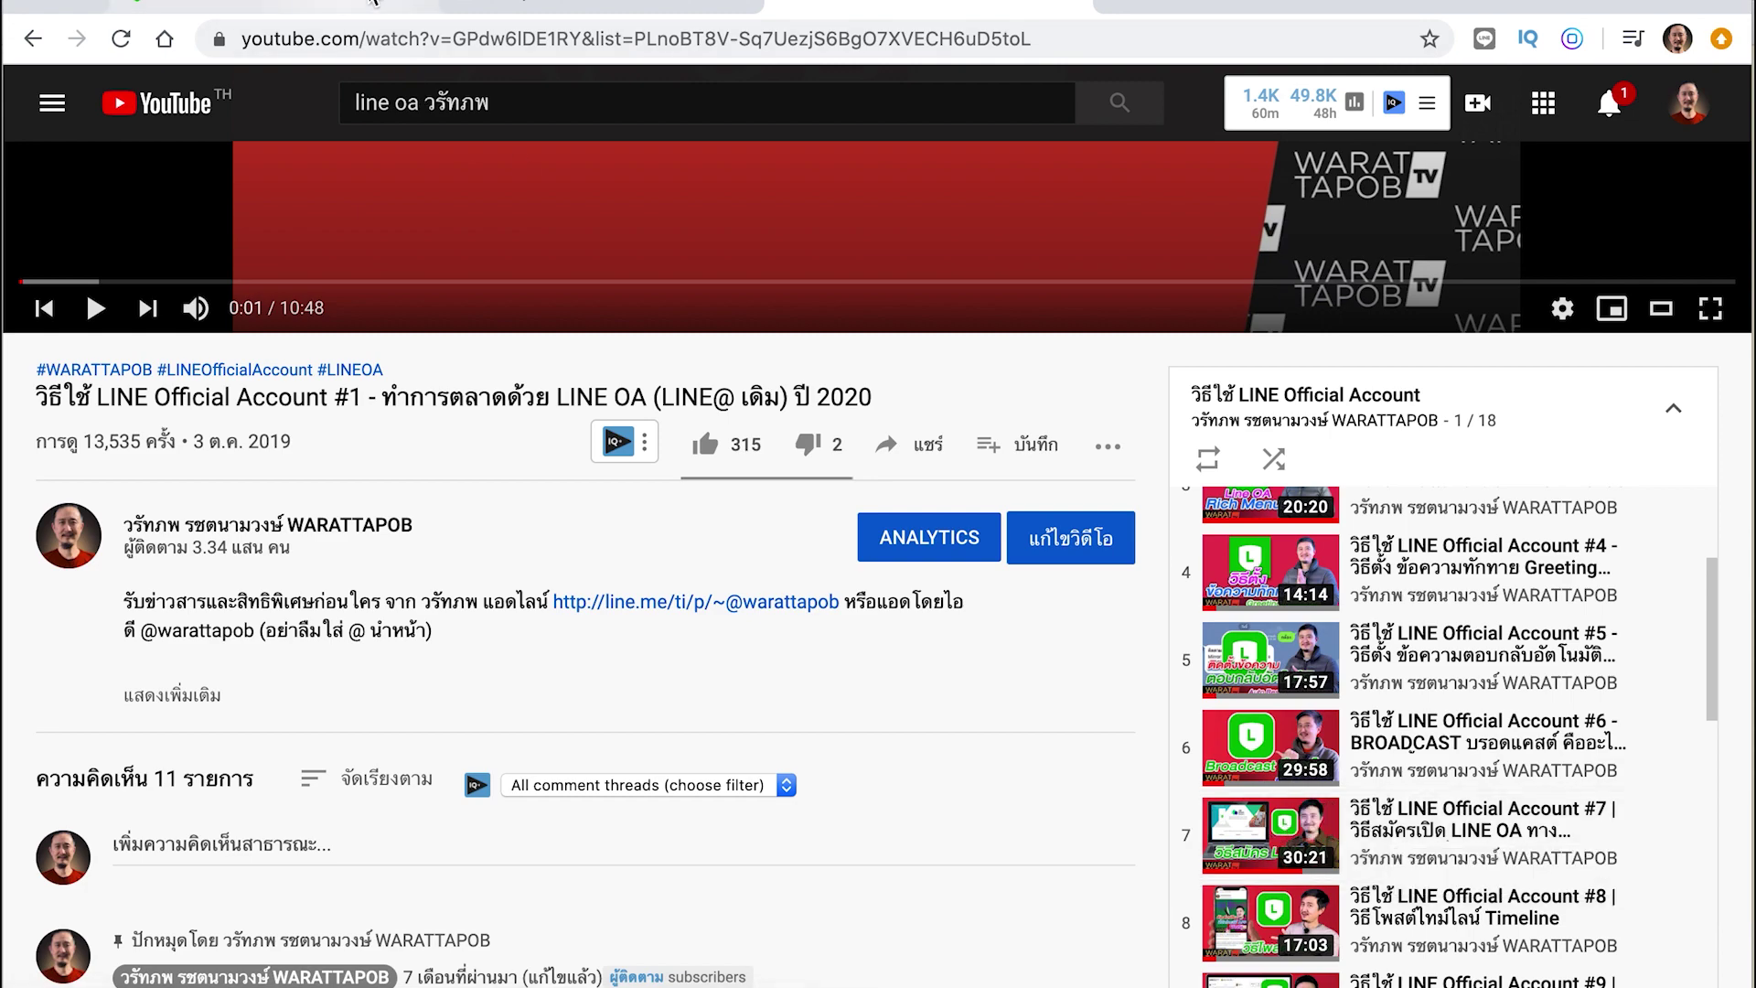
click(530, 6)
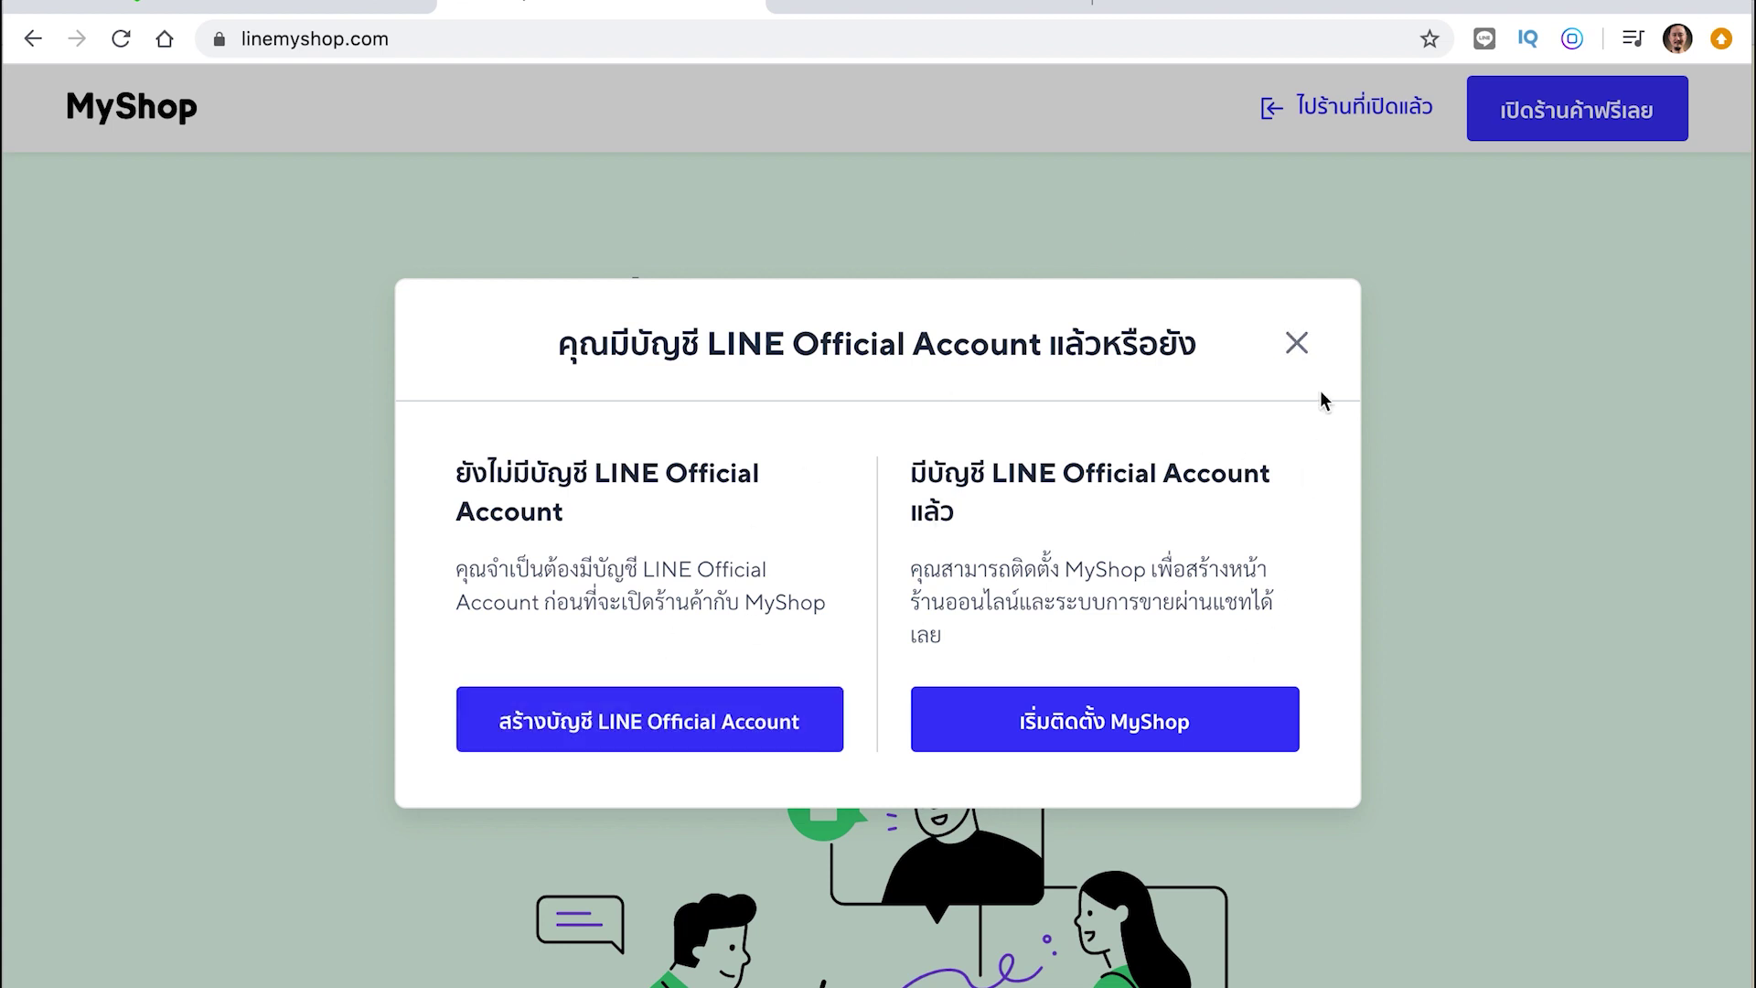
Reopen the free-store prompt and continue to MyShop setup as an existing LINE Official Account holder
click(1297, 342)
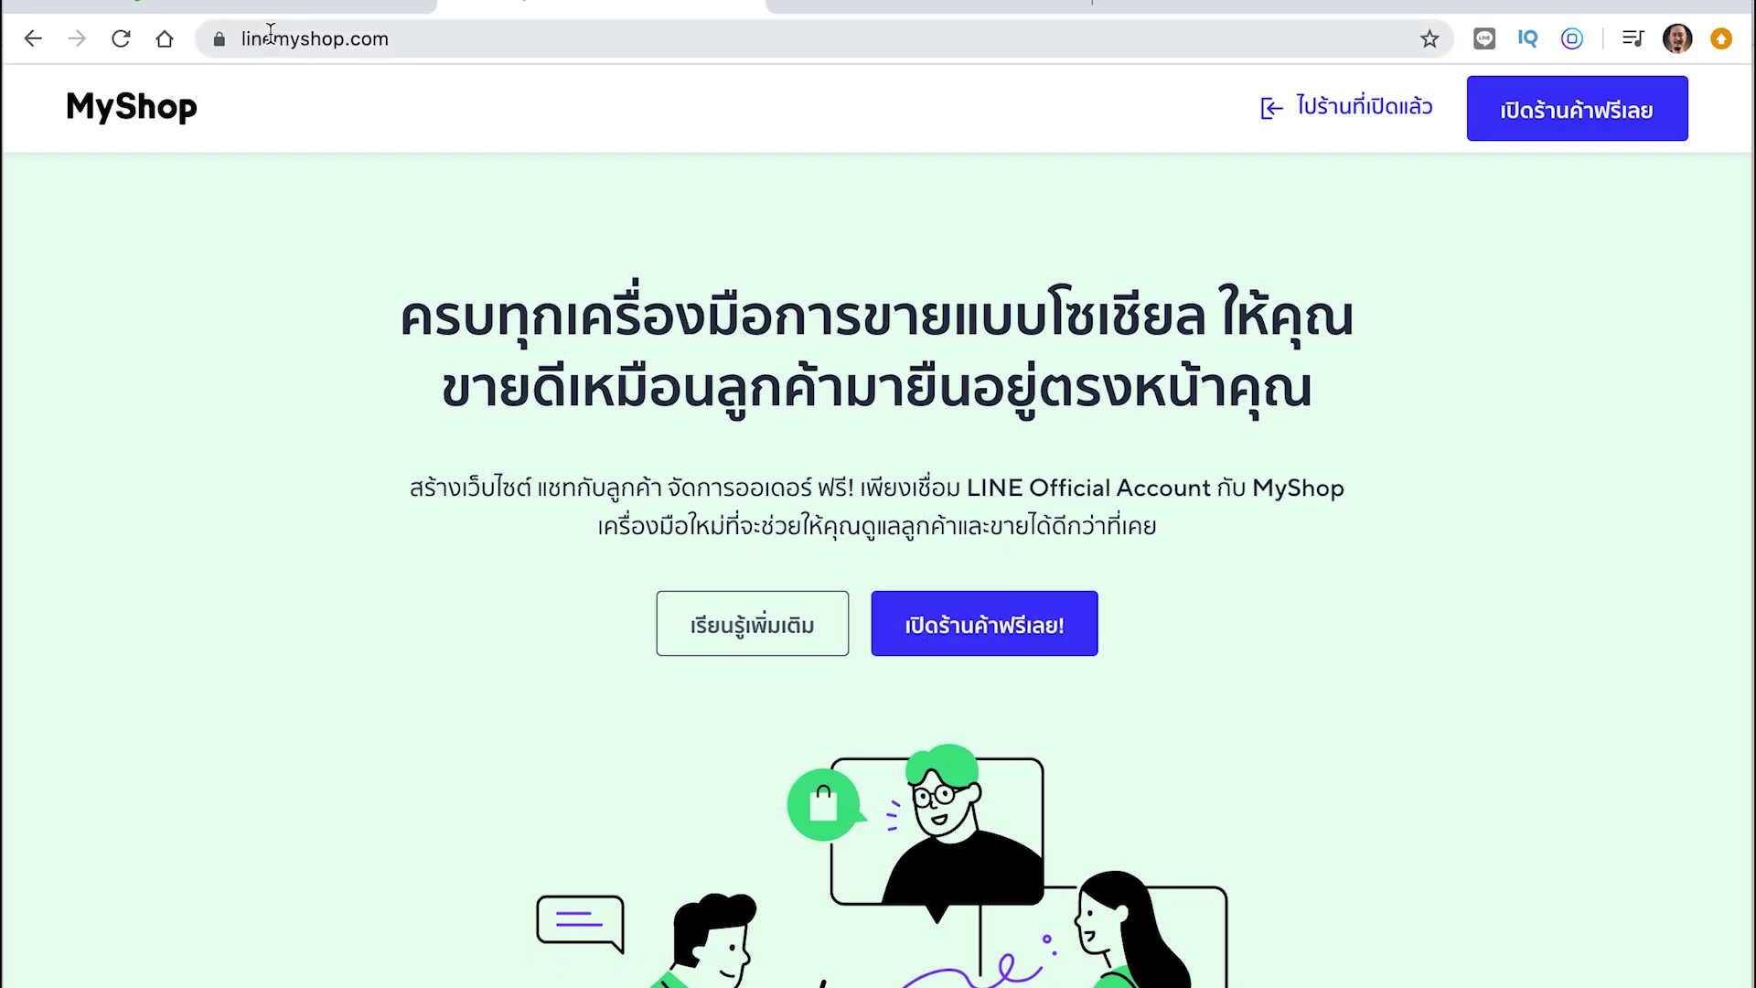
click(975, 631)
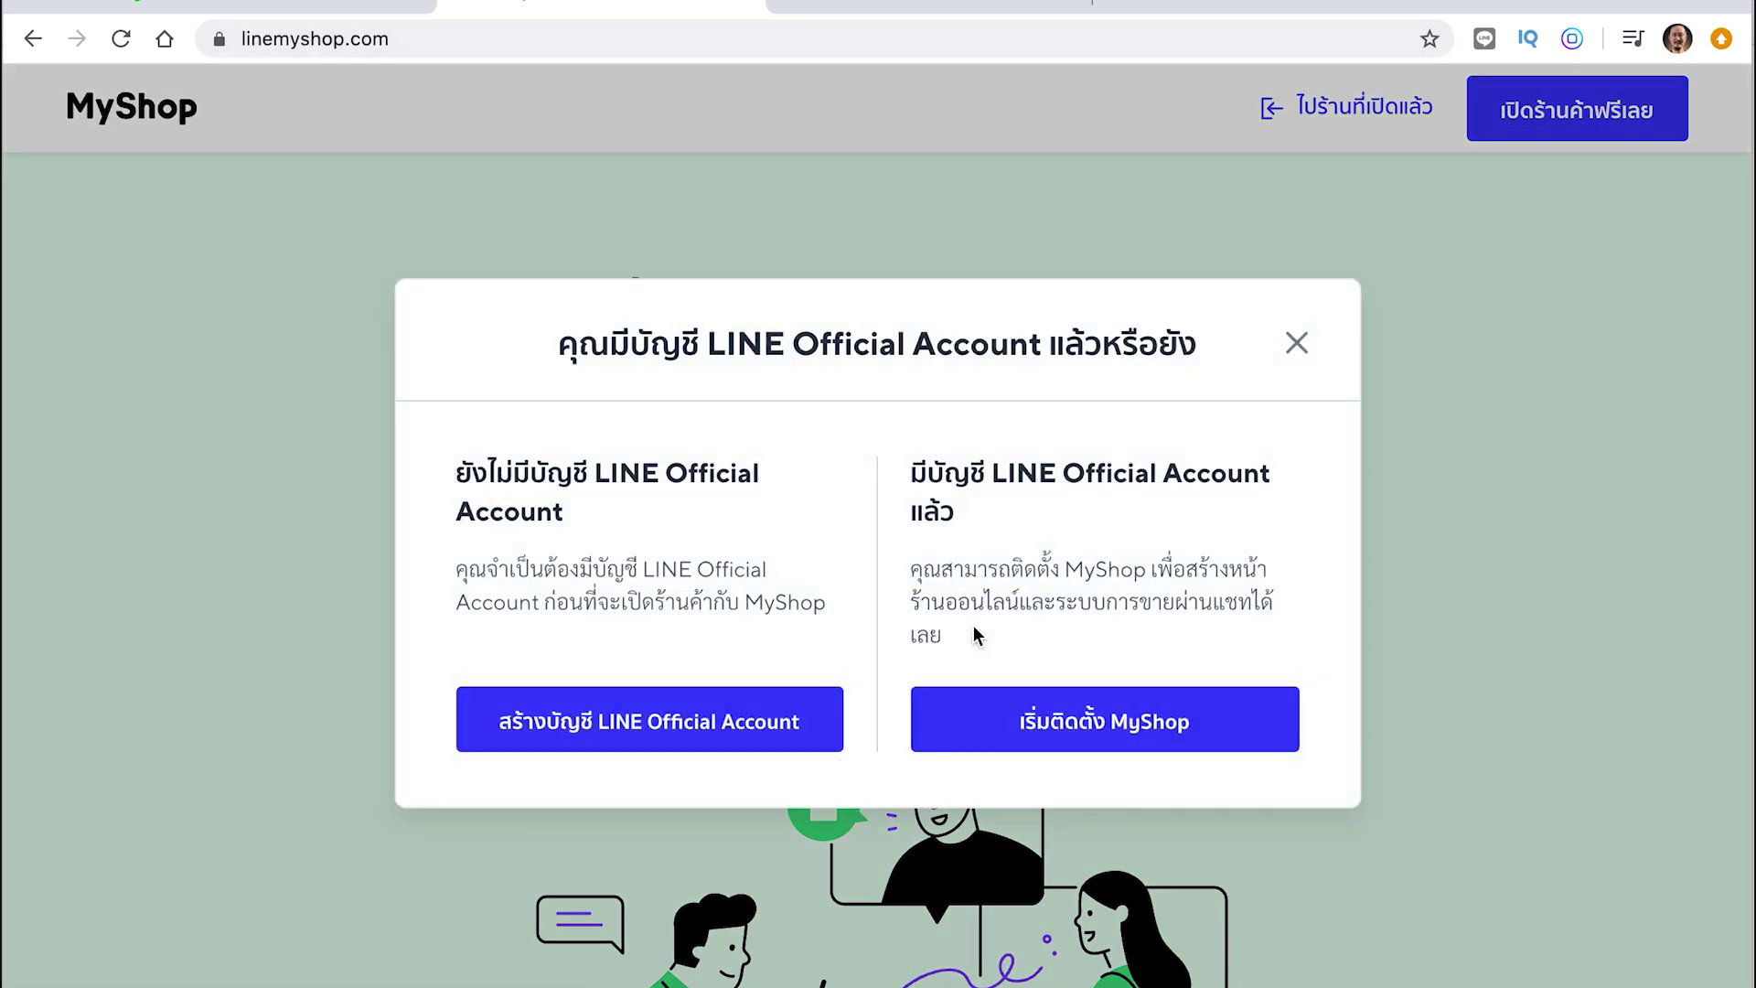
click(1155, 730)
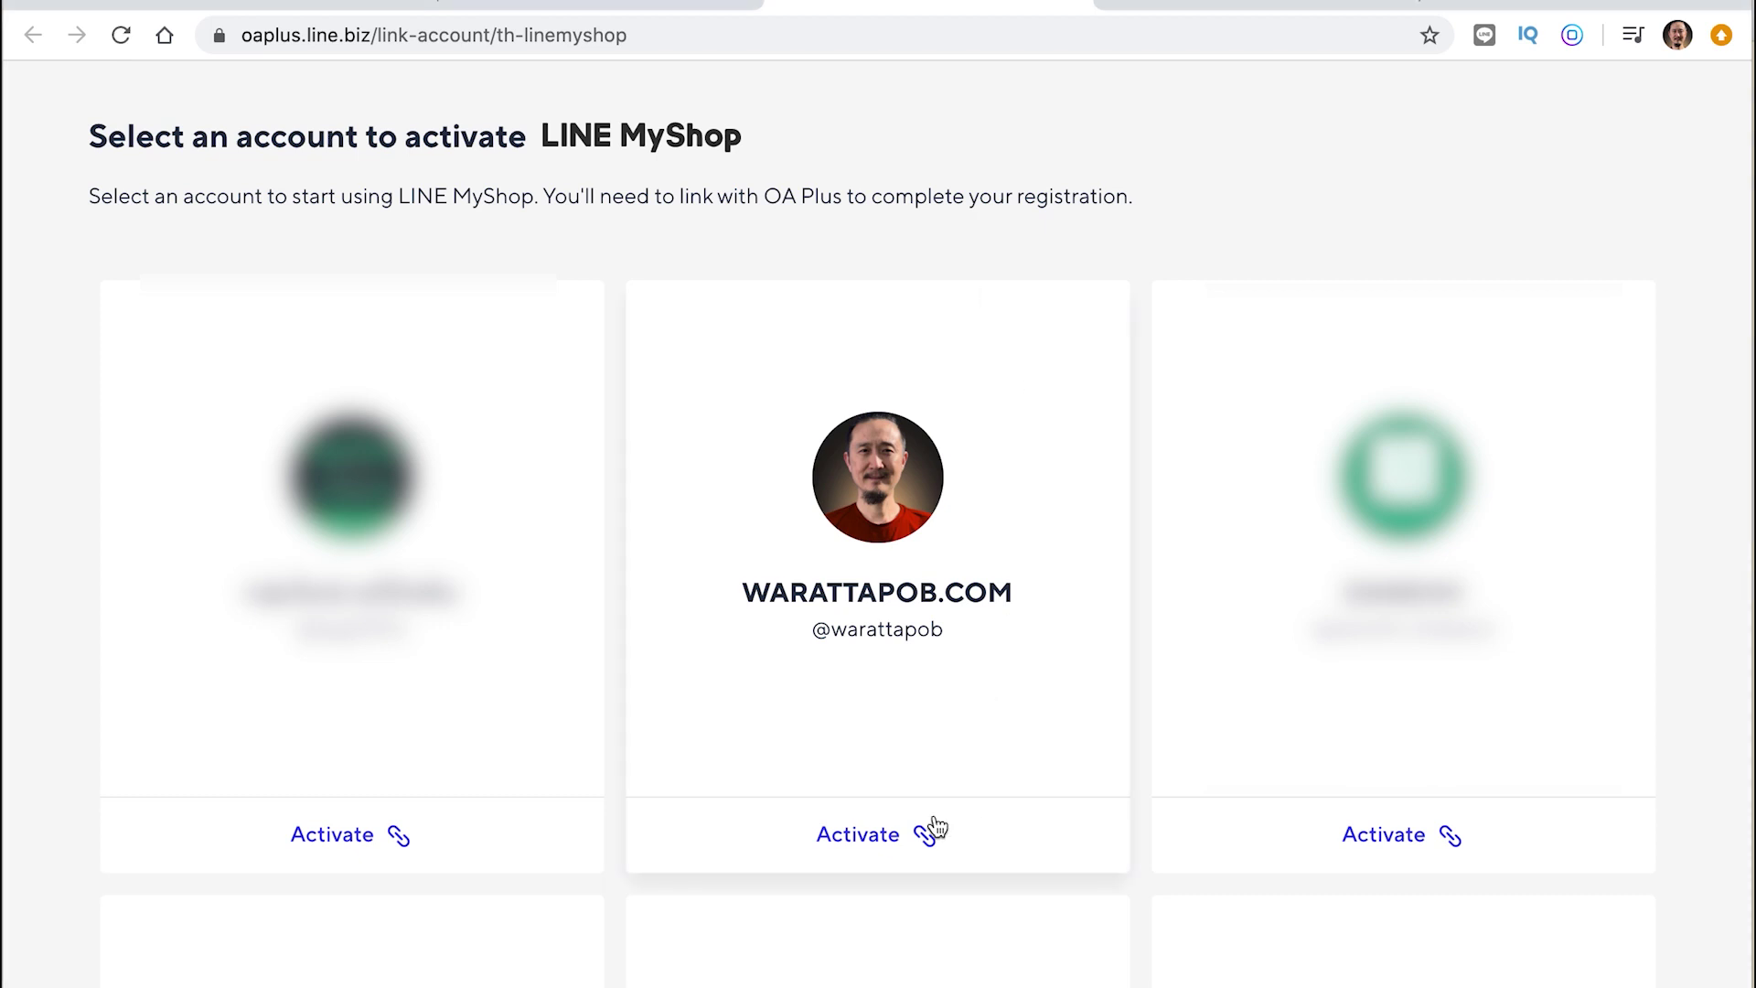
Choose the official account to activate MyShop and authorize linking it to OA Plus
click(869, 837)
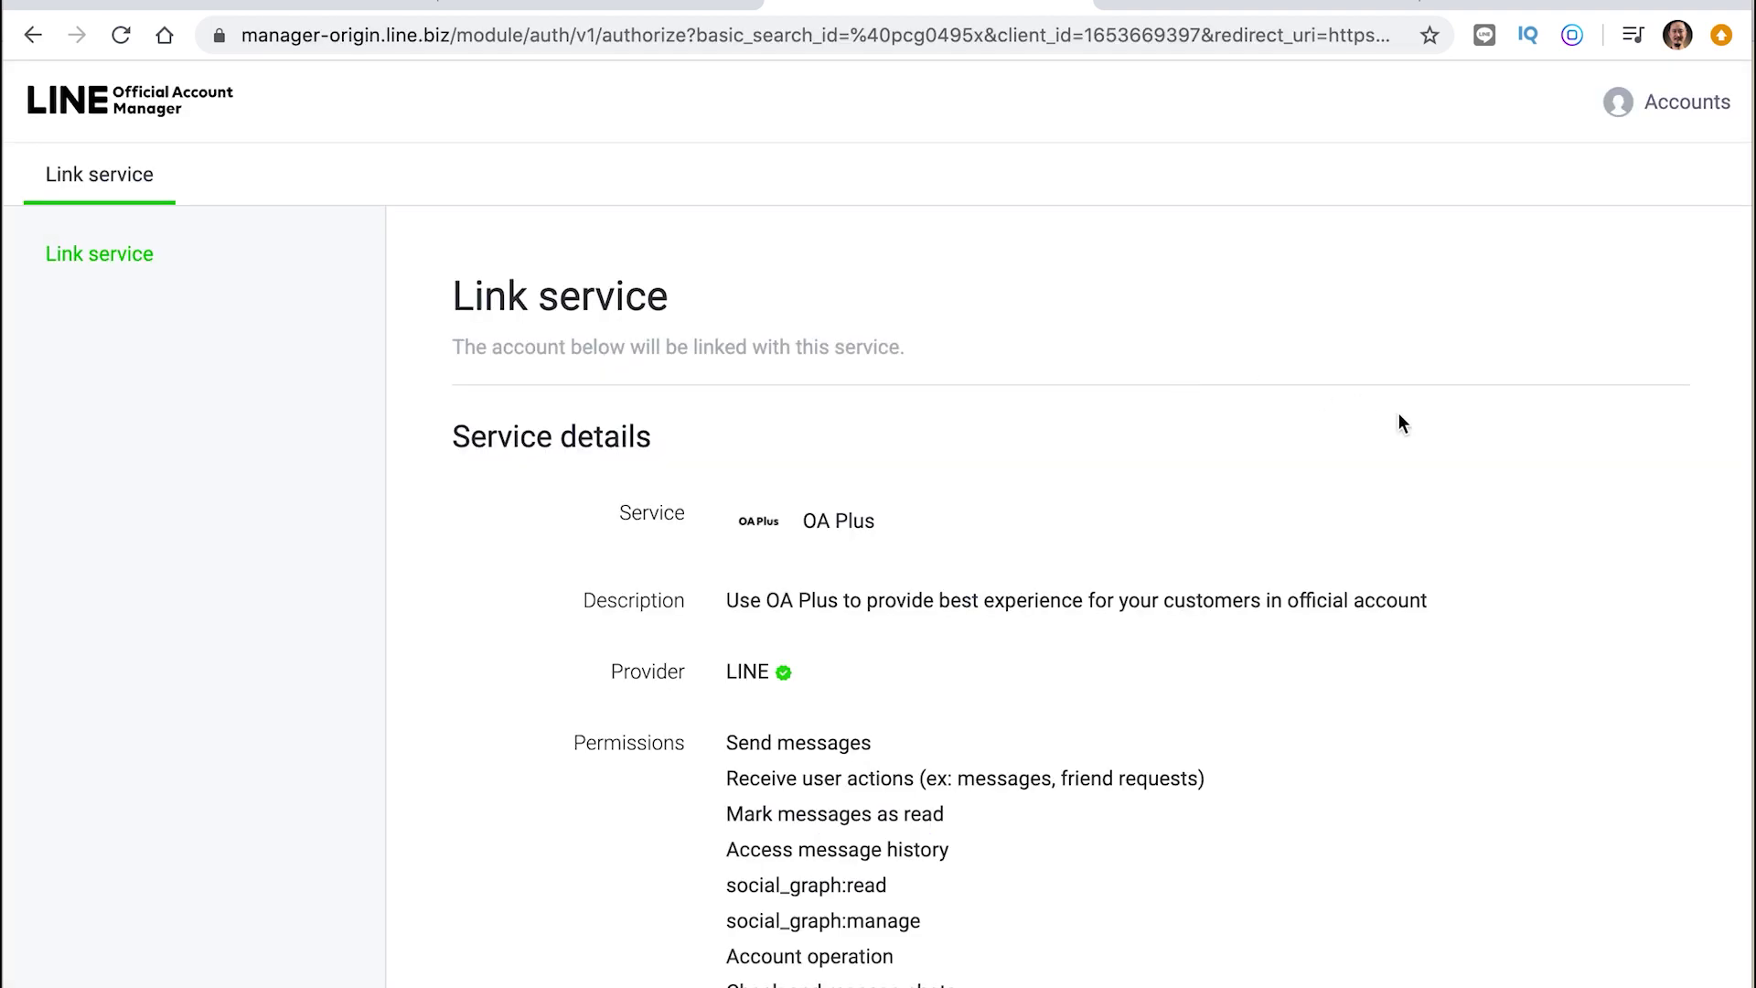
scroll(1399, 419, down, 5)
scroll(1397, 413, down, 4)
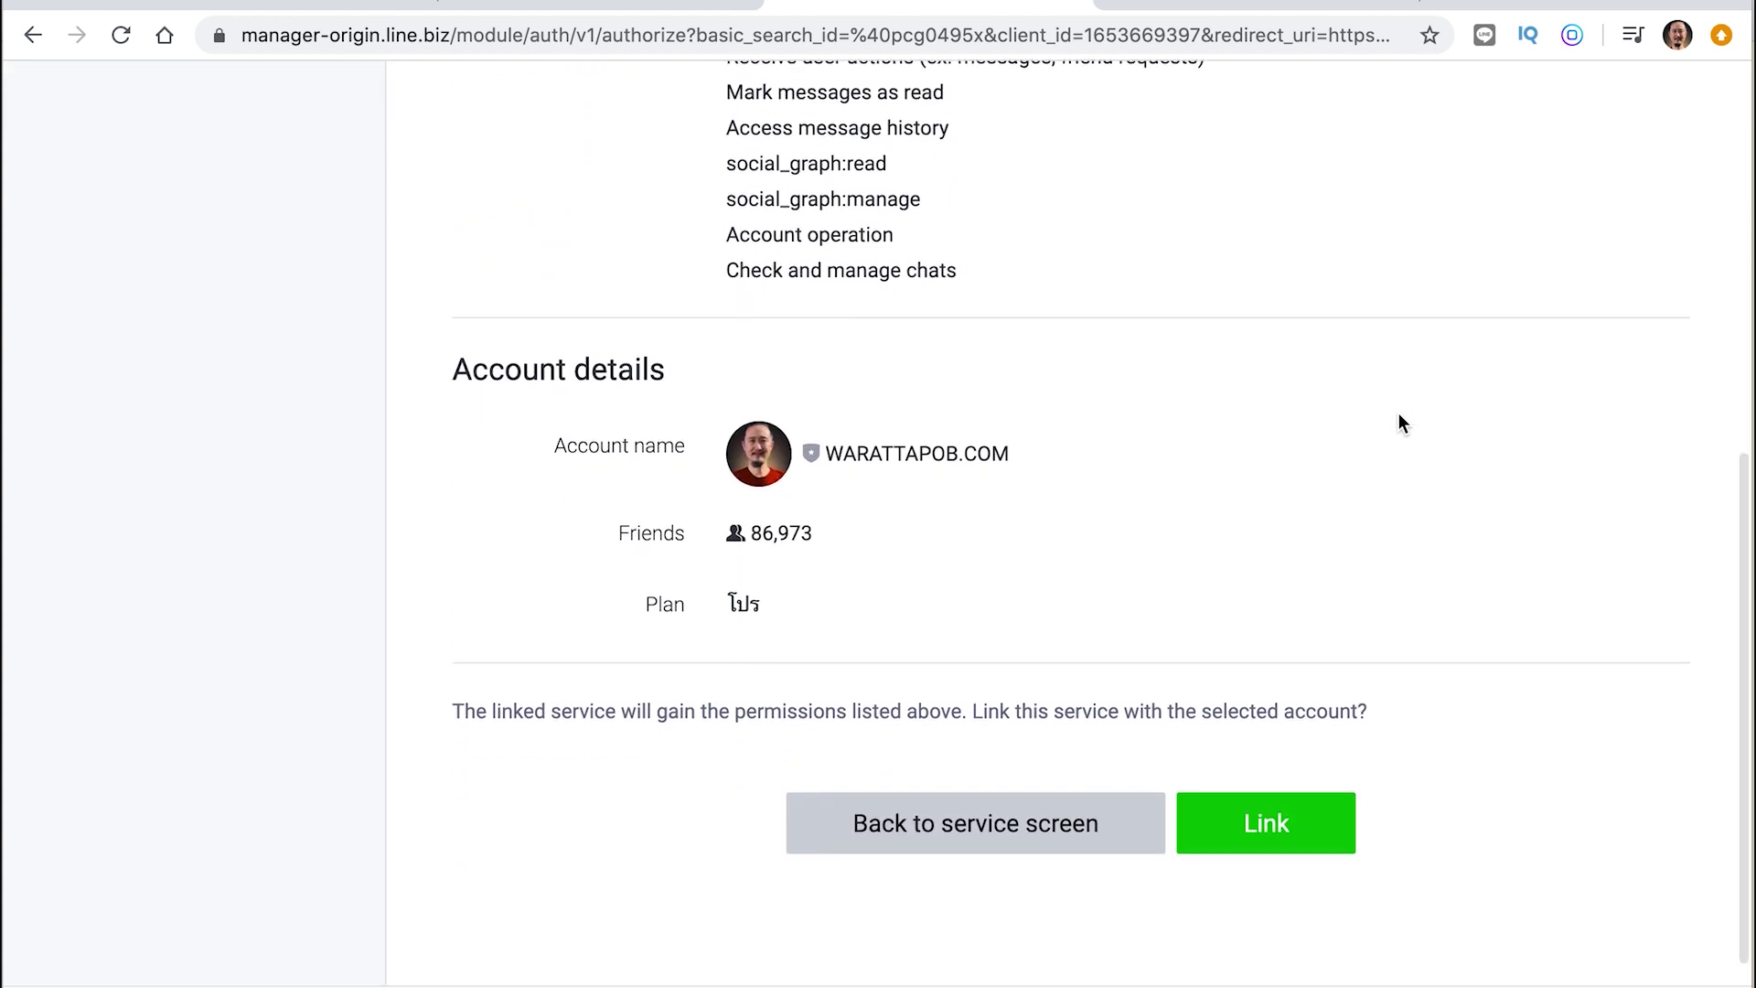
scroll(1398, 415, up, 6)
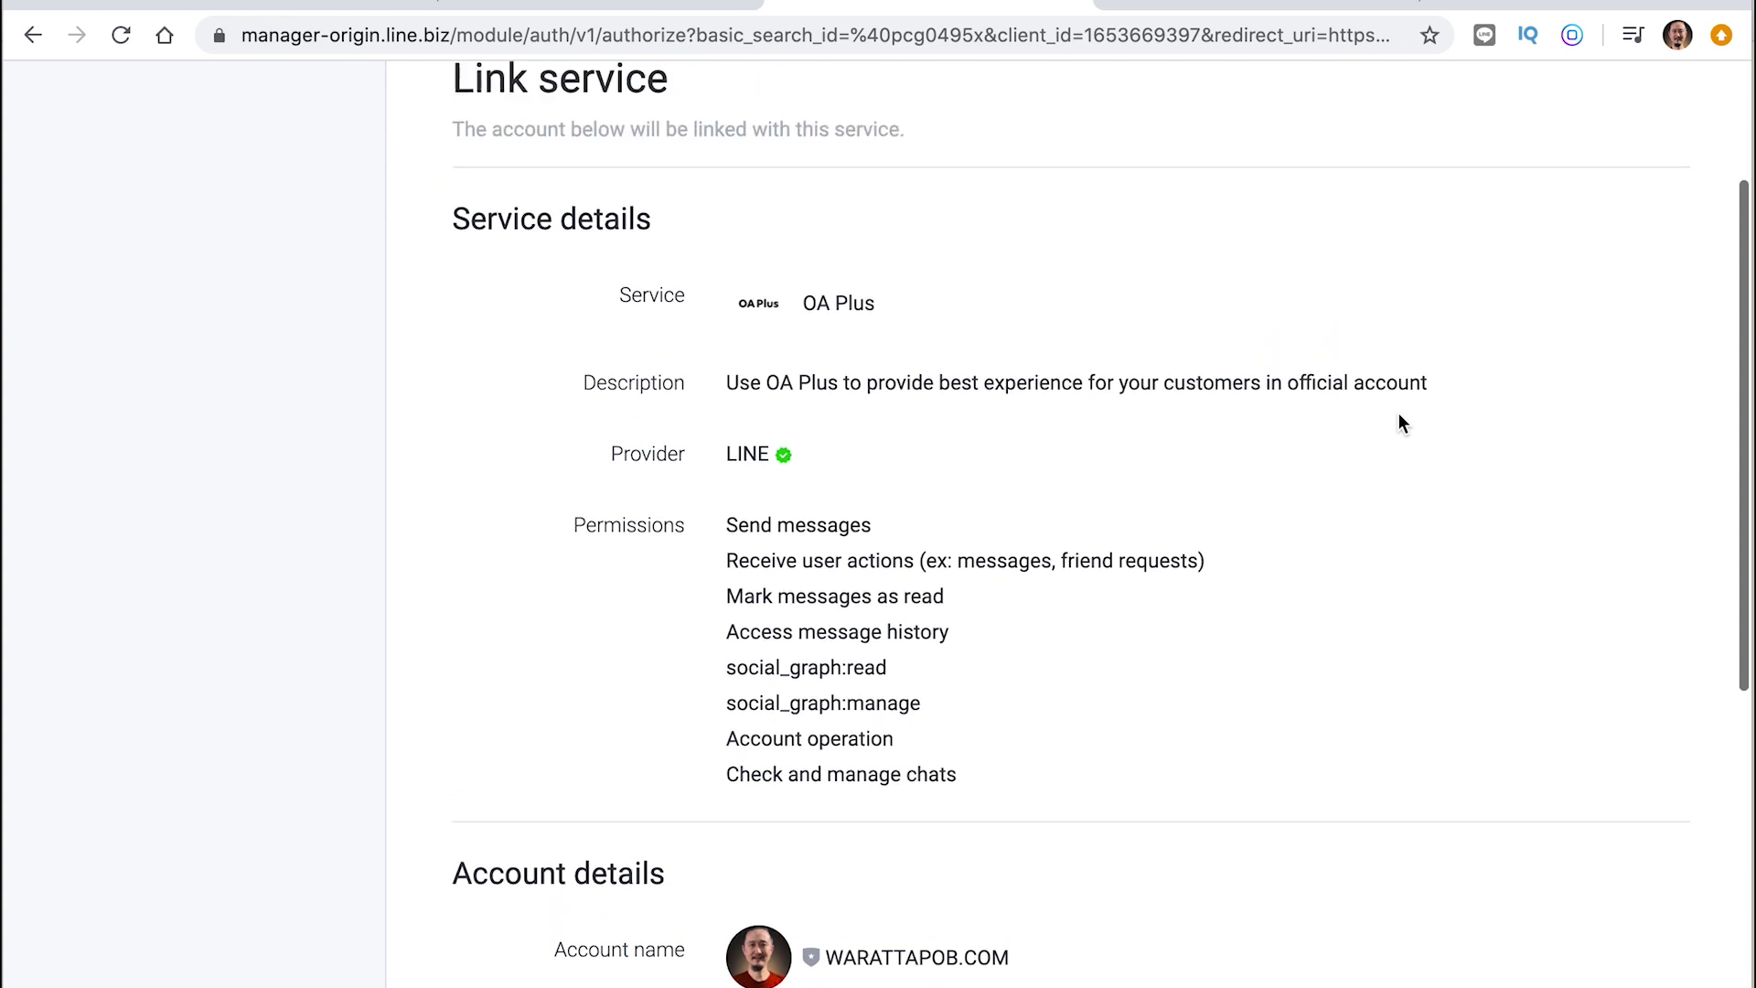
scroll(1397, 413, down, 2)
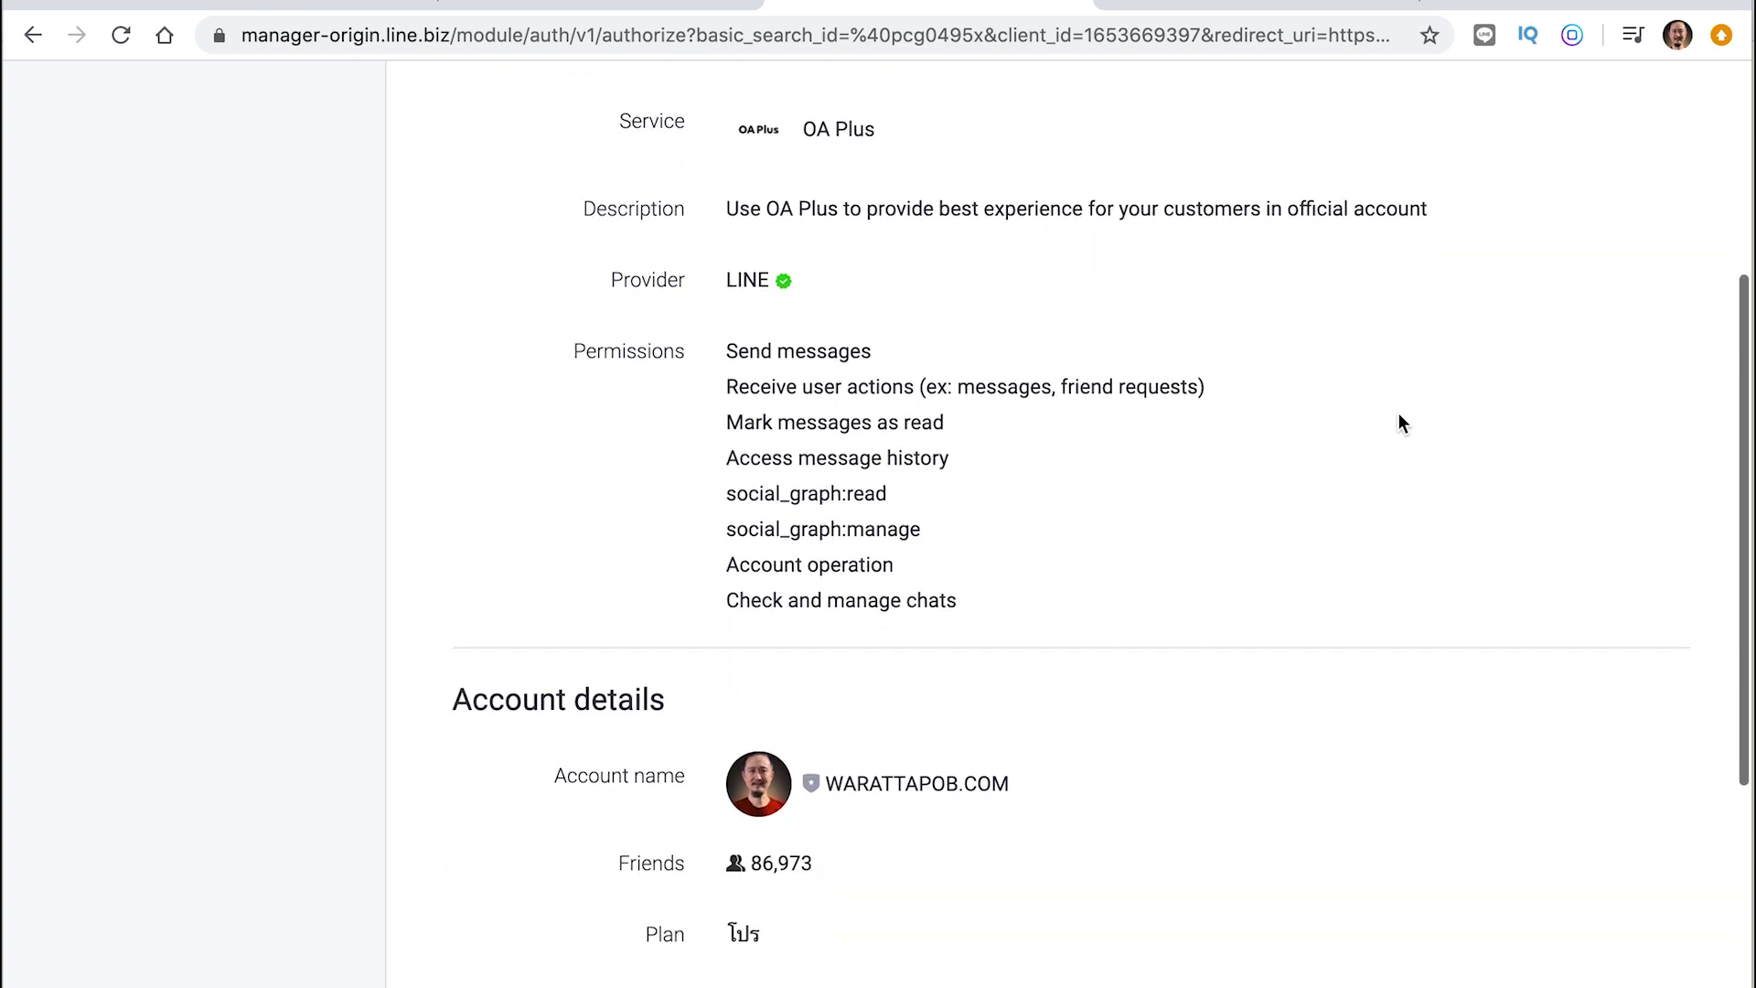
scroll(1397, 413, down, 5)
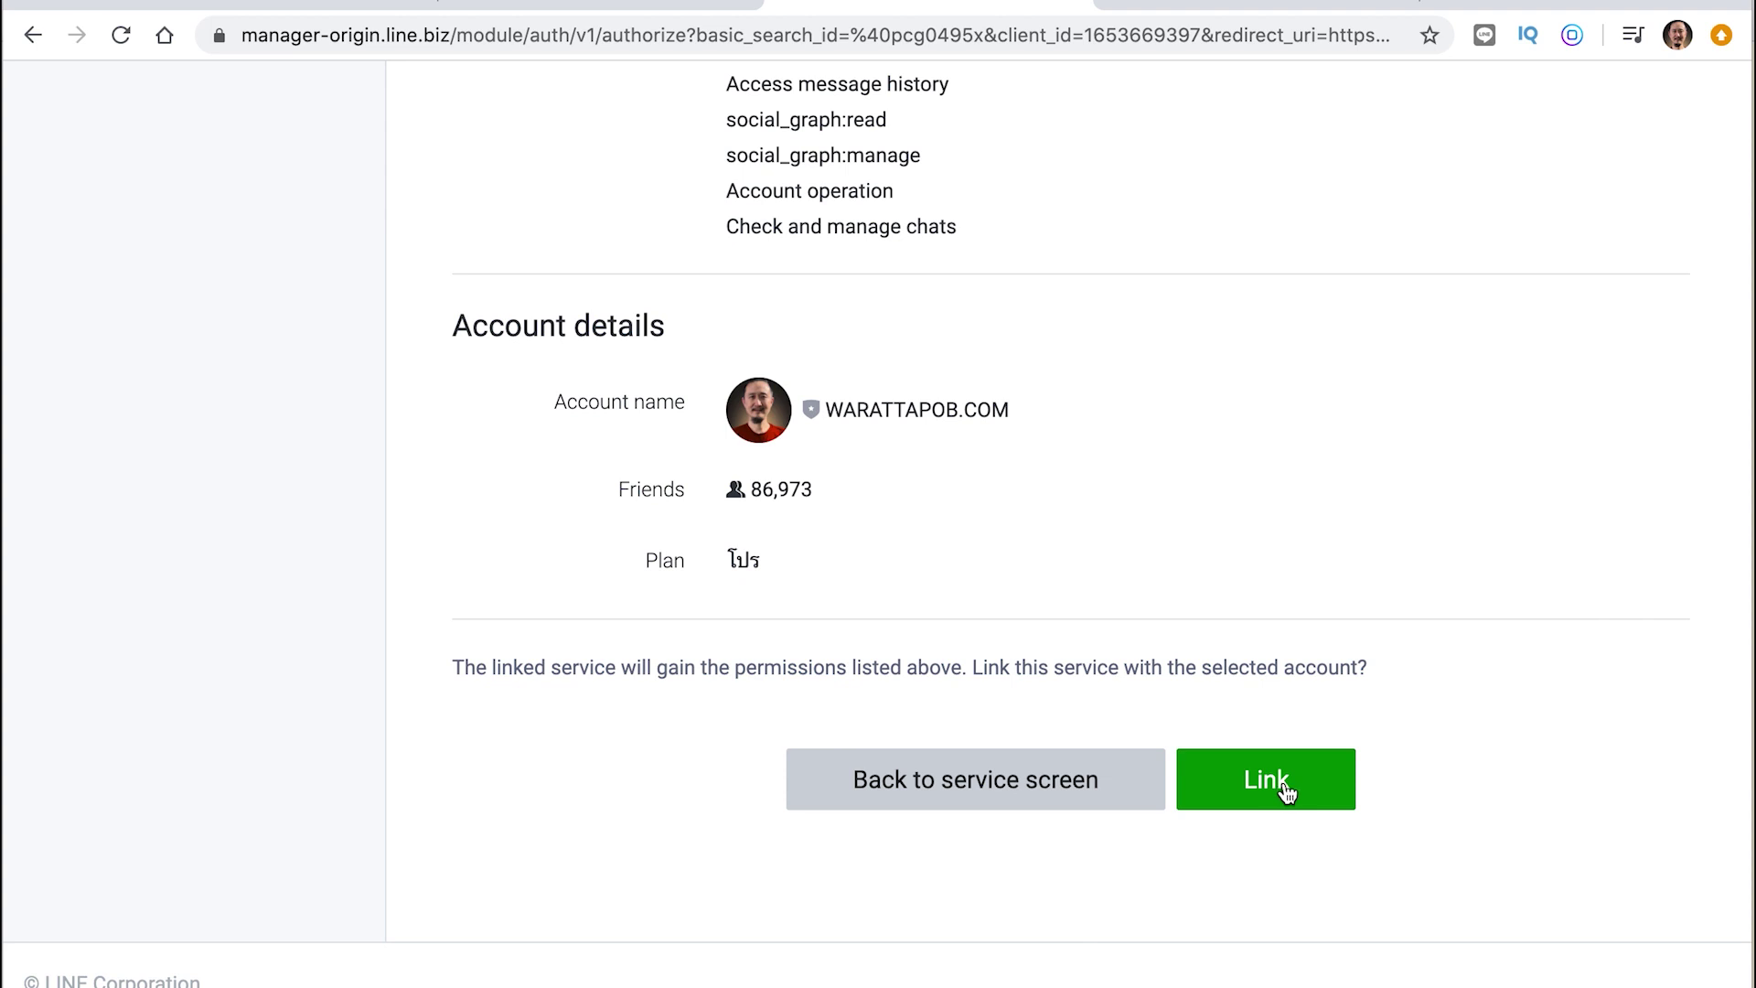
click(1287, 790)
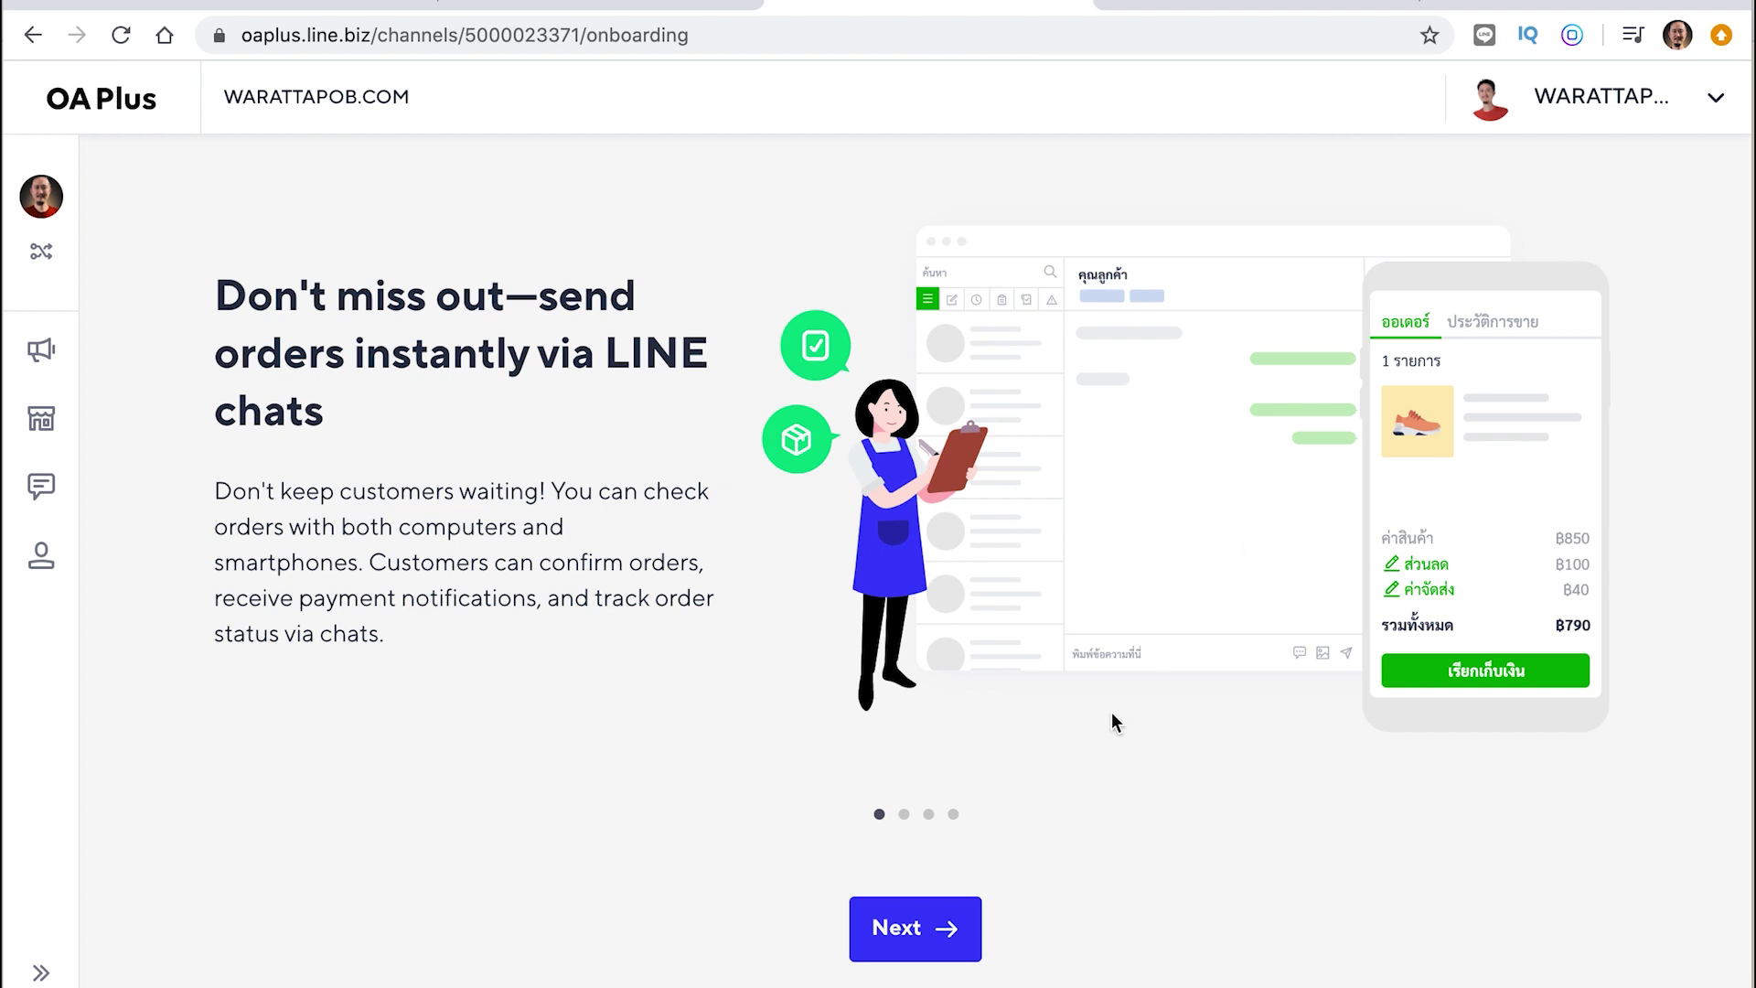
Step through the four OA Plus onboarding slides and finish with Get started
click(904, 817)
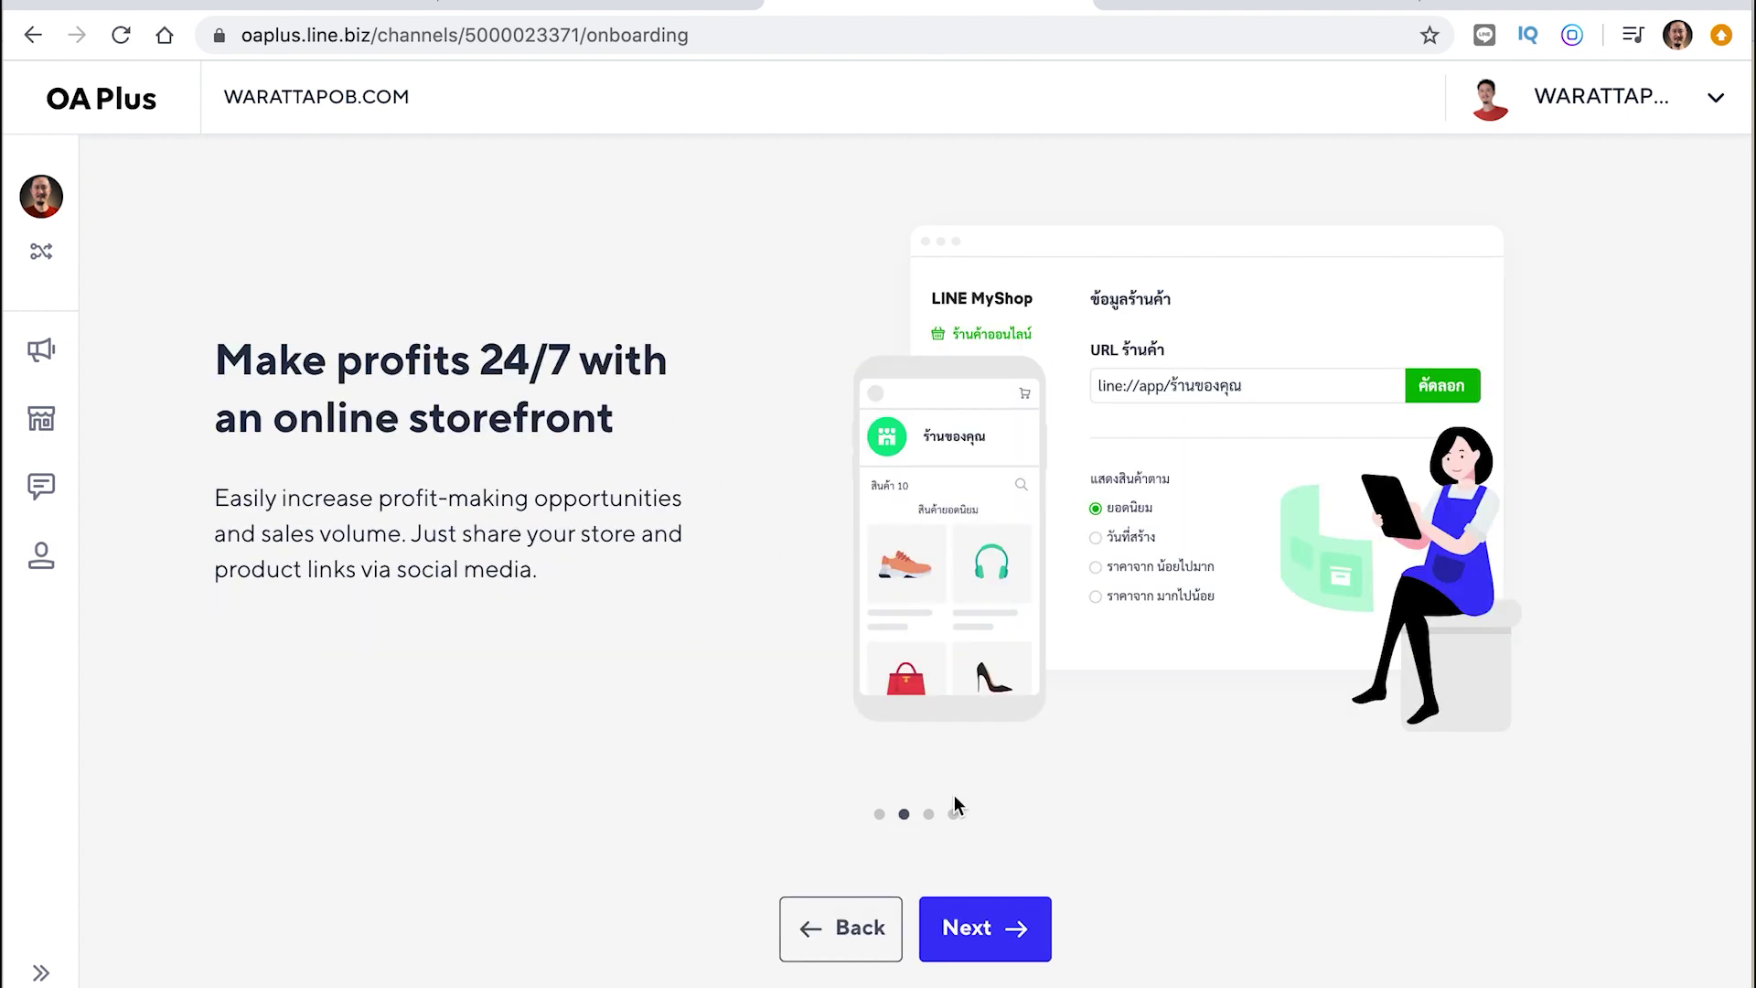
double_click(489, 357)
click(642, 678)
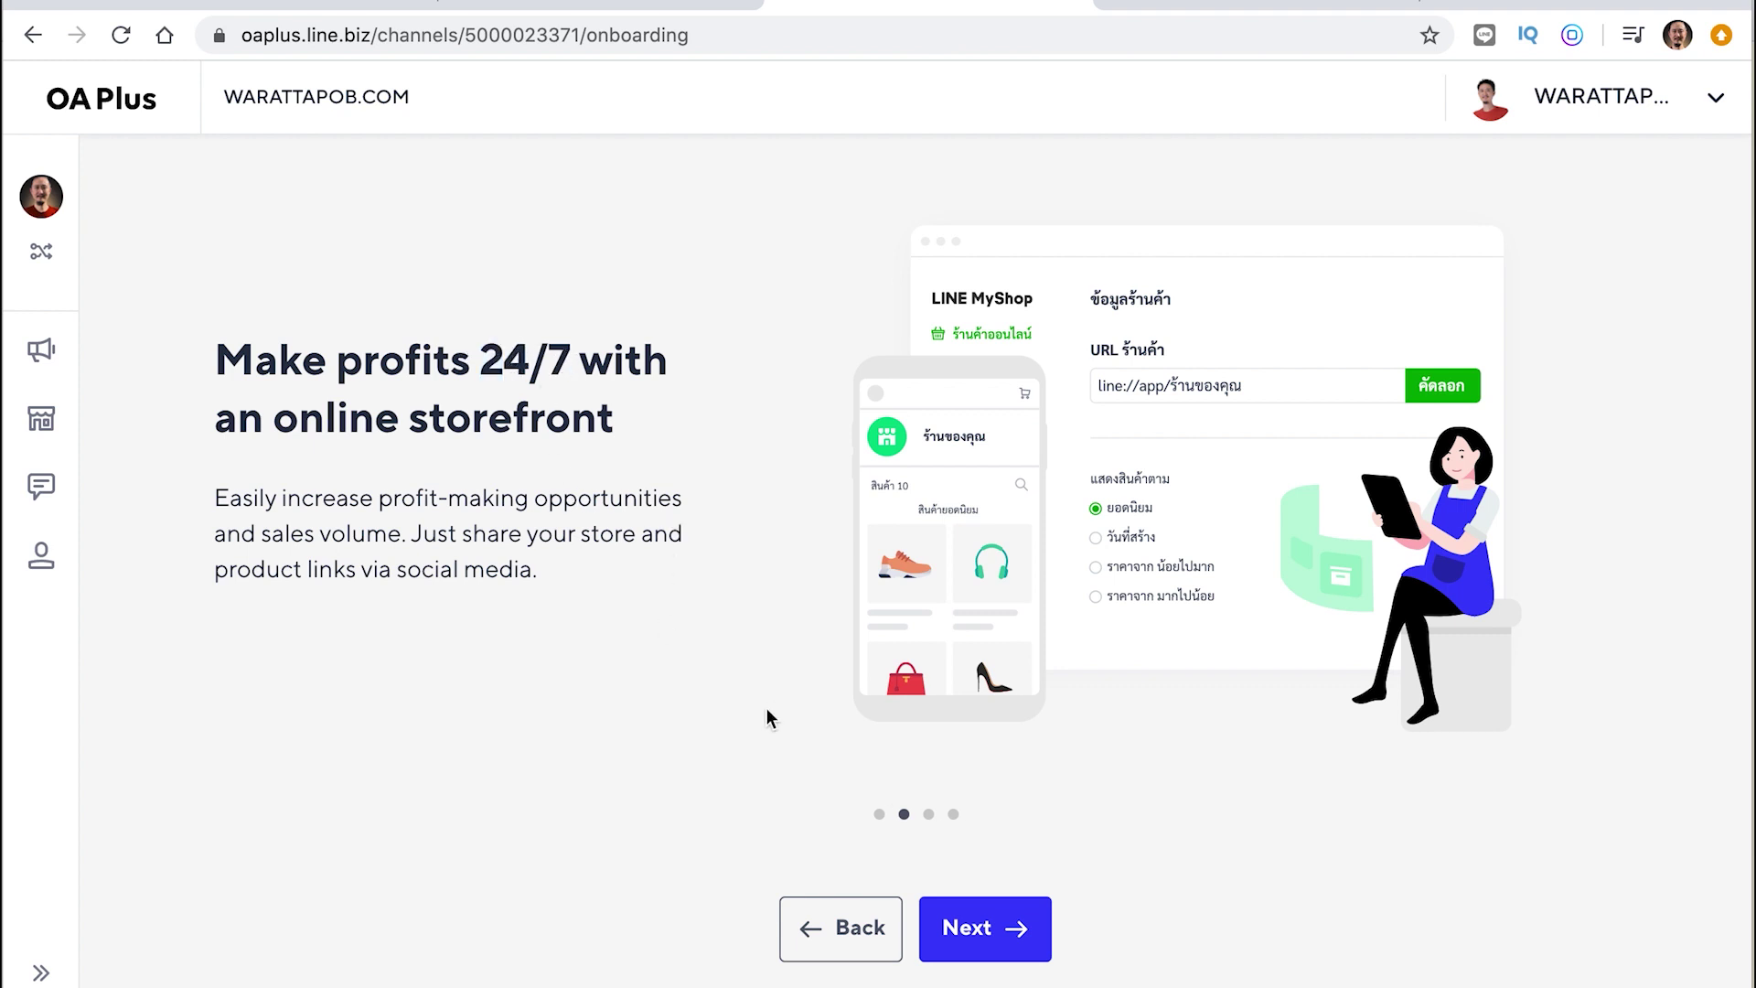
click(929, 816)
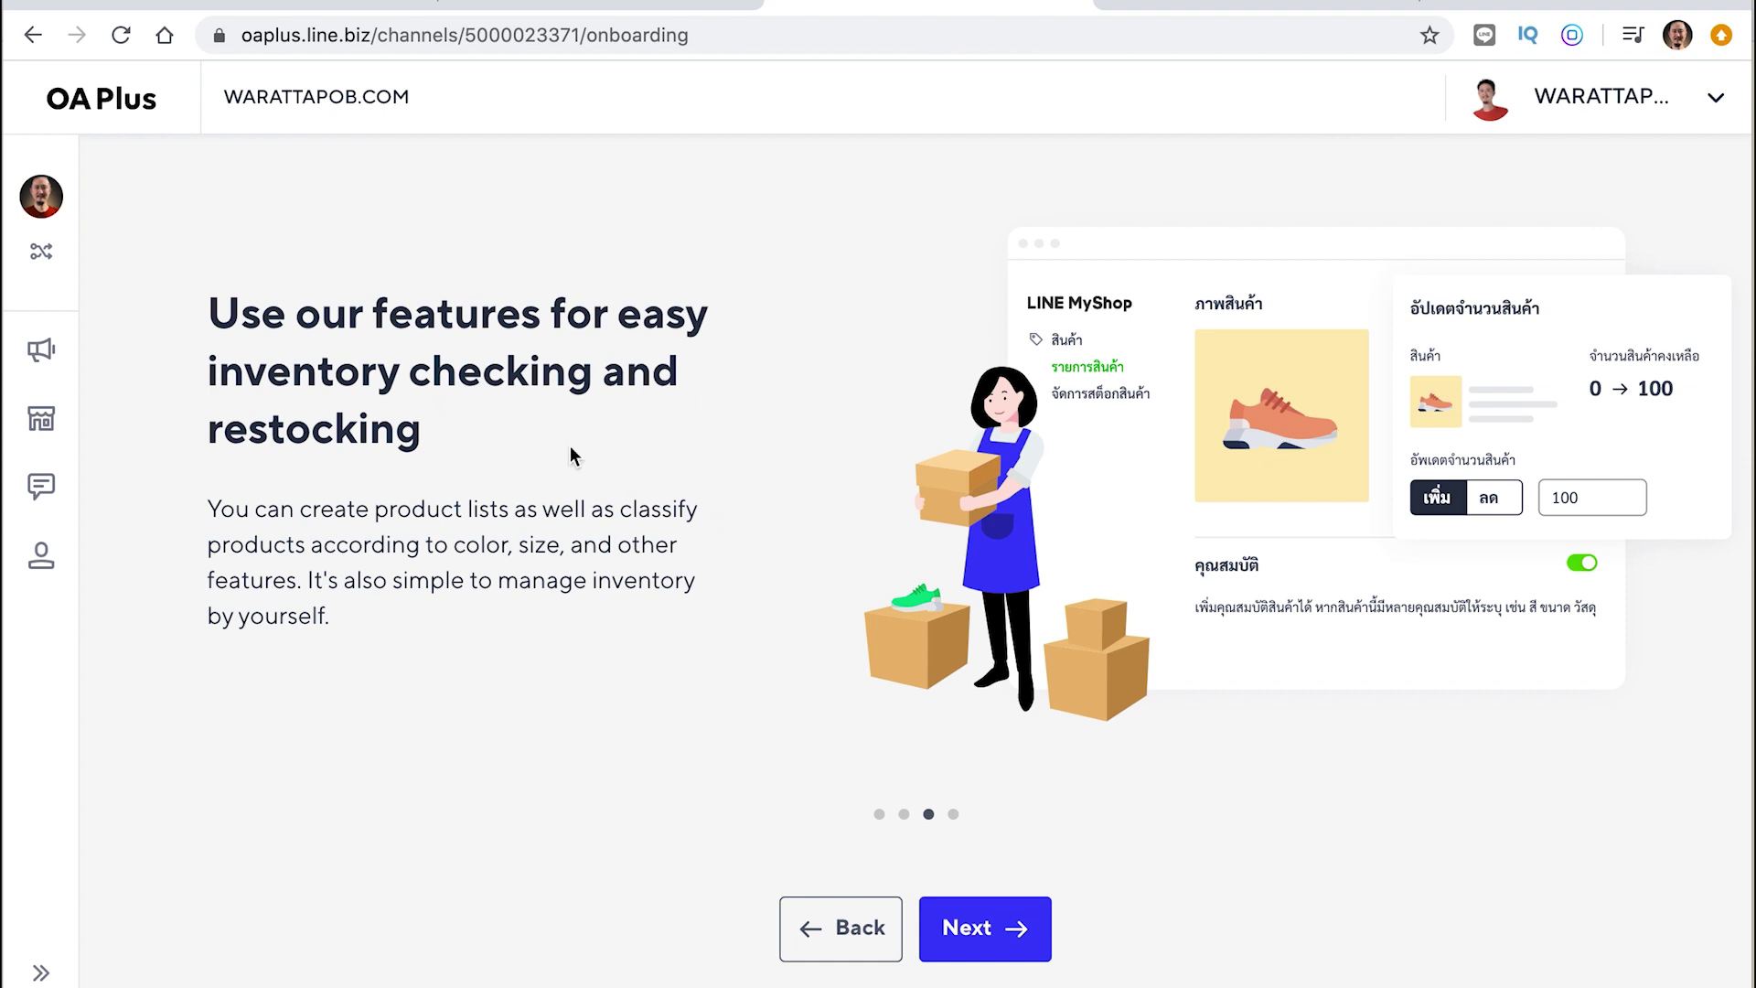
click(954, 815)
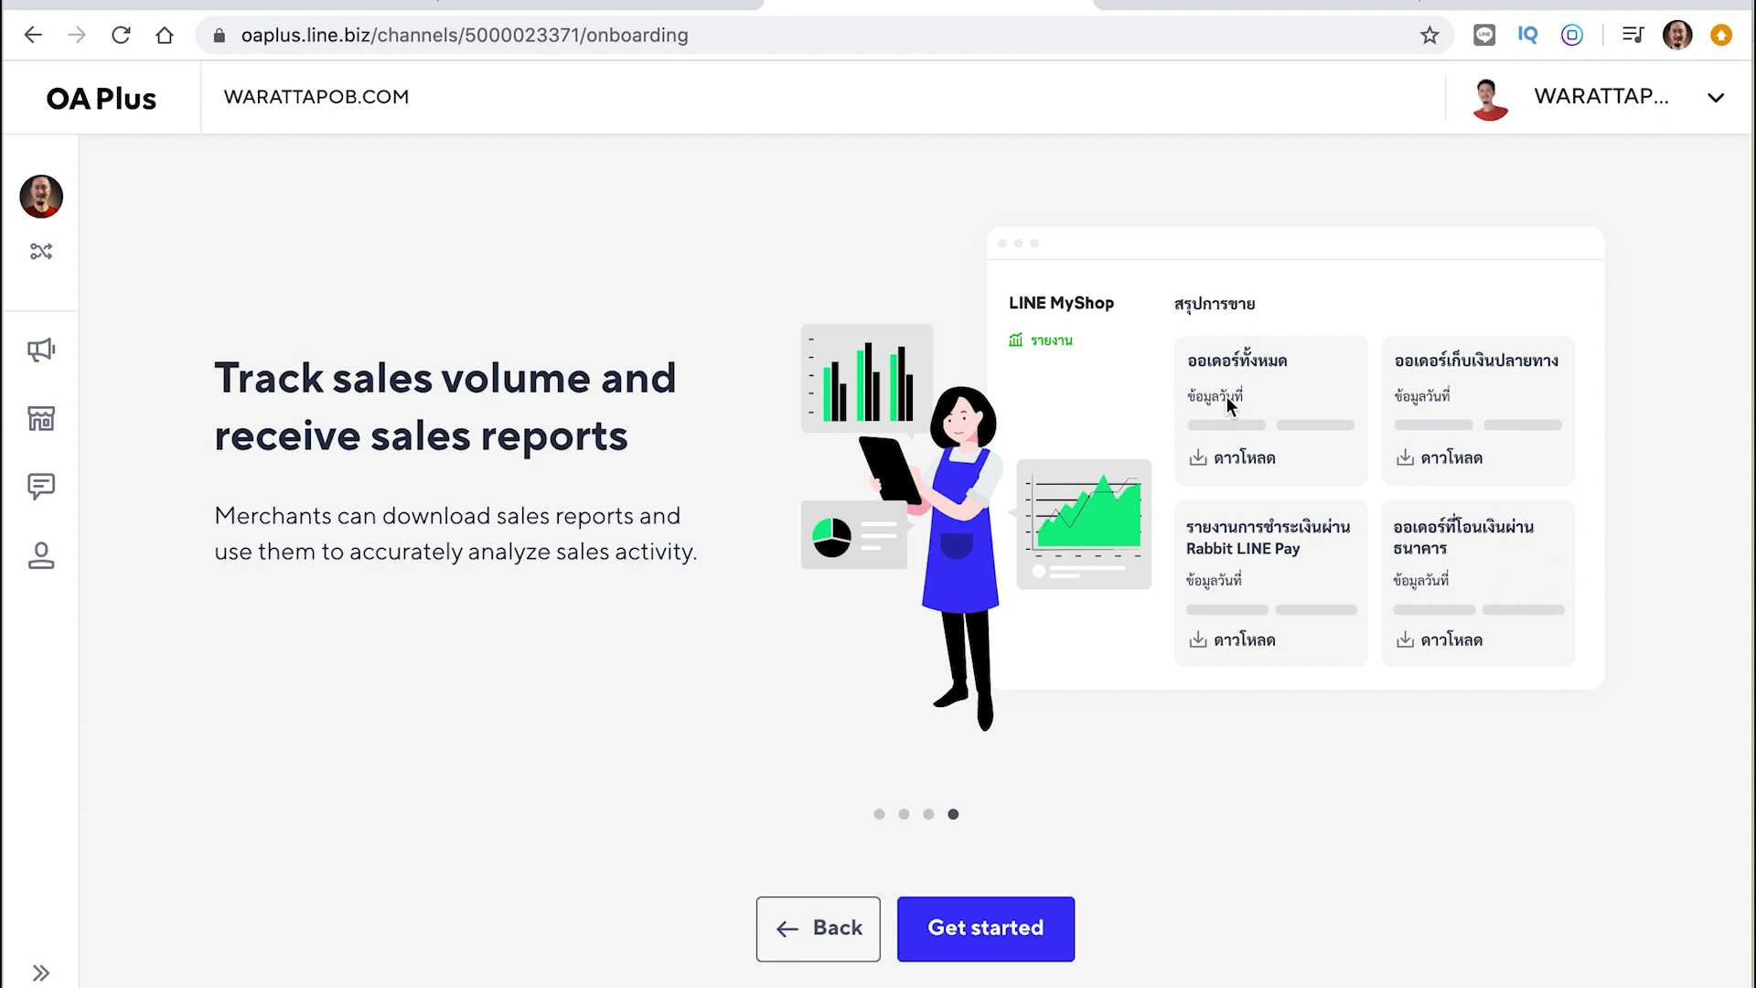
click(1024, 942)
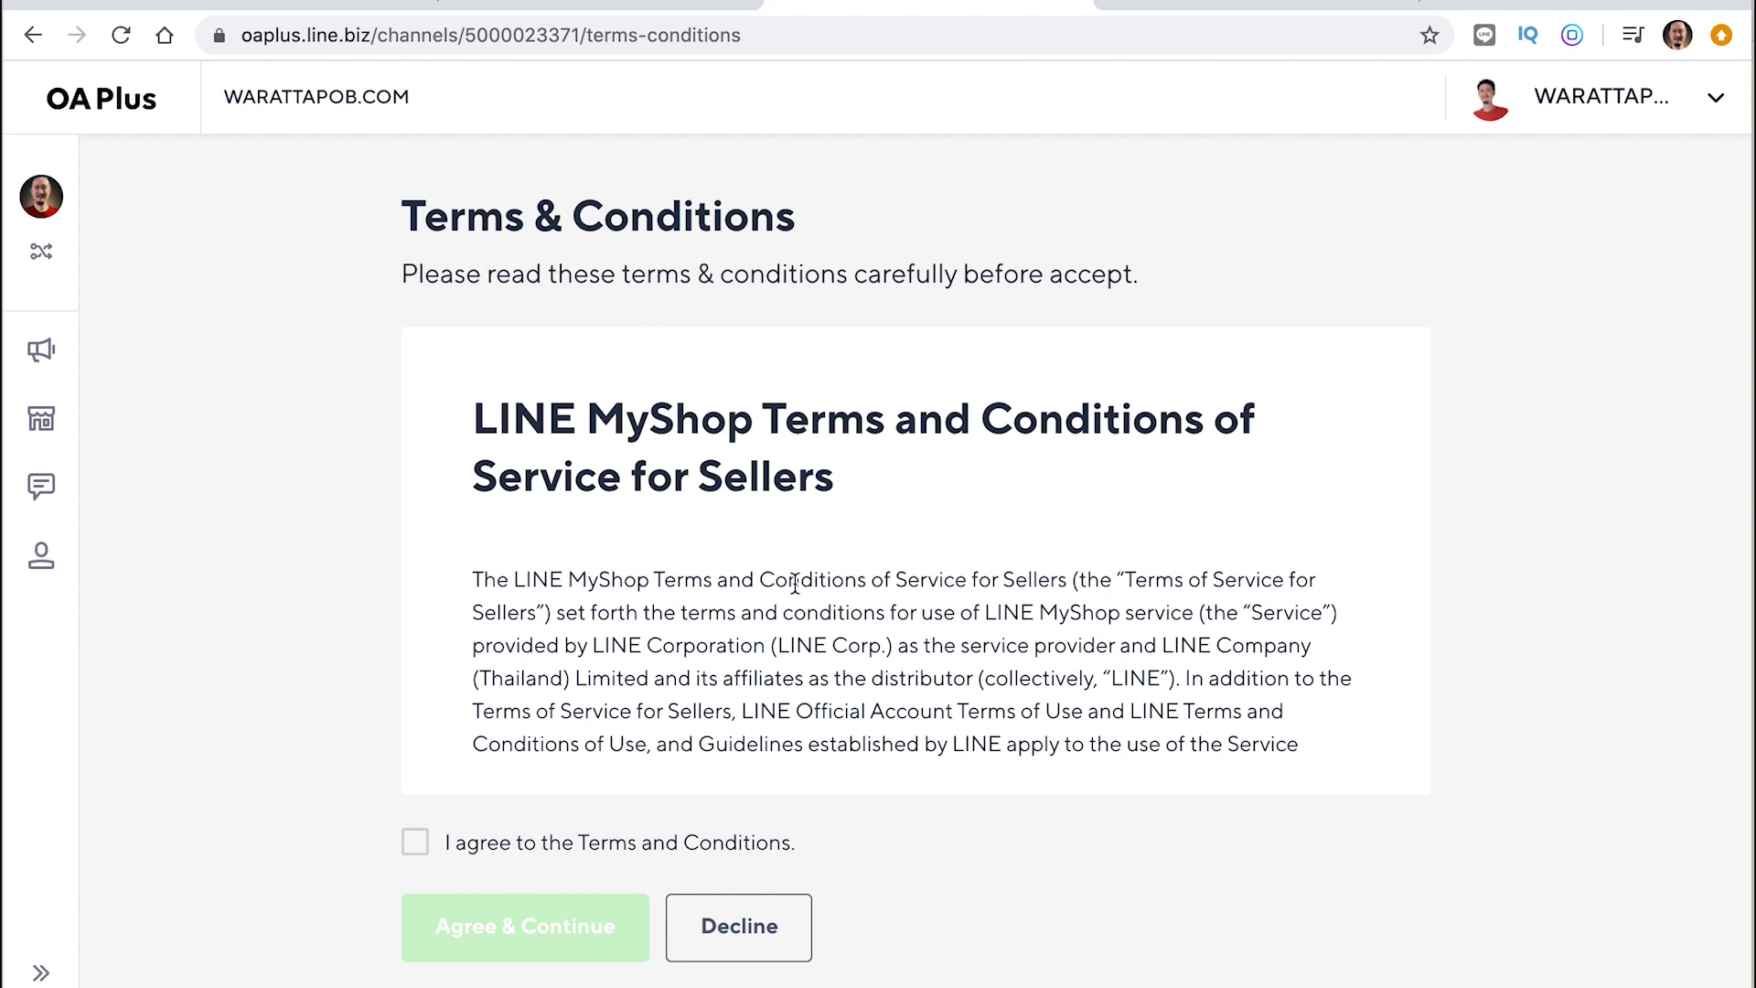
Read and agree to the LINE MyShop seller Terms and Conditions, then continue
scroll(845, 590, down, 2)
scroll(845, 590, down, 2)
scroll(845, 590, up, 2)
scroll(845, 590, down, 6)
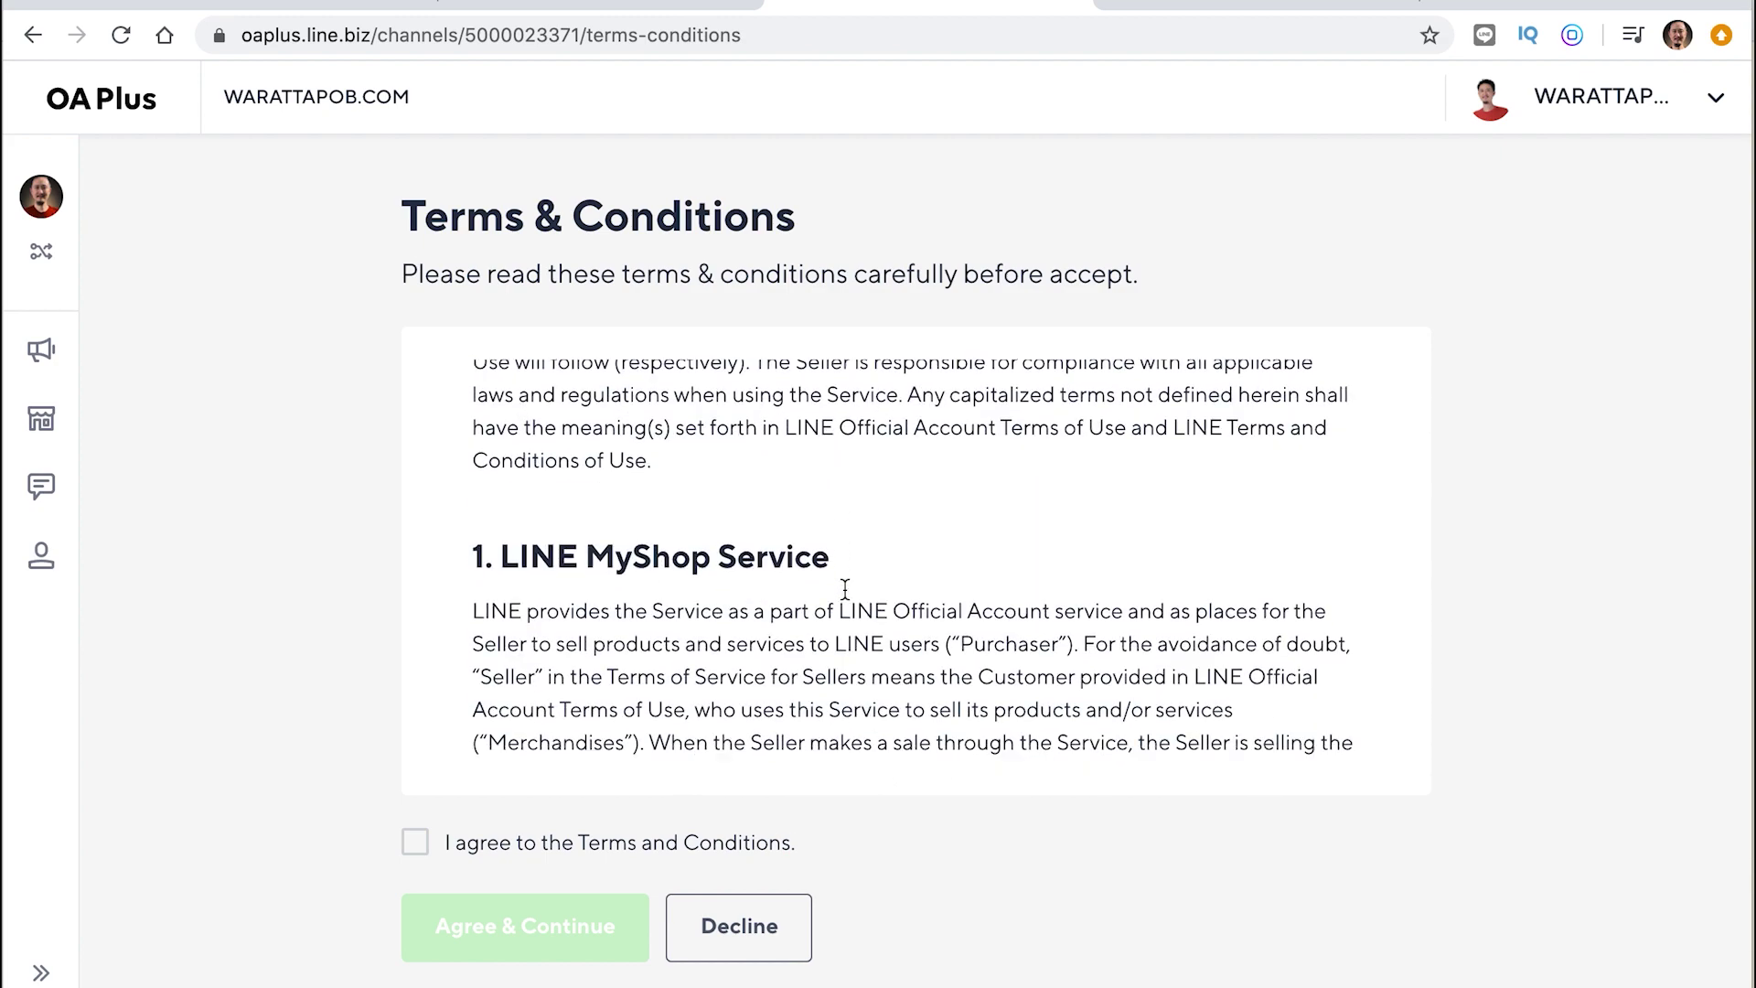
scroll(845, 590, down, 12)
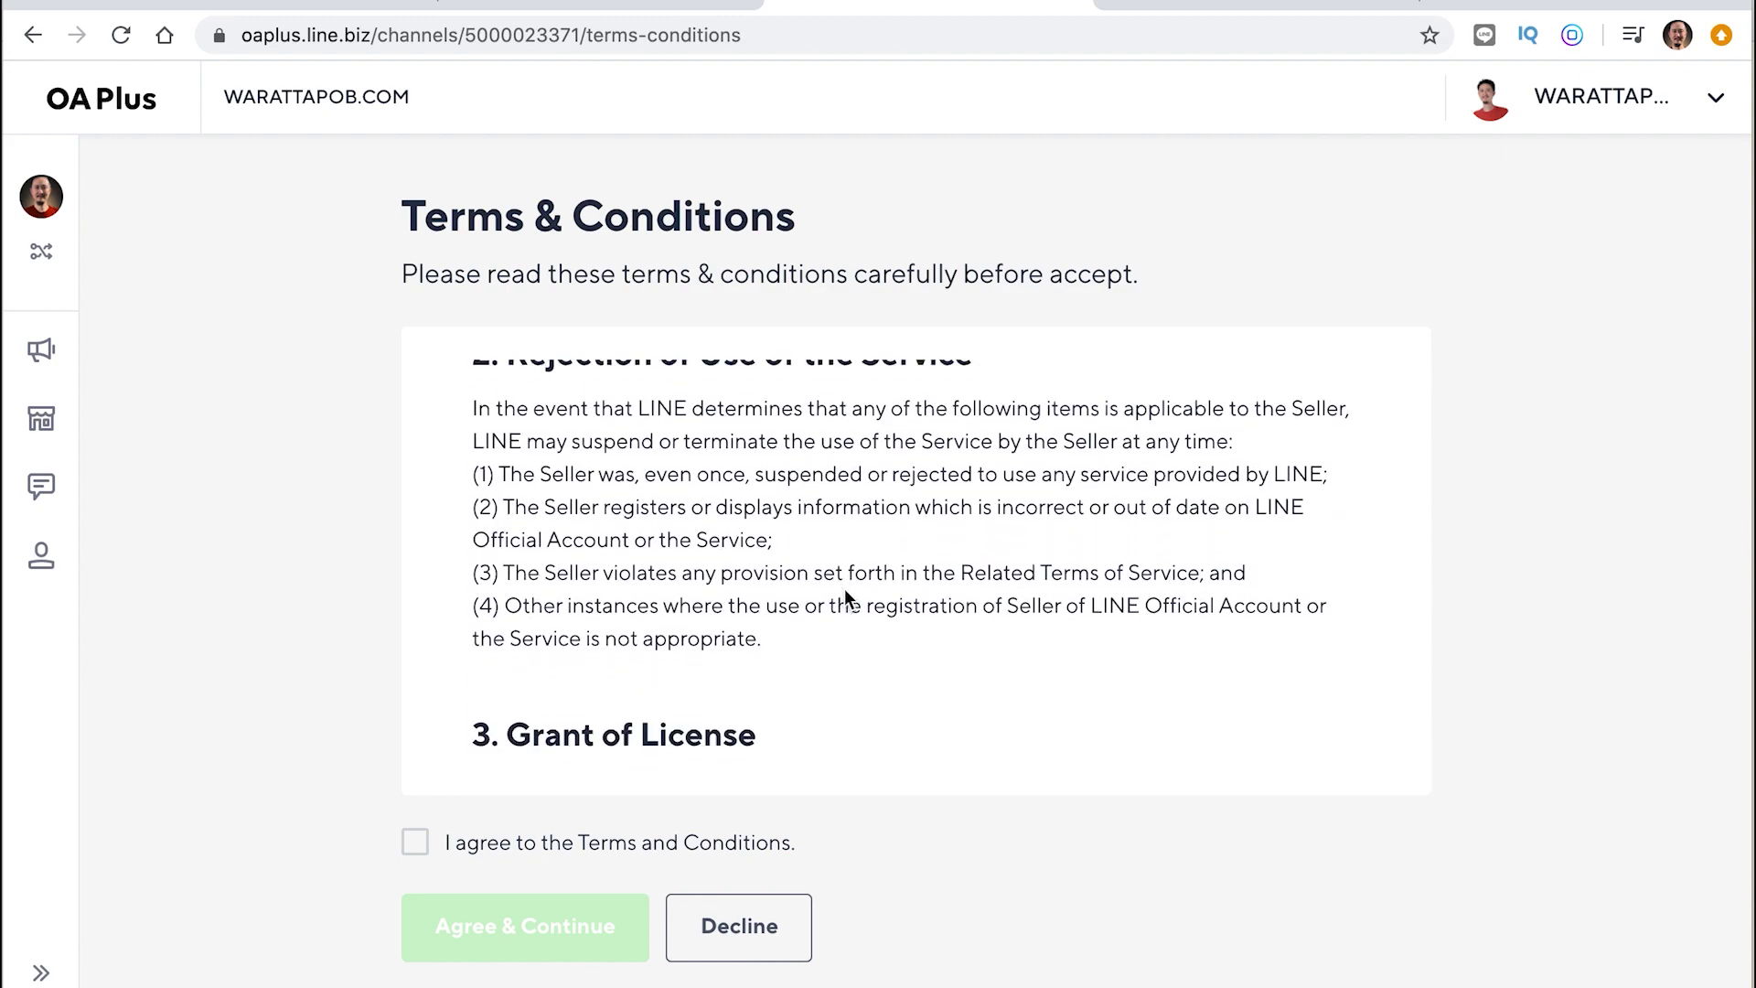
scroll(845, 590, up, 4)
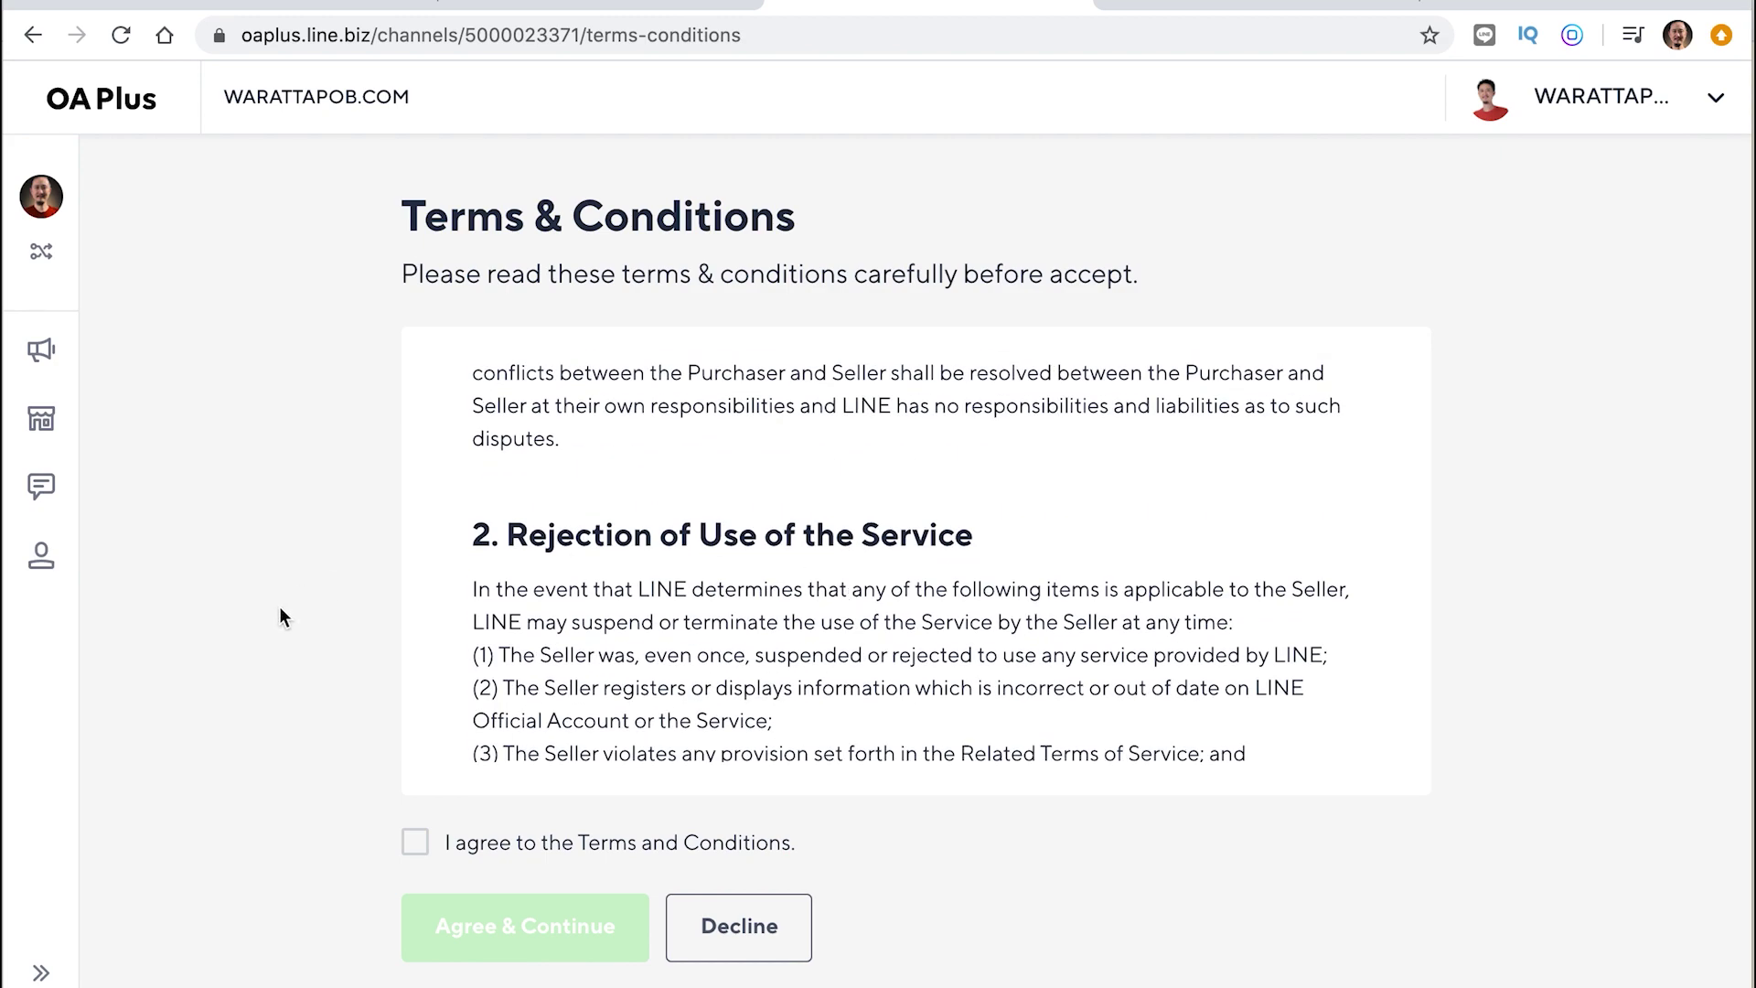
click(415, 847)
click(415, 847)
click(414, 847)
click(415, 847)
click(415, 847)
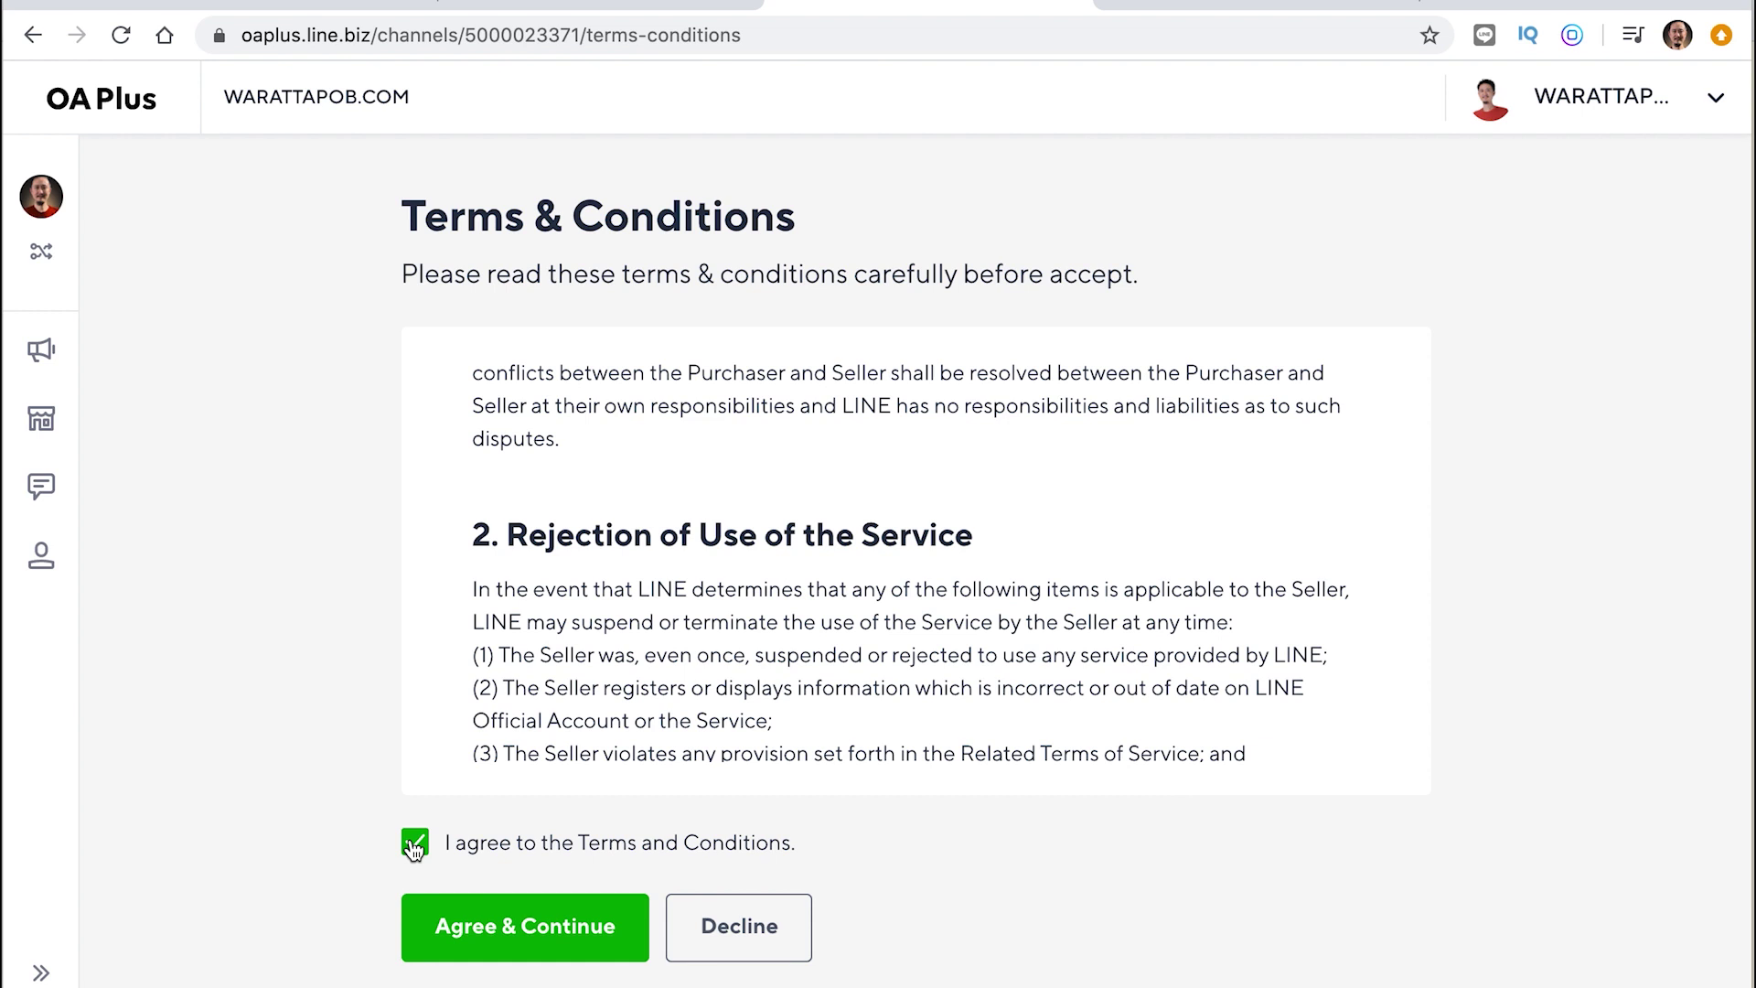
double_click(414, 847)
click(497, 930)
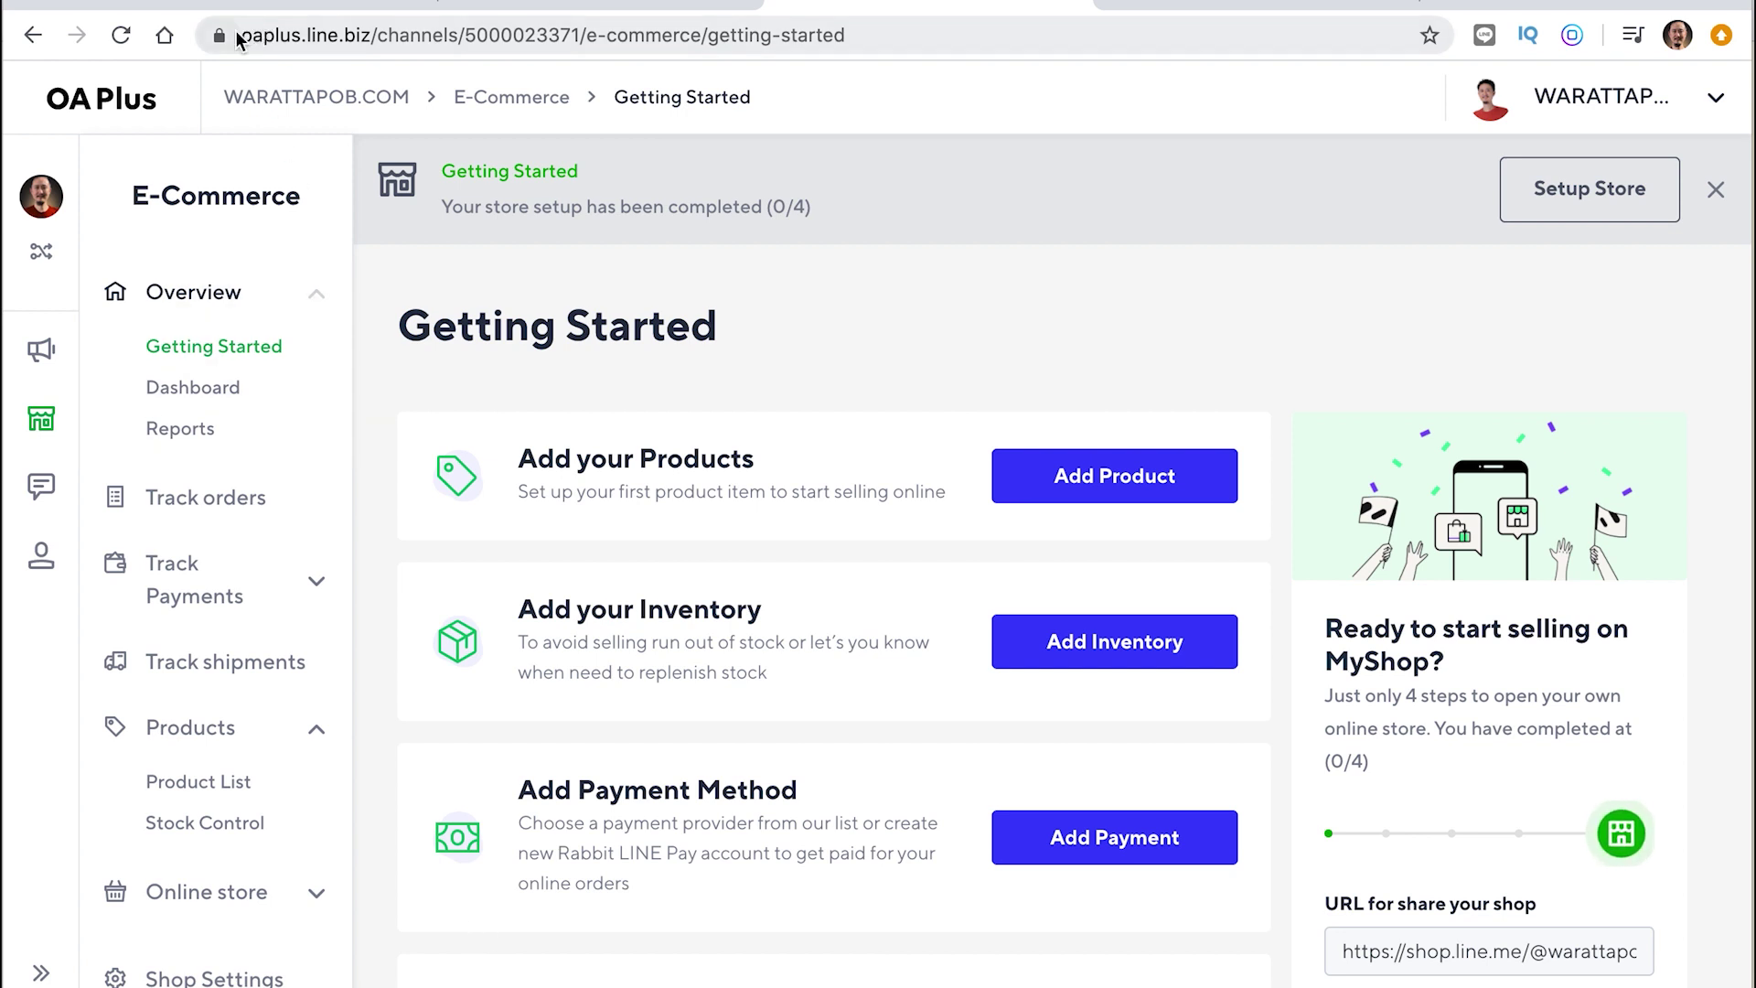
Go from the Getting Started page's Add your Products card to the empty Product List
click(268, 35)
drag(267, 35, 375, 38)
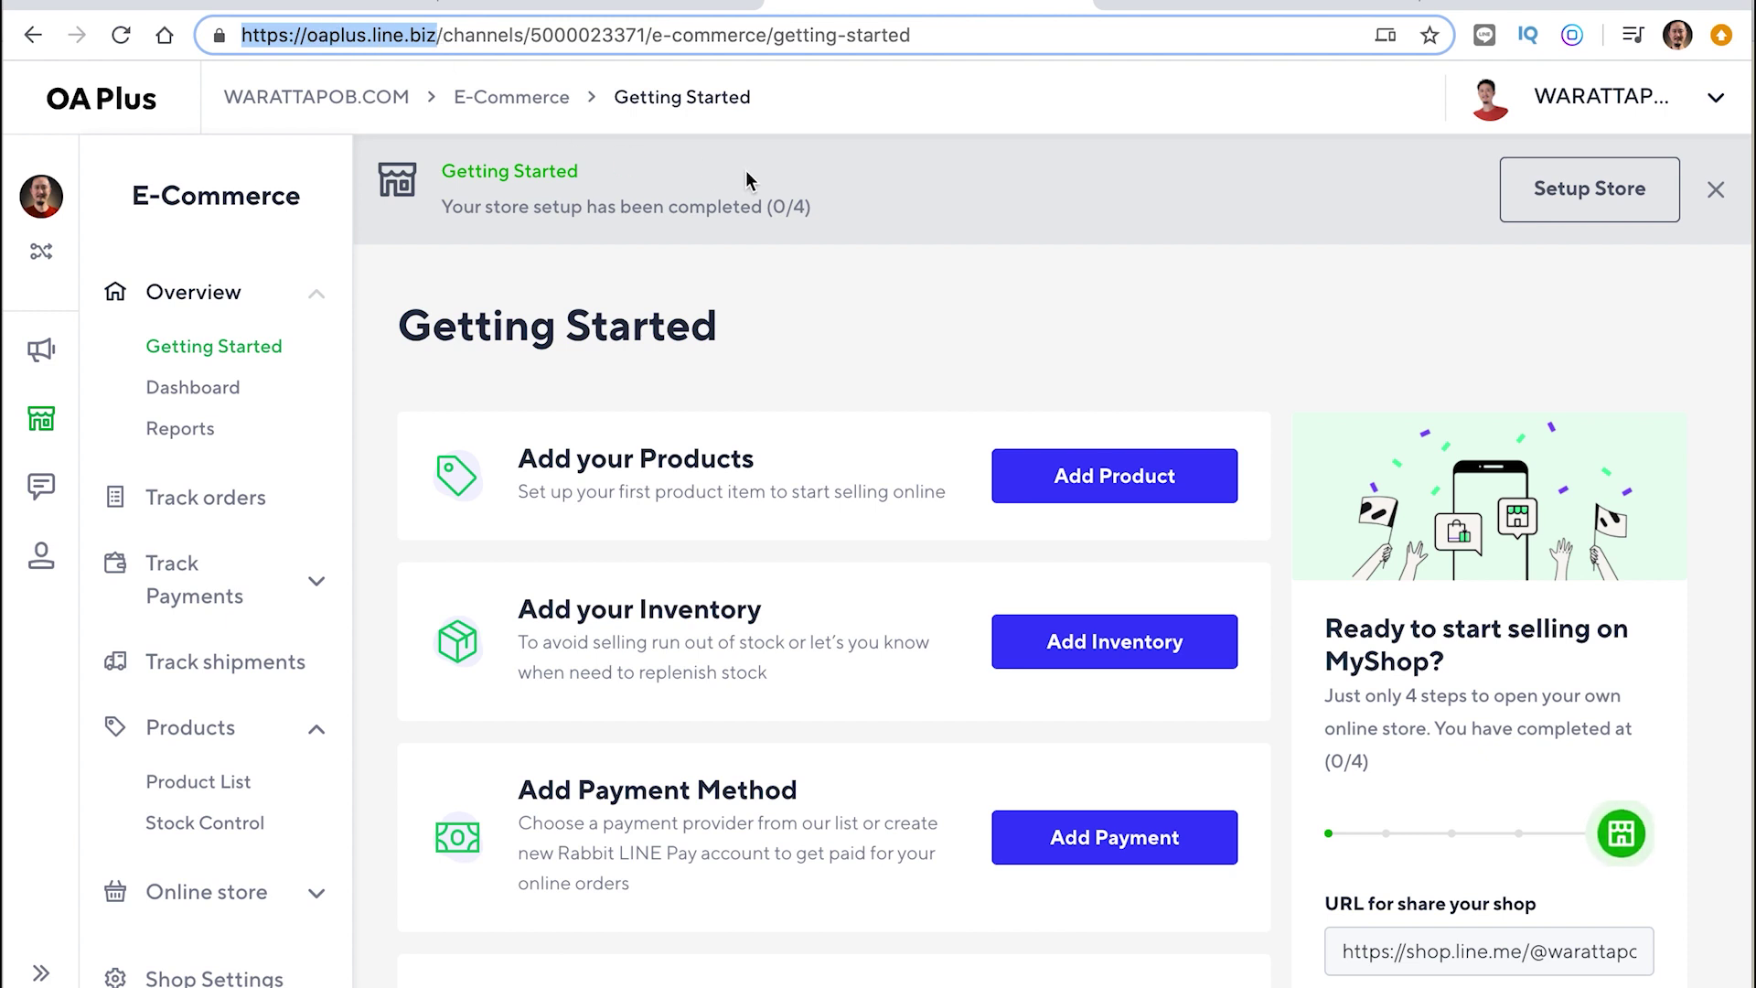
click(1063, 243)
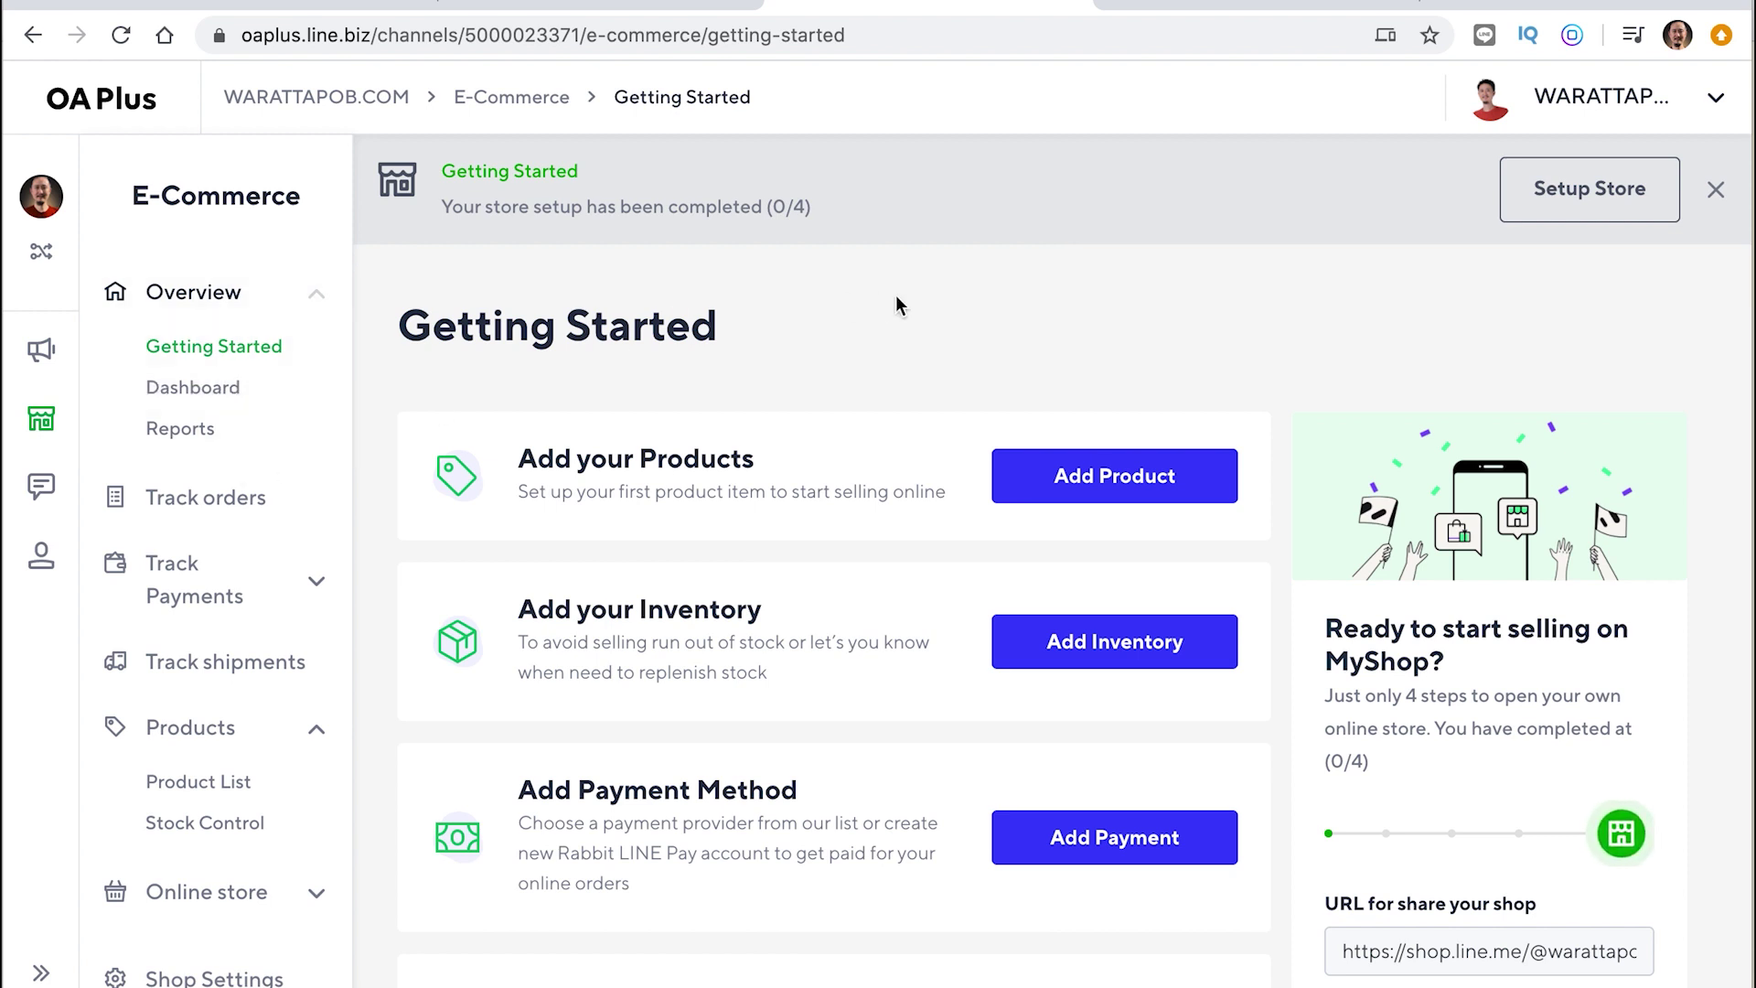
scroll(1282, 575, down, 2)
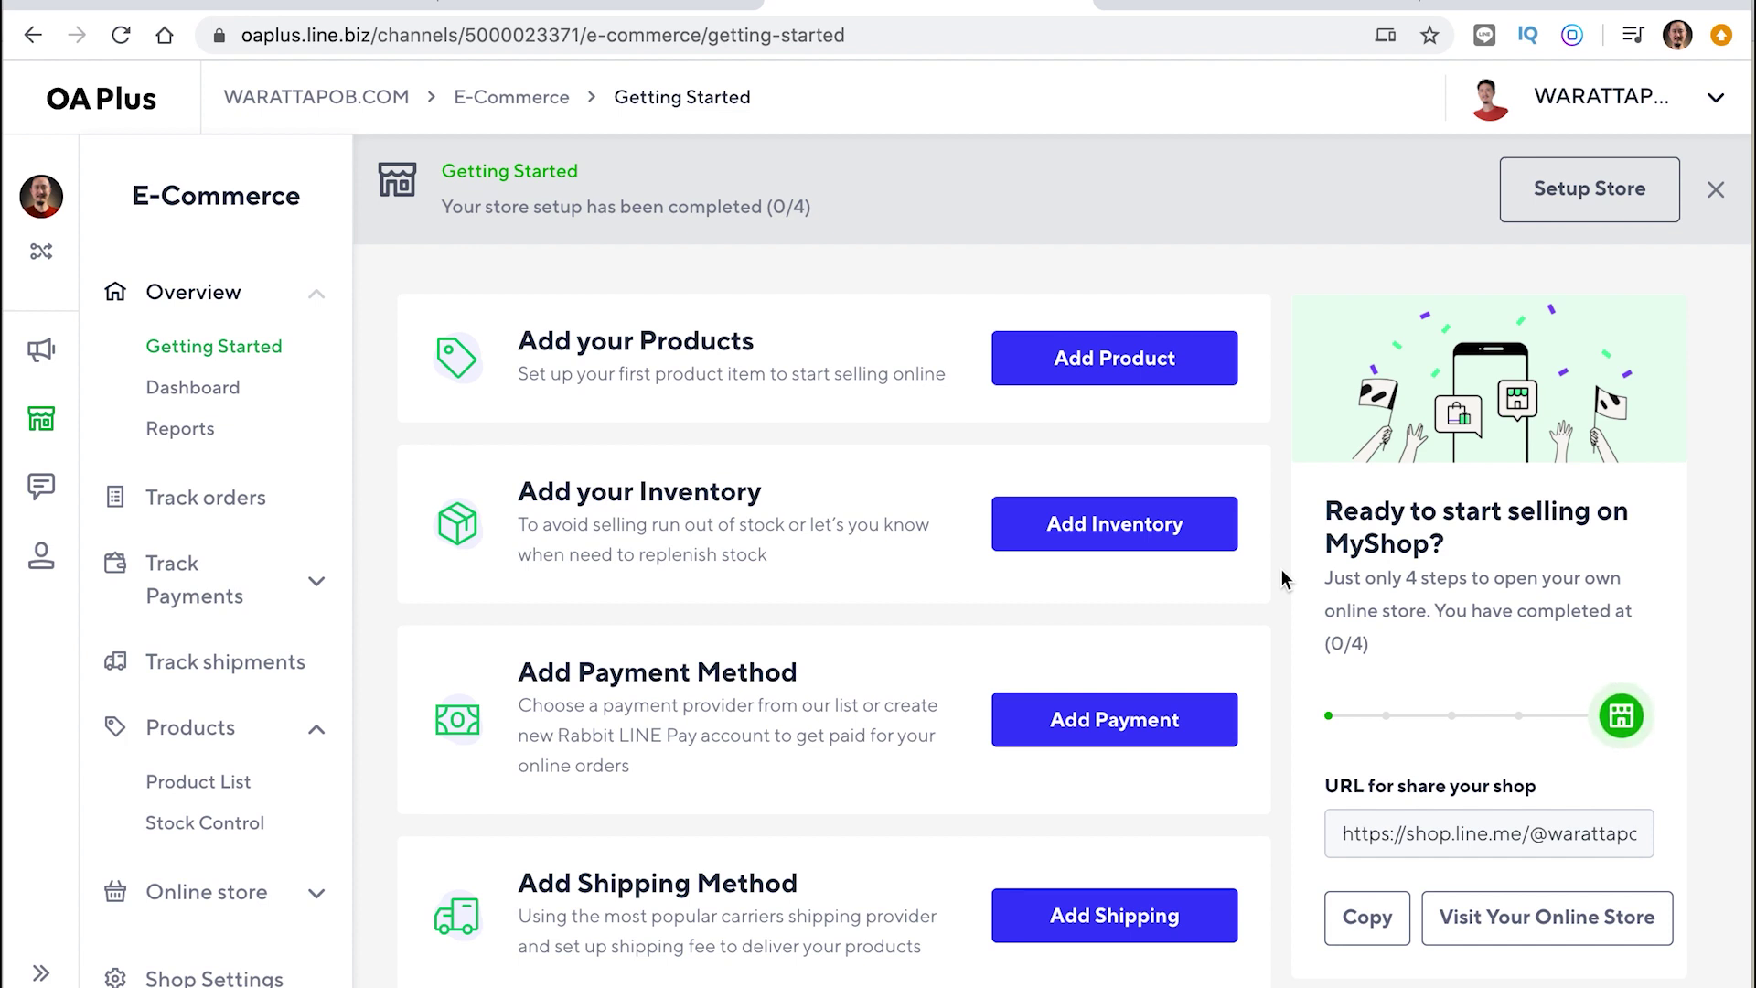
scroll(1281, 569, up, 2)
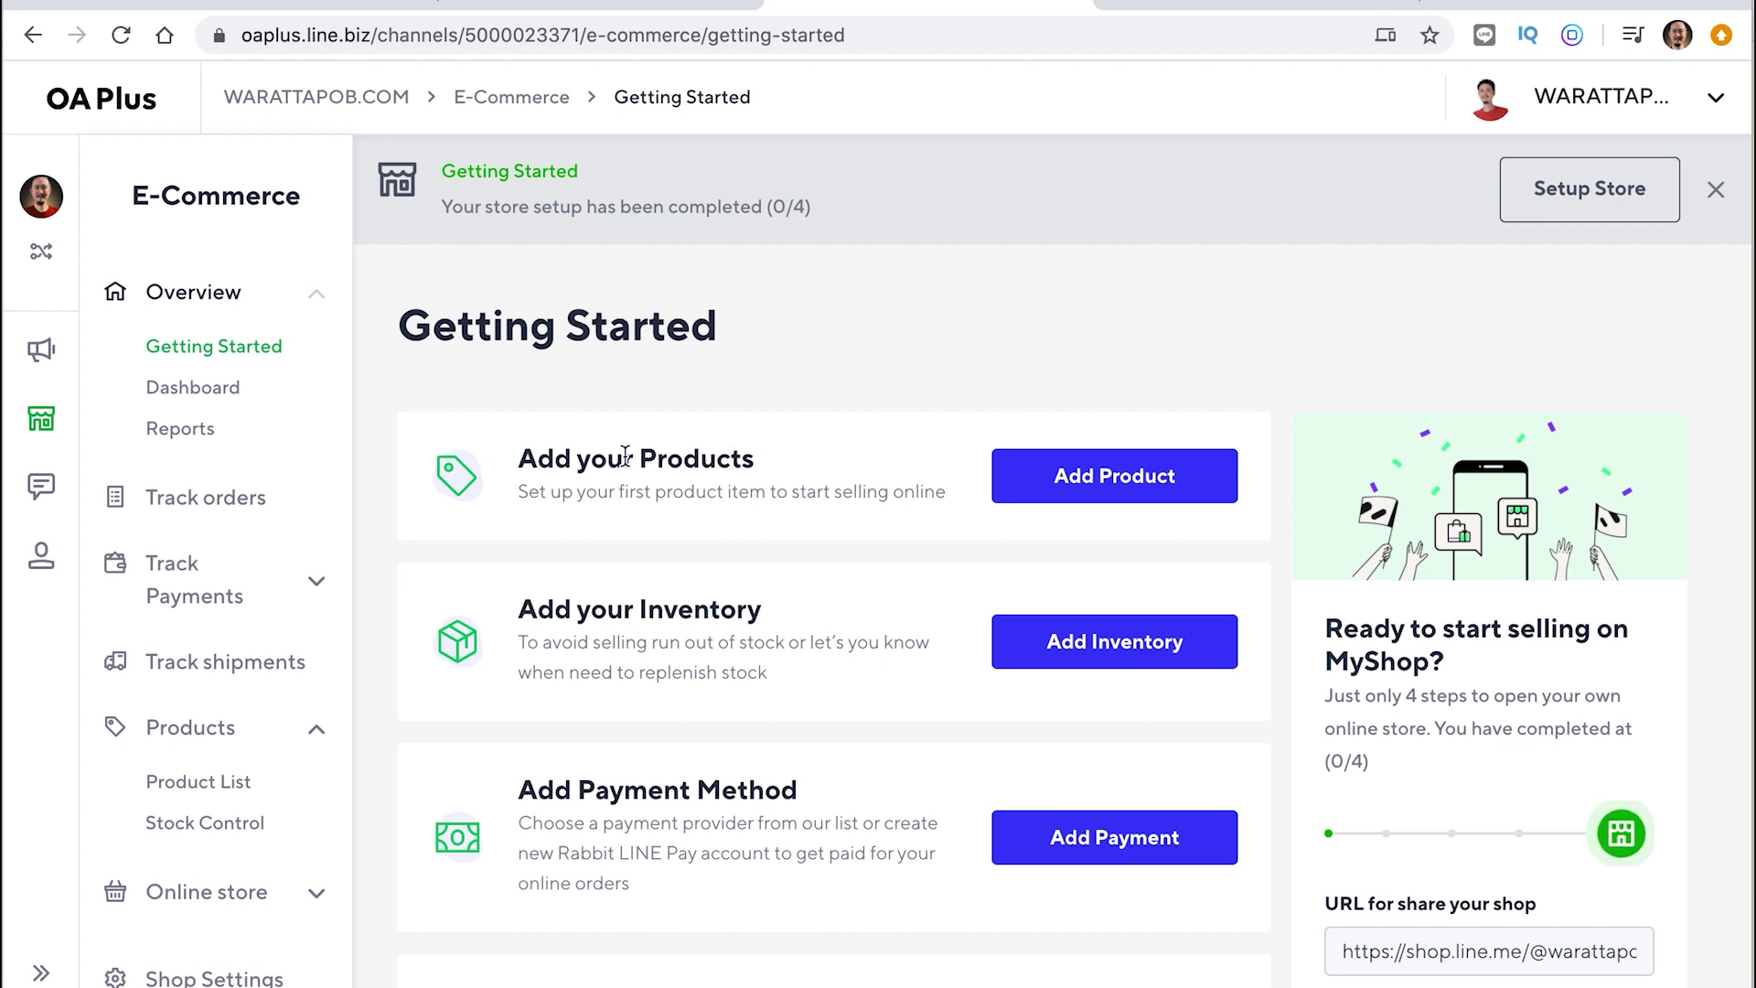
click(1120, 485)
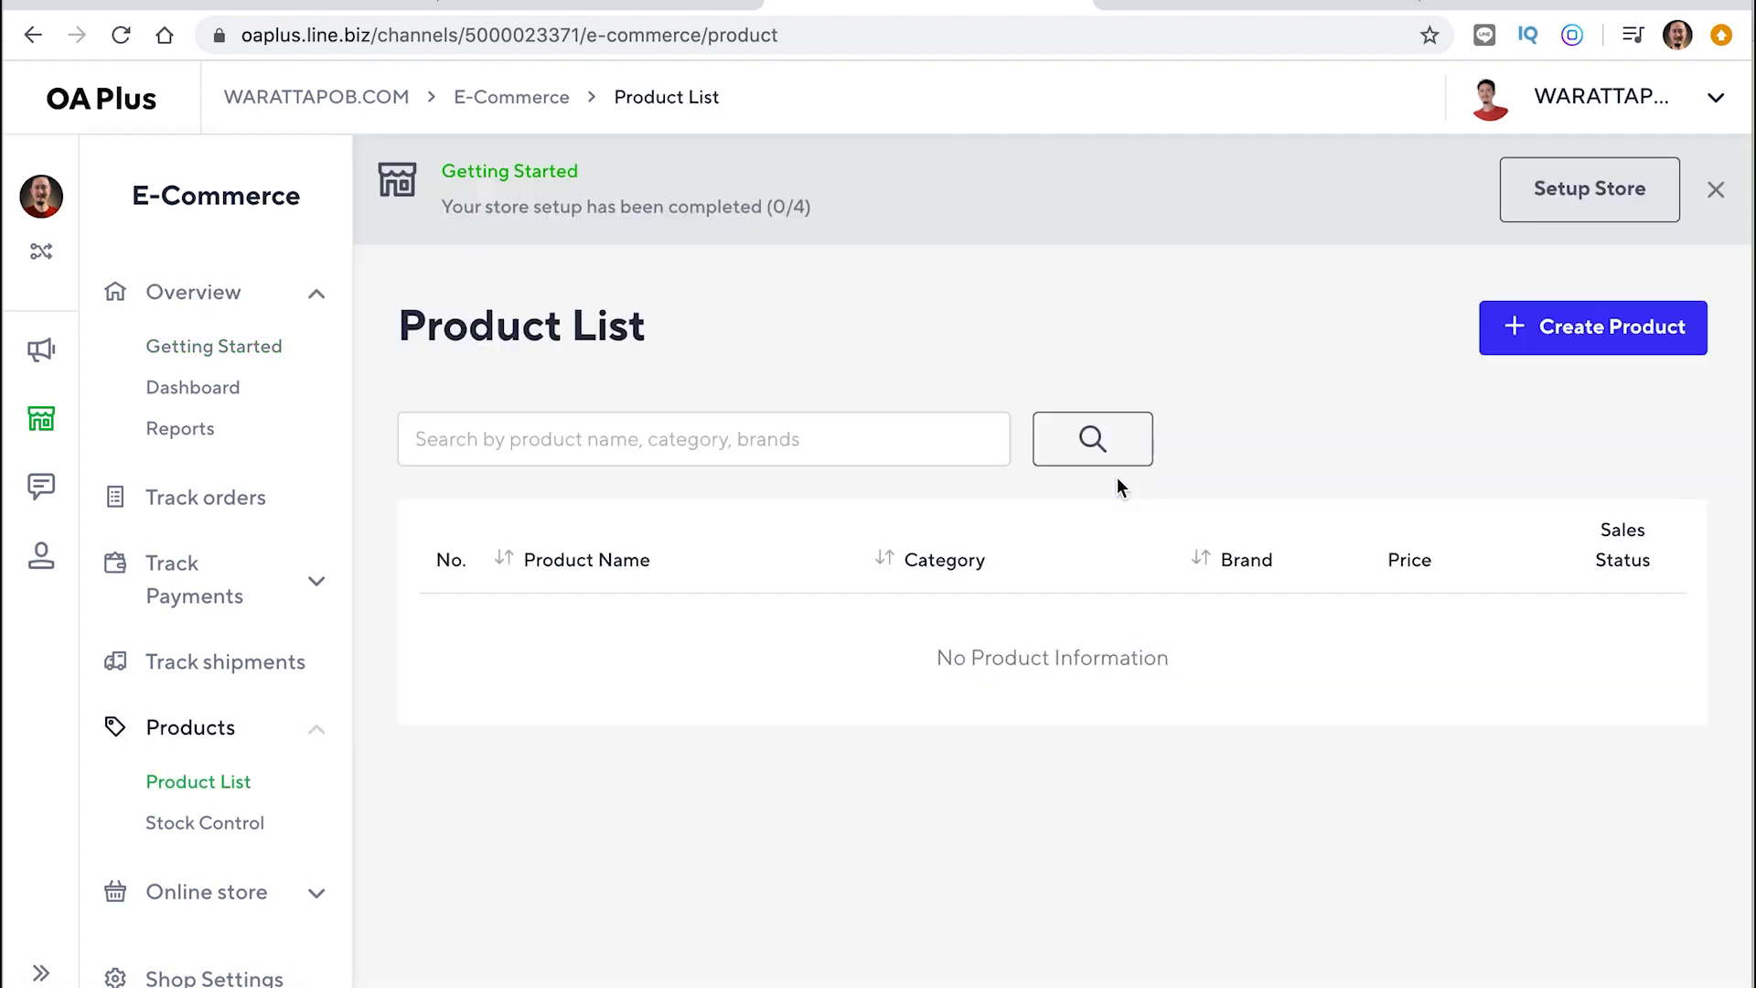
Create a new product named เสื้อผ้าผู้หญิงแฟชั่น
click(1553, 338)
click(687, 490)
click(504, 732)
click(619, 490)
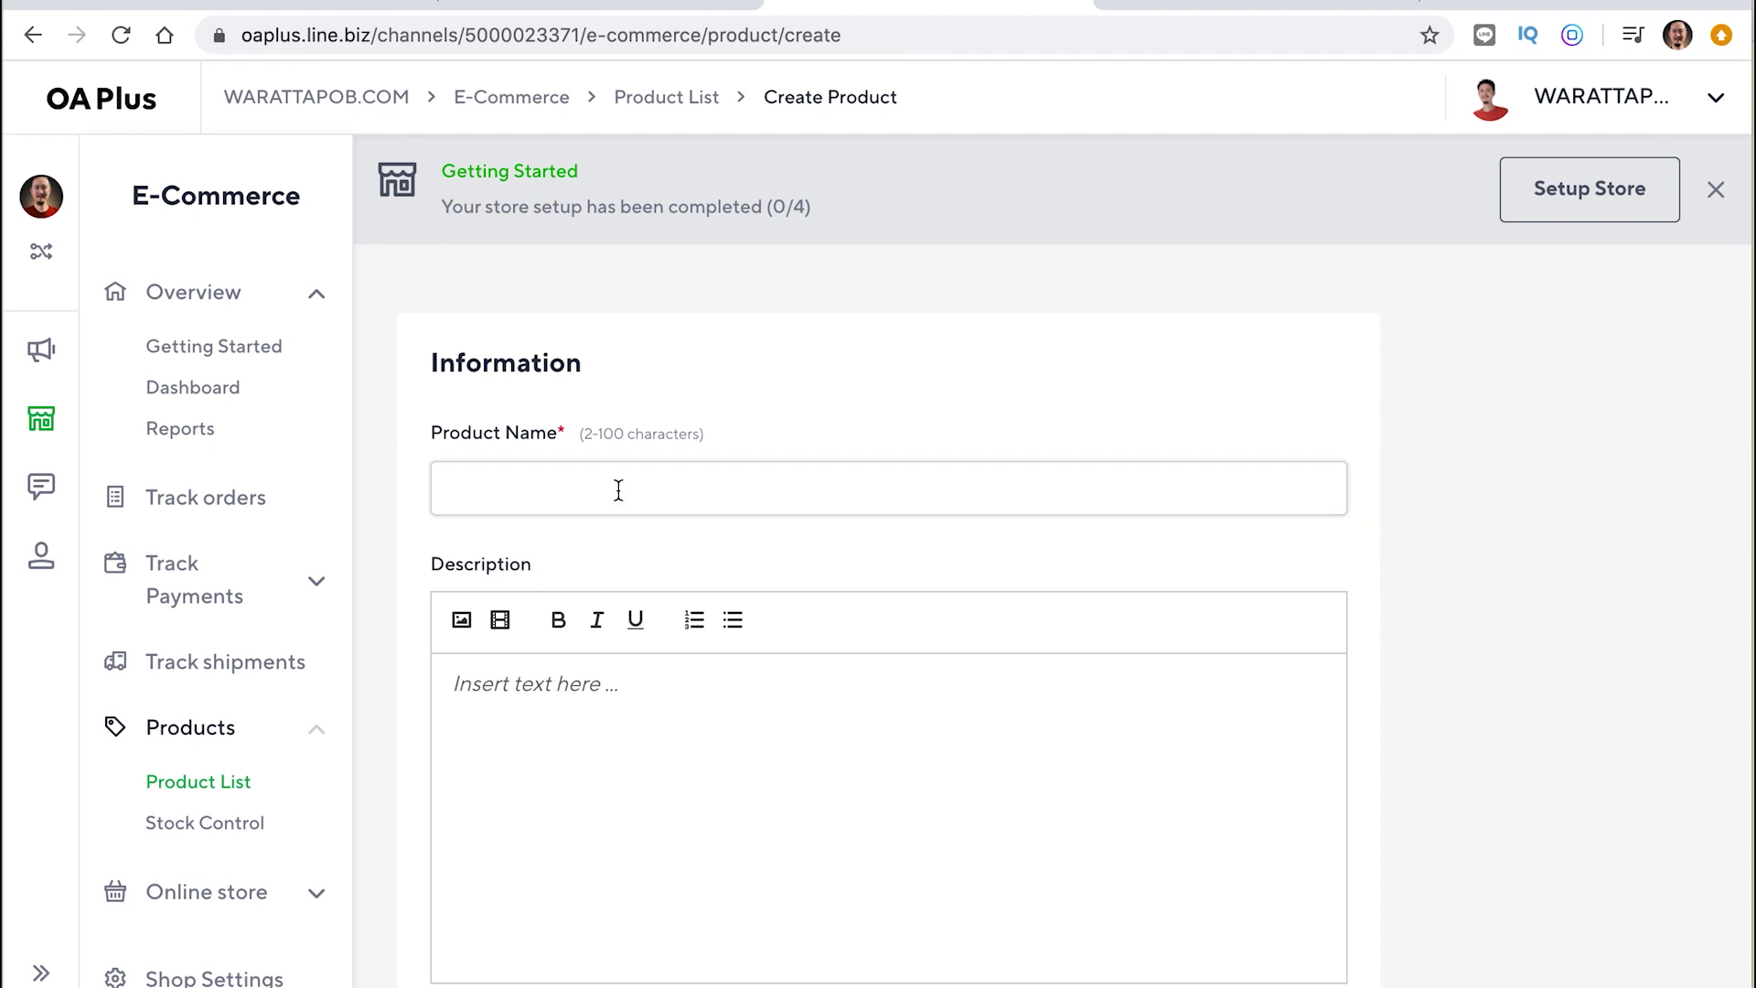
text(gl)
text(เสื้อผ้)
text(า)
drag(584, 431, 704, 443)
click(584, 482)
text(ผ๕้หญิง)
key(BackSpace)
key(BackSpace)
key(BackSpace)
key(BackSpace)
key(BackSpace)
key(BackSpace)
text(ู้หญิง)
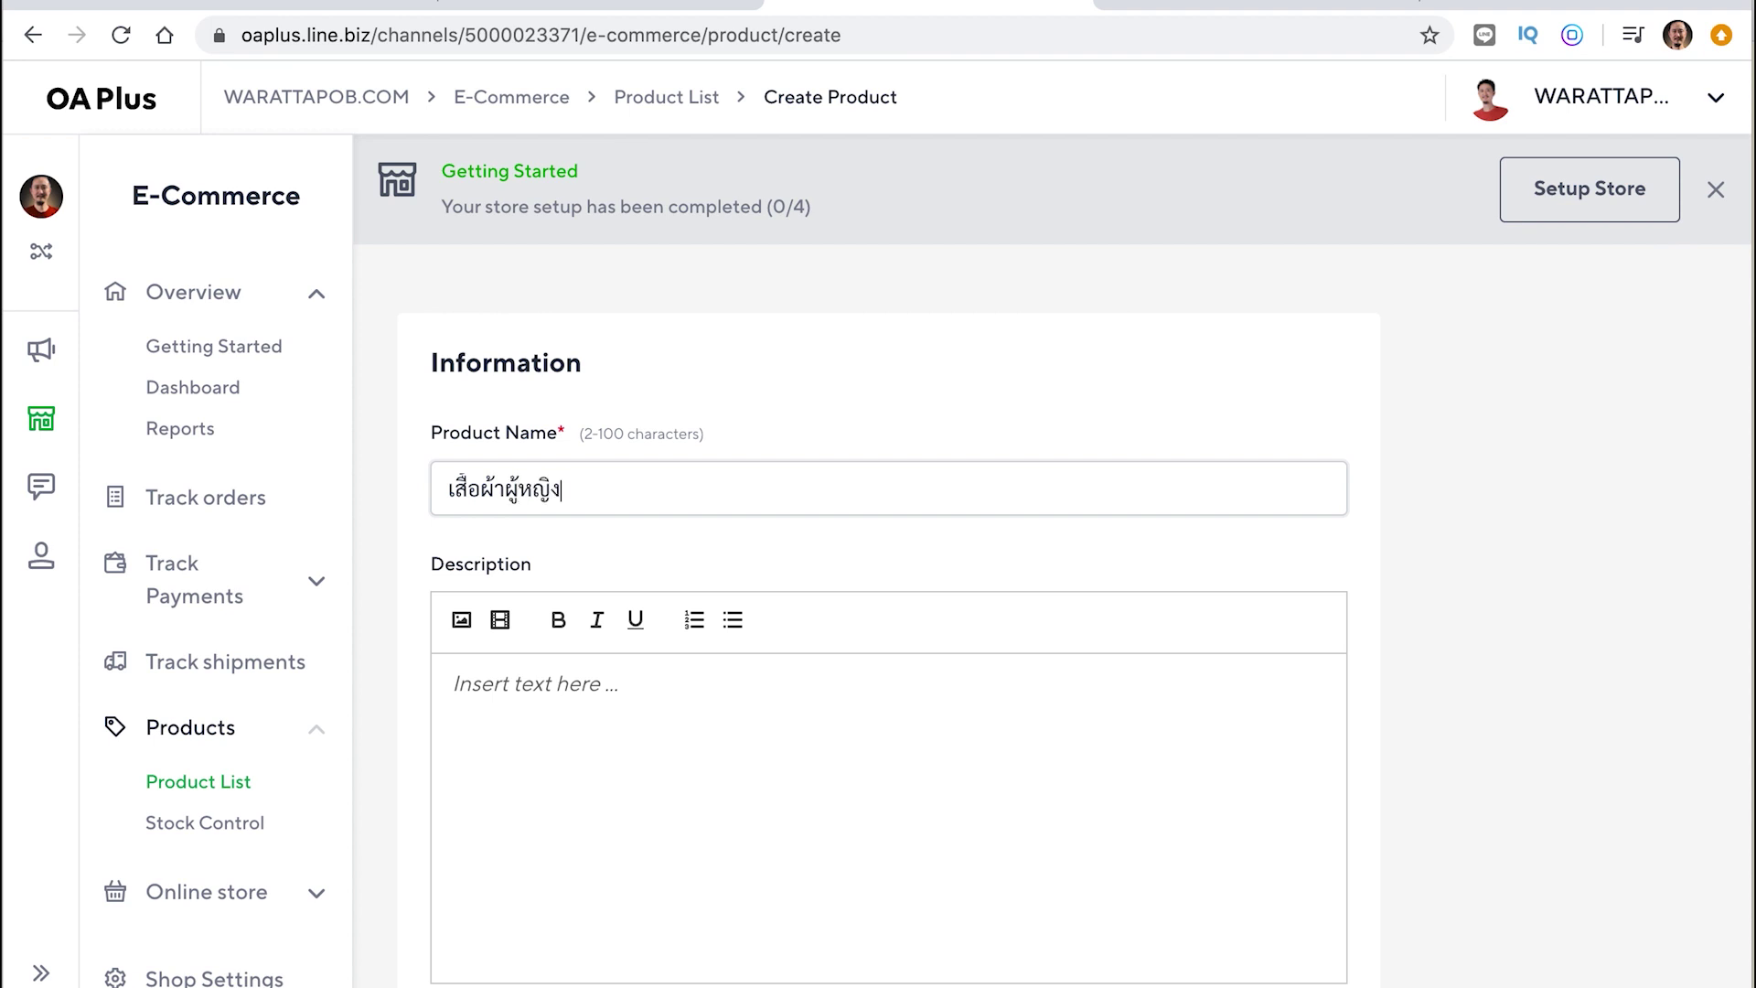
text(แฟชั่น)
Copy the product name into Description and enter WBL as the brand
click(565, 693)
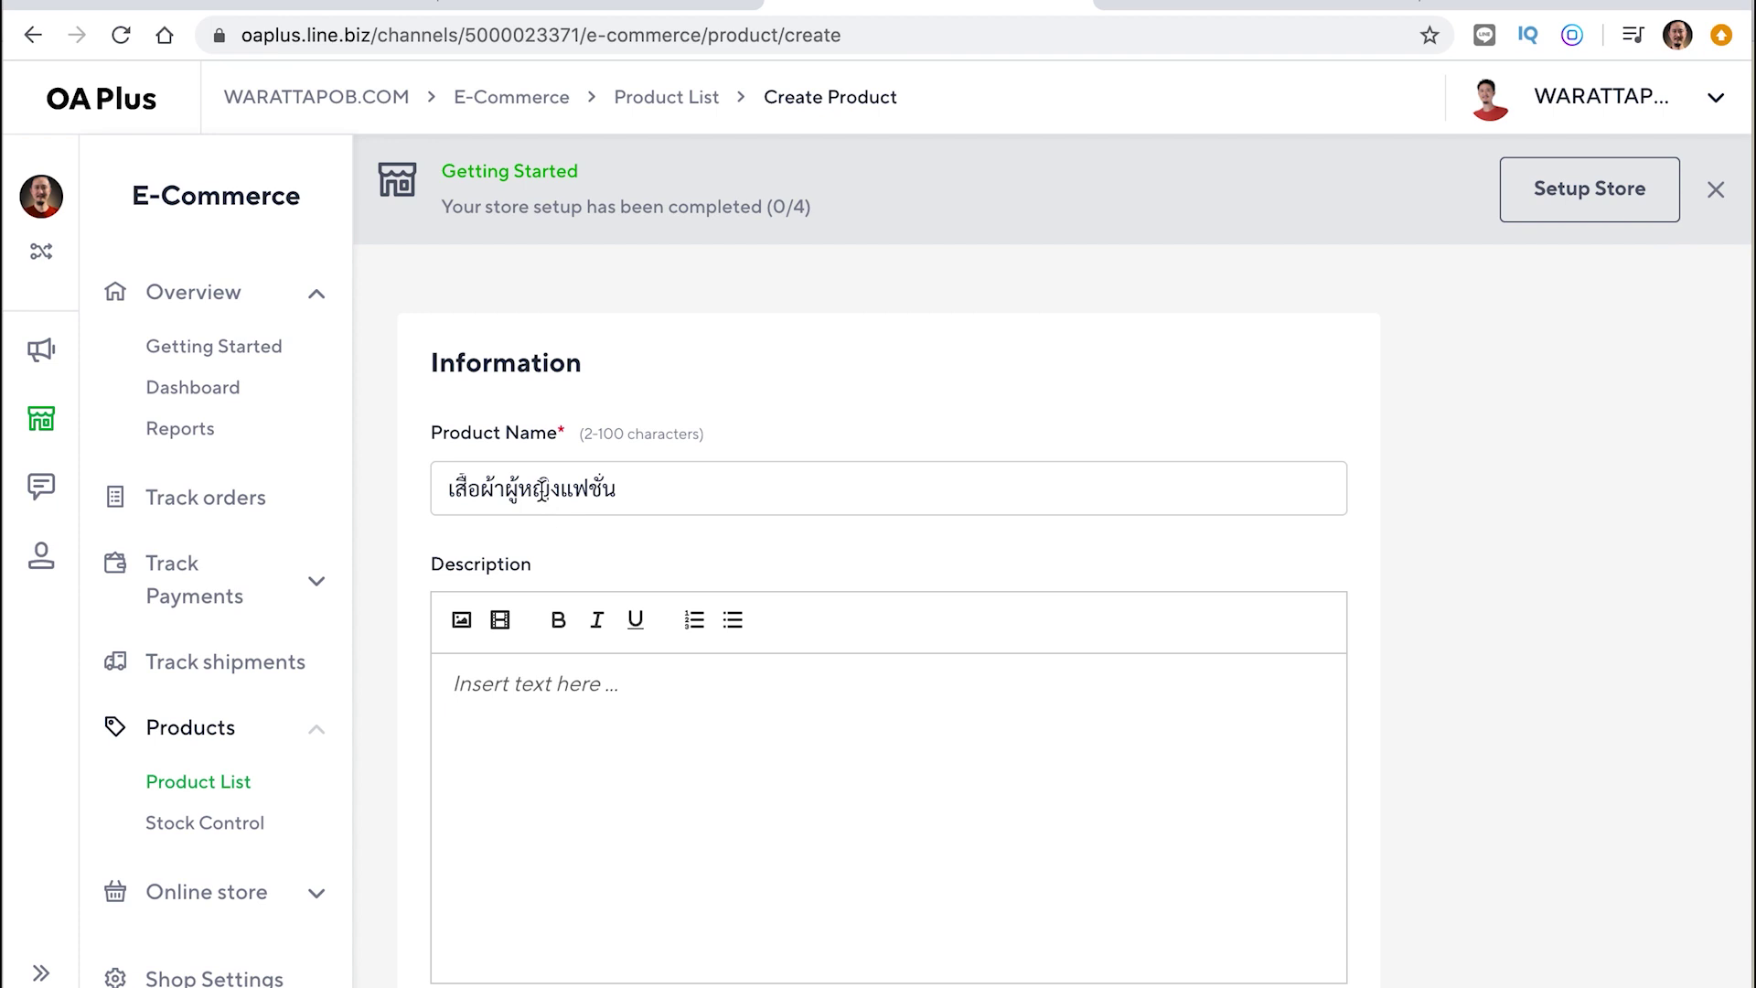
triple_click(541, 487)
key(super+c)
click(502, 745)
key(super+v)
scroll(502, 745, down, 4)
click(549, 758)
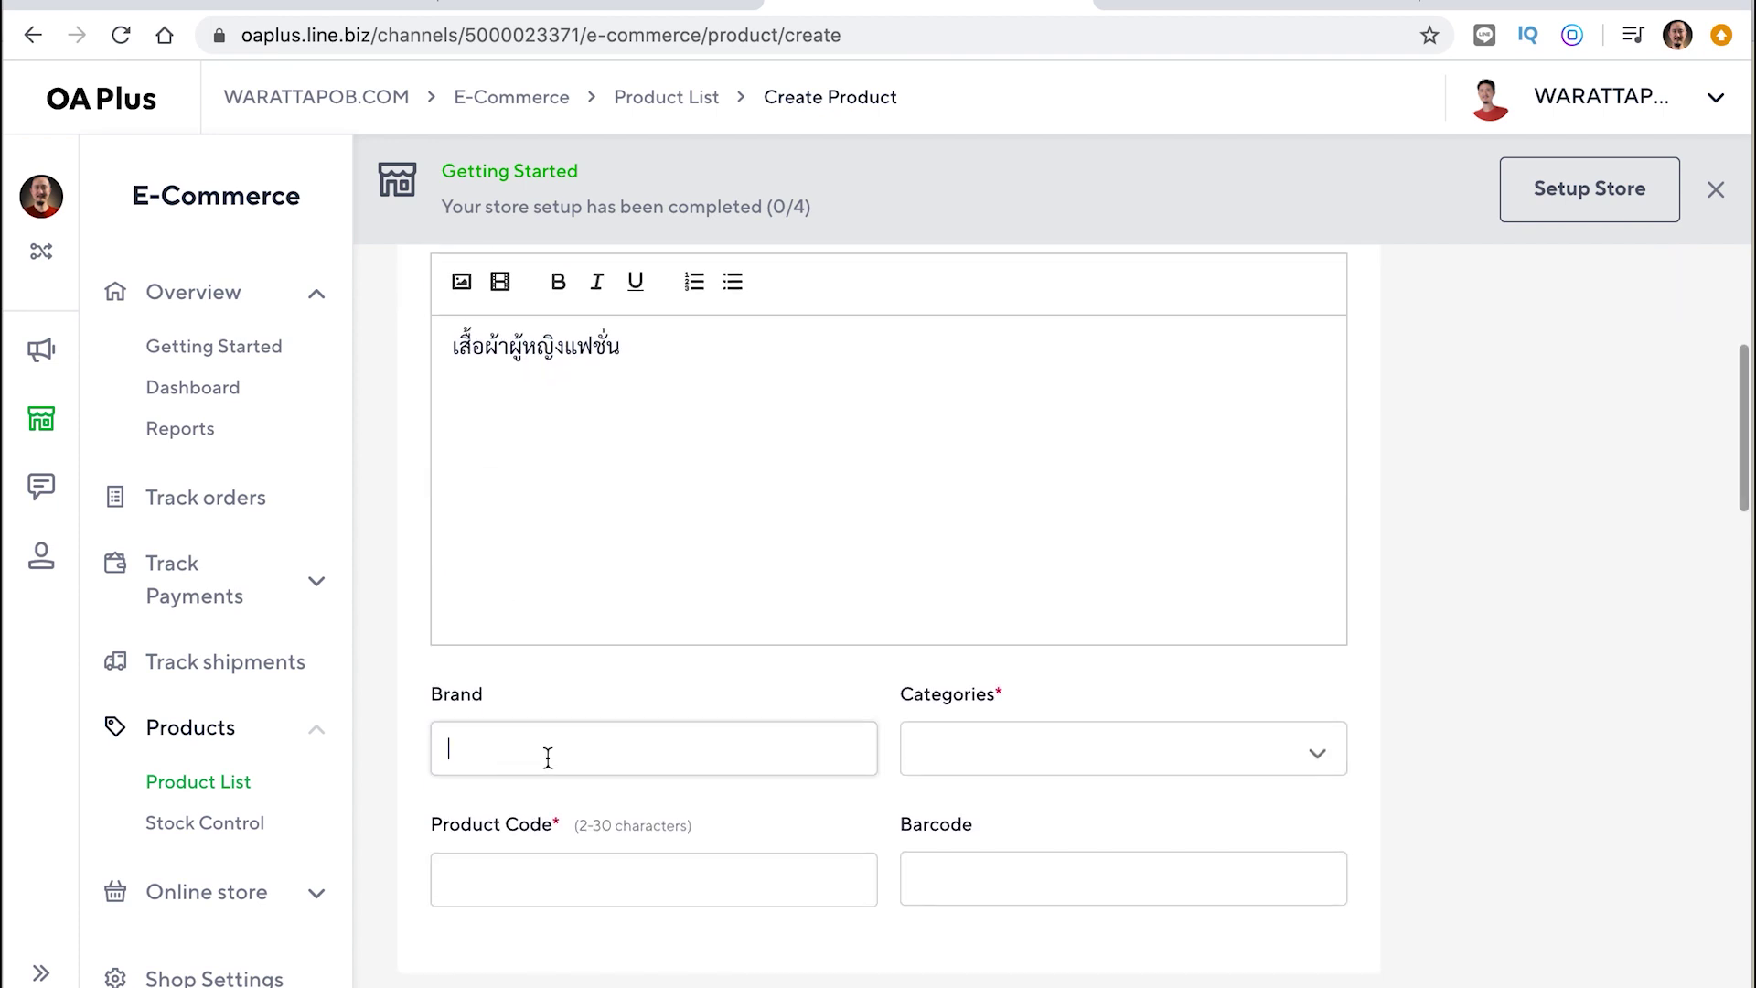
text(")
text(WBL)
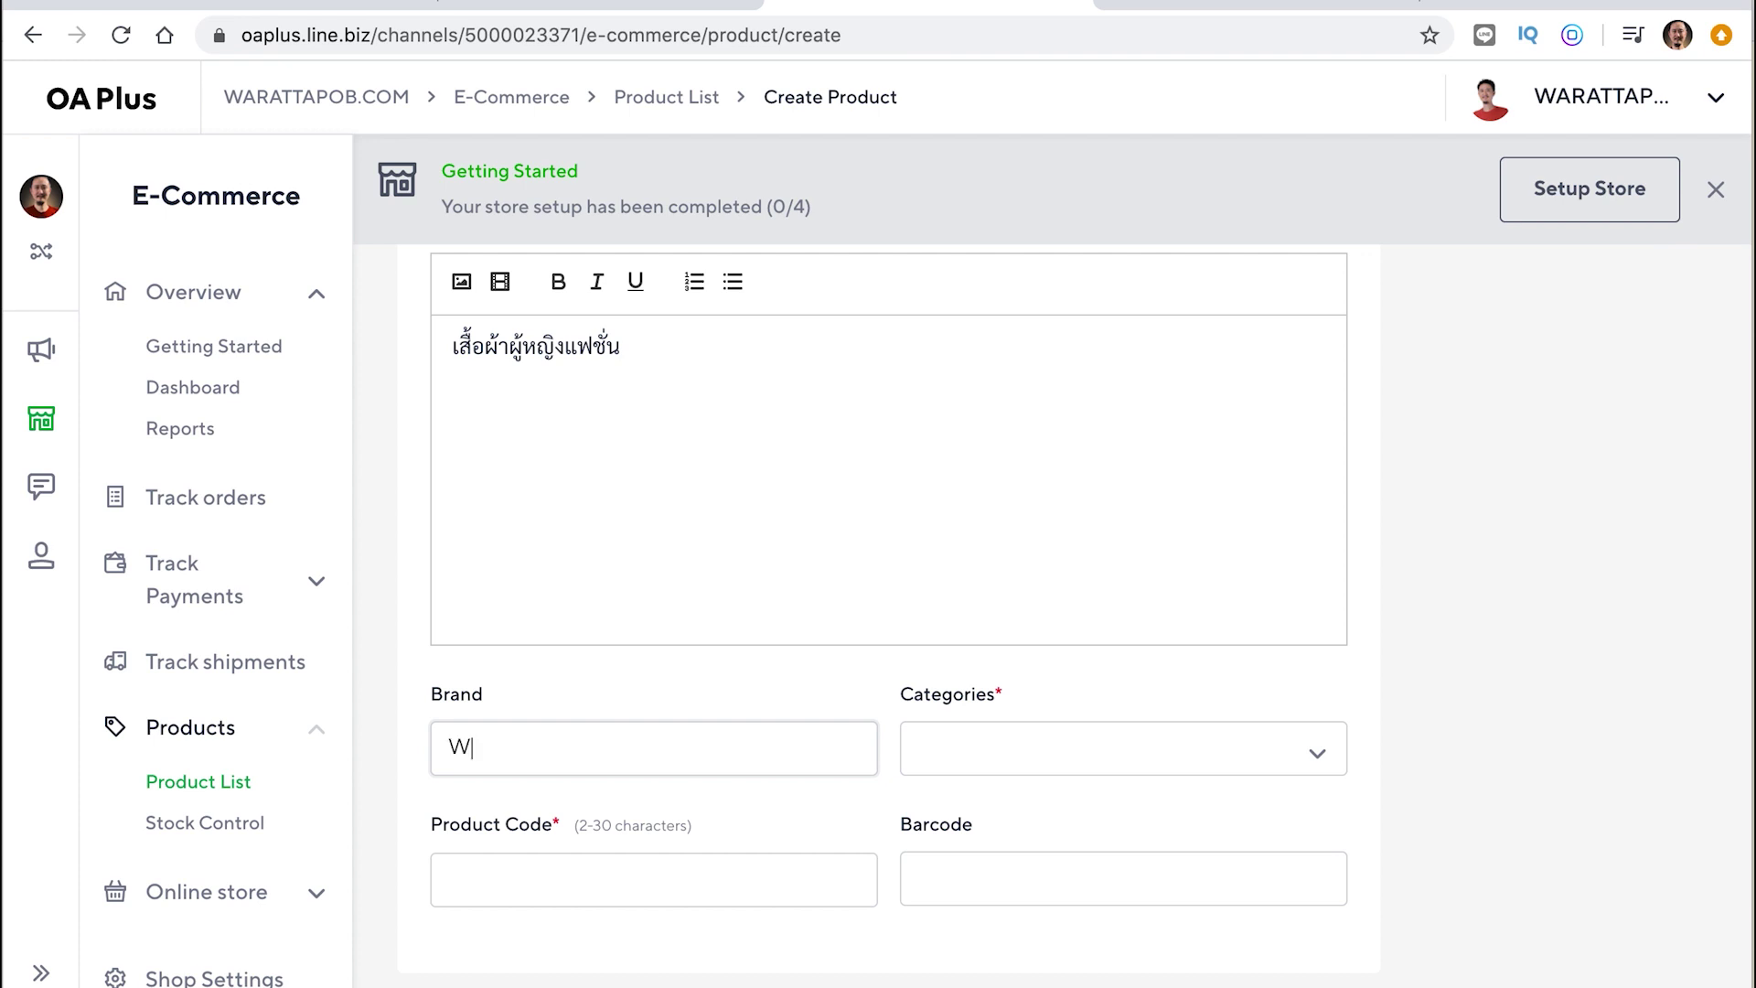
click(1026, 732)
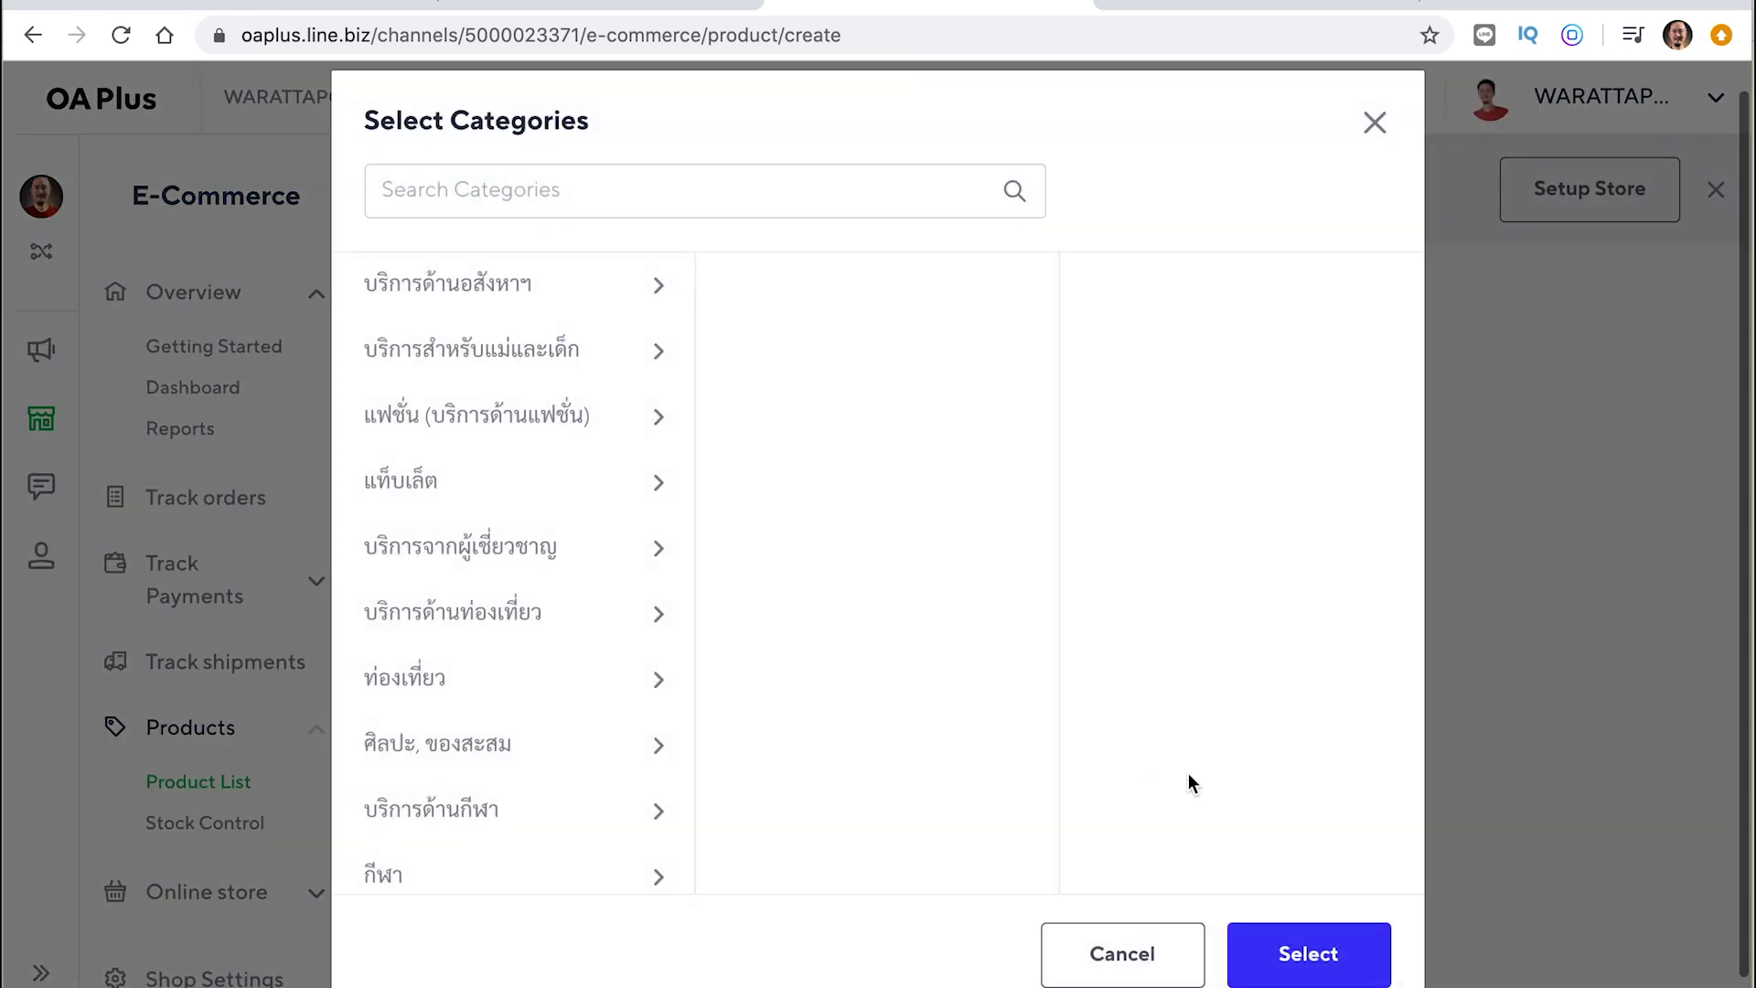
Set the product category to แฟชั่น (บริการด้านแฟชั่น) > อื่น ๆ
click(537, 430)
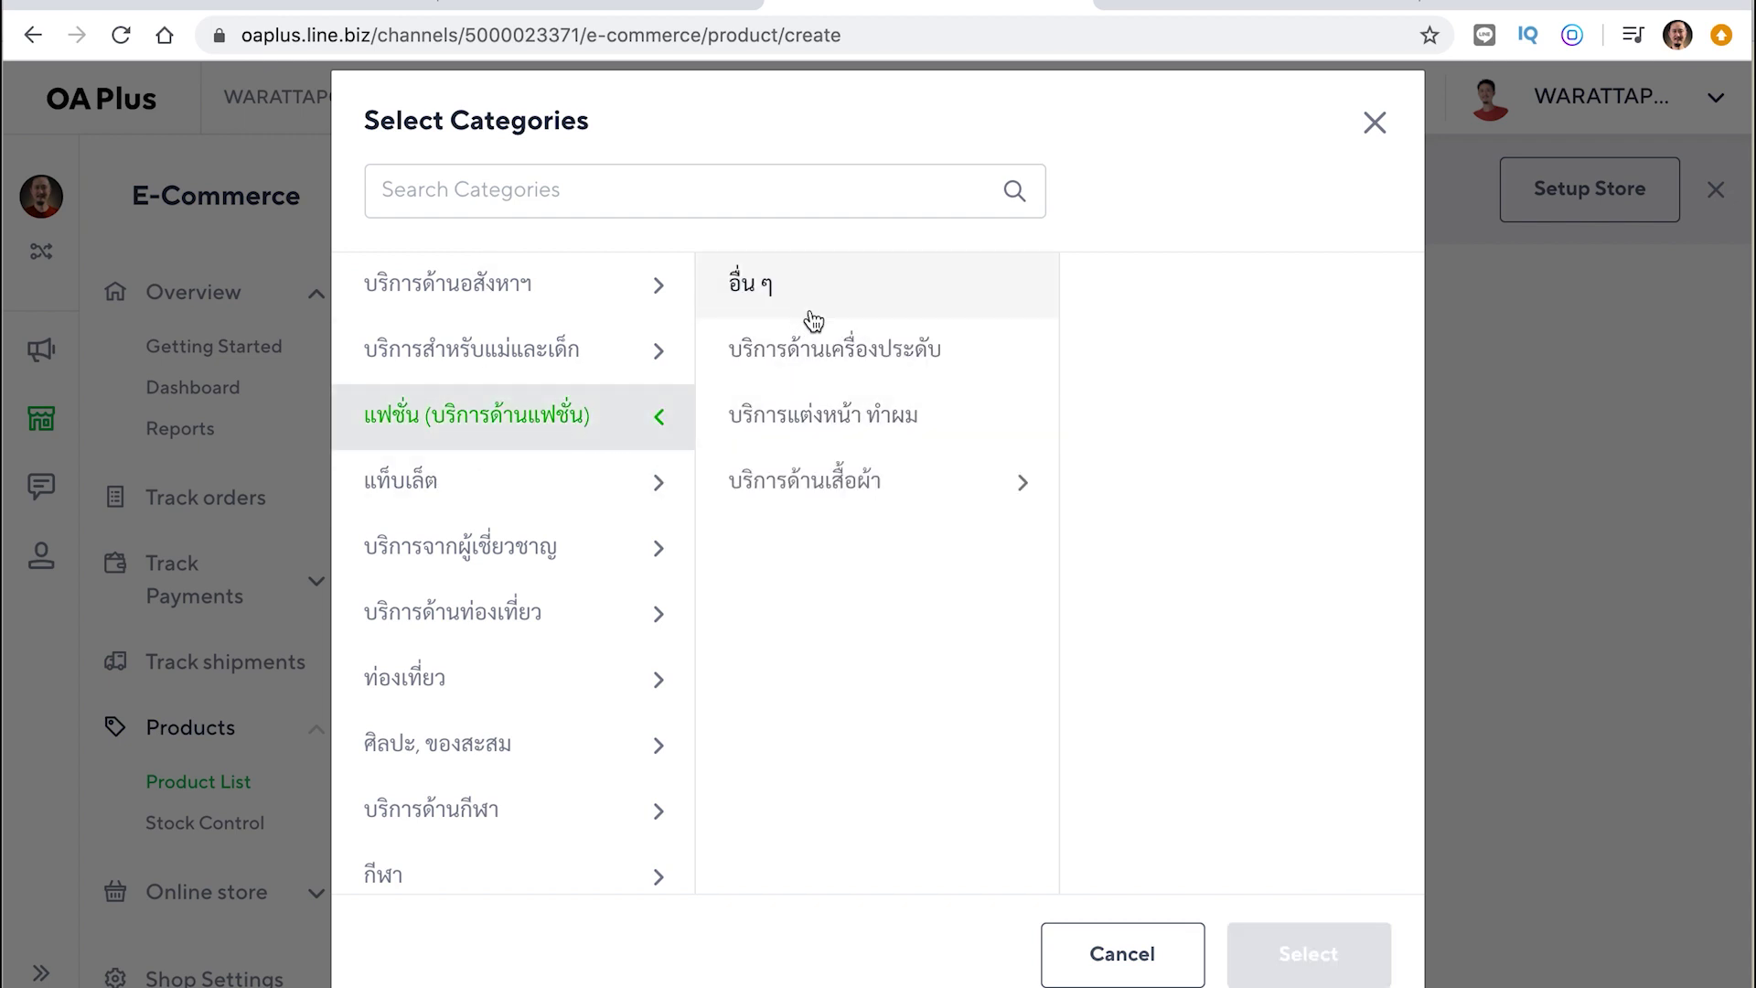
click(825, 480)
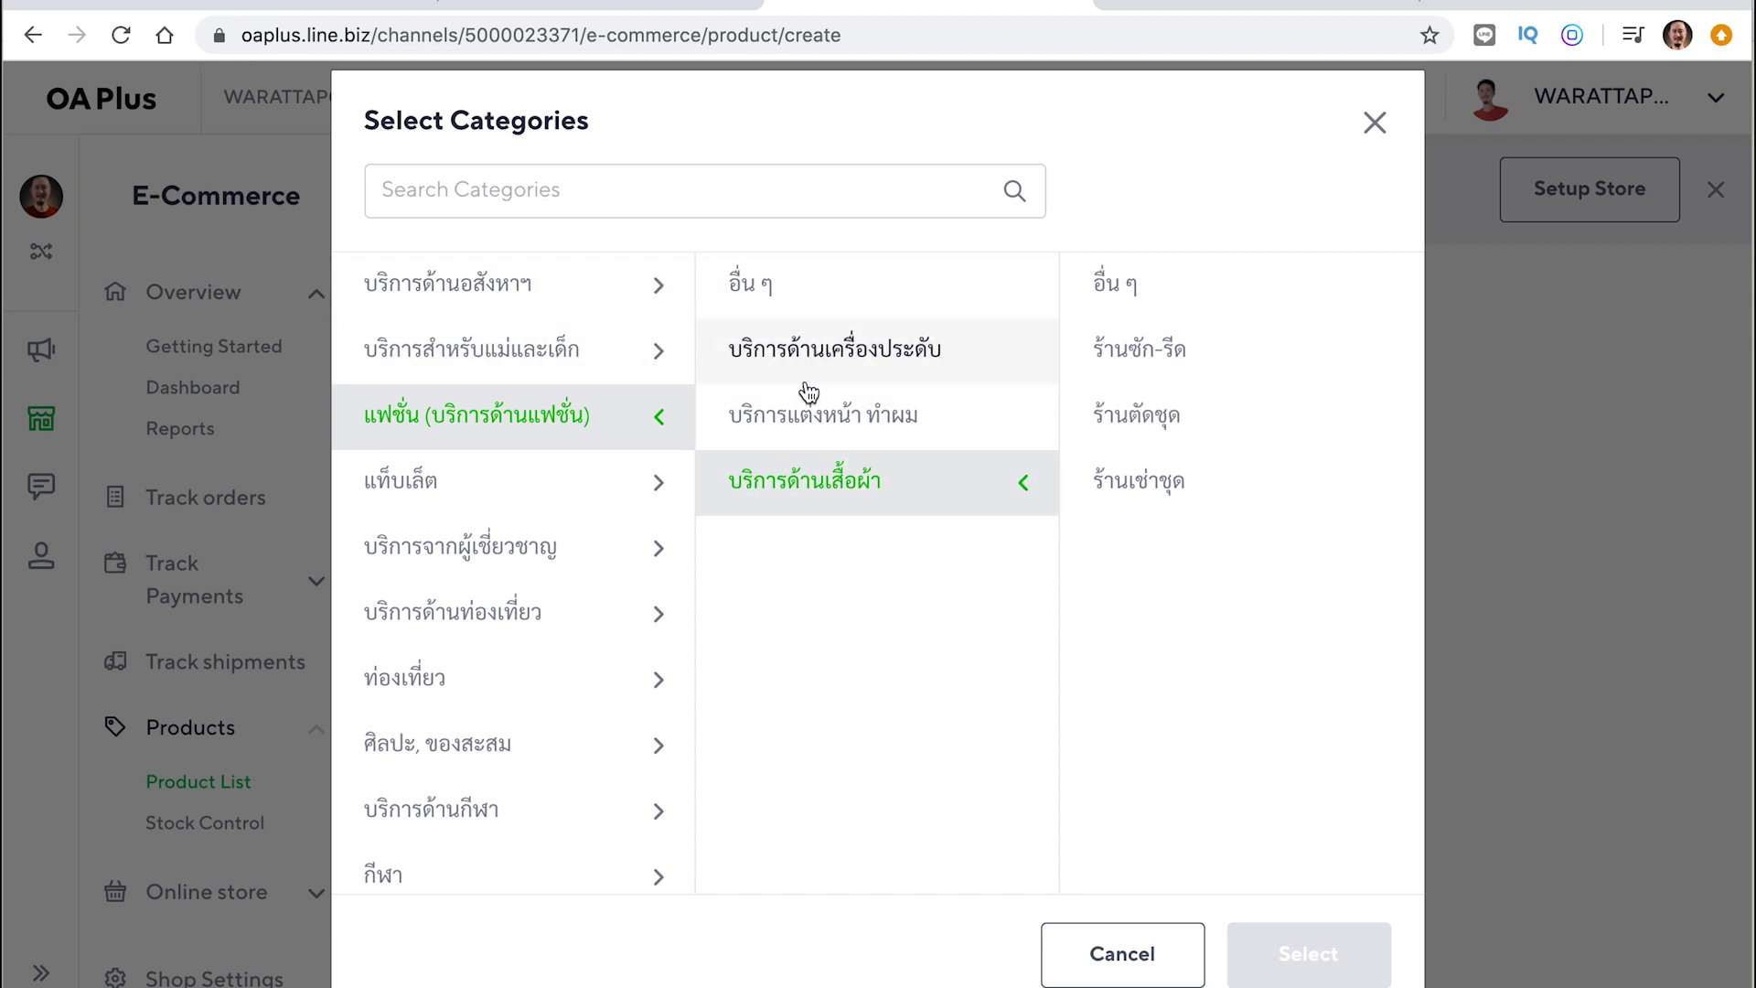
click(790, 304)
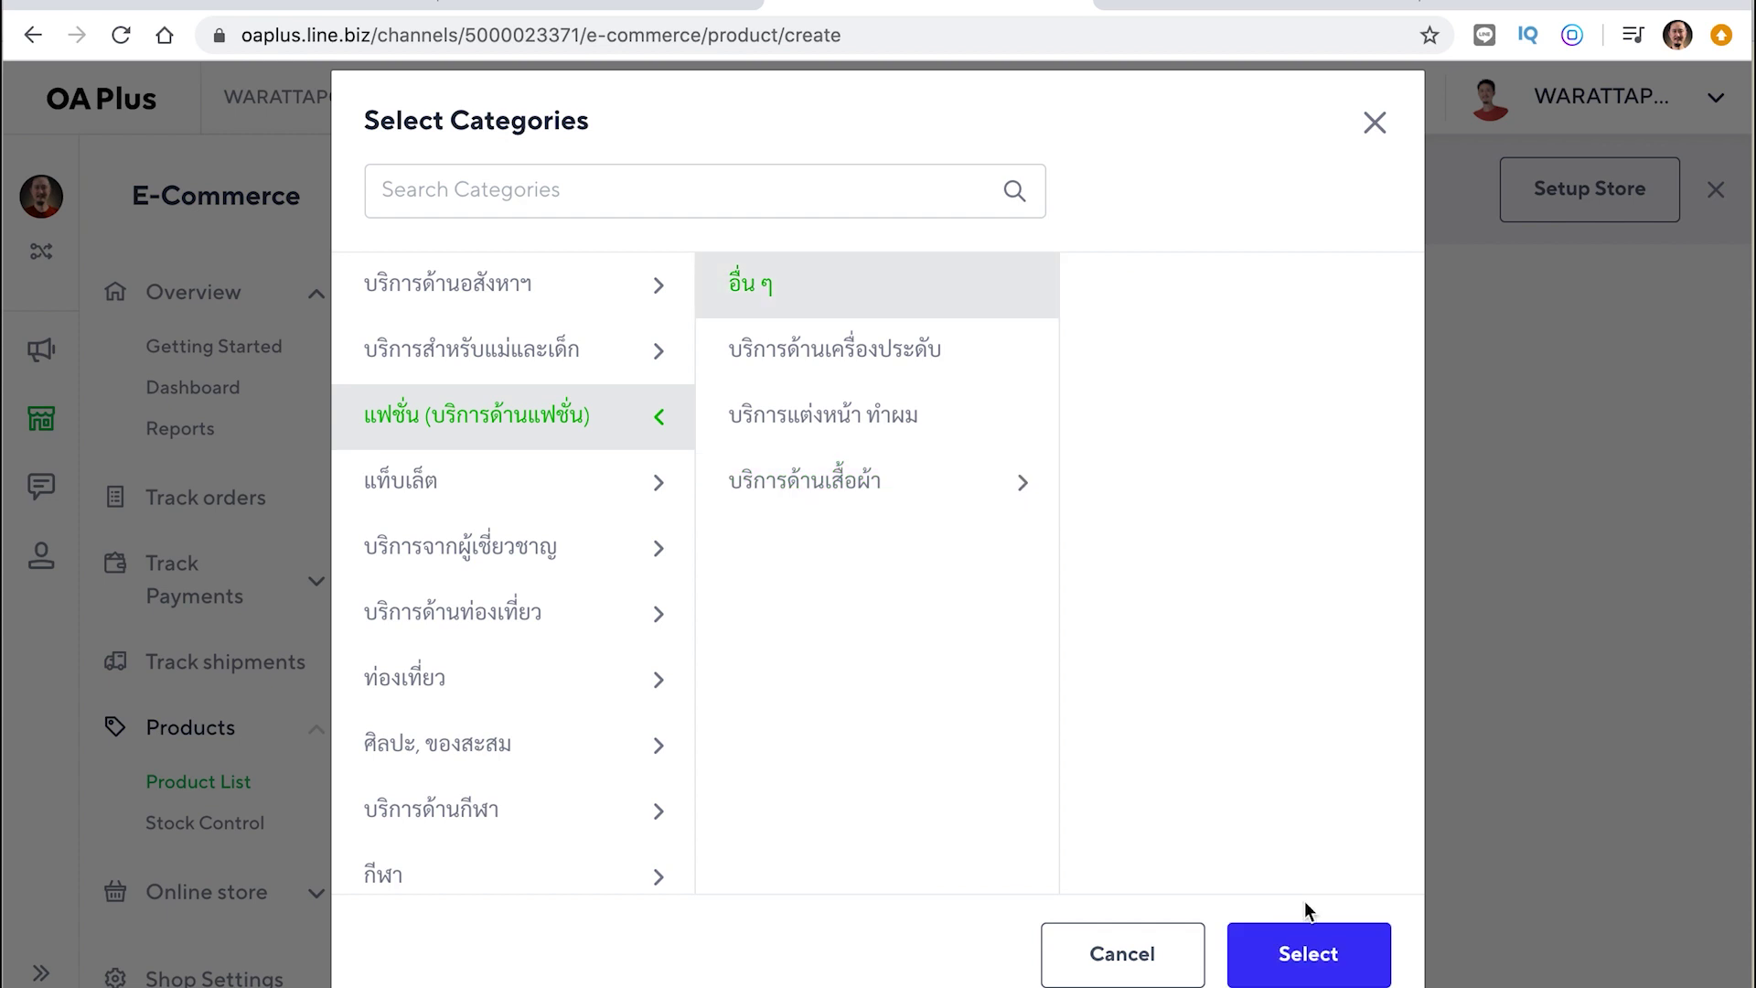
click(1310, 954)
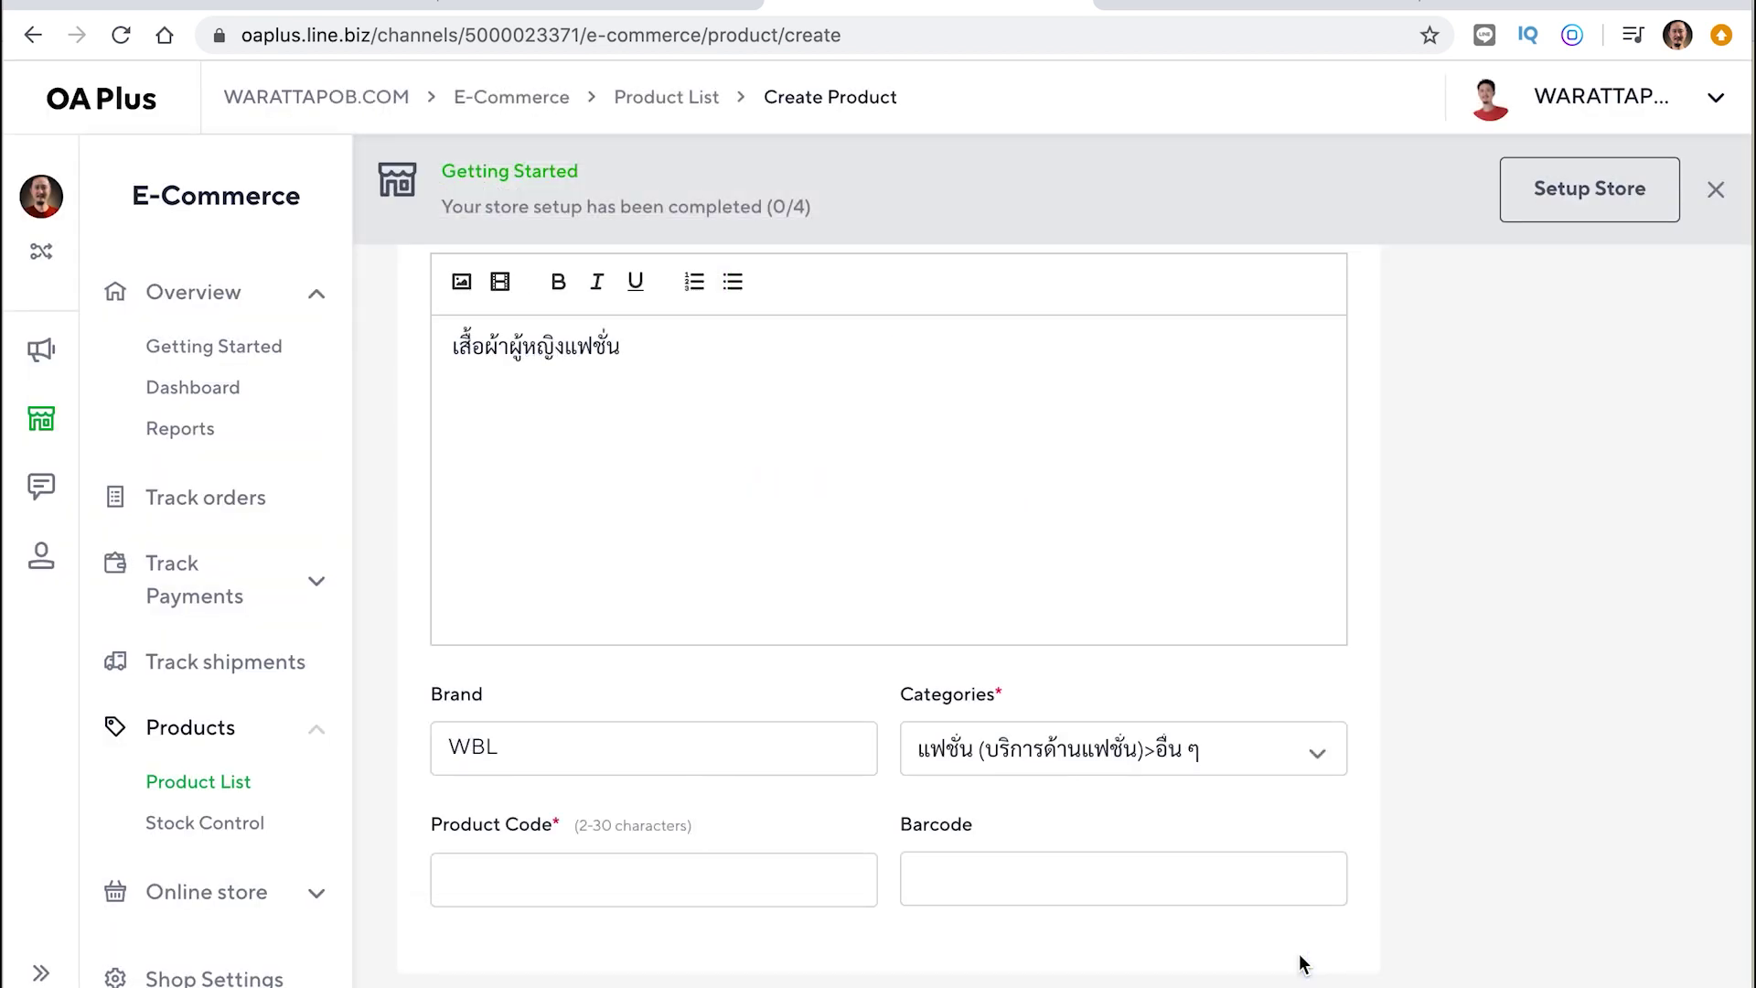
Enter WBLFS001 as the product code
scroll(555, 749, down, 2)
click(514, 798)
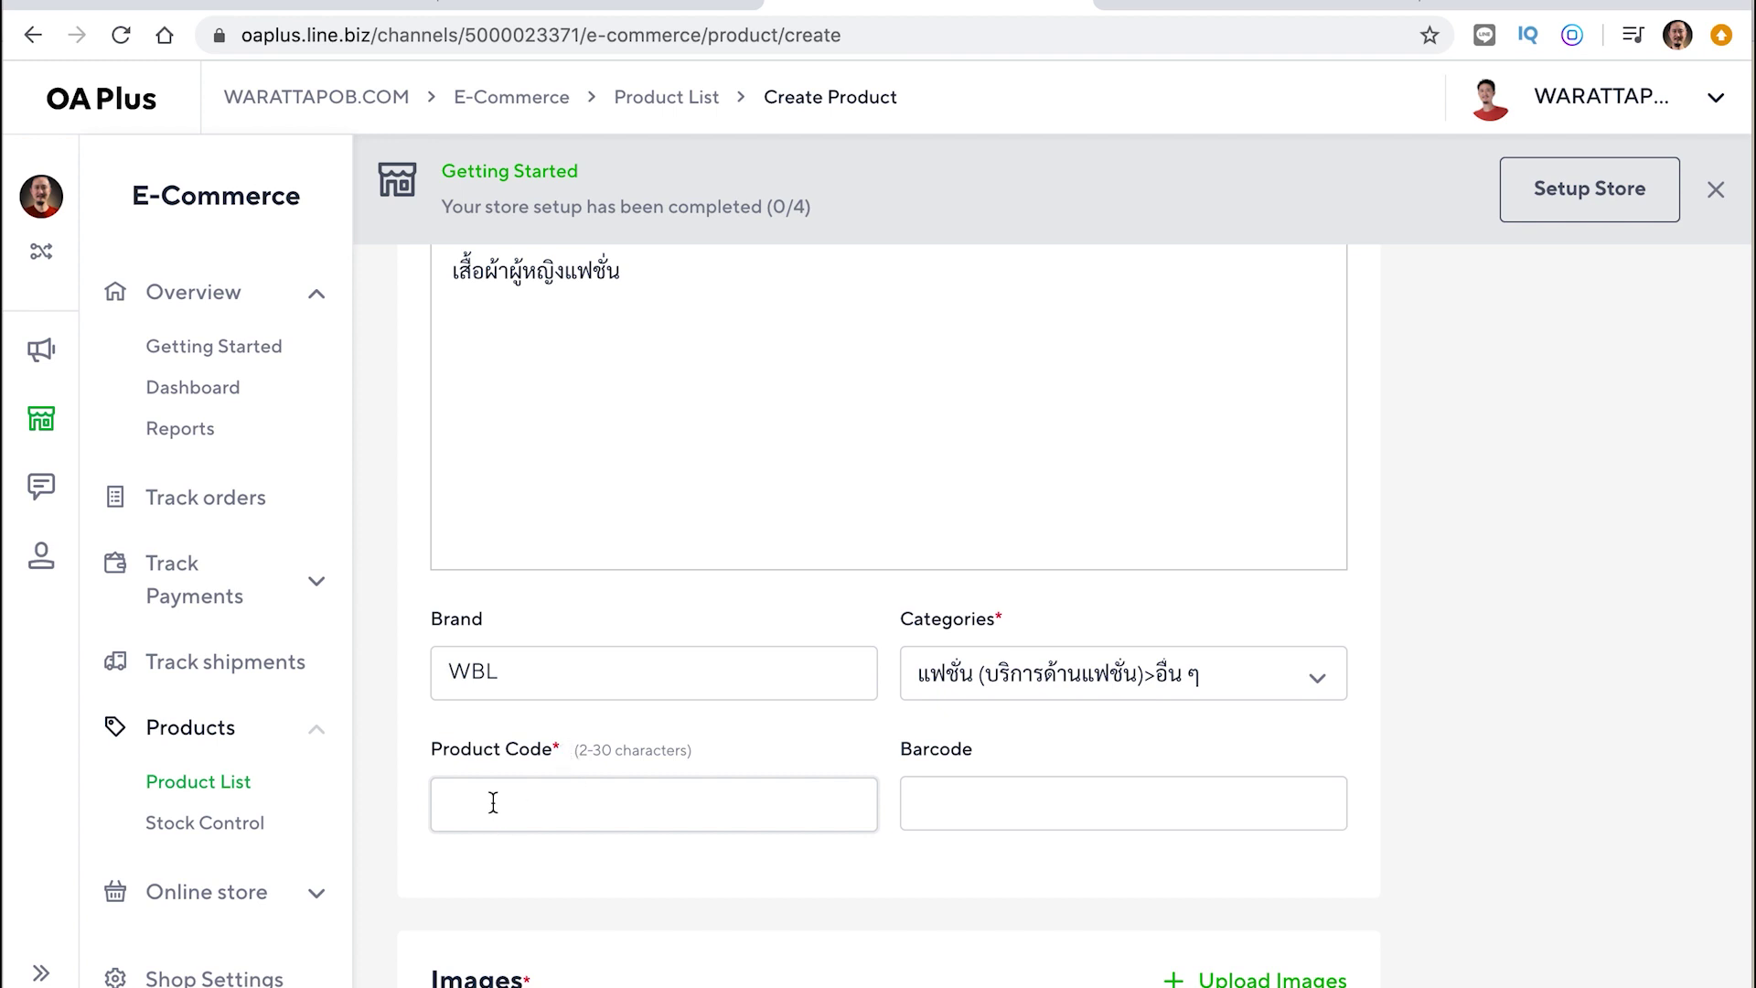
text(WBLFS001)
click(987, 812)
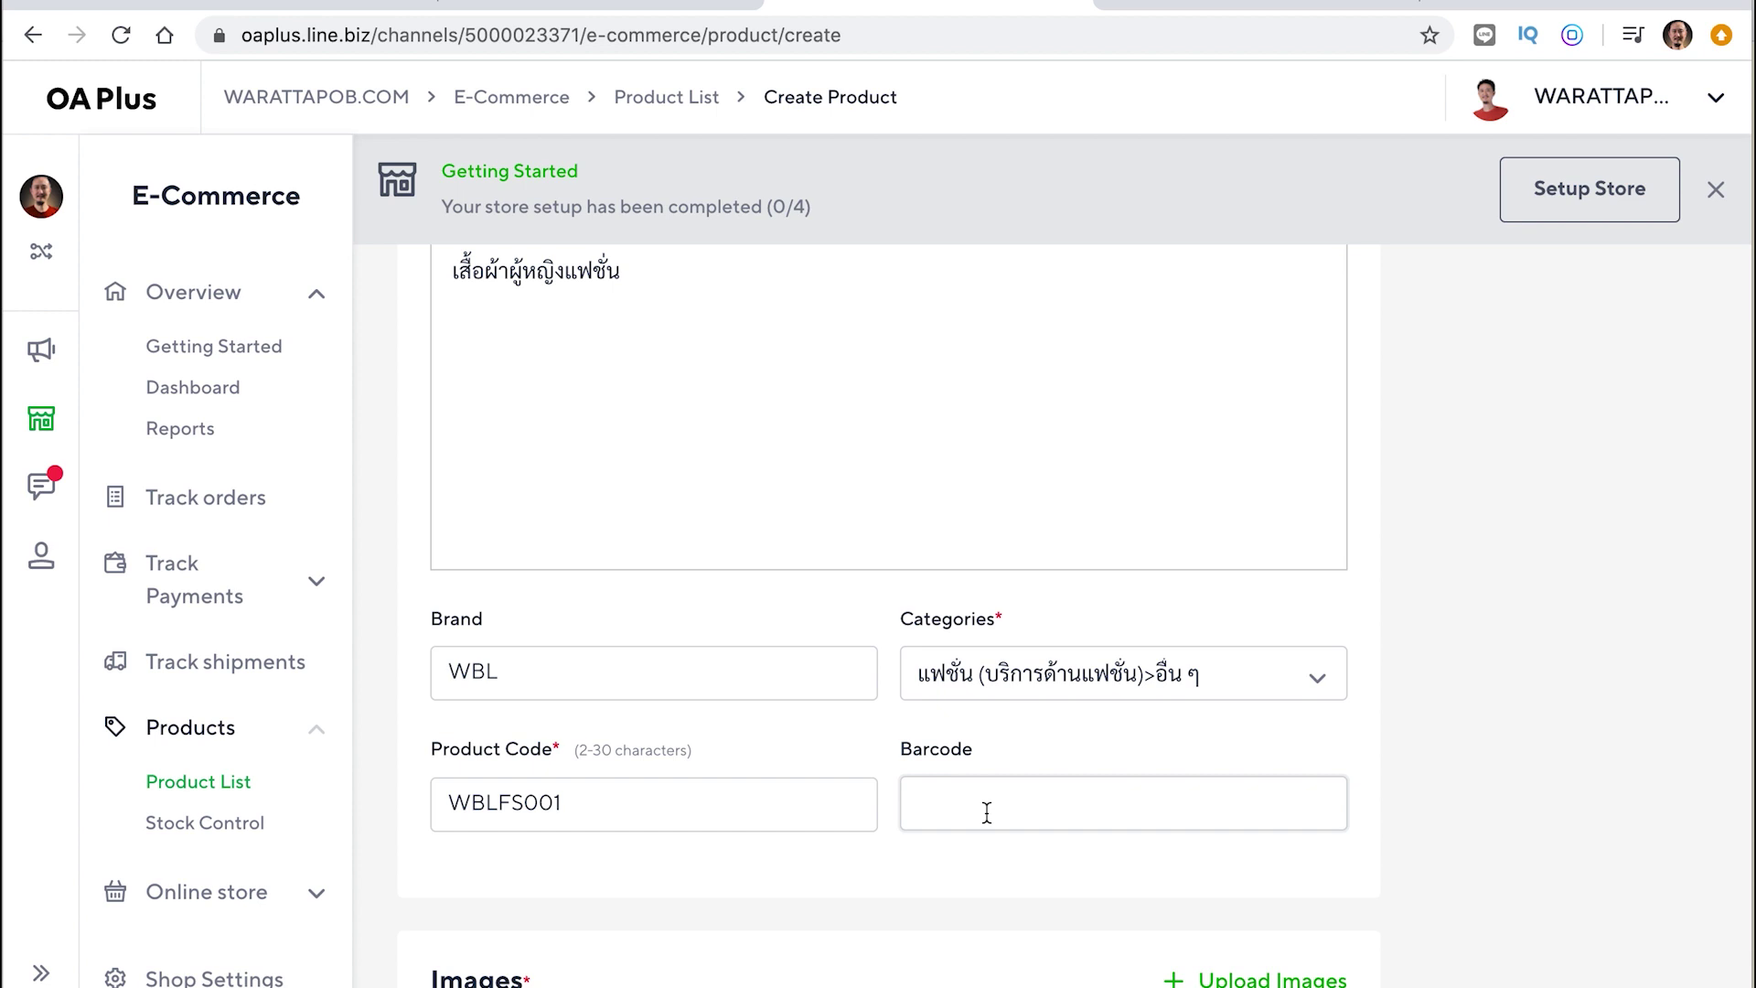
scroll(987, 812, down, 5)
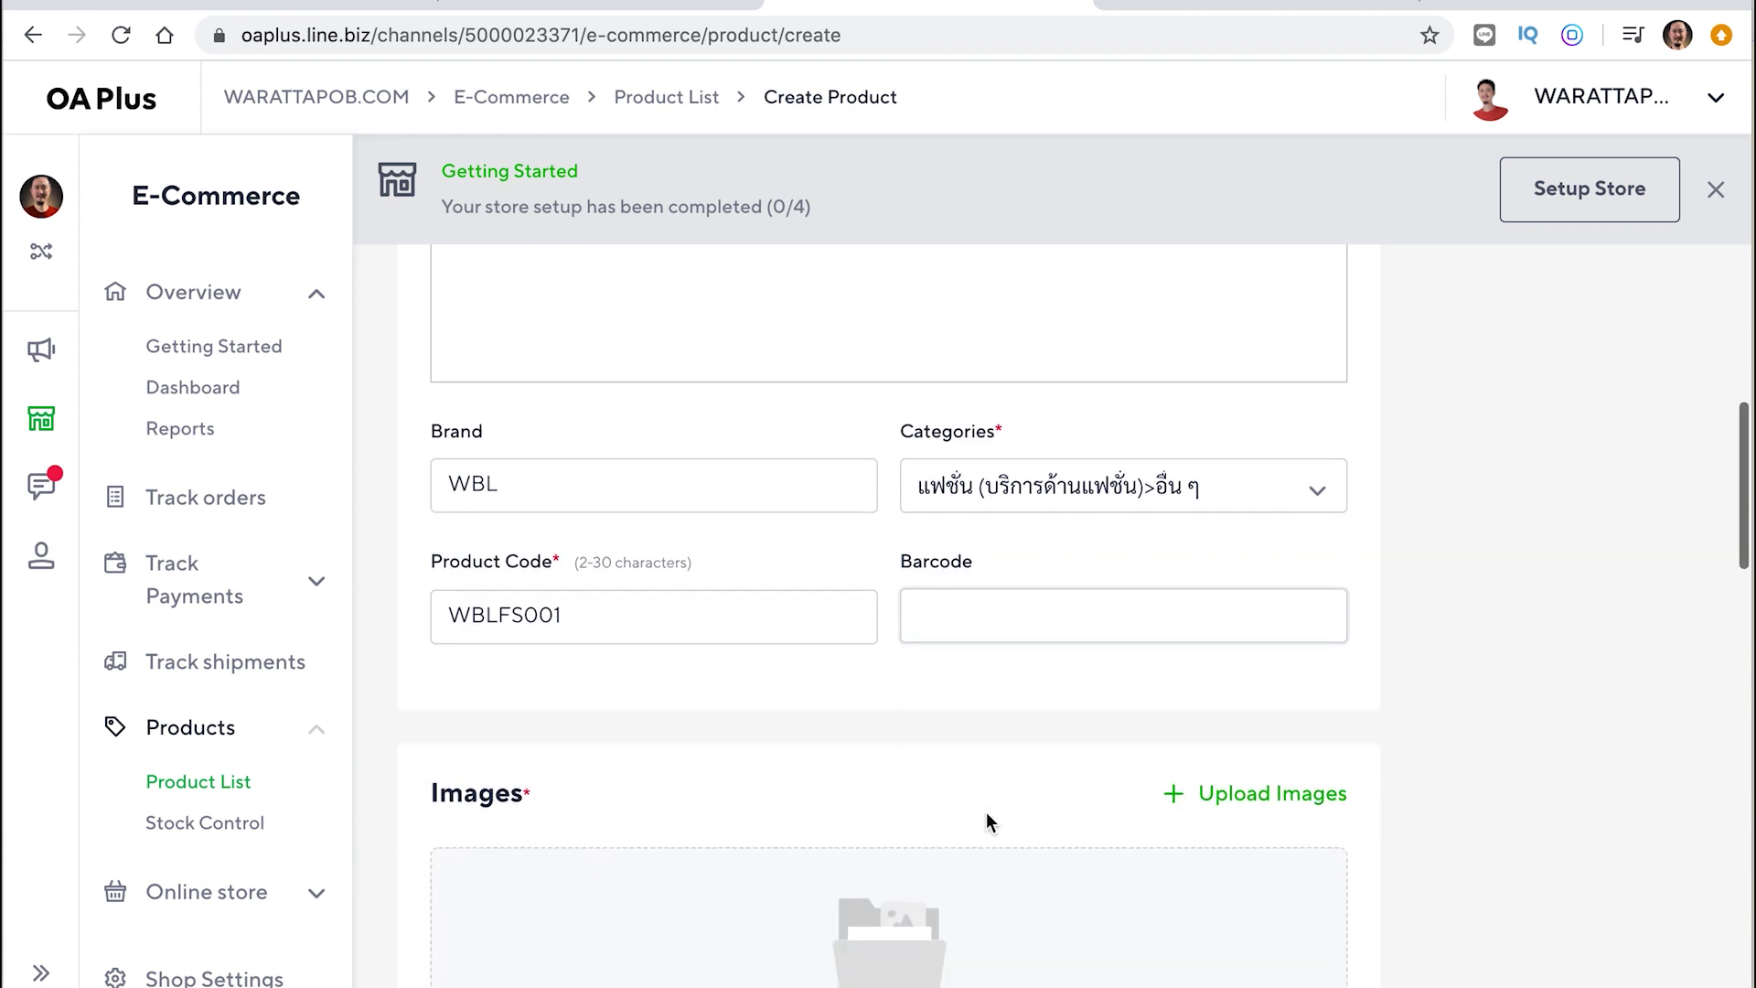
scroll(985, 814, down, 2)
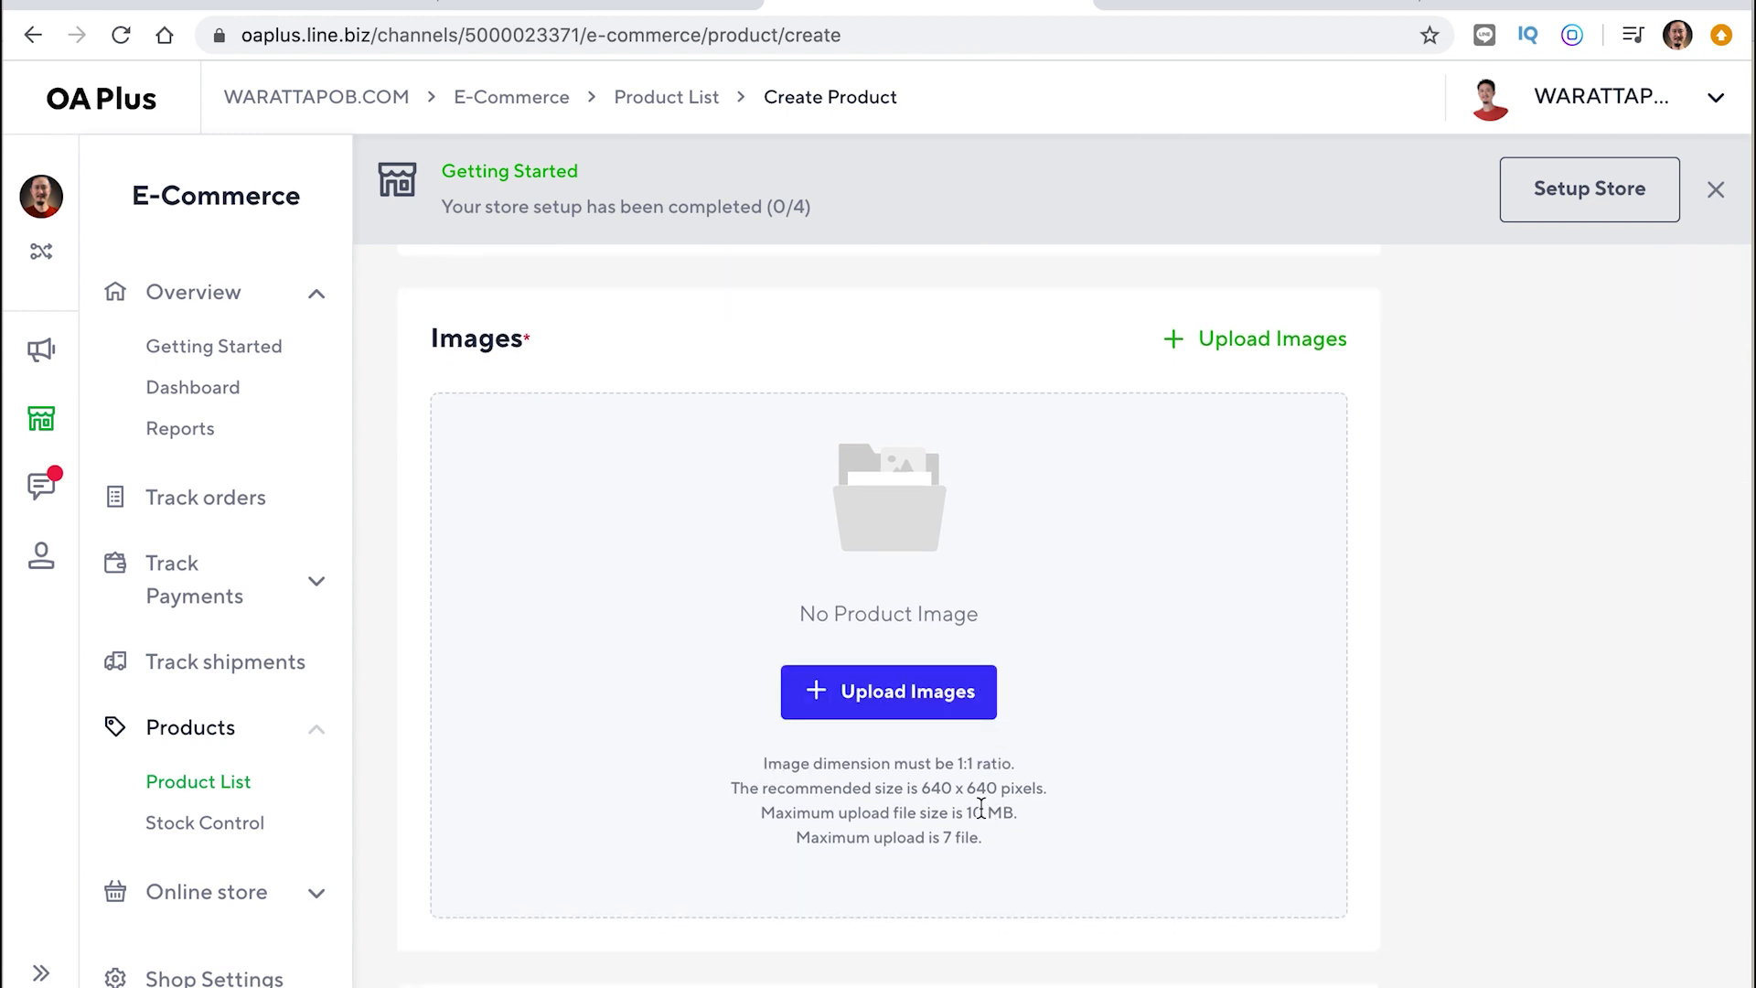
double_click(961, 765)
click(921, 794)
drag(921, 794, 1011, 788)
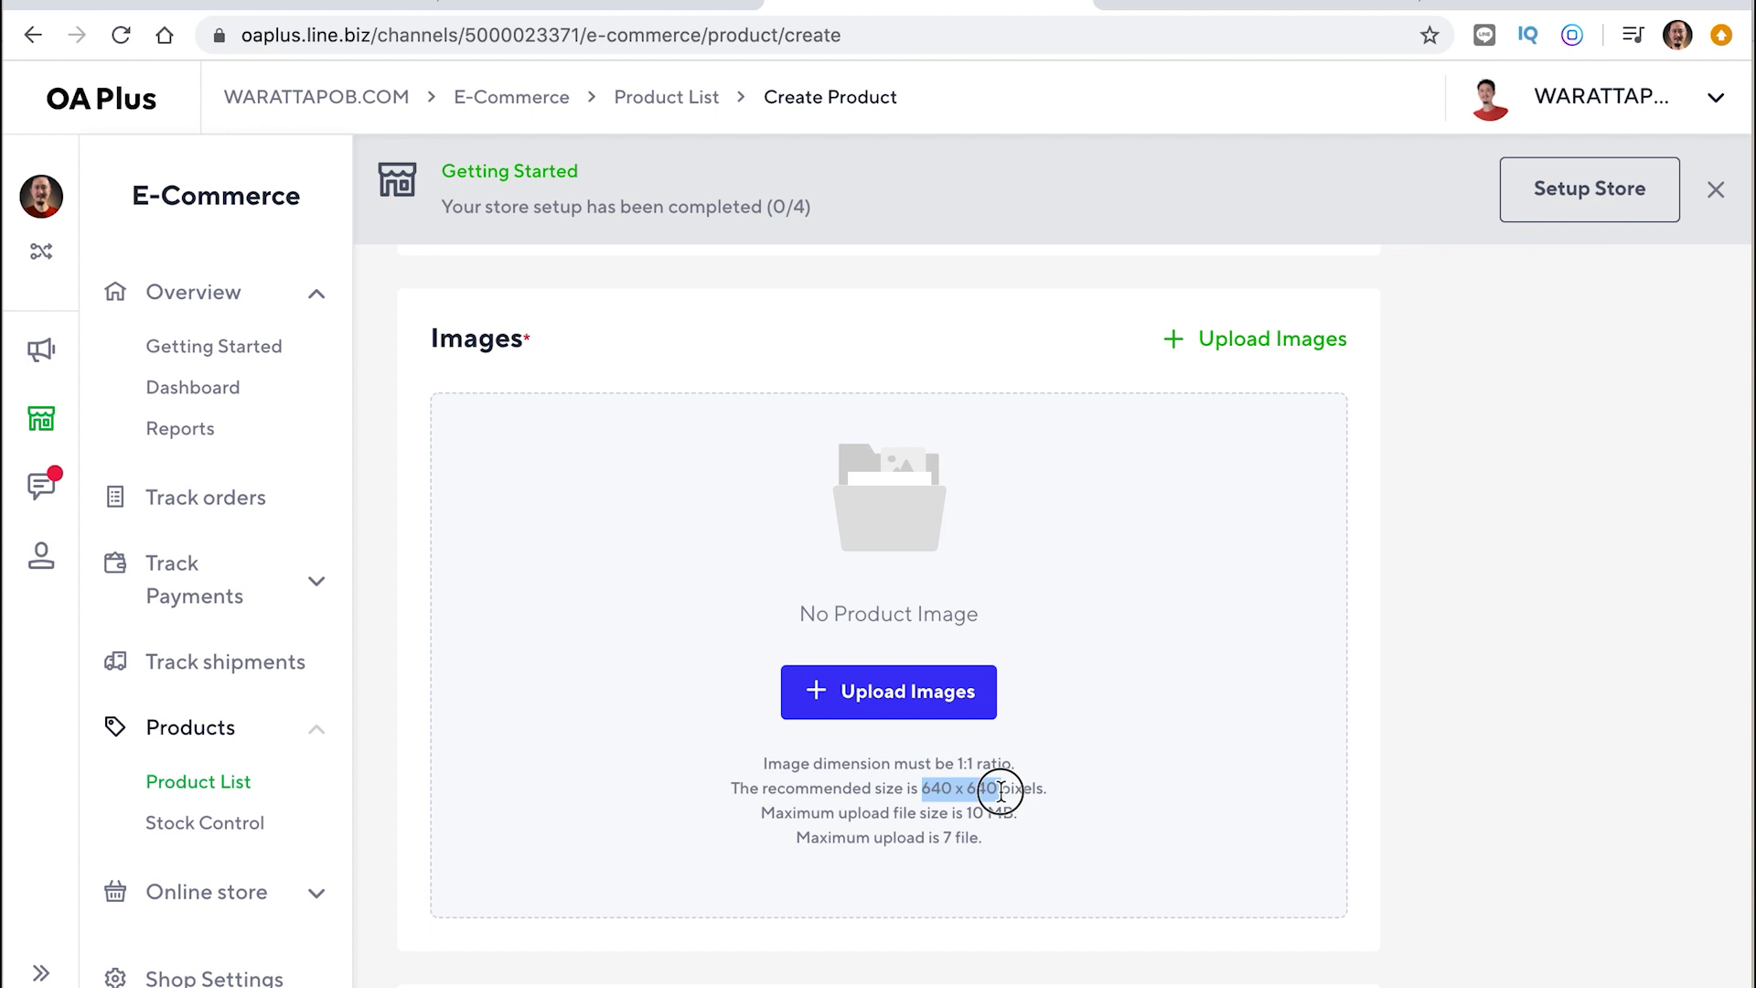
click(1052, 792)
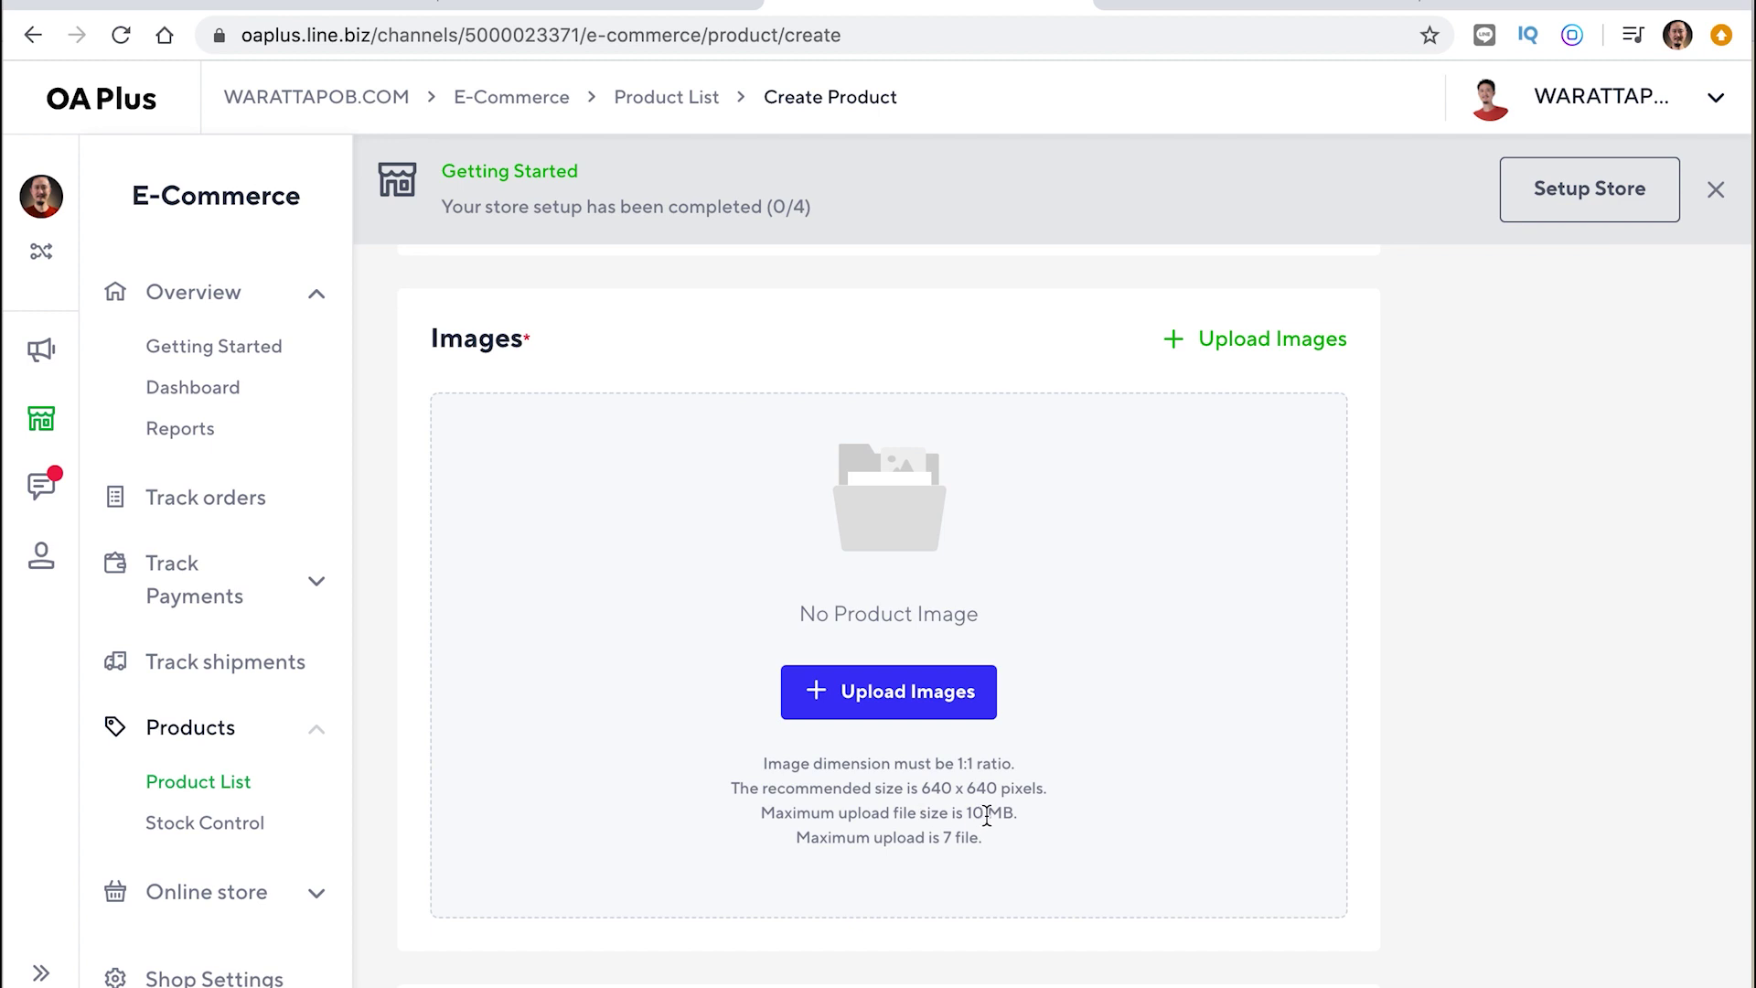
drag(1017, 812, 973, 809)
drag(945, 834, 981, 835)
click(1162, 800)
scroll(1163, 800, down, 5)
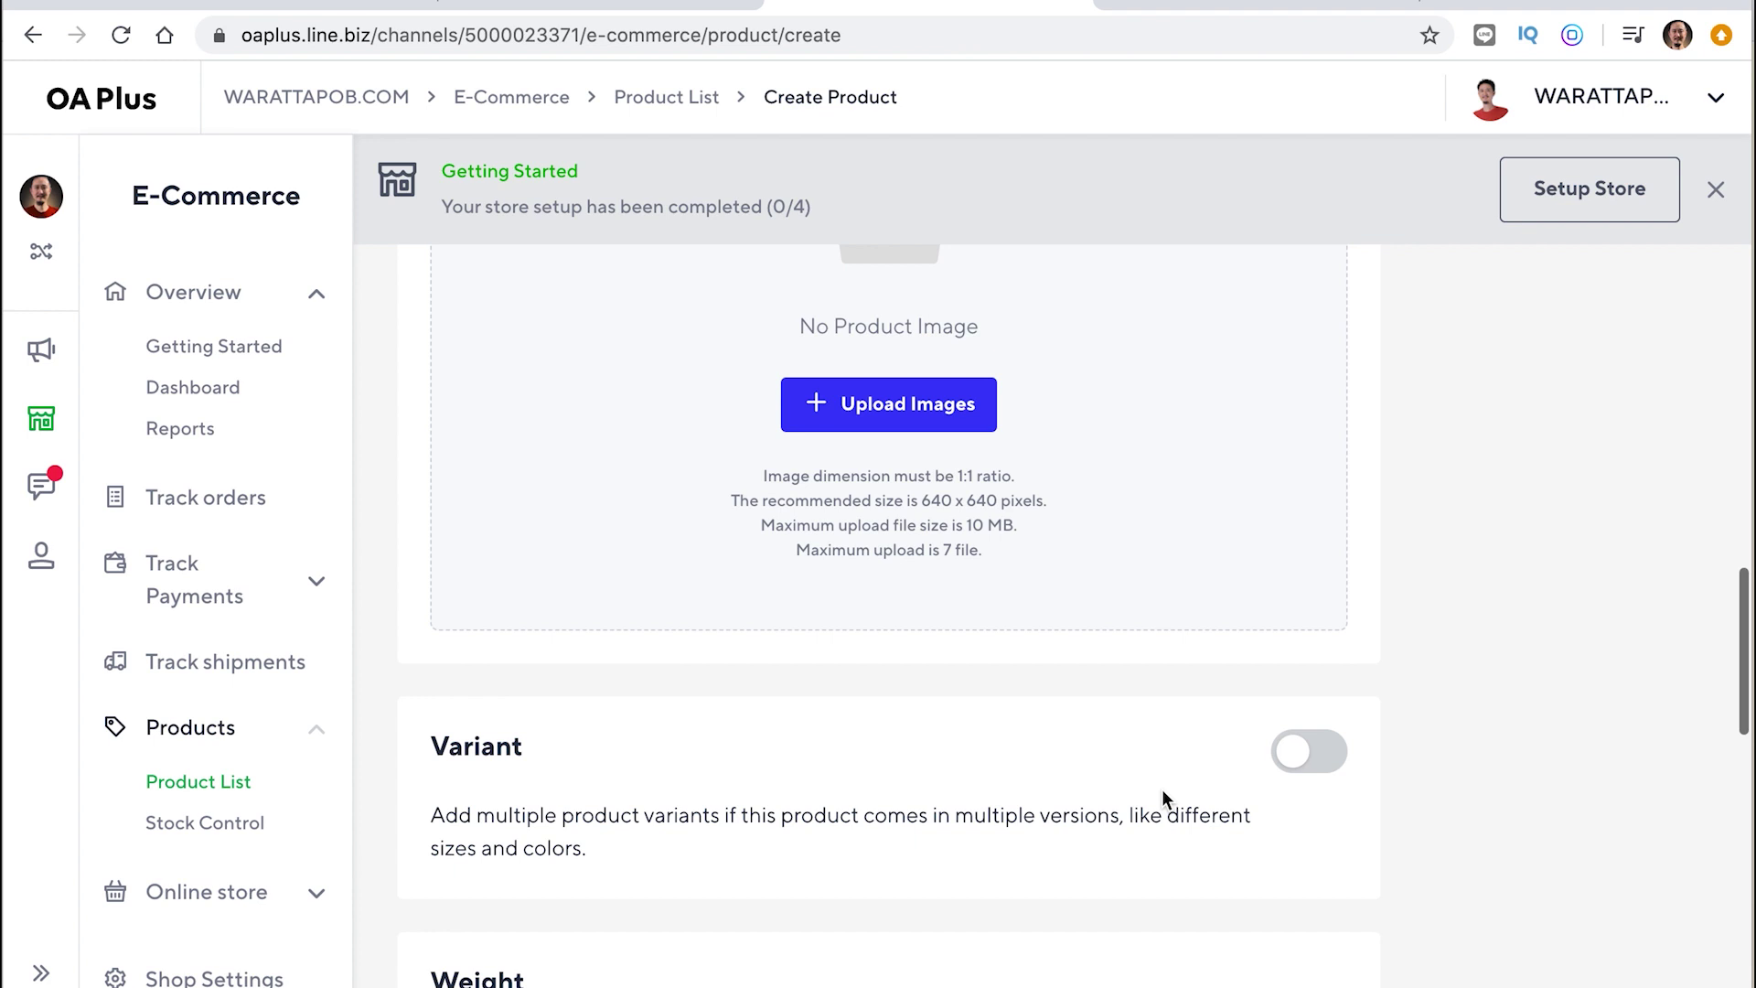
scroll(1164, 800, up, 2)
scroll(1162, 791, up, 3)
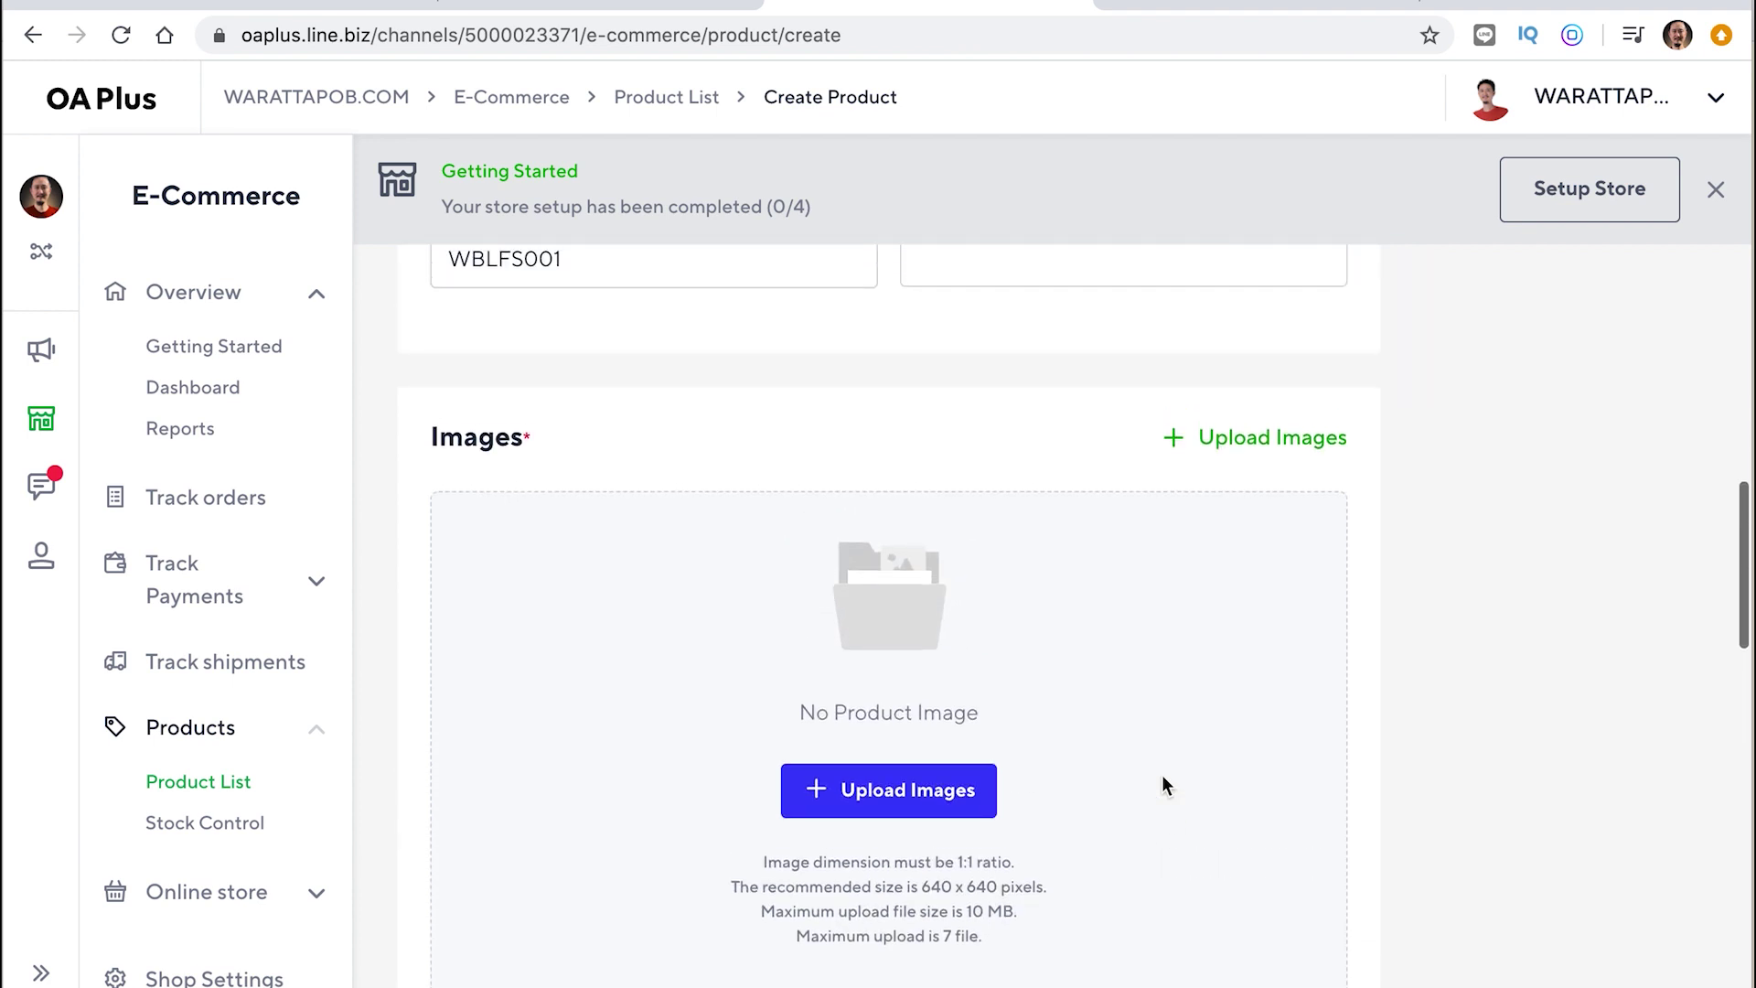
Upload the first three shoe screenshots from SHOPEE TEST > 1 as product images
click(1279, 446)
scroll(768, 282, down, 5)
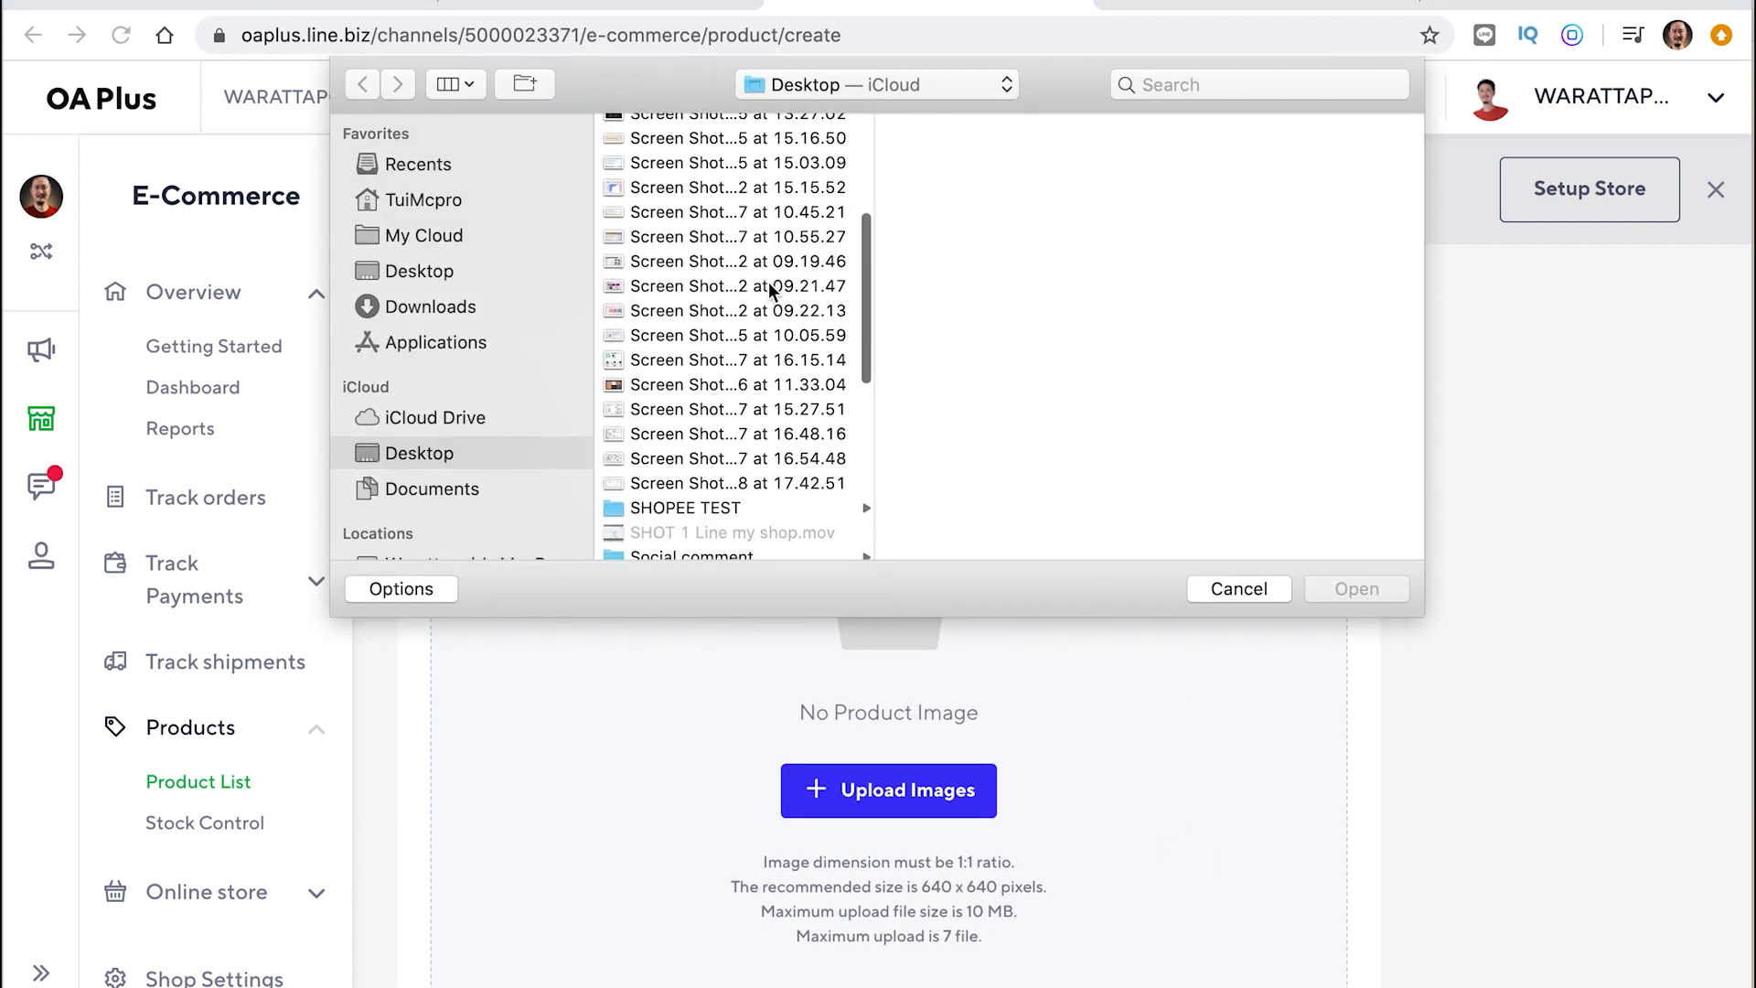
click(753, 346)
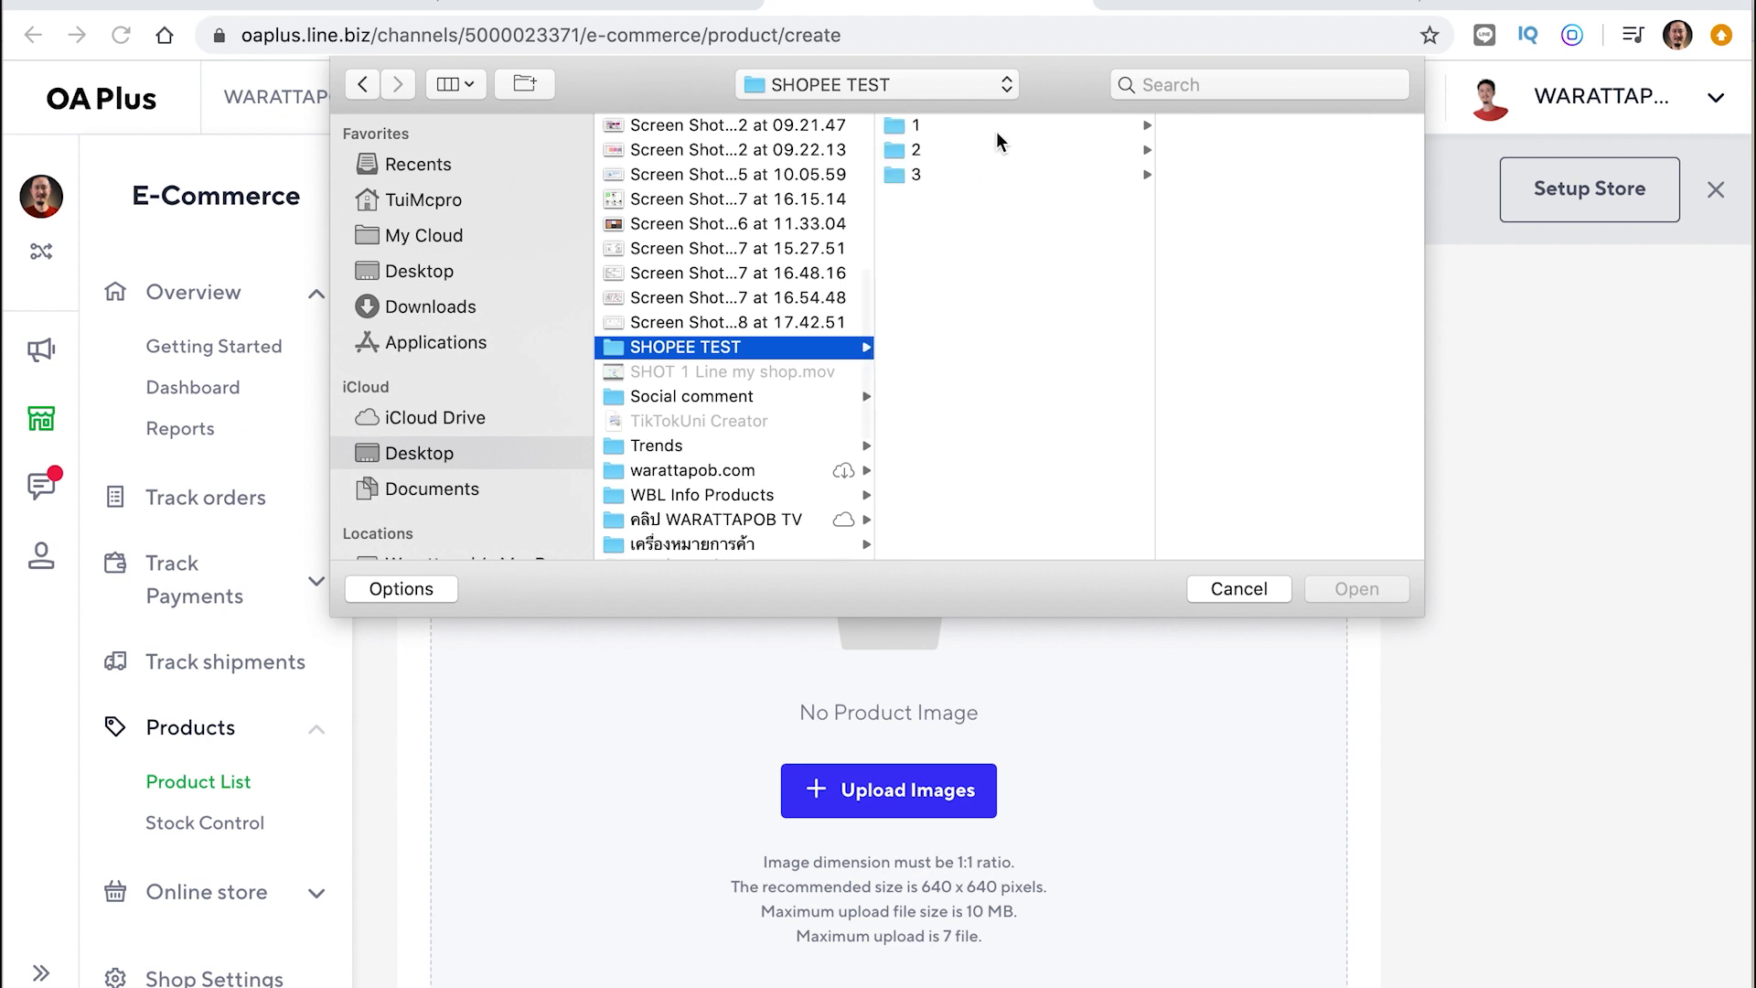
click(1011, 125)
click(1229, 130)
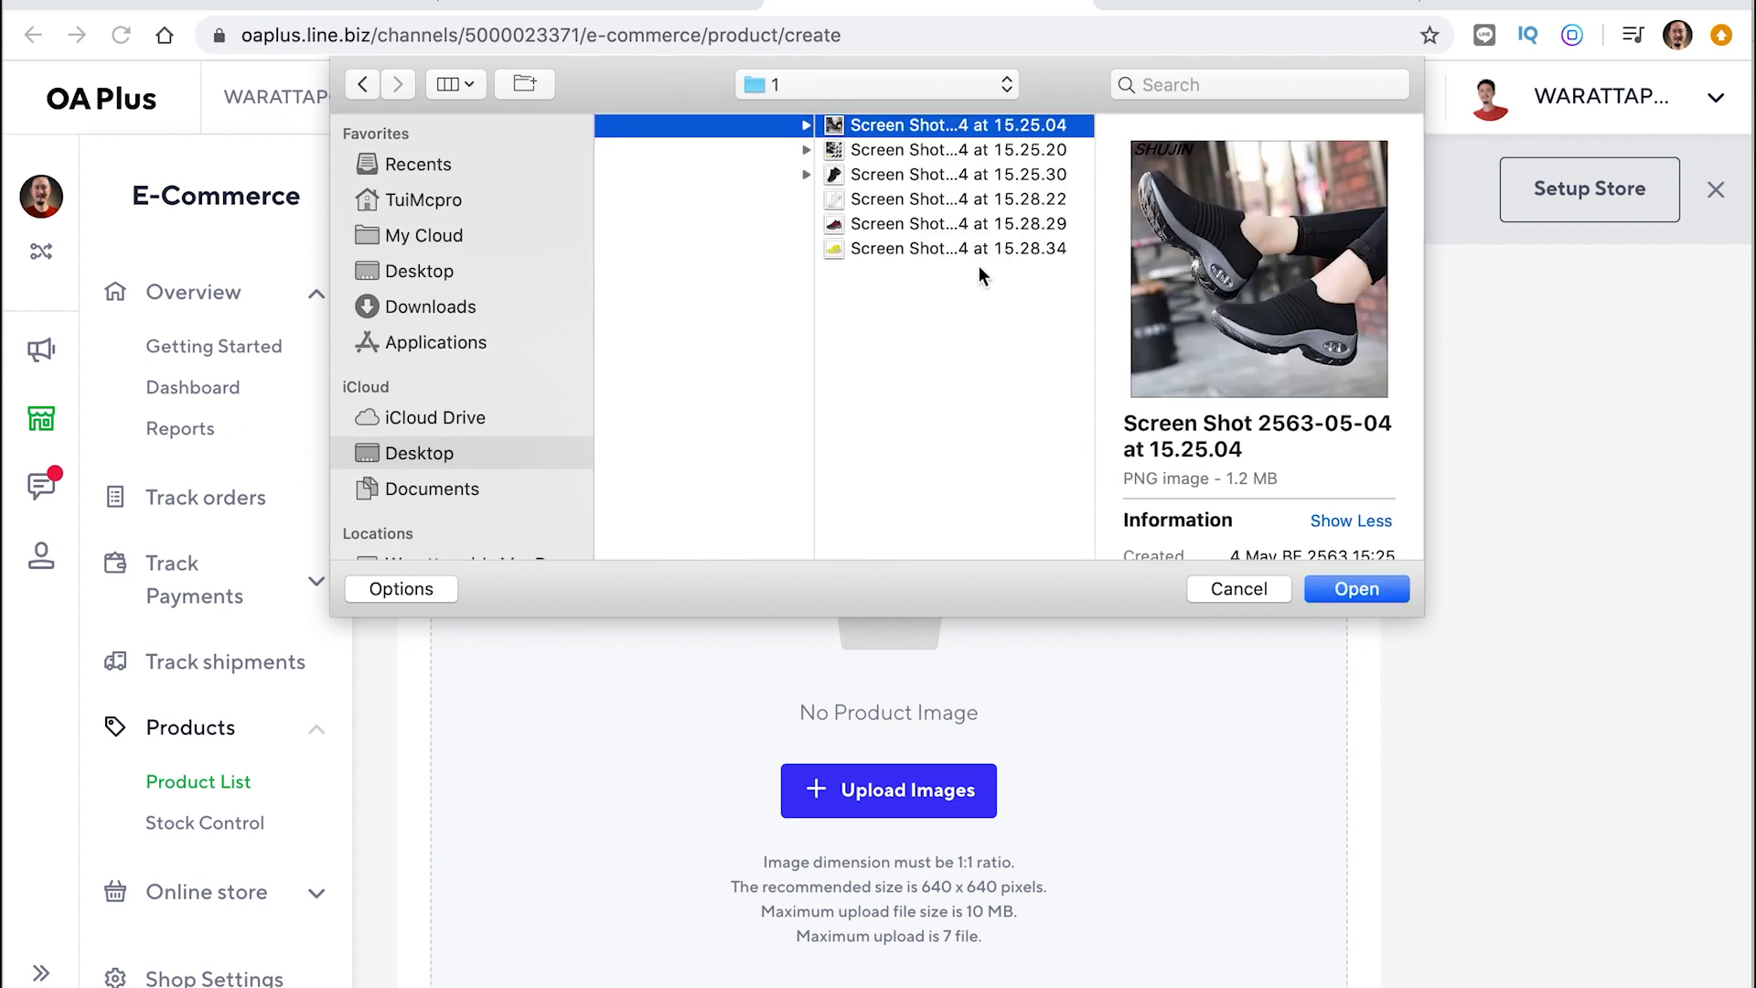
shift+click(942, 175)
click(1355, 590)
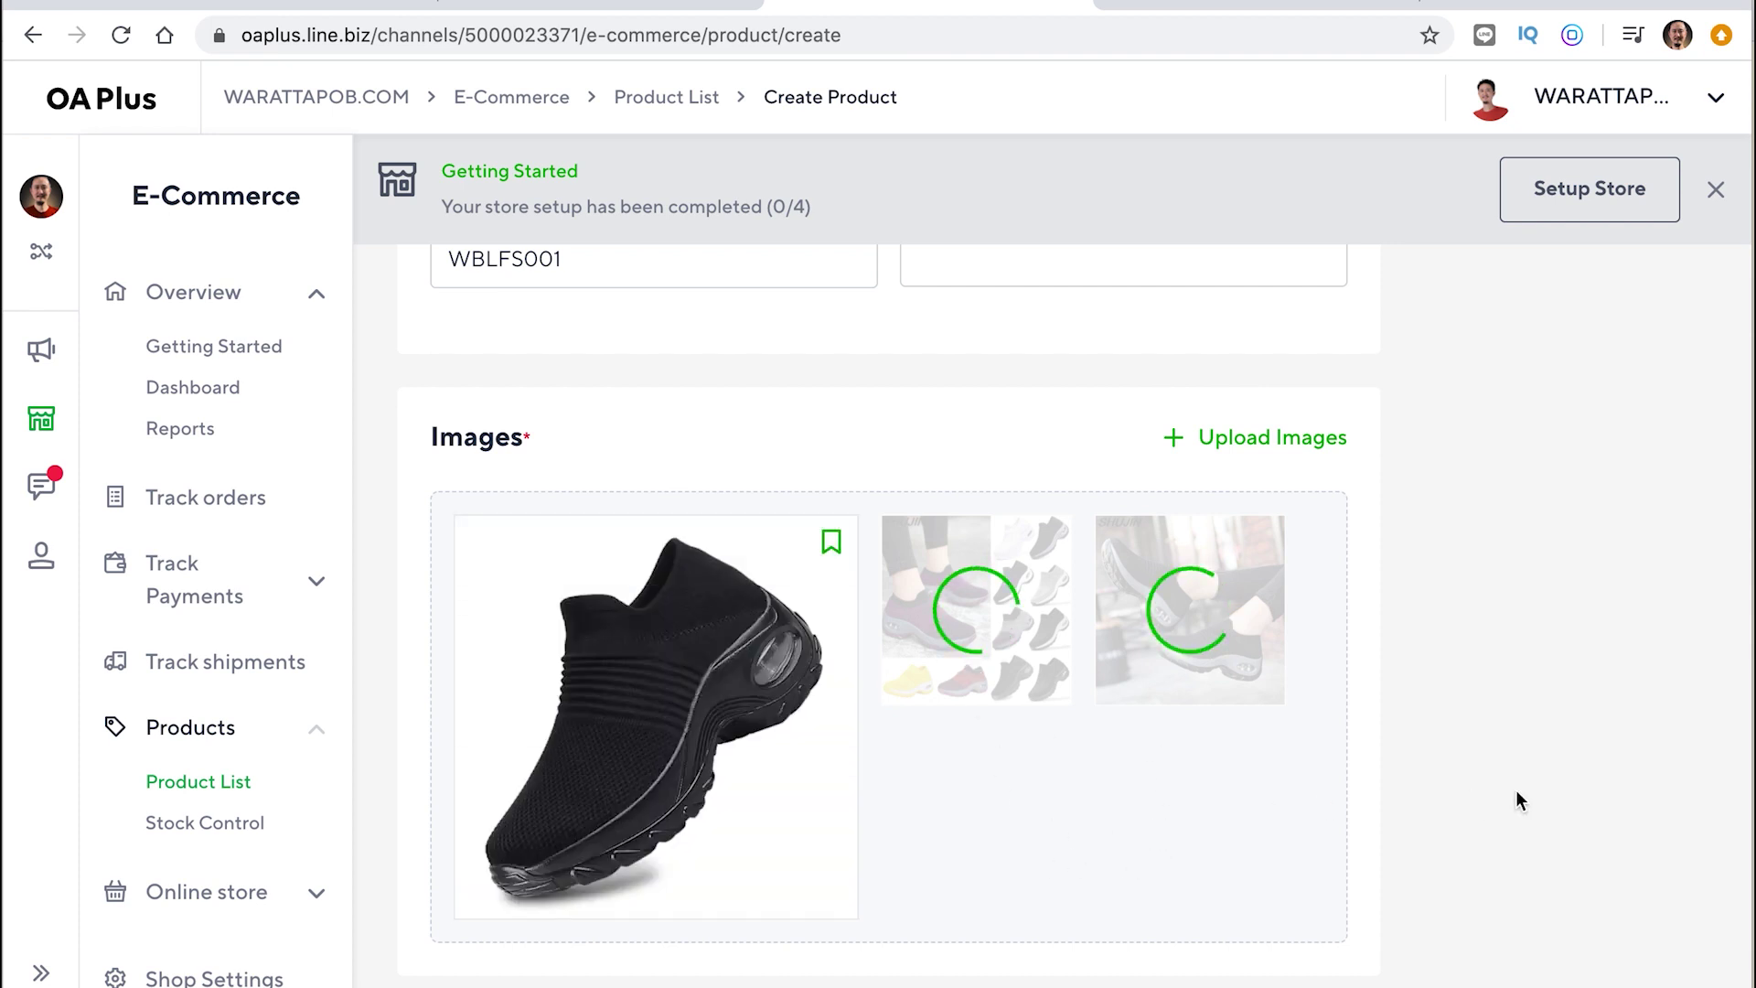
Scroll the form and highlight the sizes and colors example in the description
scroll(1516, 789, down, 2)
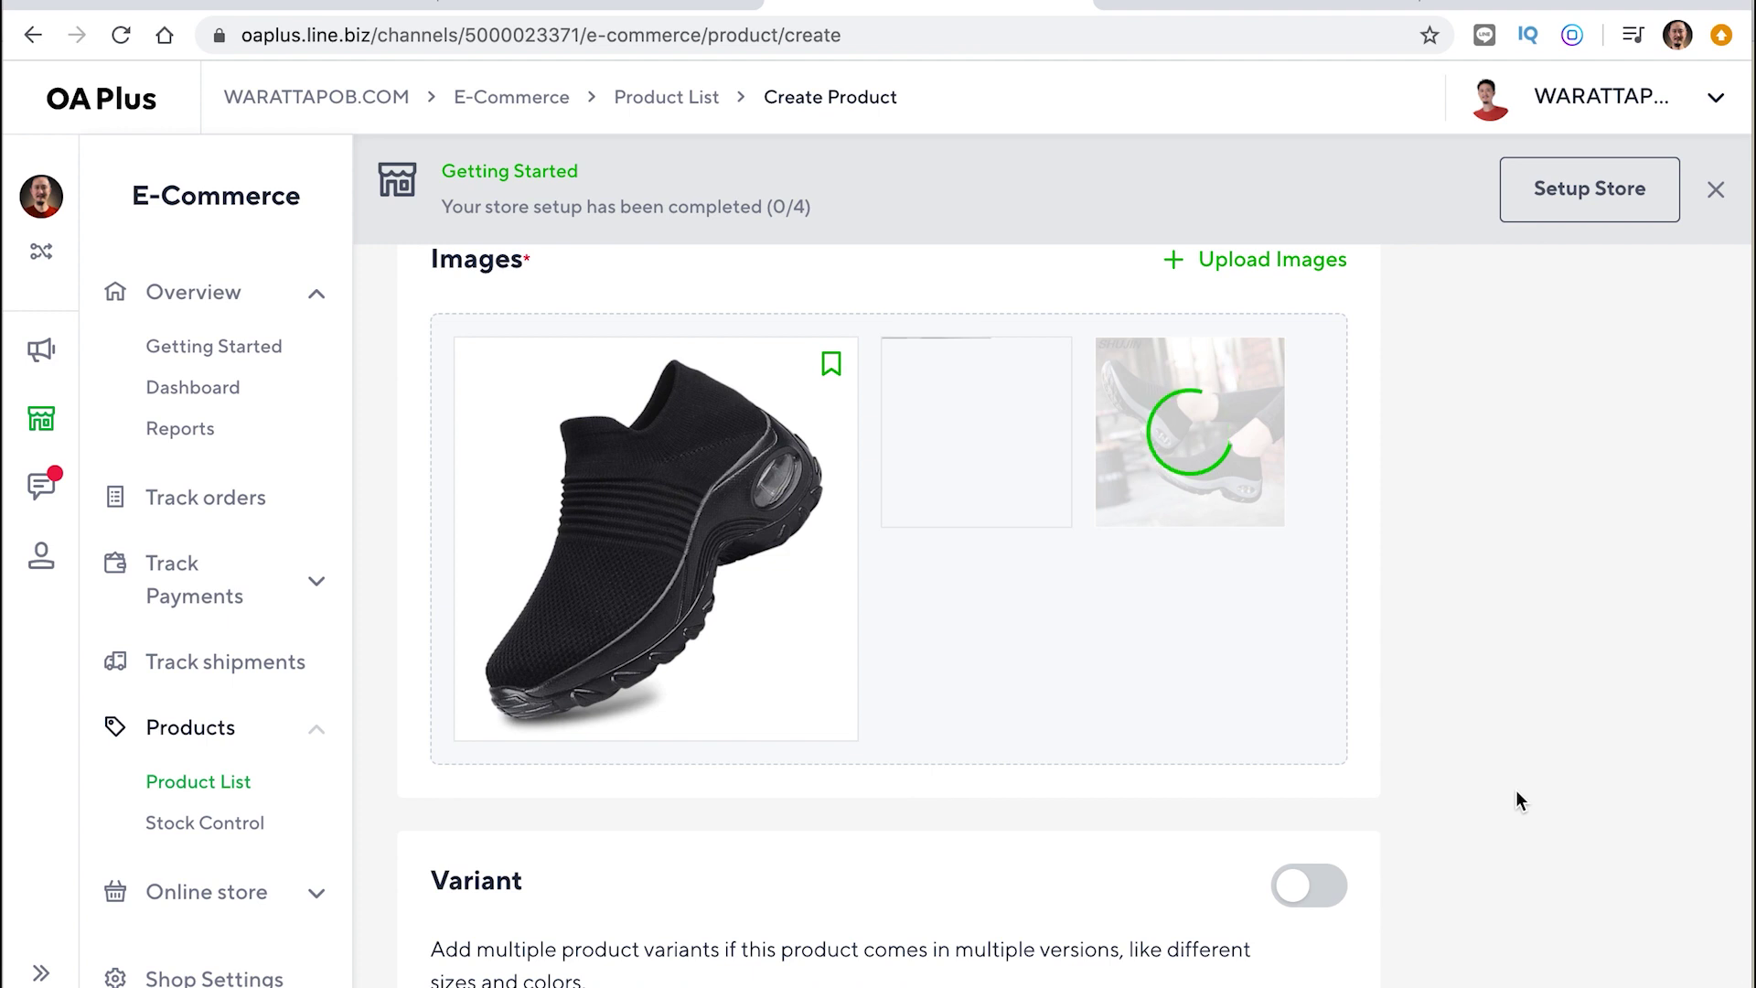
scroll(1517, 798, down, 3)
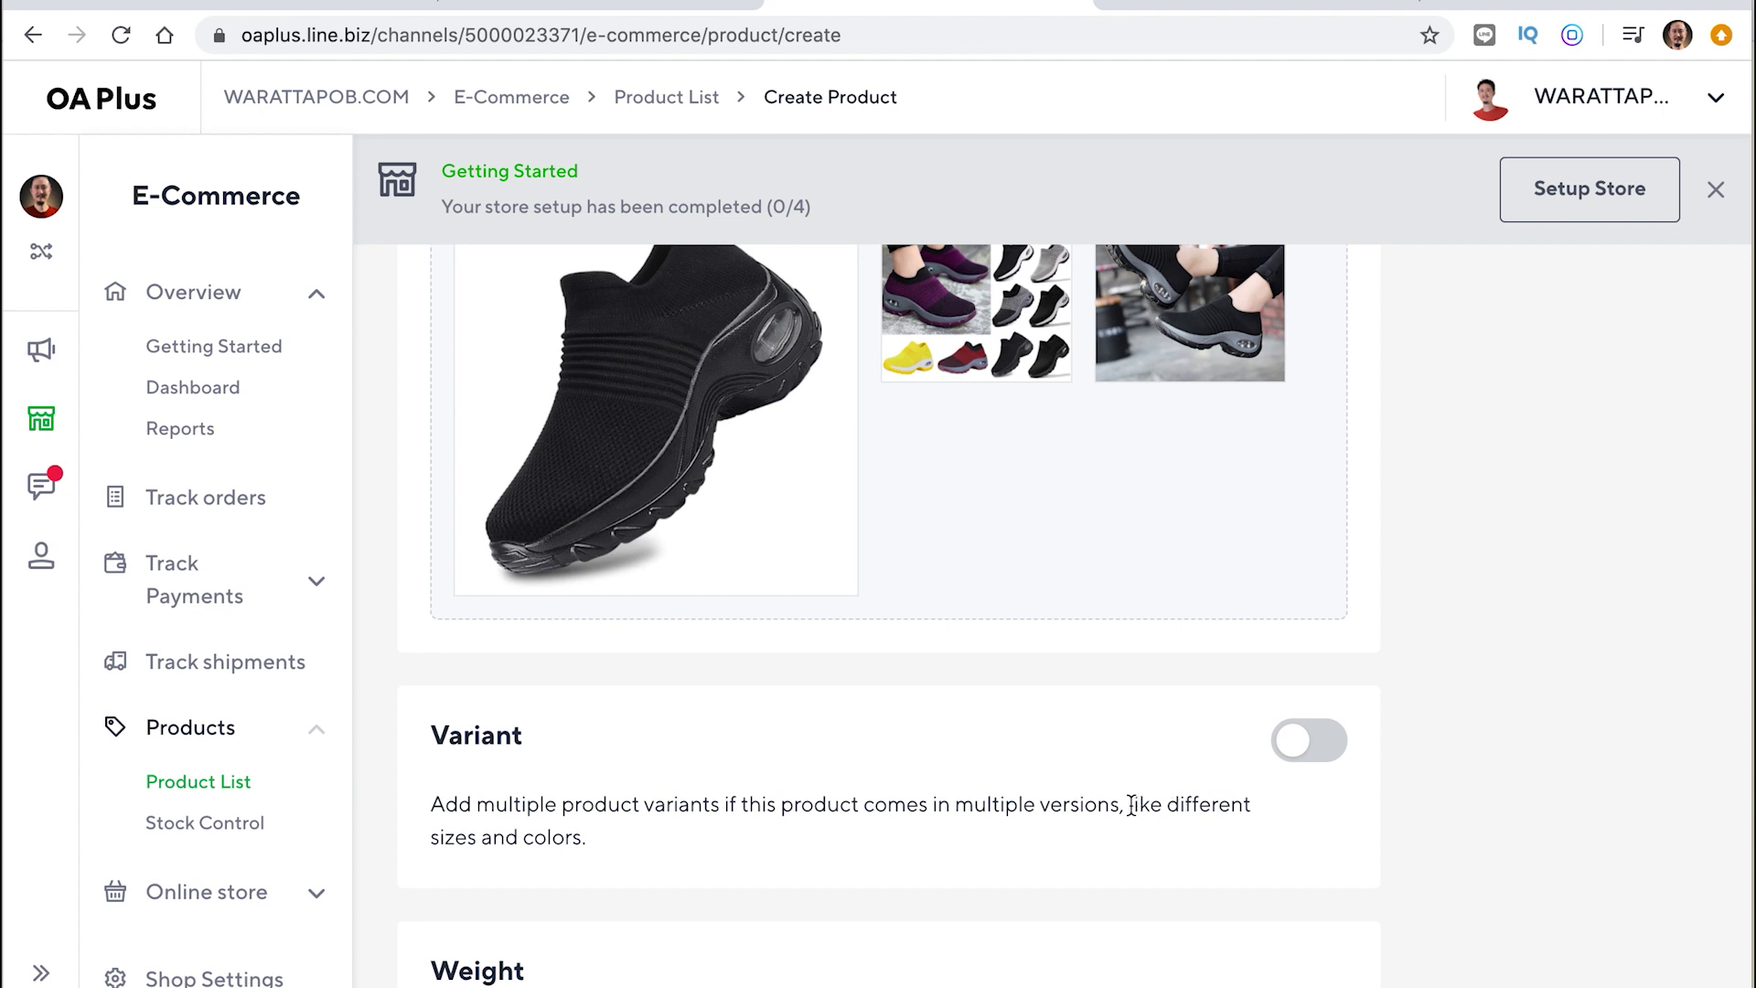
drag(1127, 805, 1177, 827)
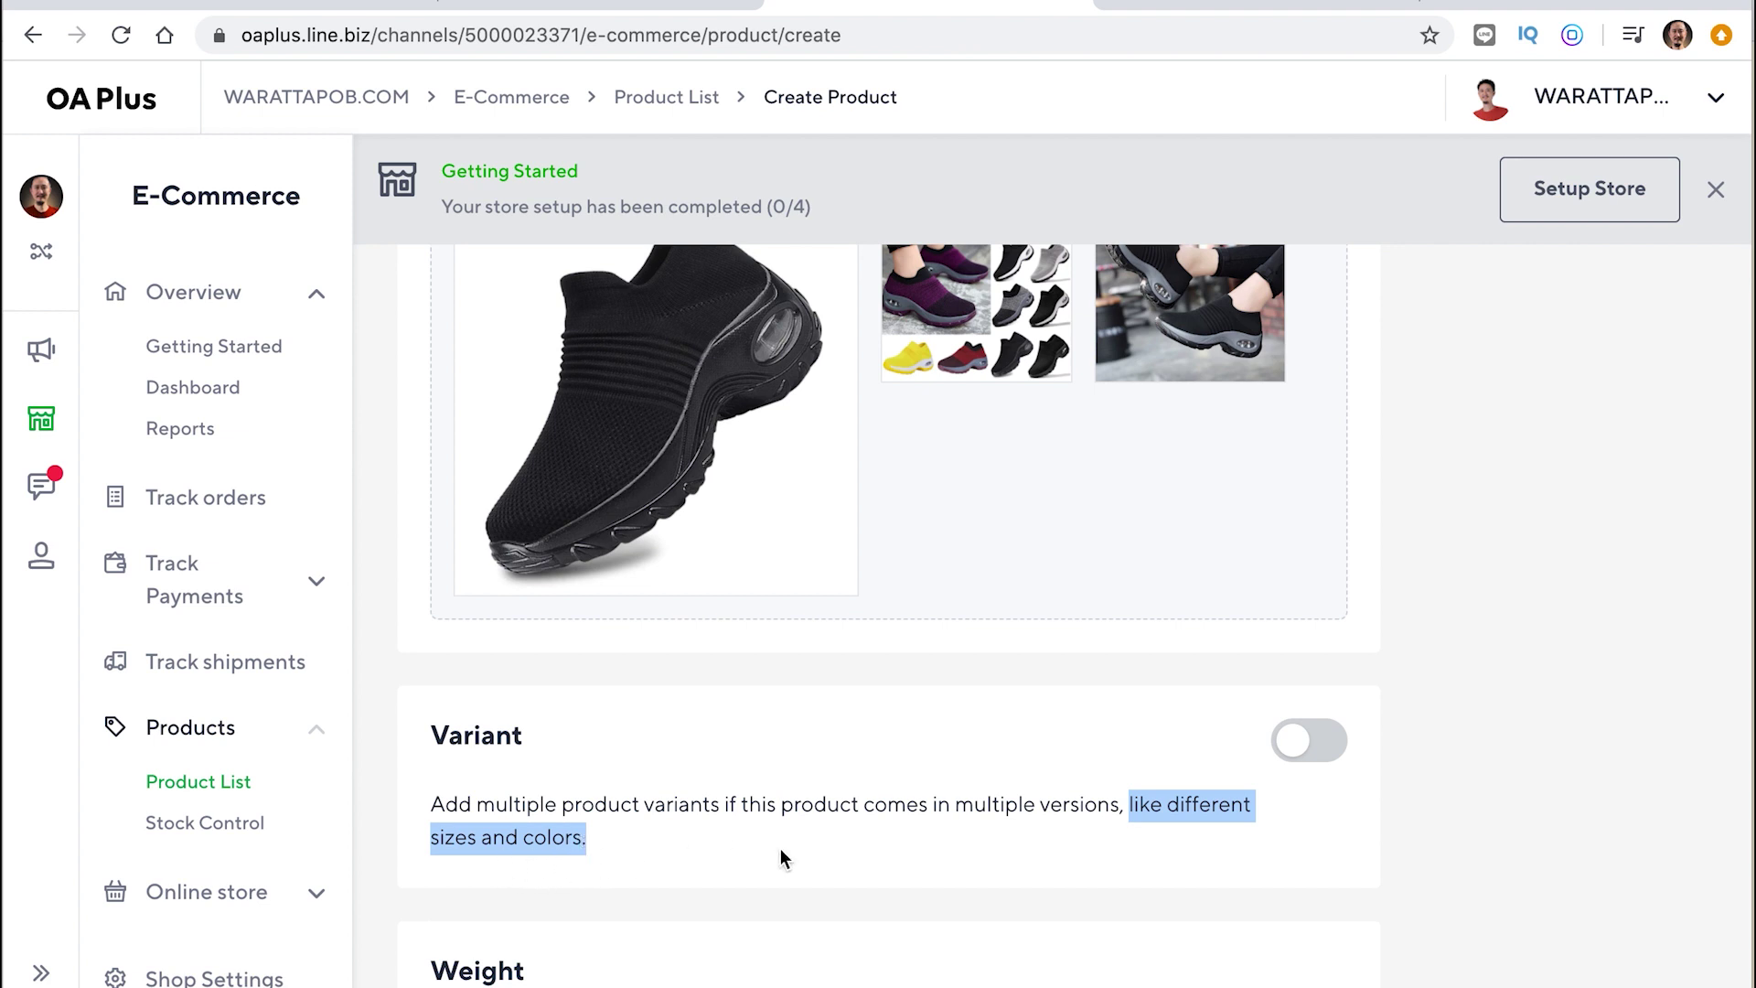
scroll(781, 847, up, 1)
scroll(842, 431, up, 1)
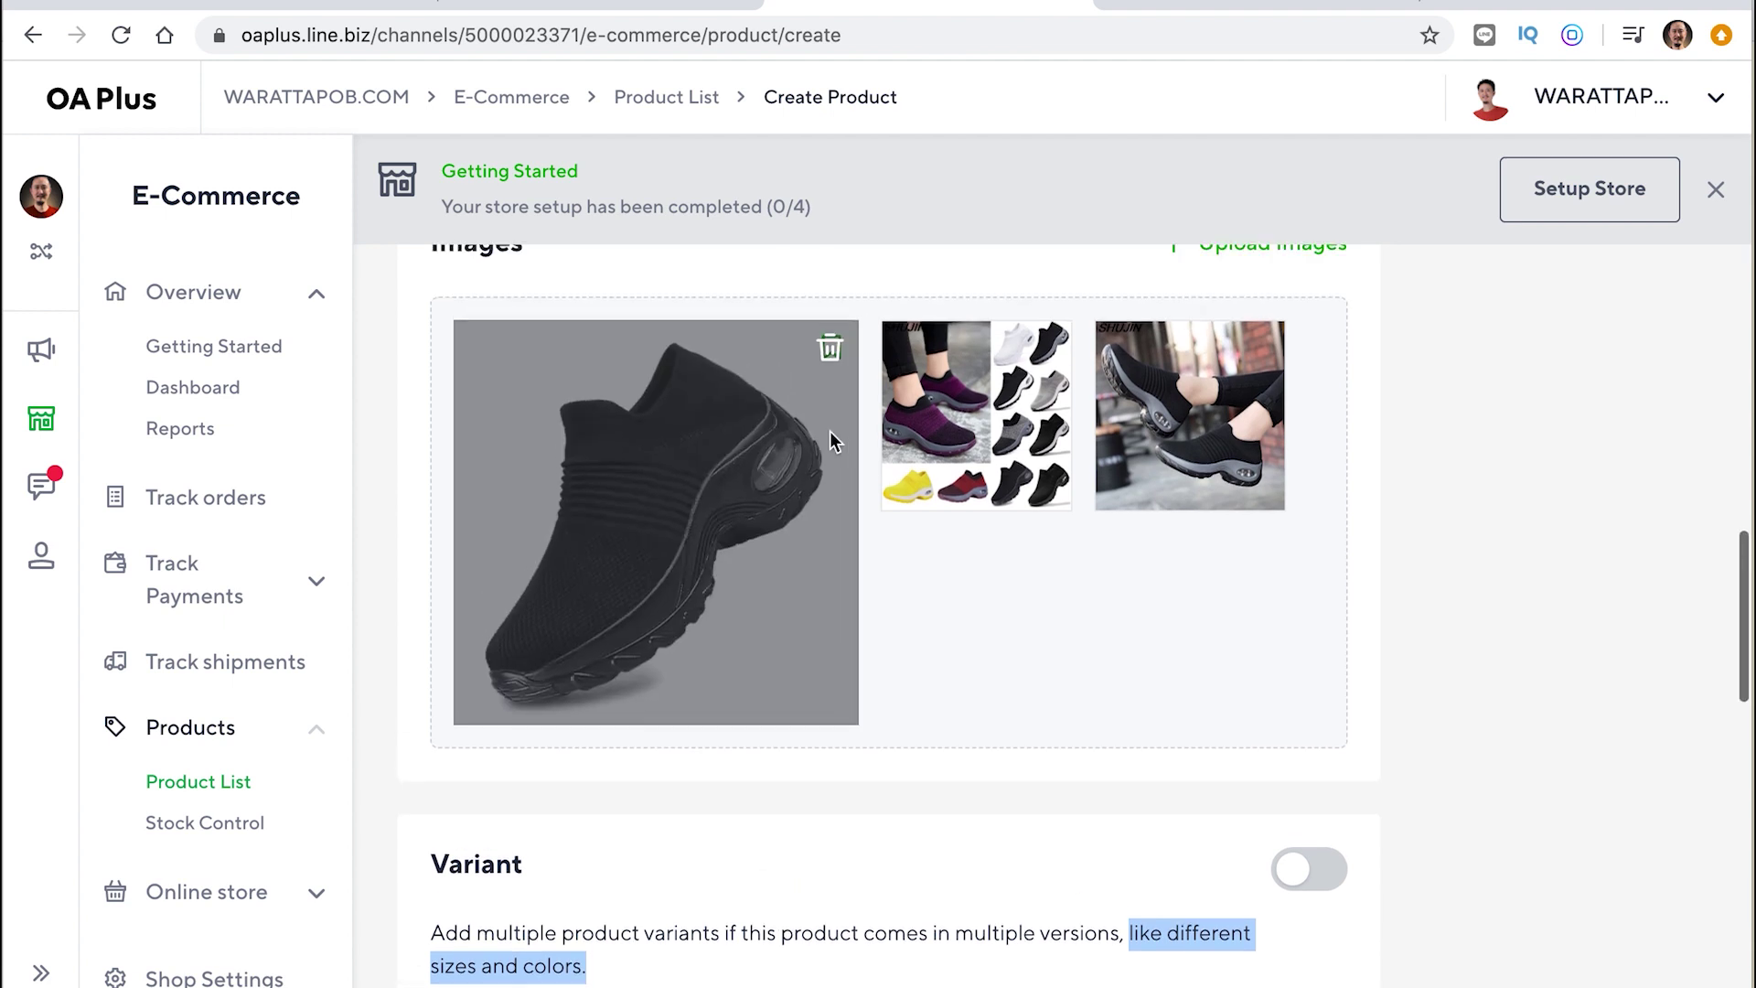
scroll(1026, 621, down, 3)
Turn on product variants and name the first option SIZE
click(945, 722)
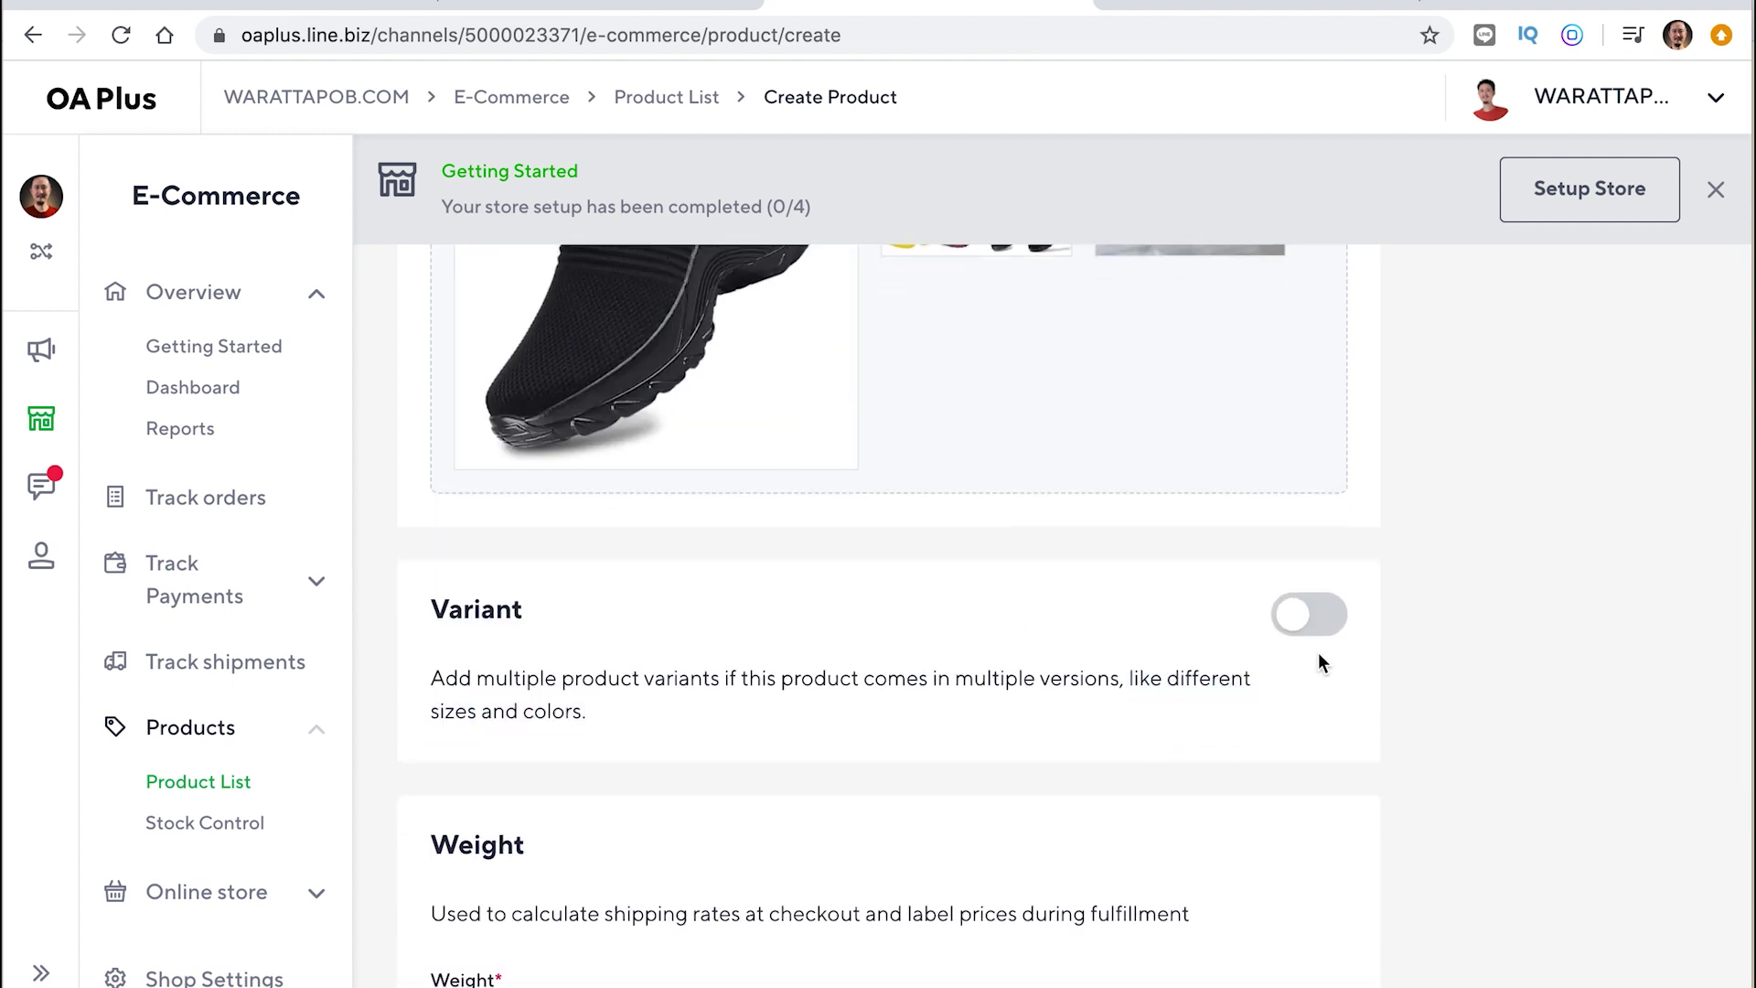
click(1331, 630)
scroll(1331, 630, down, 2)
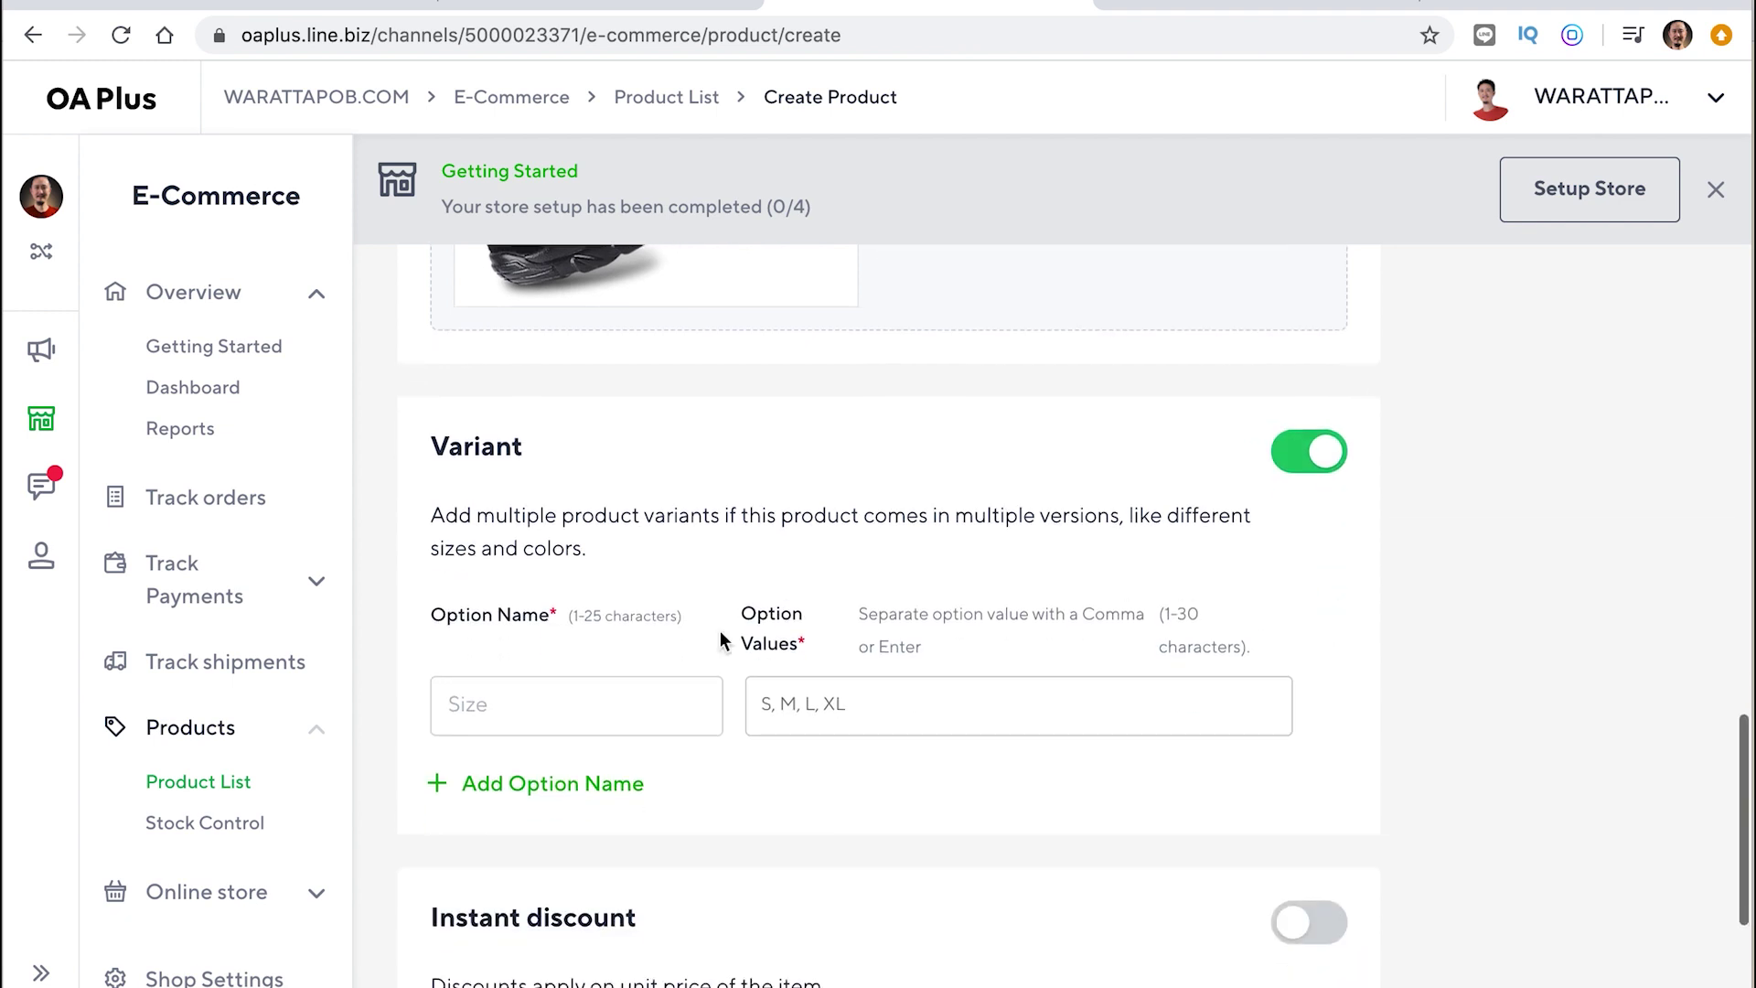
click(489, 708)
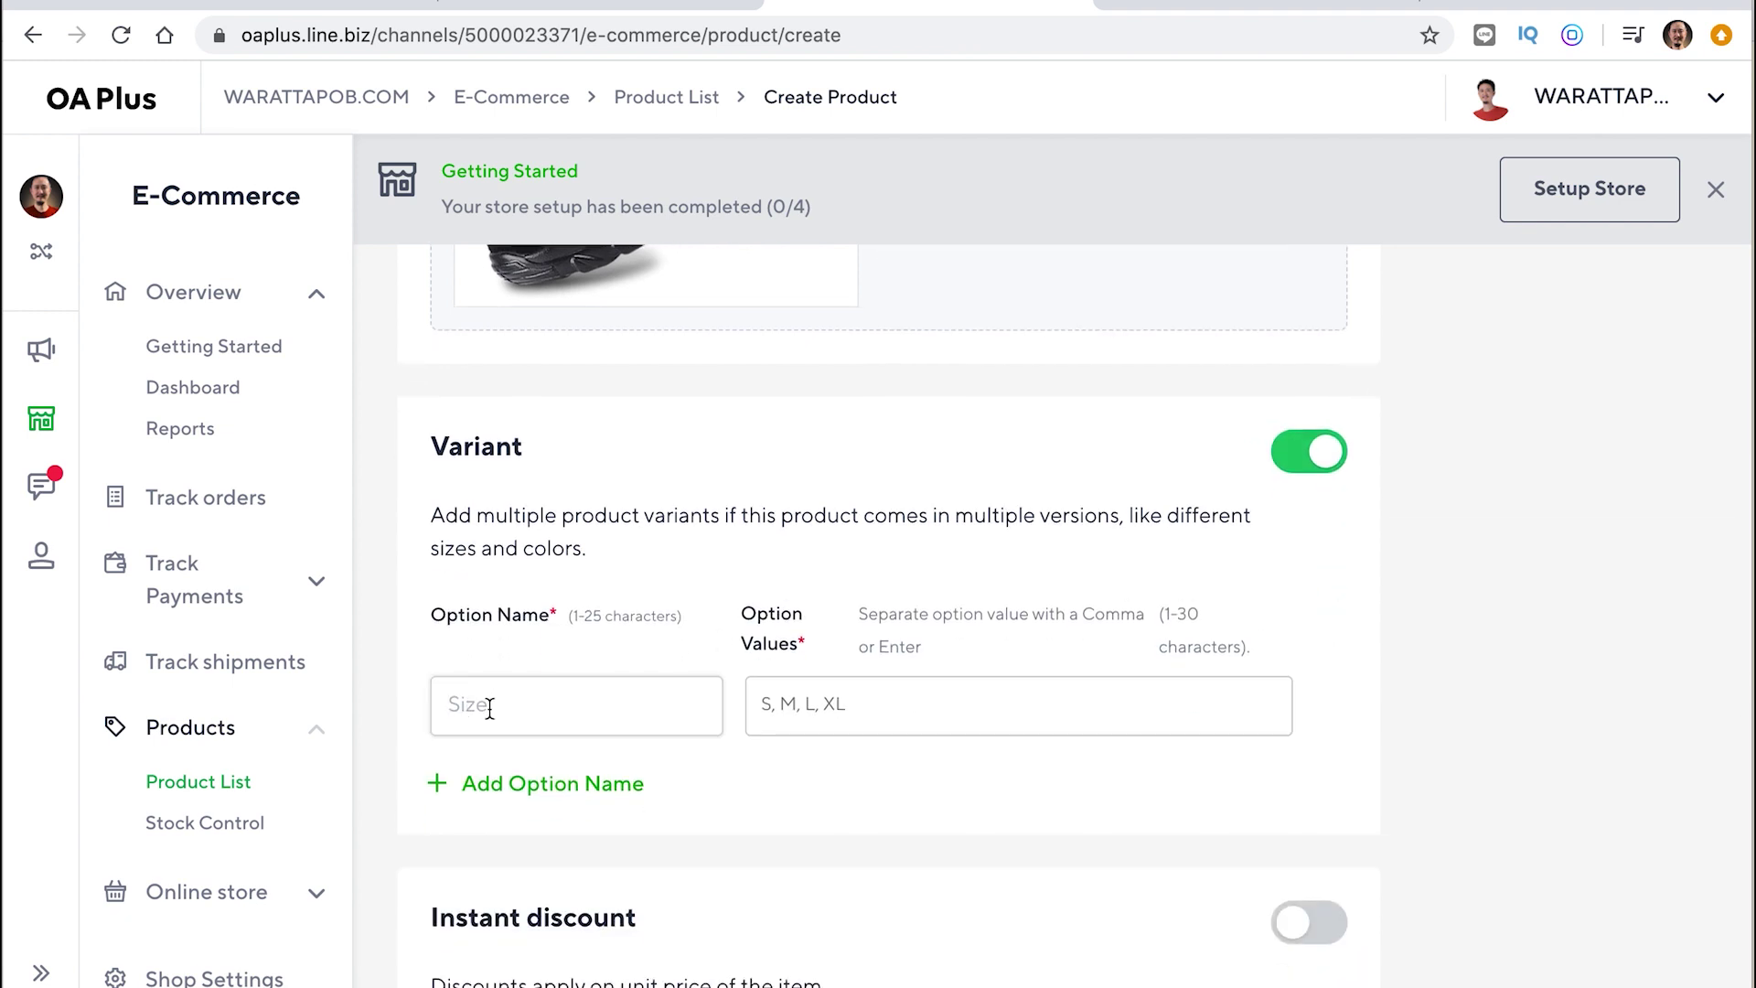
text(28)
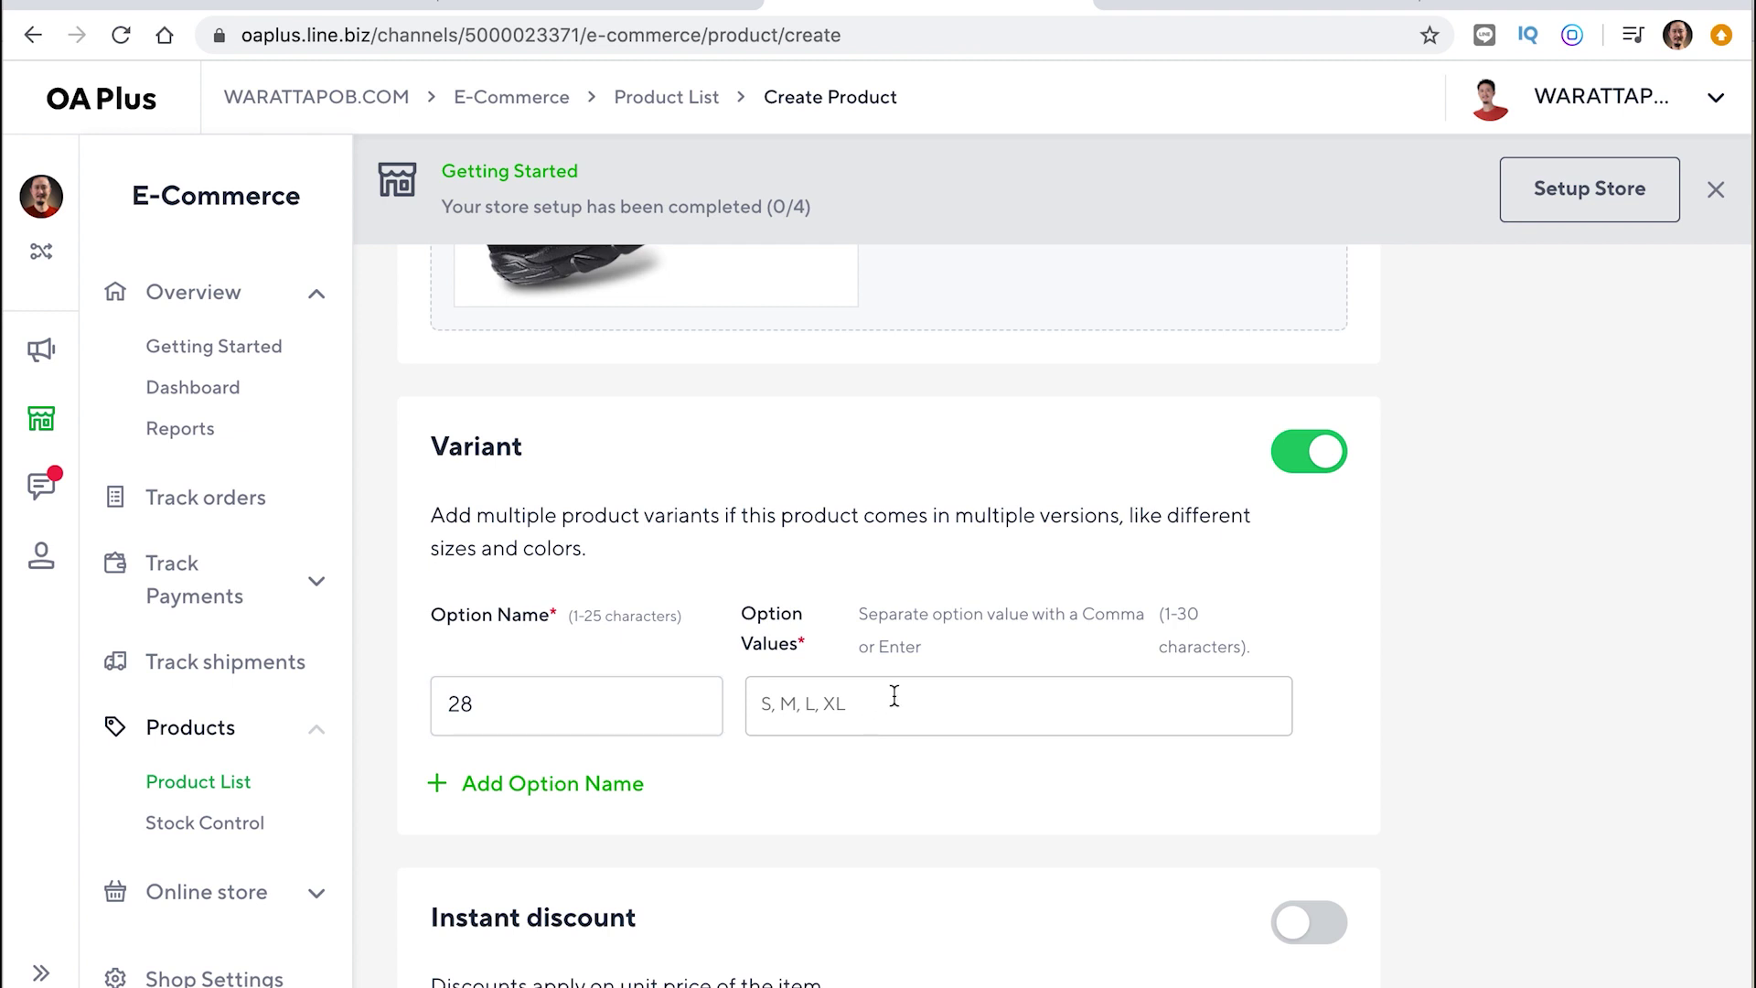
click(451, 703)
text(SIZE)
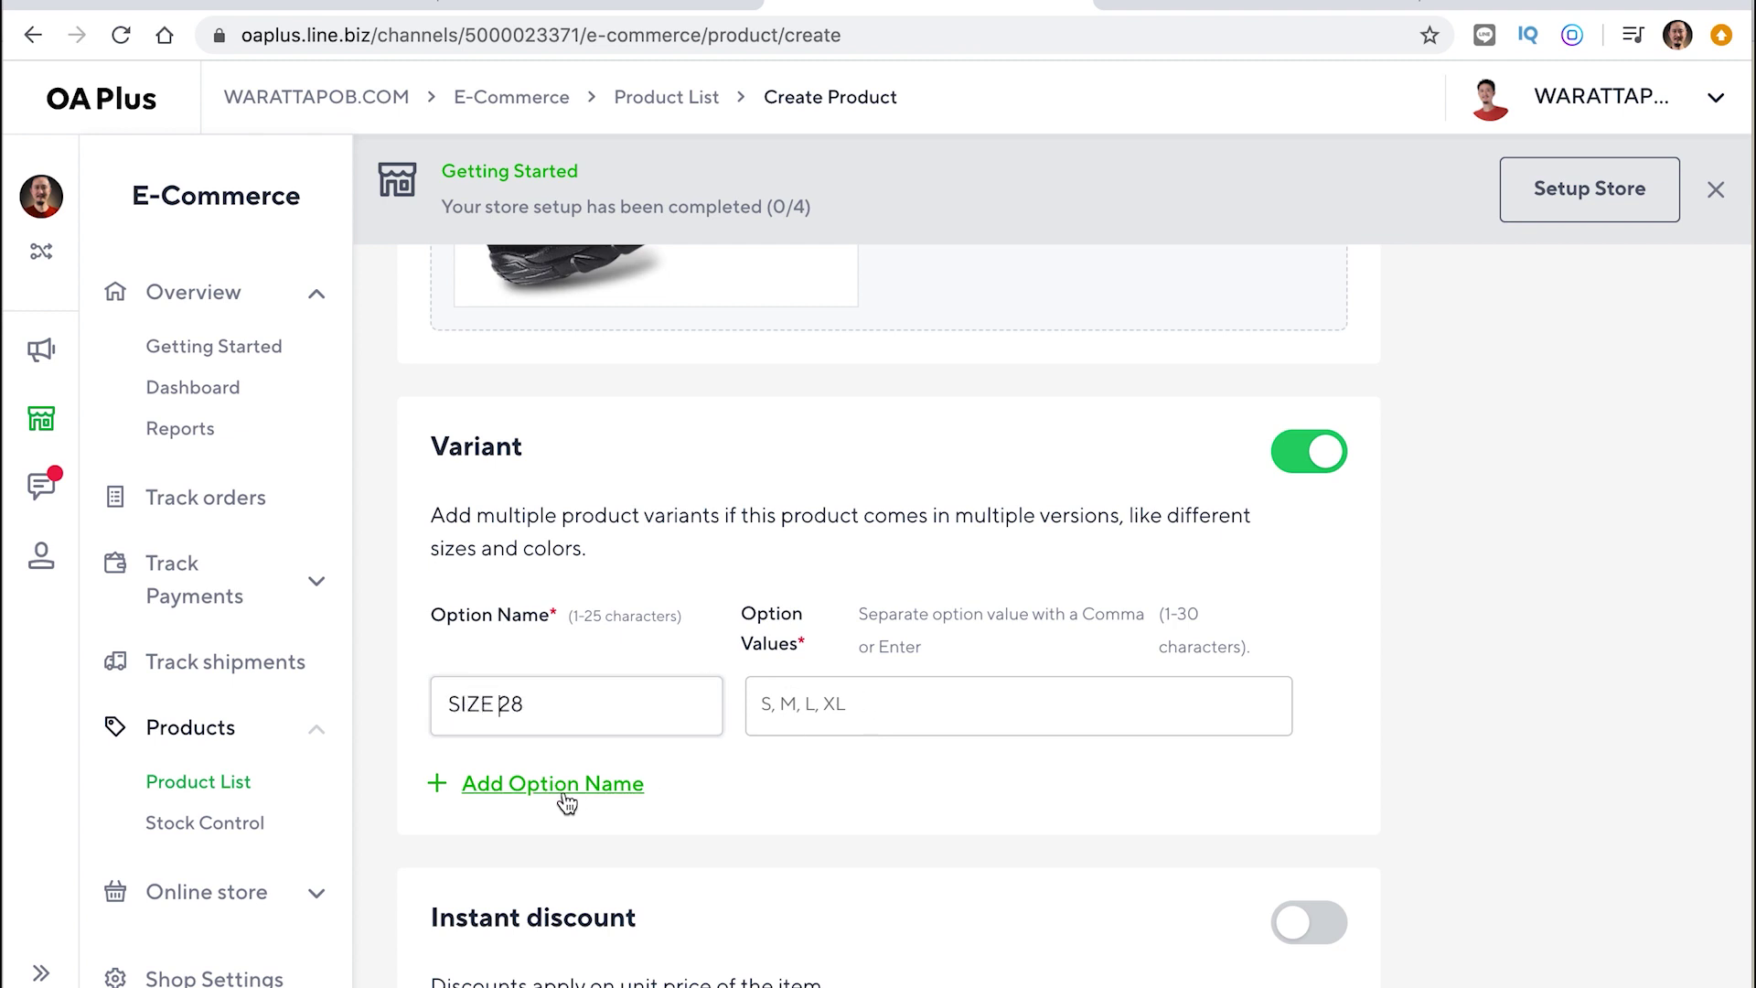
scroll(820, 622, down, 2)
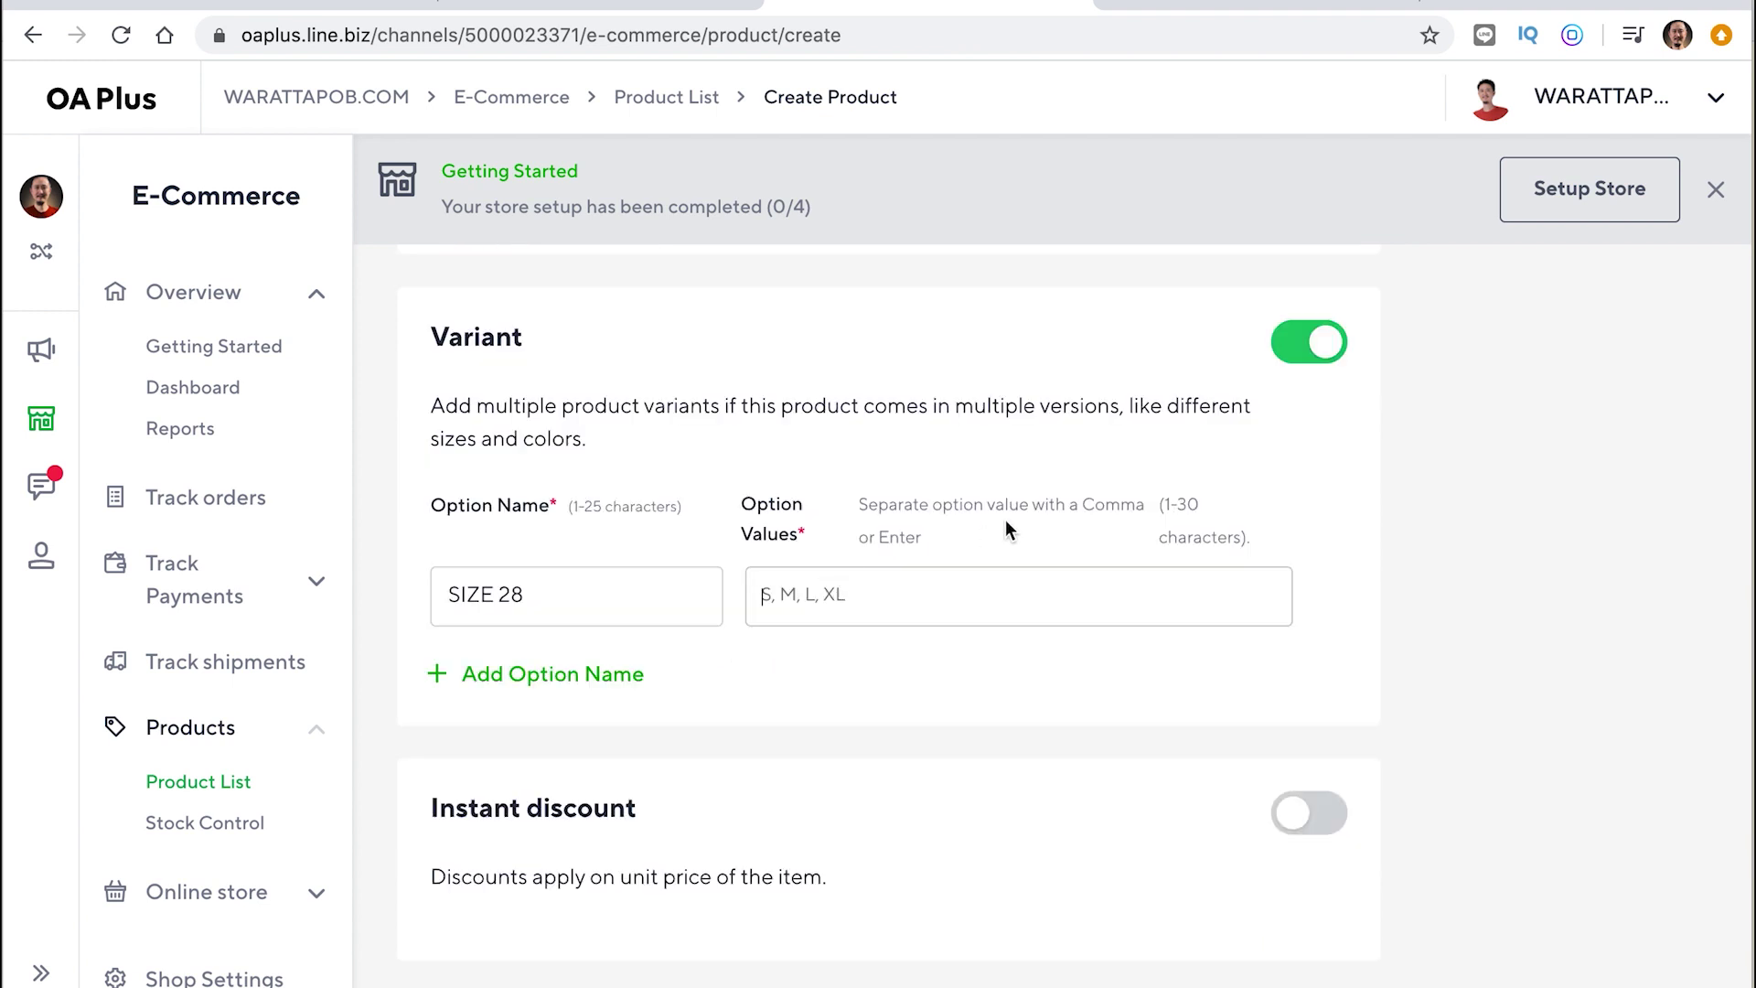
click(802, 595)
click(555, 594)
key(BackSpace)
key(BackSpace)
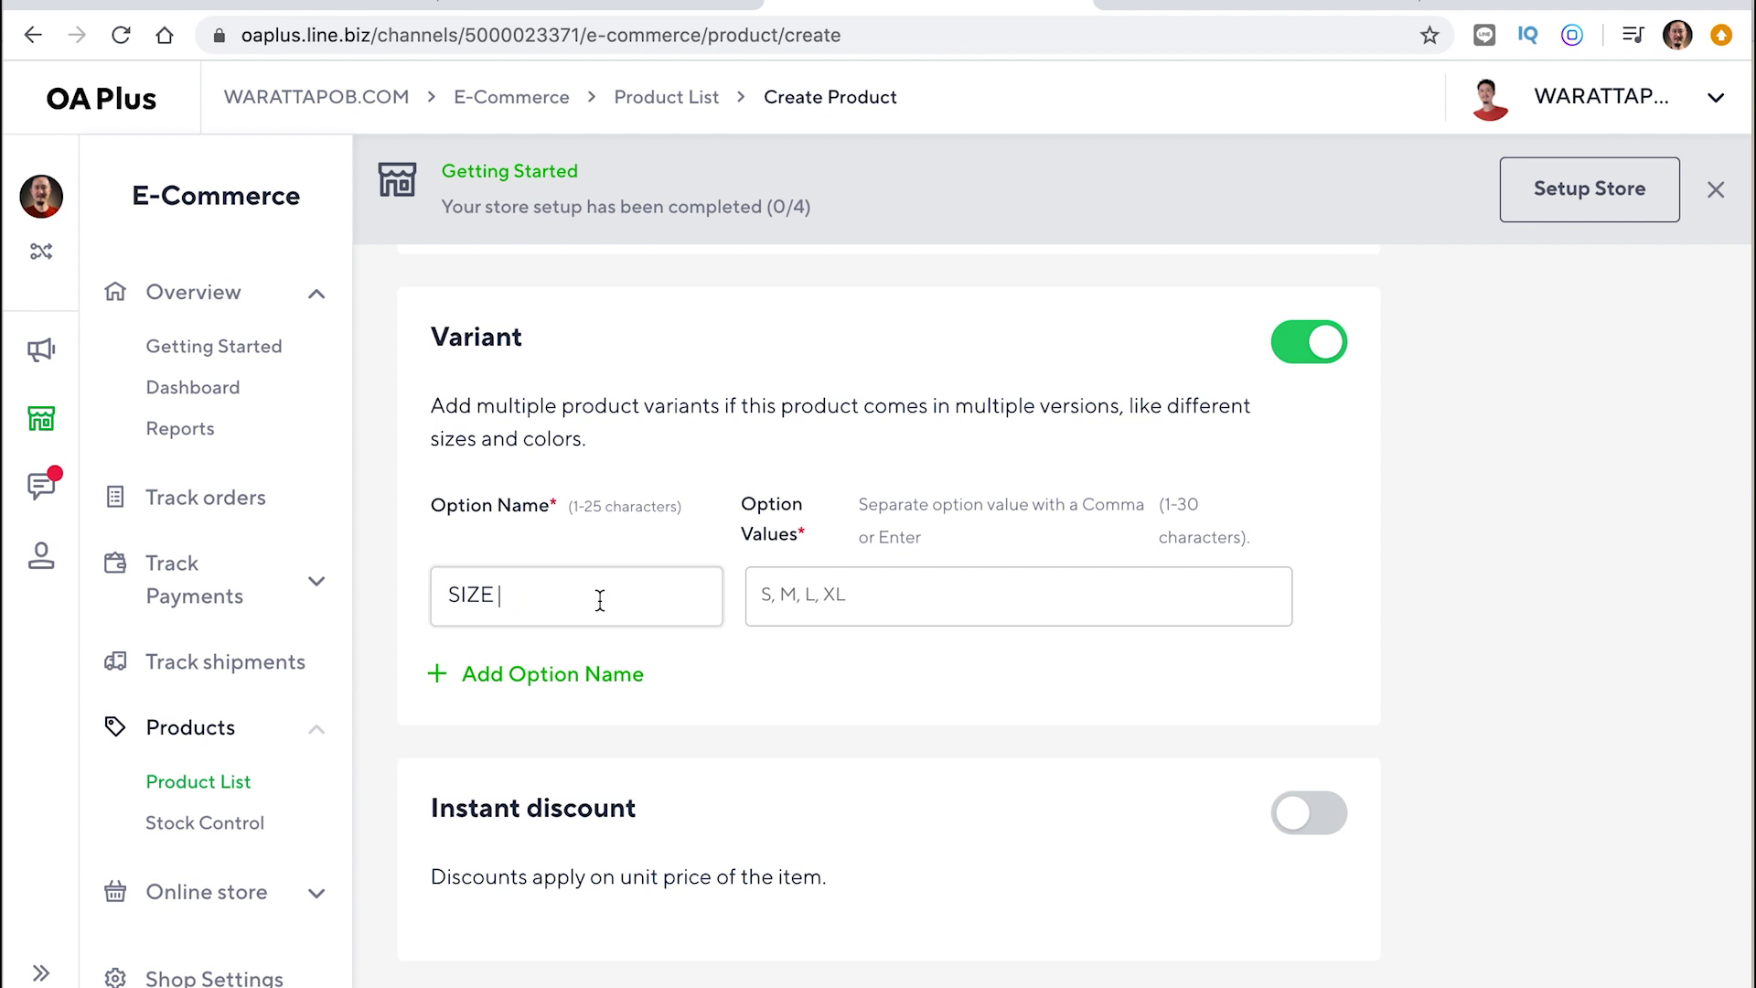
Add SIZE option values 28, 30, 32, 34, 36 and 38
click(848, 598)
text(28)
key(Return)
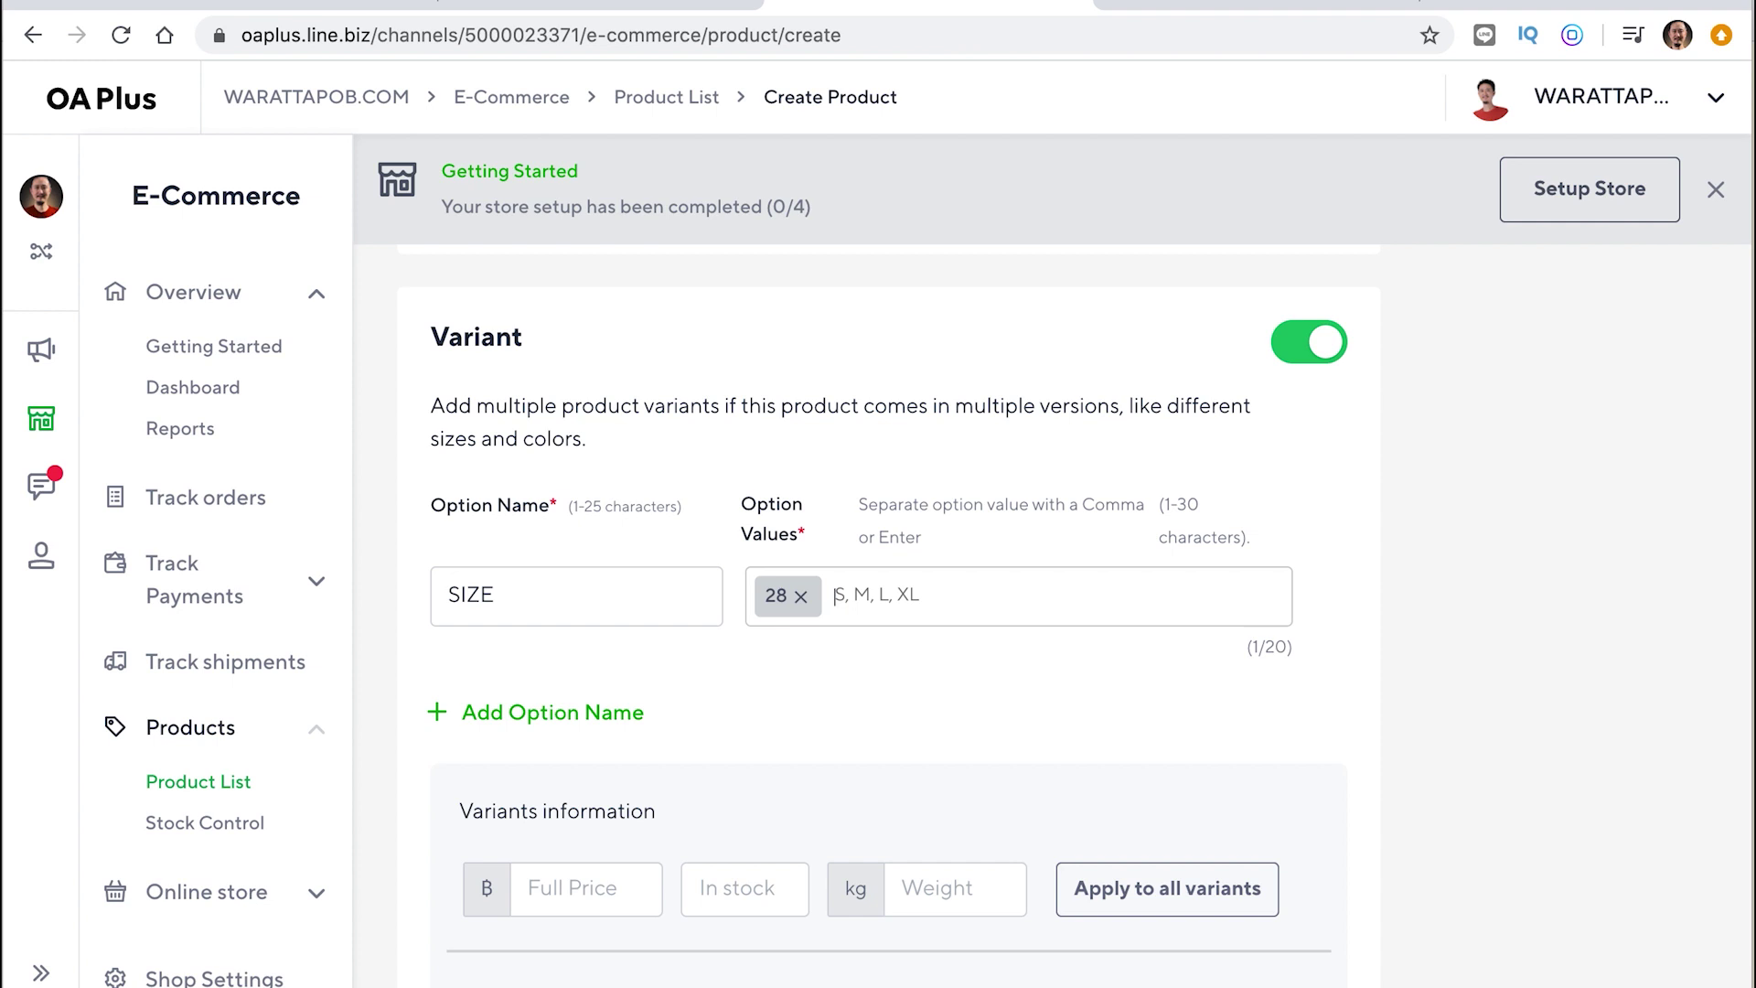
text(30)
key(Return)
text(32)
key(Return)
text(34)
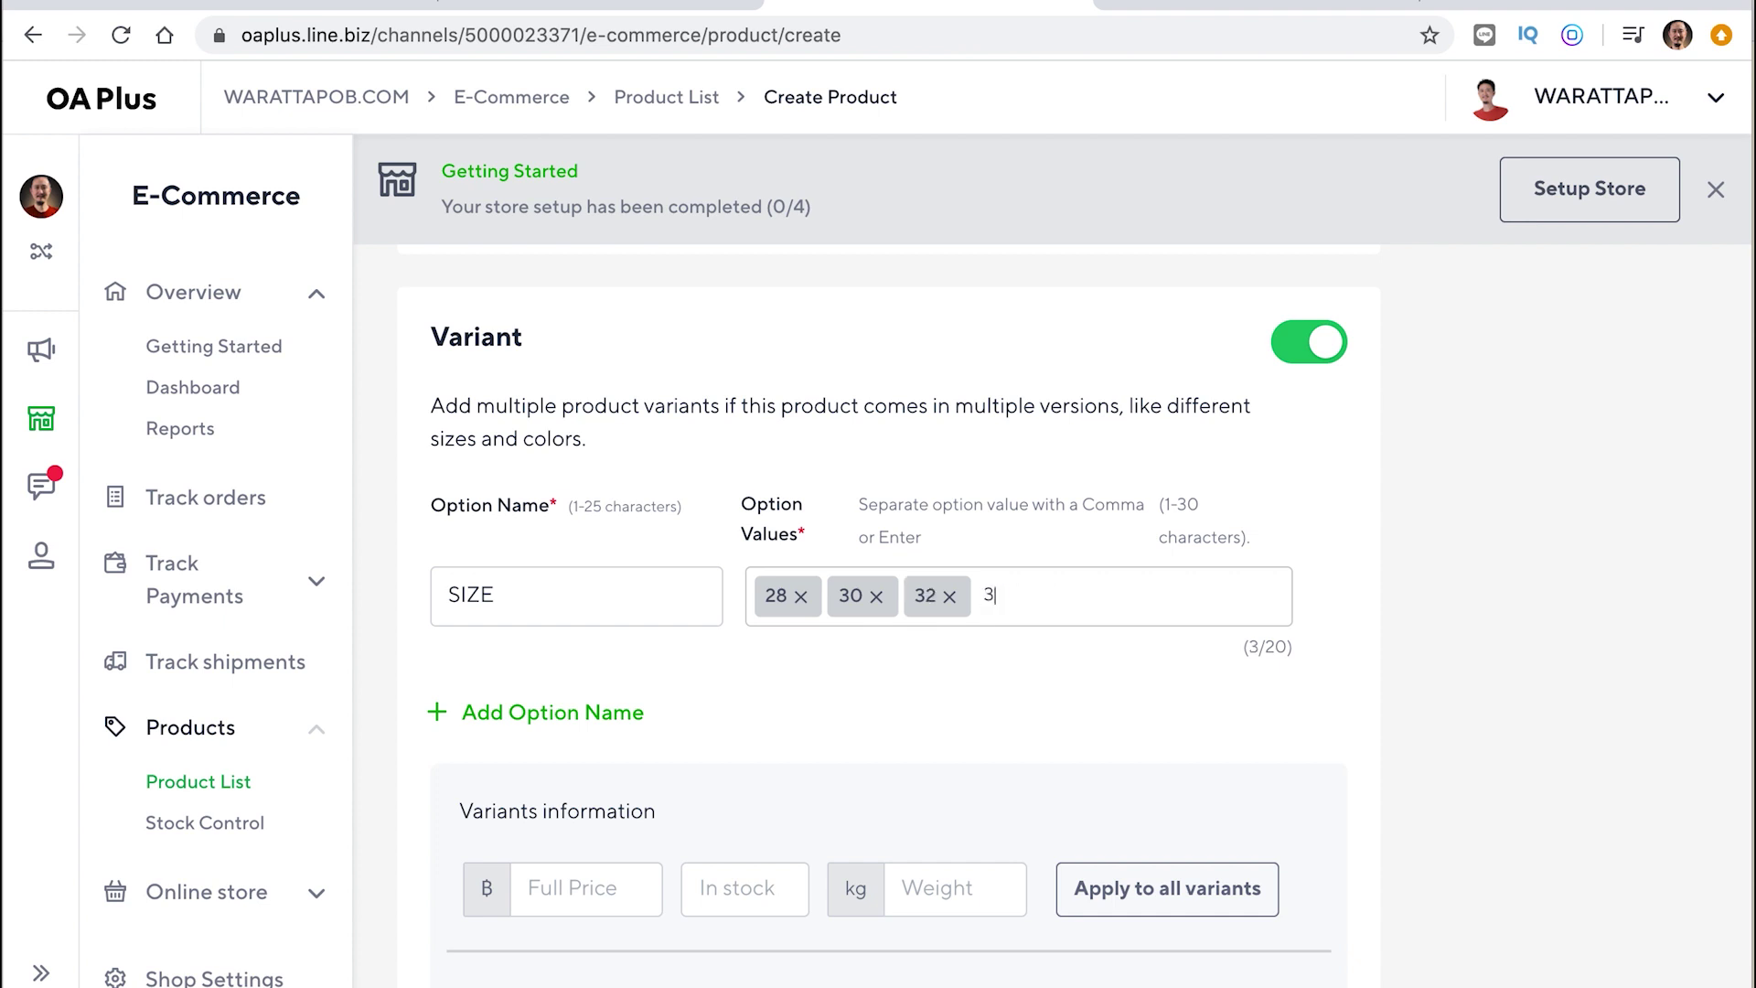
key(Return)
text(36)
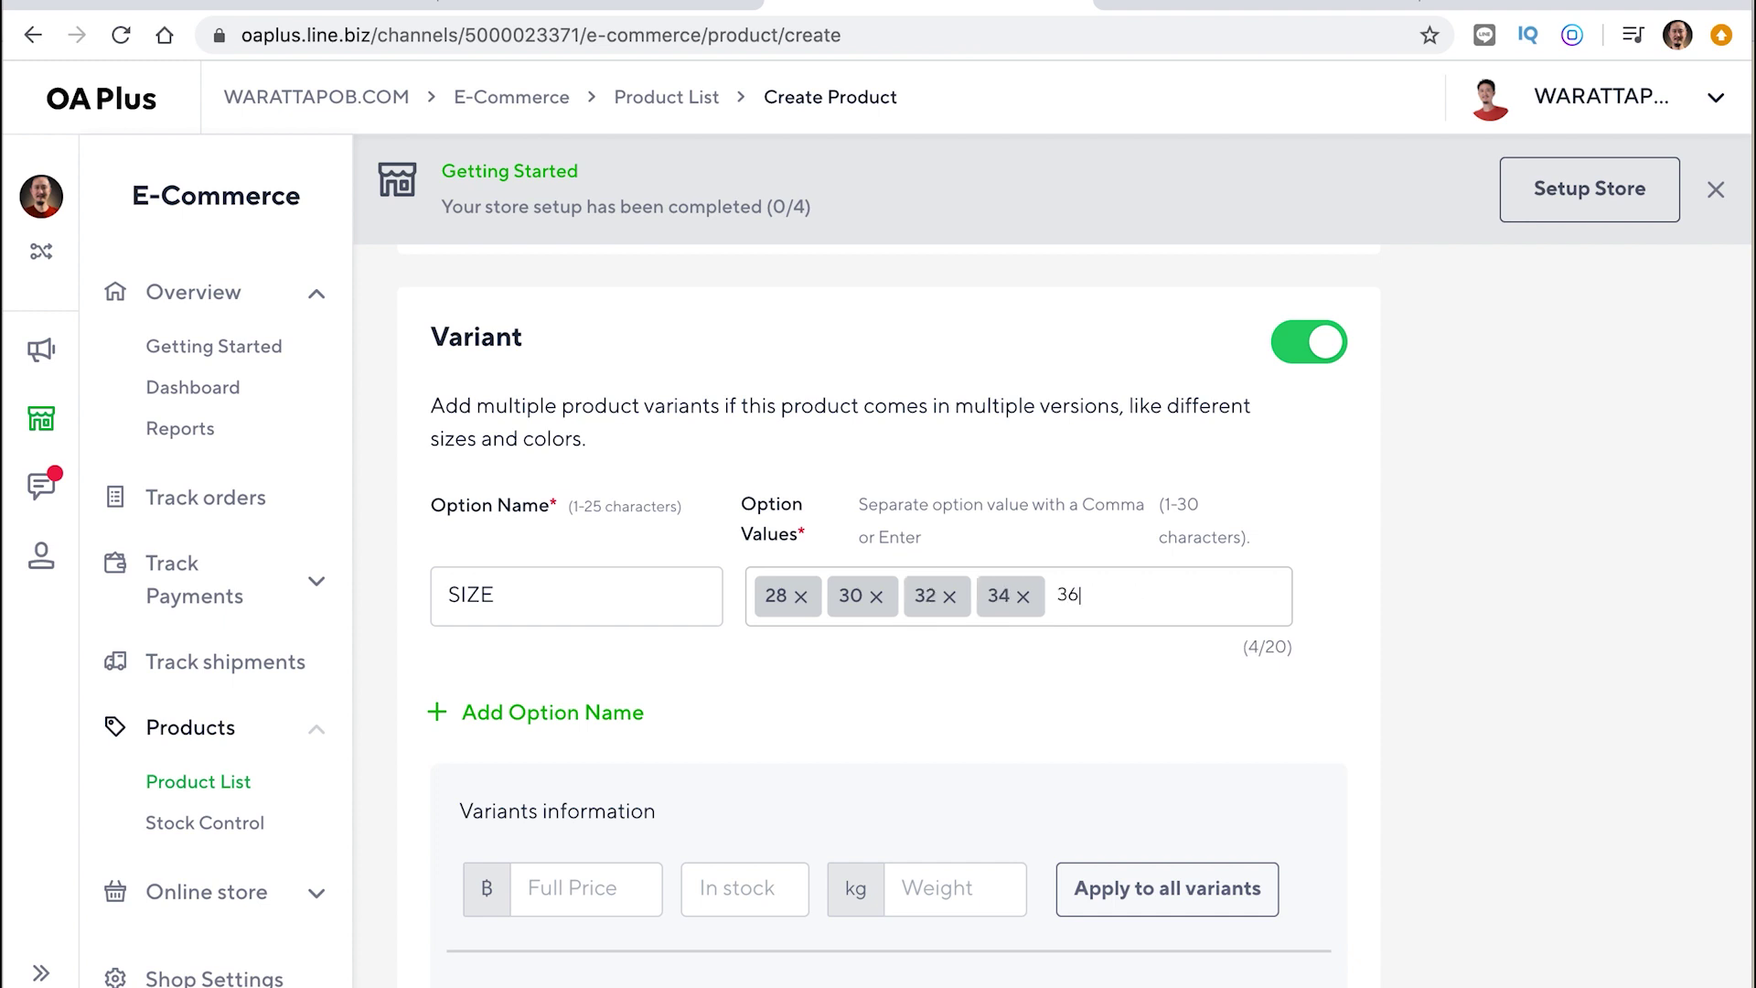
key(Return)
text(2)
key(BackSpace)
text(38)
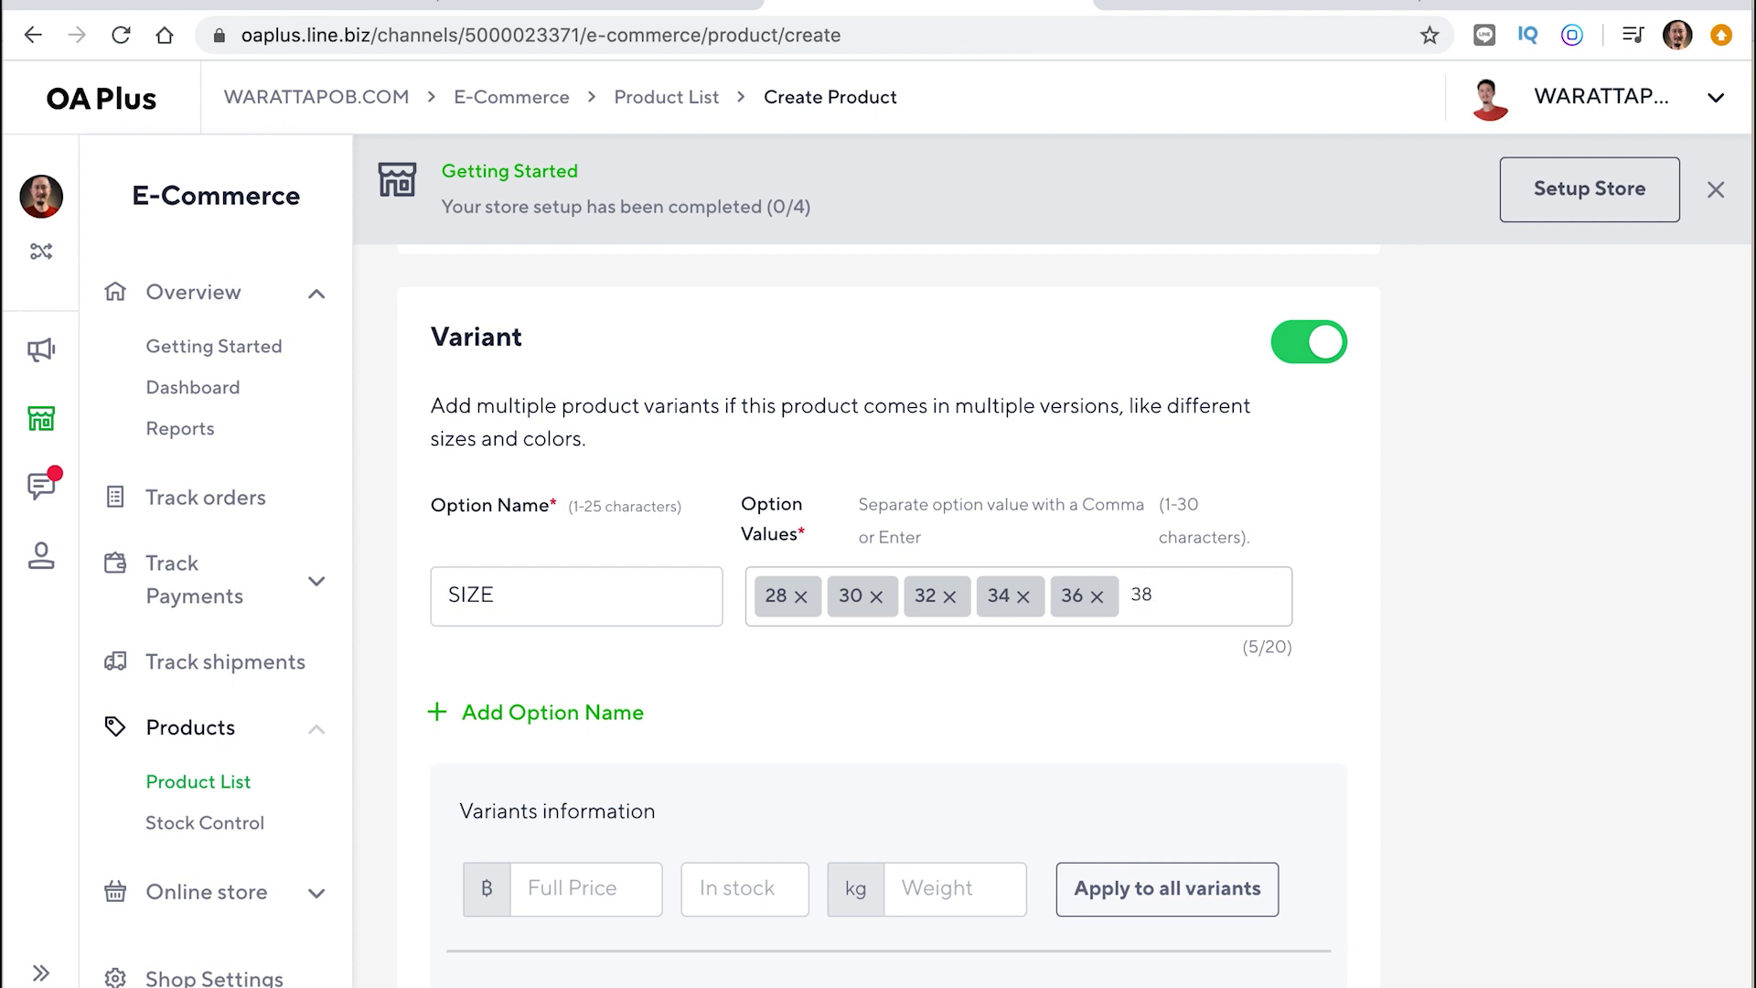
key(Return)
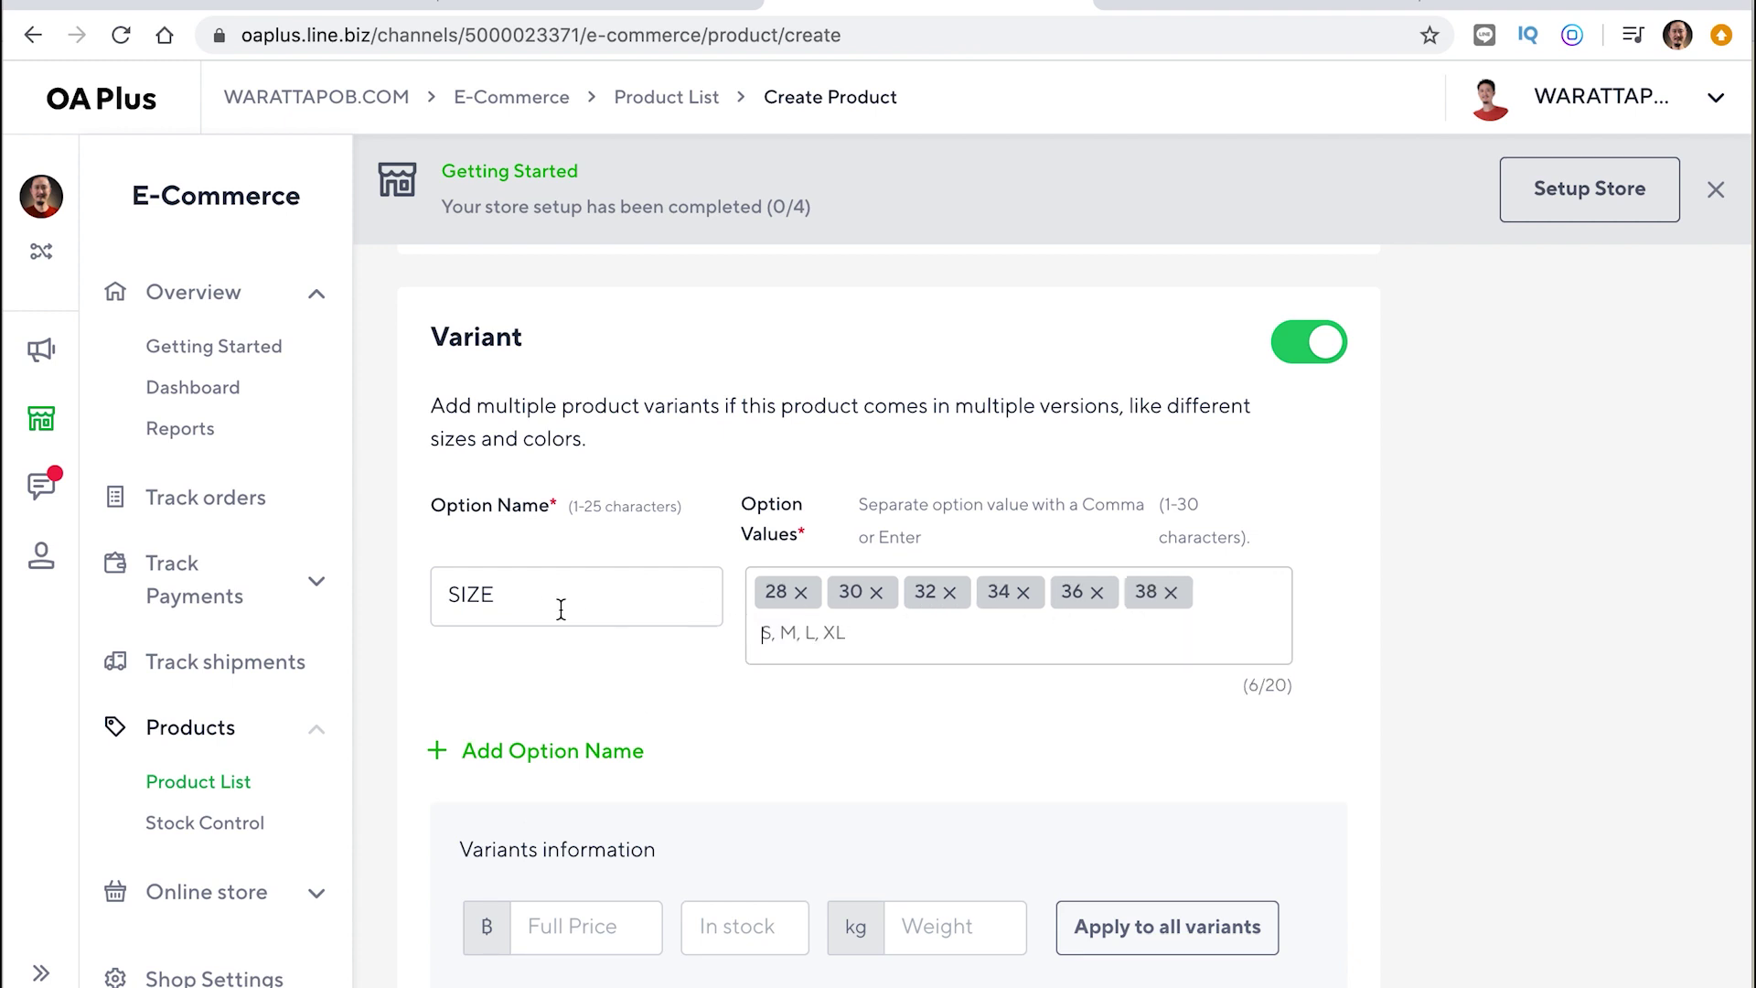
scroll(697, 712, down, 1)
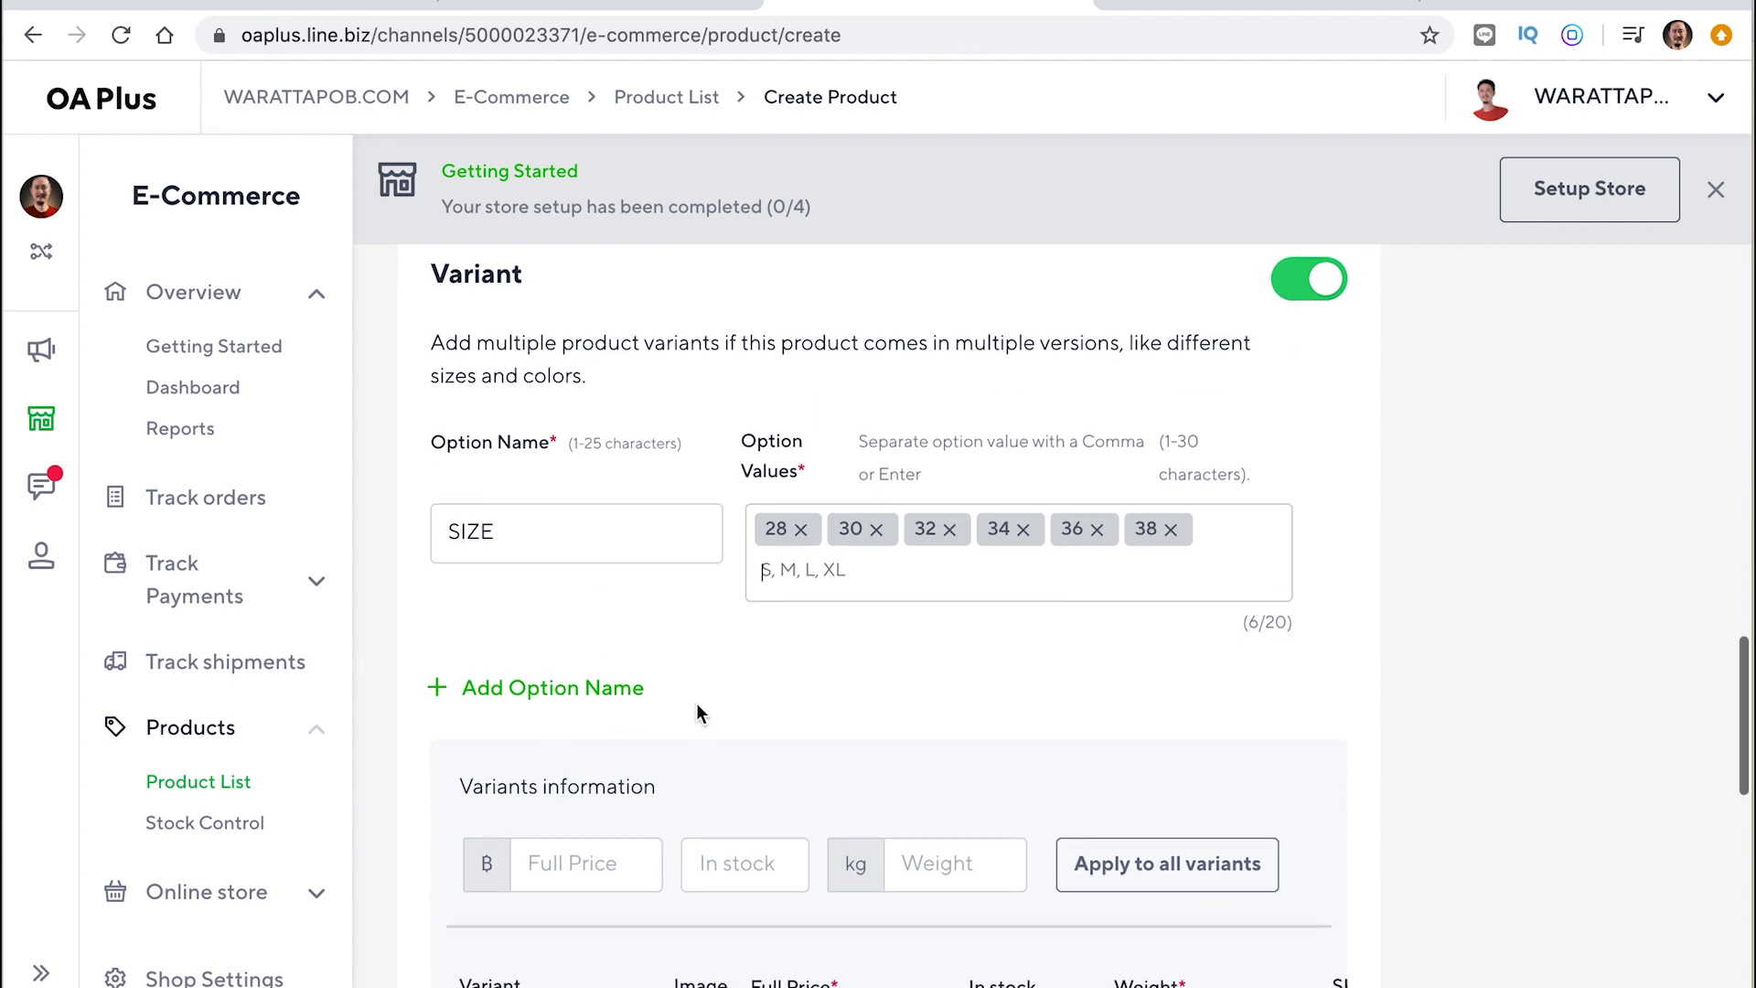
Add a second variant option named COLOR
click(588, 688)
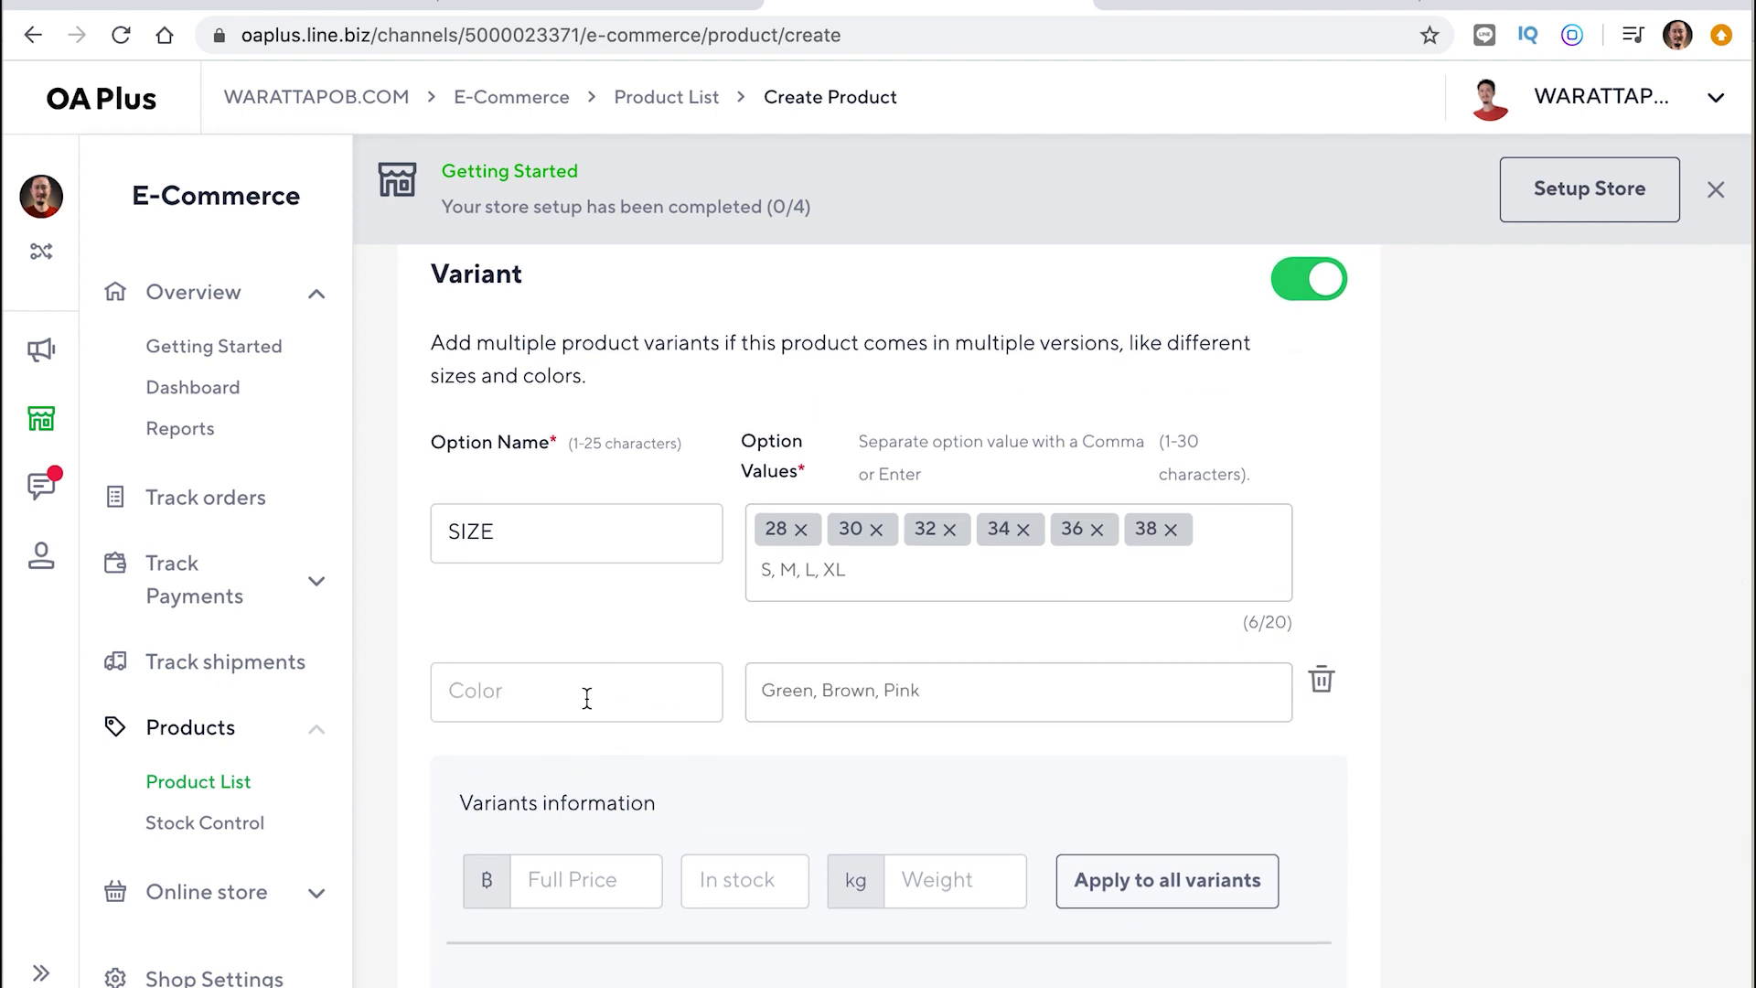
click(549, 690)
text(L)
text(LO)
key(BackSpace)
key(BackSpace)
key(BackSpace)
text(OLOR)
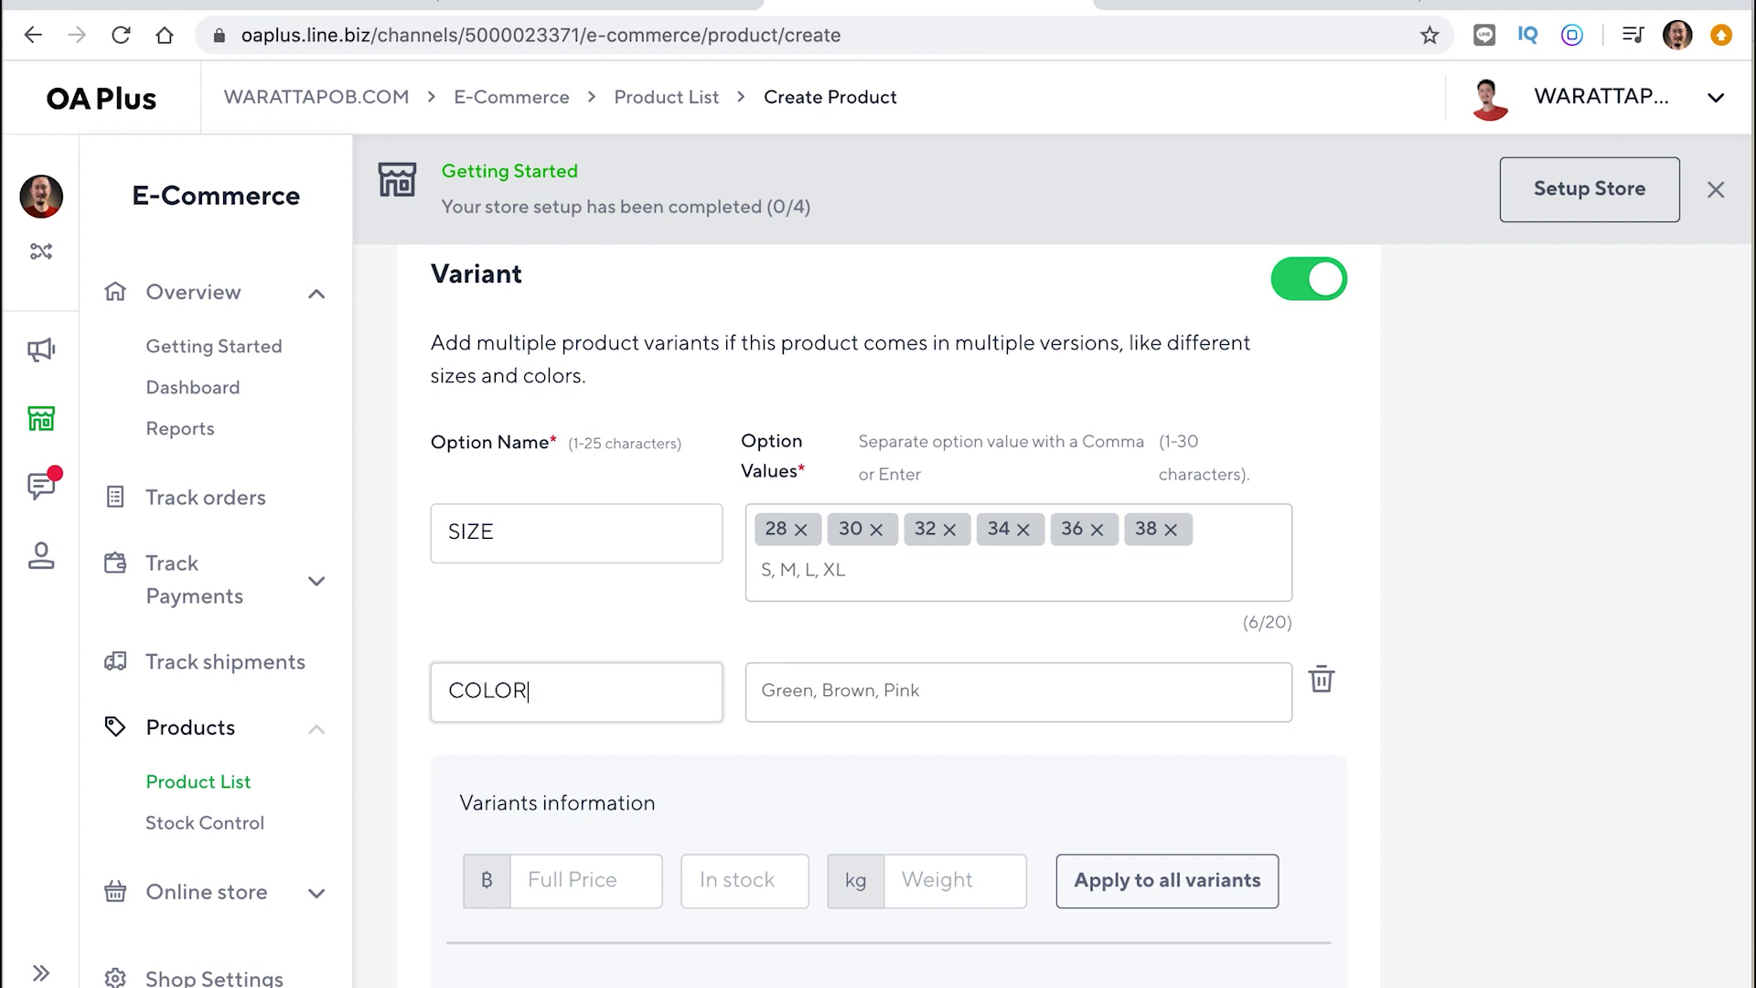
Enter COLOR values ดำ, ขาว, แดง, เทา and เหลือง
click(812, 703)
text(BLO)
key(BackSpace)
text(AC)
key(BackSpace)
key(BackSpace)
key(BackSpace)
key(BackSpace)
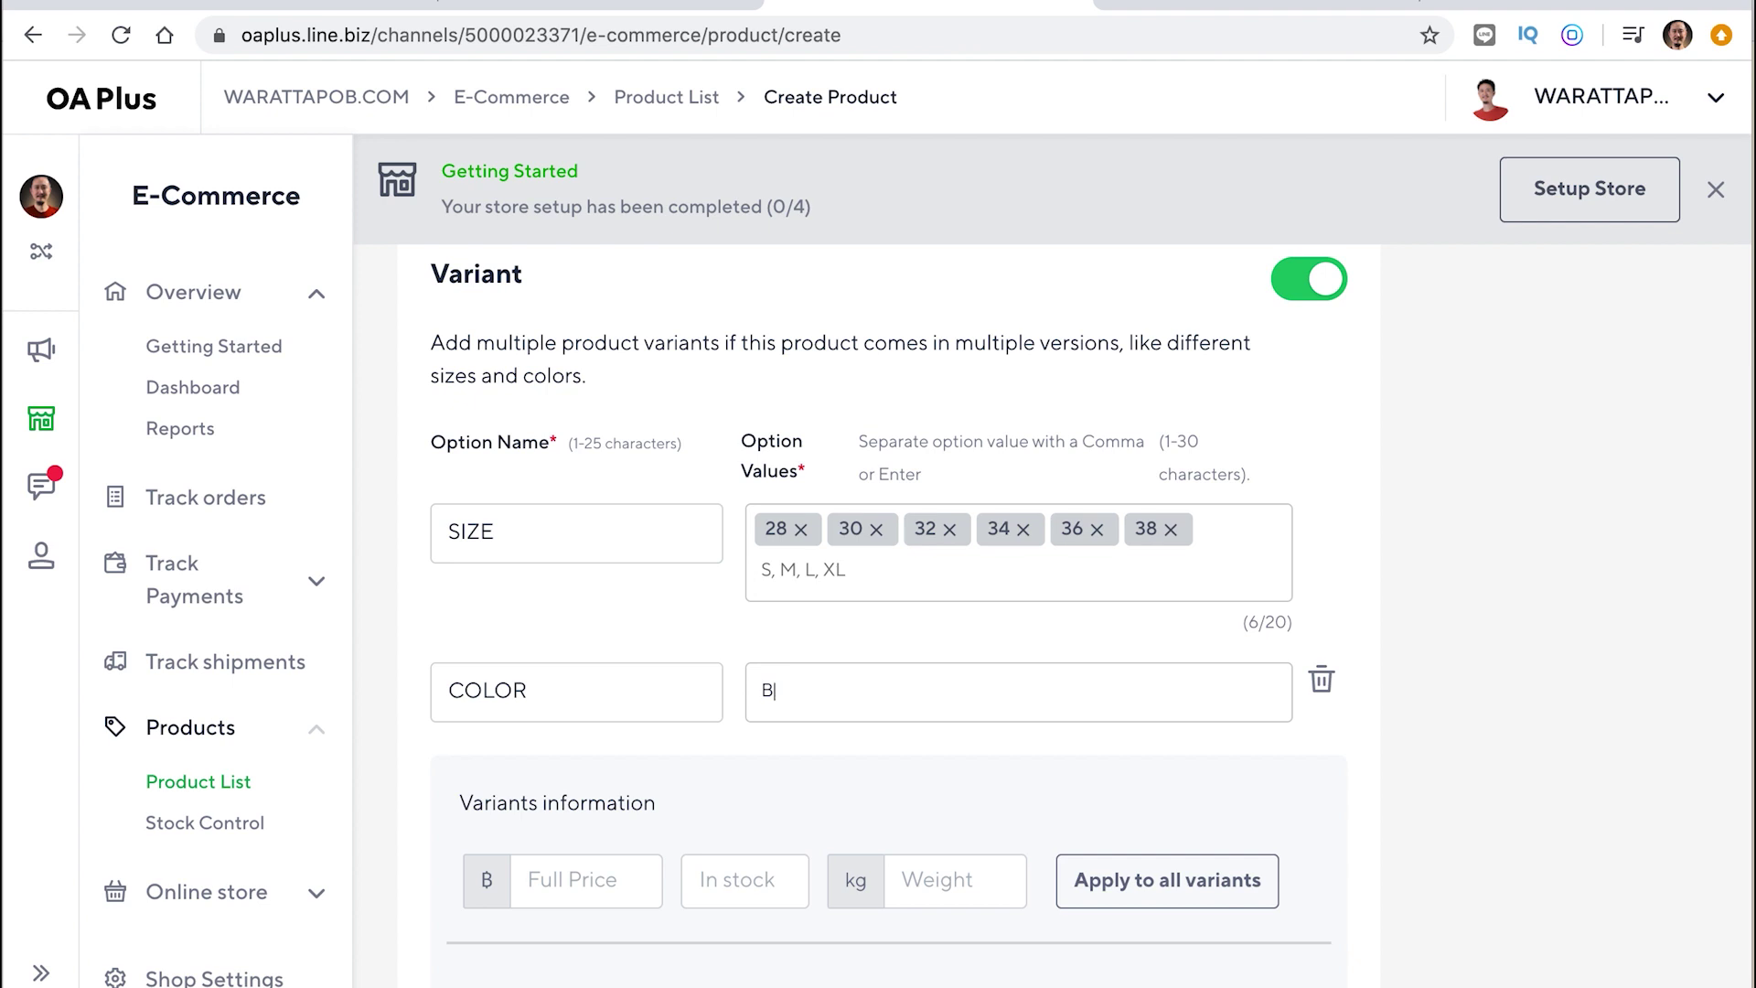
text(ดำ ข)
key(Return)
text(ขาว)
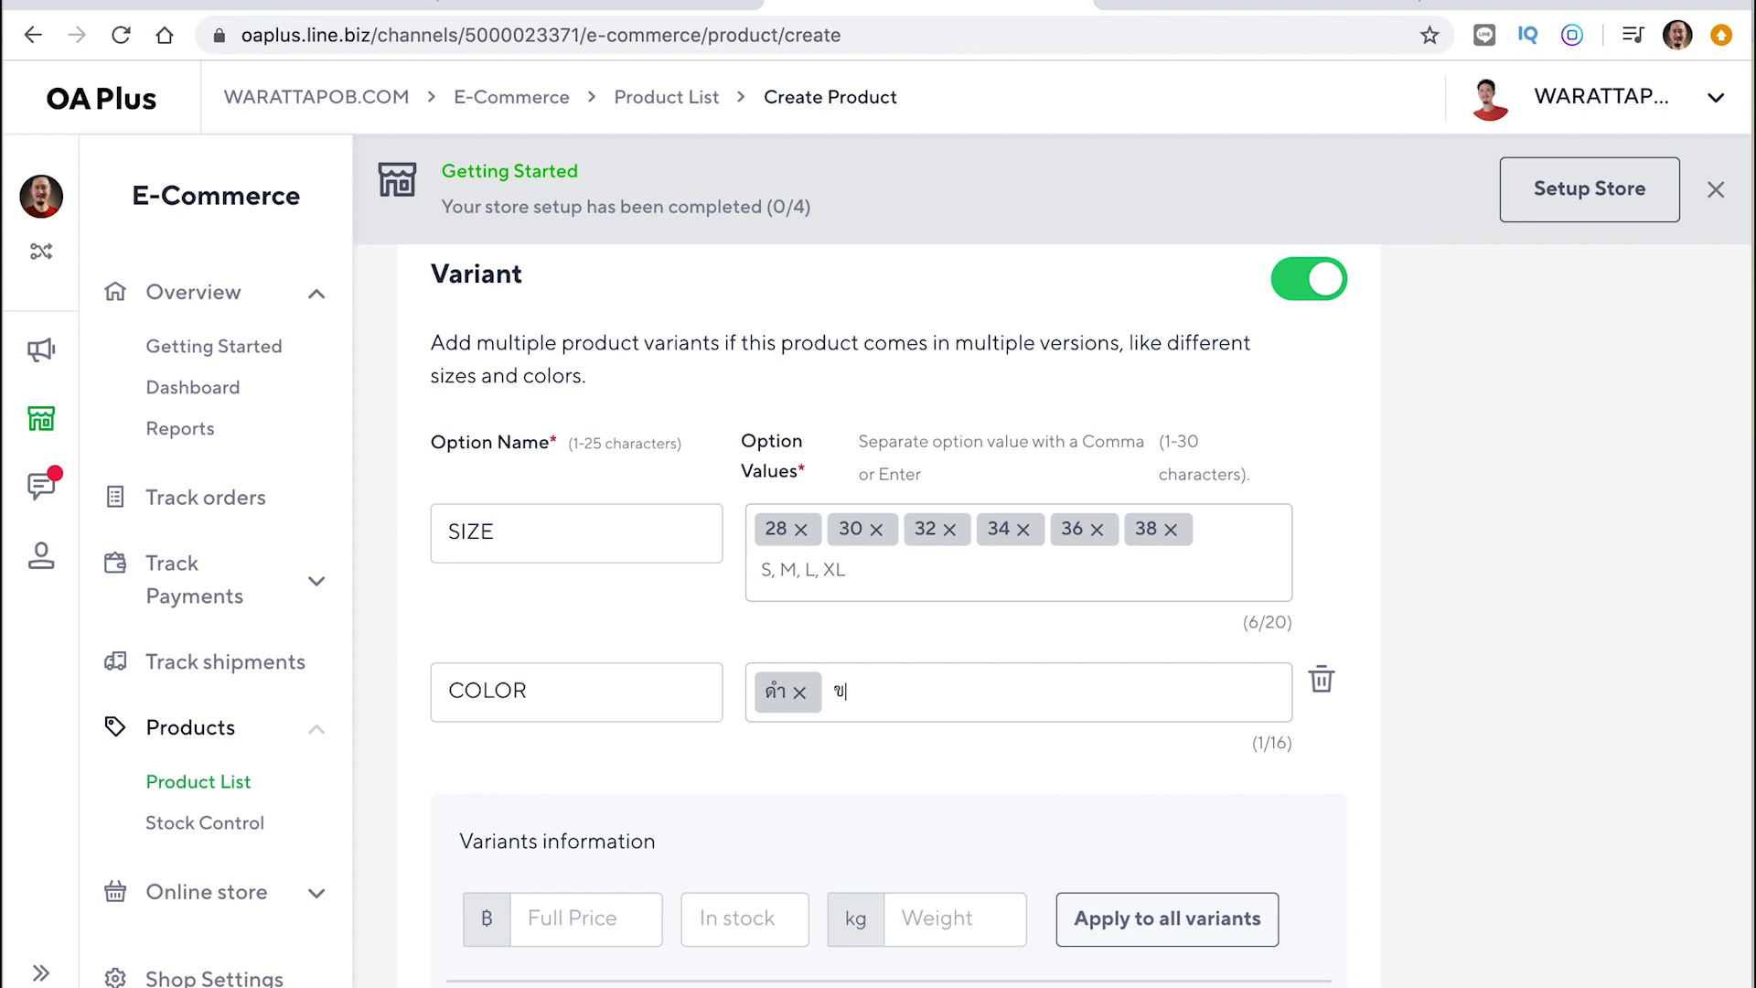
key(Return)
text(แดง)
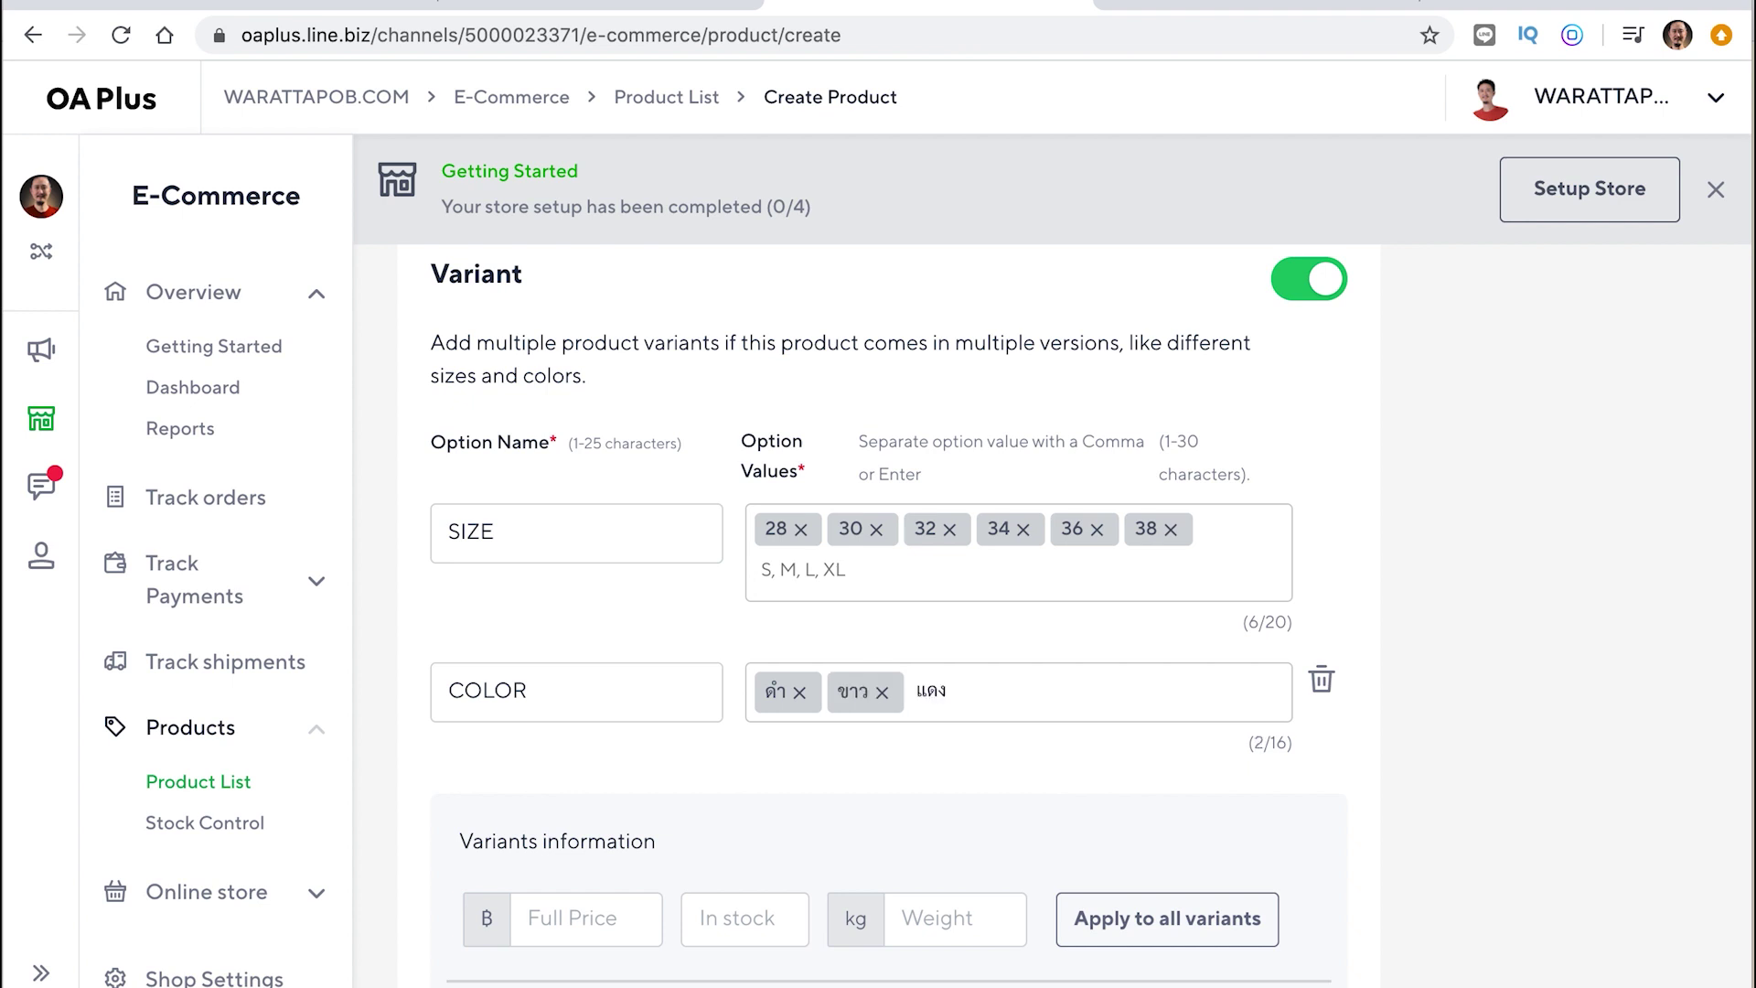
key(Return)
scroll(1097, 629, up, 8)
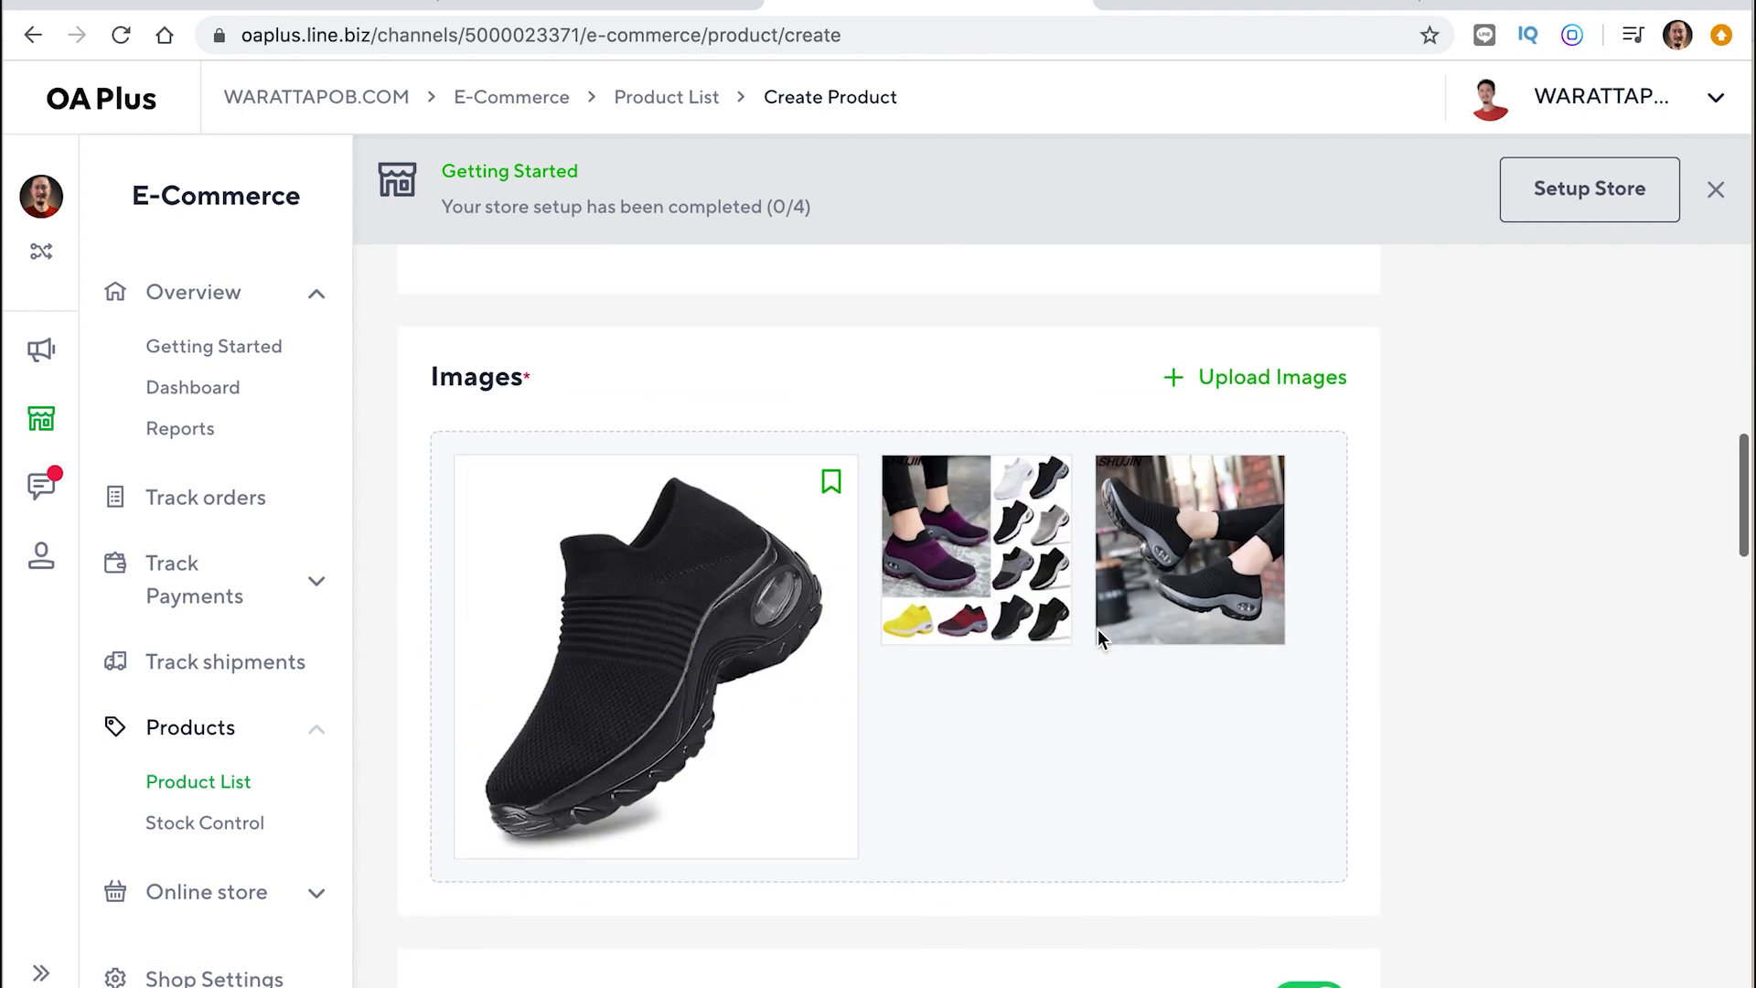
scroll(1072, 731, down, 6)
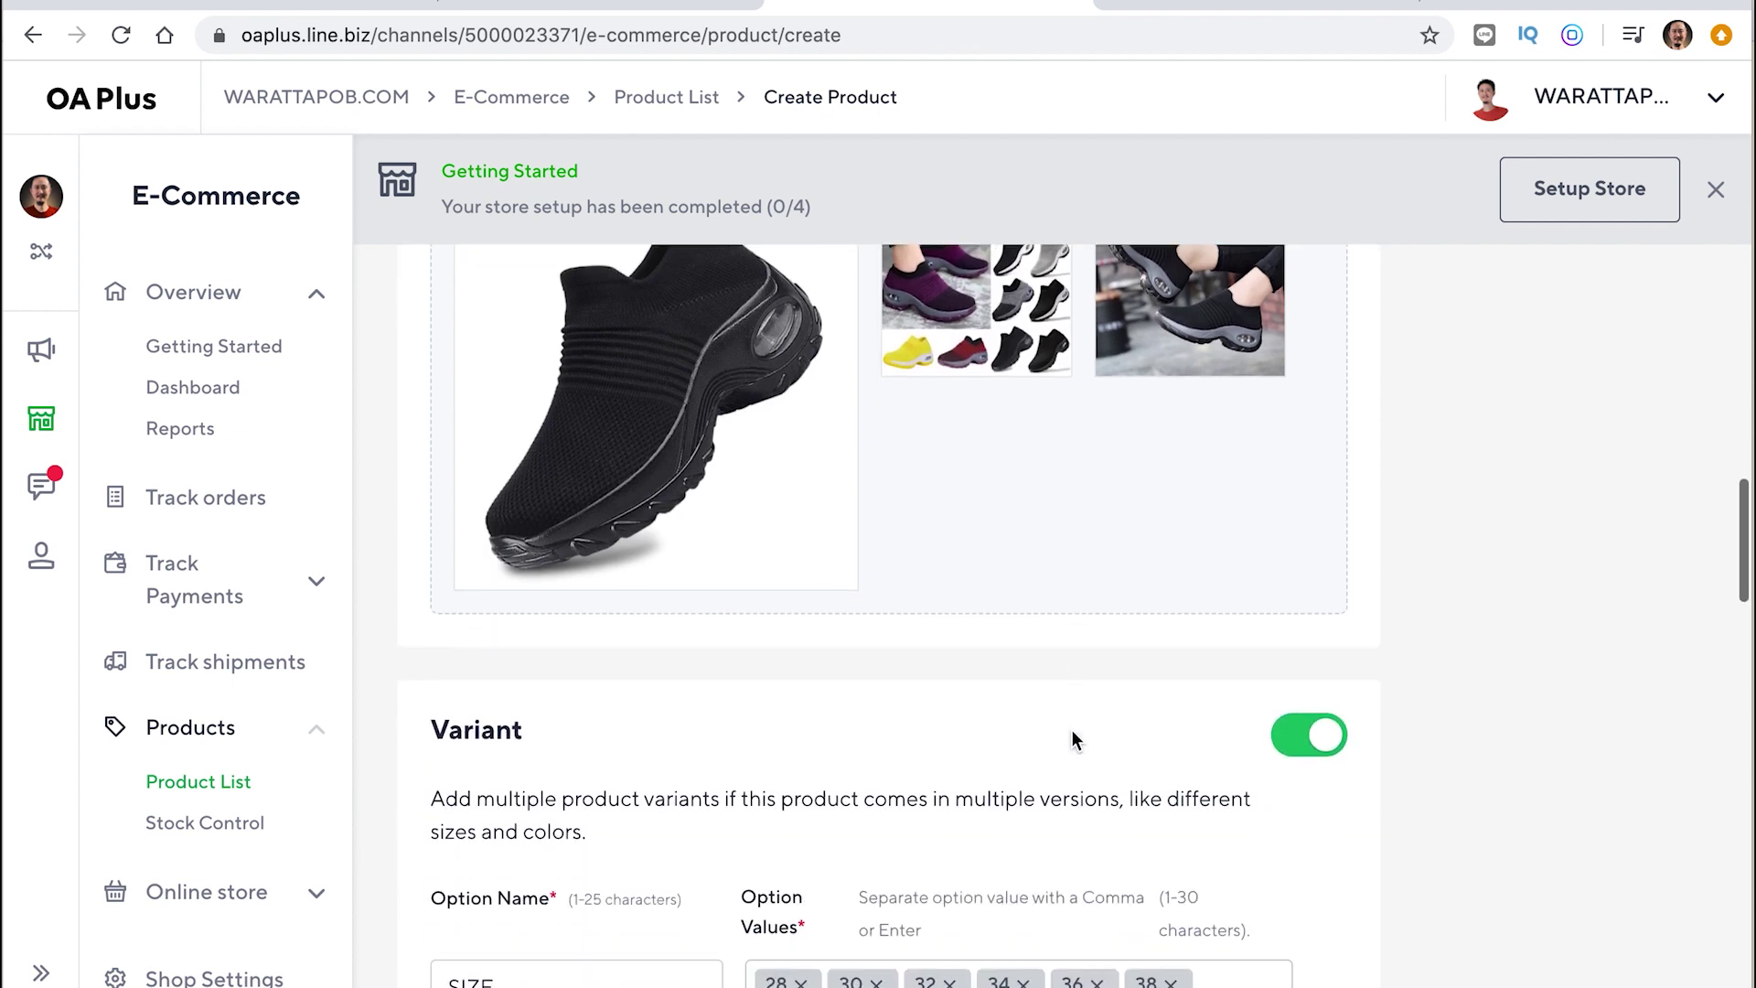
text(เทา)
key(Return)
text(เหลือง)
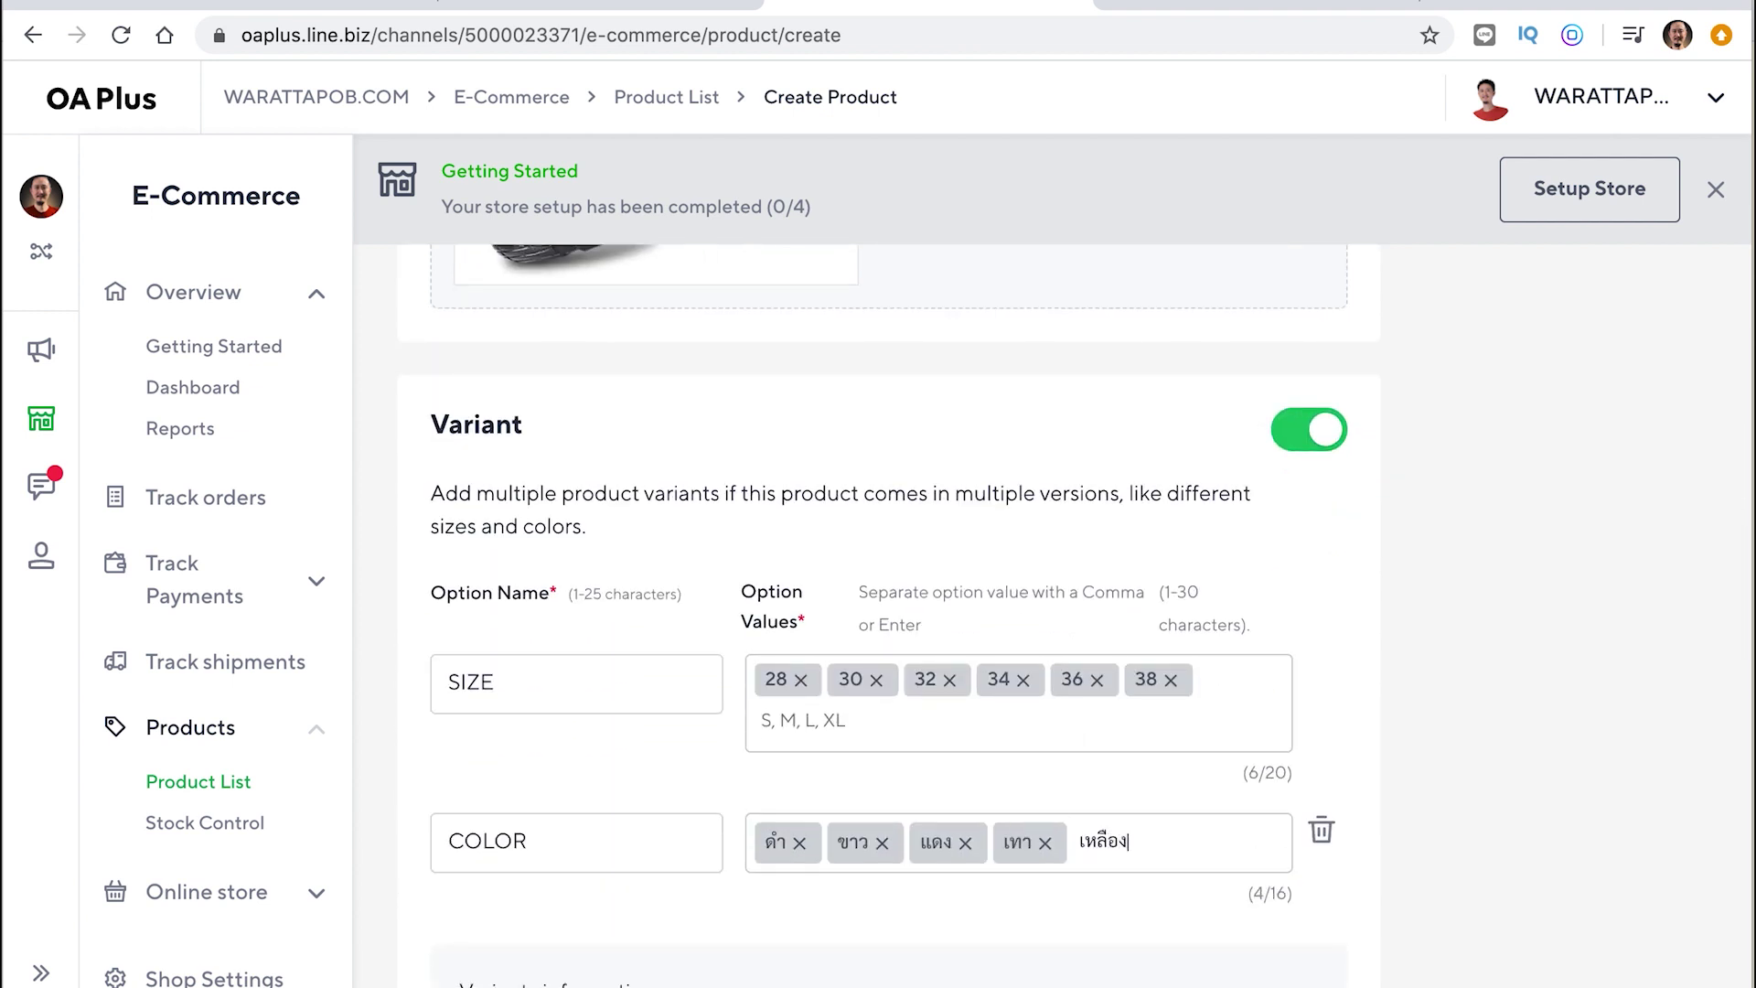
key(Return)
scroll(1389, 787, down, 3)
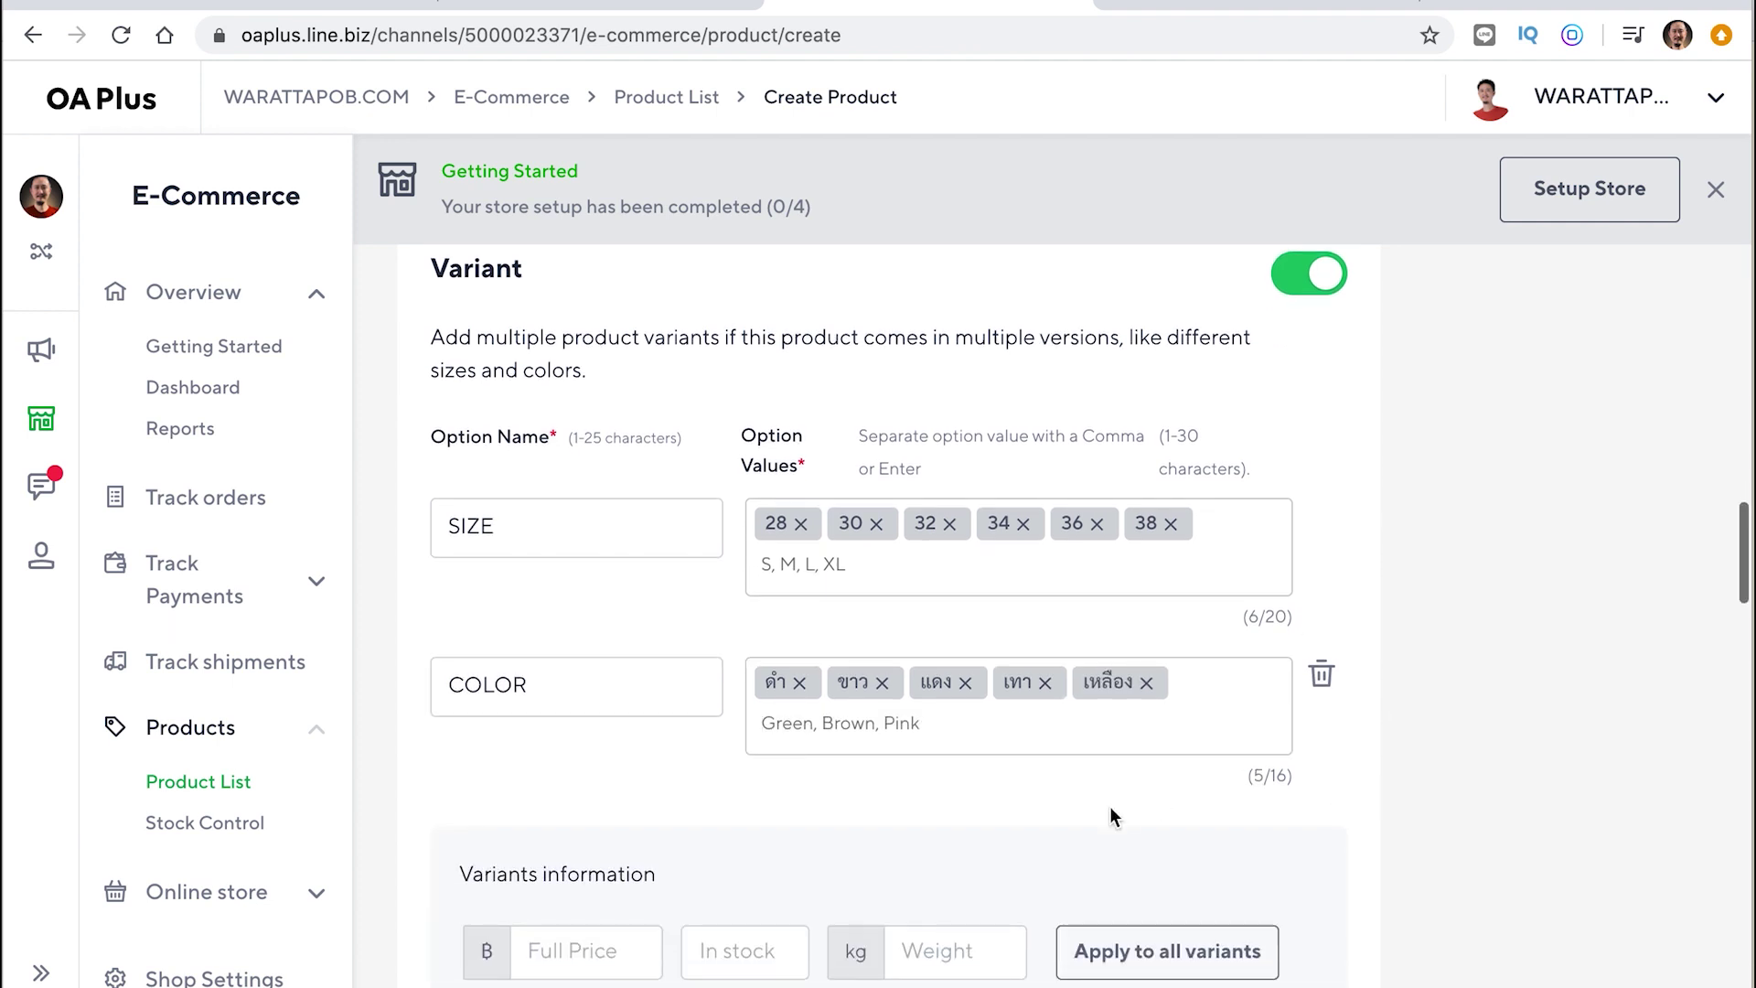
Review the generated variants and remove colour values เหลือง, เทา and แดง
scroll(1111, 805, down, 2)
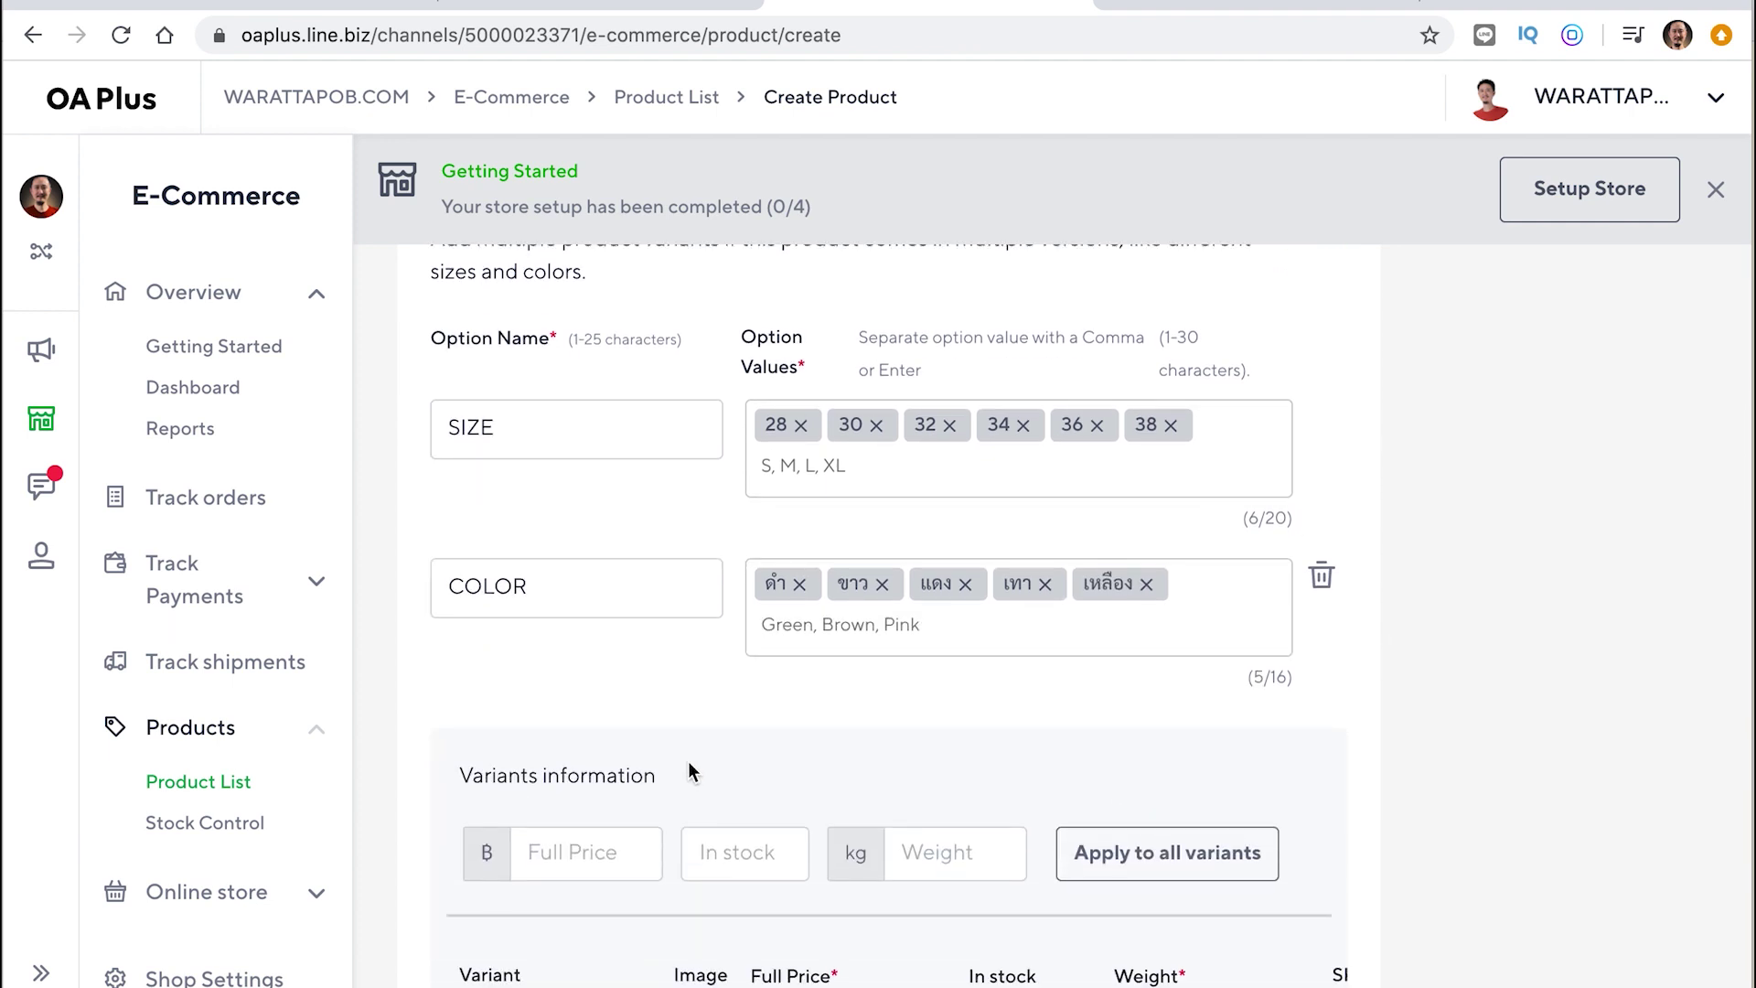
scroll(688, 771, down, 1)
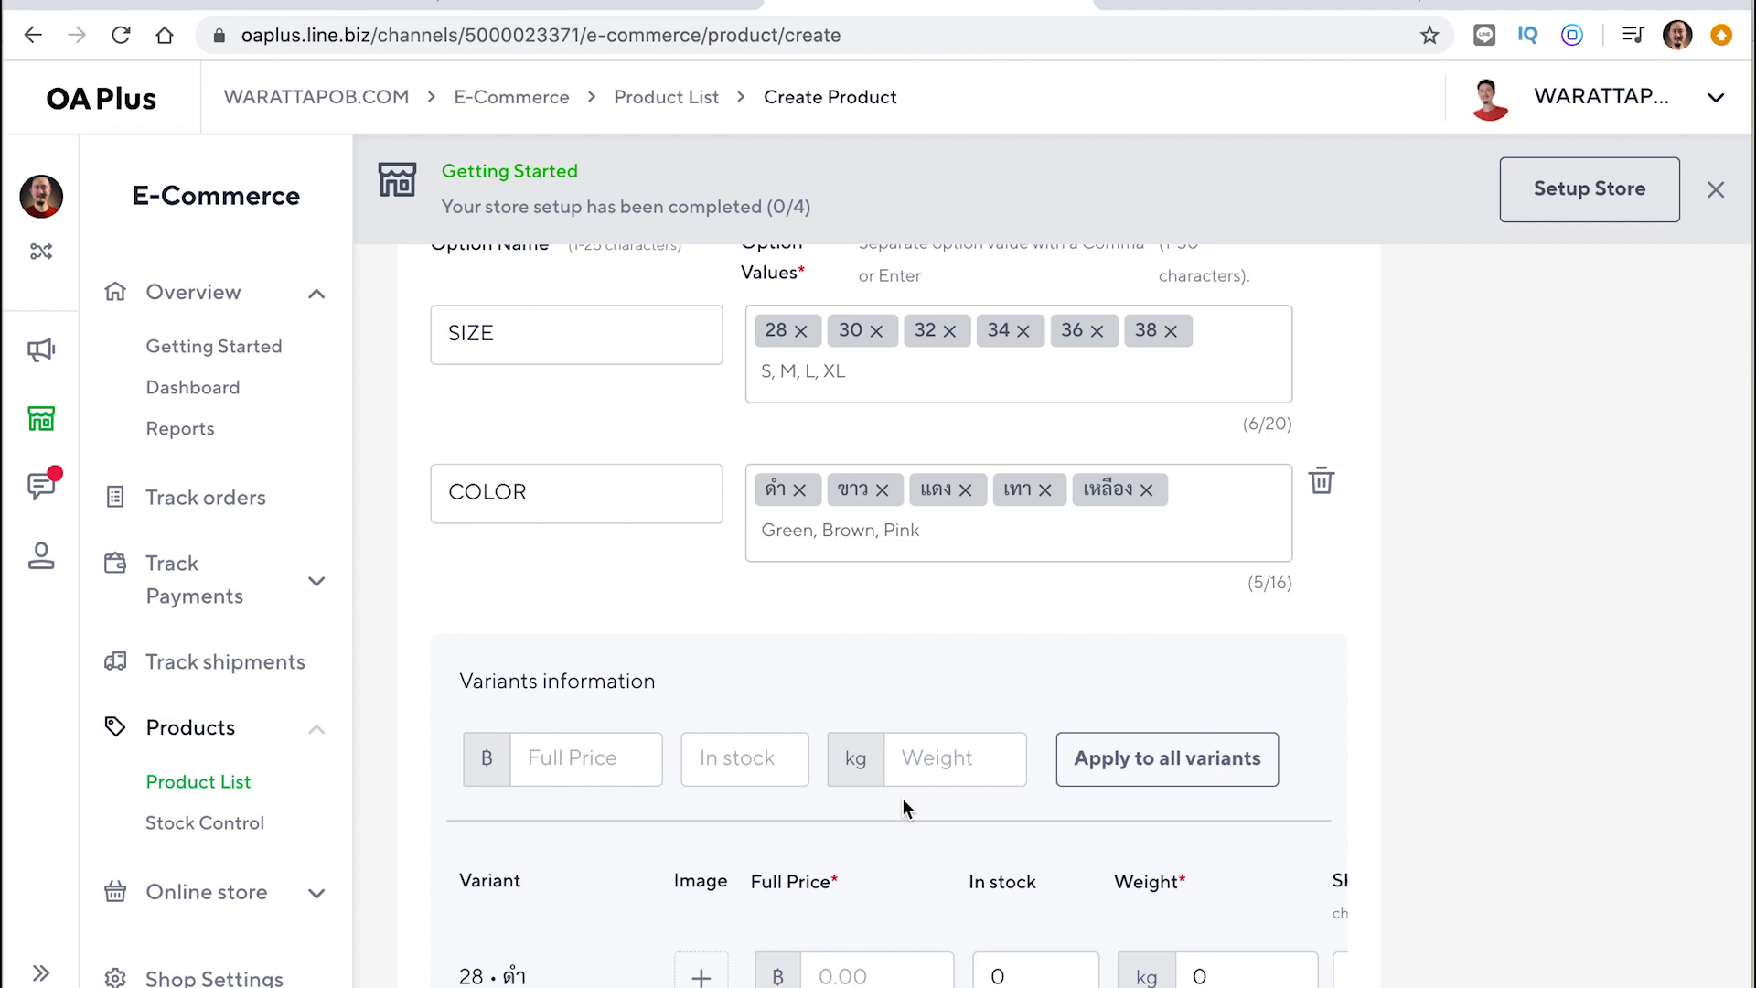
scroll(731, 794, down, 4)
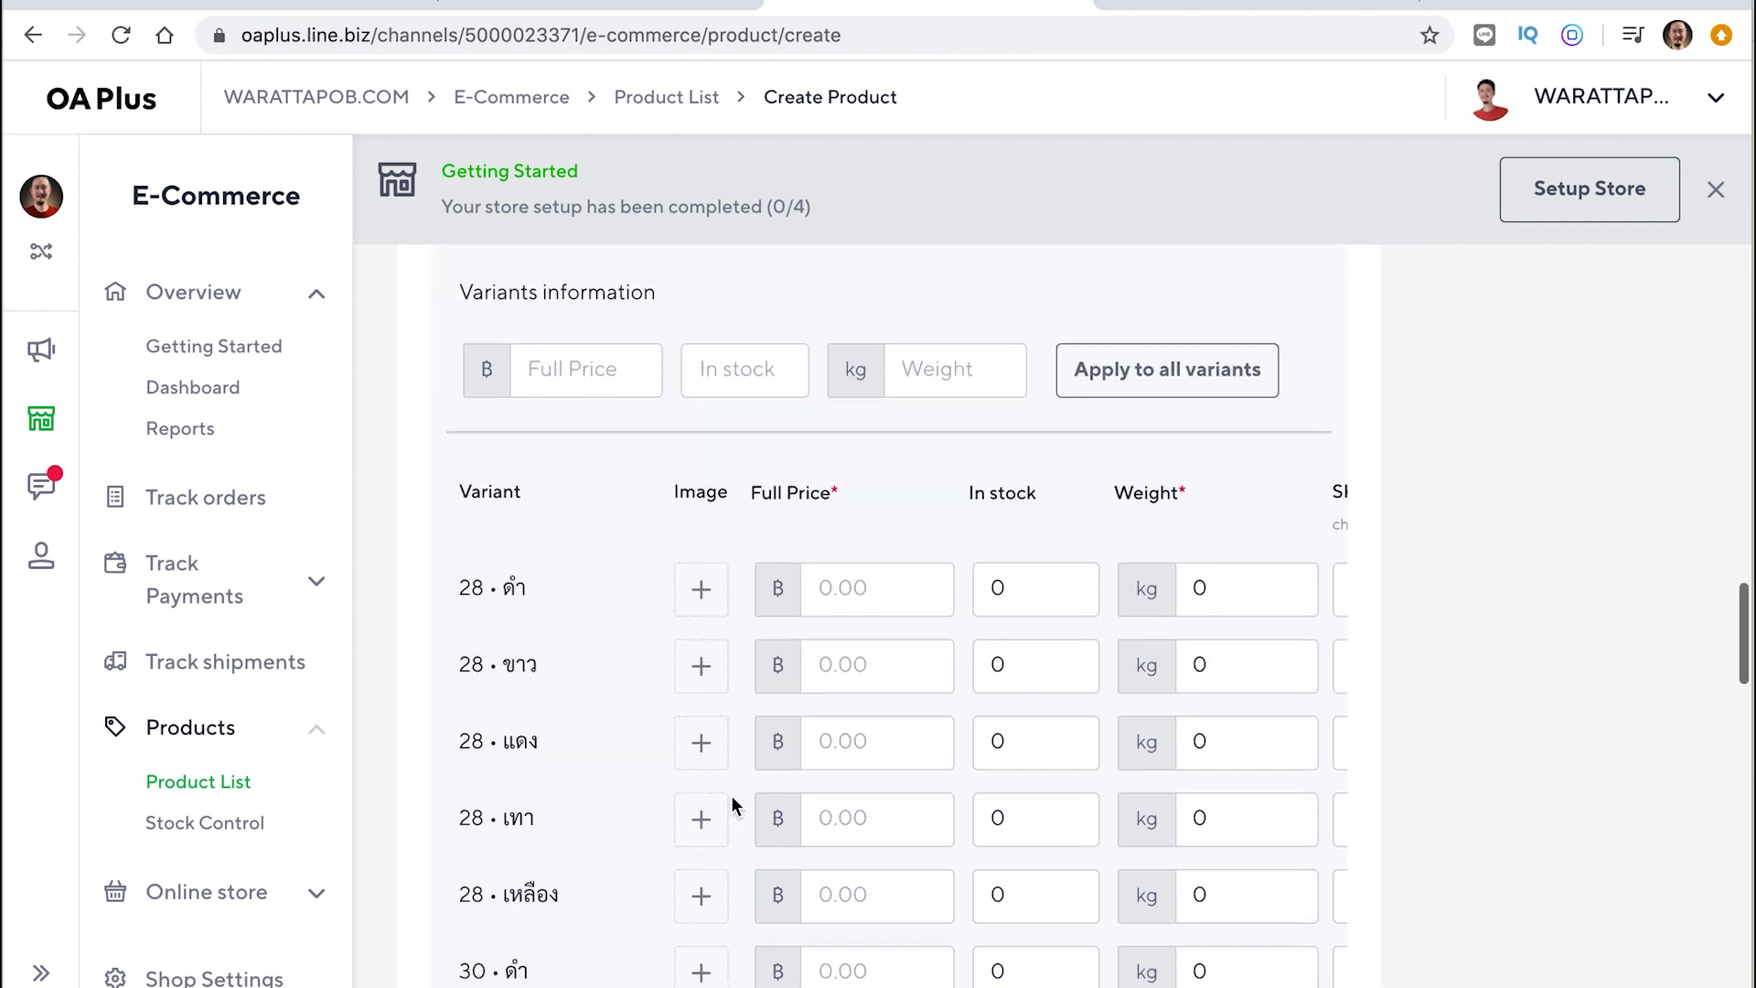
scroll(732, 794, down, 6)
scroll(732, 794, down, 4)
scroll(732, 794, up, 10)
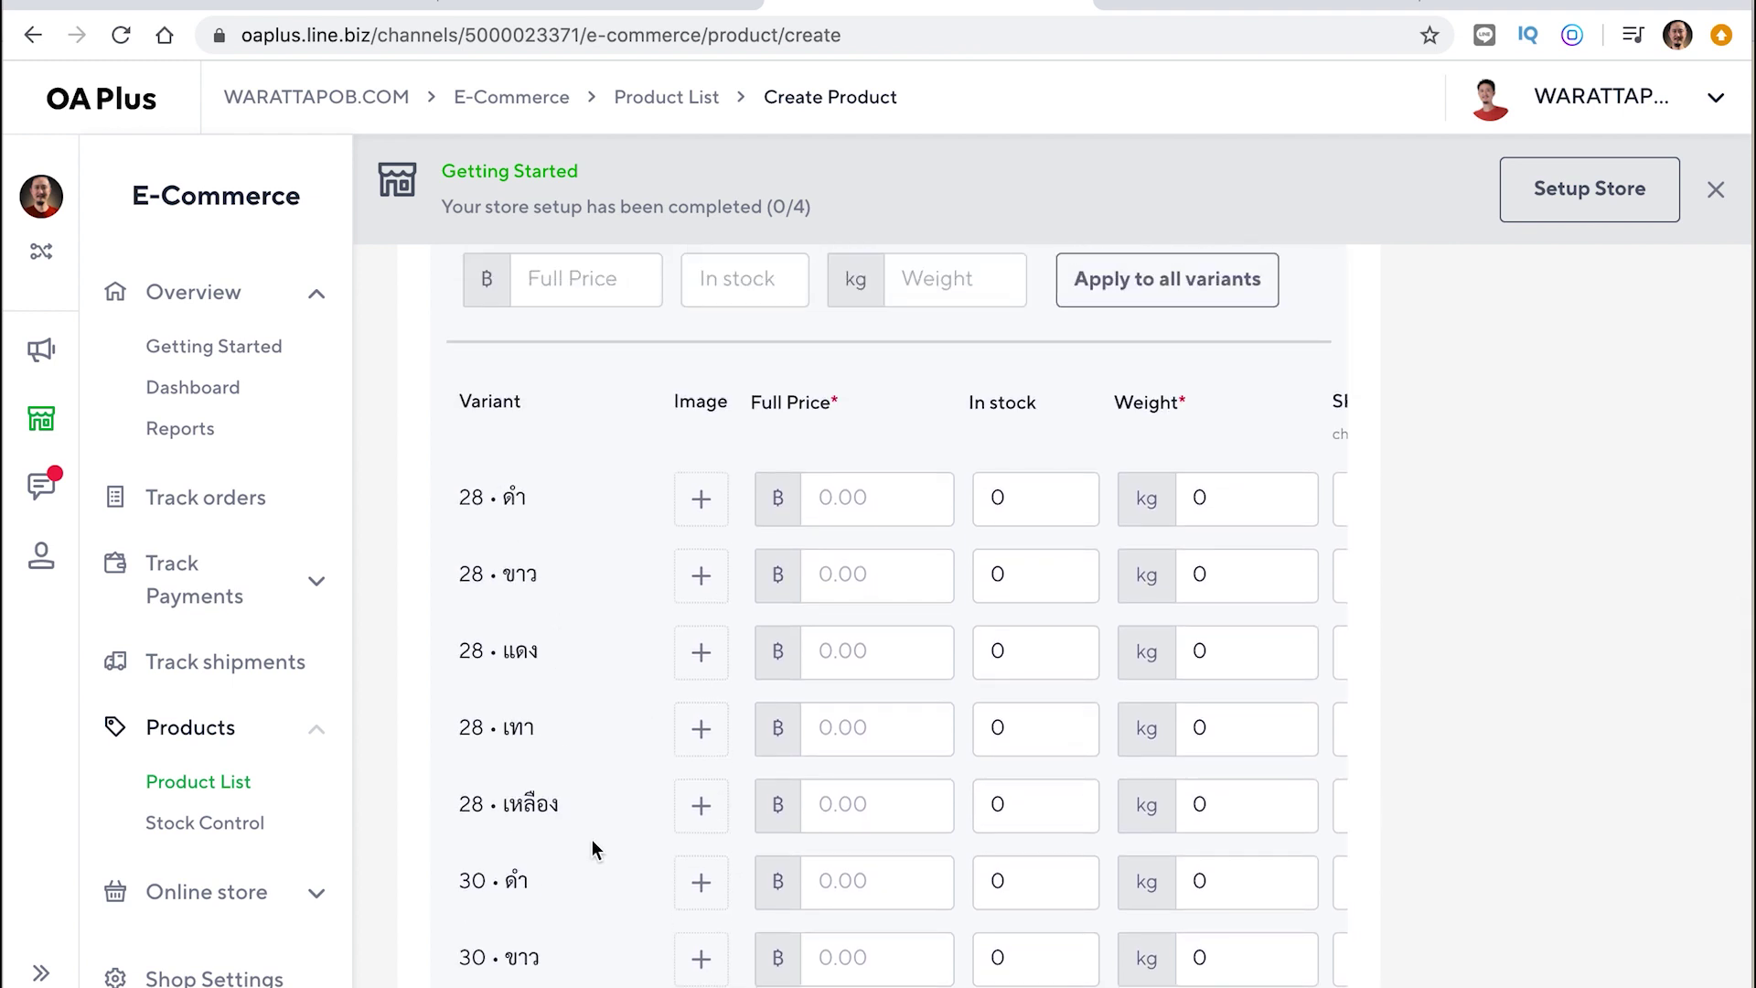
scroll(591, 840, down, 3)
scroll(549, 773, down, 1)
scroll(555, 798, up, 12)
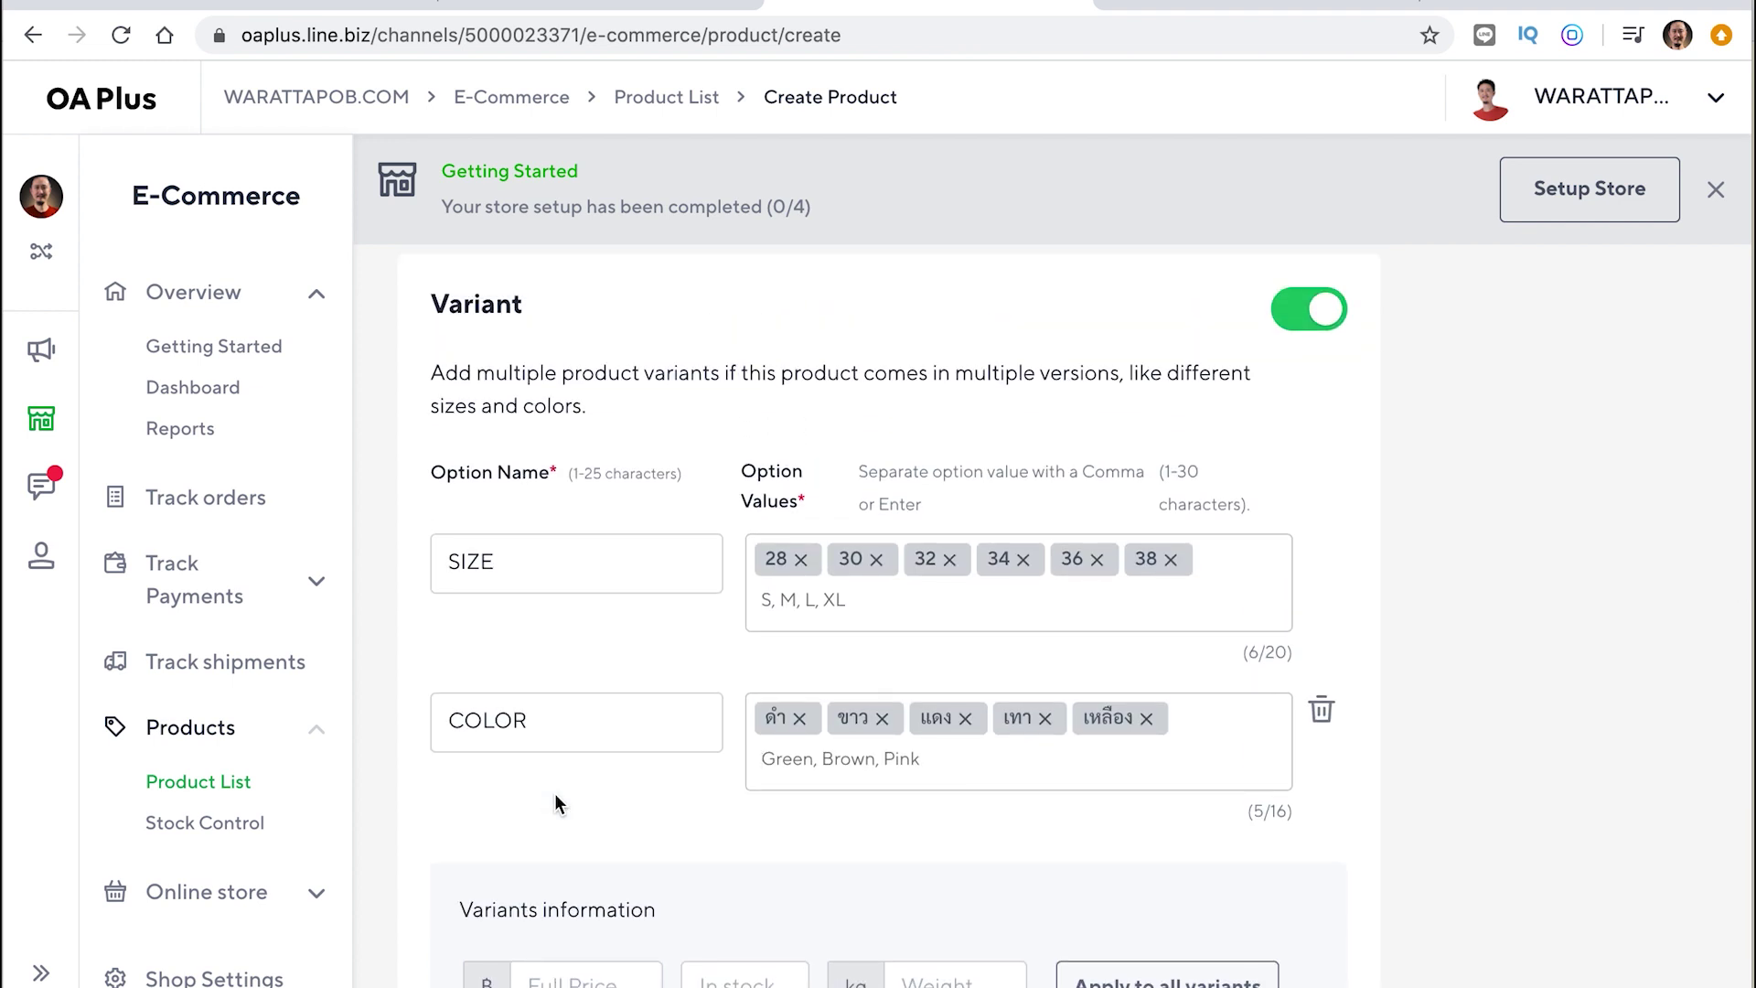
click(1146, 718)
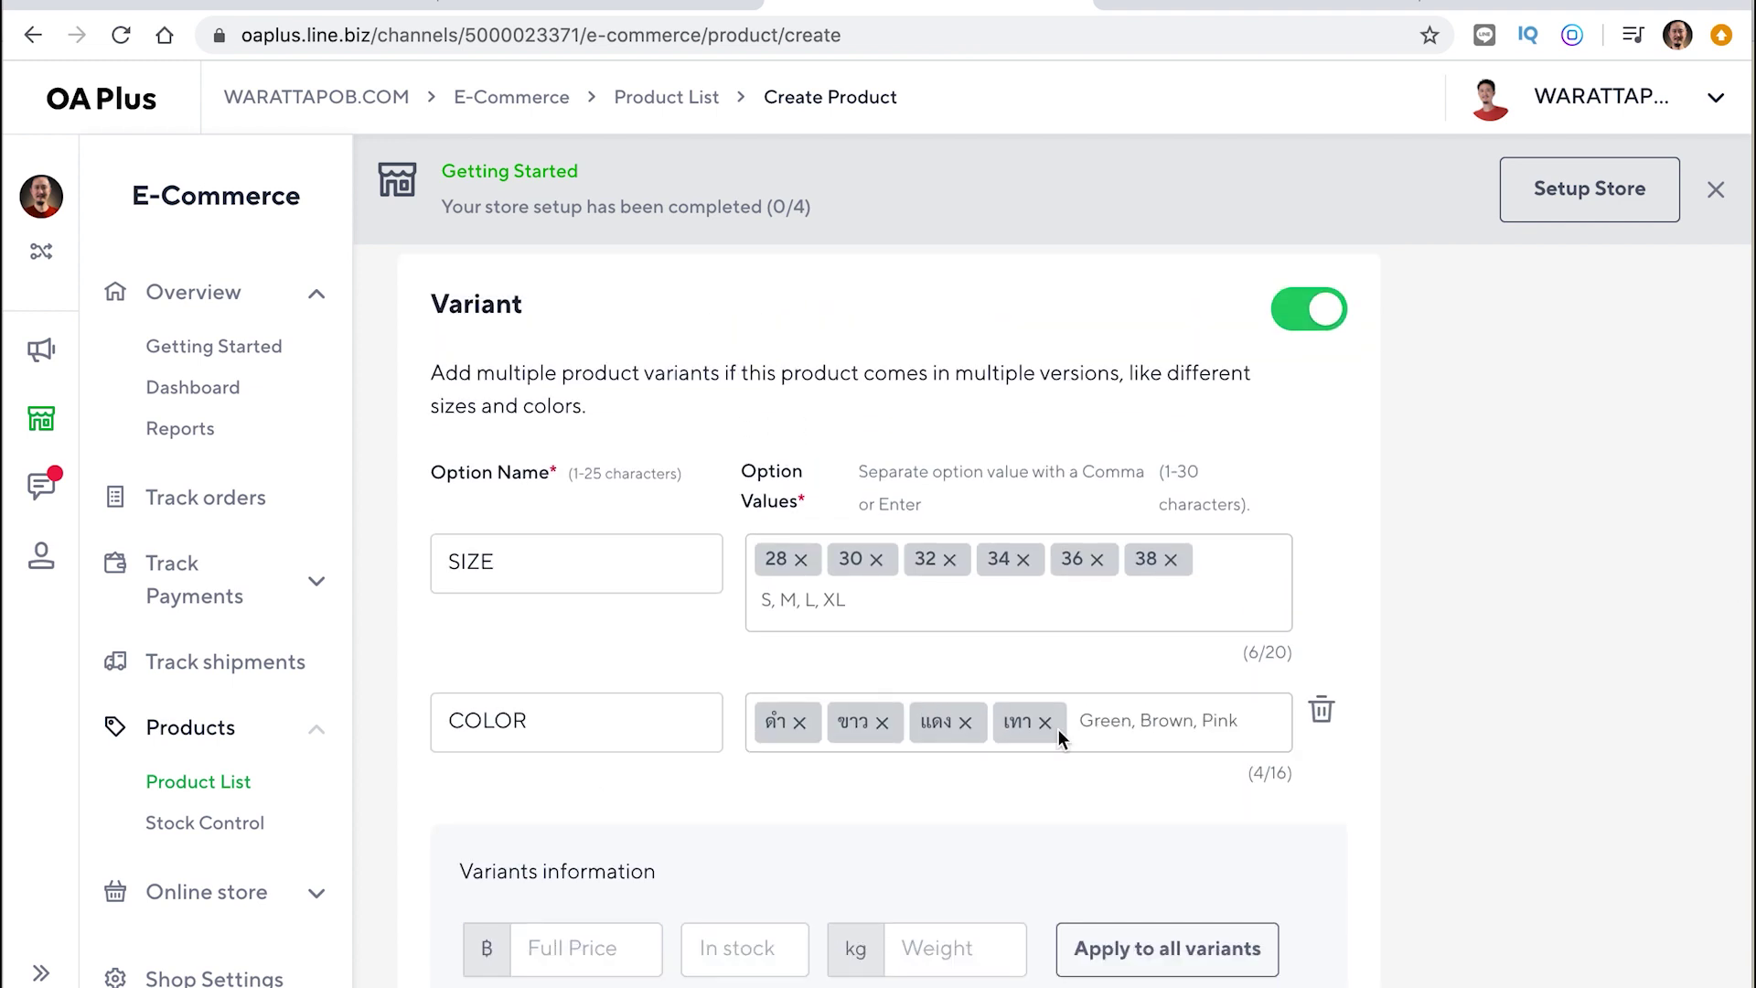
click(1046, 722)
click(965, 723)
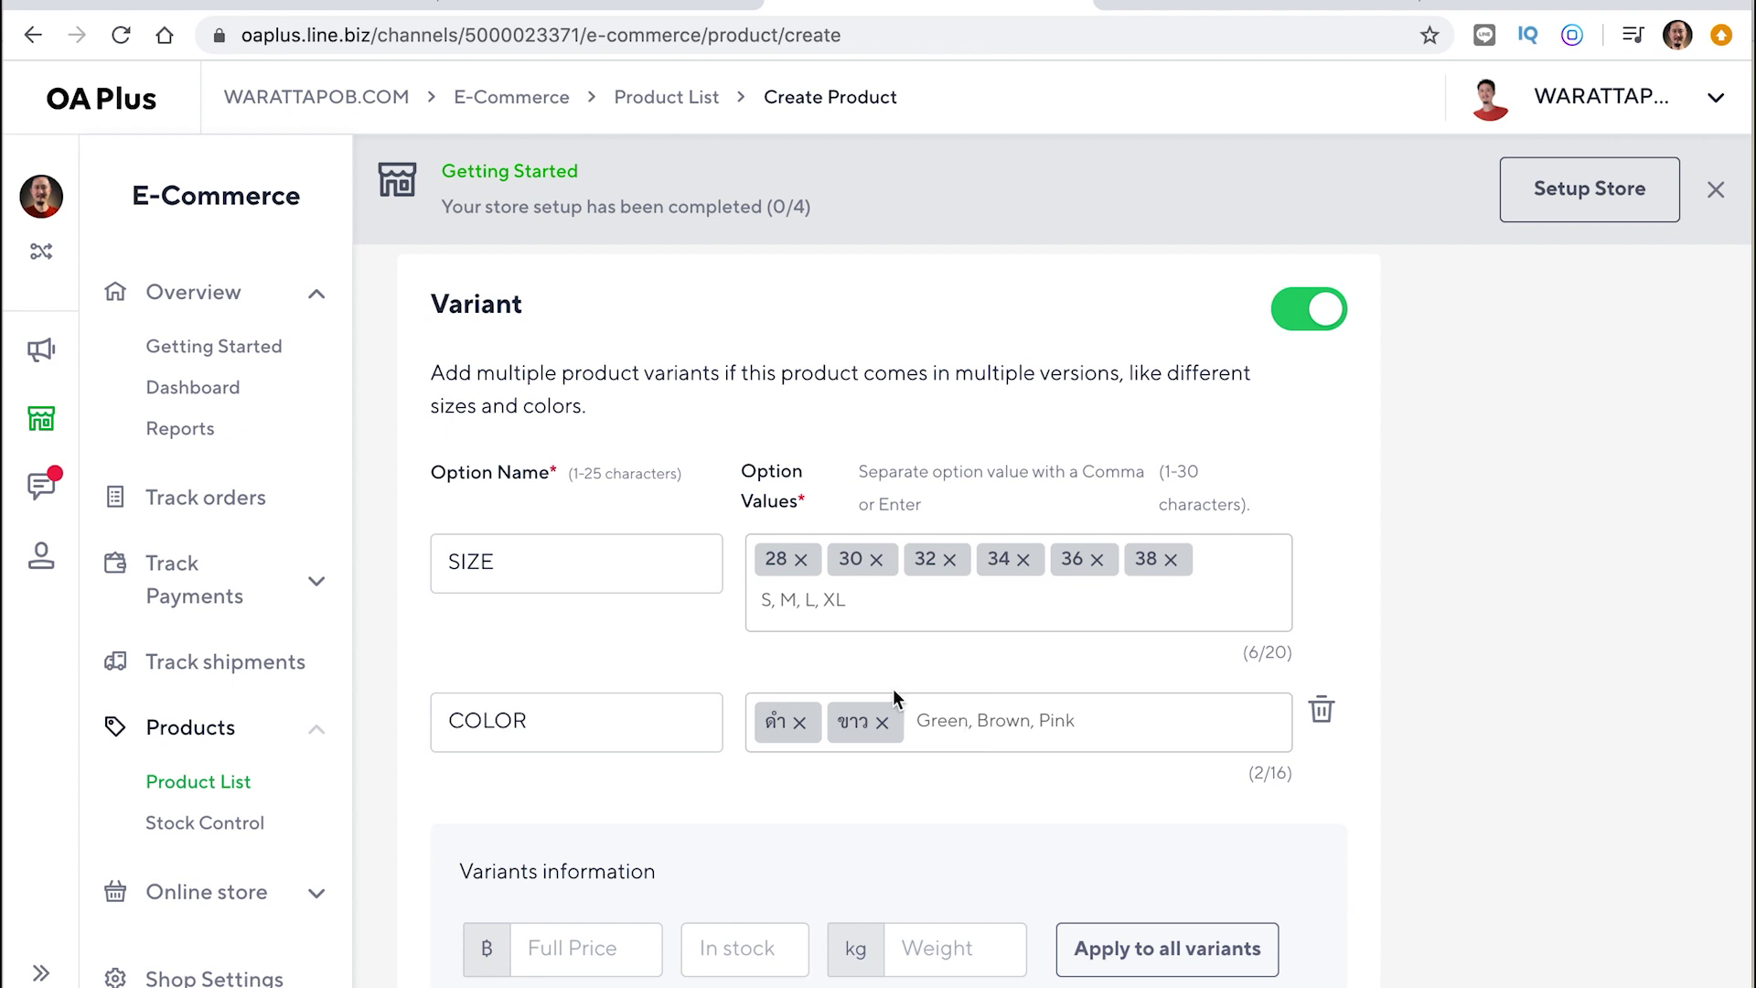
Remove sizes 38, 36, 34 and 32, keeping only 28 and 30
click(1171, 559)
click(1097, 562)
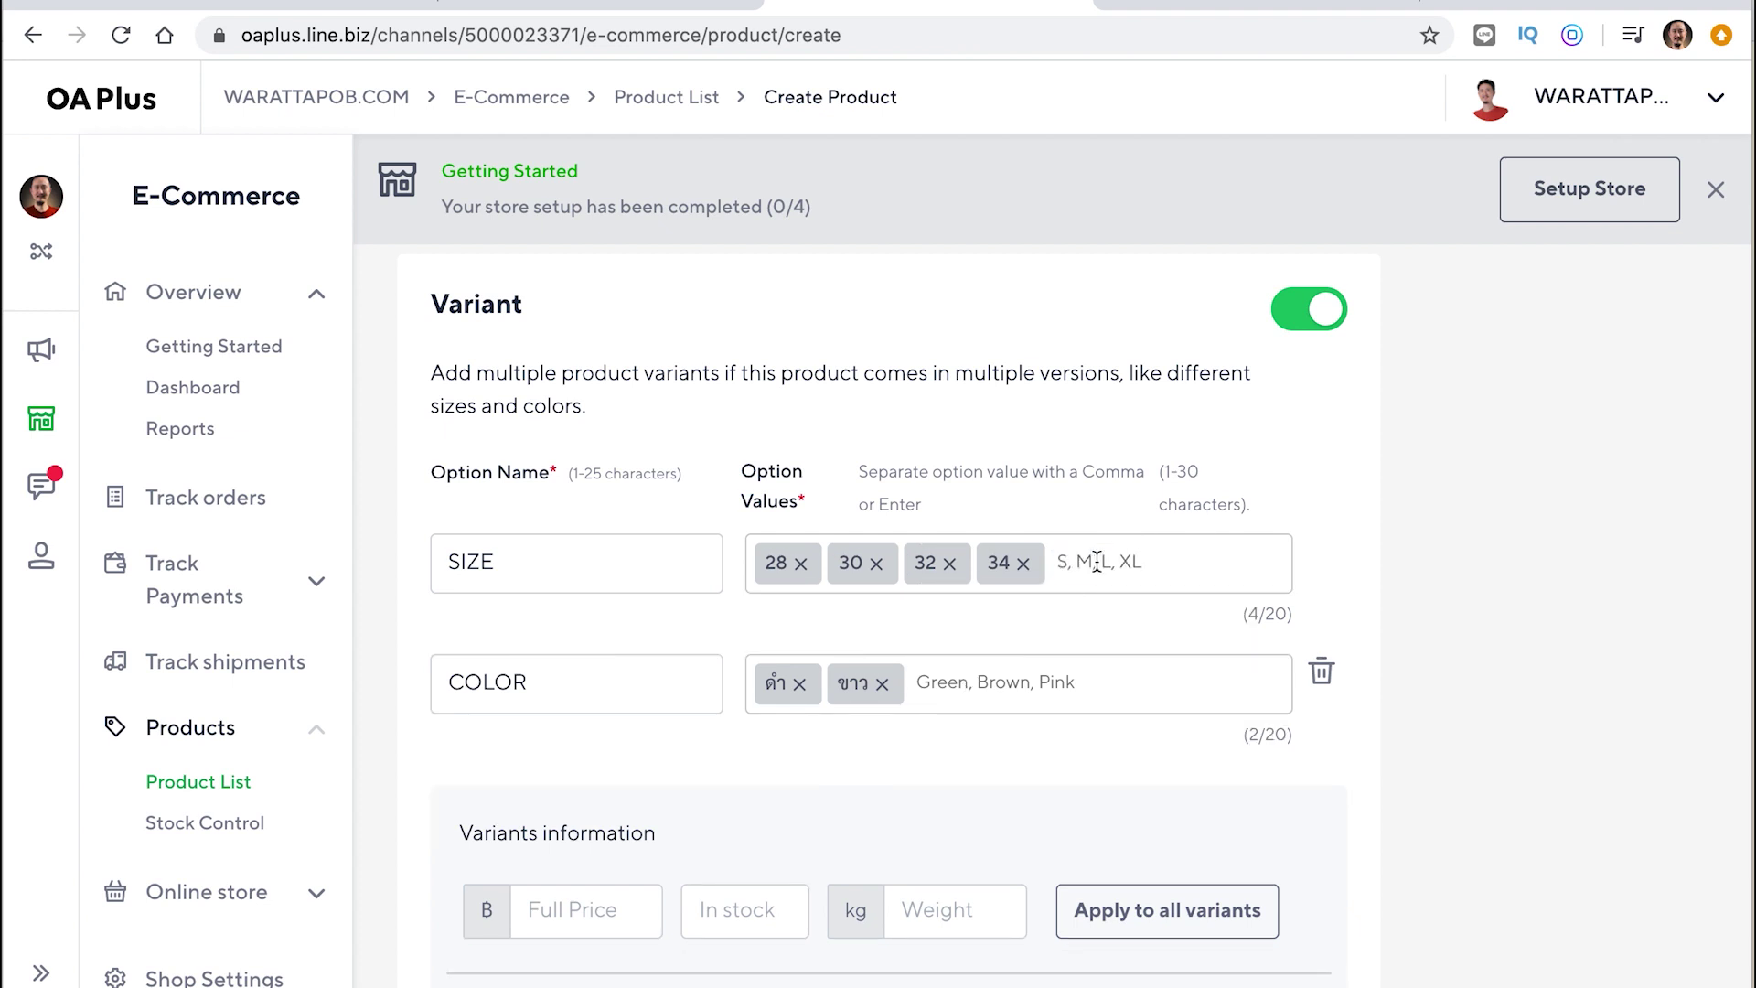
click(1026, 565)
click(950, 563)
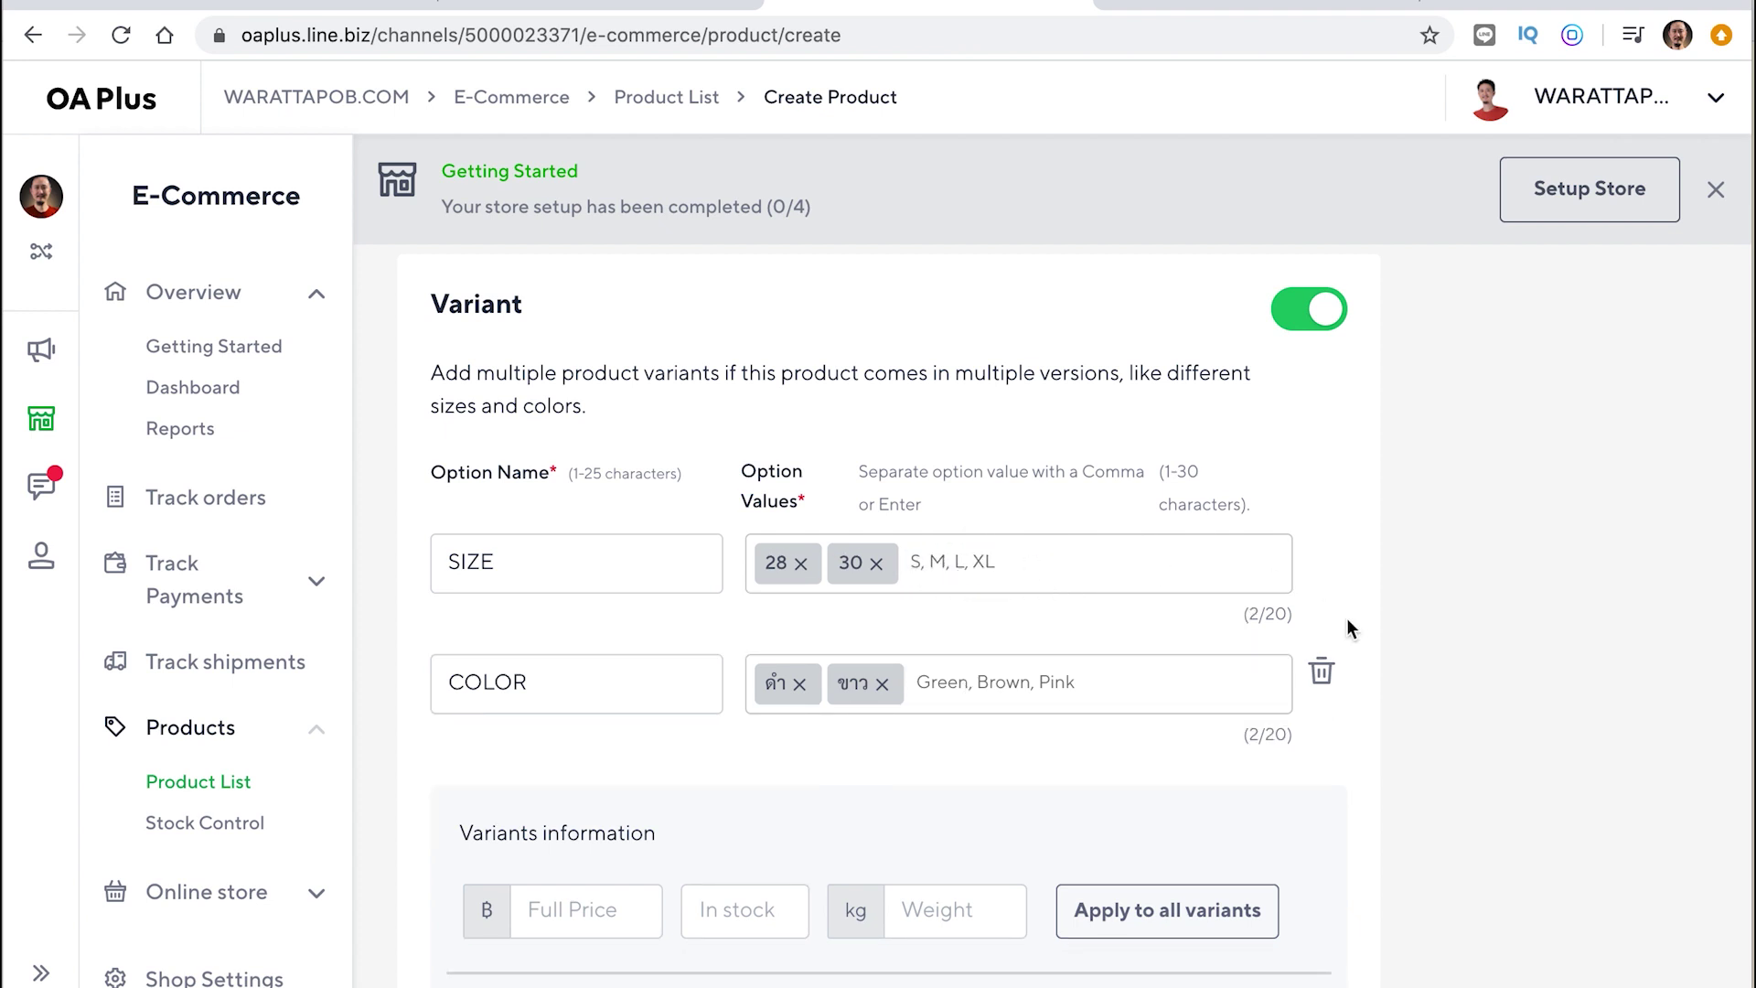
scroll(1349, 622, down, 2)
Give the 28 • ดำ variant price 399, stock 5, weight 0.8 and SKU SHOE
scroll(1346, 617, down, 3)
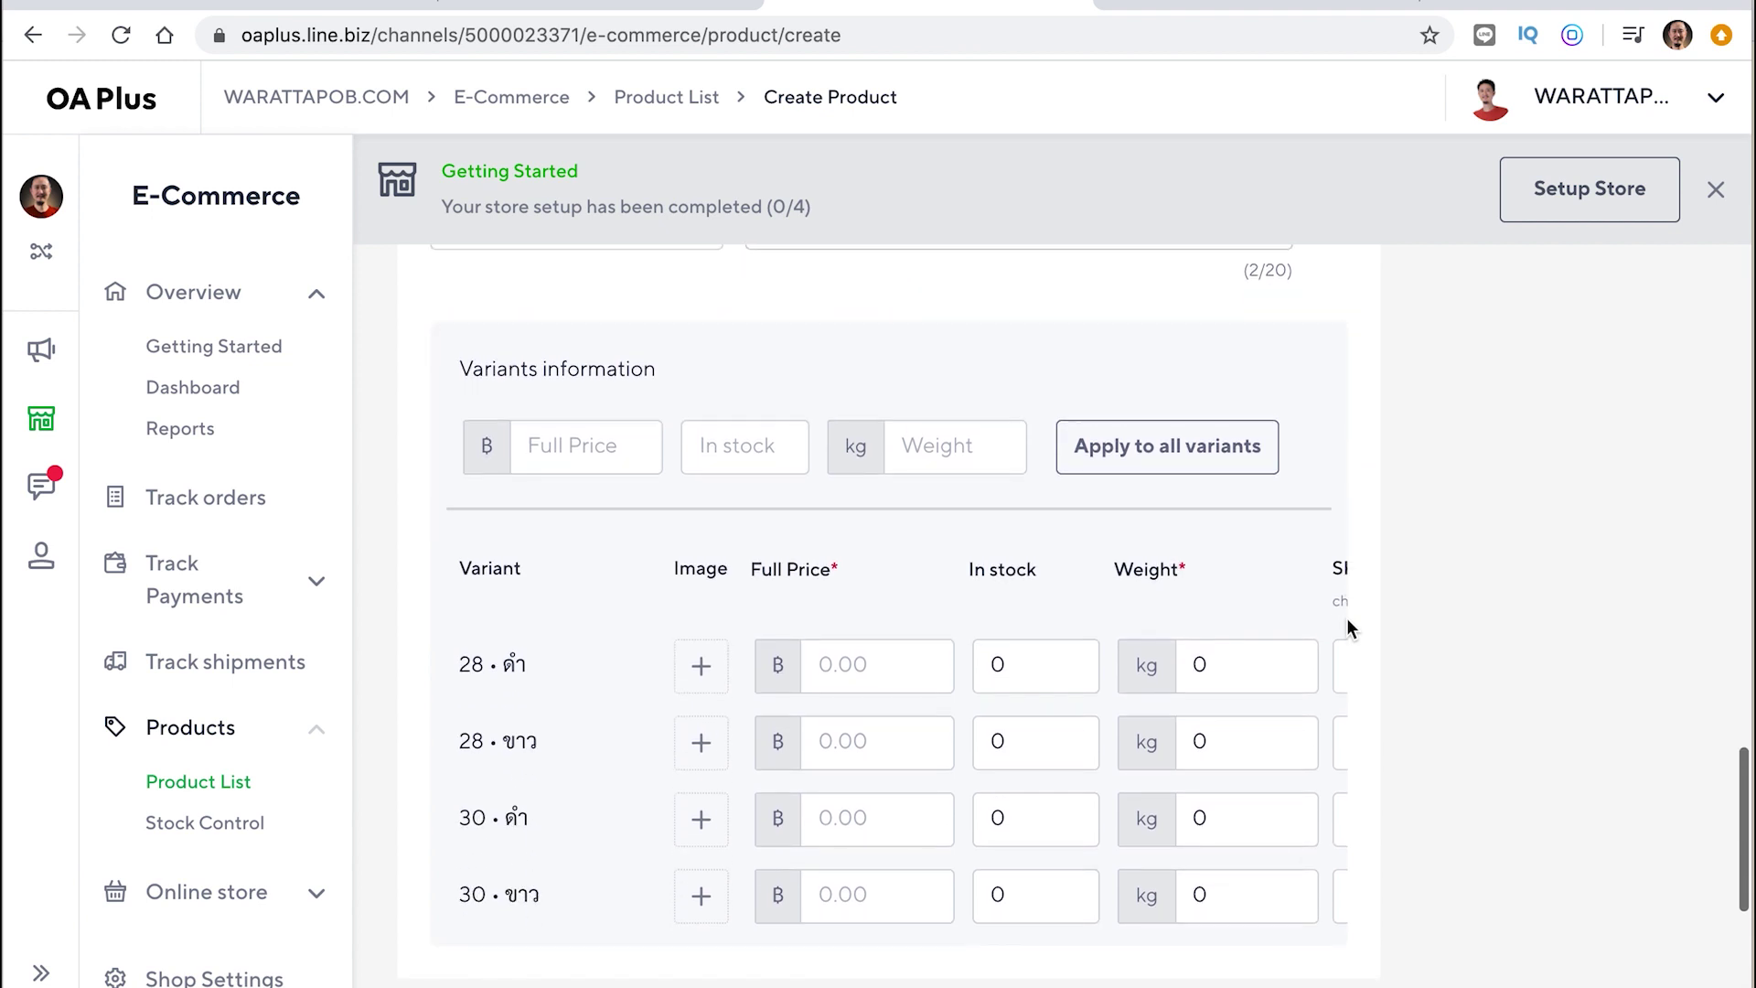
click(844, 664)
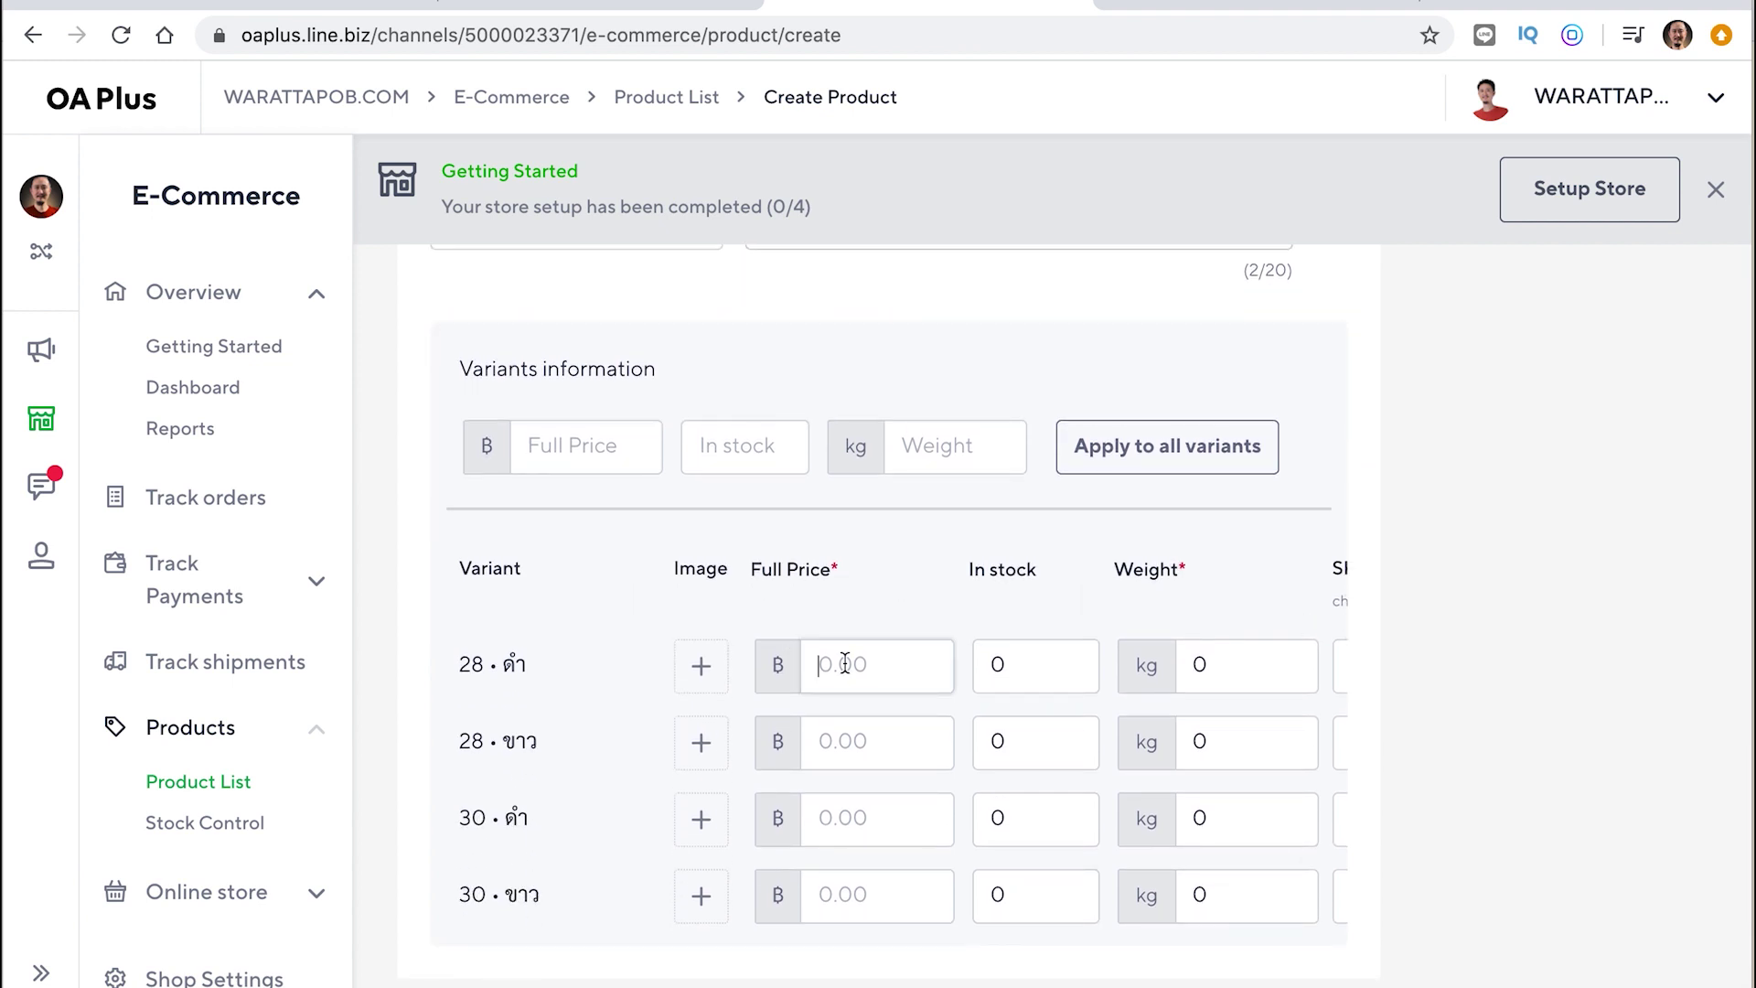
text(399)
click(1061, 665)
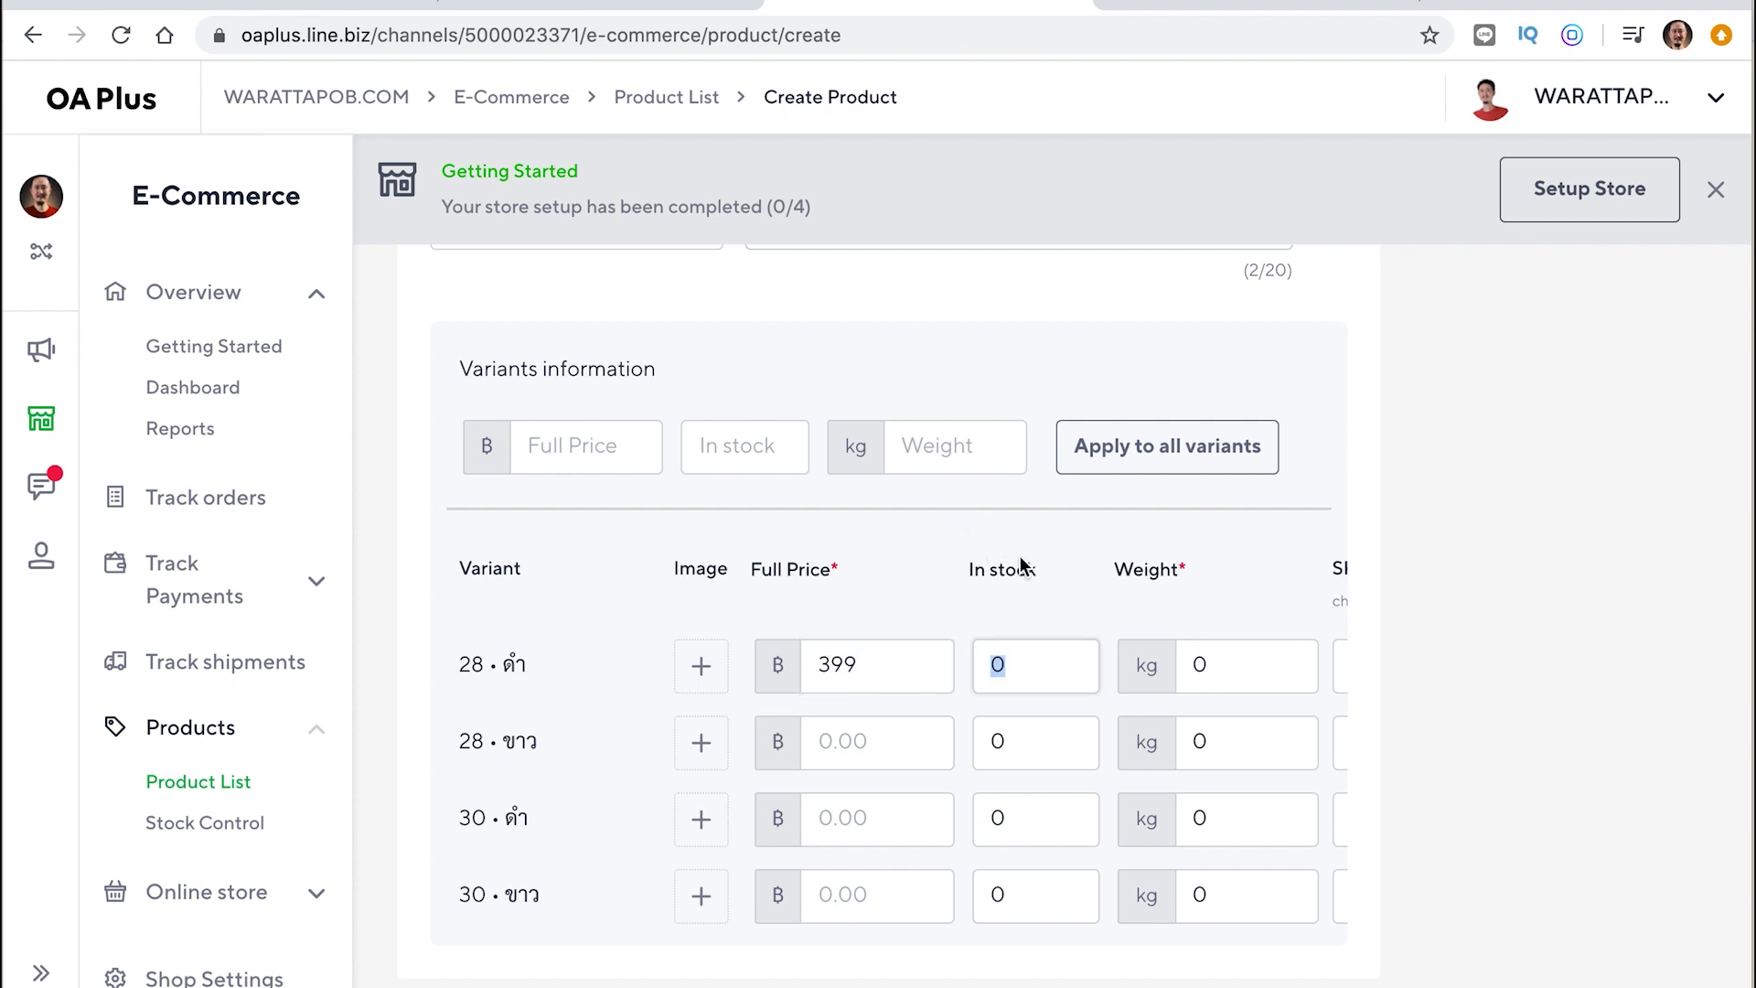
text(5)
click(1215, 666)
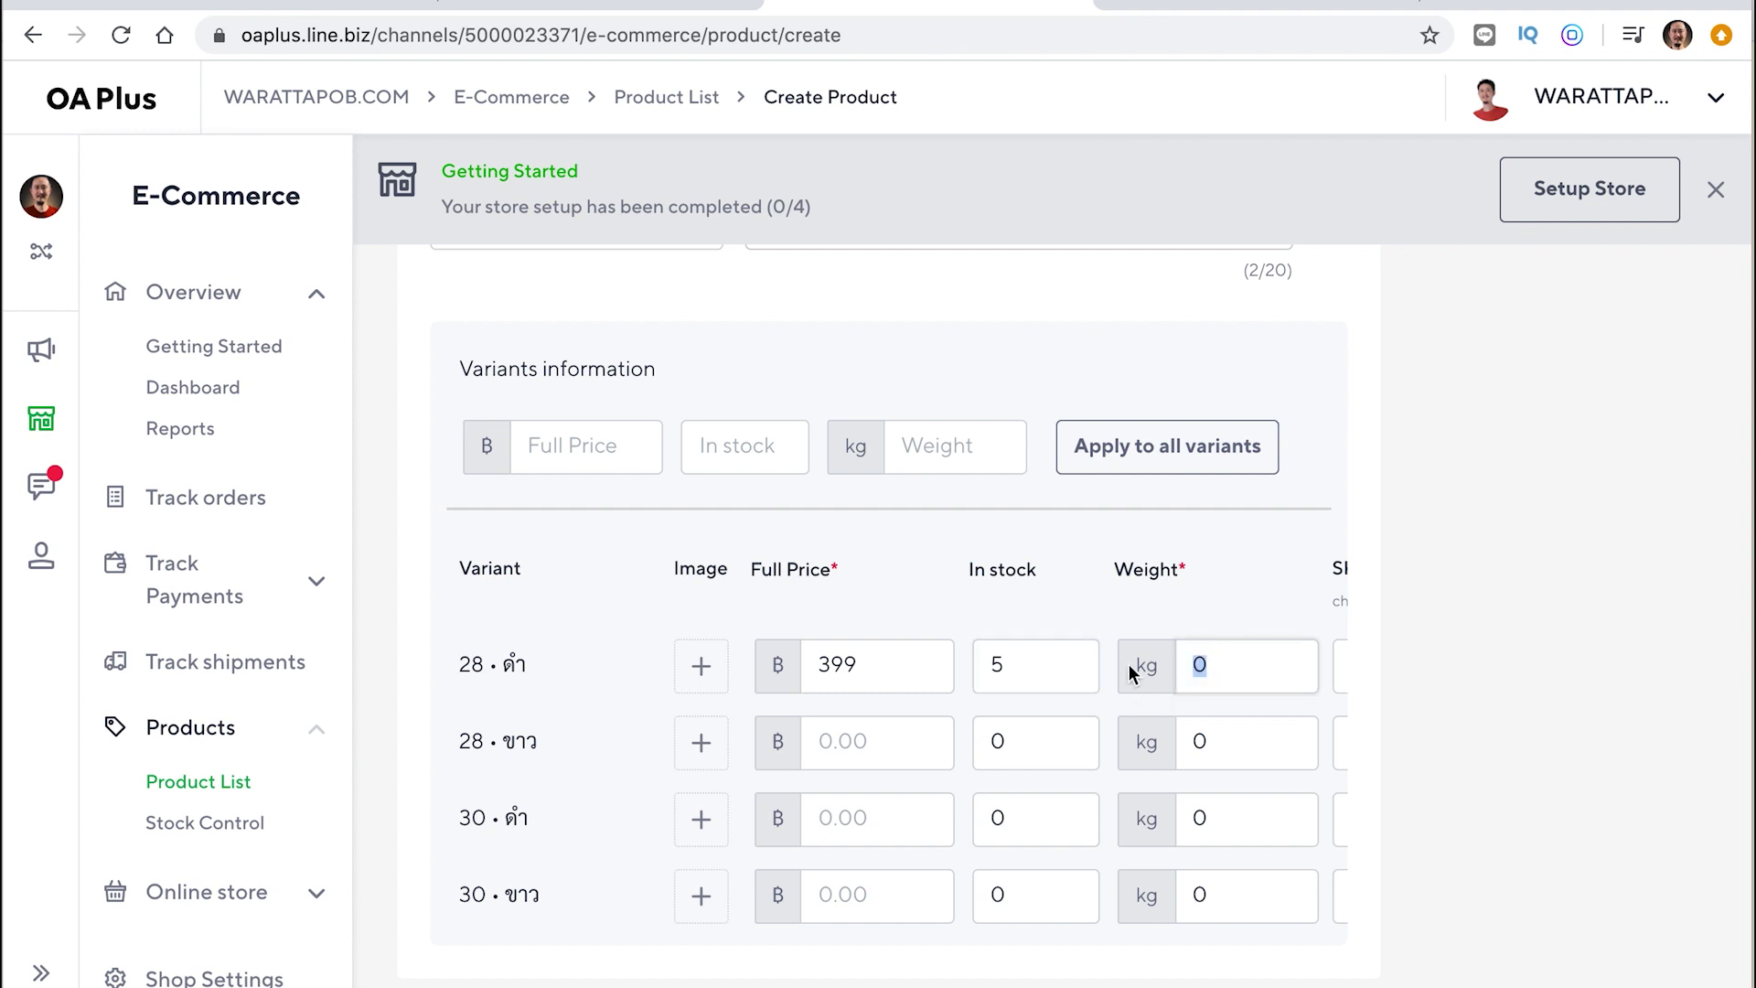
text(0.8)
scroll(1258, 662, right, 5)
click(1096, 682)
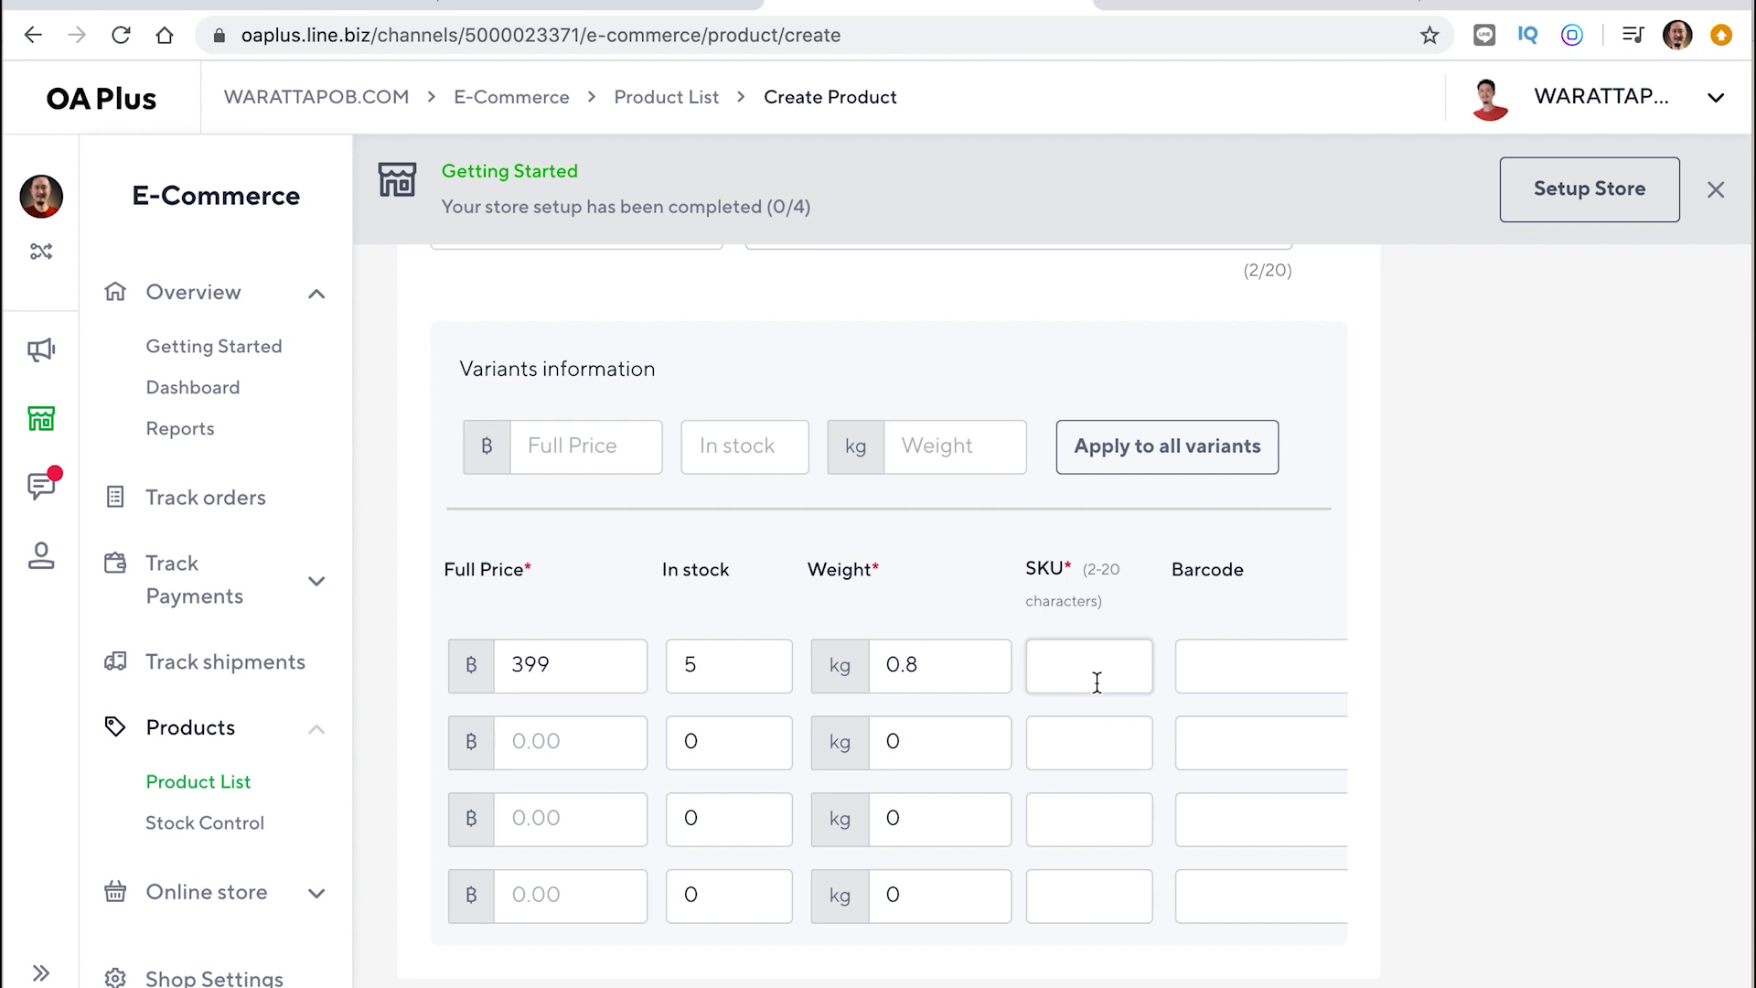
text(SHOE)
Copy the 399 price into the Full Price of the other three variants
click(1226, 688)
scroll(1226, 686, right, 2)
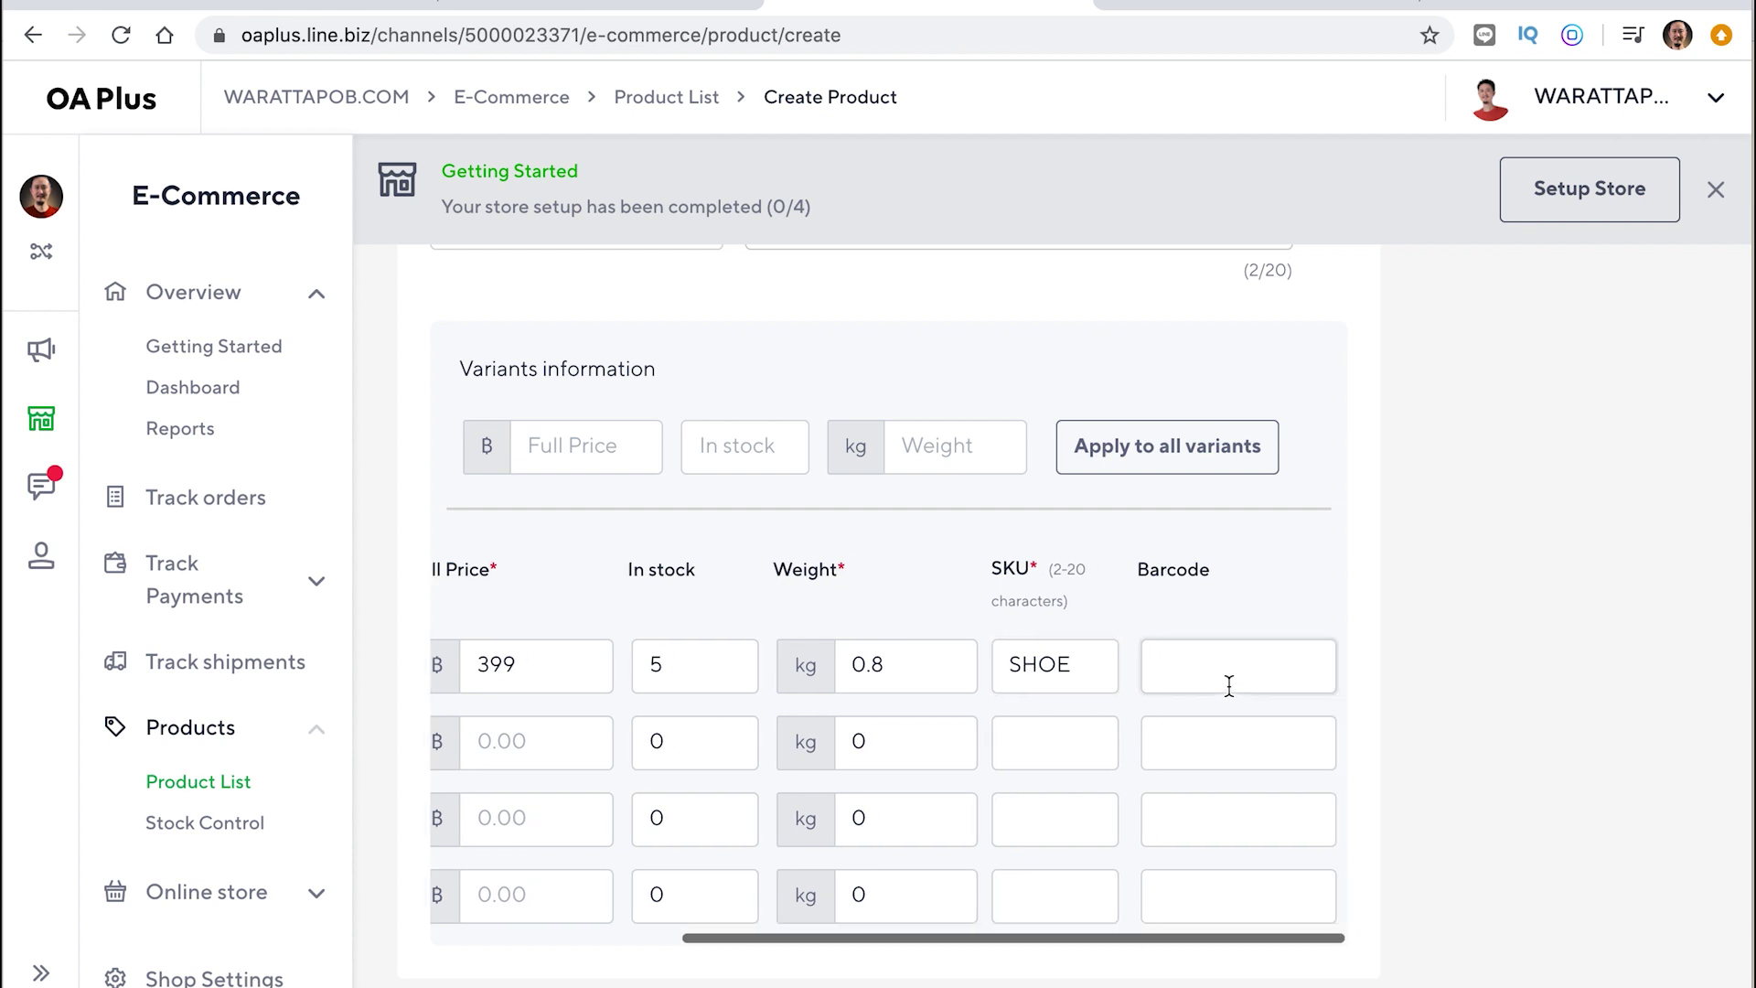
scroll(1053, 743, left, 5)
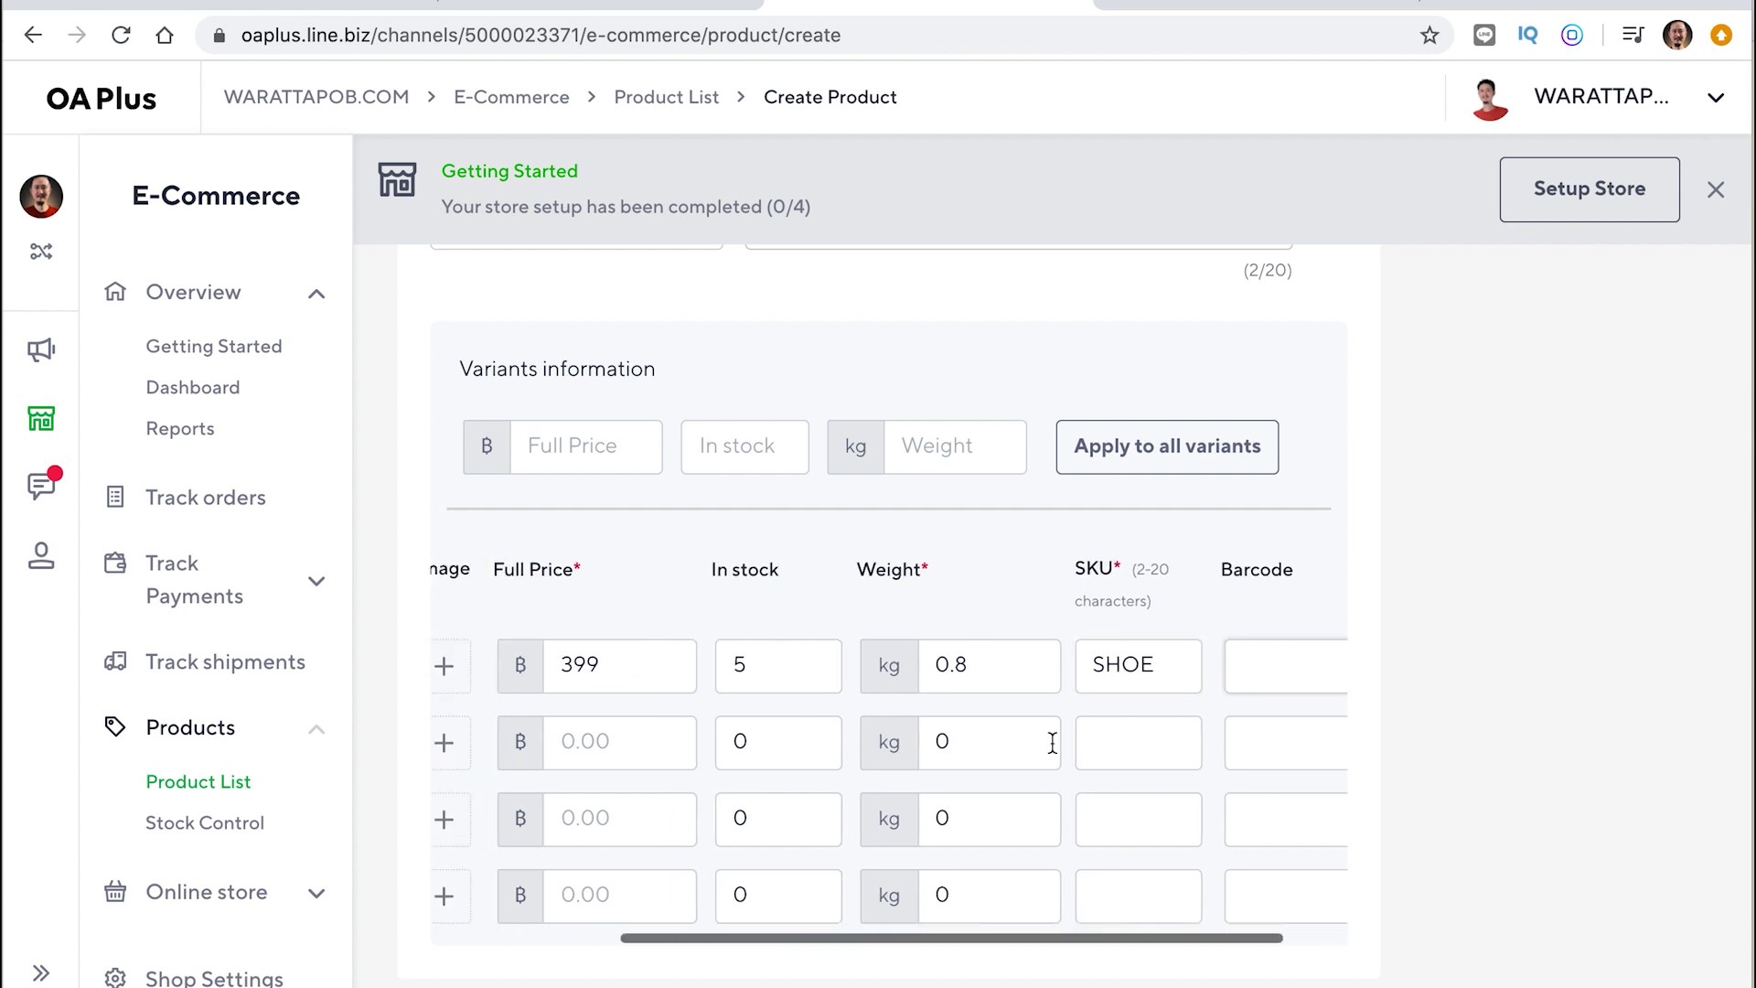
scroll(1053, 743, right, 3)
scroll(1053, 743, right, 1)
drag(1077, 566, 1088, 569)
scroll(1001, 645, left, 5)
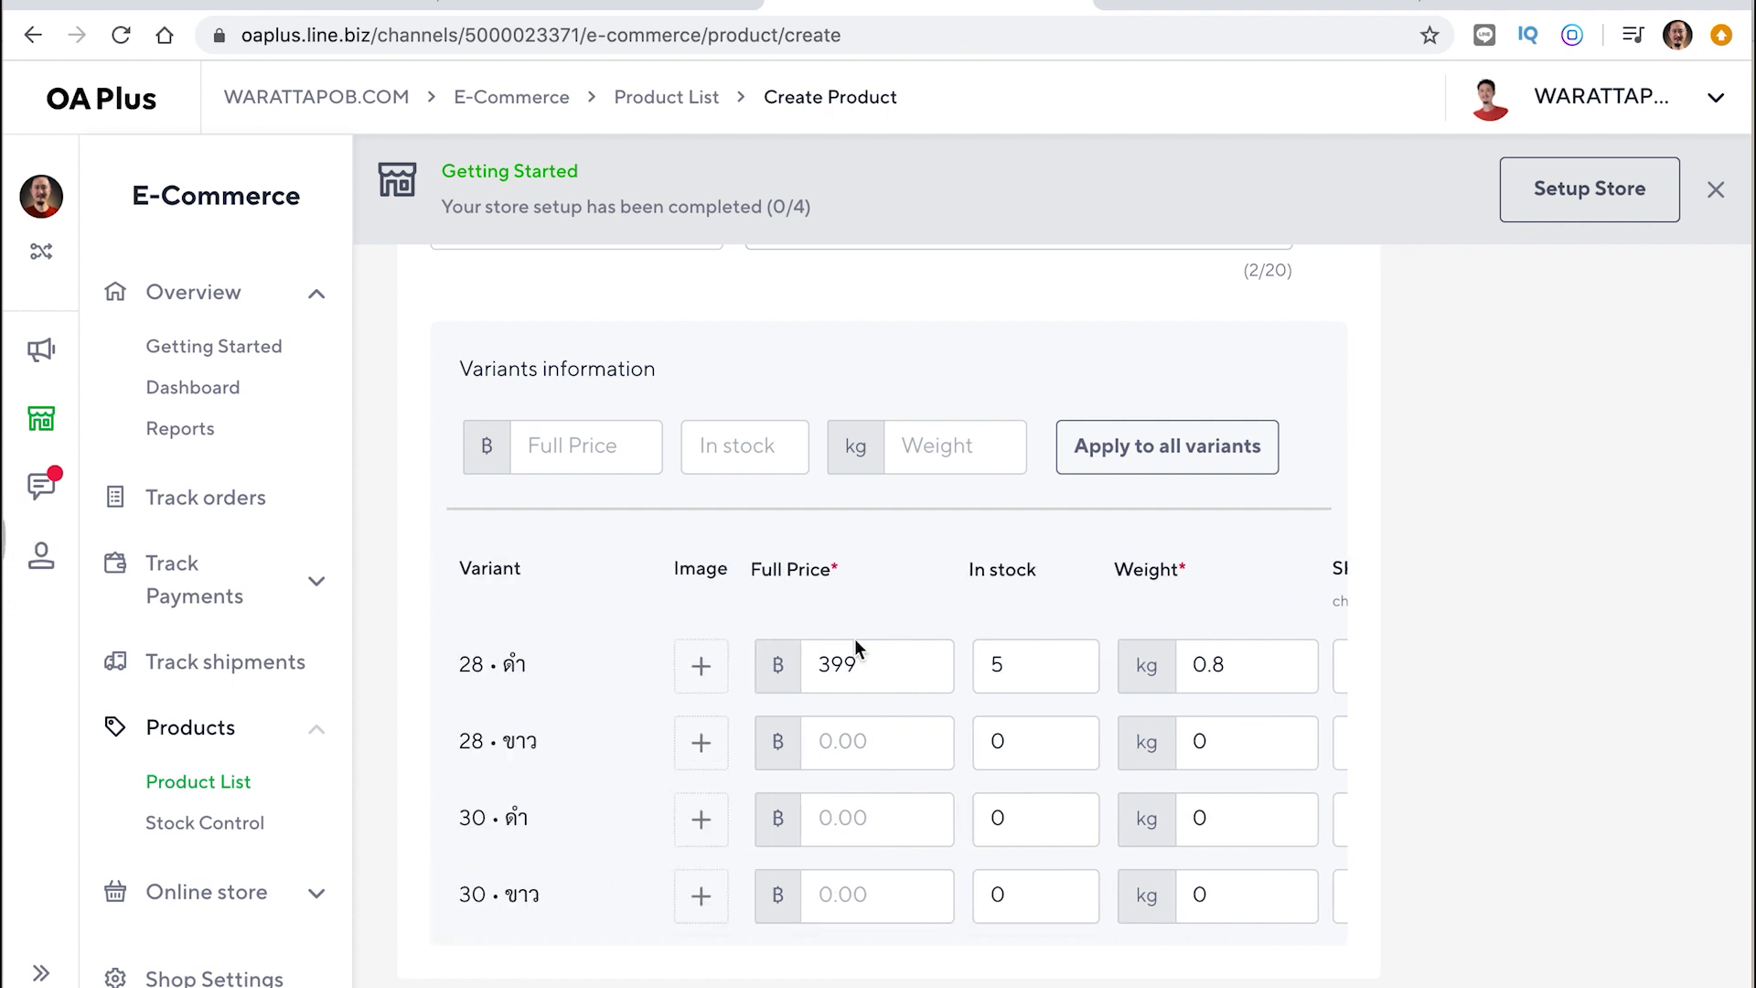
click(1019, 667)
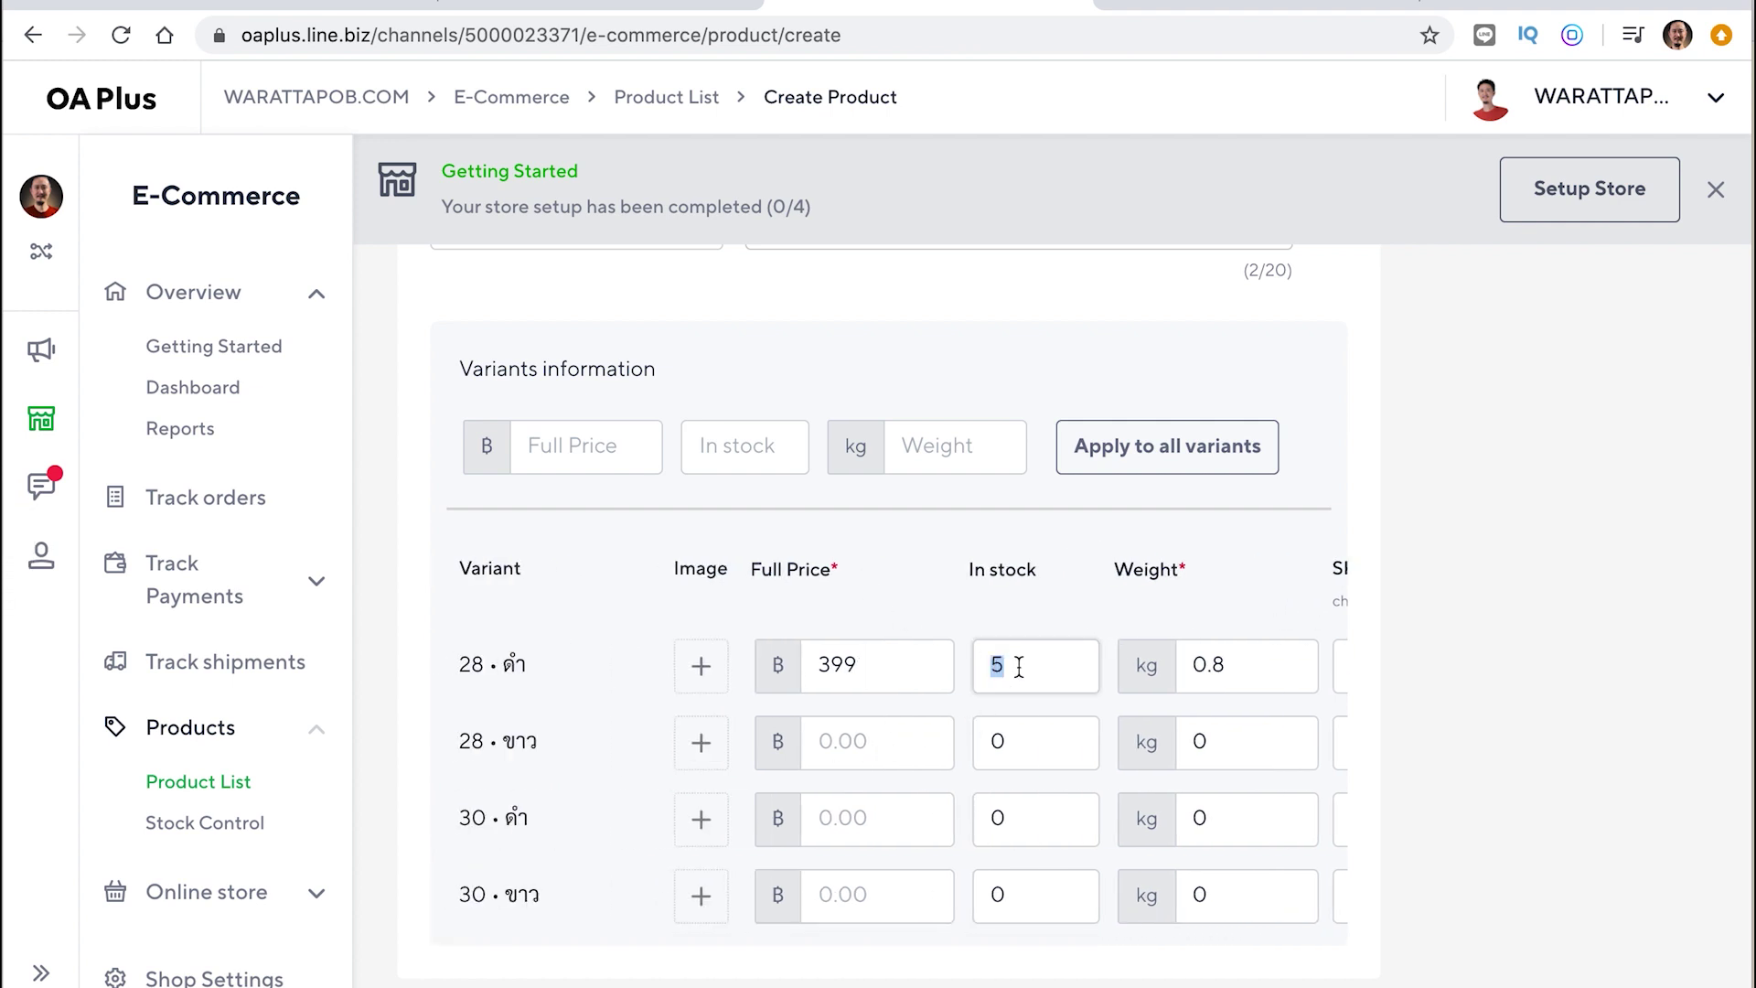
click(899, 669)
key(ctrl+c)
click(851, 743)
key(ctrl+v)
click(849, 821)
key(ctrl+v)
click(847, 901)
key(ctrl+v)
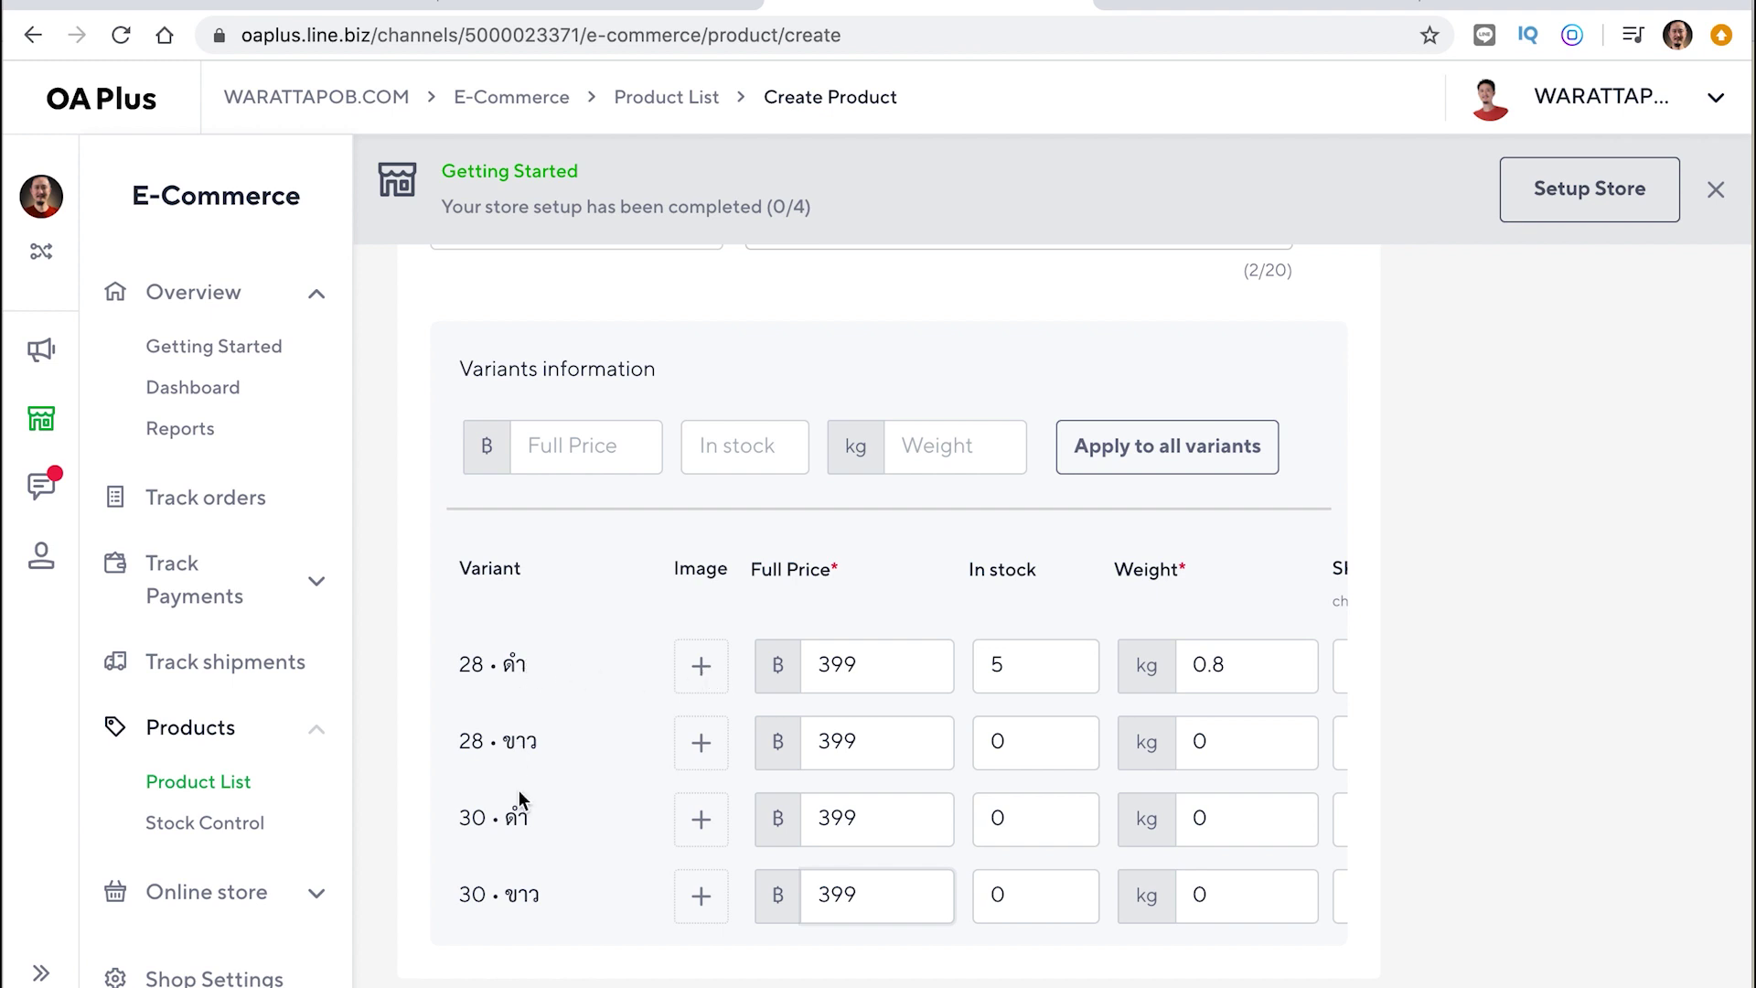
Attach the black shoe screenshot as the 28 • ดำ variant image
click(702, 675)
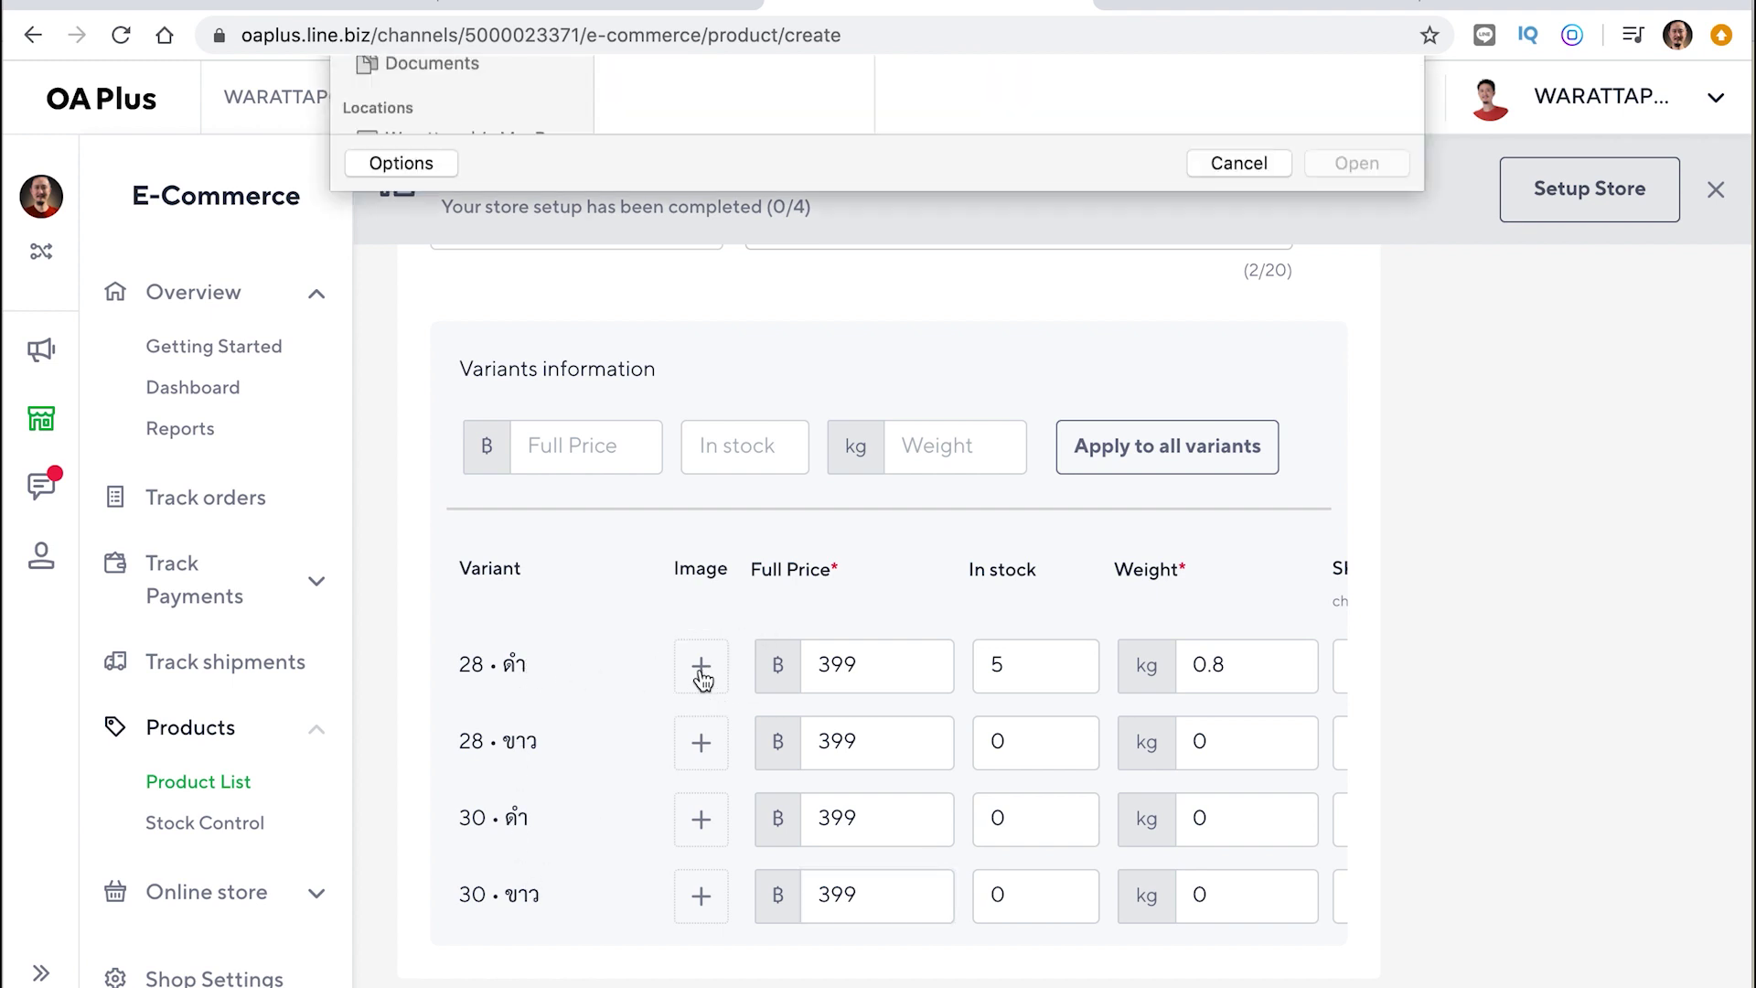
click(688, 173)
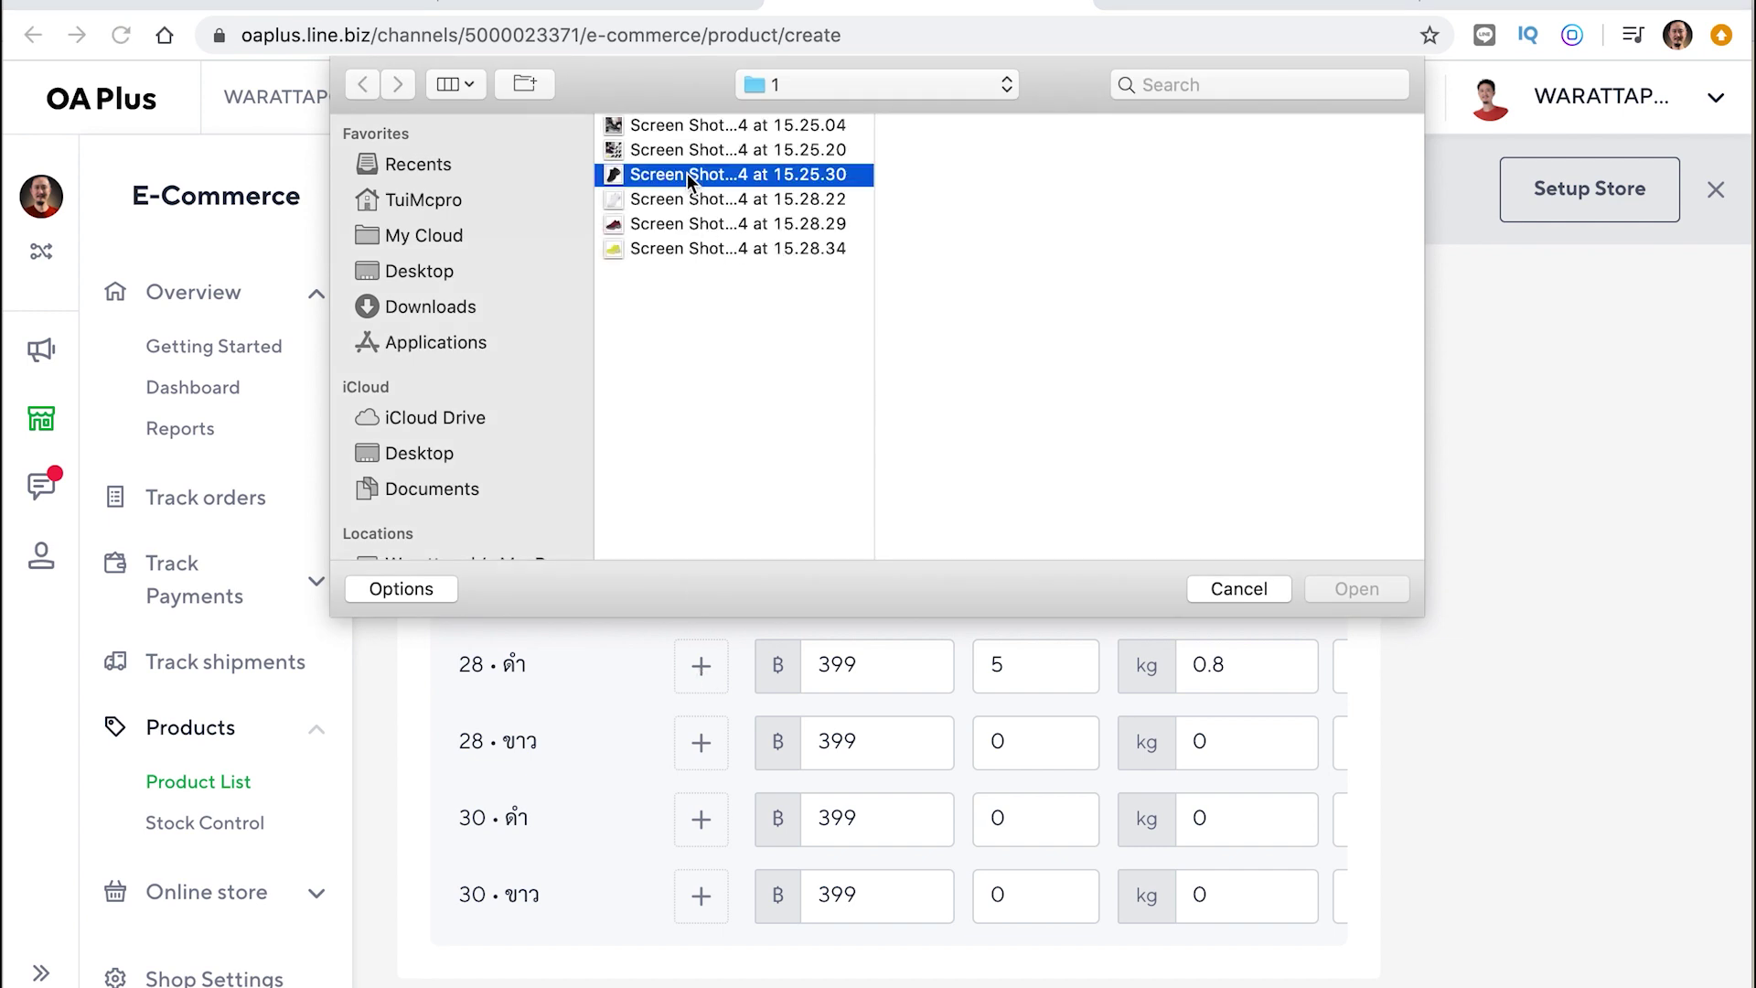
click(1337, 595)
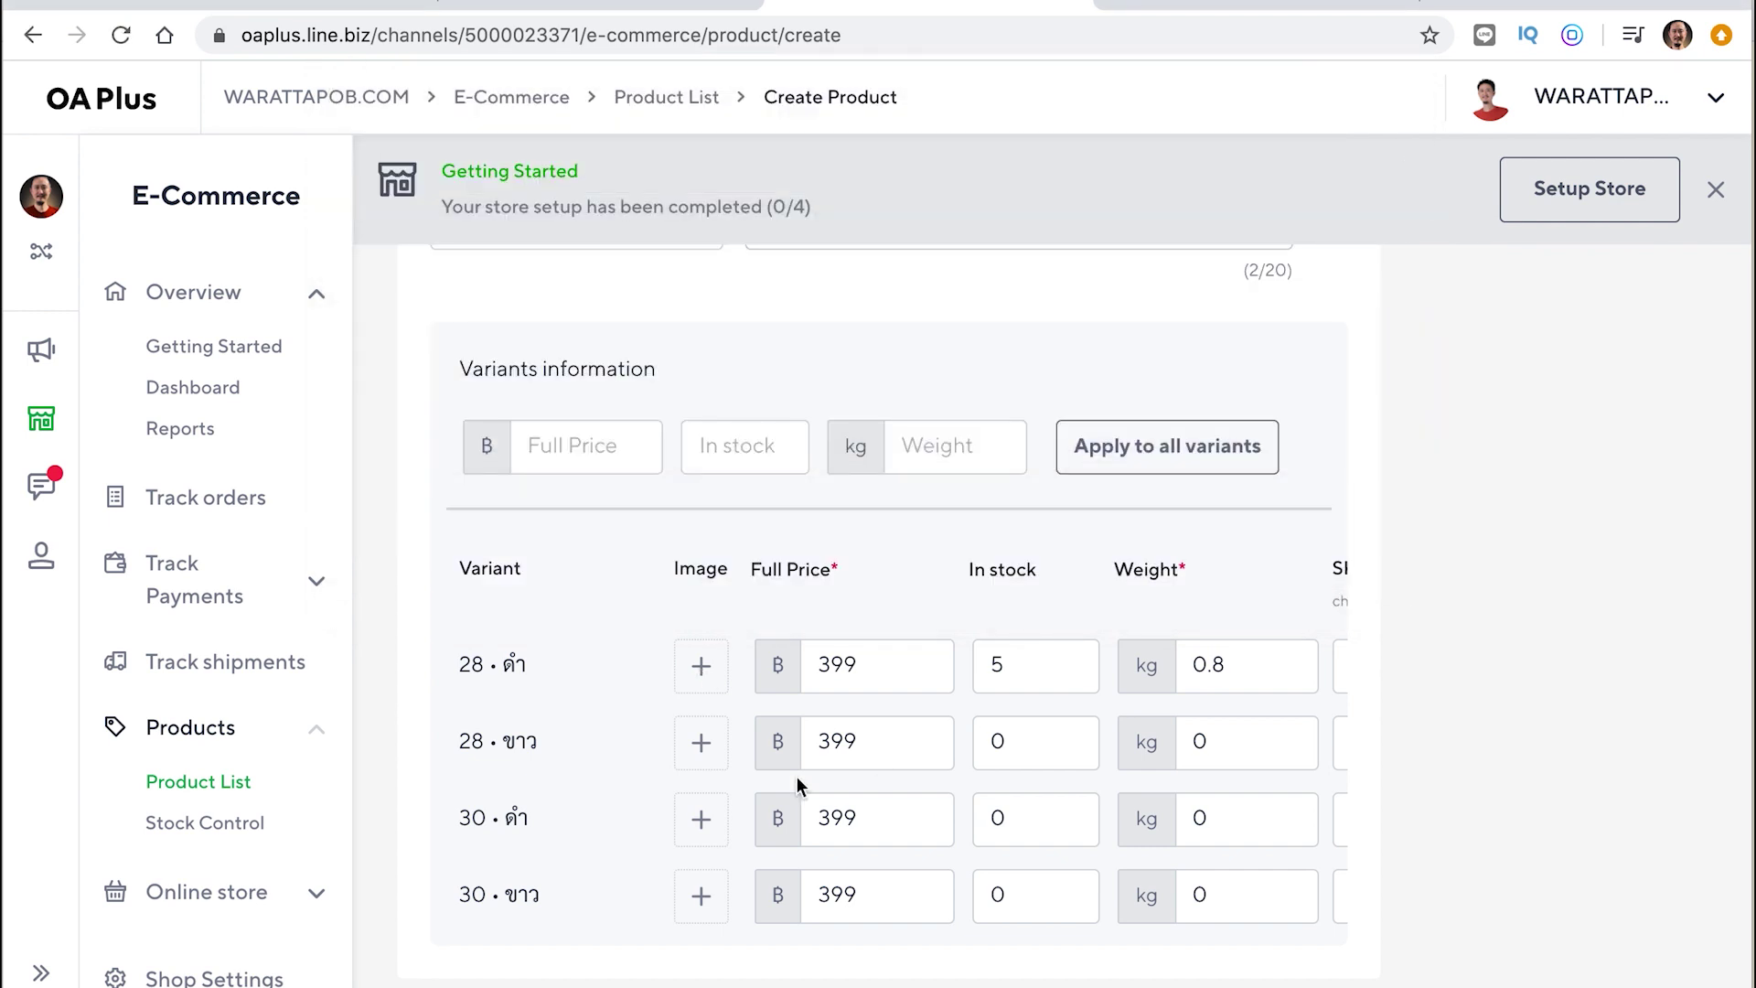
Attach the white shoe screenshot as the 28 • ขาว variant image
click(704, 750)
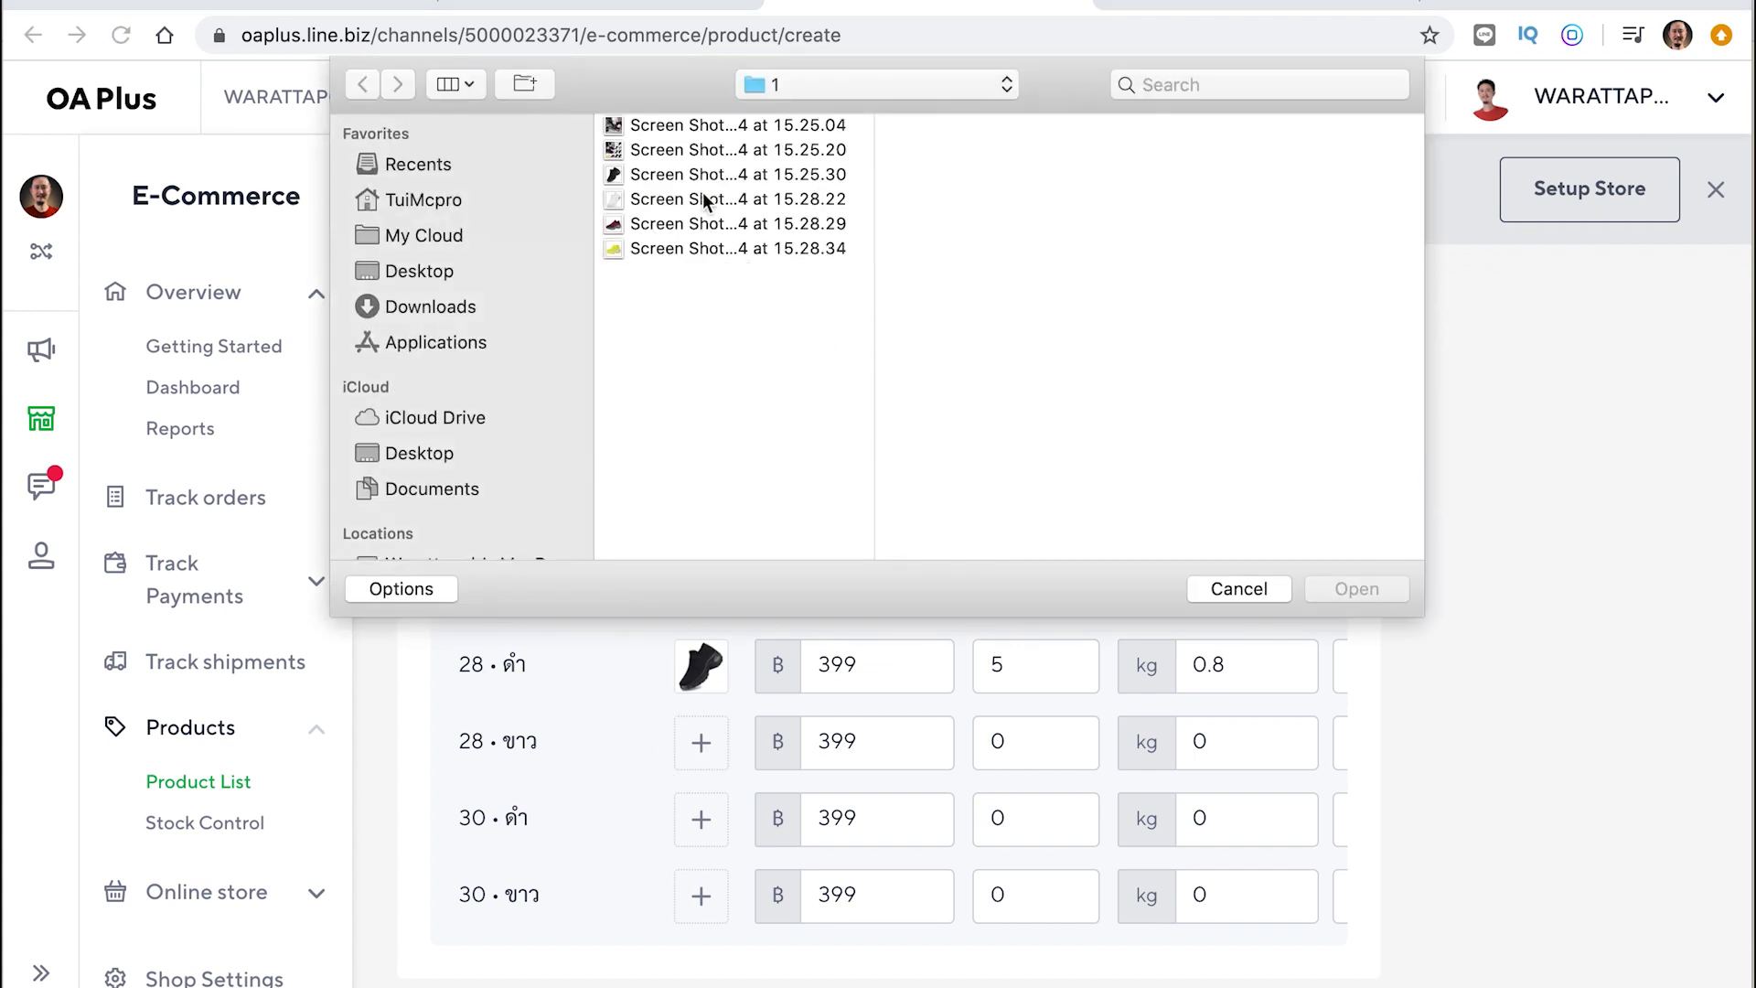
click(705, 198)
click(1370, 588)
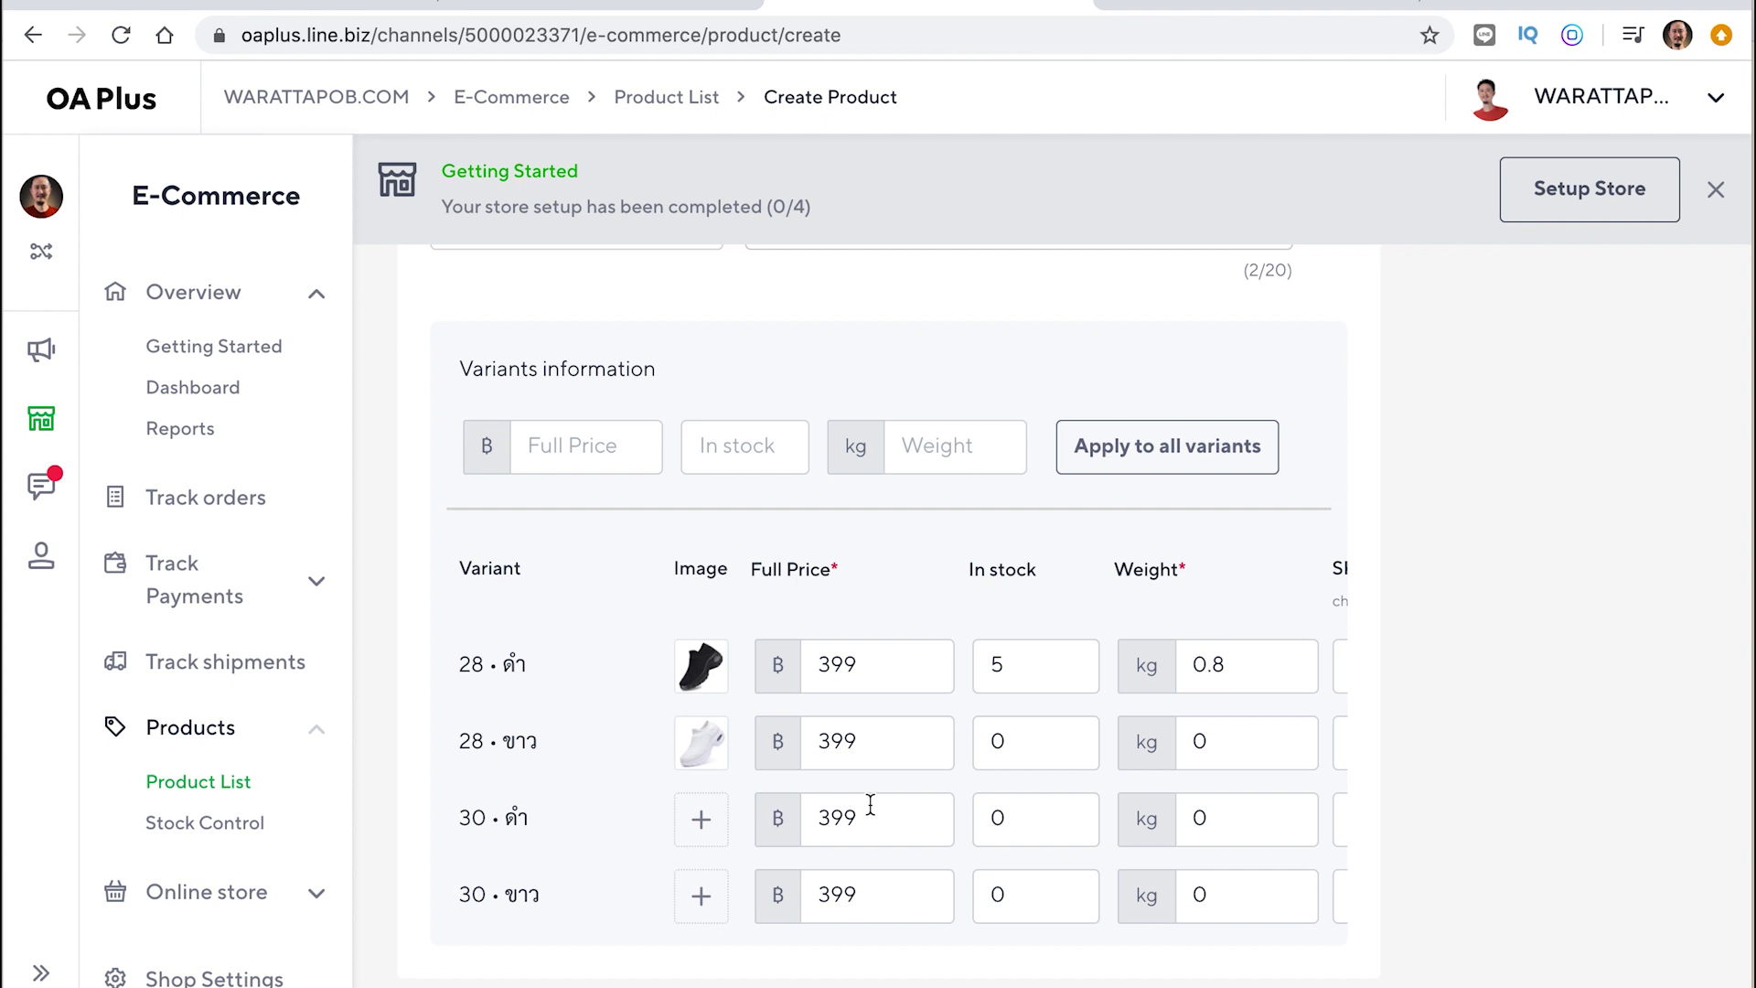
Give the 28 • ขาว variant stock 5, weight 0.8 and SKU SHOE
double_click(1029, 746)
text(5)
scroll(1094, 725, right, 2)
double_click(1031, 741)
text(0.8)
key(Tab)
text(SHOE)
scroll(1195, 796, right, 2)
click(1194, 794)
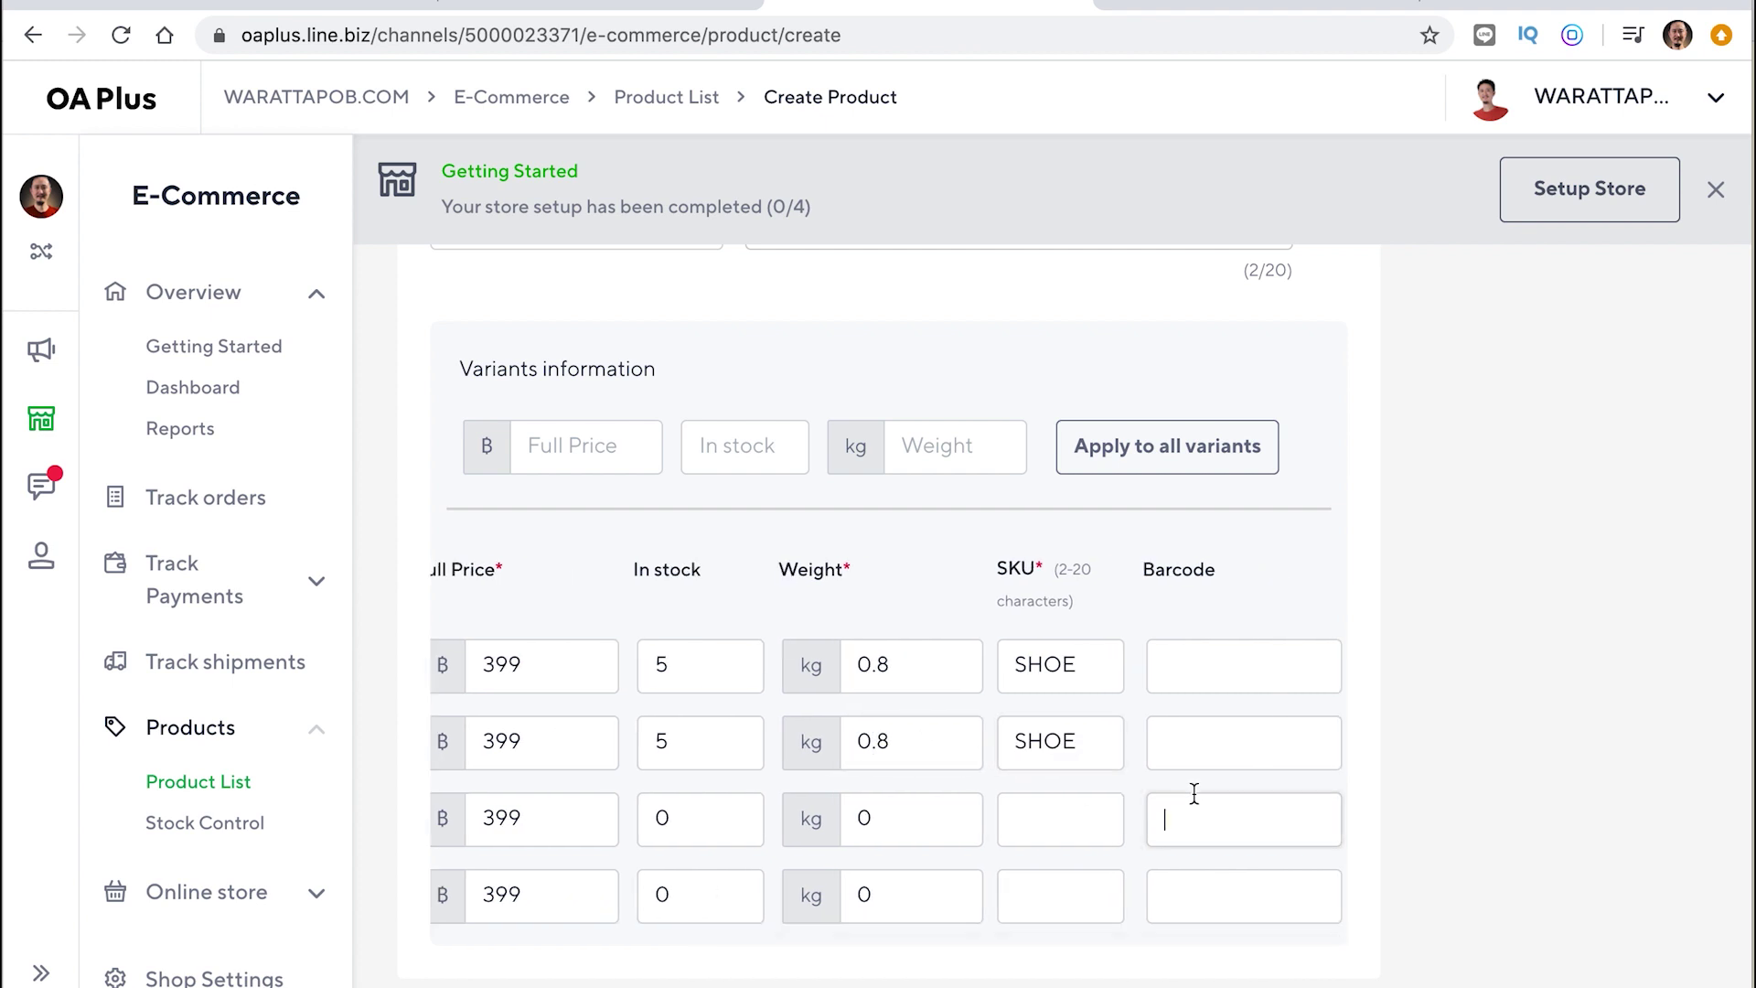
scroll(1194, 794, left, 4)
Set stock 5 and weight 0.8 for the 30 • ดำ and 30 • ขาว variants
double_click(866, 825)
double_click(1018, 822)
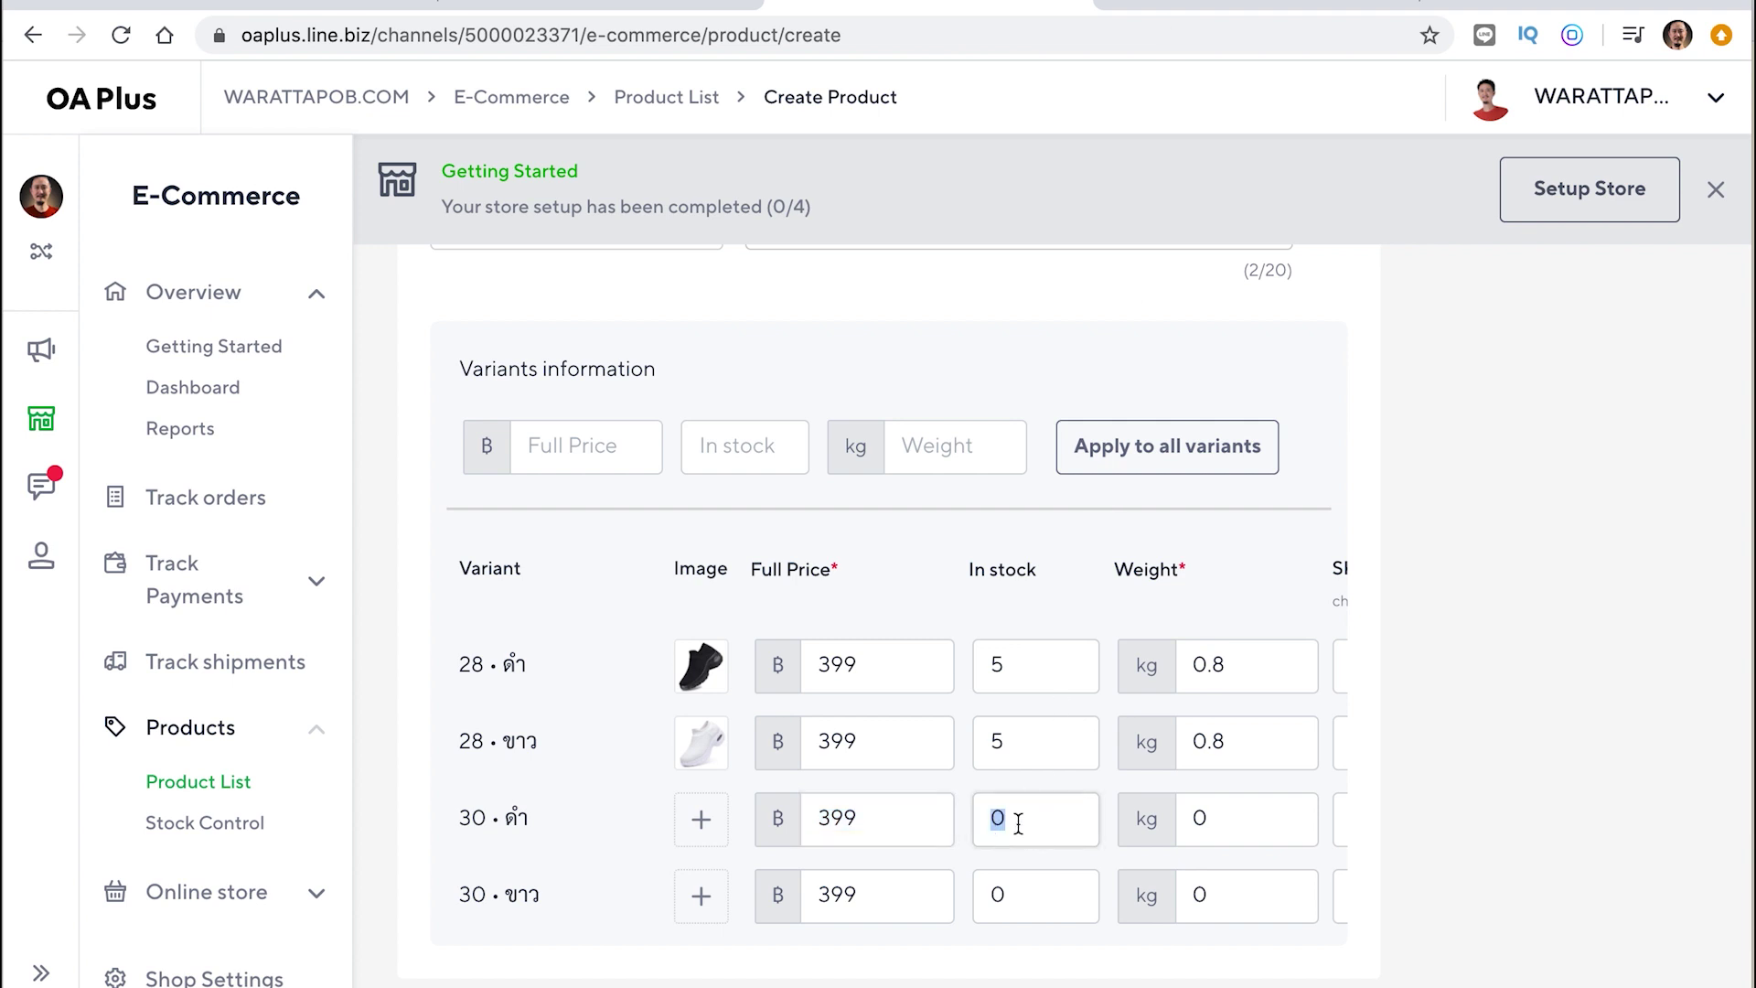
text(5)
double_click(1019, 900)
text(5)
double_click(1199, 821)
text(0.8)
double_click(1230, 897)
text(0.8)
scroll(1162, 615, right, 5)
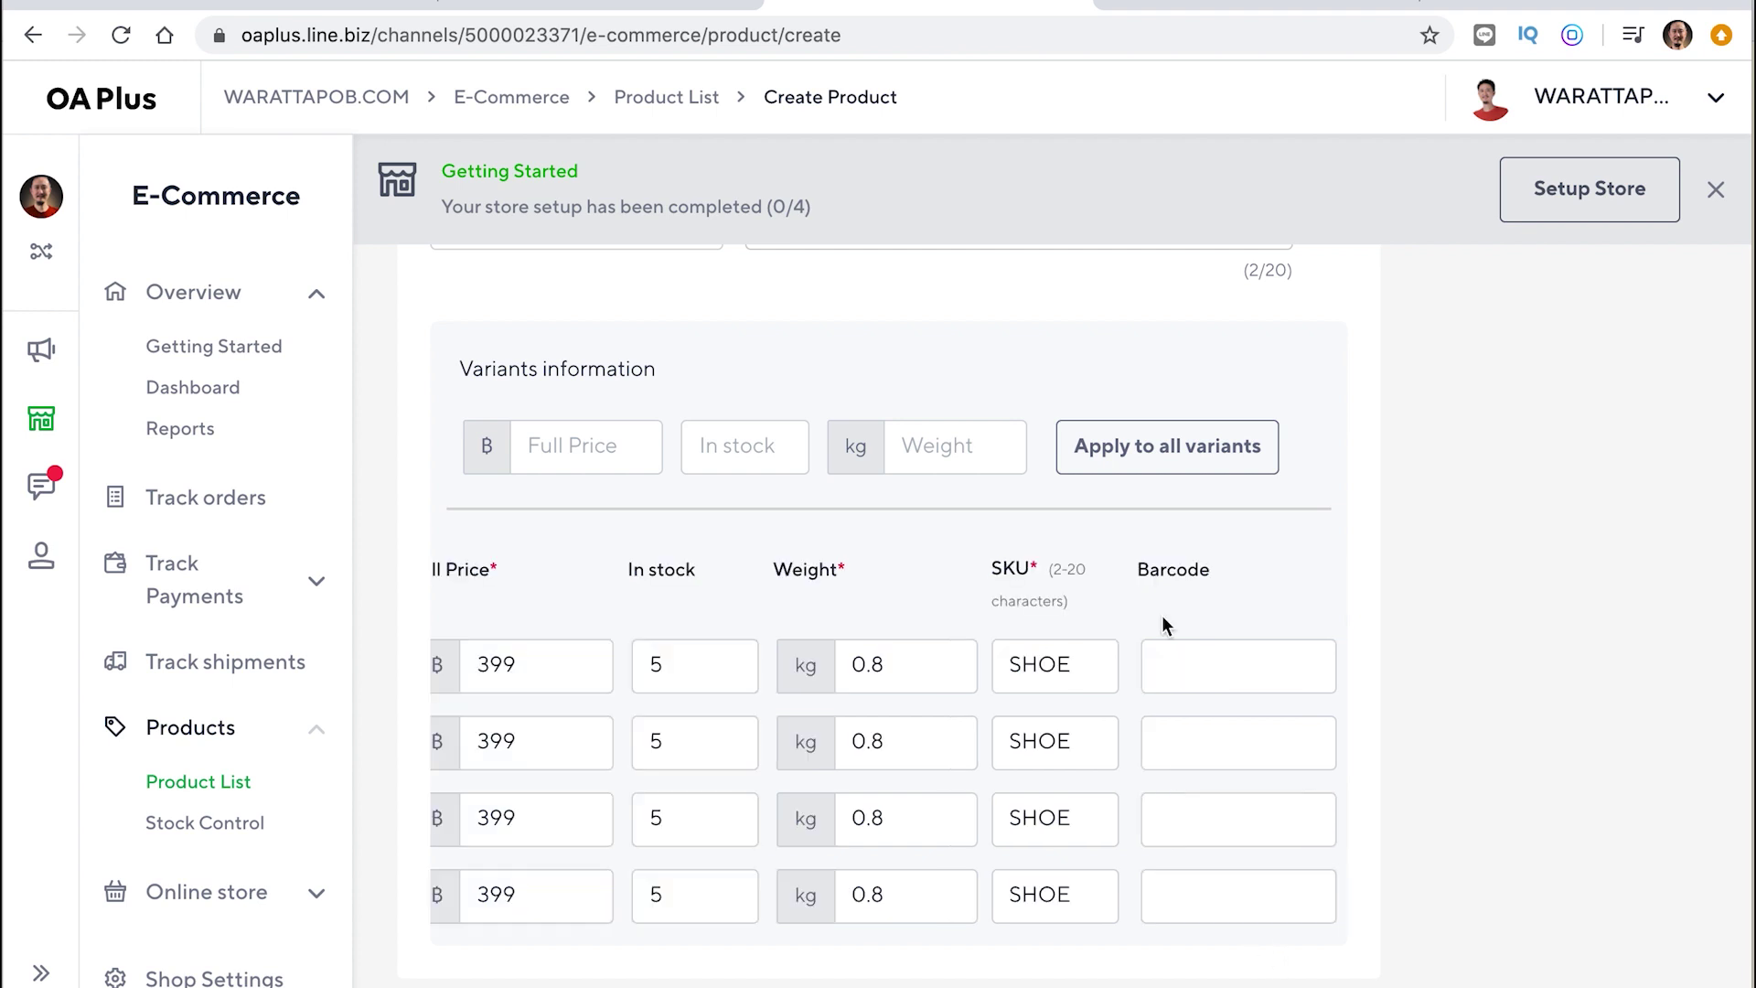
scroll(1161, 614, left, 2)
scroll(1162, 615, down, 3)
Clear the full price in all four shoe variant rows (28 and 30, ดำ and ขาว)
scroll(1161, 615, left, 1)
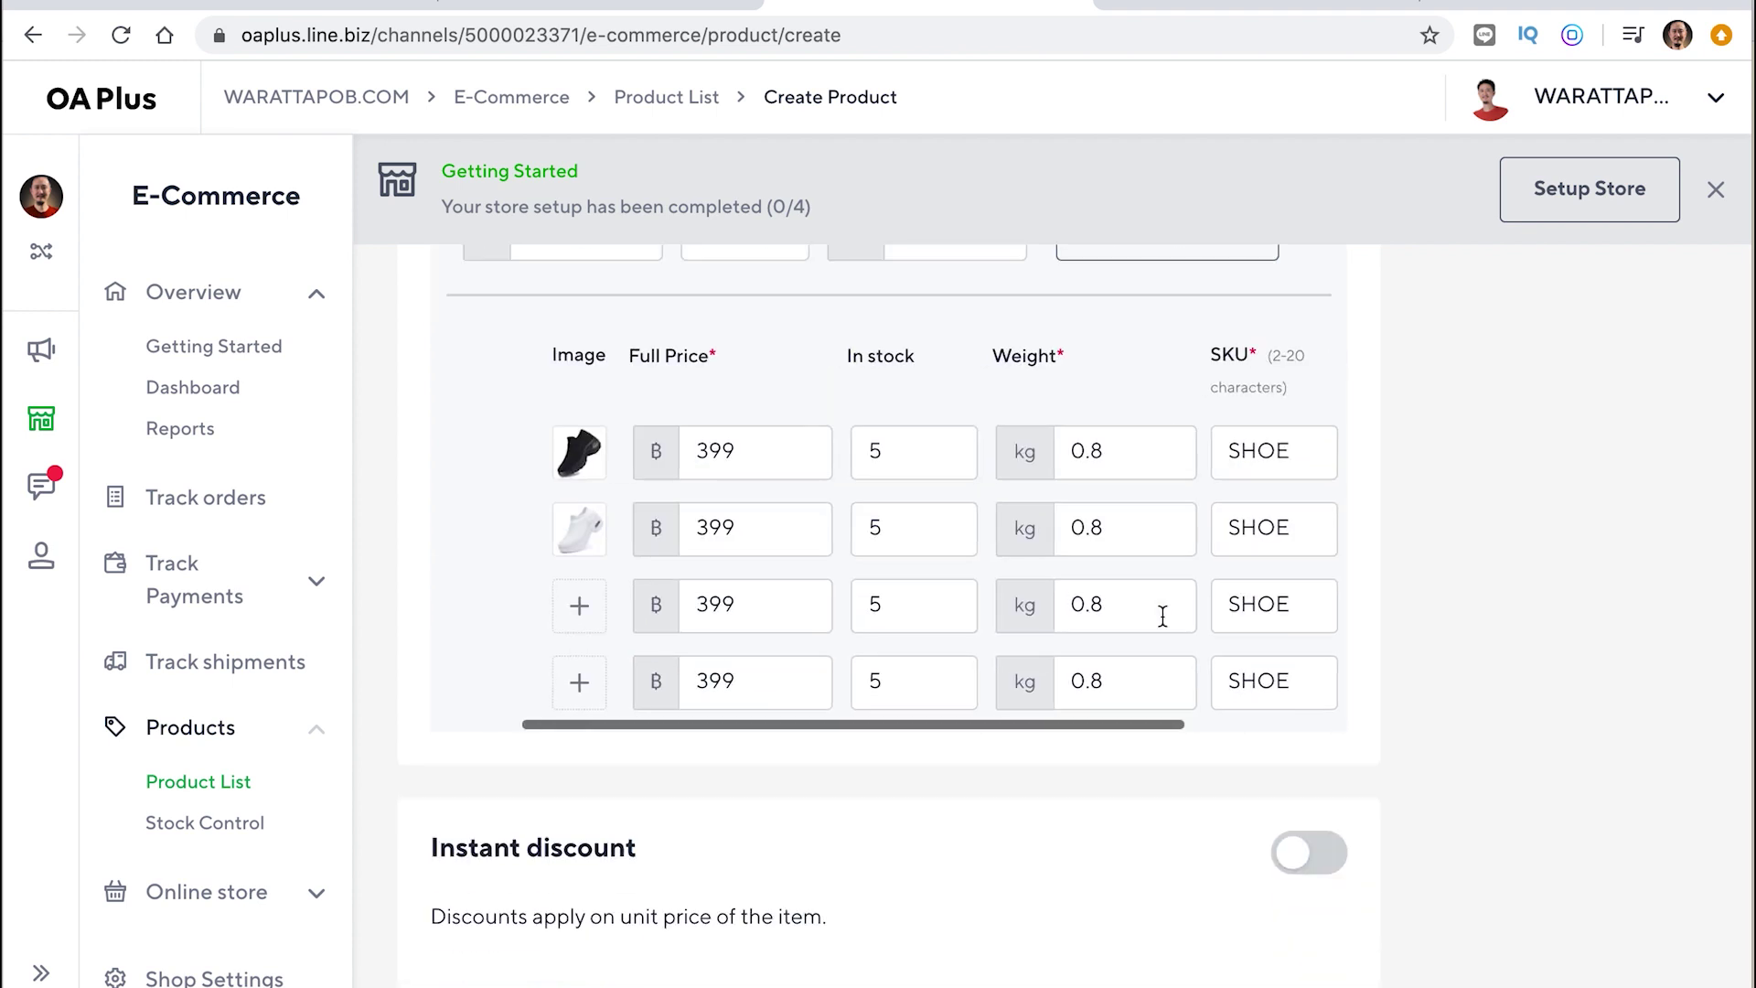
scroll(1162, 615, up, 3)
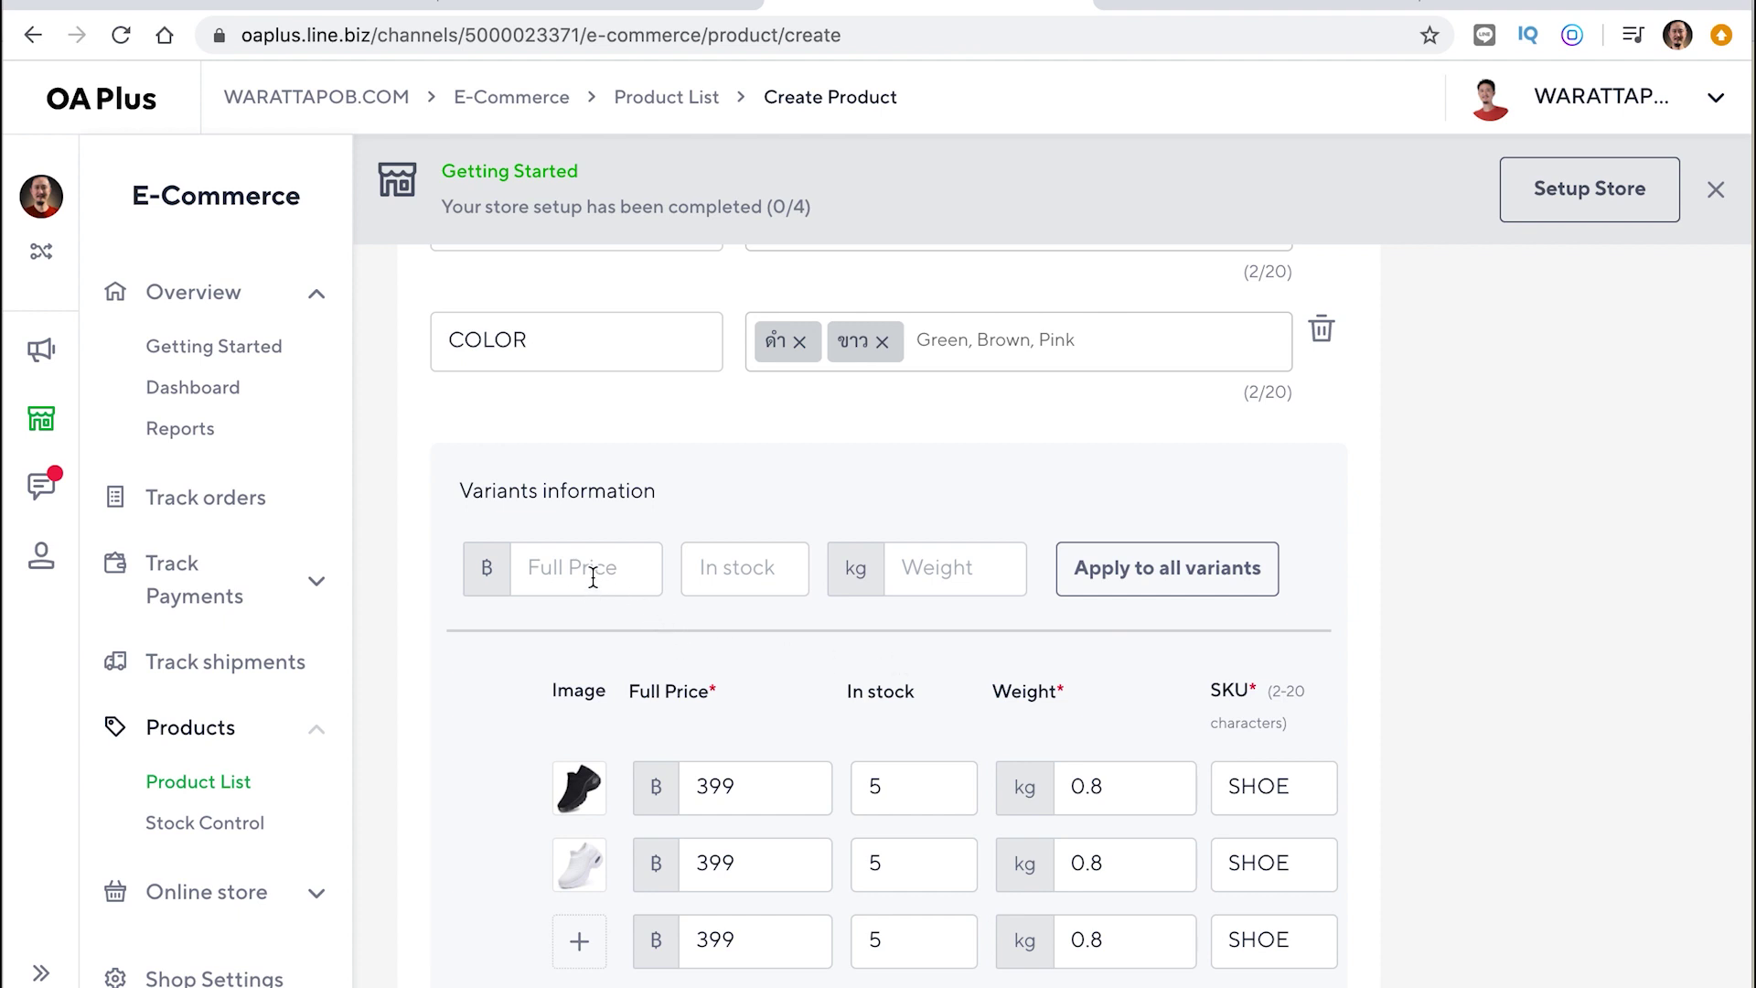
double_click(763, 862)
key(BackSpace)
double_click(768, 778)
key(BackSpace)
scroll(765, 798, down, 2)
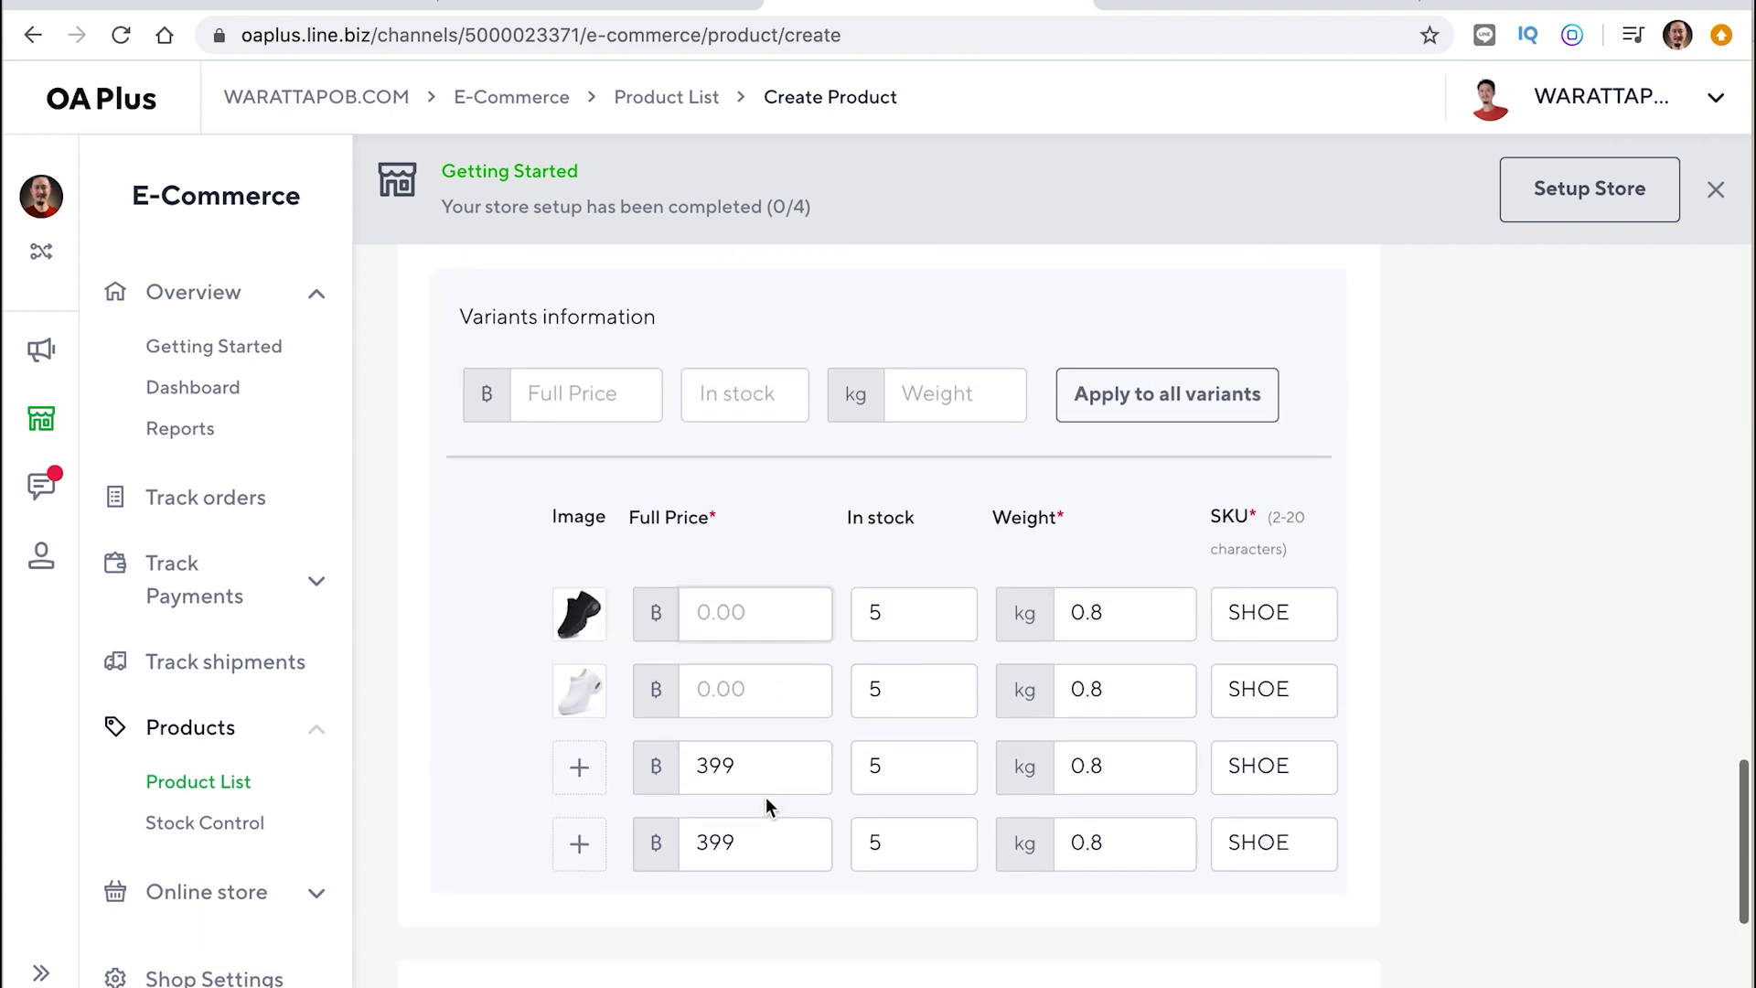
double_click(764, 767)
key(BackSpace)
double_click(765, 839)
key(BackSpace)
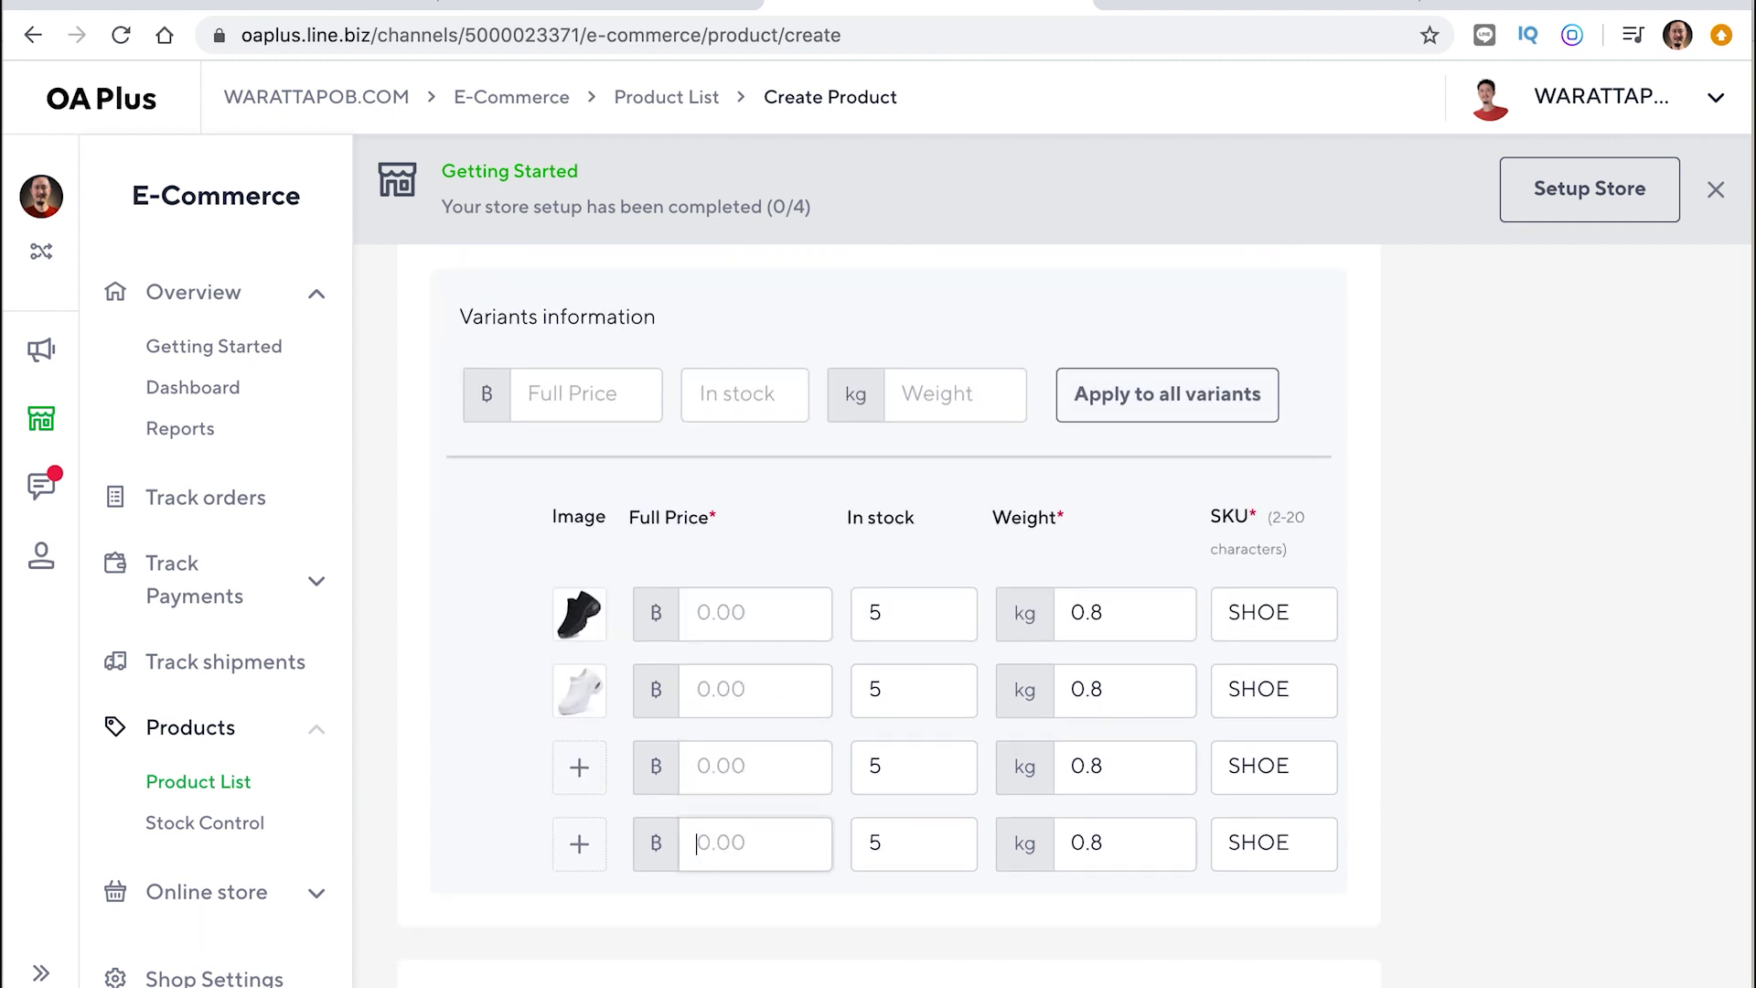
scroll(686, 540, up, 1)
Enter price 399, stock 5 and weight 0.8 kg, and apply them to all variants
click(589, 468)
text(399)
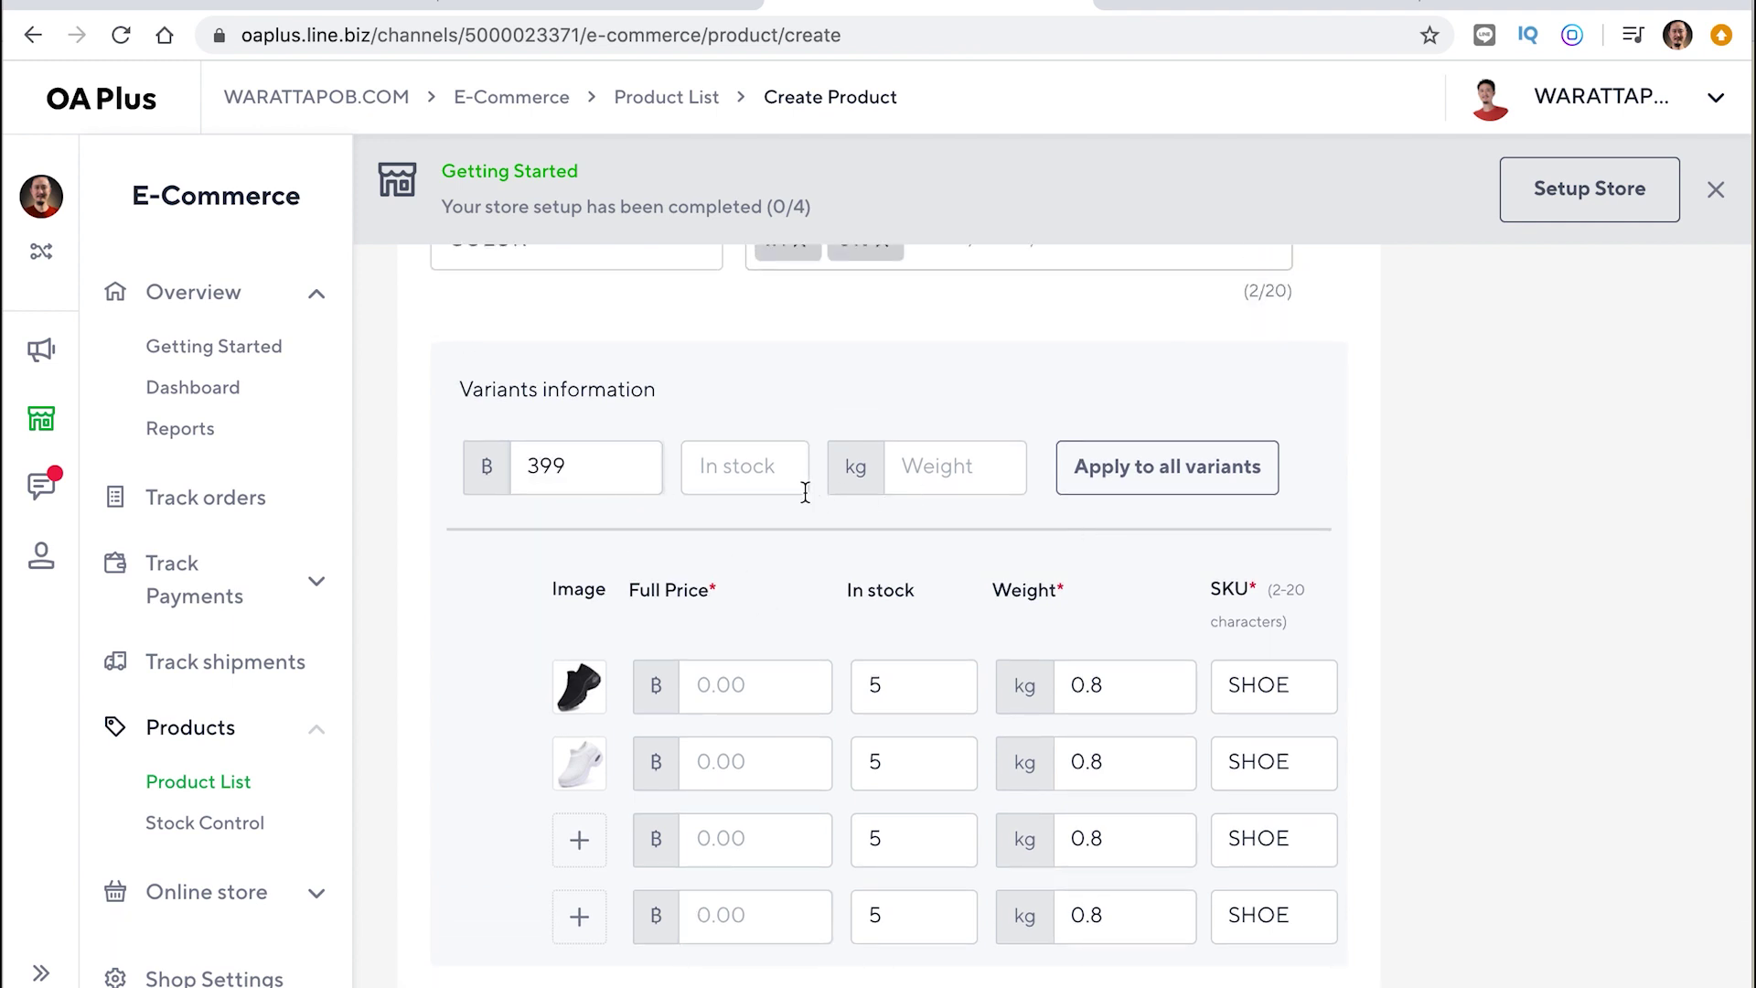
click(750, 472)
text(5)
click(949, 466)
text(0.8)
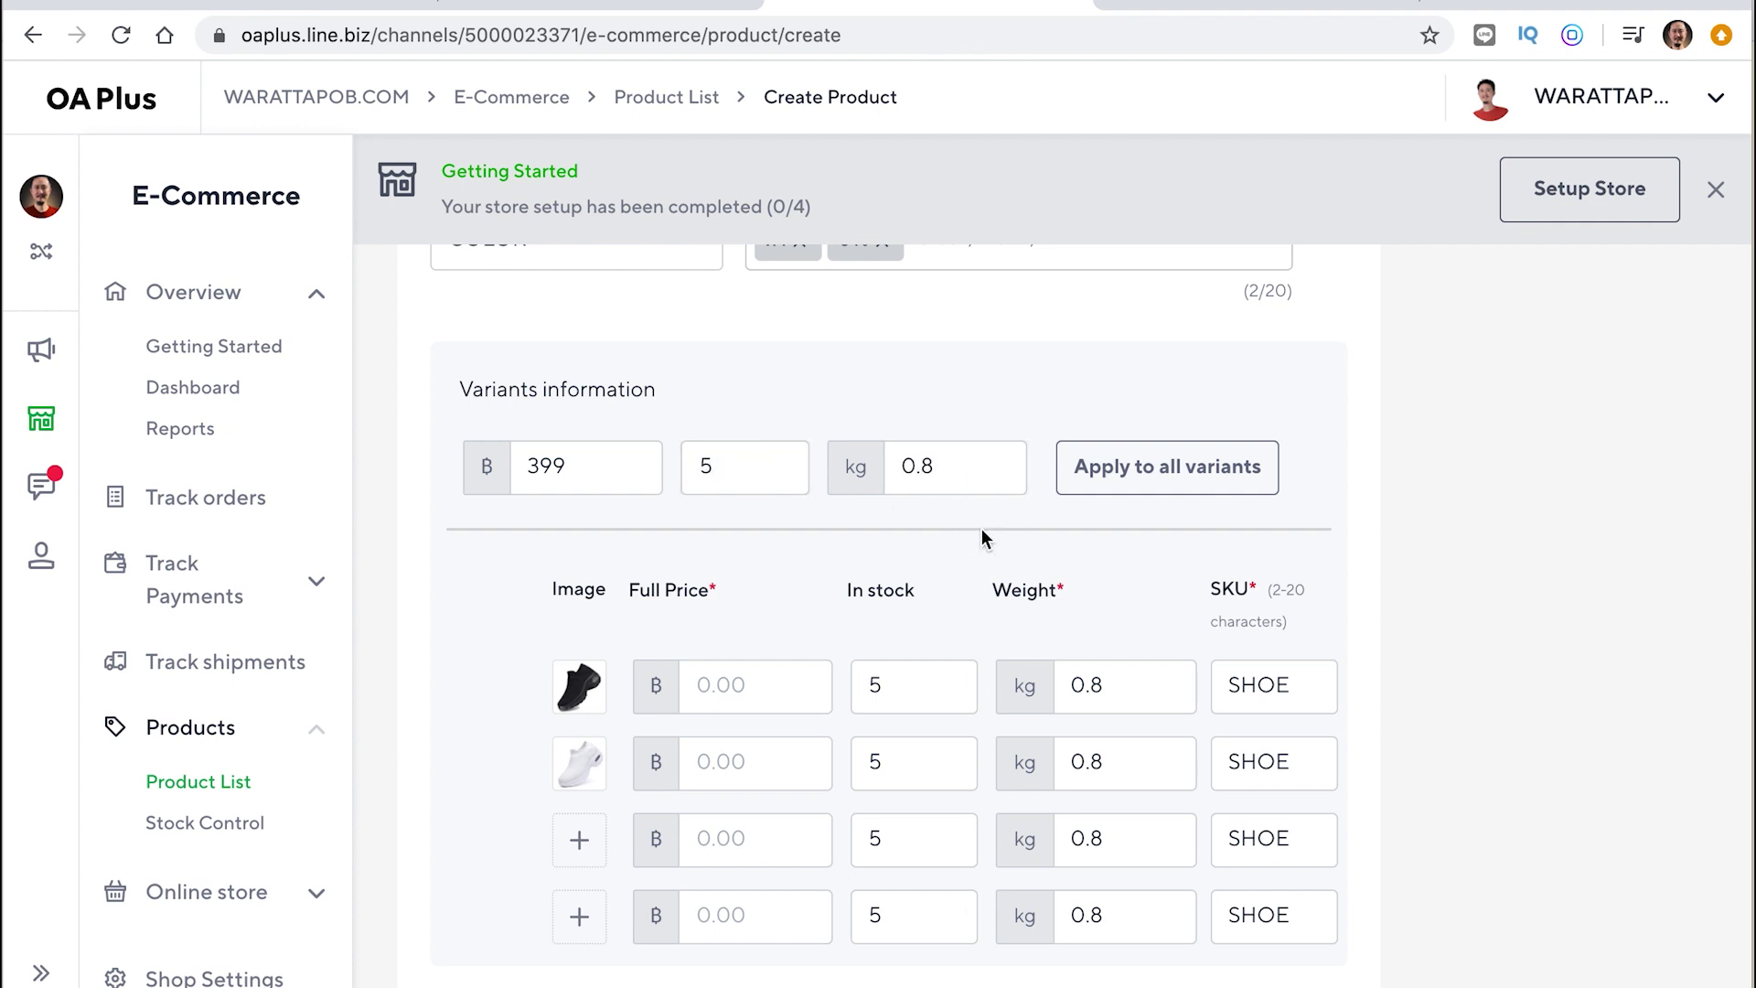
click(1152, 490)
click(913, 685)
key(BackSpace)
click(1157, 485)
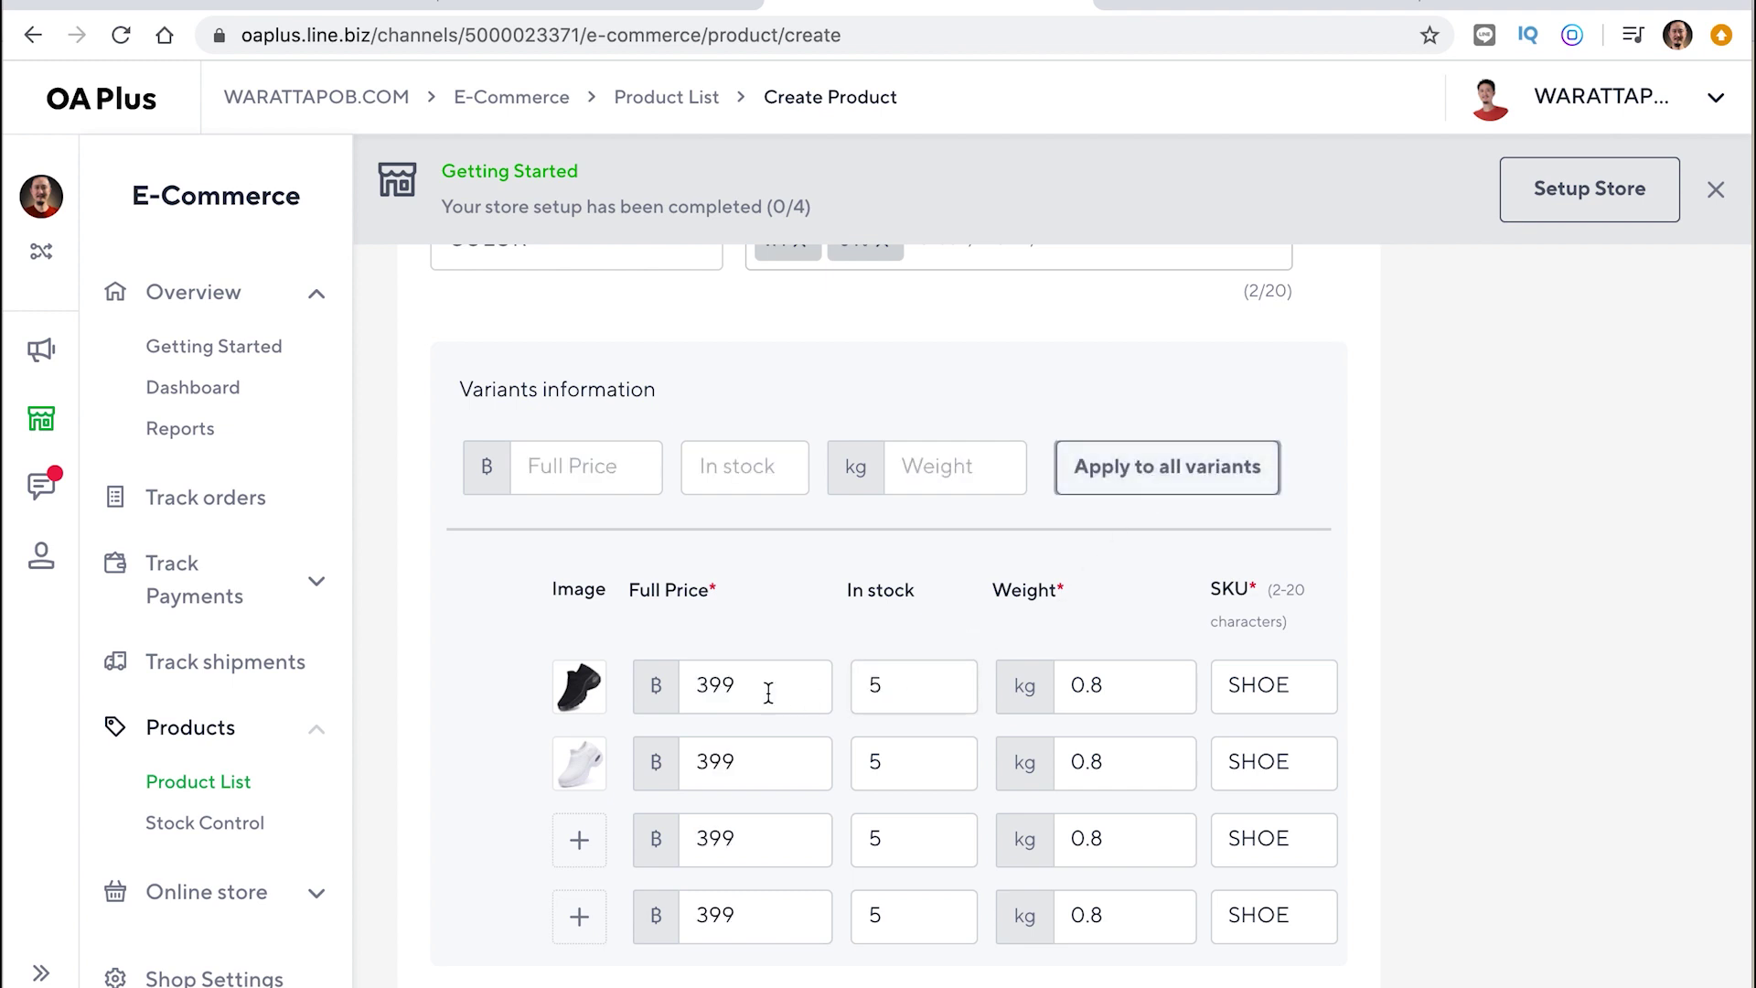
scroll(1082, 847, right, 3)
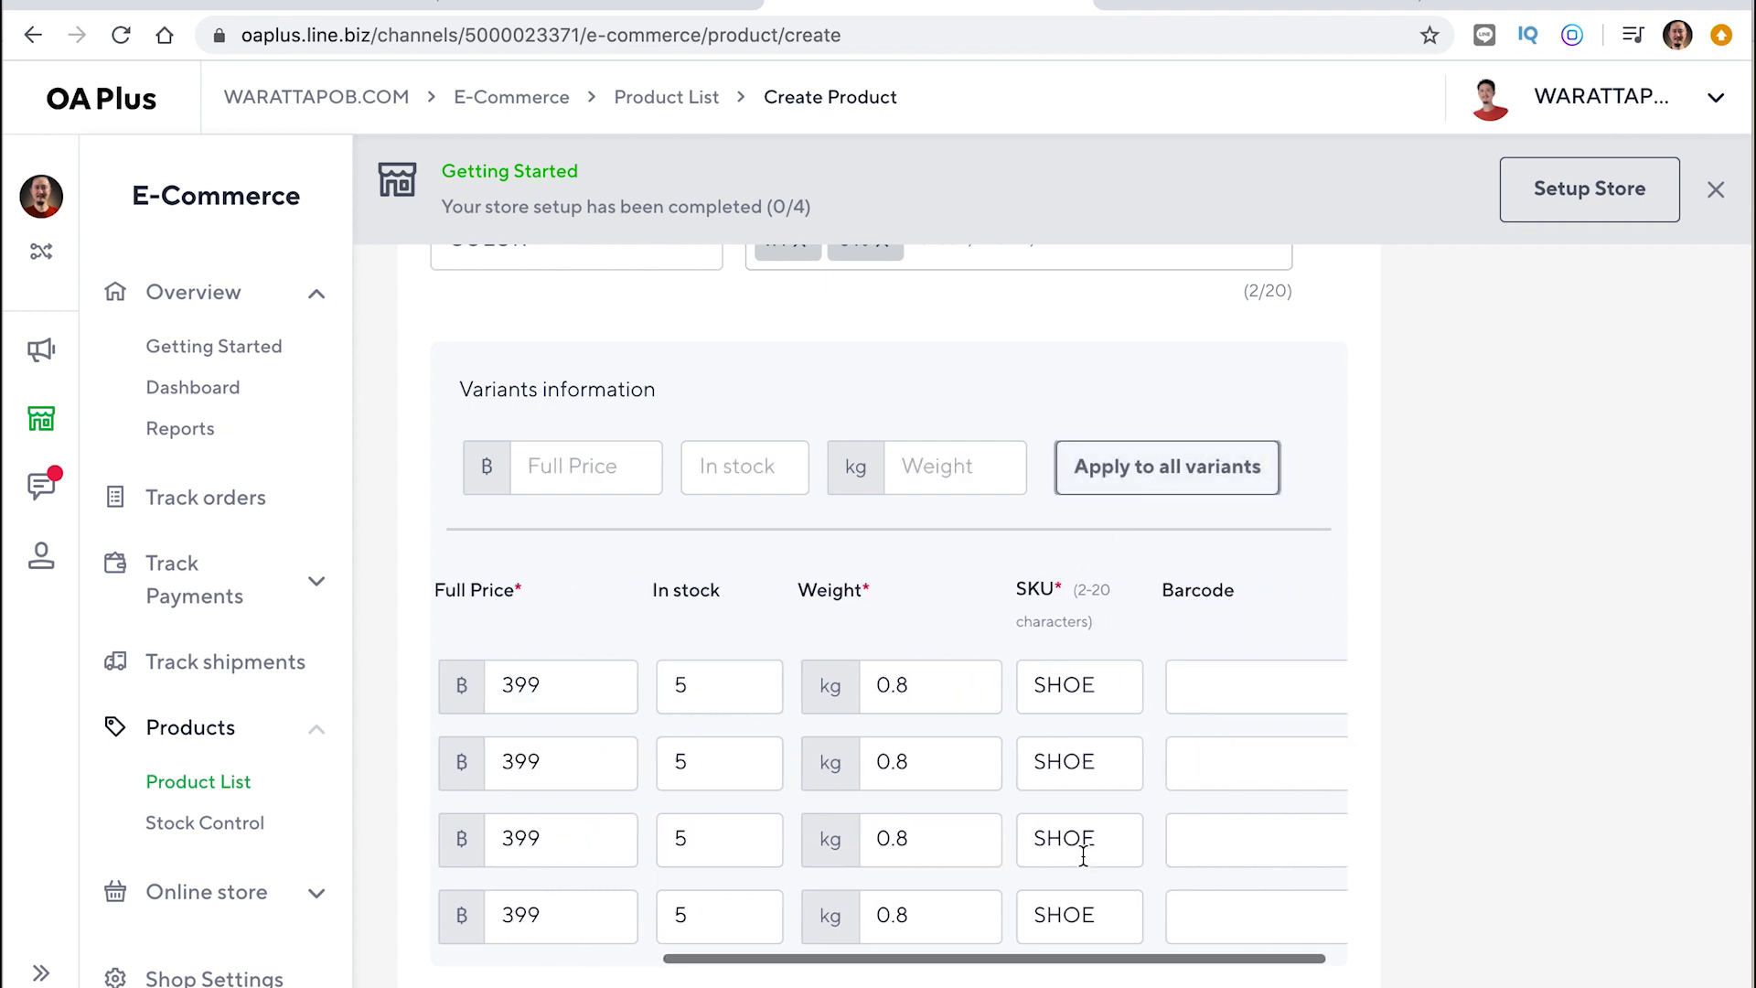
Turn on the instant discount and enter a 50 baht discount
scroll(1082, 847, down, 2)
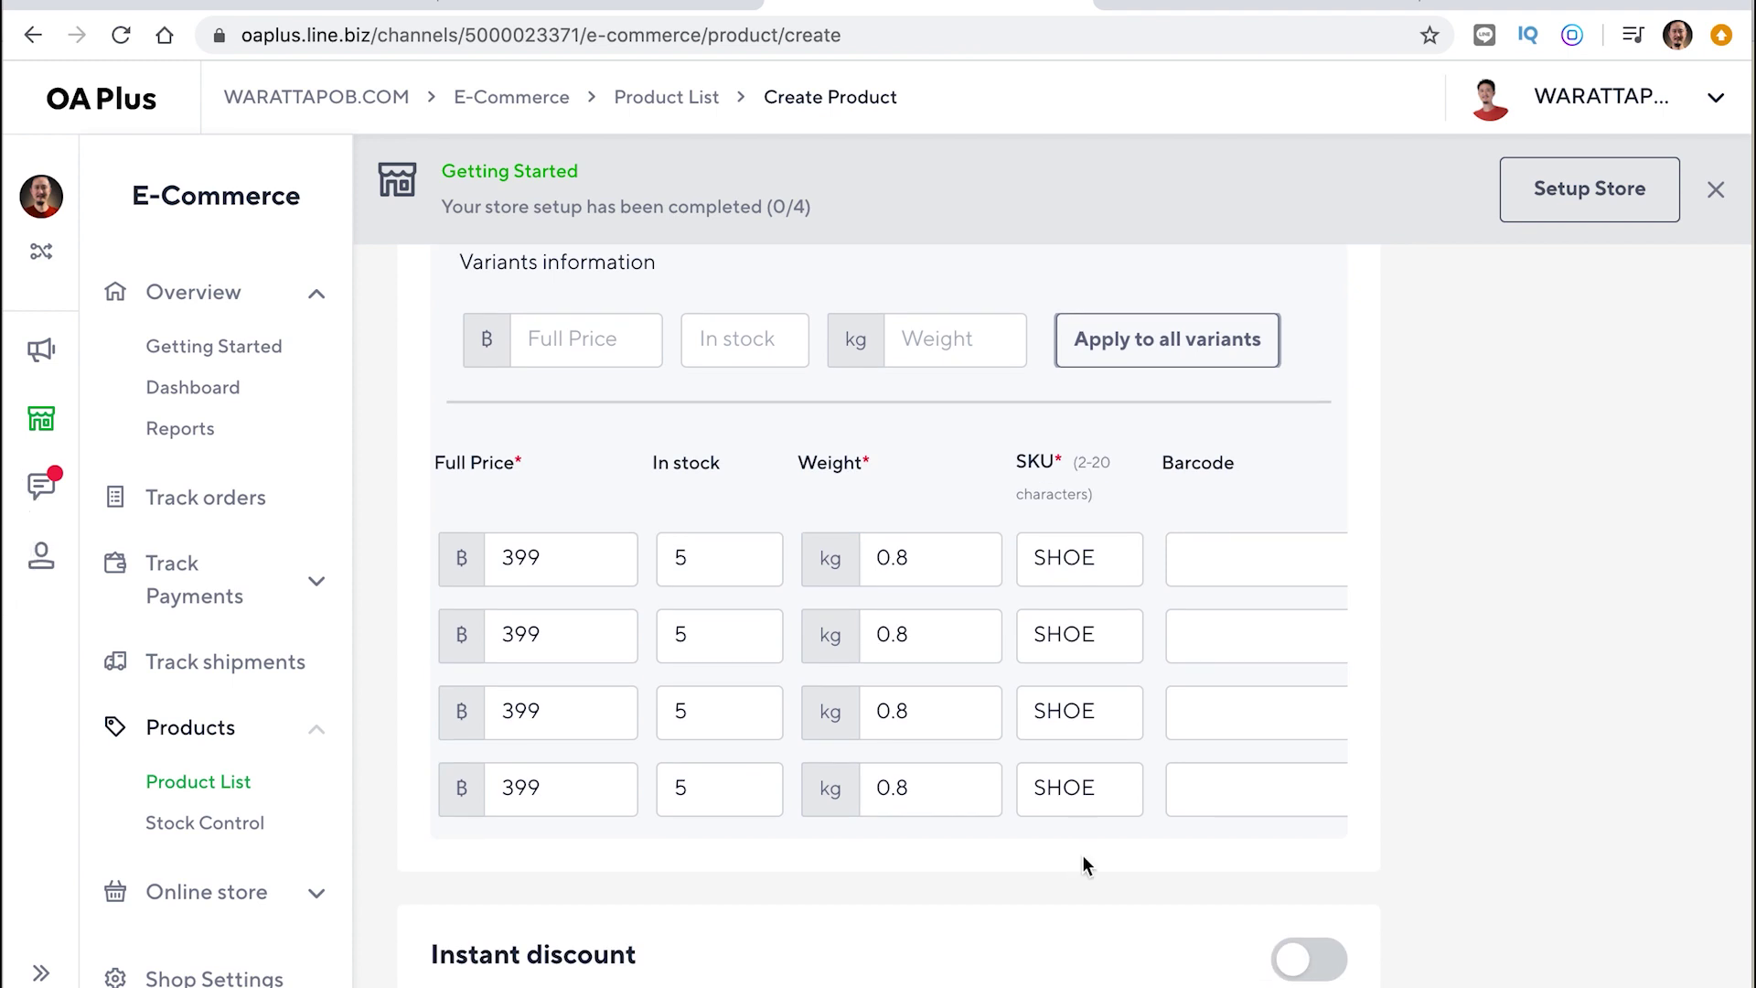
scroll(1083, 857, down, 3)
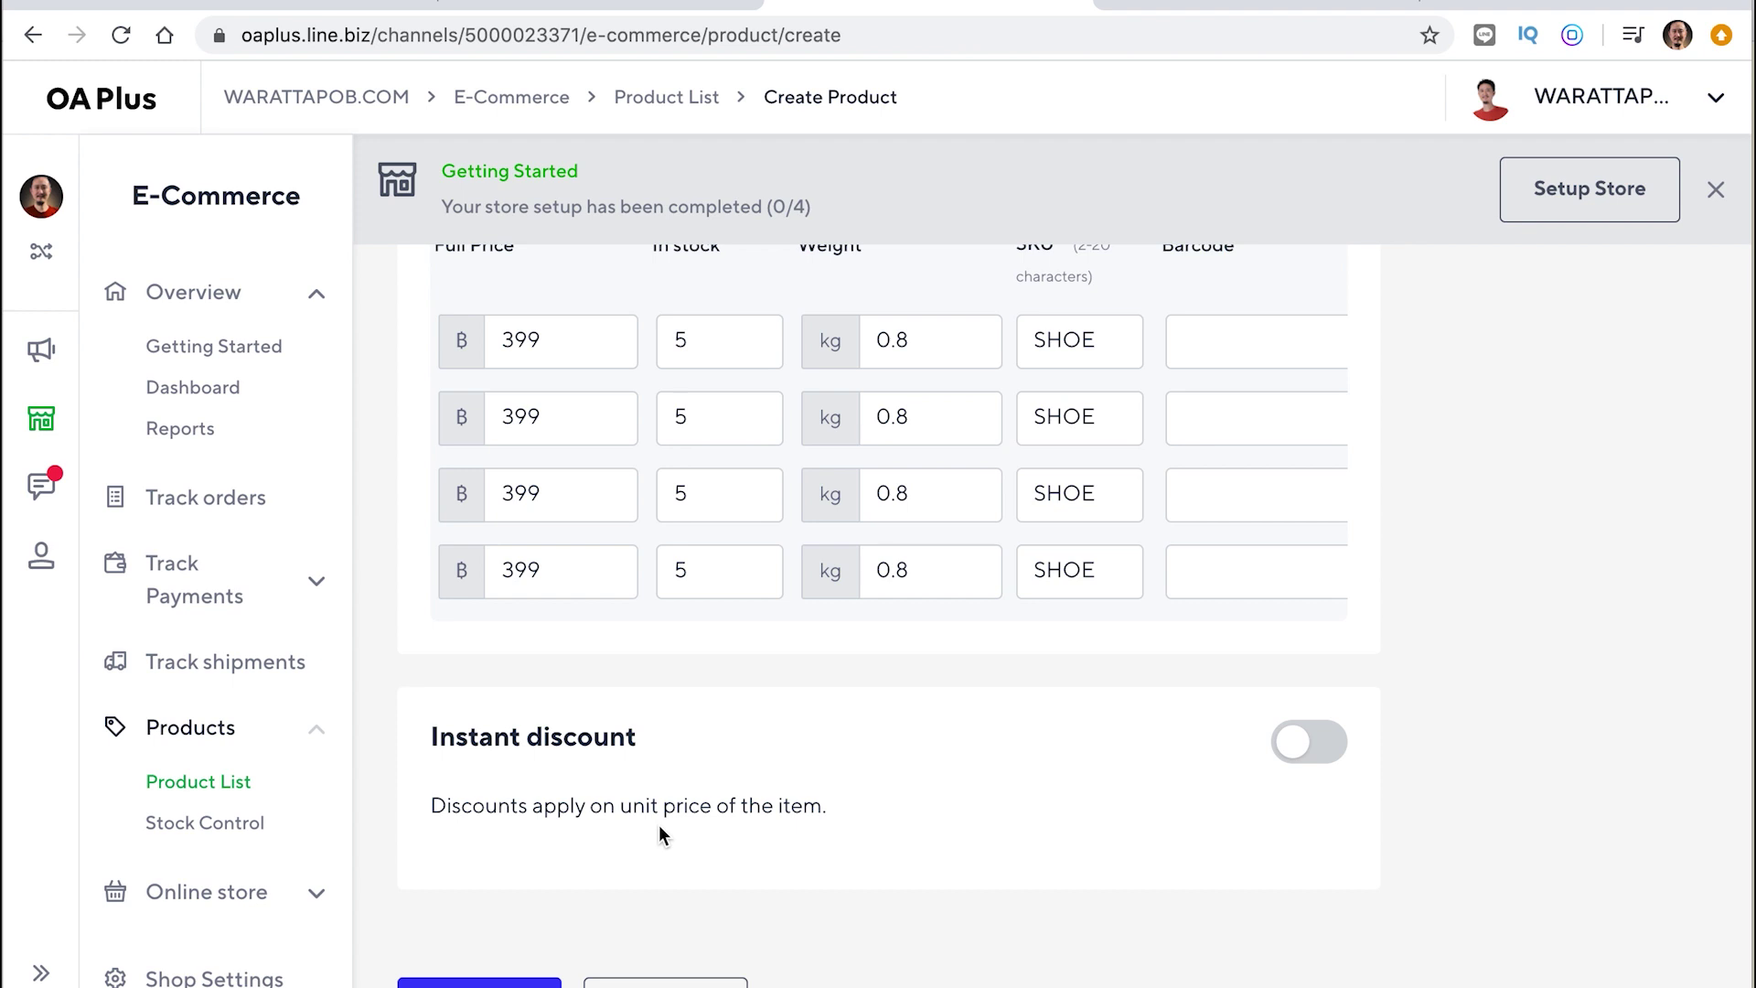
click(1322, 743)
scroll(1326, 757, down, 1)
scroll(1323, 745, down, 2)
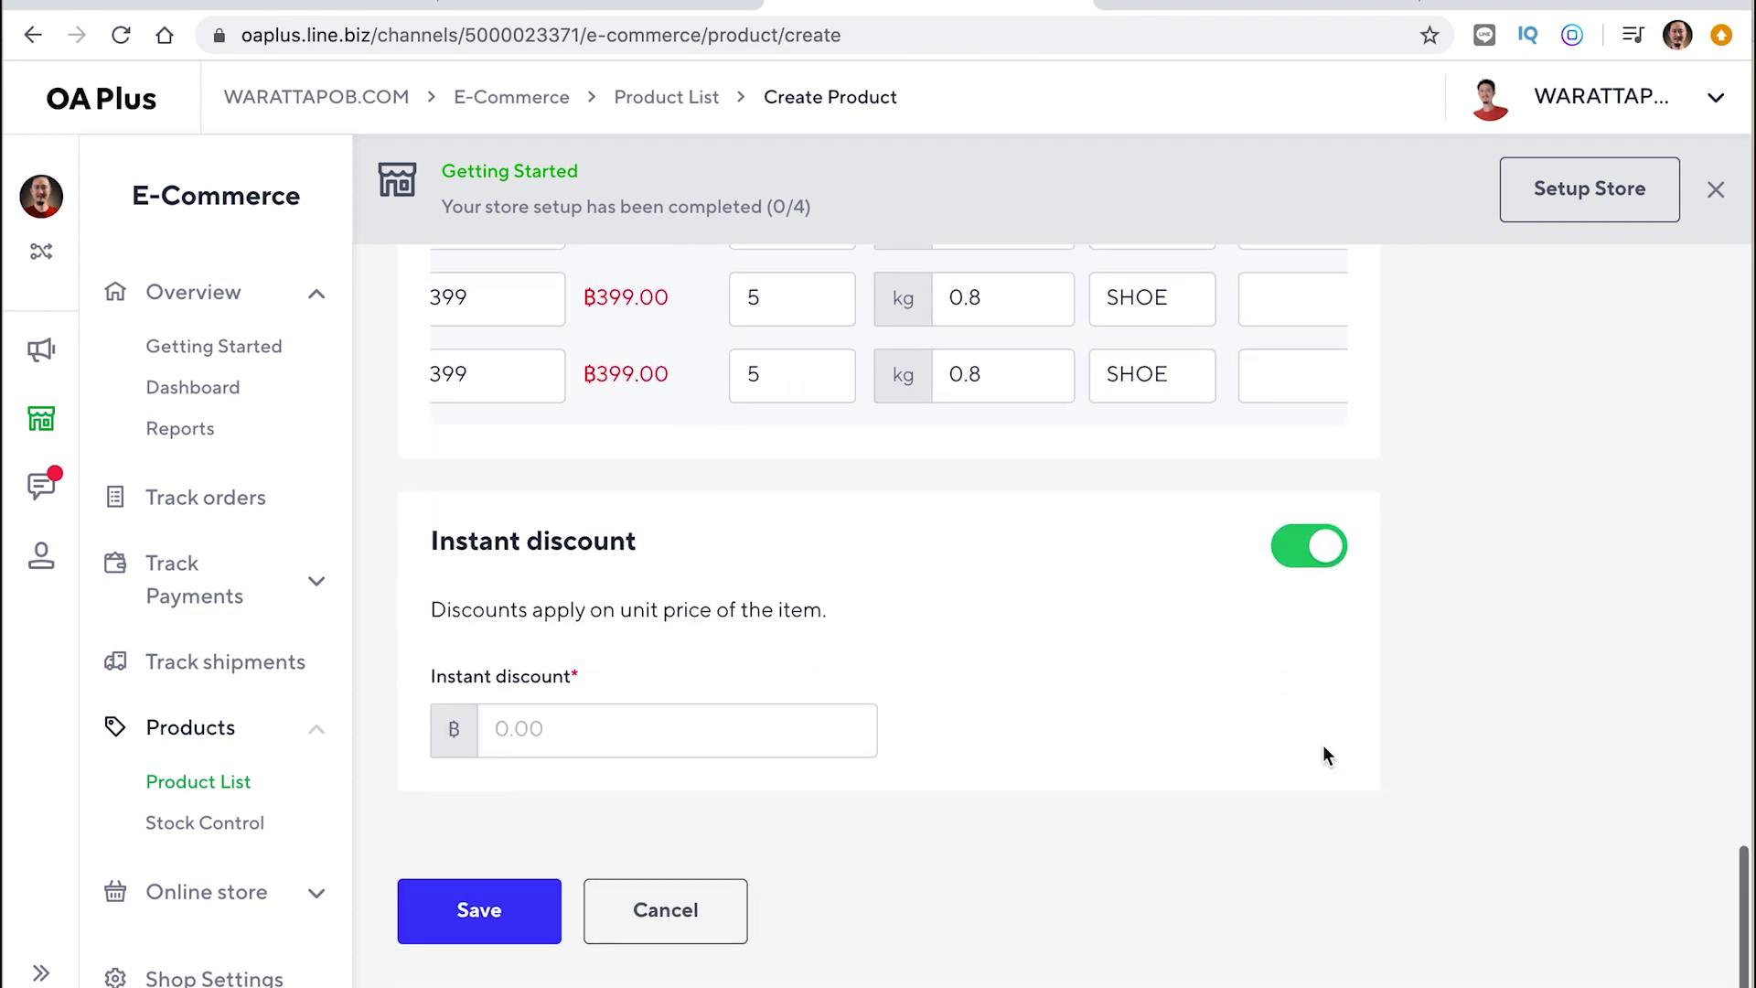
click(575, 693)
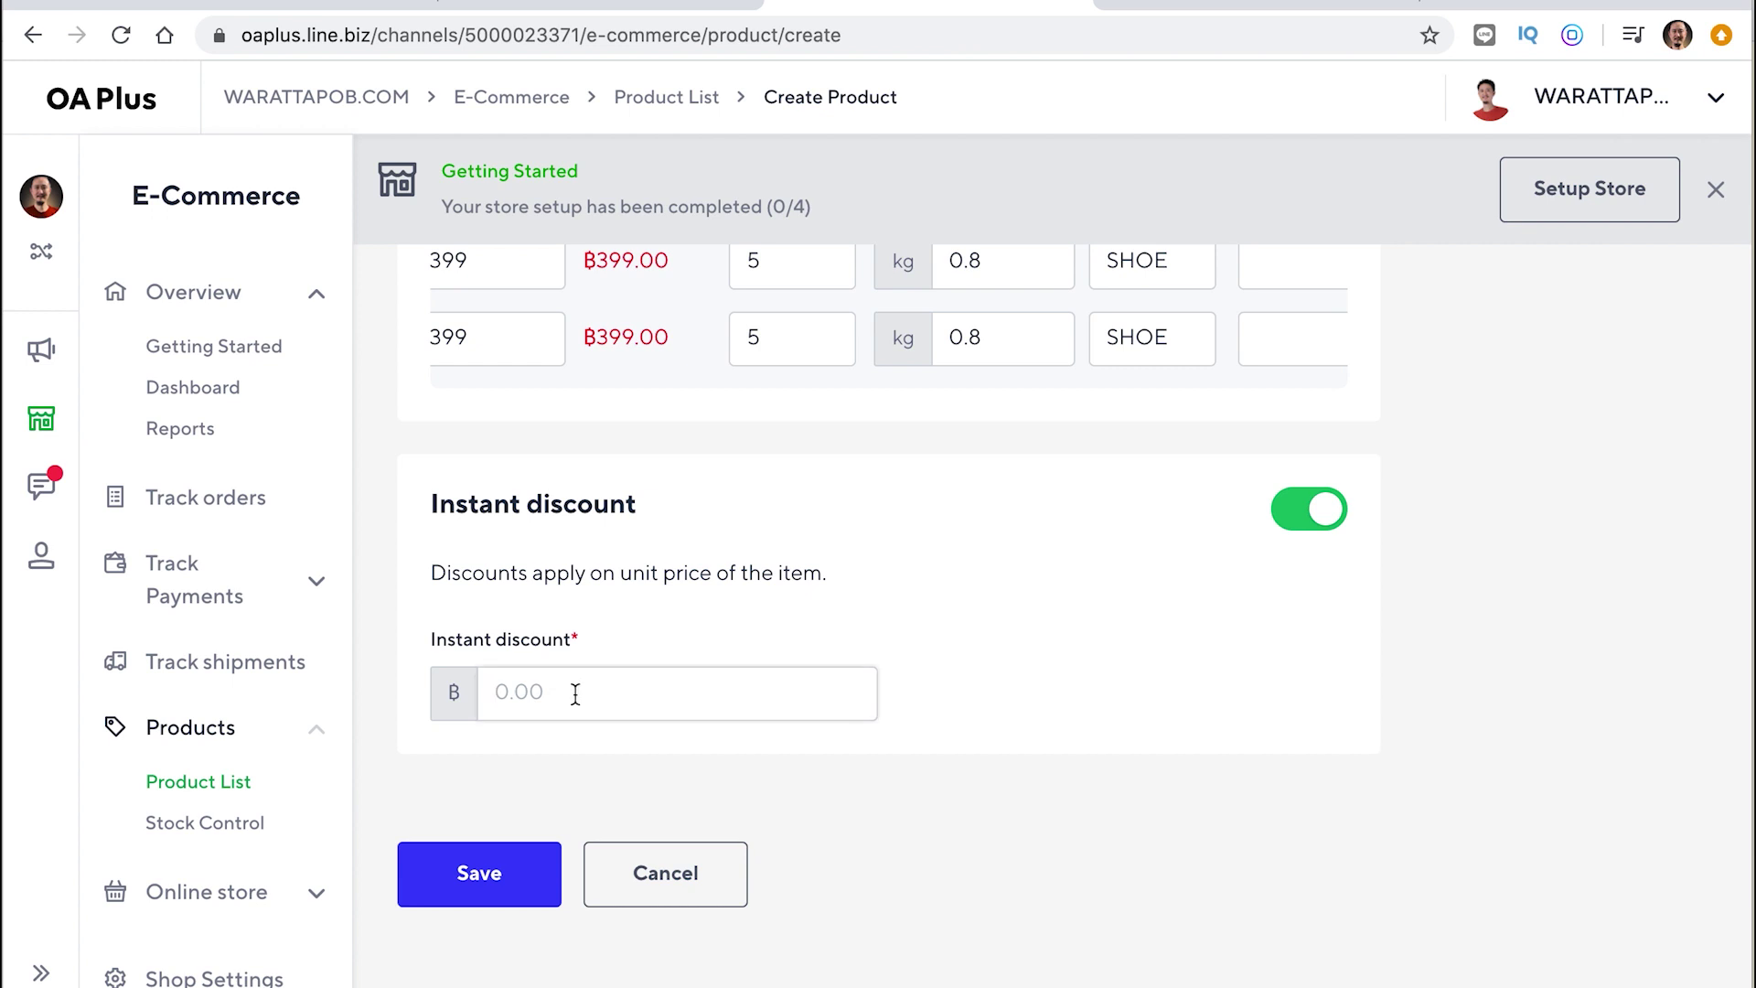
text(50)
Clear the discount, toggle instant discount off and on, and re-enter 50
scroll(1007, 650, up, 2)
scroll(1008, 650, down, 1)
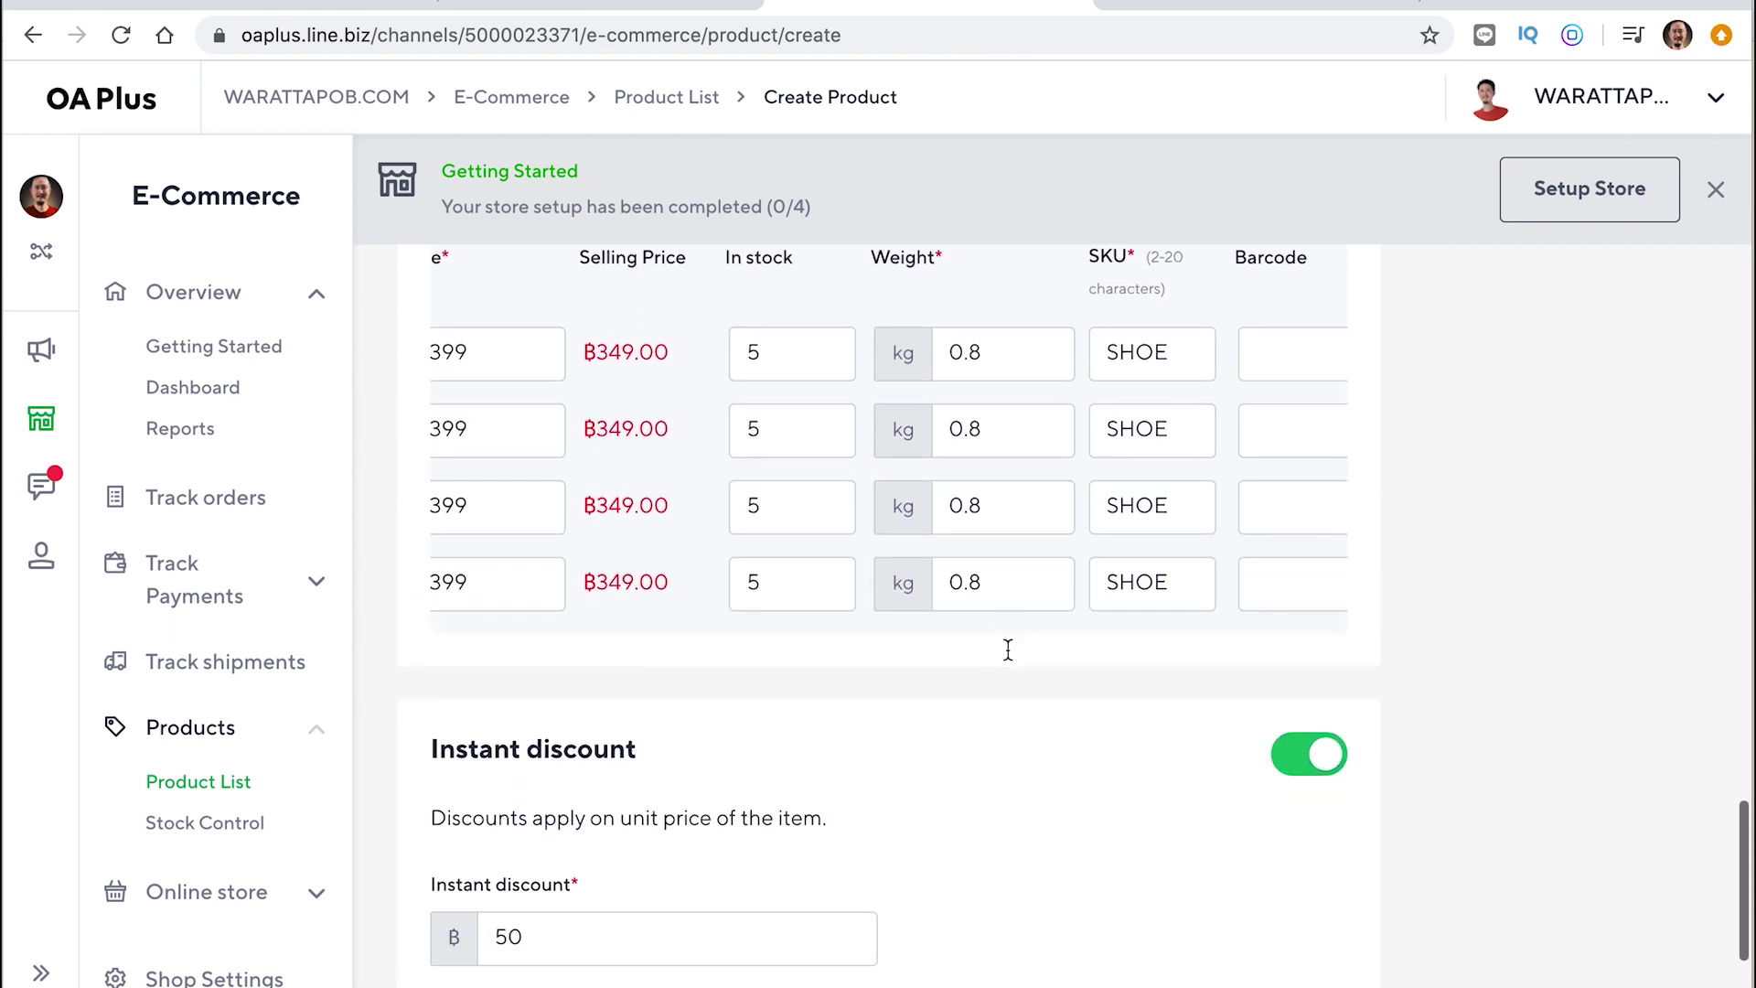
scroll(765, 540, left, 5)
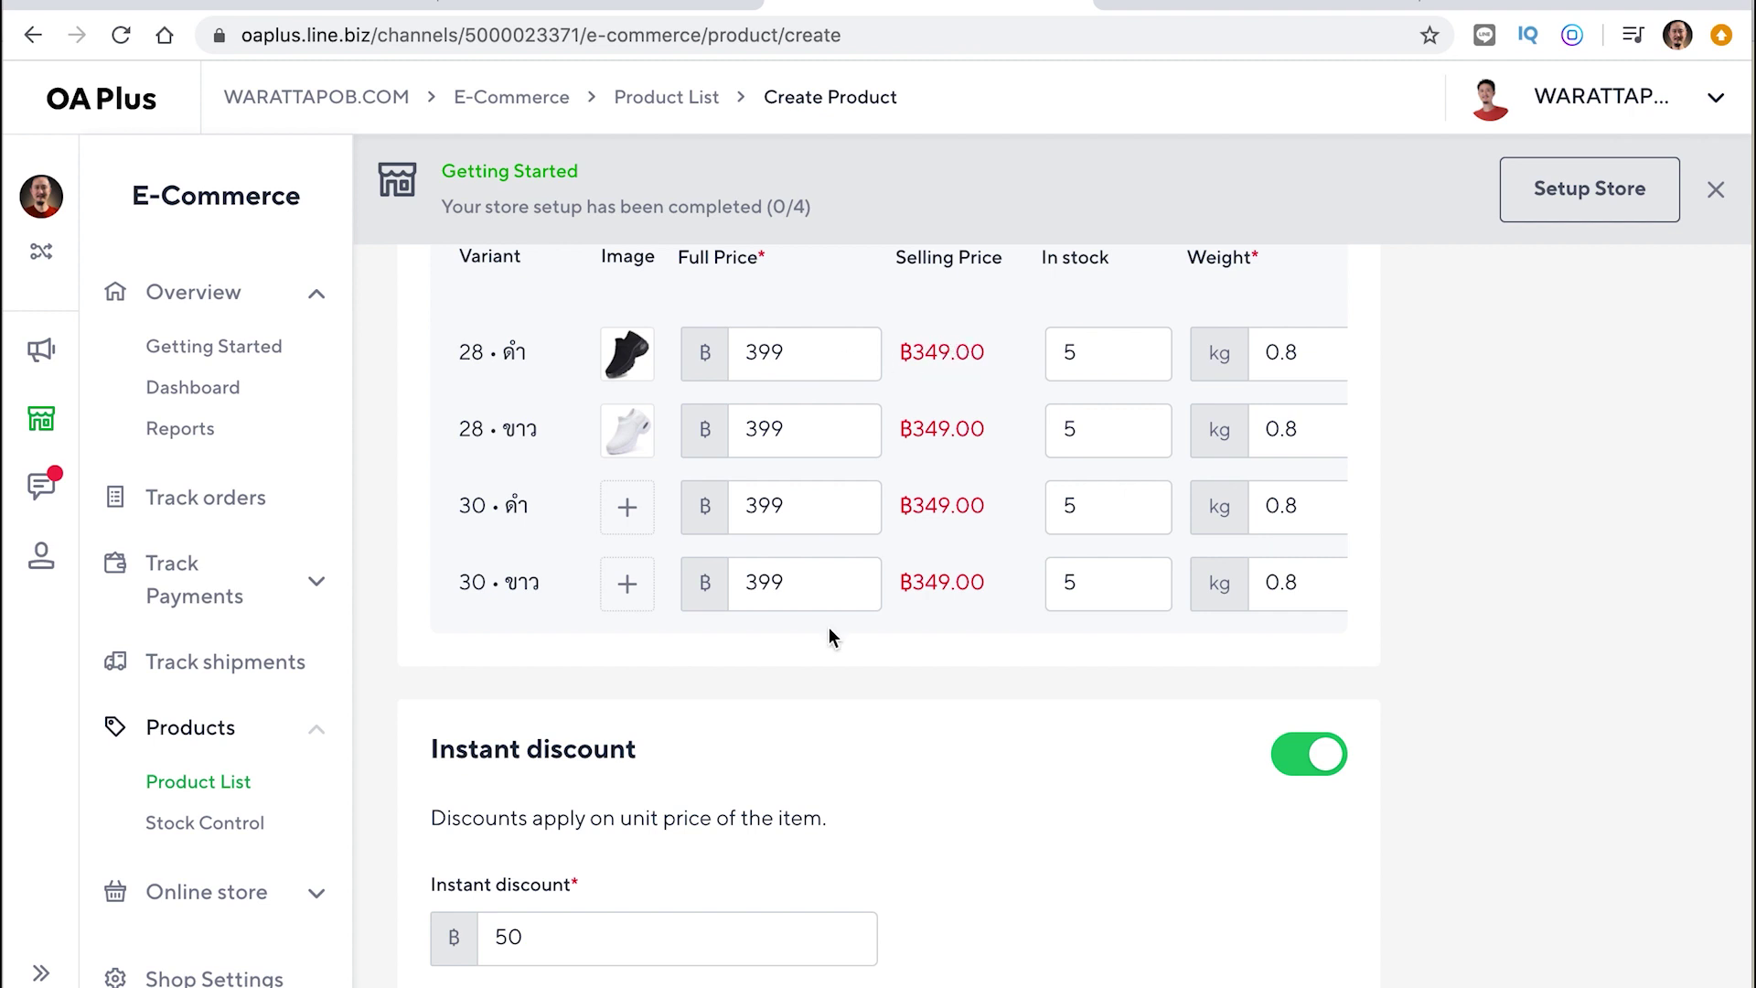
scroll(828, 636, down, 1)
double_click(585, 859)
key(BackSpace)
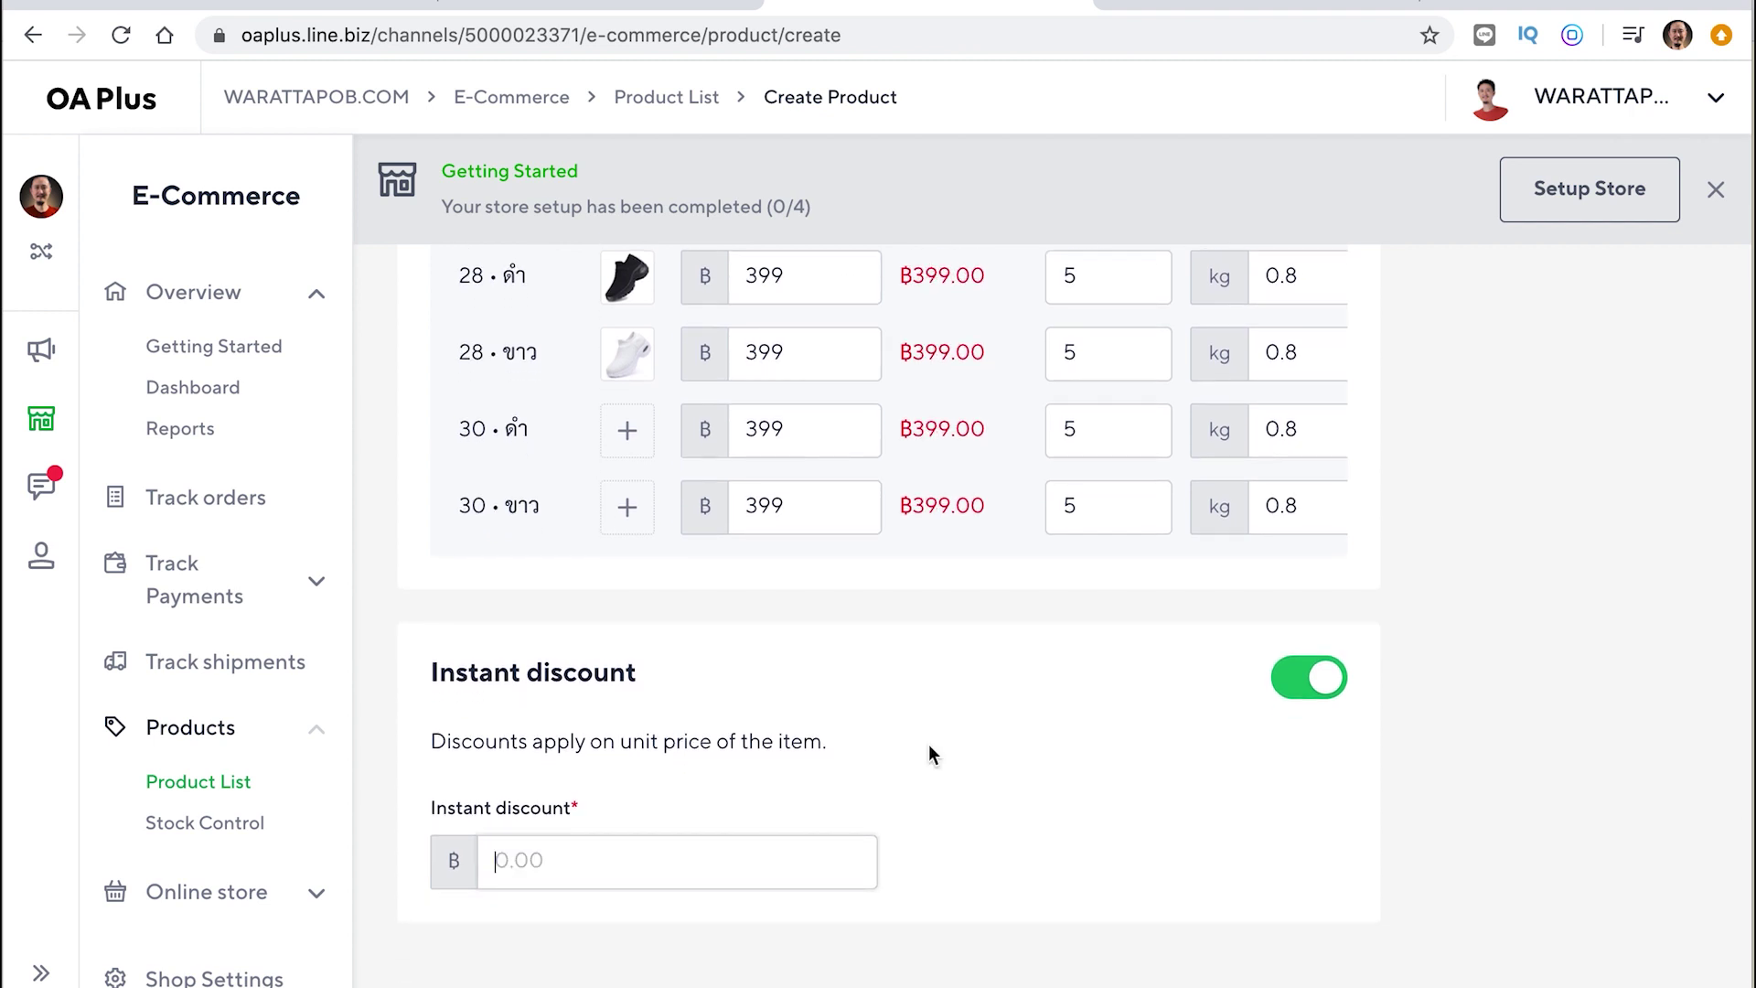
click(1273, 679)
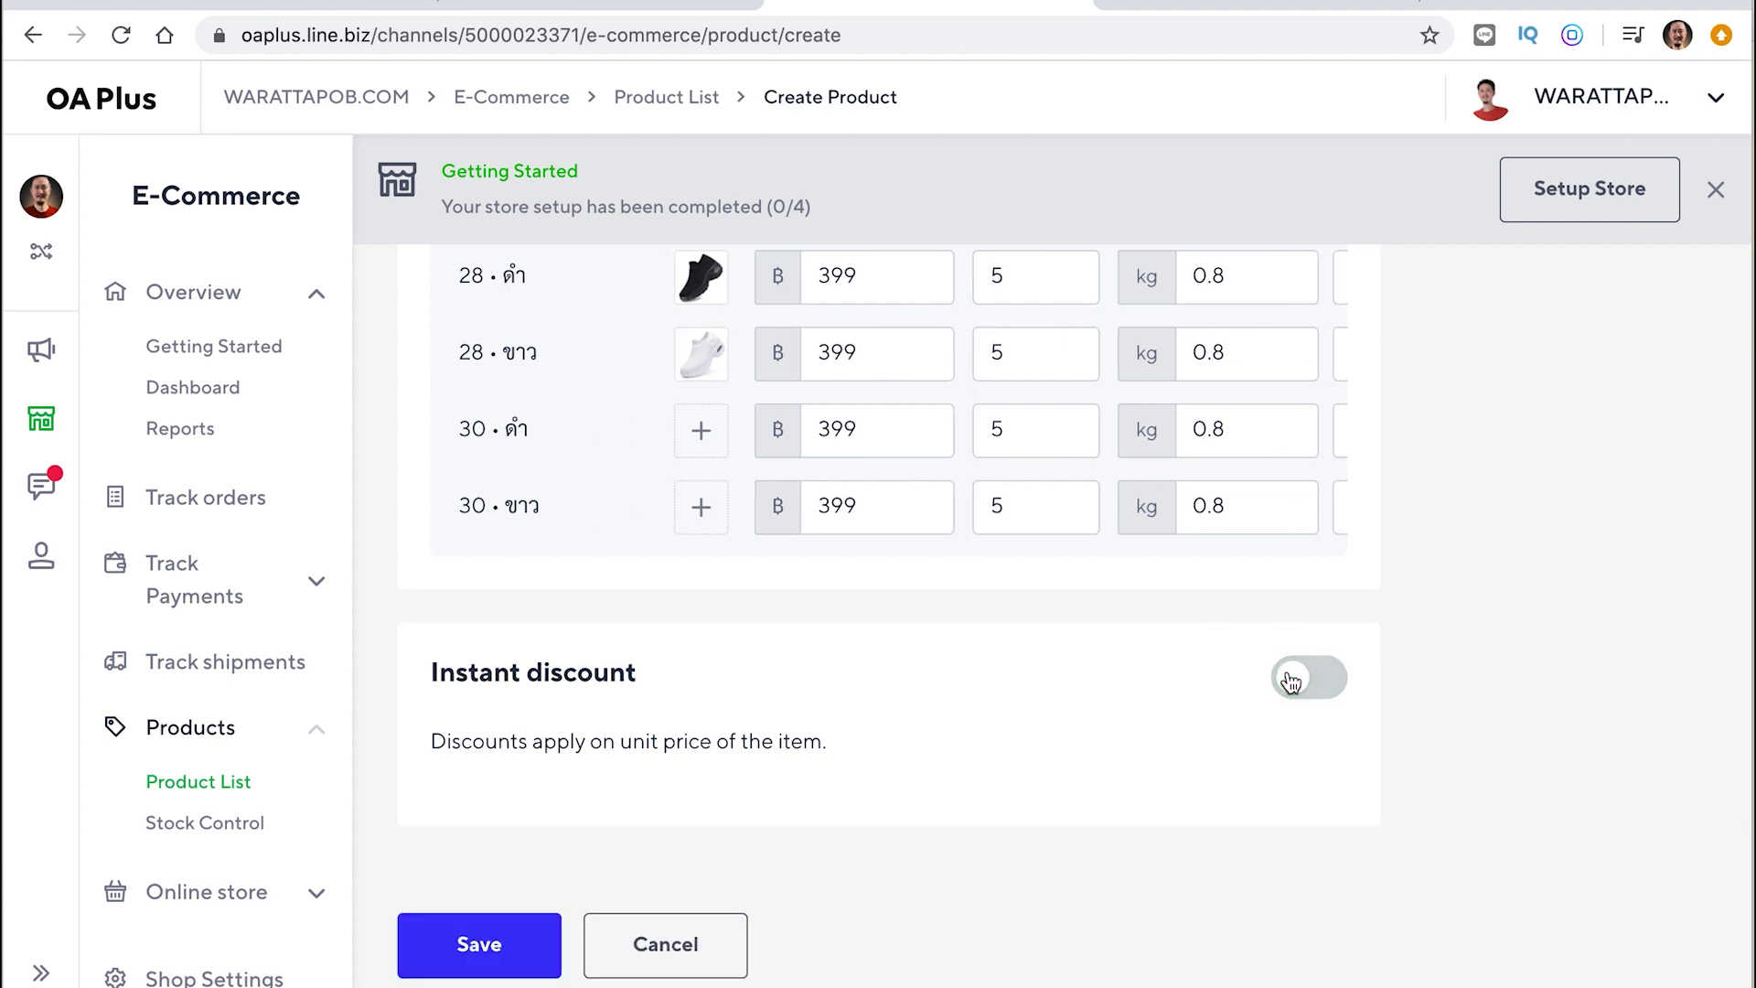
click(1291, 681)
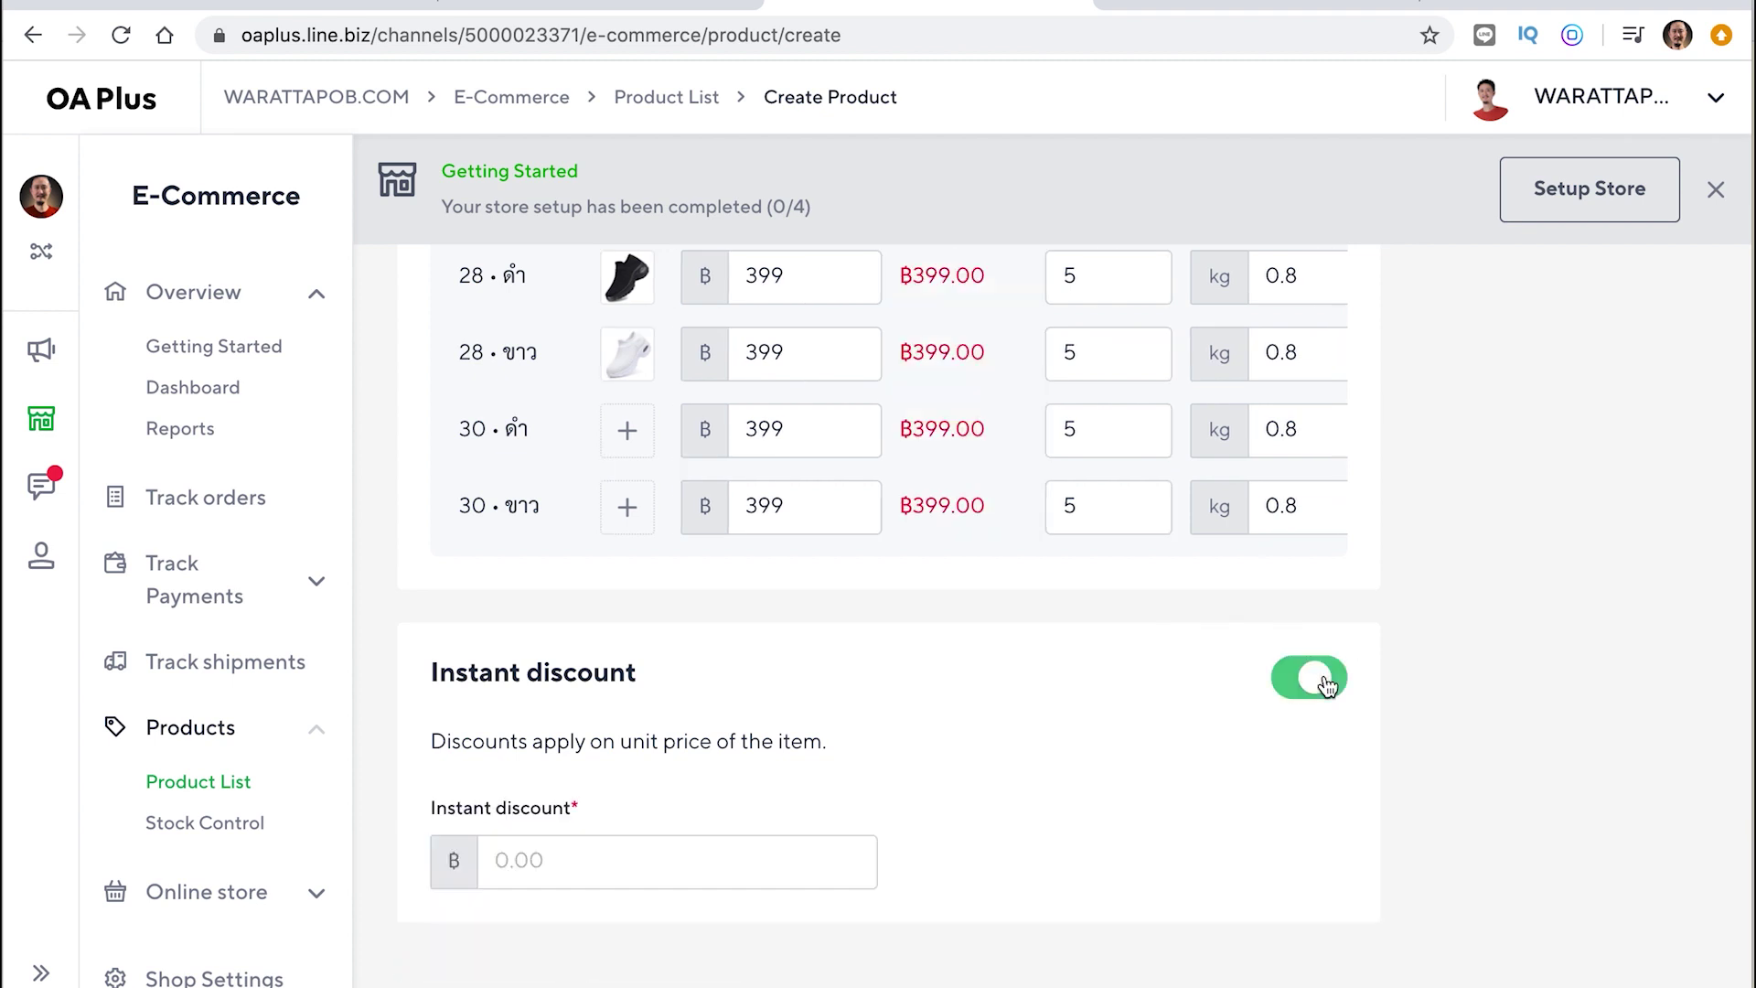
click(573, 864)
text(50)
triple_click(1022, 790)
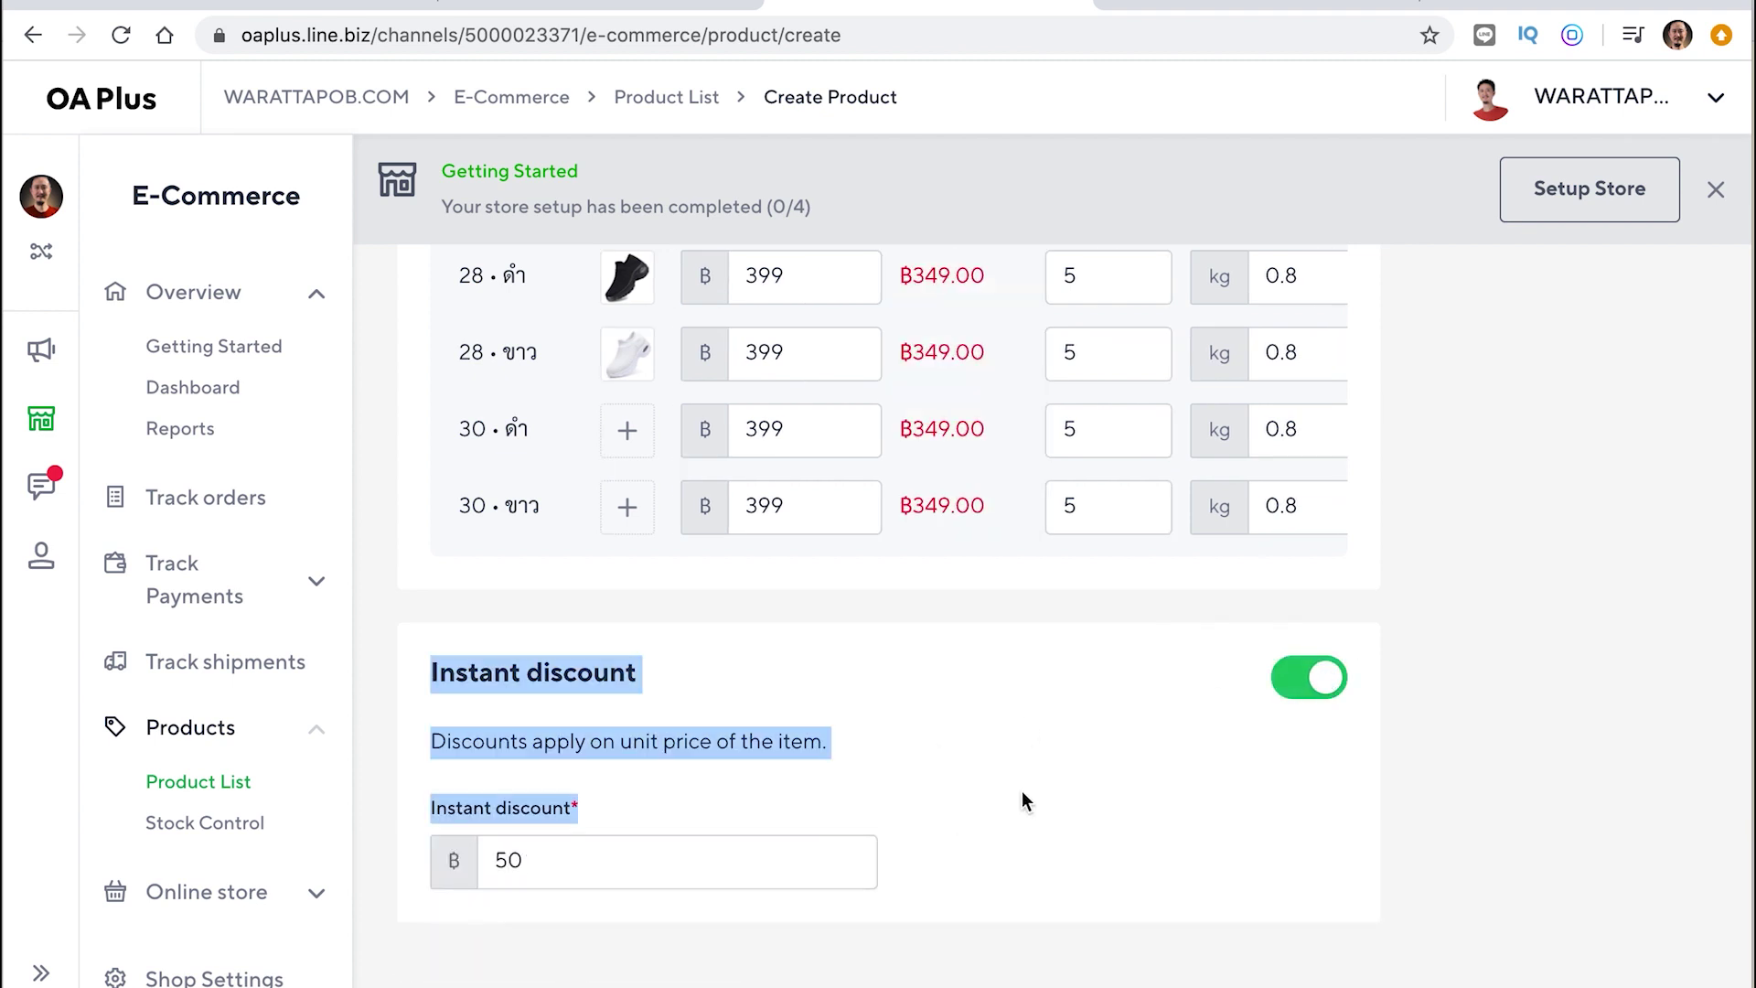
click(1028, 798)
scroll(1028, 798, up, 10)
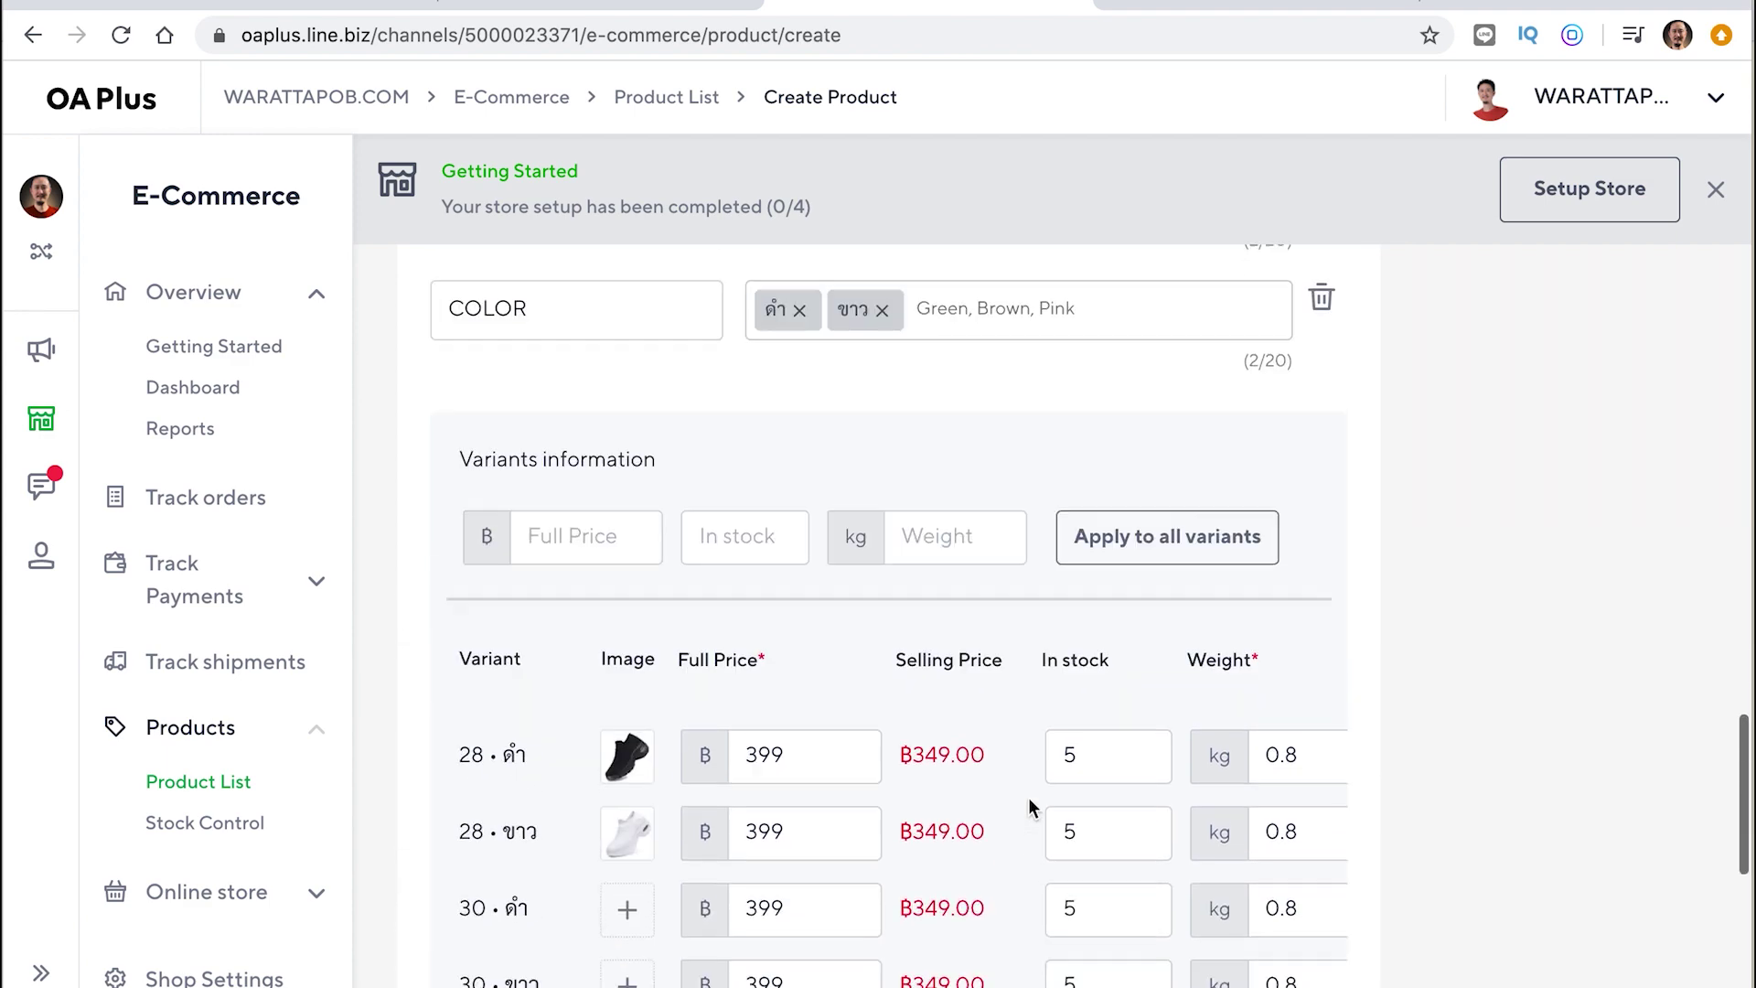
Back out of inserting an image into the product description
scroll(1028, 798, up, 15)
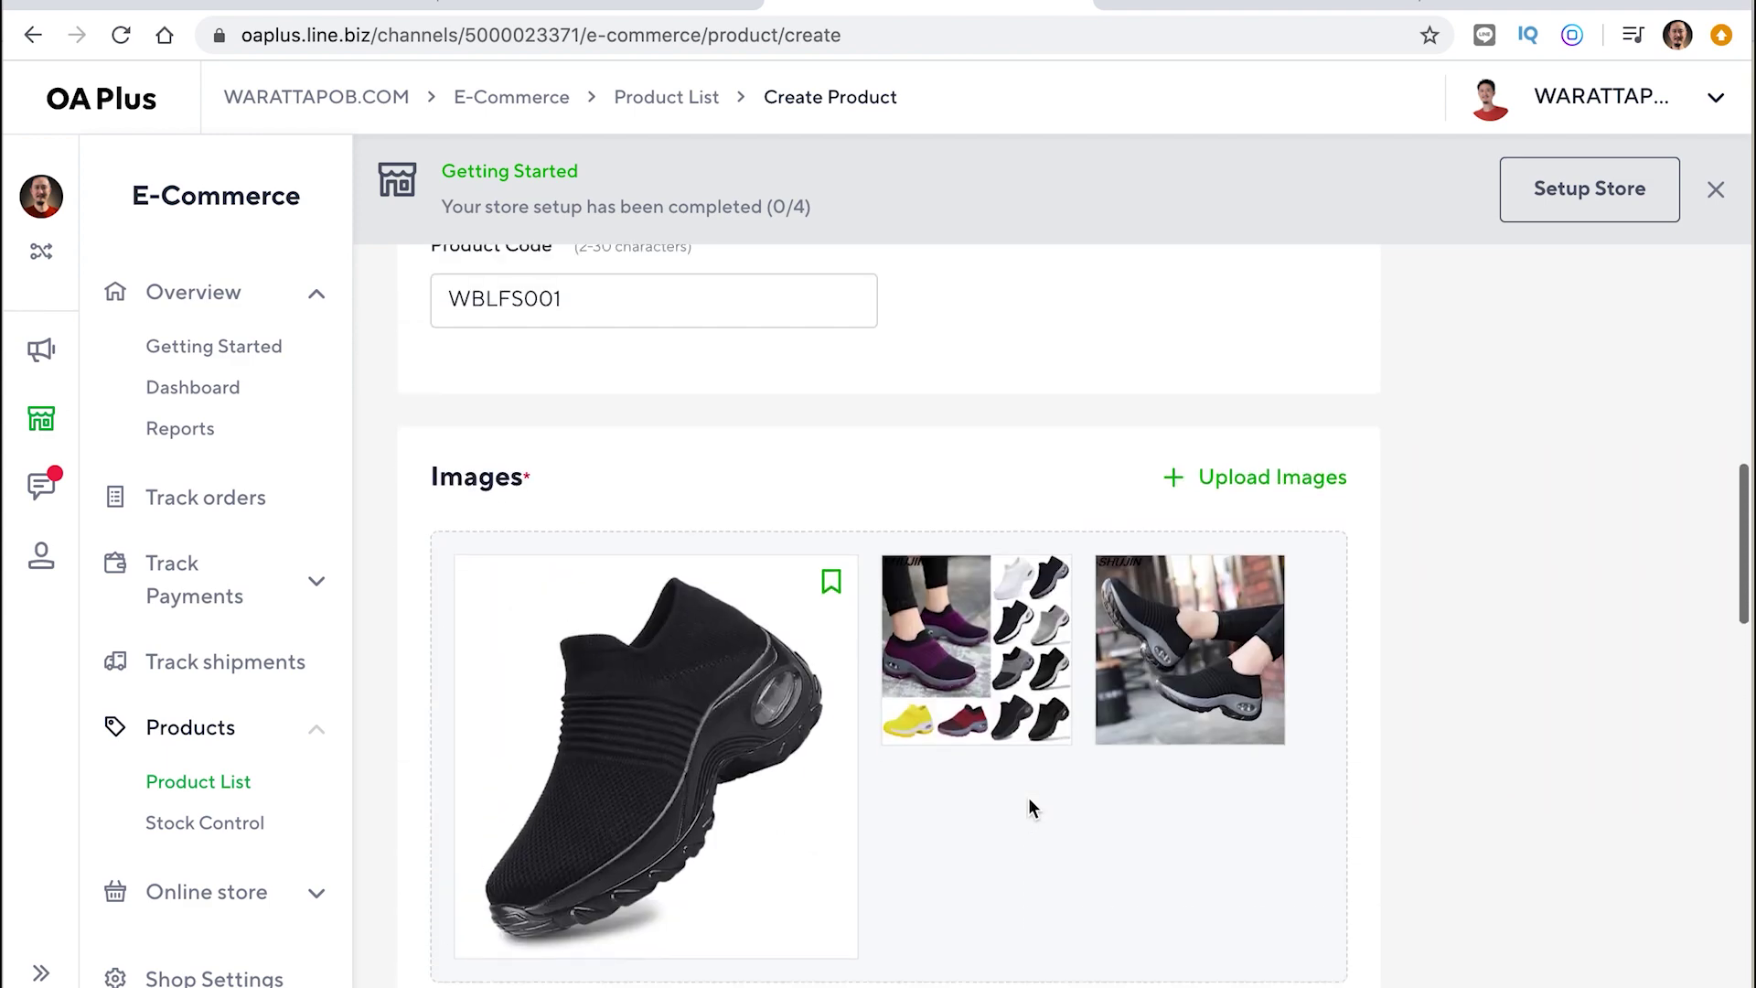
scroll(1028, 798, down, 3)
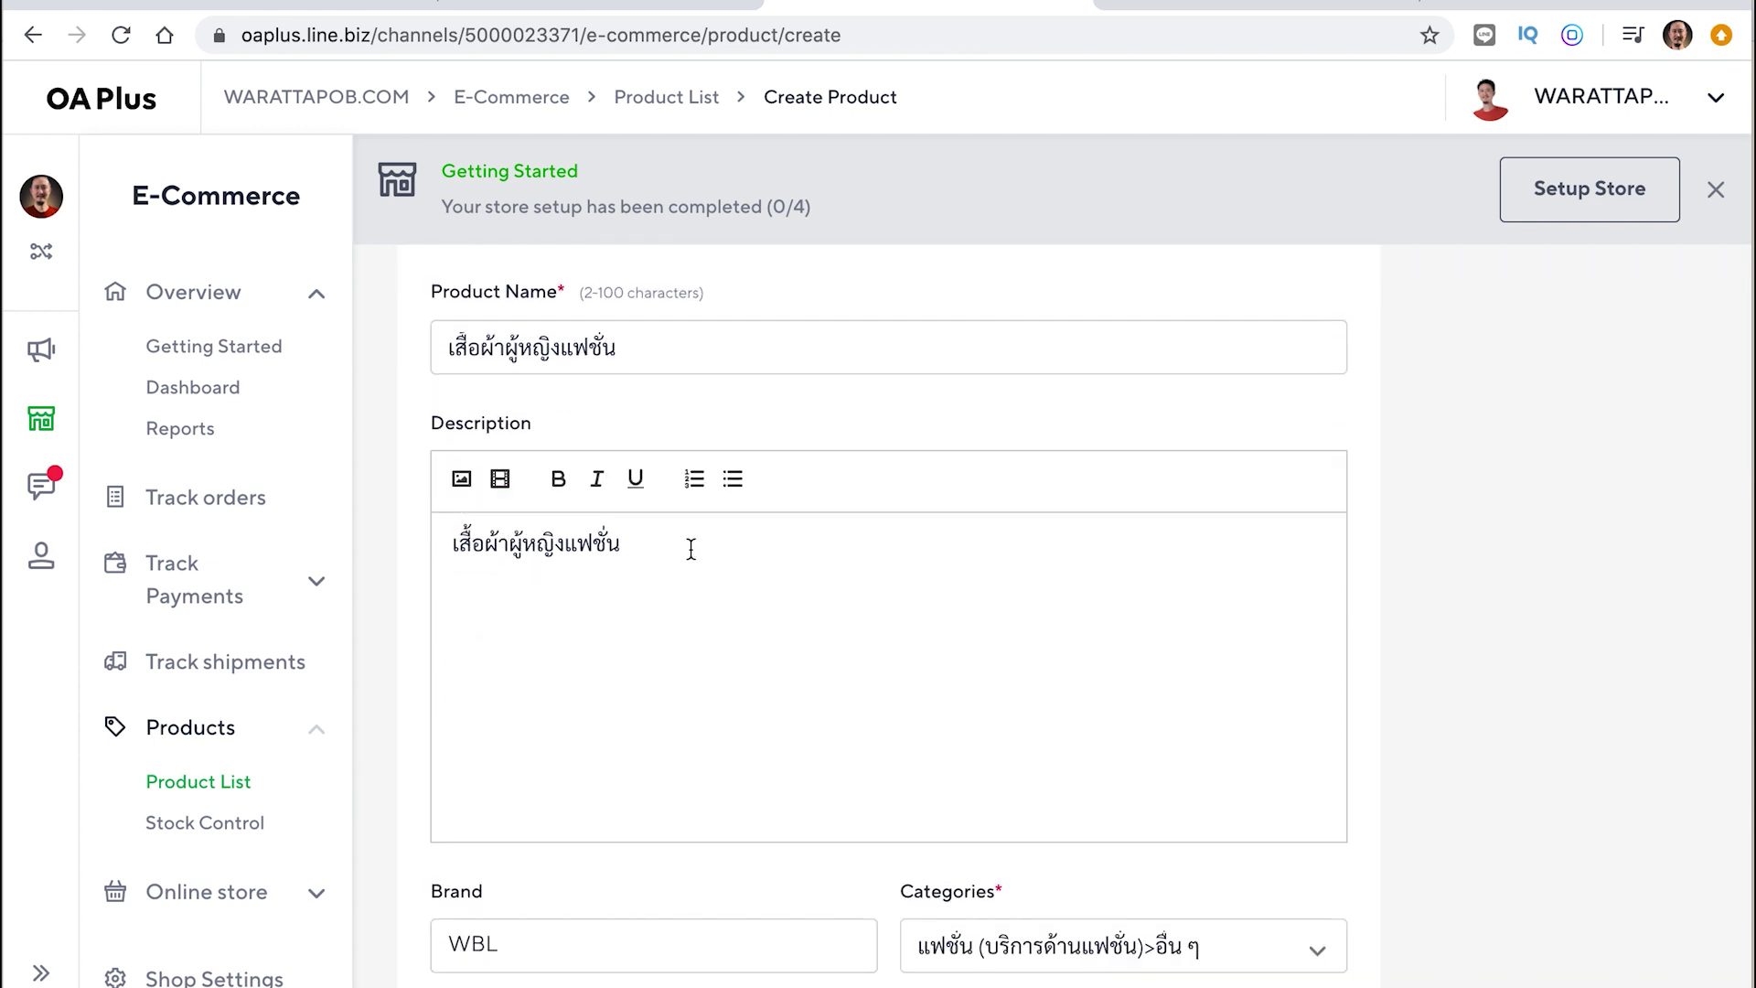
click(462, 479)
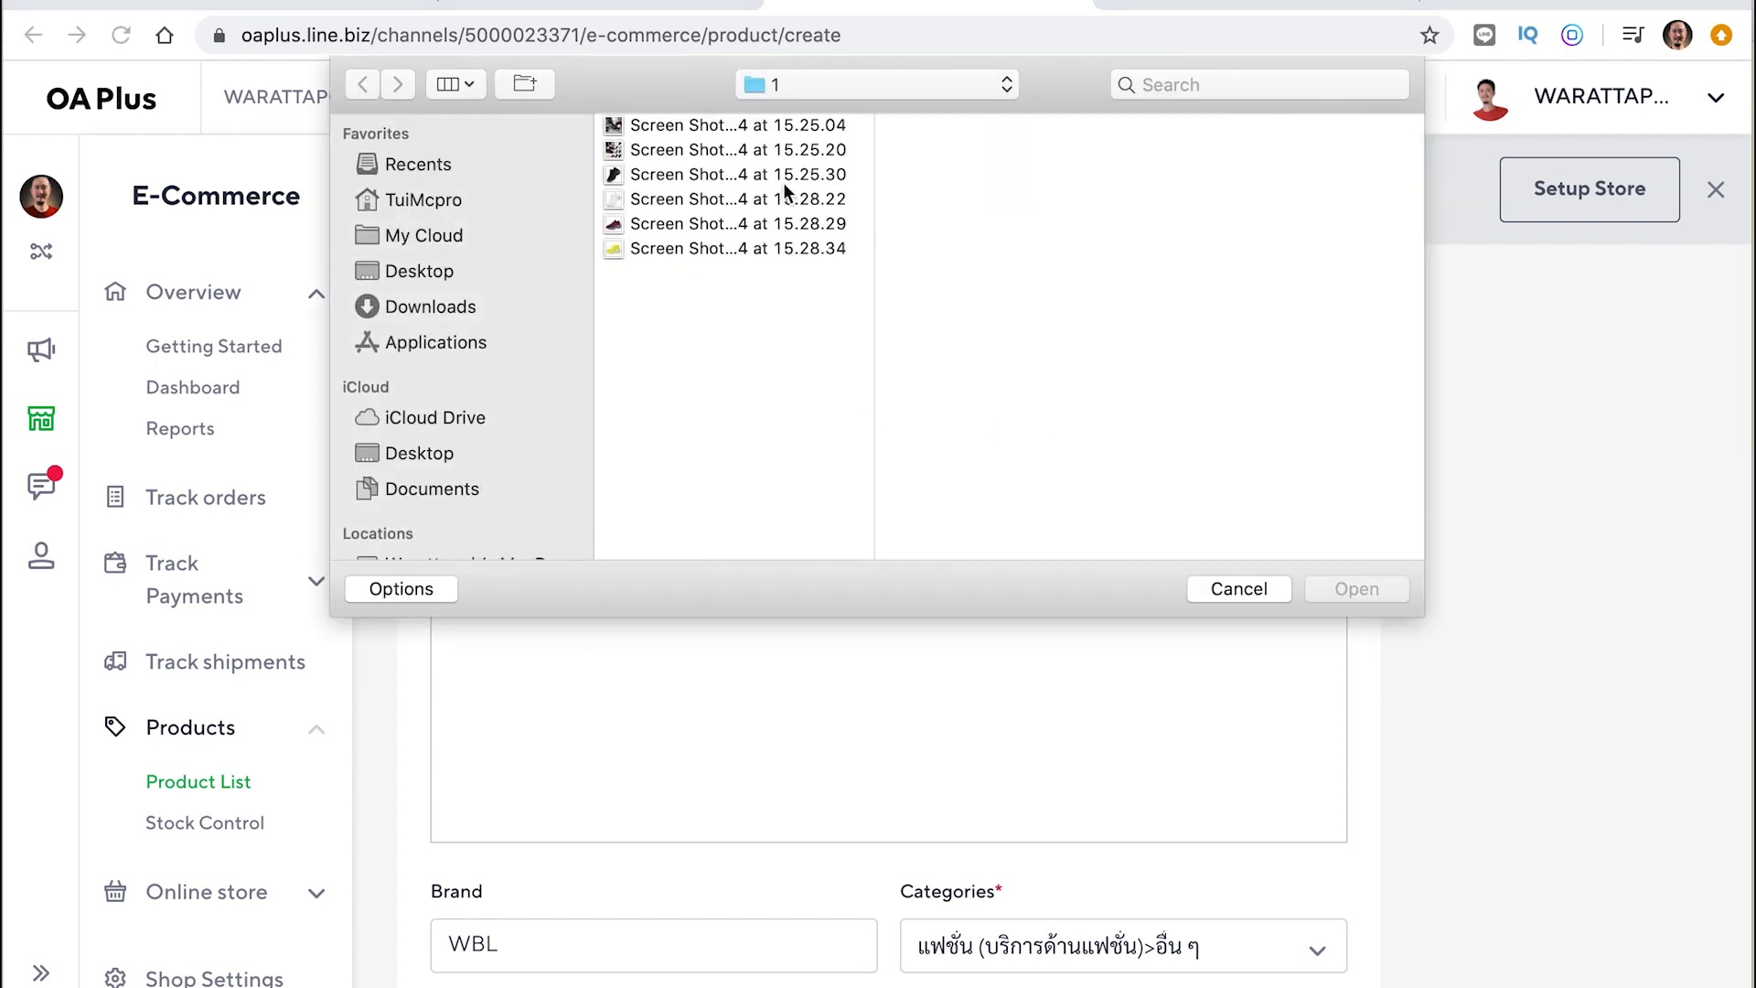
click(1235, 590)
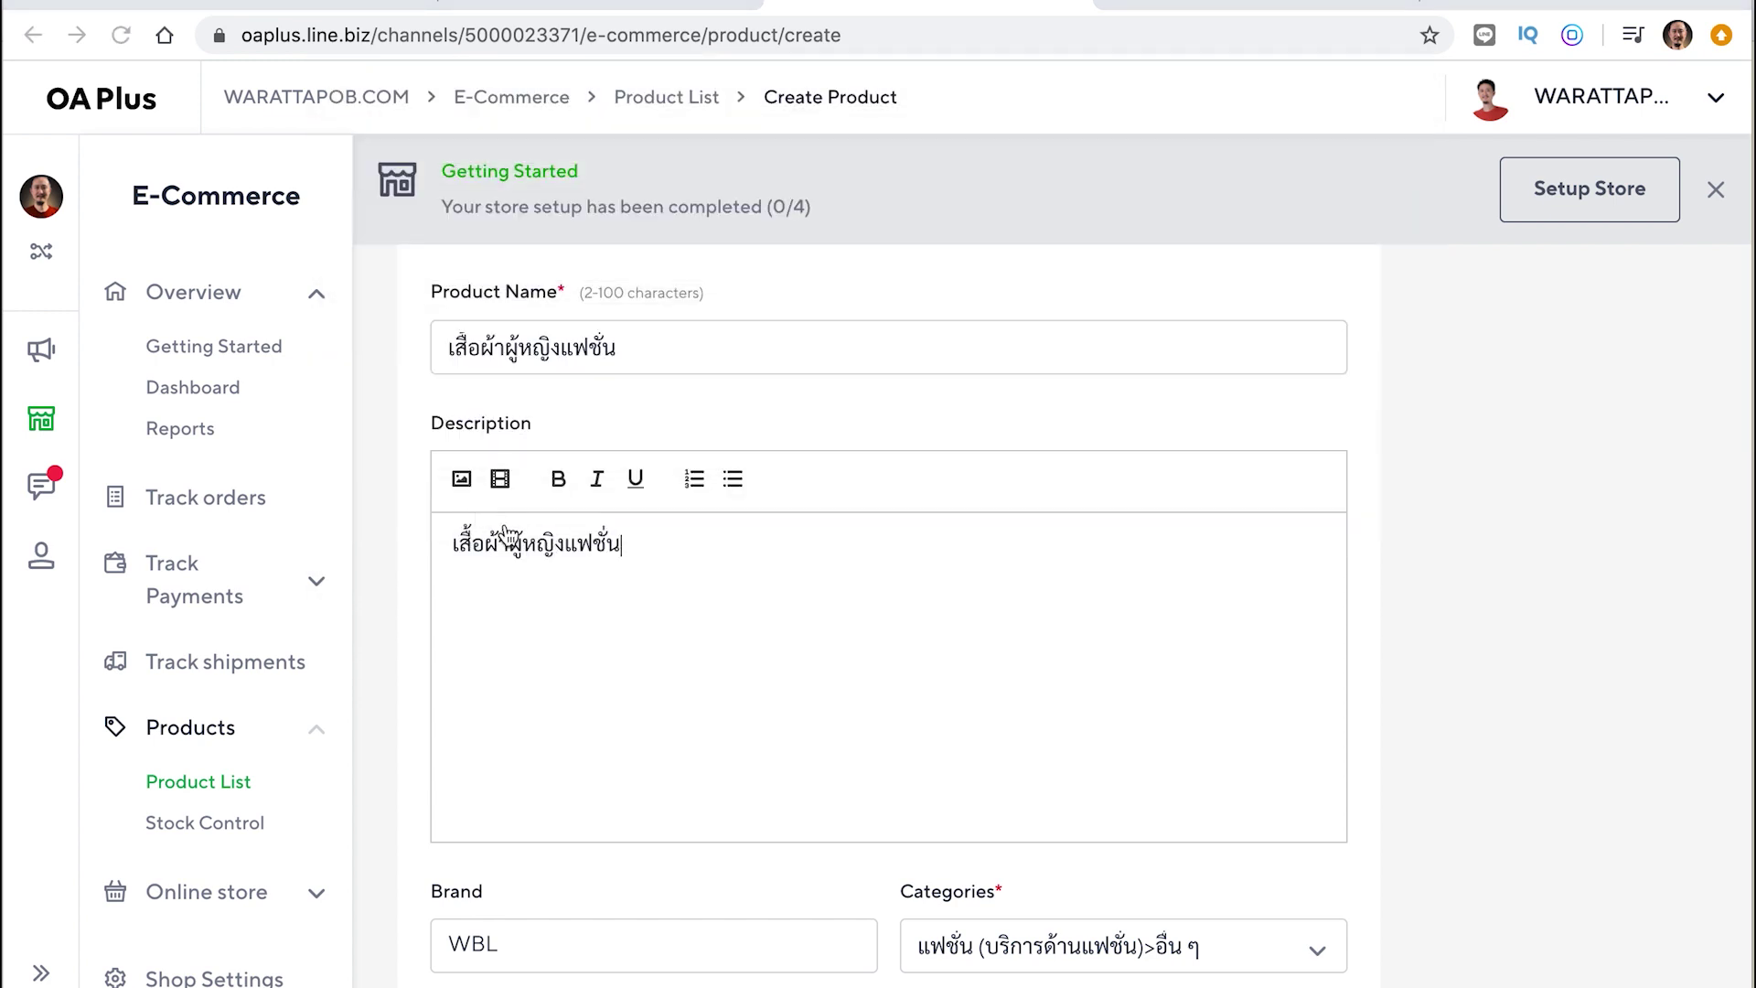
Cancel the video link prompt without adding any link to the description
click(500, 479)
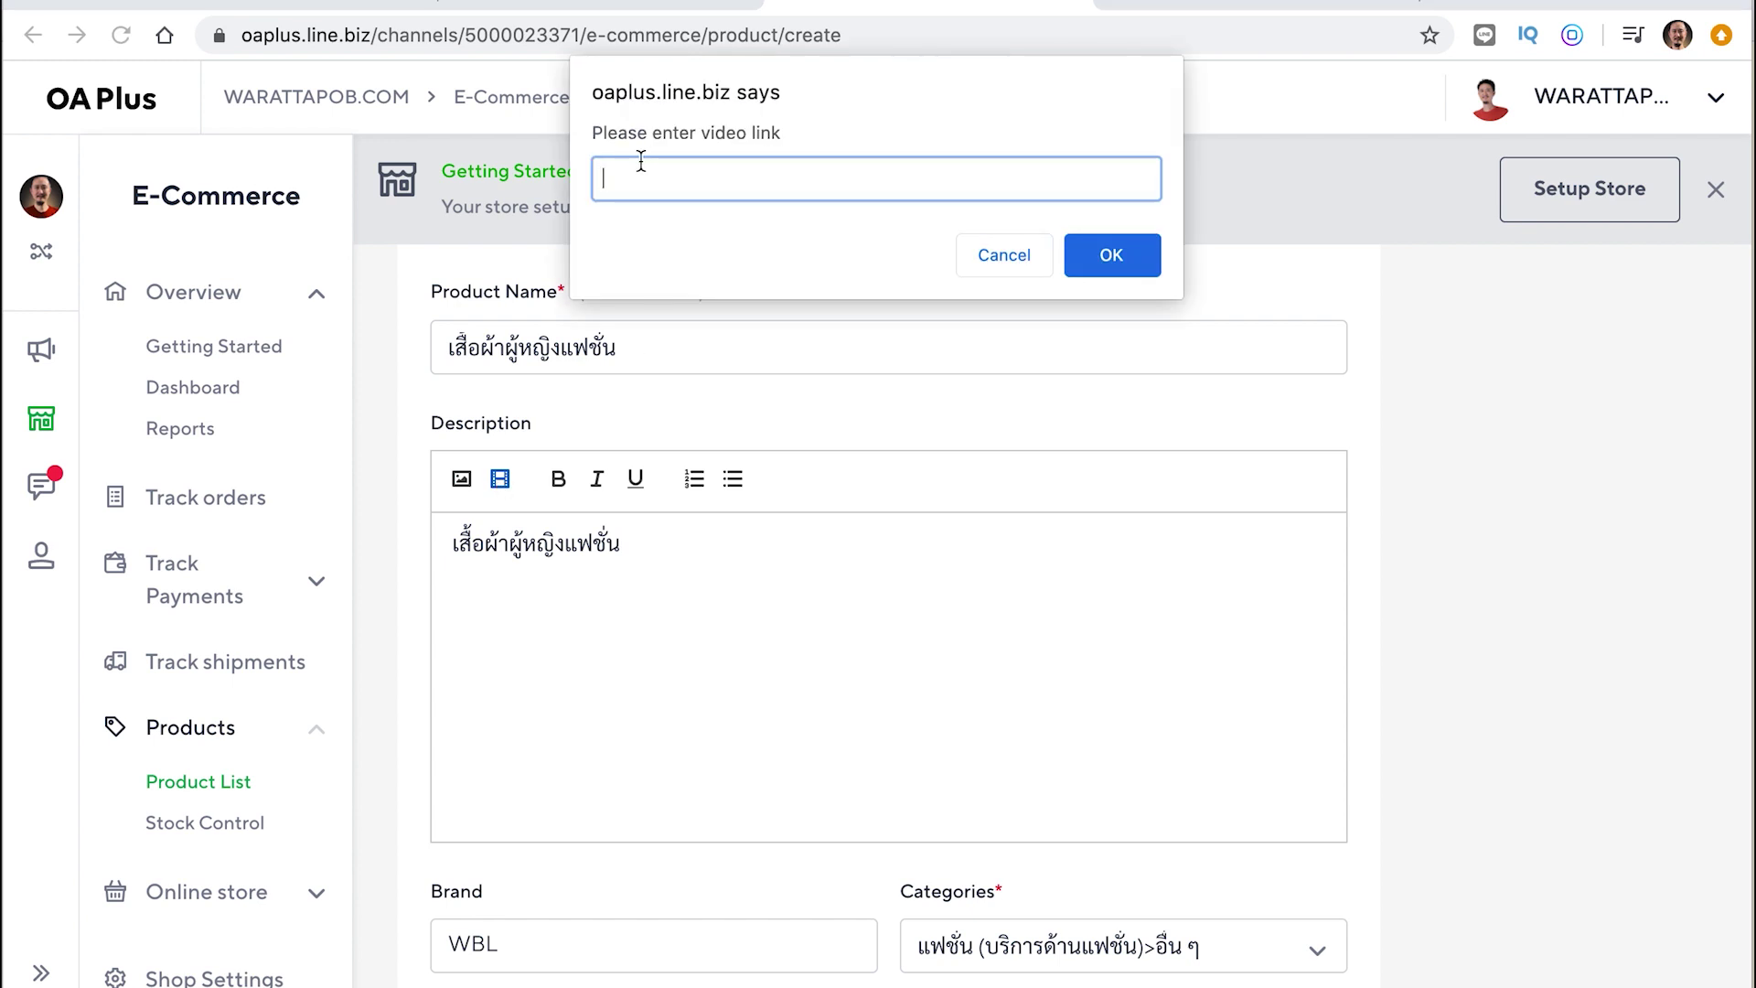
click(784, 136)
drag(784, 135, 701, 134)
click(650, 183)
drag(794, 134, 698, 133)
click(645, 178)
click(1016, 256)
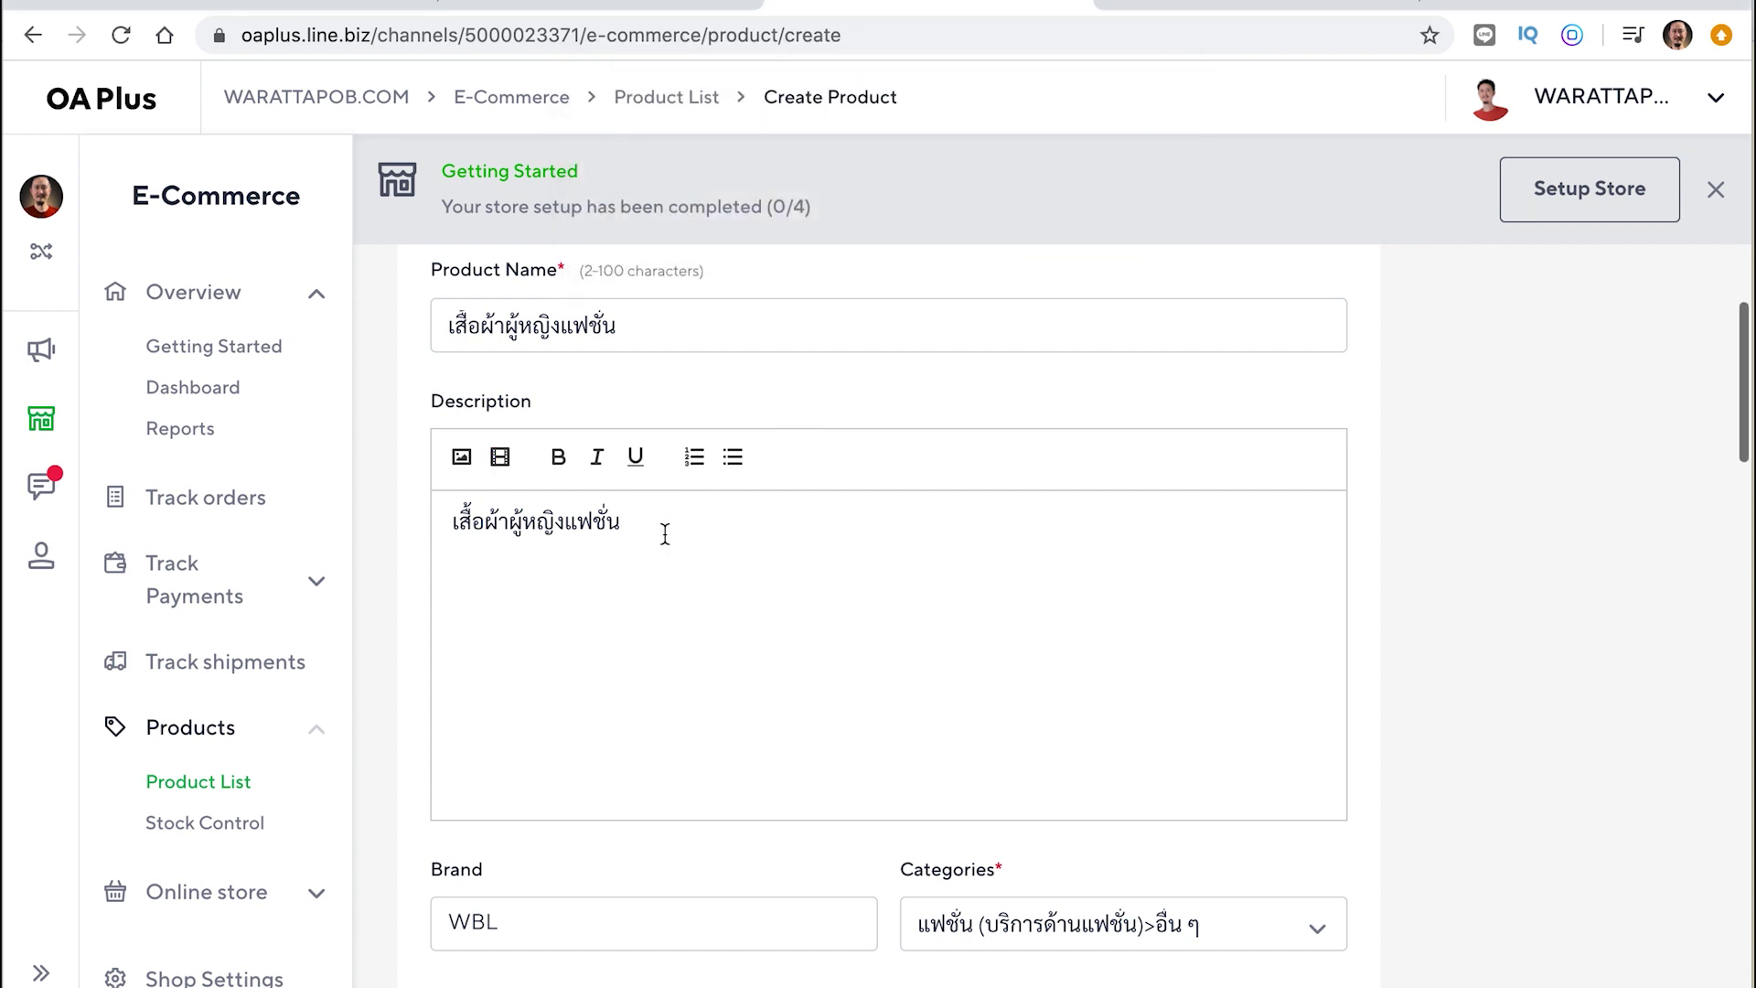
scroll(887, 403, up, 2)
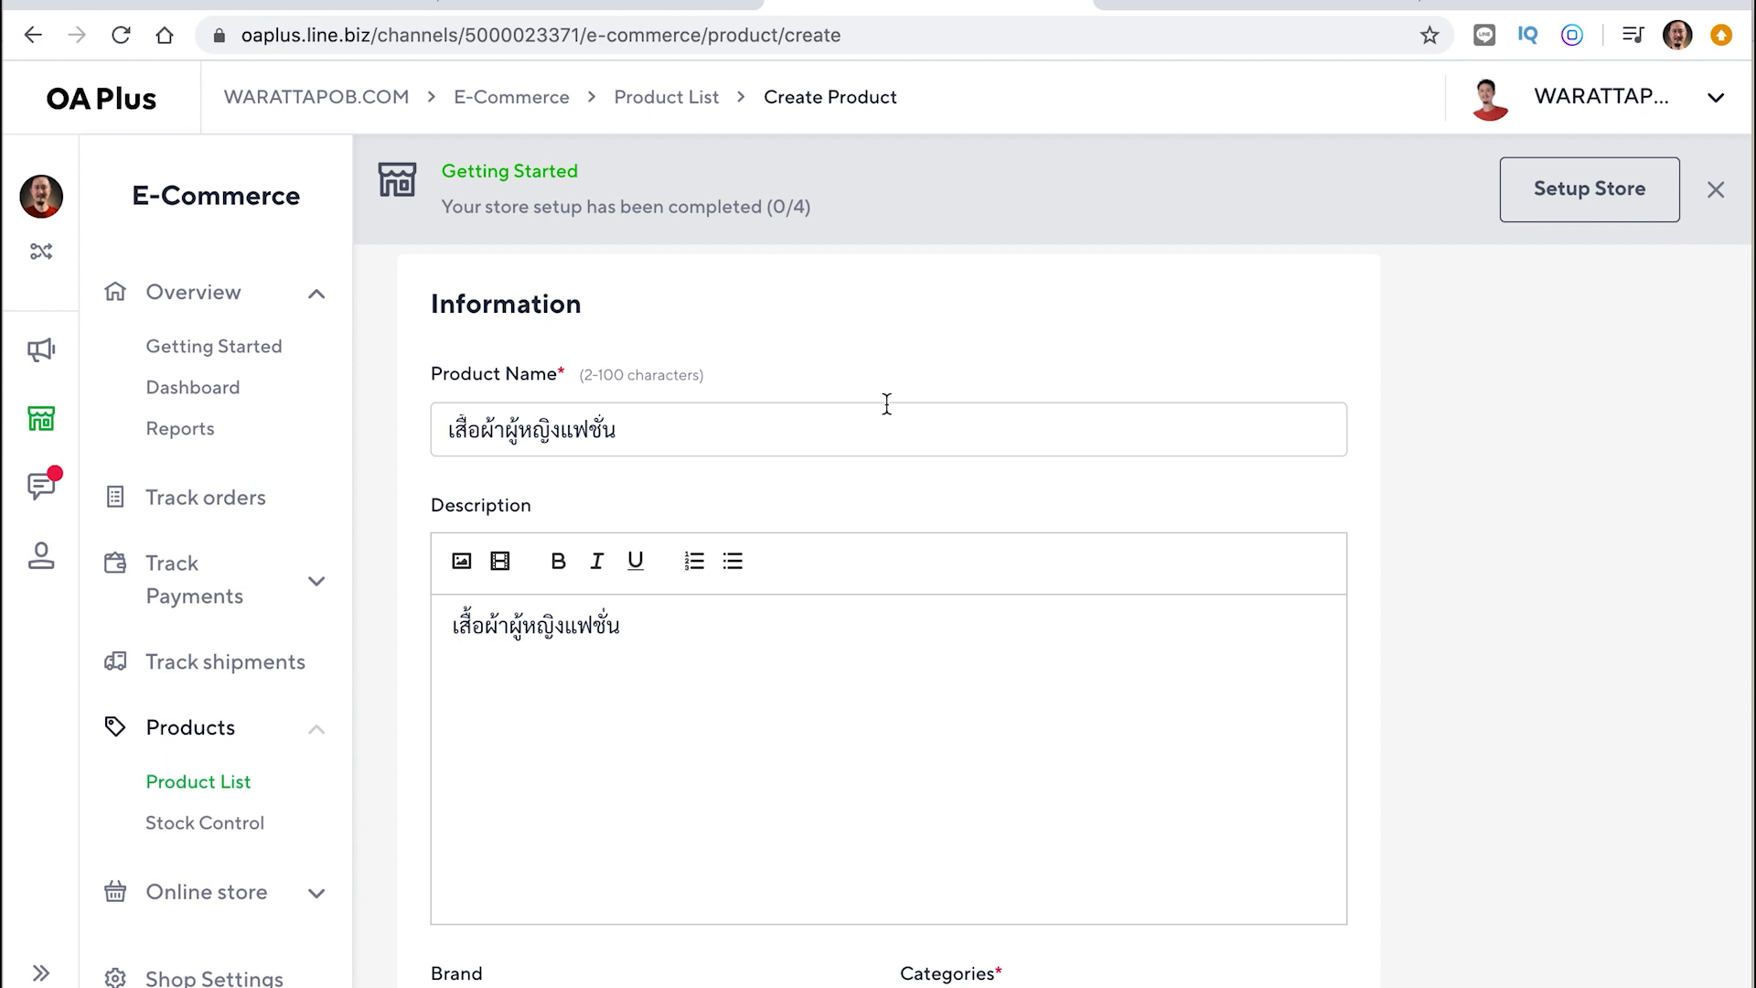
Save the new shoe product from the bottom of the Create Product form
scroll(886, 403, down, 10)
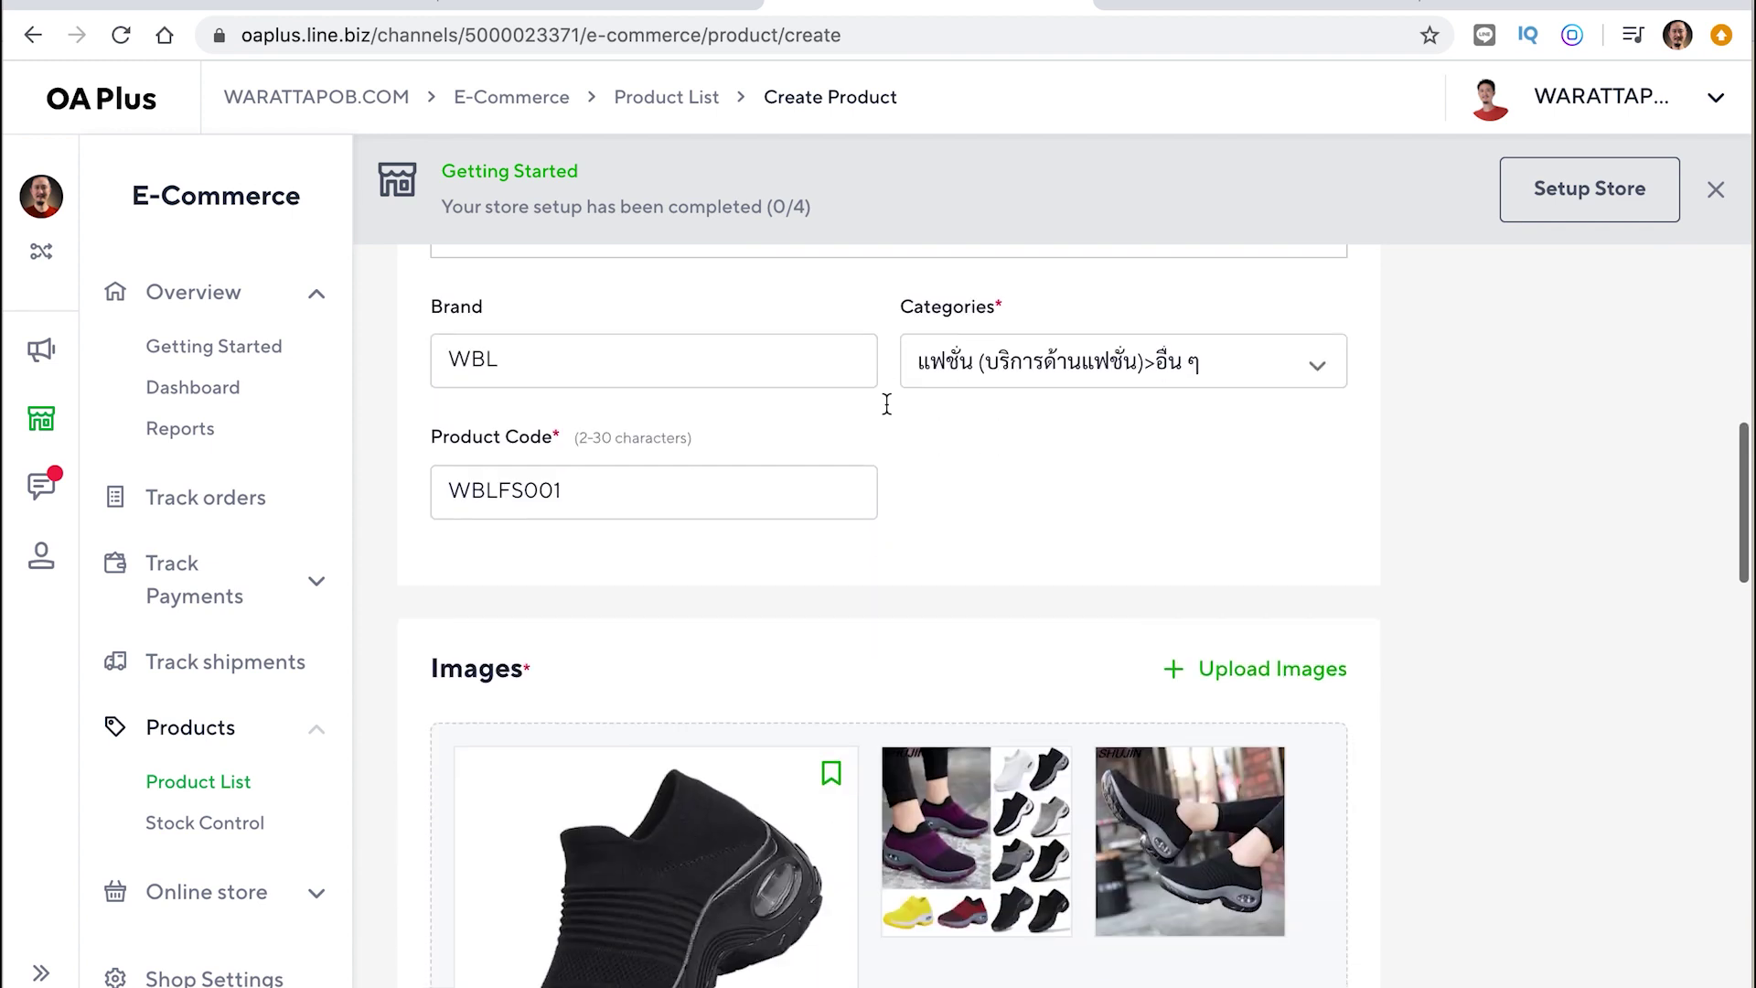
scroll(1004, 521, down, 8)
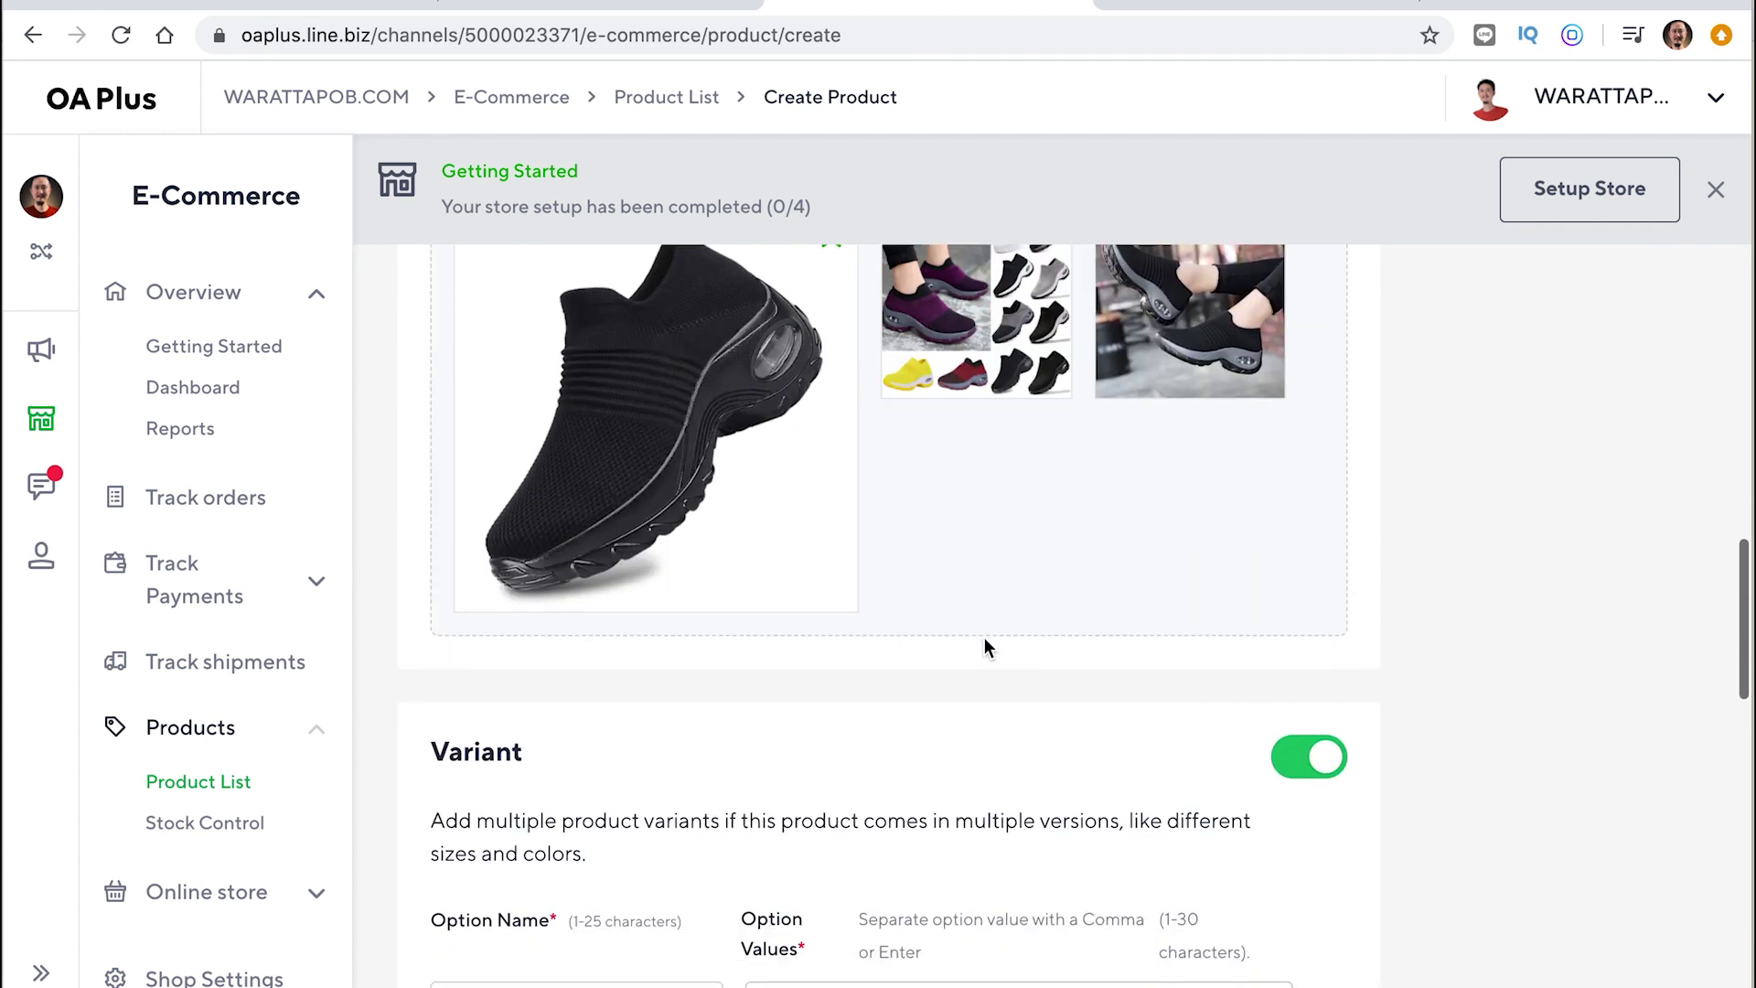
scroll(984, 638, down, 6)
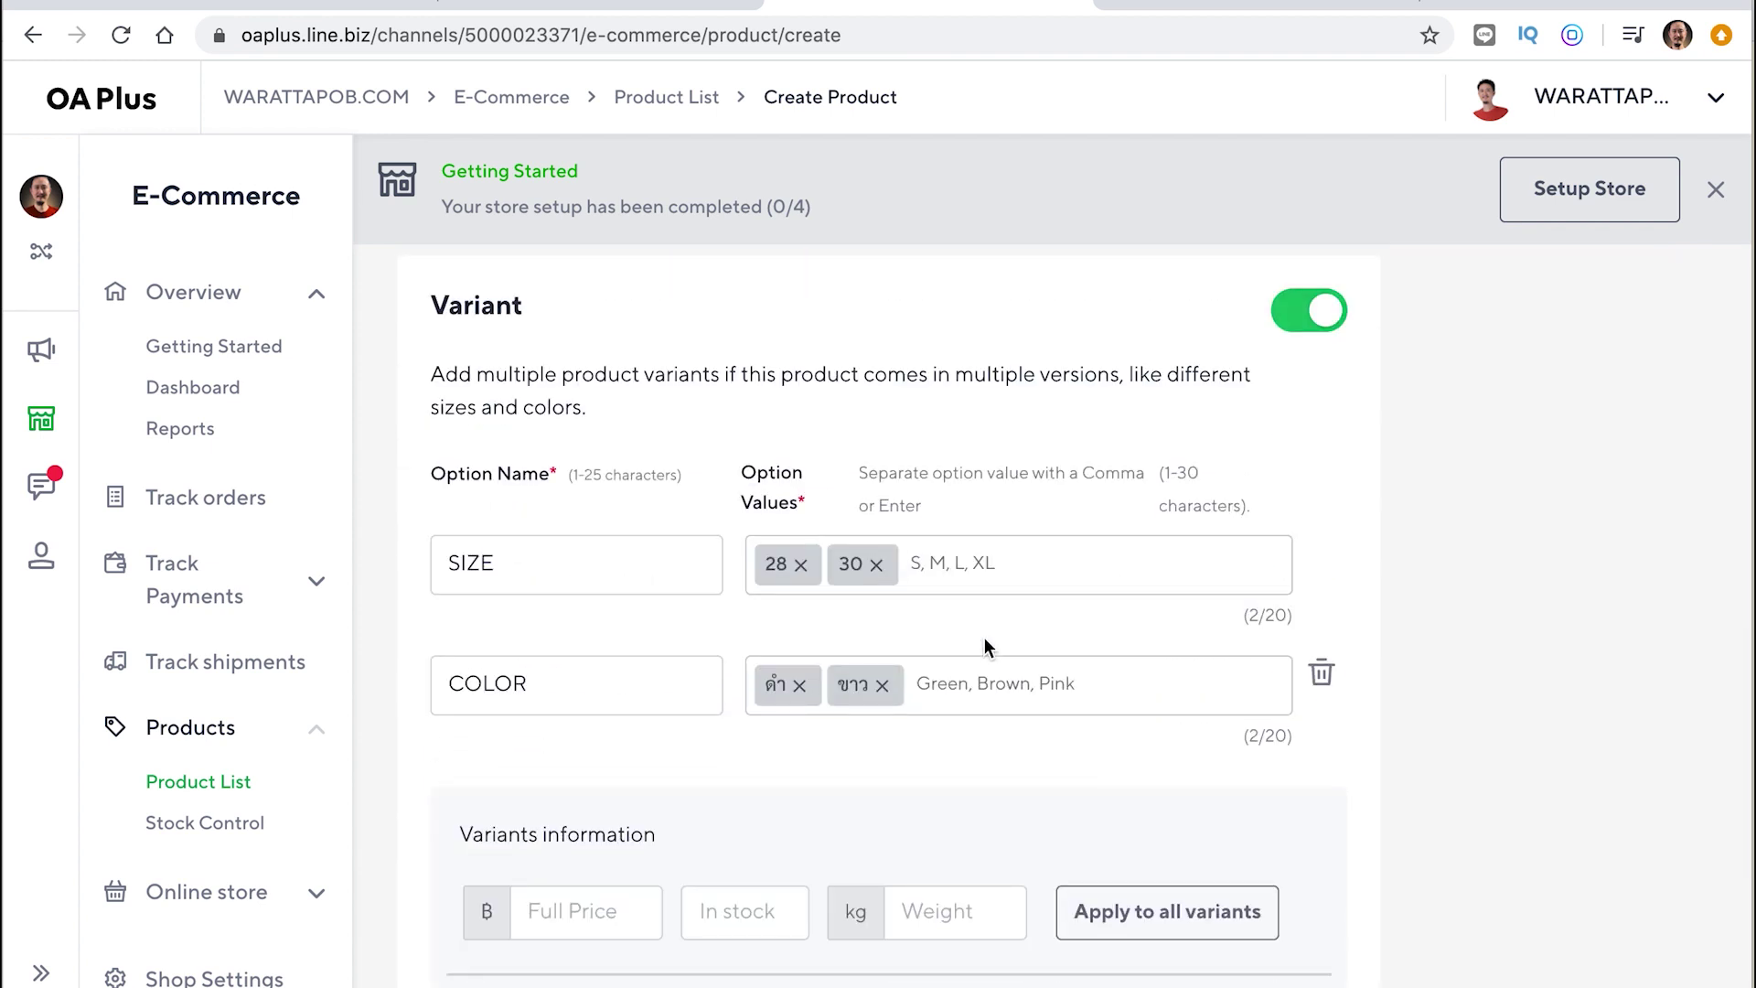
scroll(984, 643, down, 14)
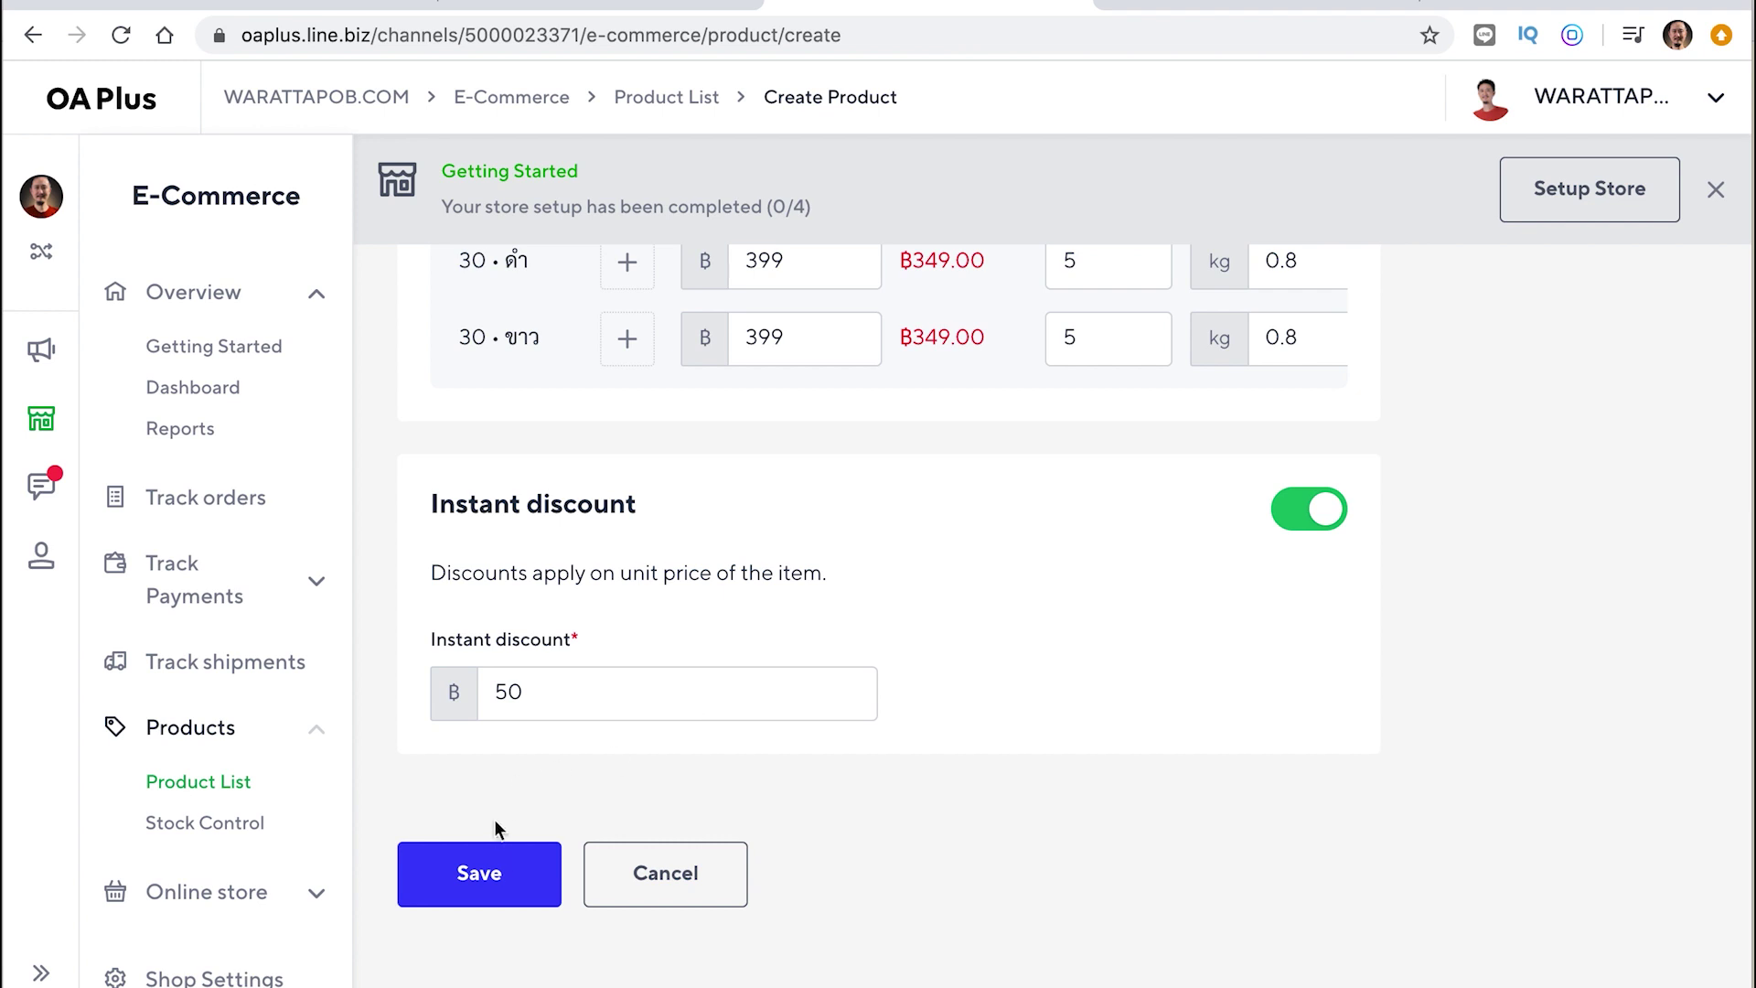
click(480, 879)
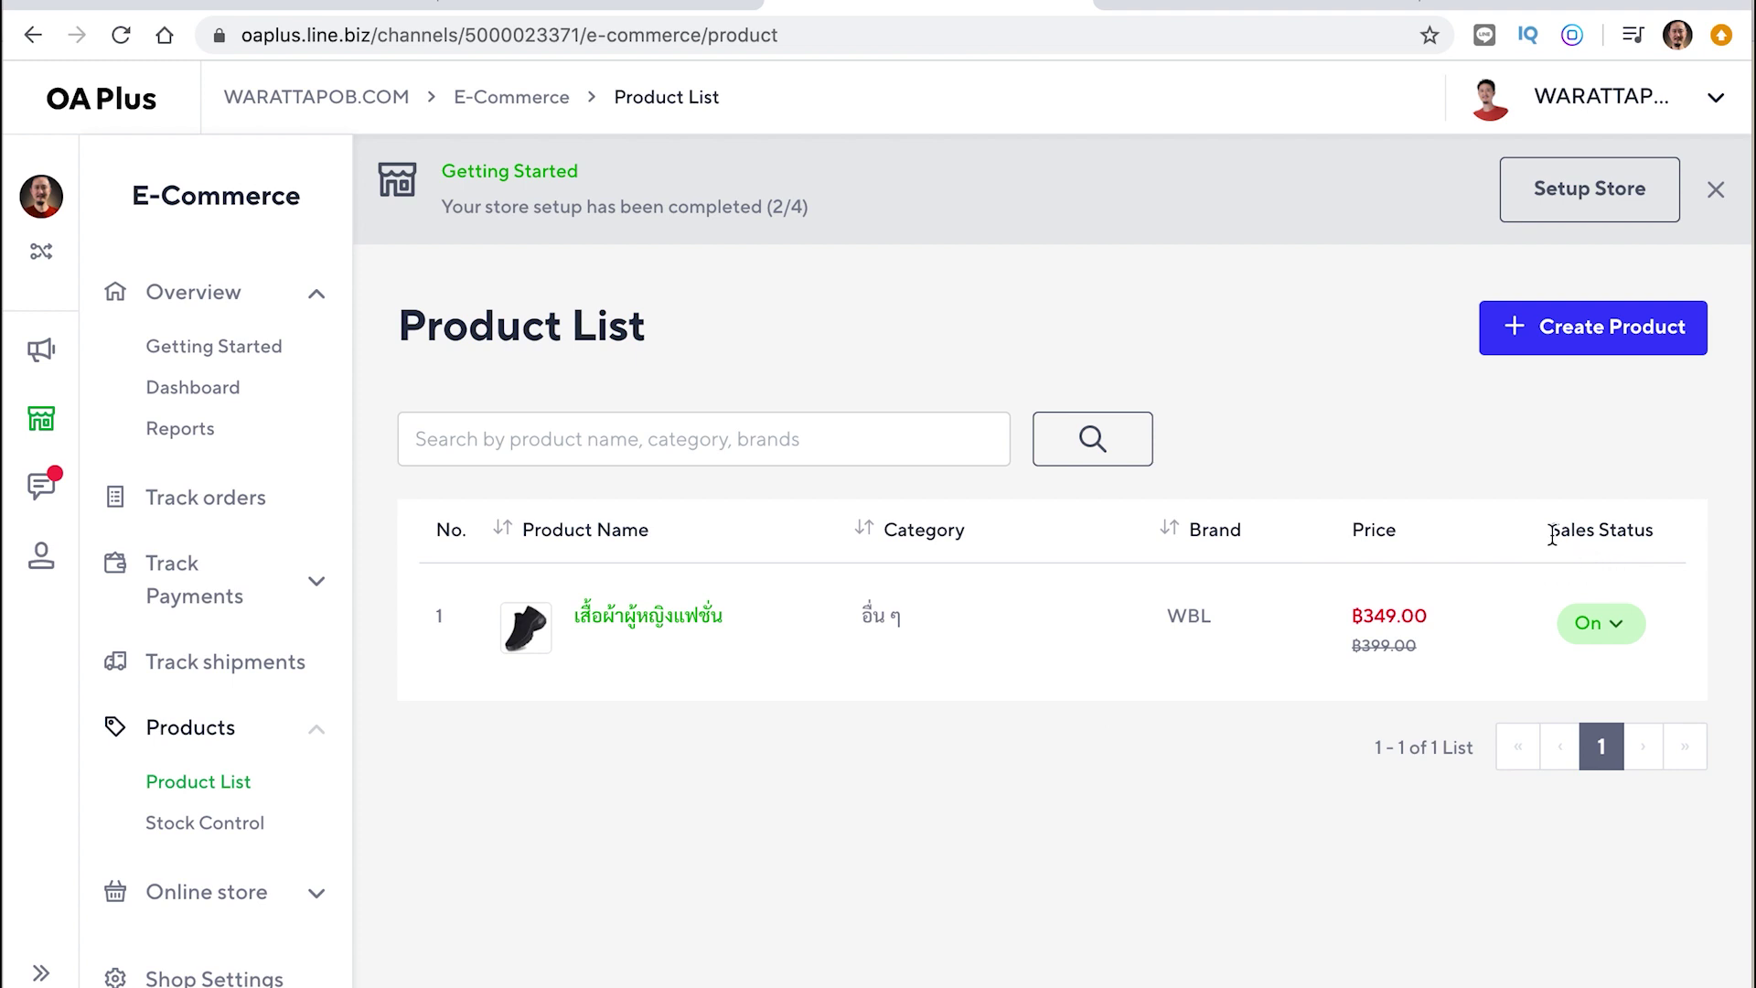
Check the product's Sales Status choices in the Product List, leaving it On
drag(1553, 537, 1660, 539)
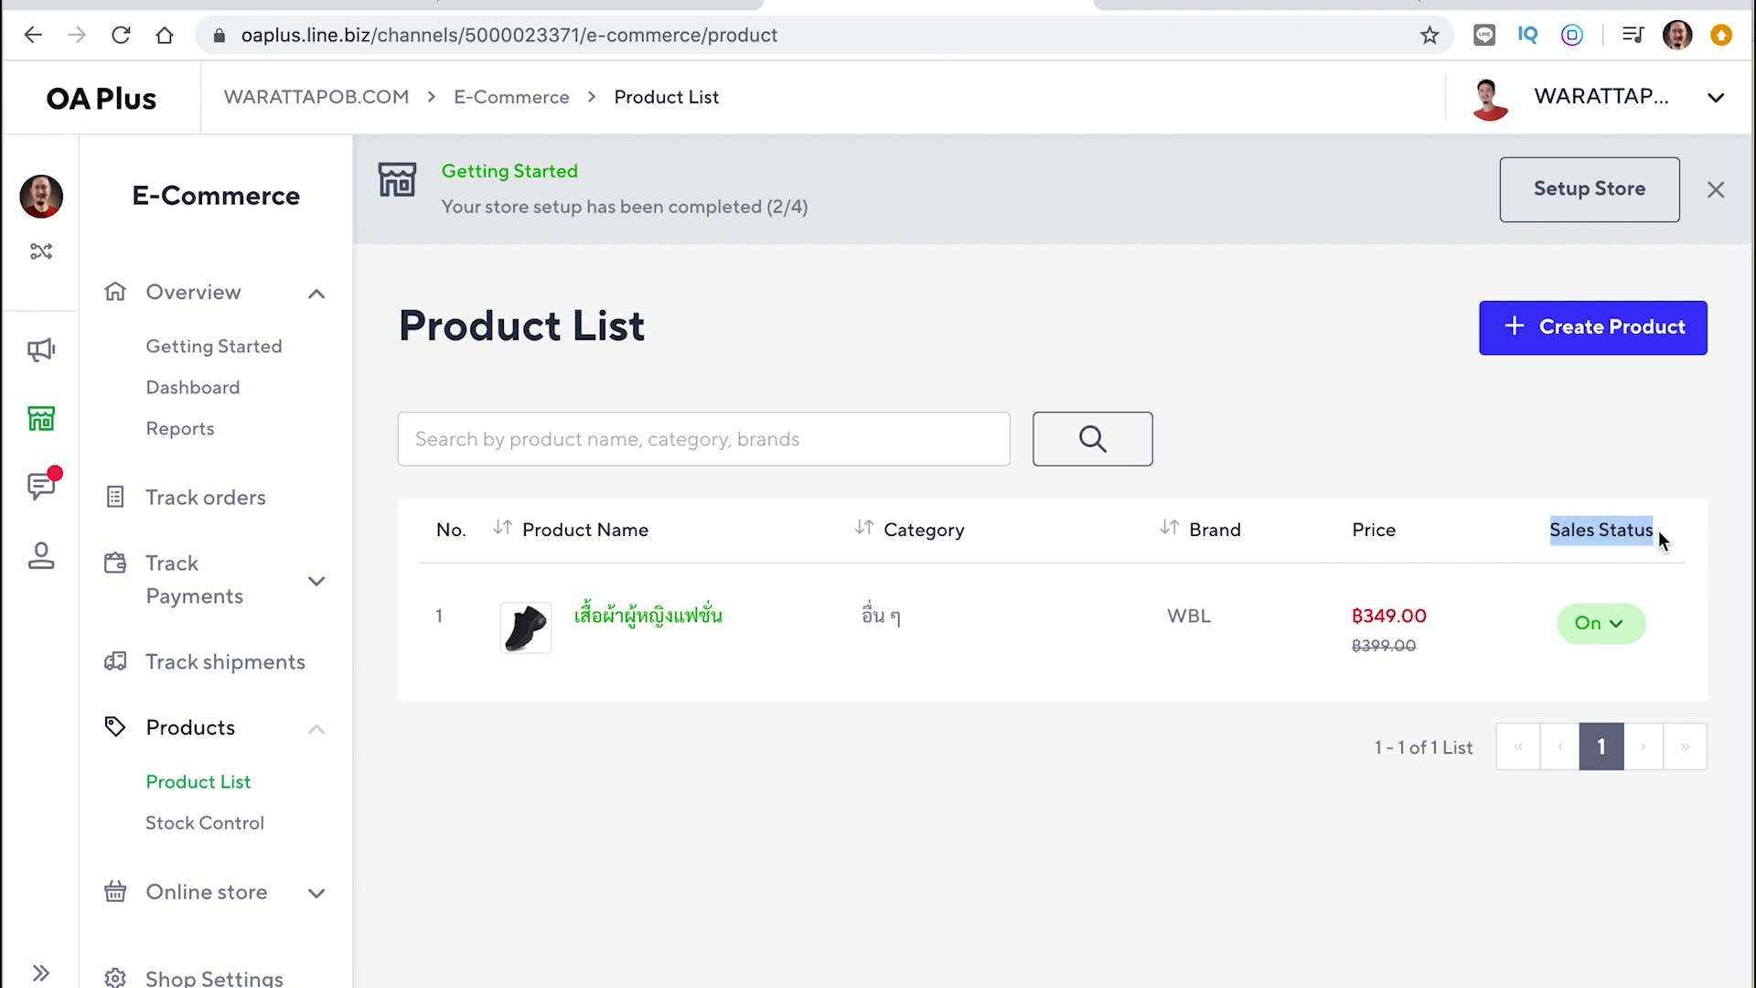
click(1674, 543)
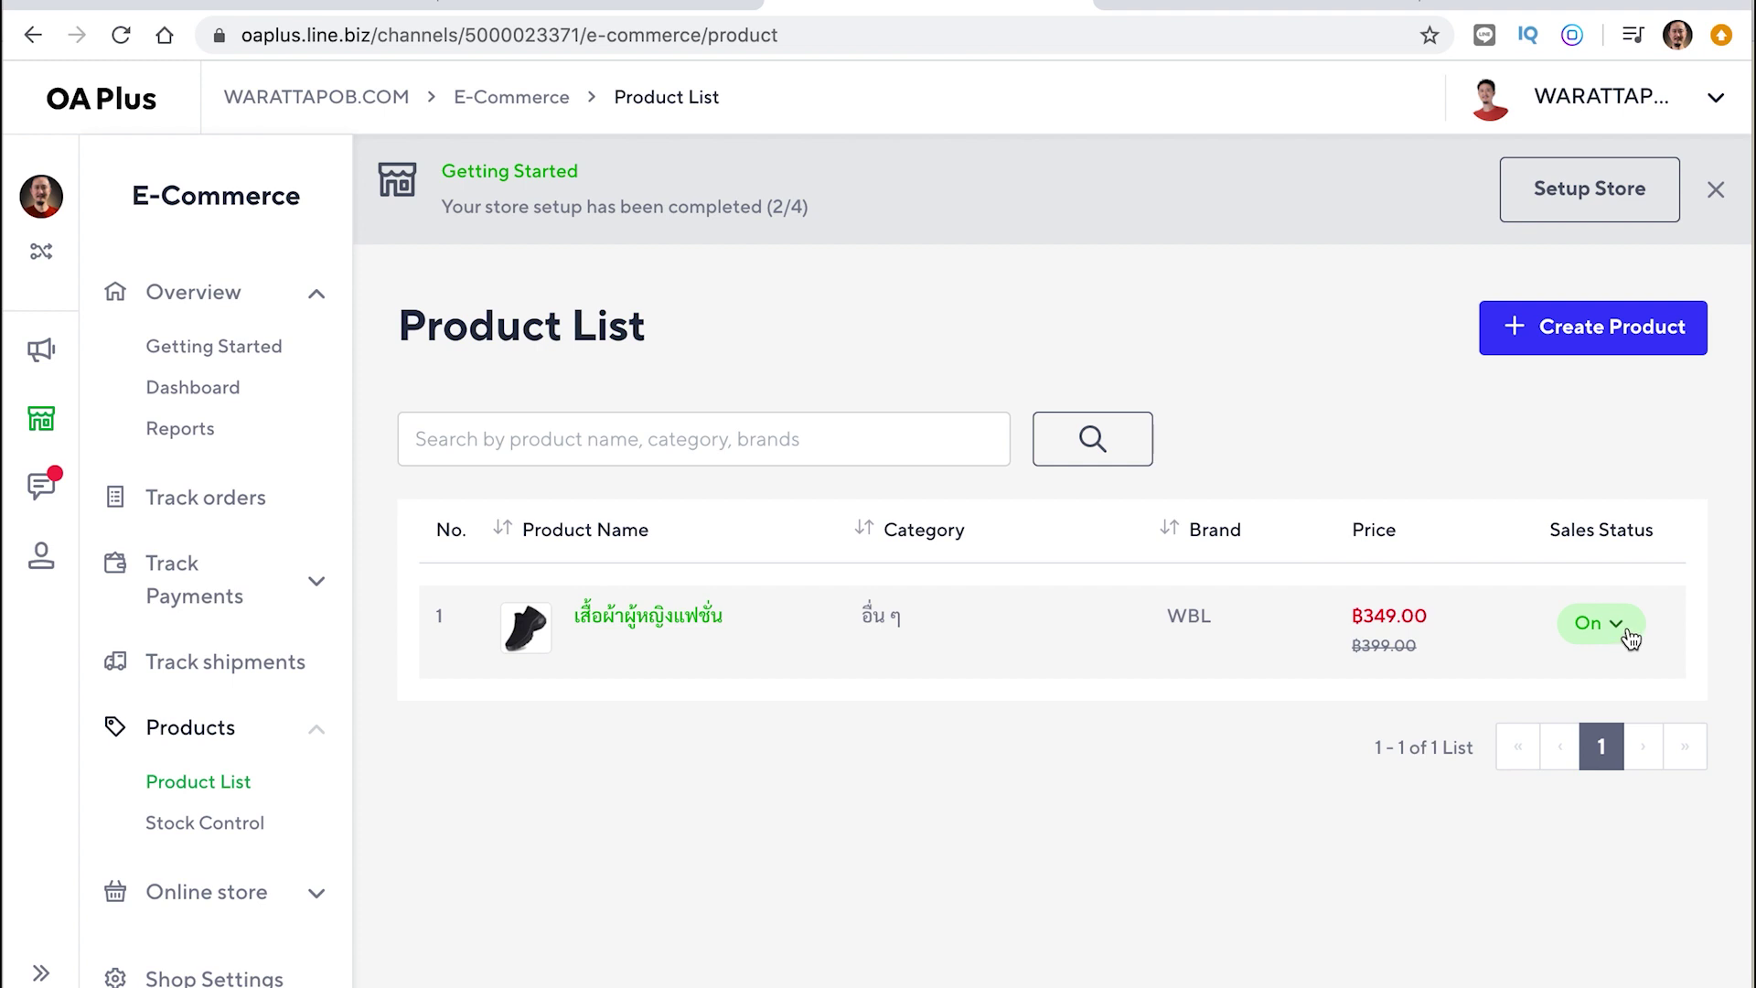
click(1625, 631)
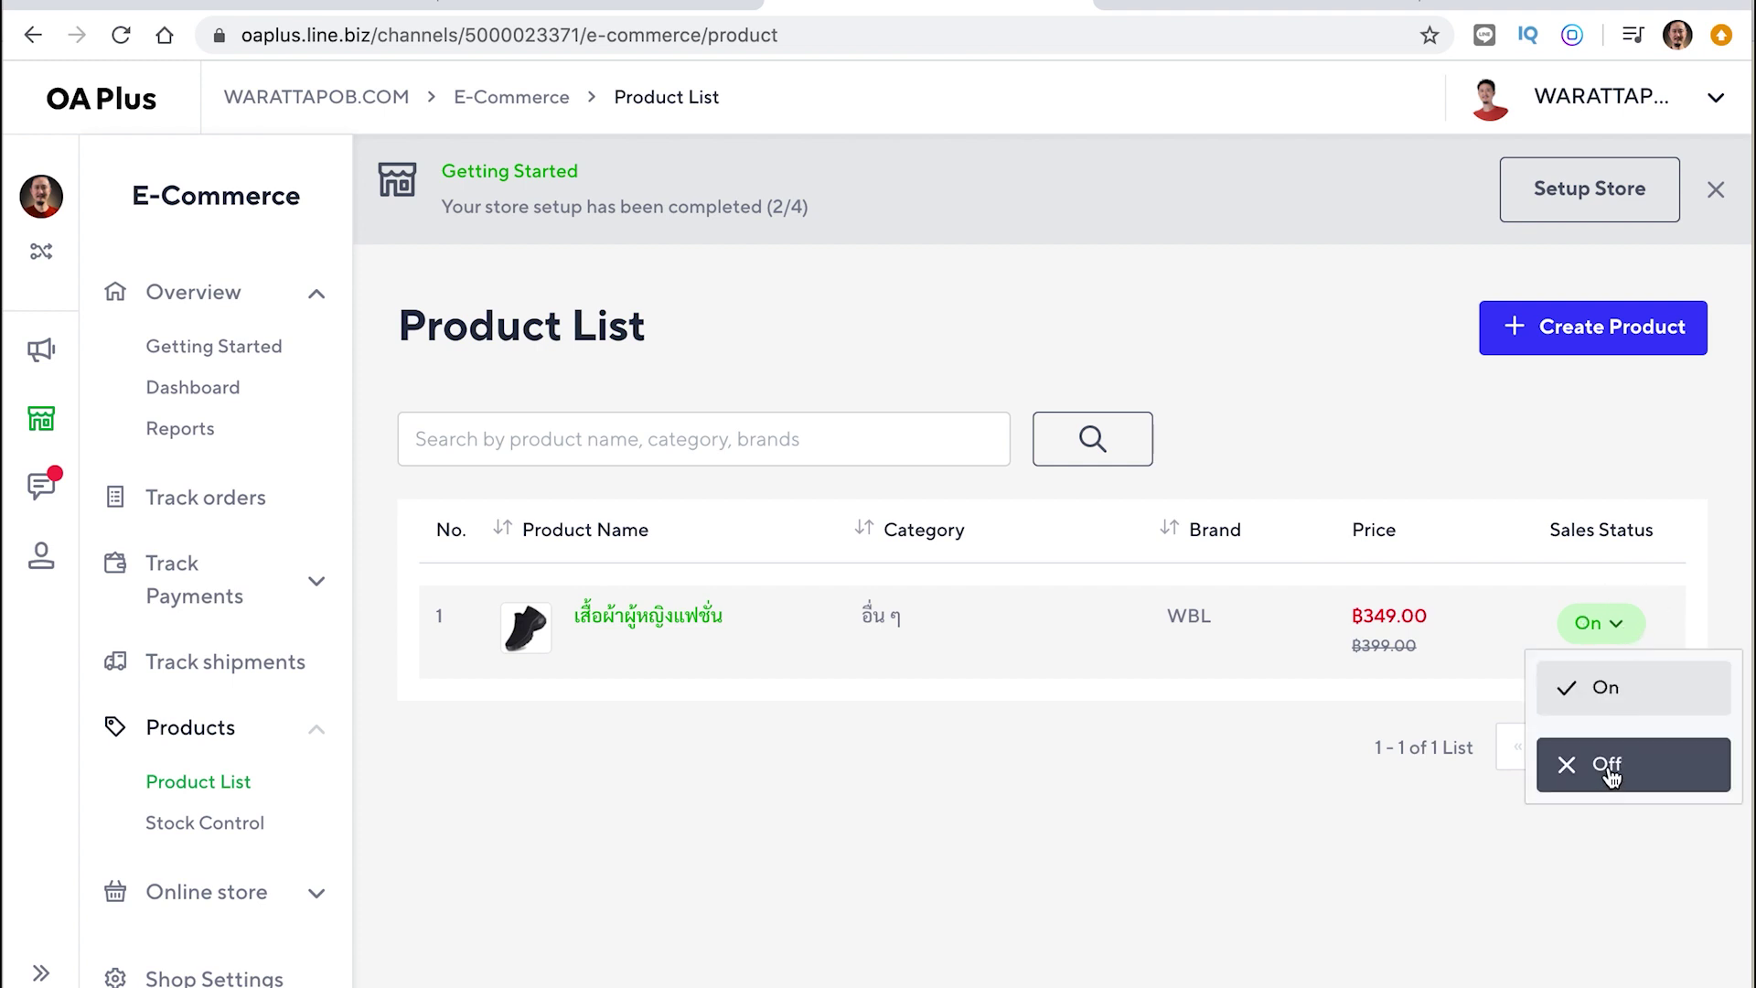
click(1104, 804)
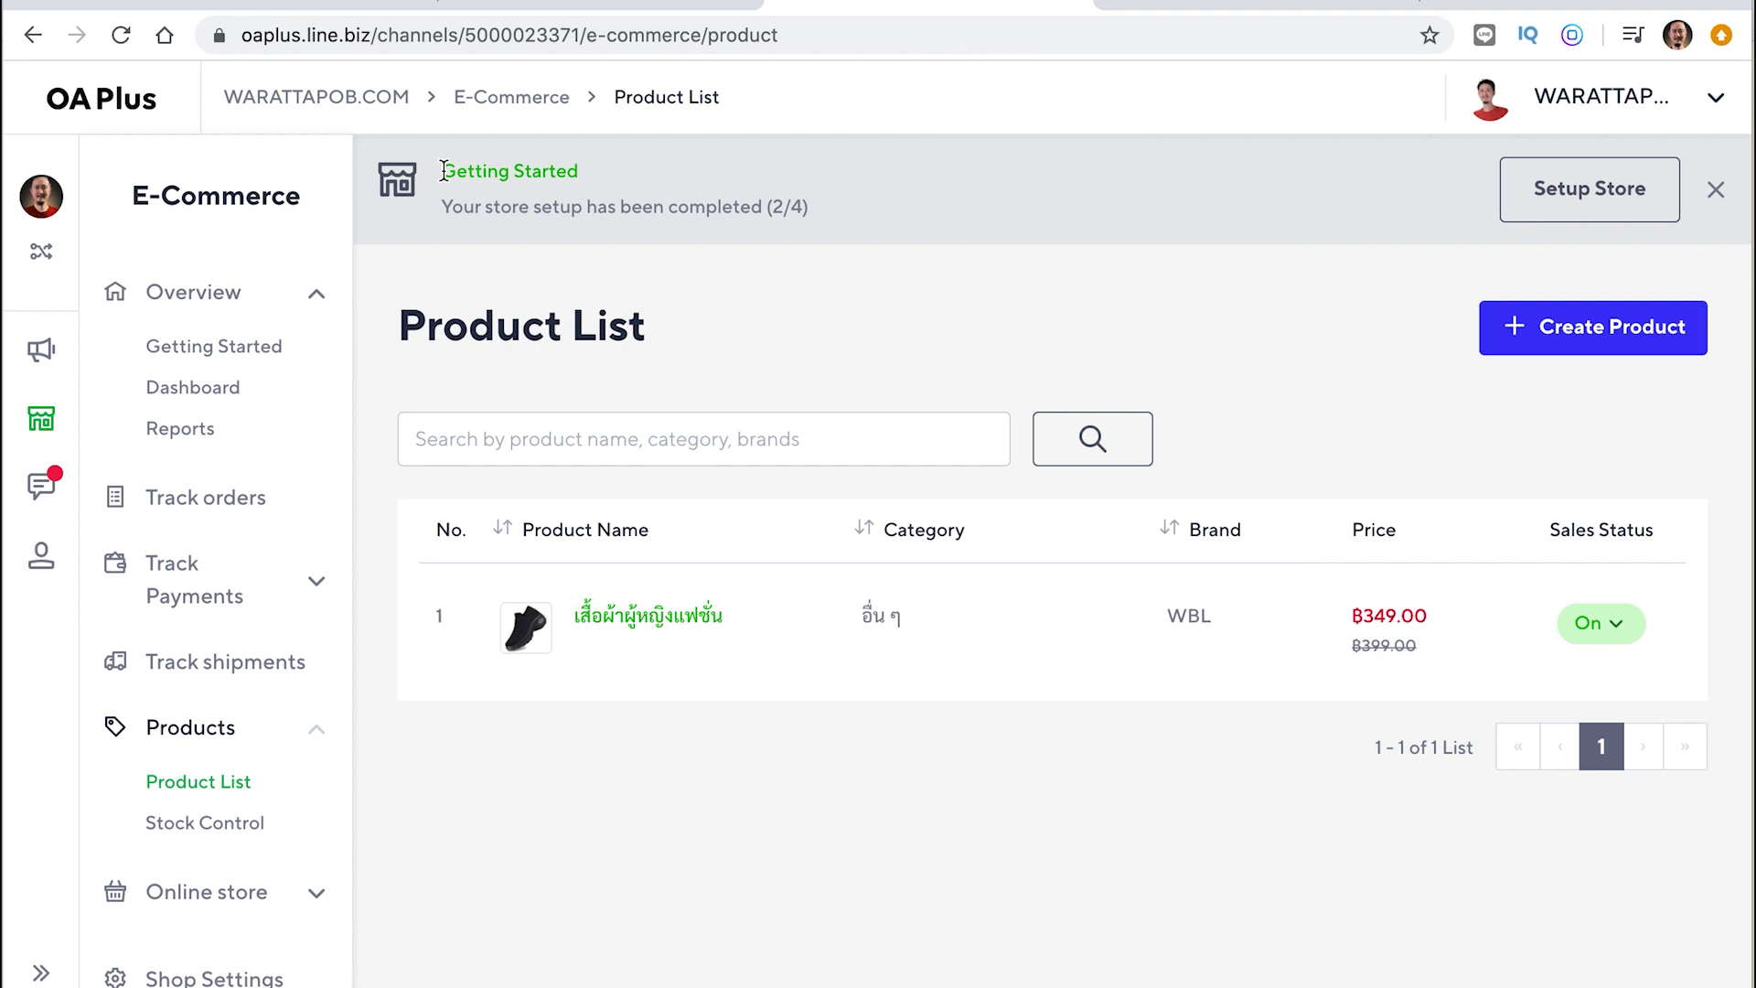
Open the Getting Started checklist via Setup Store, showing products and inventory done at 2/4
drag(443, 170, 499, 228)
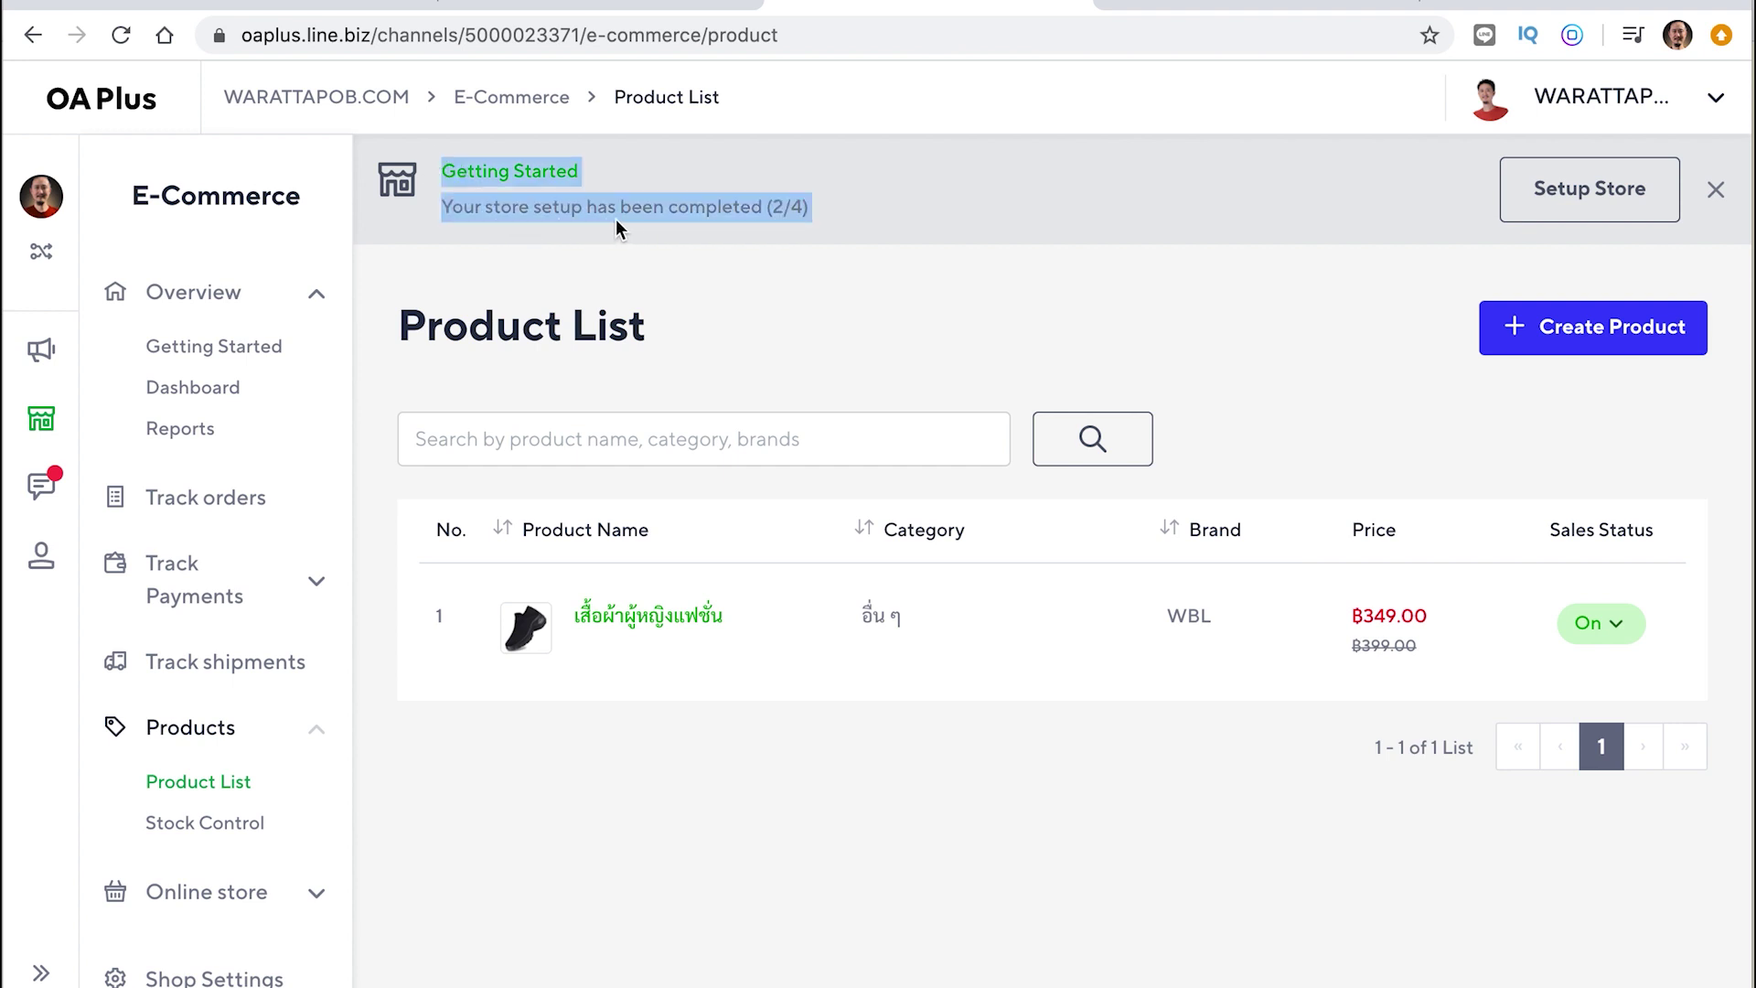
click(785, 209)
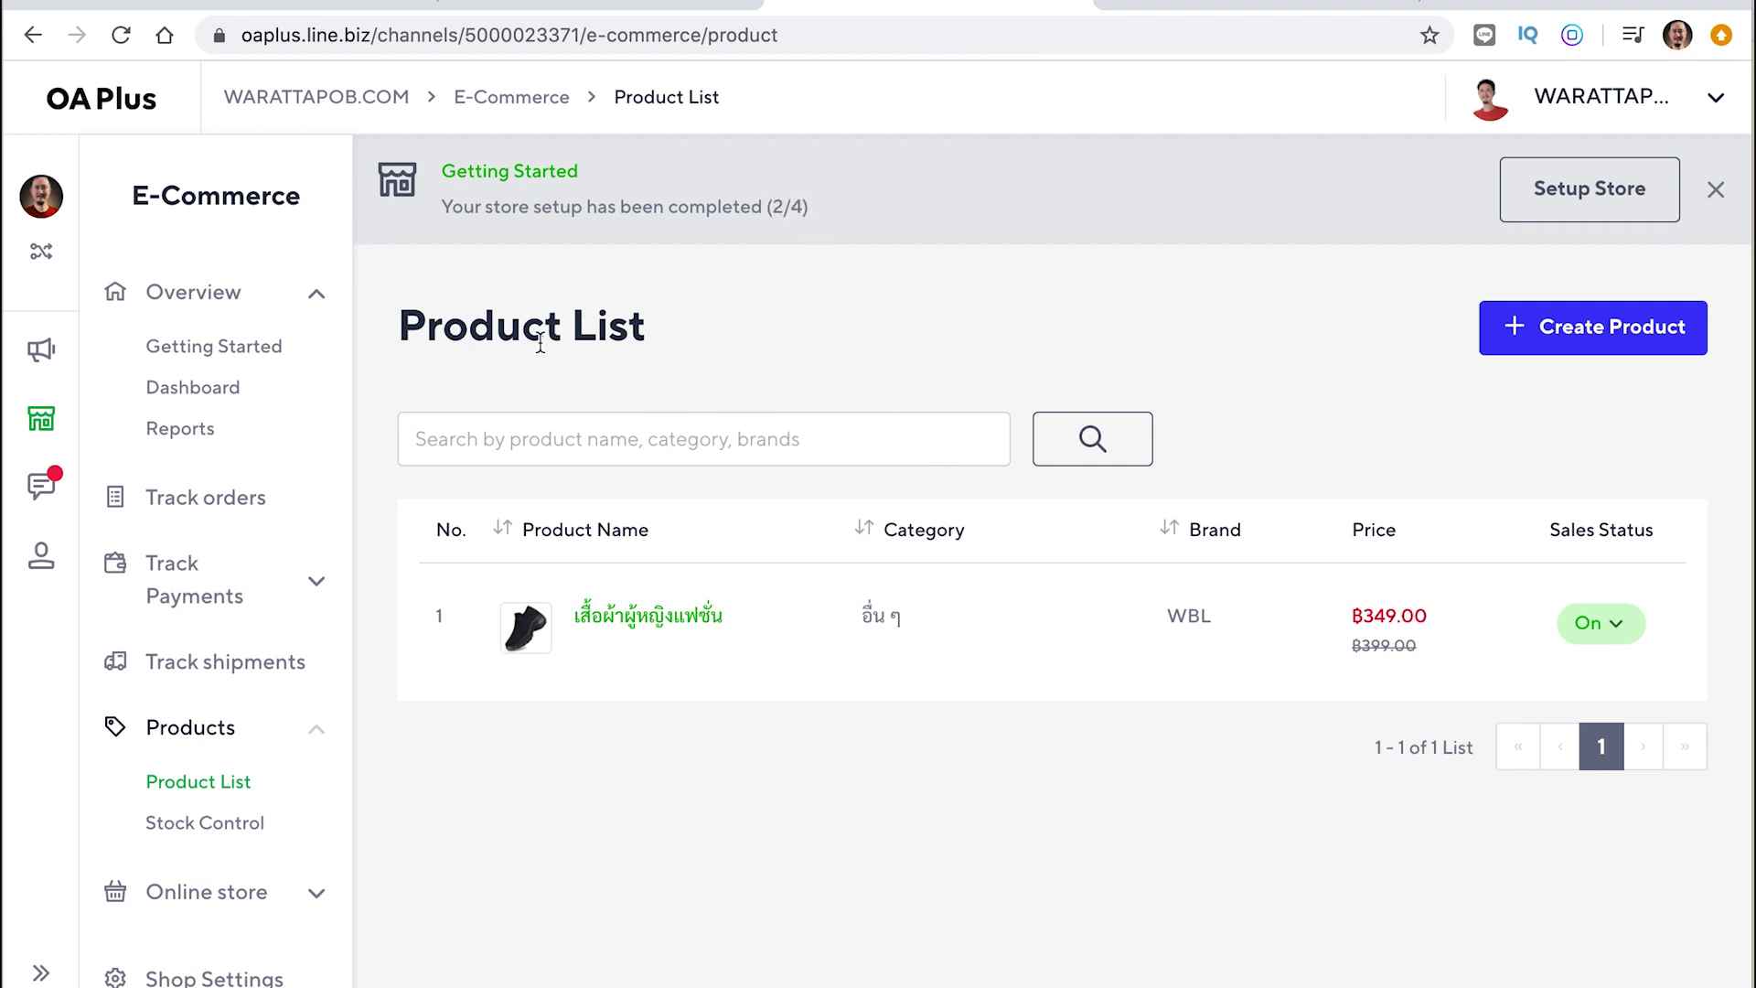
click(1588, 199)
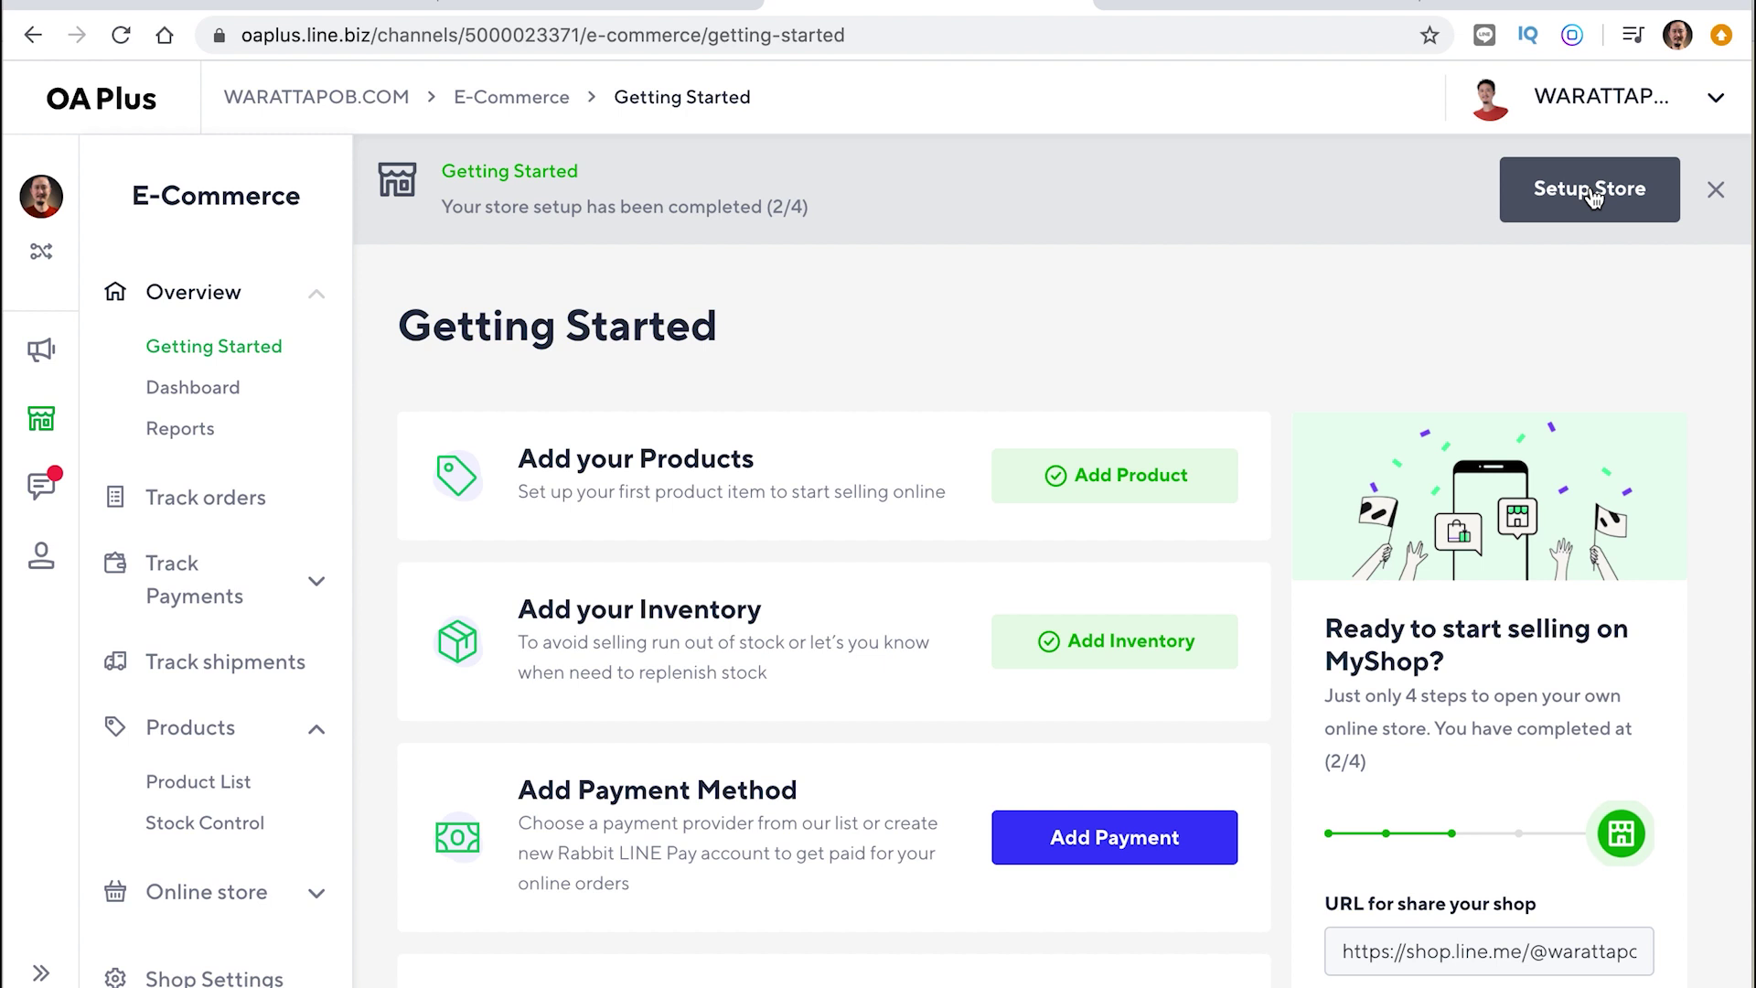
scroll(737, 365, down, 1)
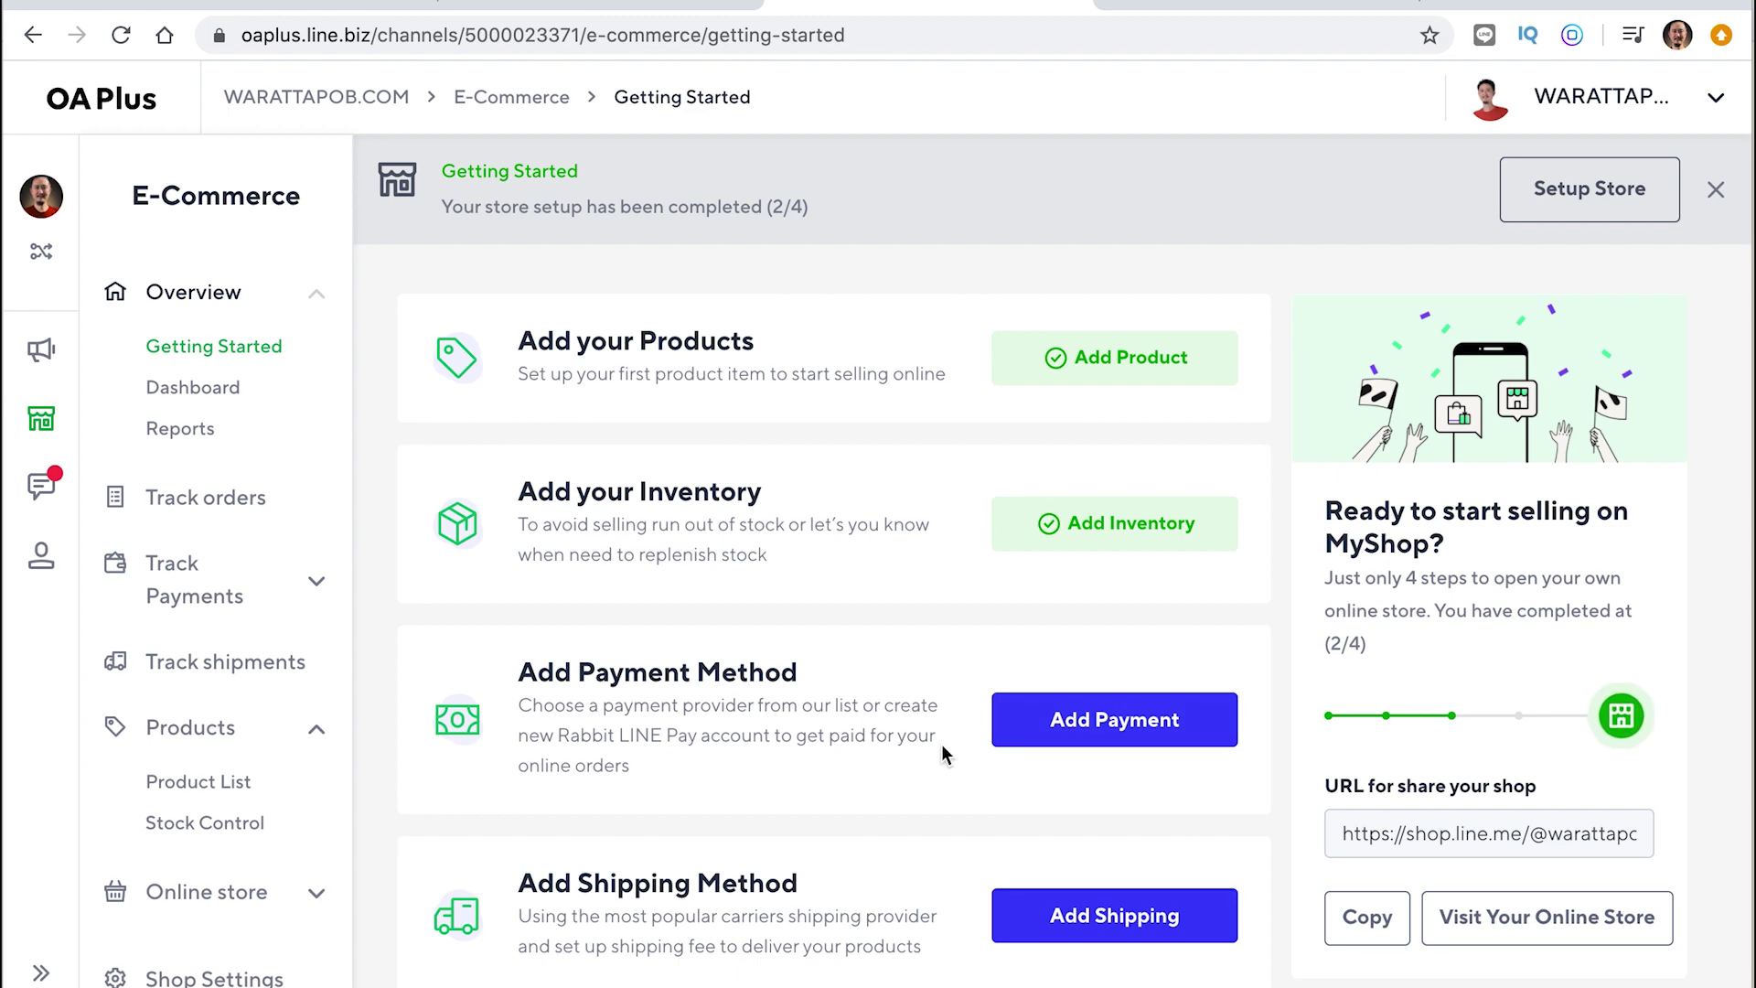
Open Add Payment and review Rabbit LINE Pay's E-wallet and Credit/Debit card options
click(1070, 729)
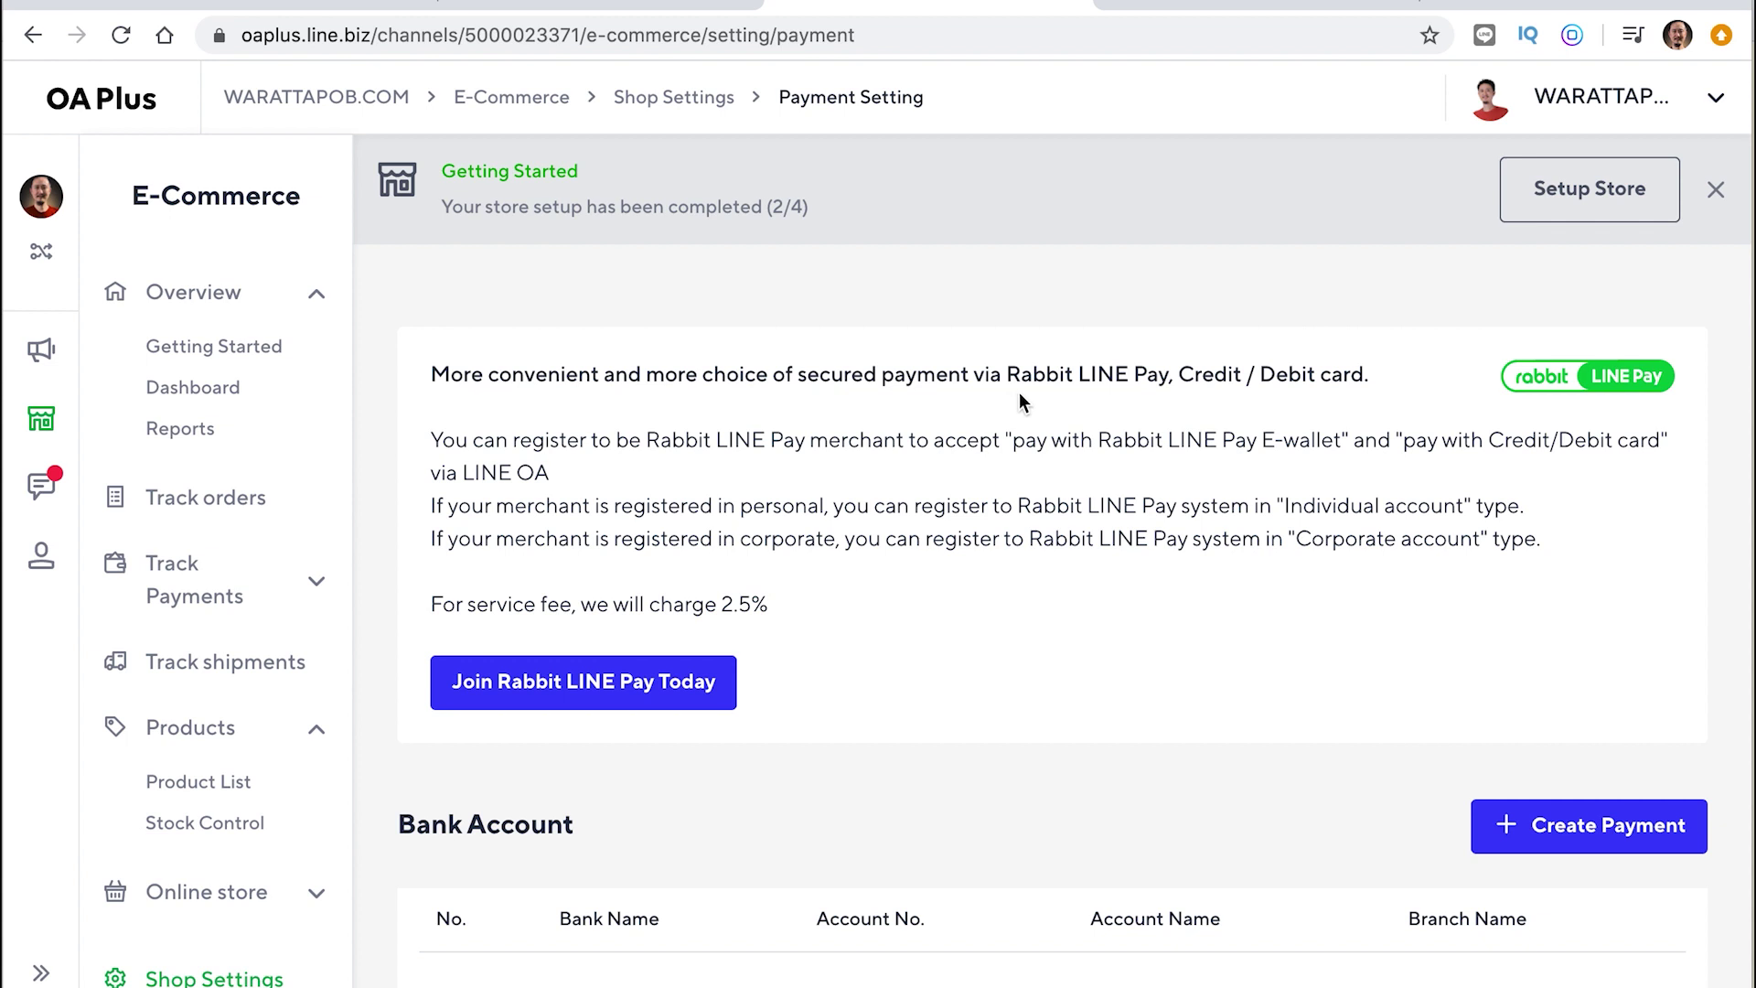
drag(1005, 378, 1363, 380)
click(889, 611)
drag(905, 442, 652, 430)
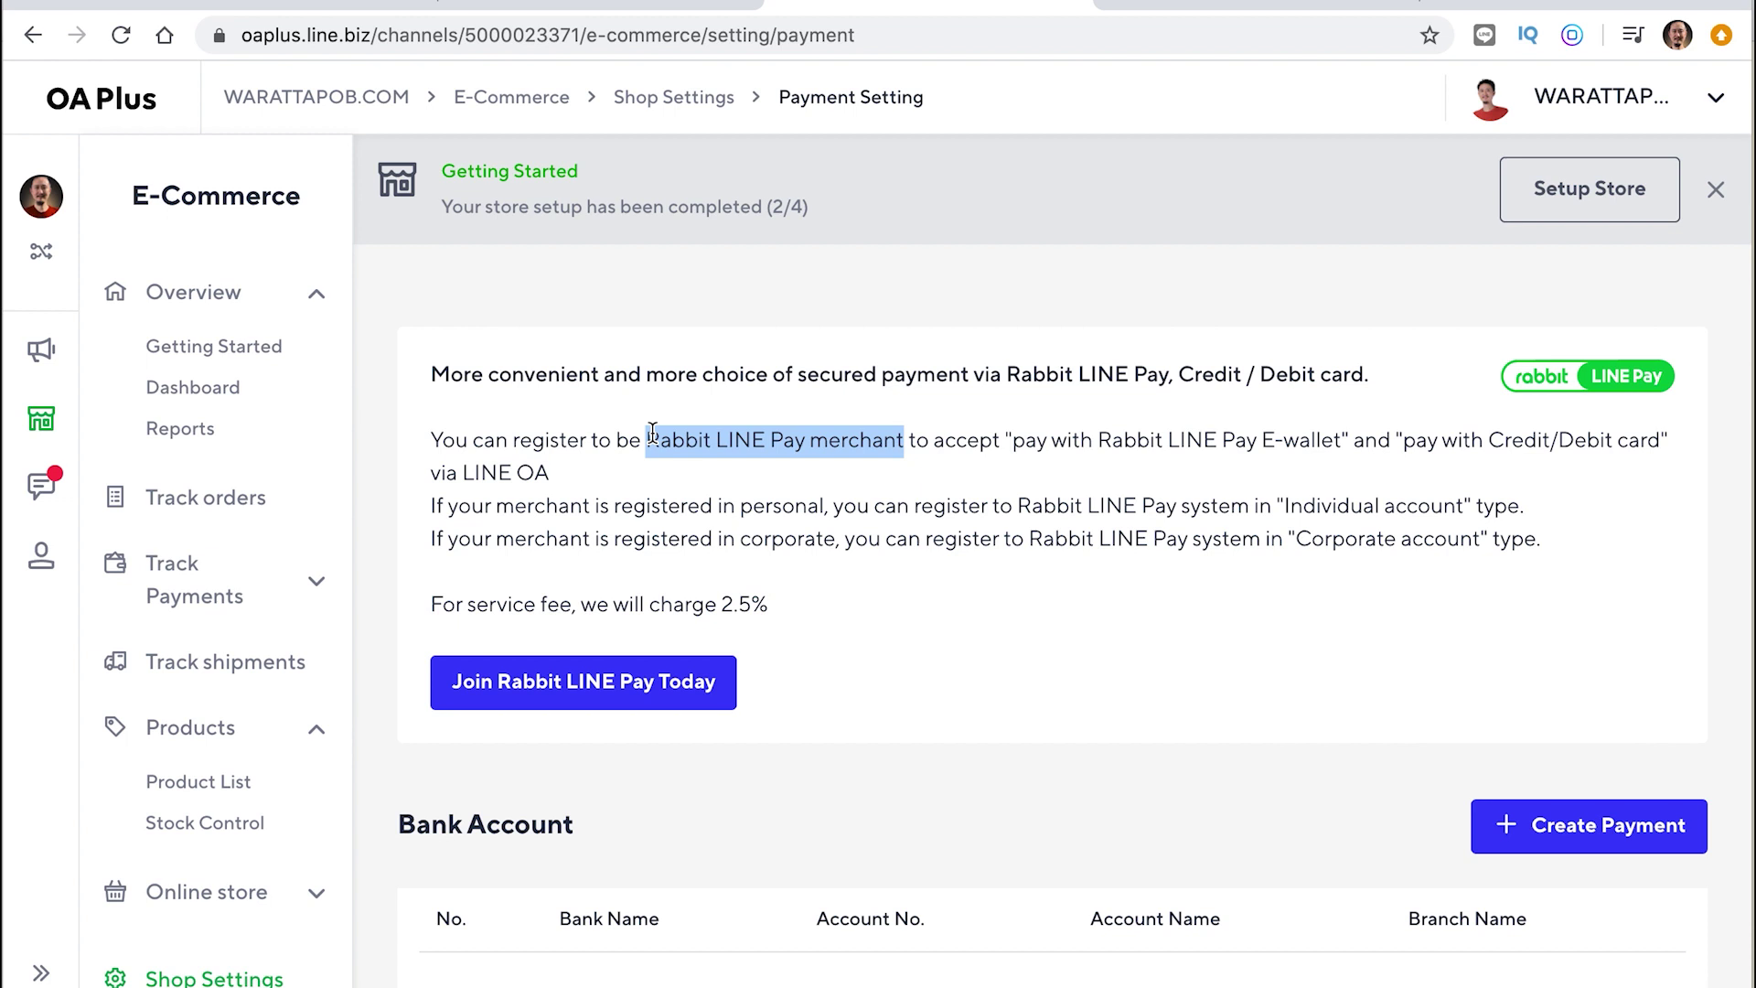
drag(1013, 440, 1343, 443)
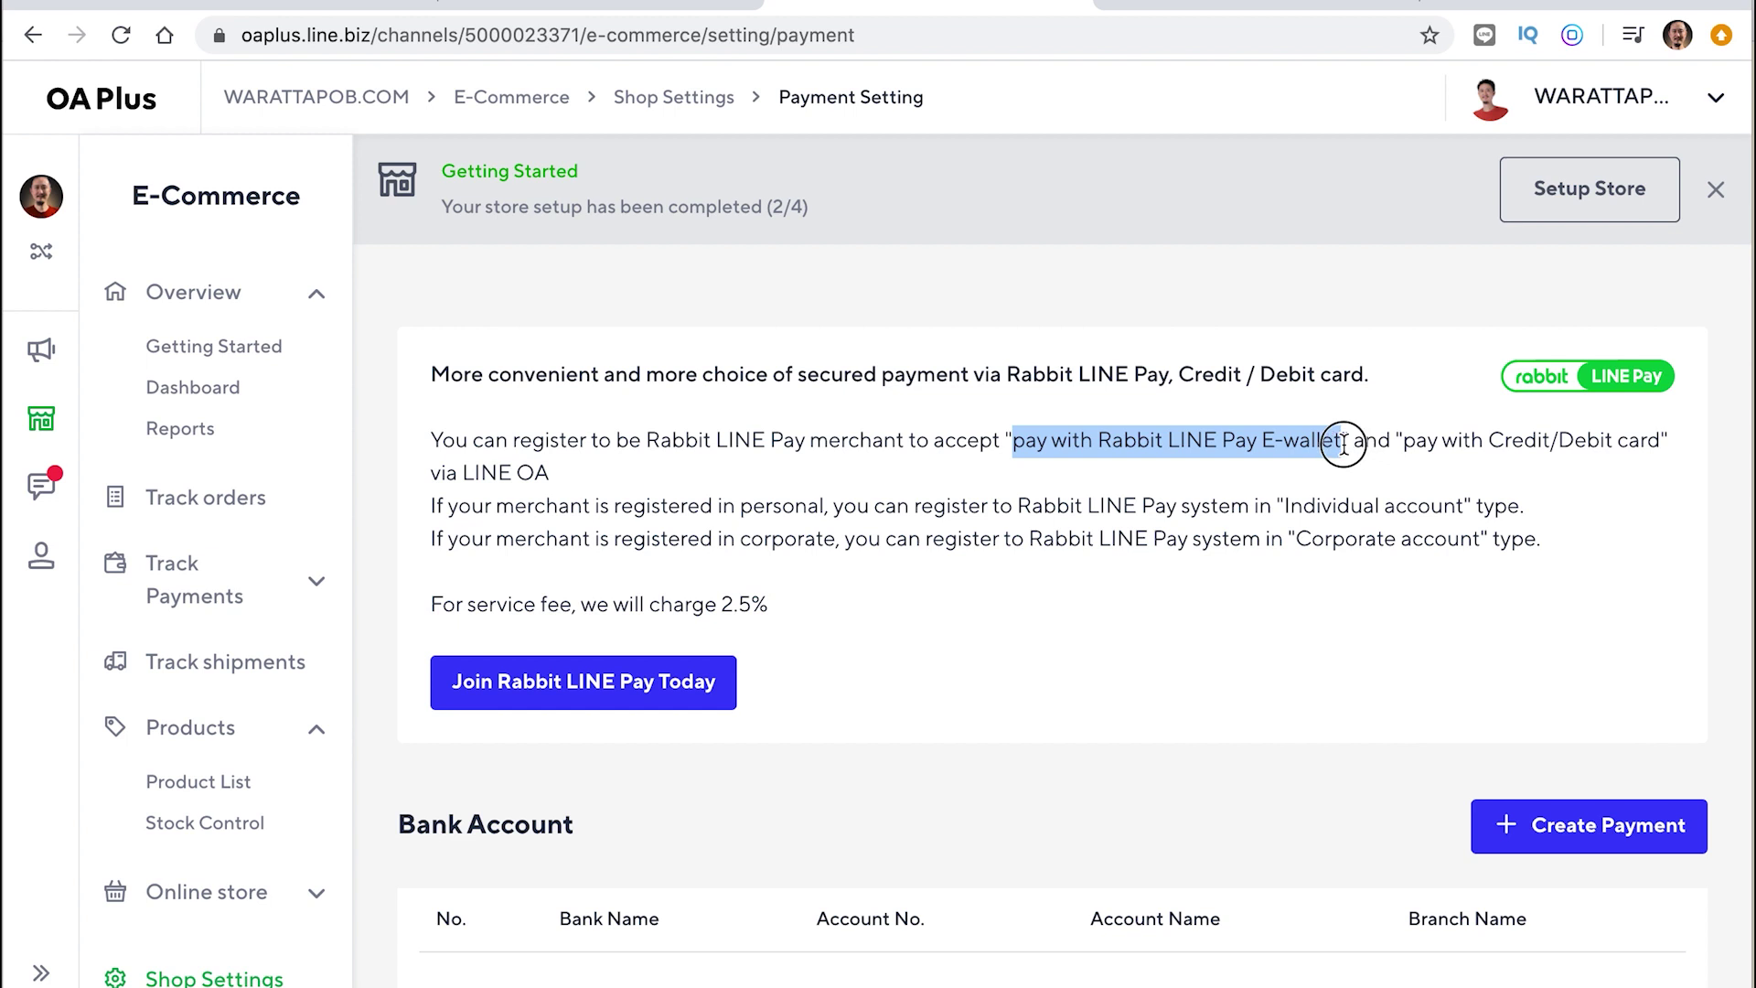
click(1403, 445)
drag(1404, 445, 1657, 451)
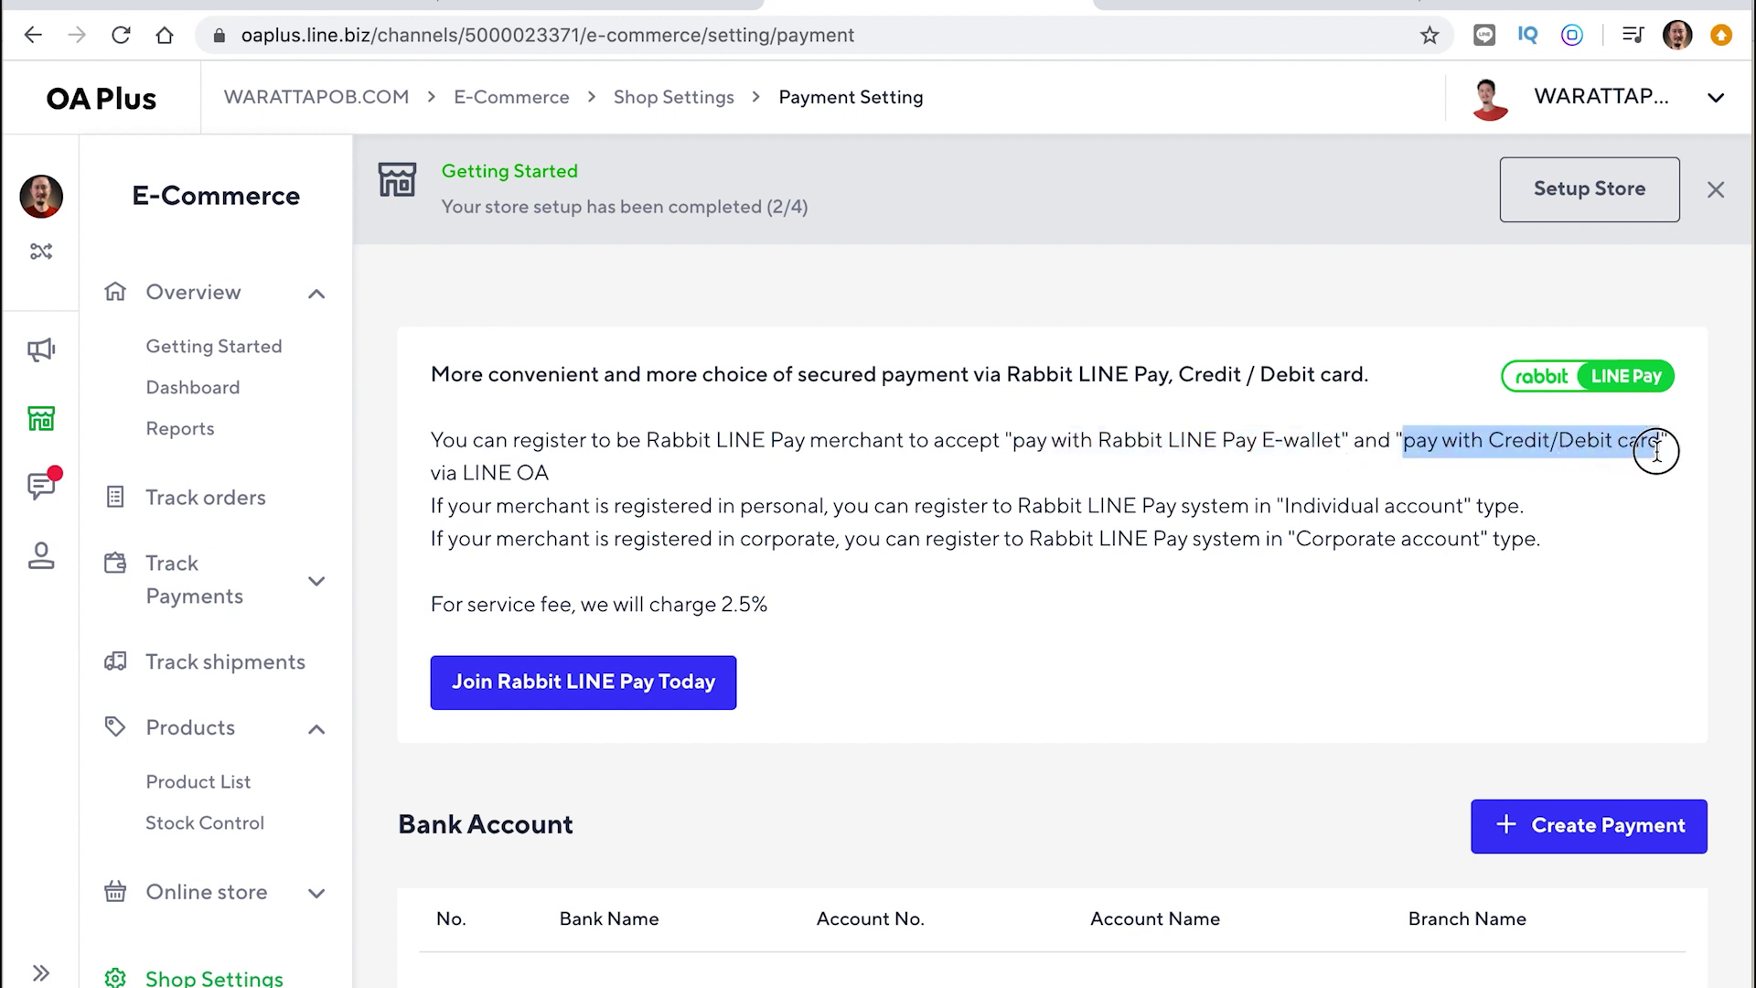
drag(1404, 444, 1097, 443)
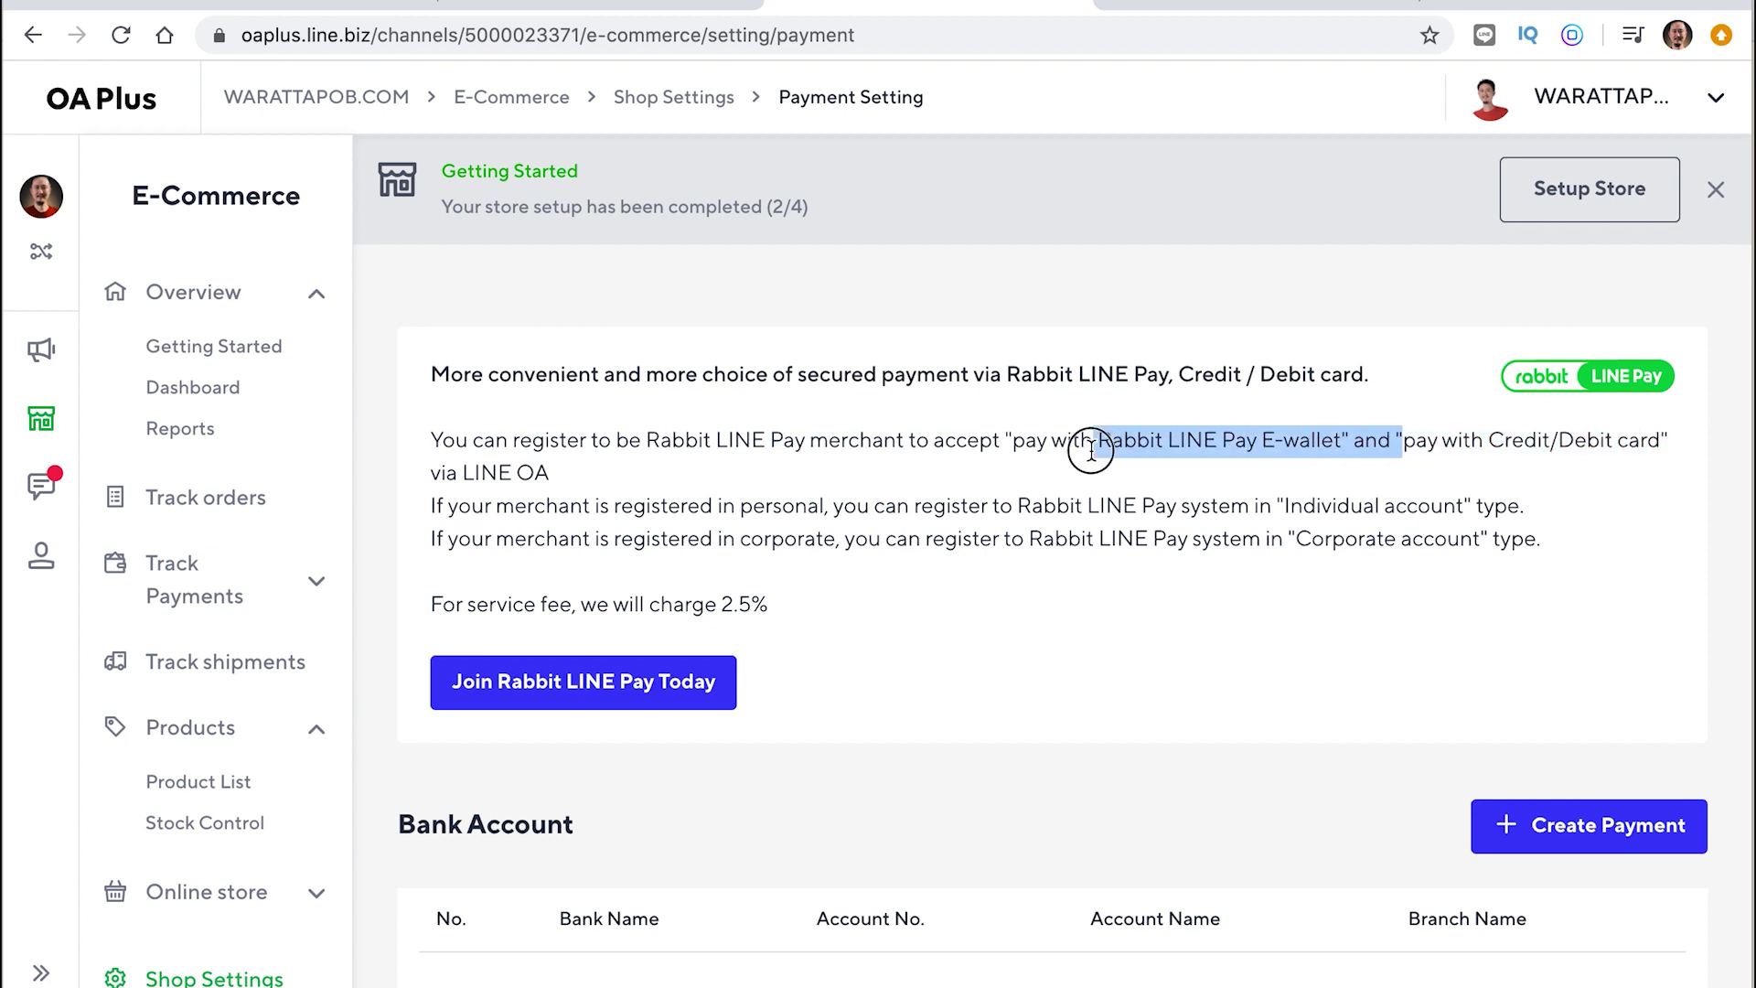
click(1100, 474)
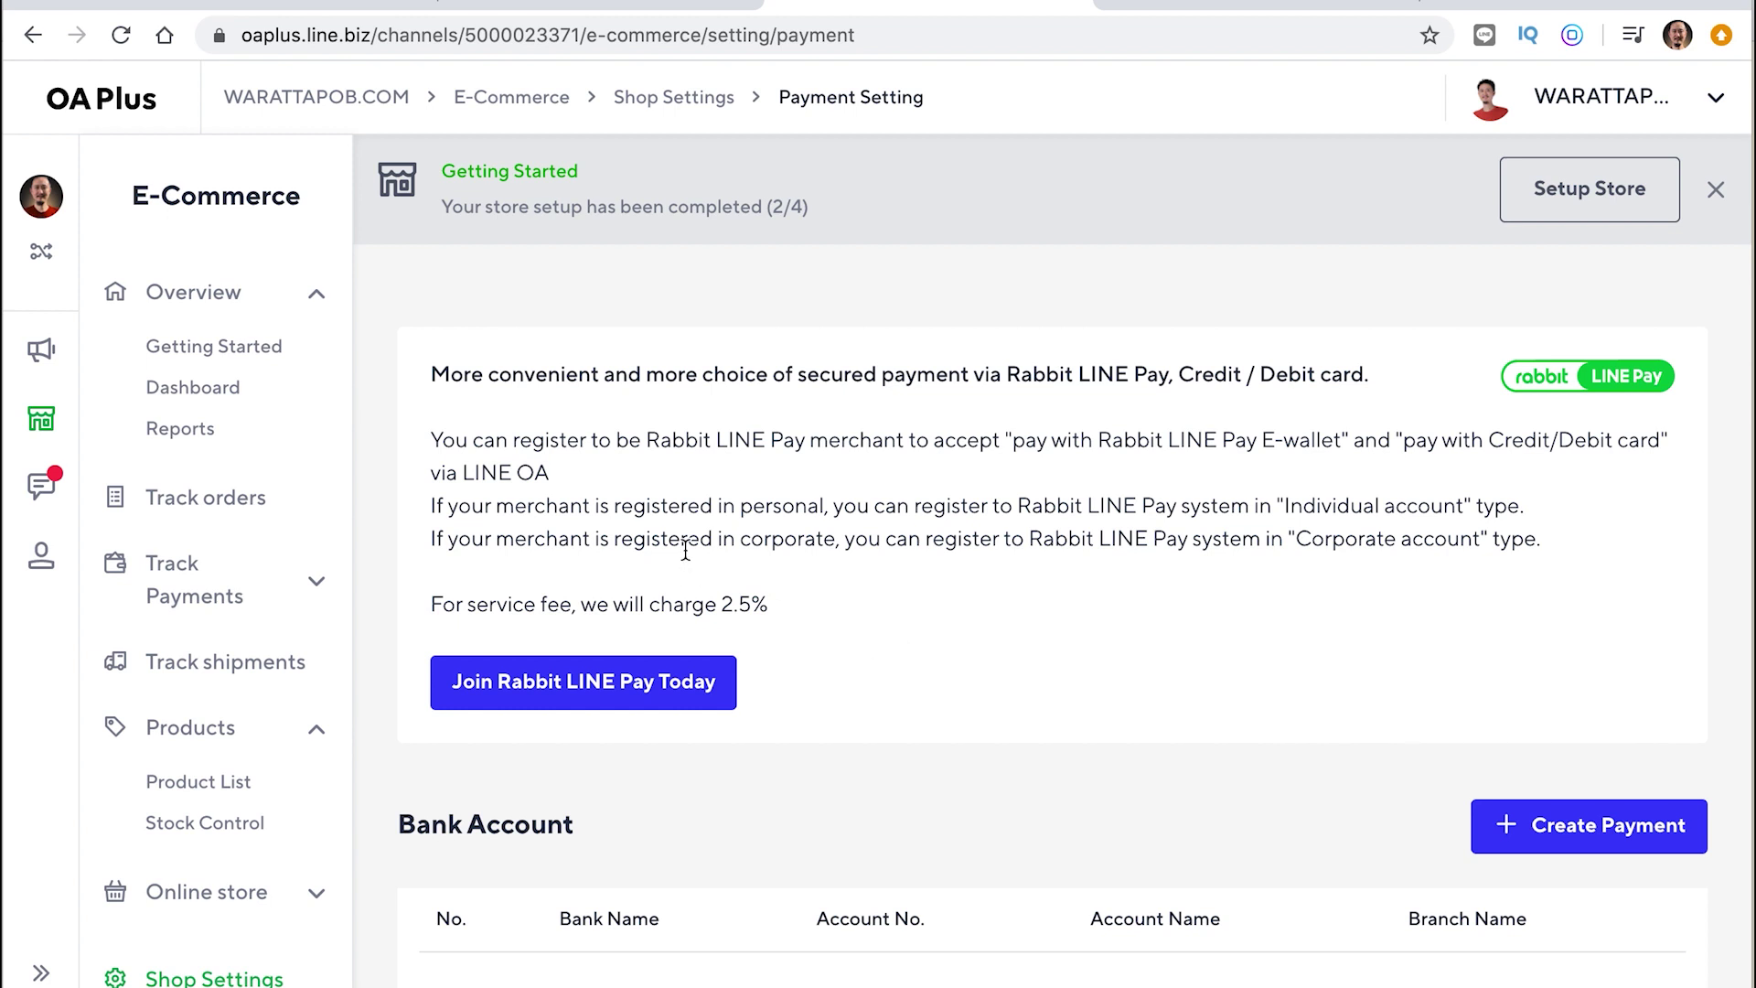
Review Rabbit LINE Pay's Individual and Corporate registration types and its 2.5% service fee
drag(741, 506, 825, 511)
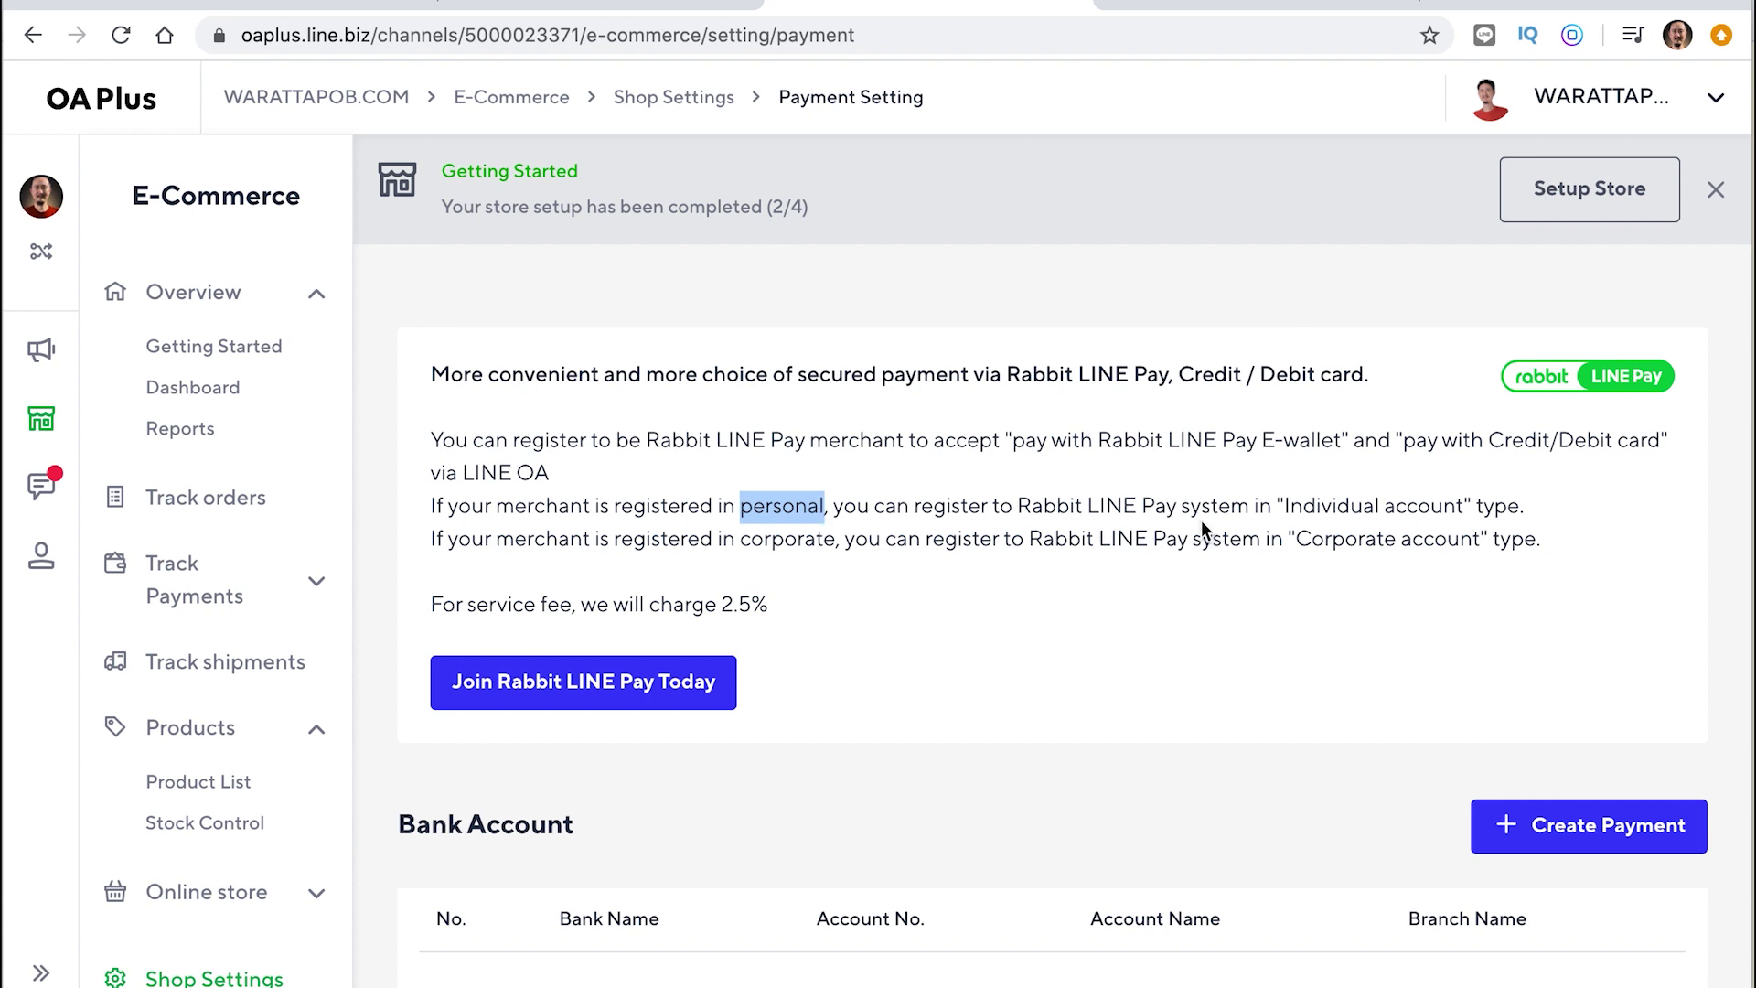
drag(1023, 509, 1464, 514)
drag(1285, 508, 1465, 511)
click(940, 580)
drag(925, 540, 1001, 542)
drag(1363, 535, 1476, 541)
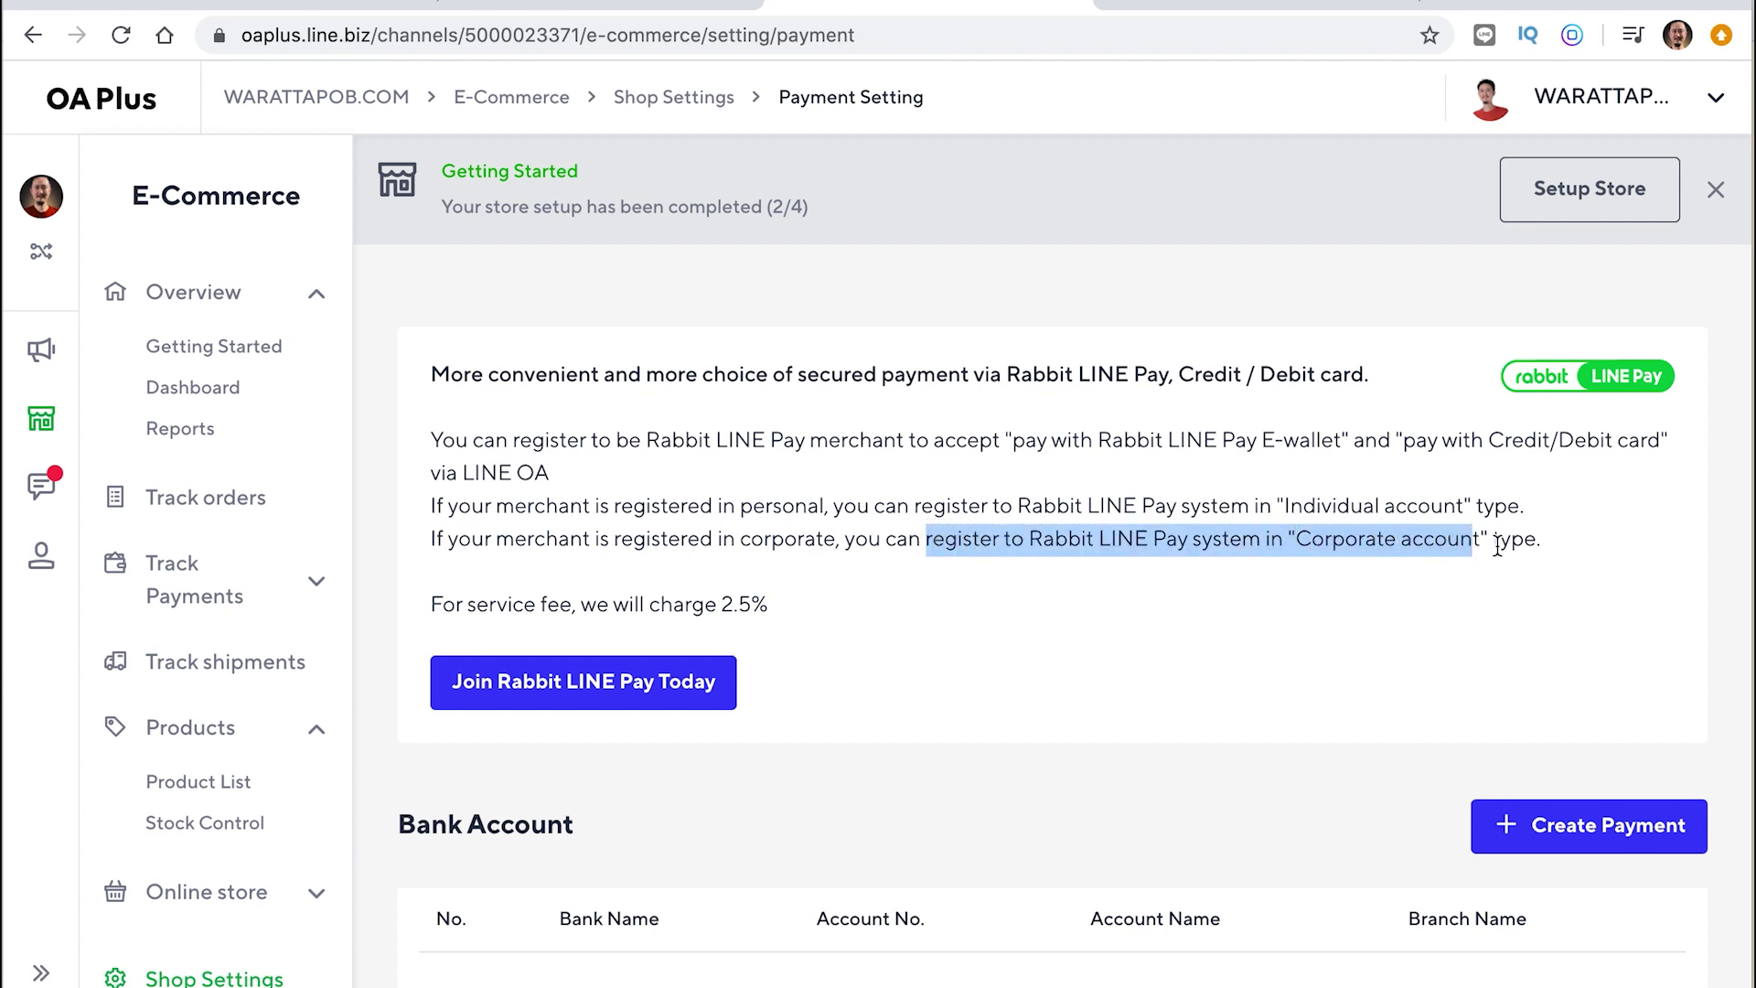
click(1361, 565)
drag(1297, 538, 1480, 539)
click(1252, 625)
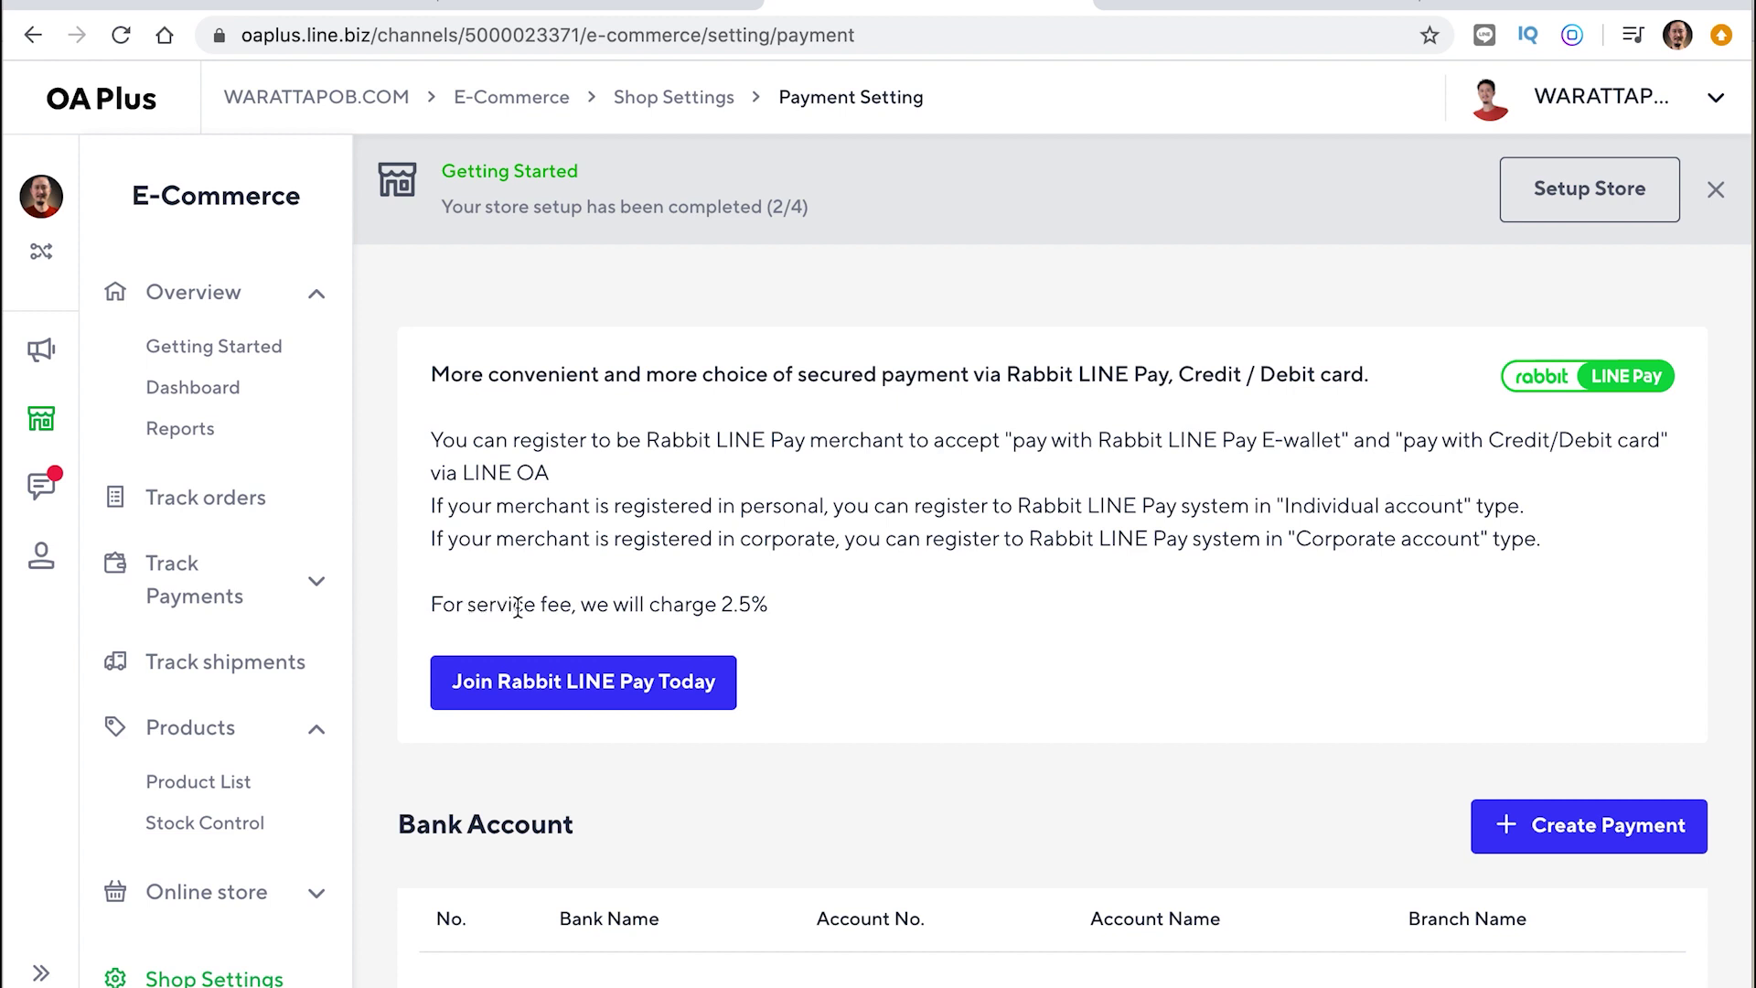
drag(765, 603, 722, 604)
click(785, 608)
scroll(851, 643, down, 1)
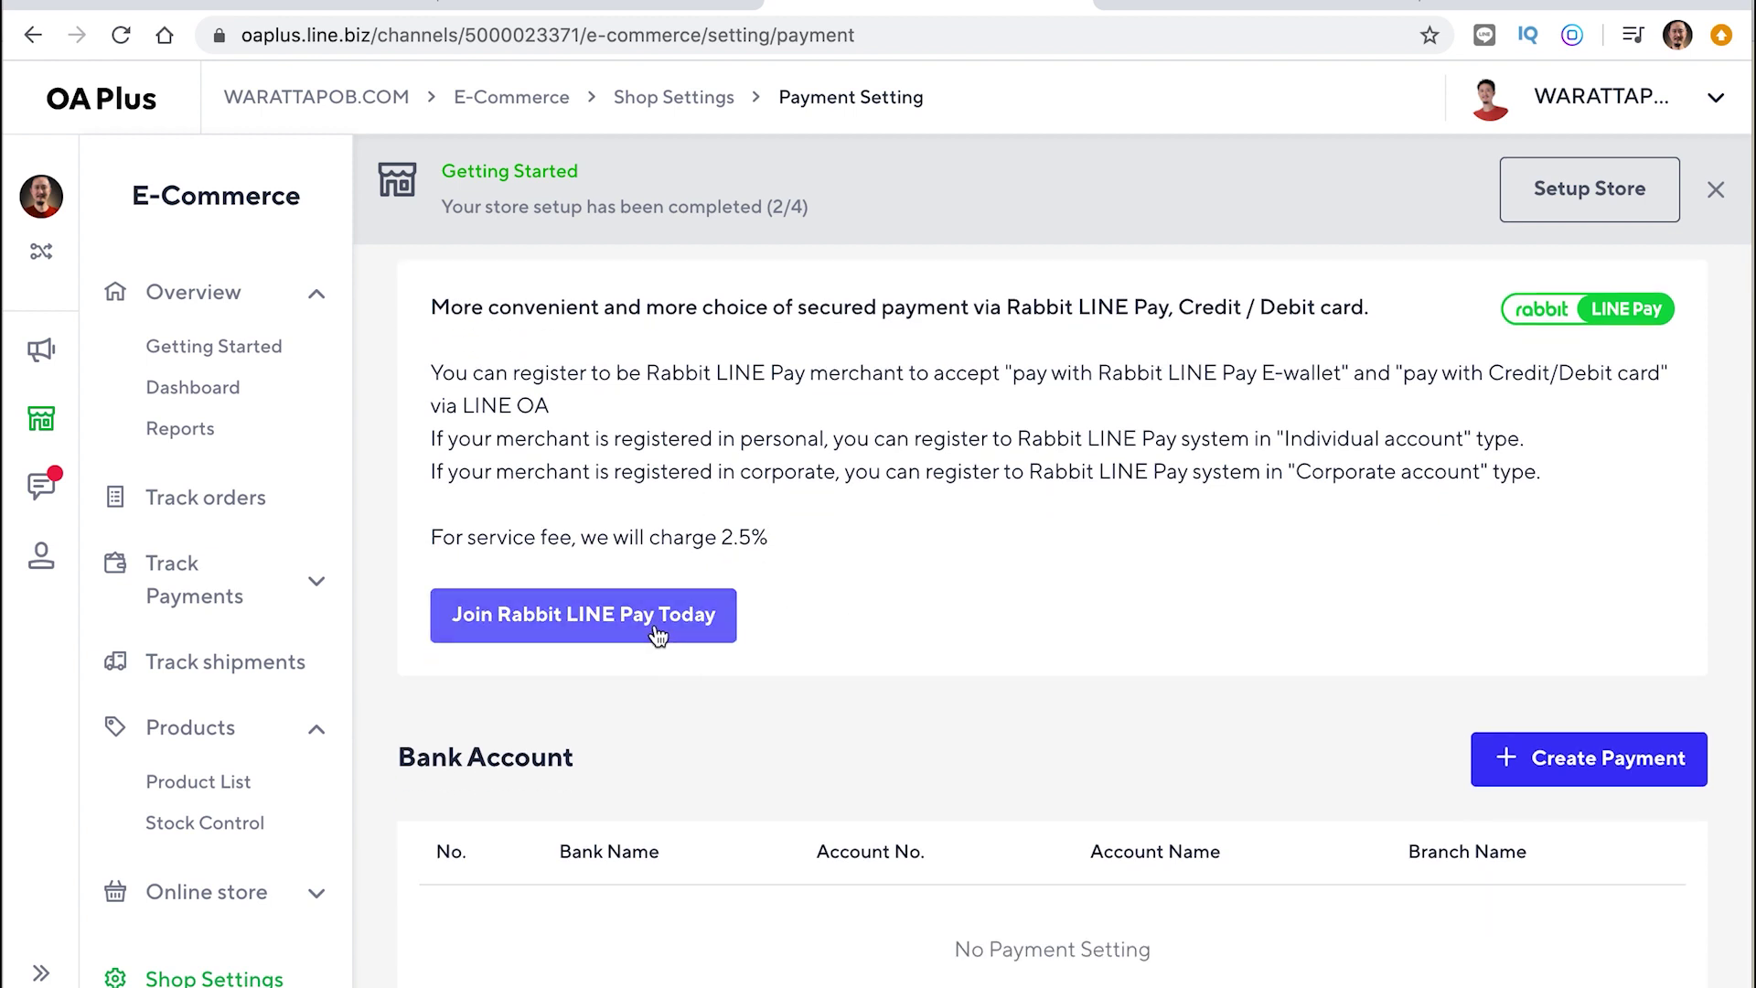
Start a KASIKORNBANK bank account and enter the account holder's Thai name
click(1607, 771)
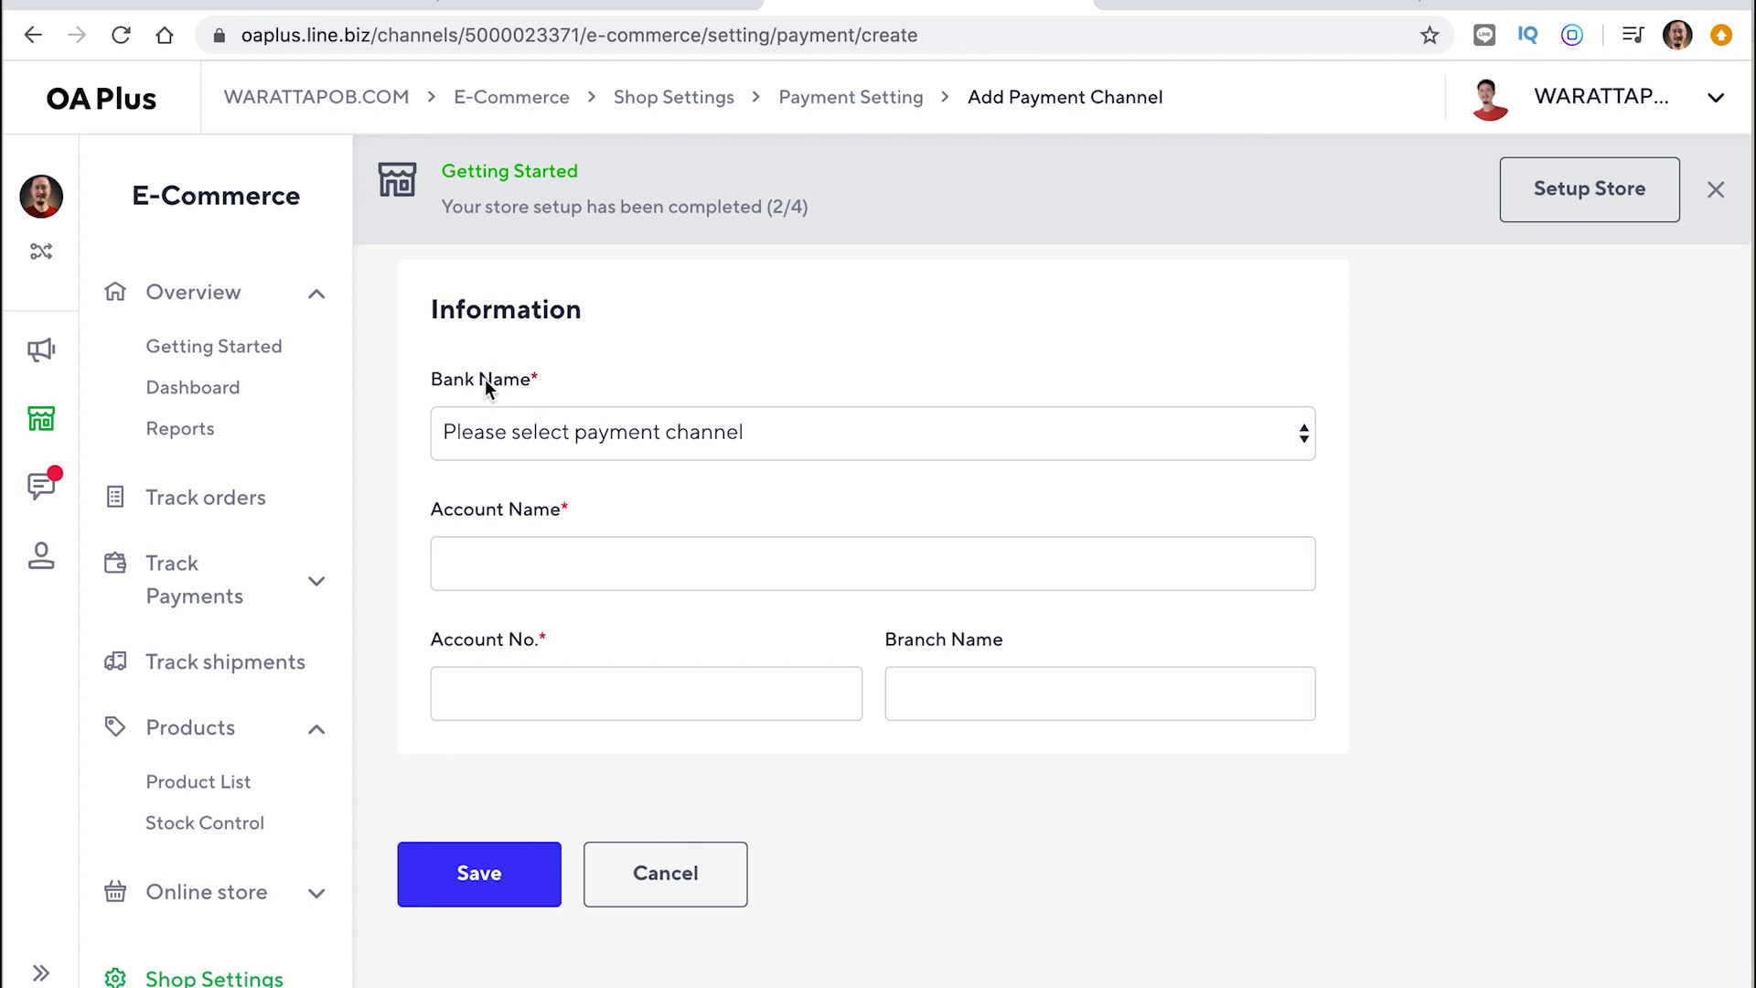
click(814, 434)
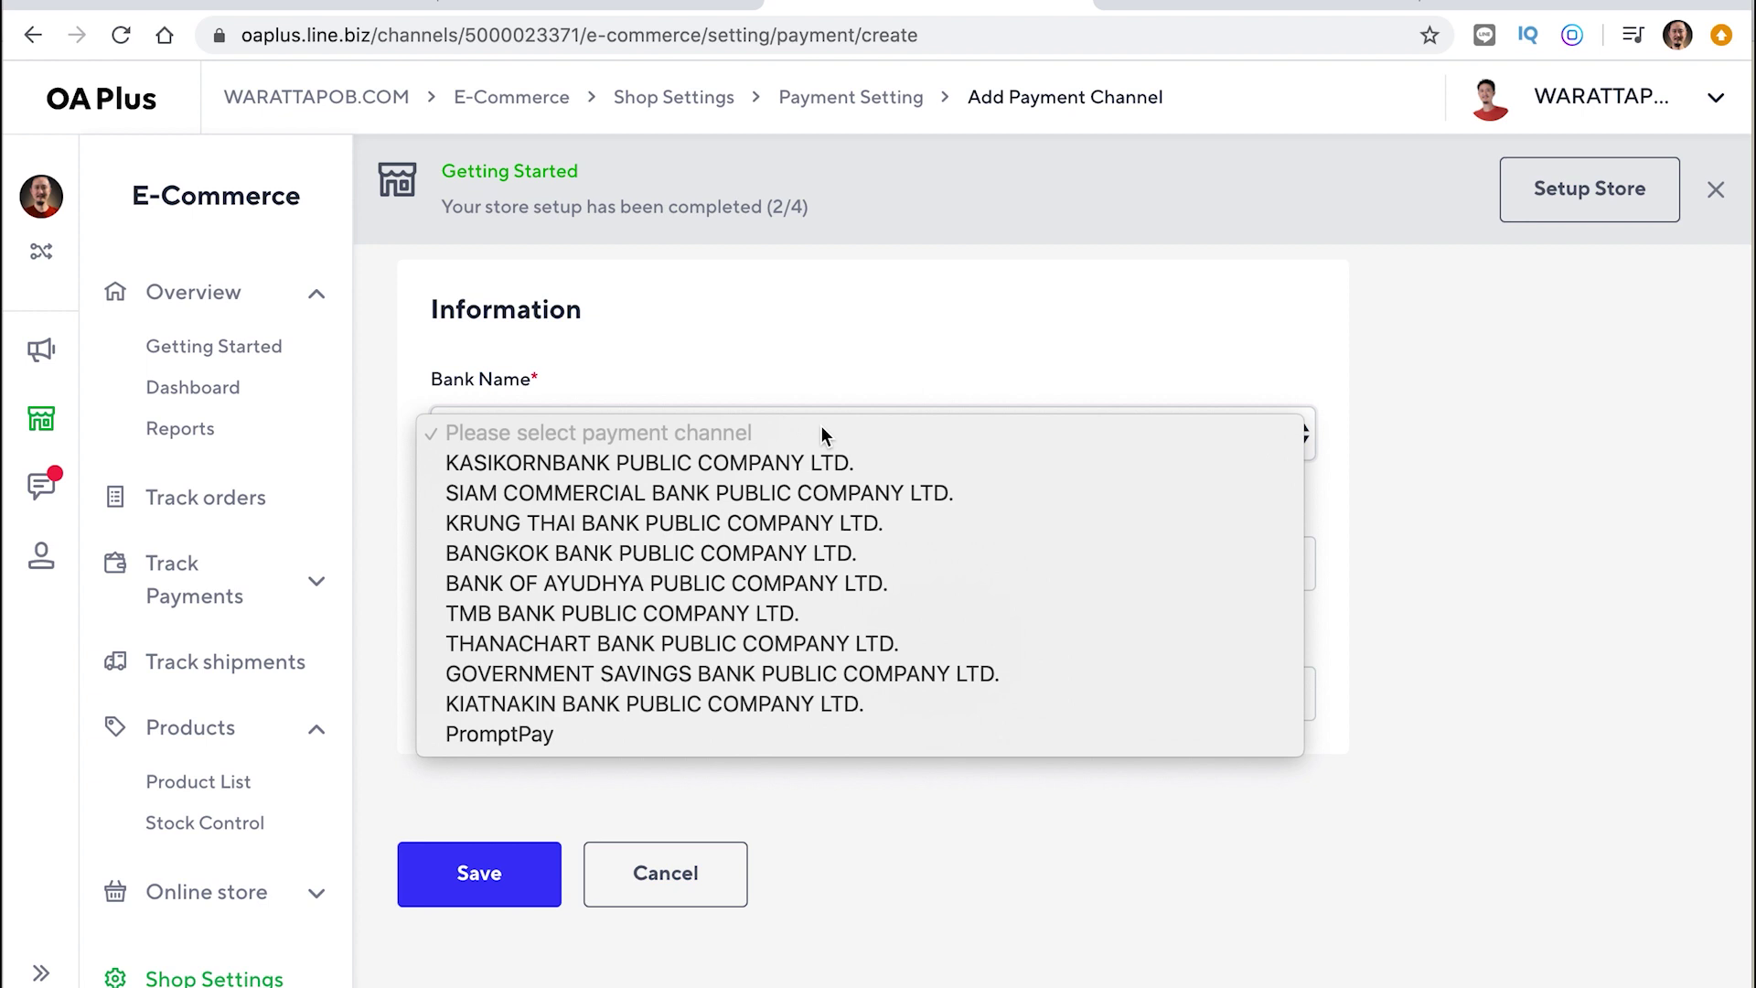
click(788, 463)
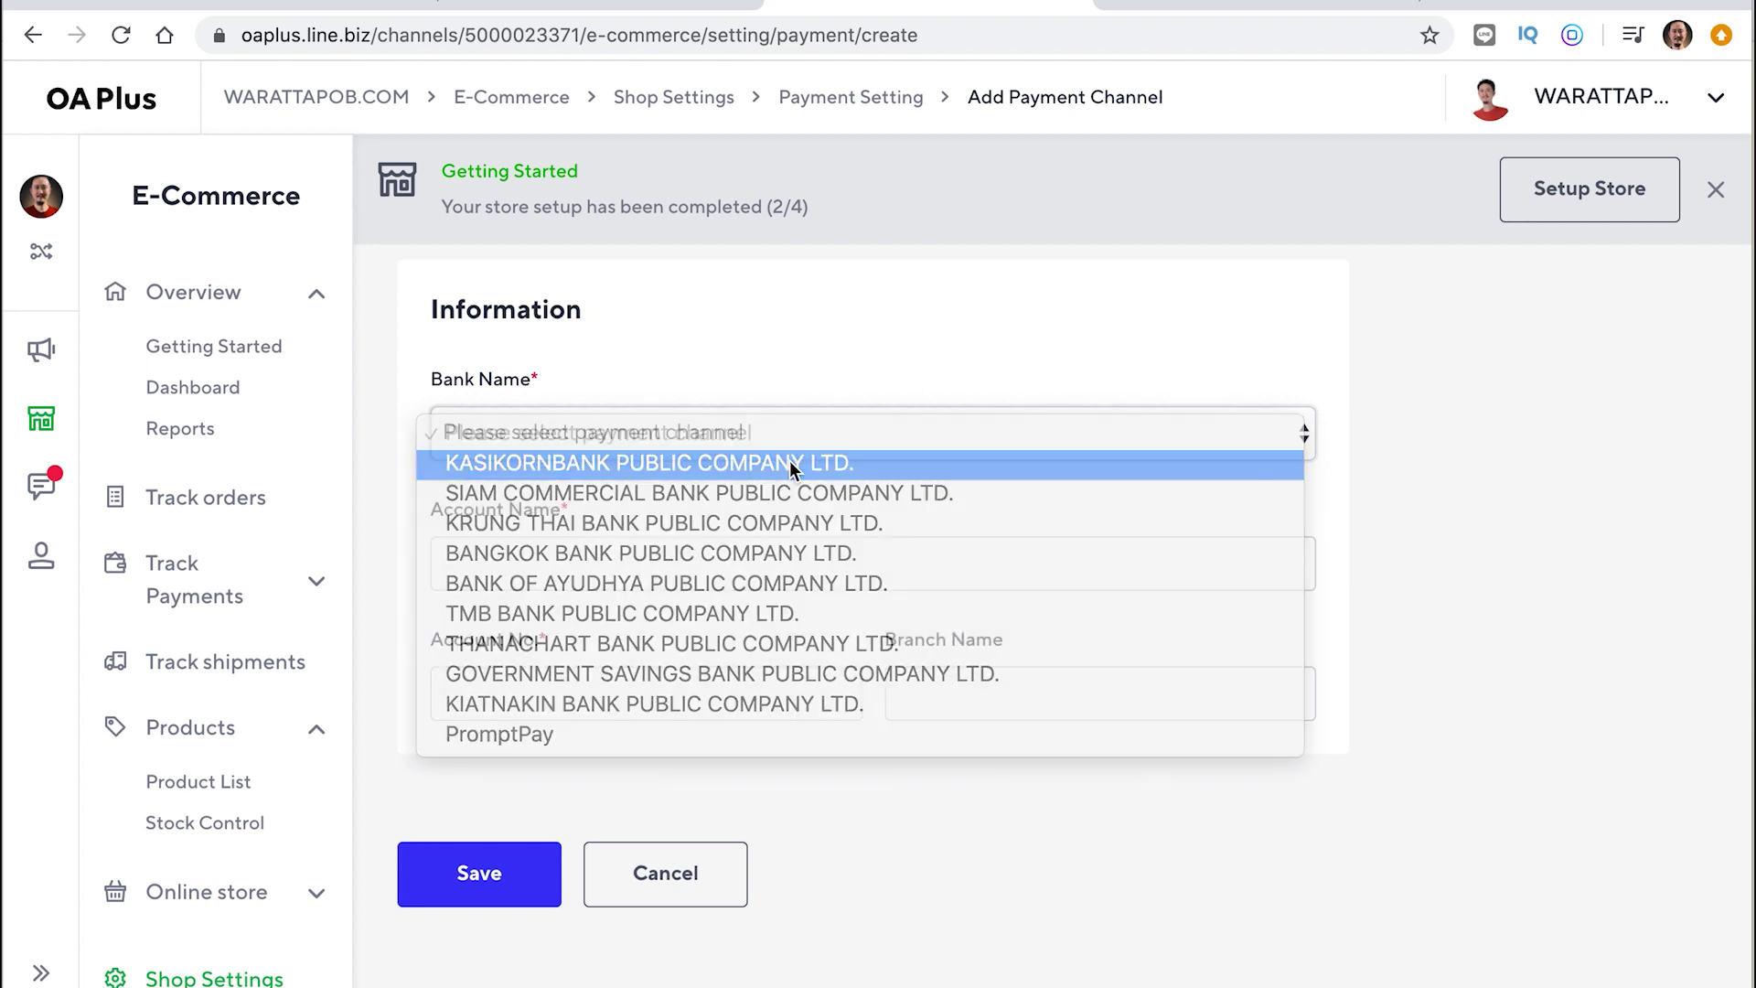
click(606, 562)
click(545, 694)
text(ด)
click(553, 563)
key(BackSpace)
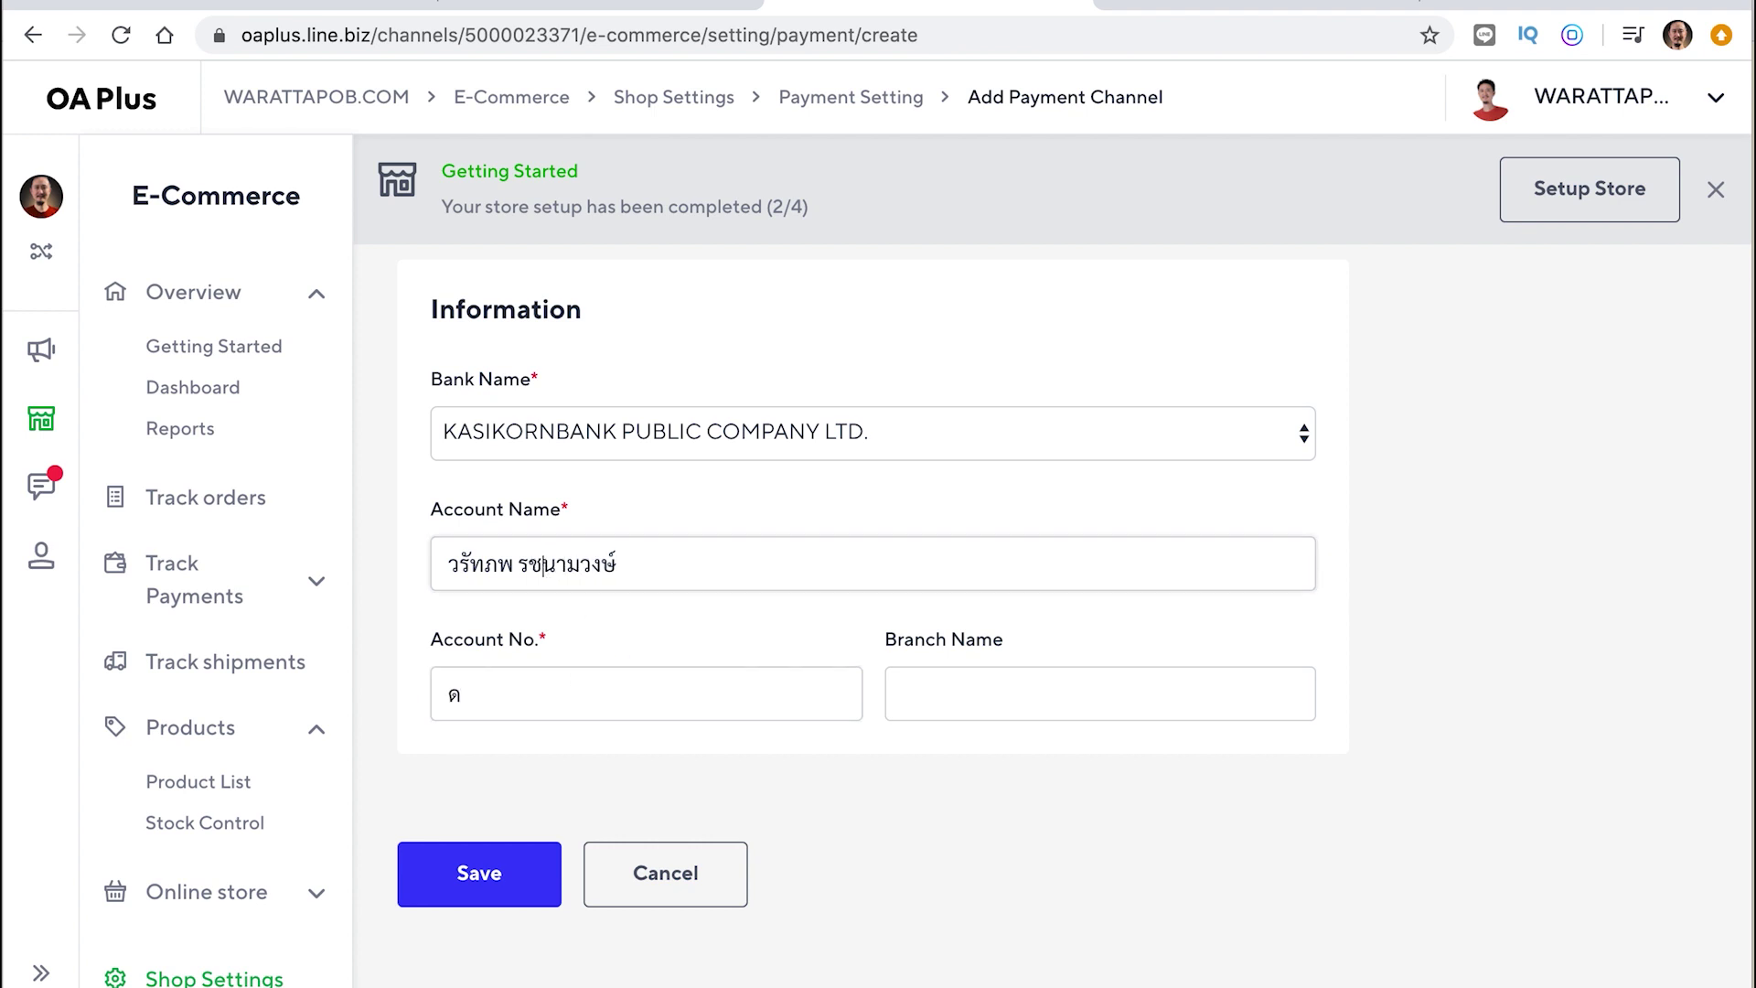
text(ต)
Enter the account number, leave the branch name blank, and save the account
click(466, 693)
double_click(469, 693)
text(ถีกหฅ)
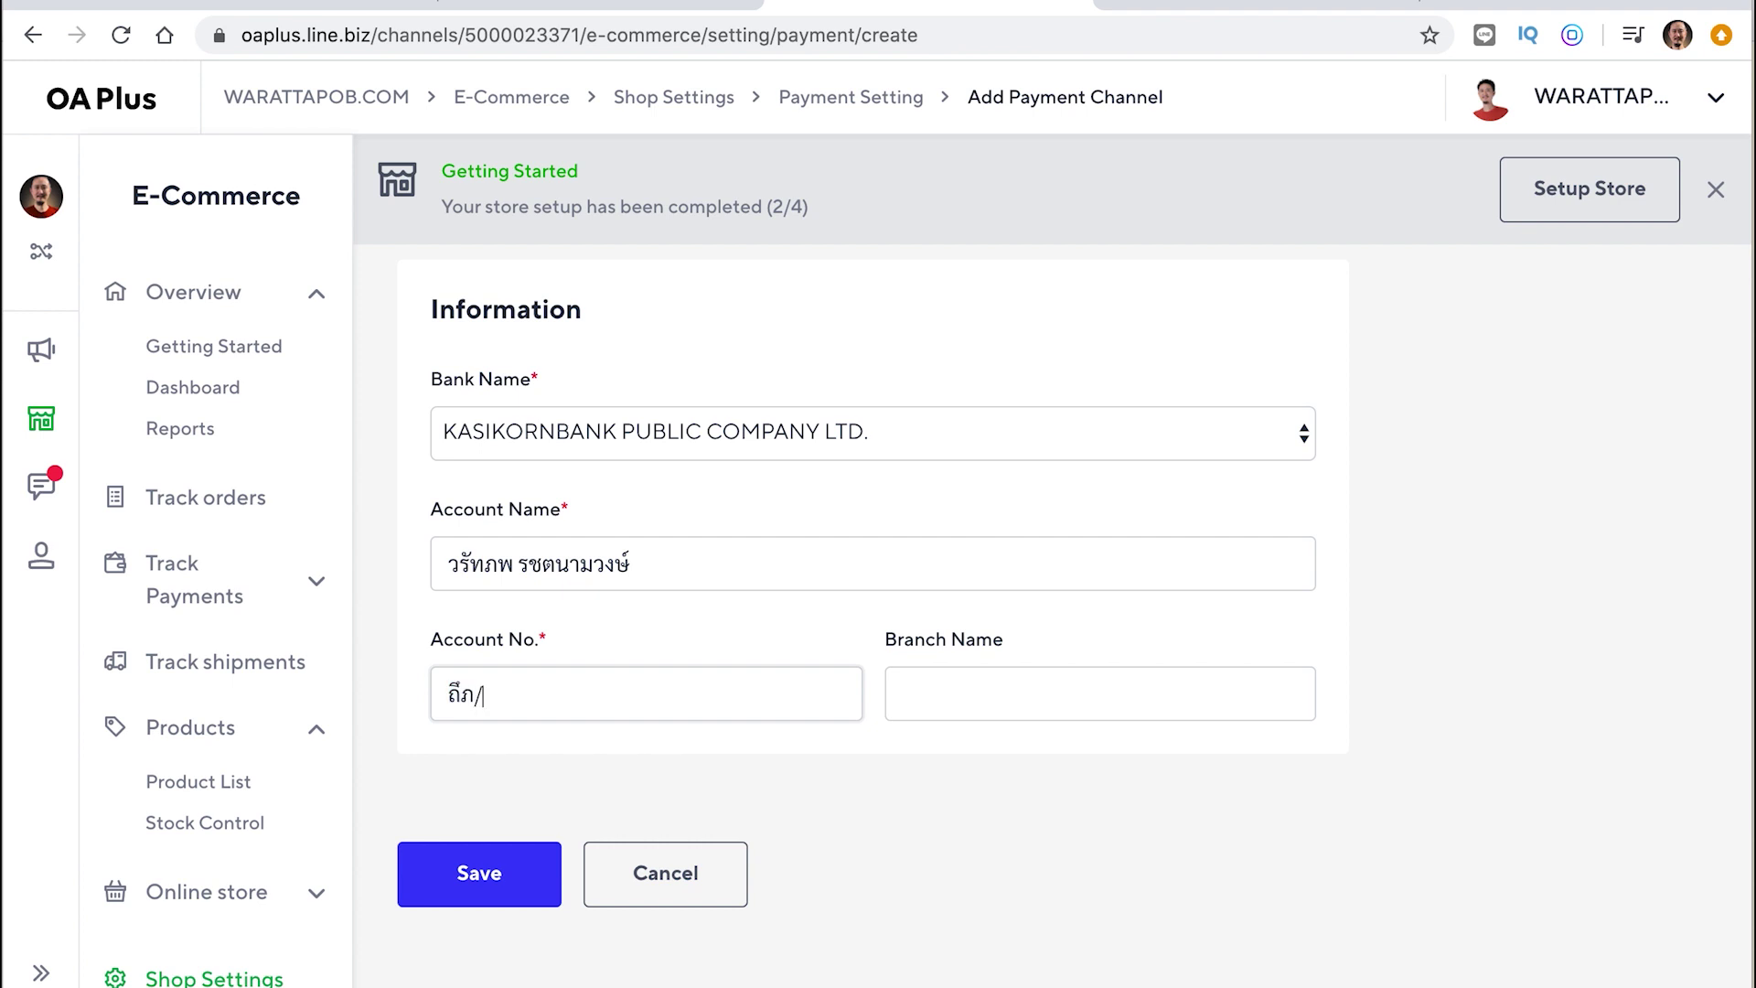
key(BackSpace)
key(BackSpace)
key(BackSpace)
key(BackSpace)
key(BackSpace)
text(333333333333)
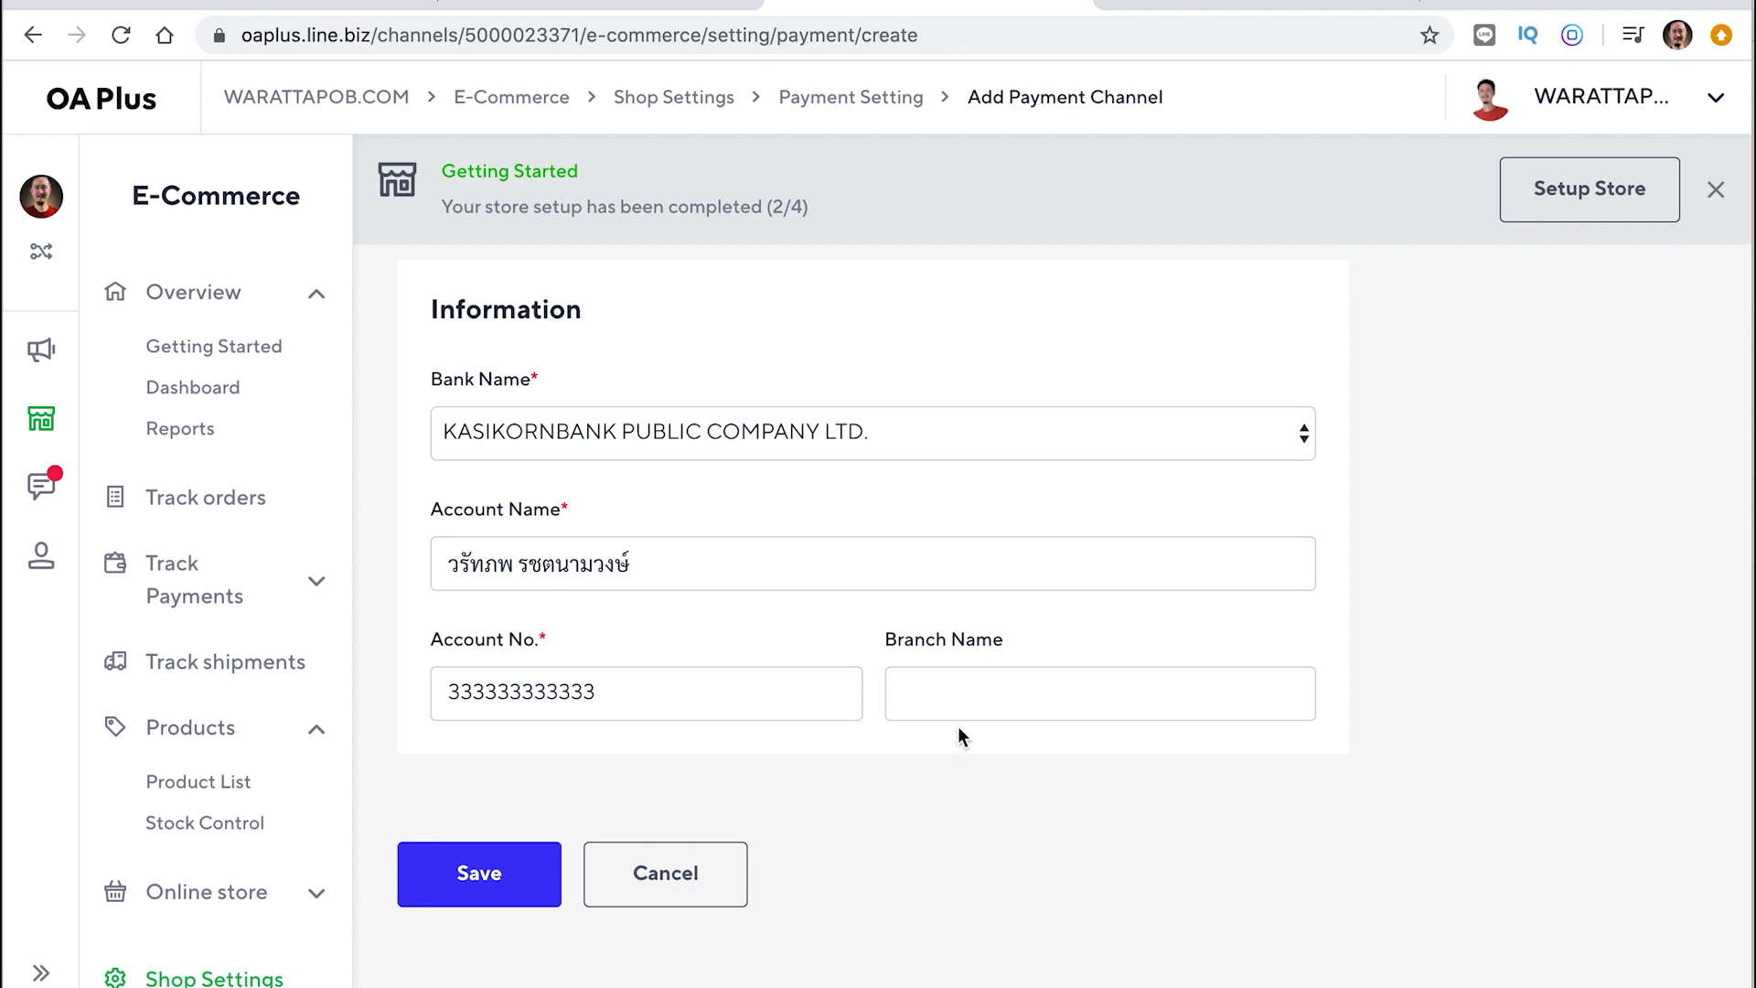
click(993, 699)
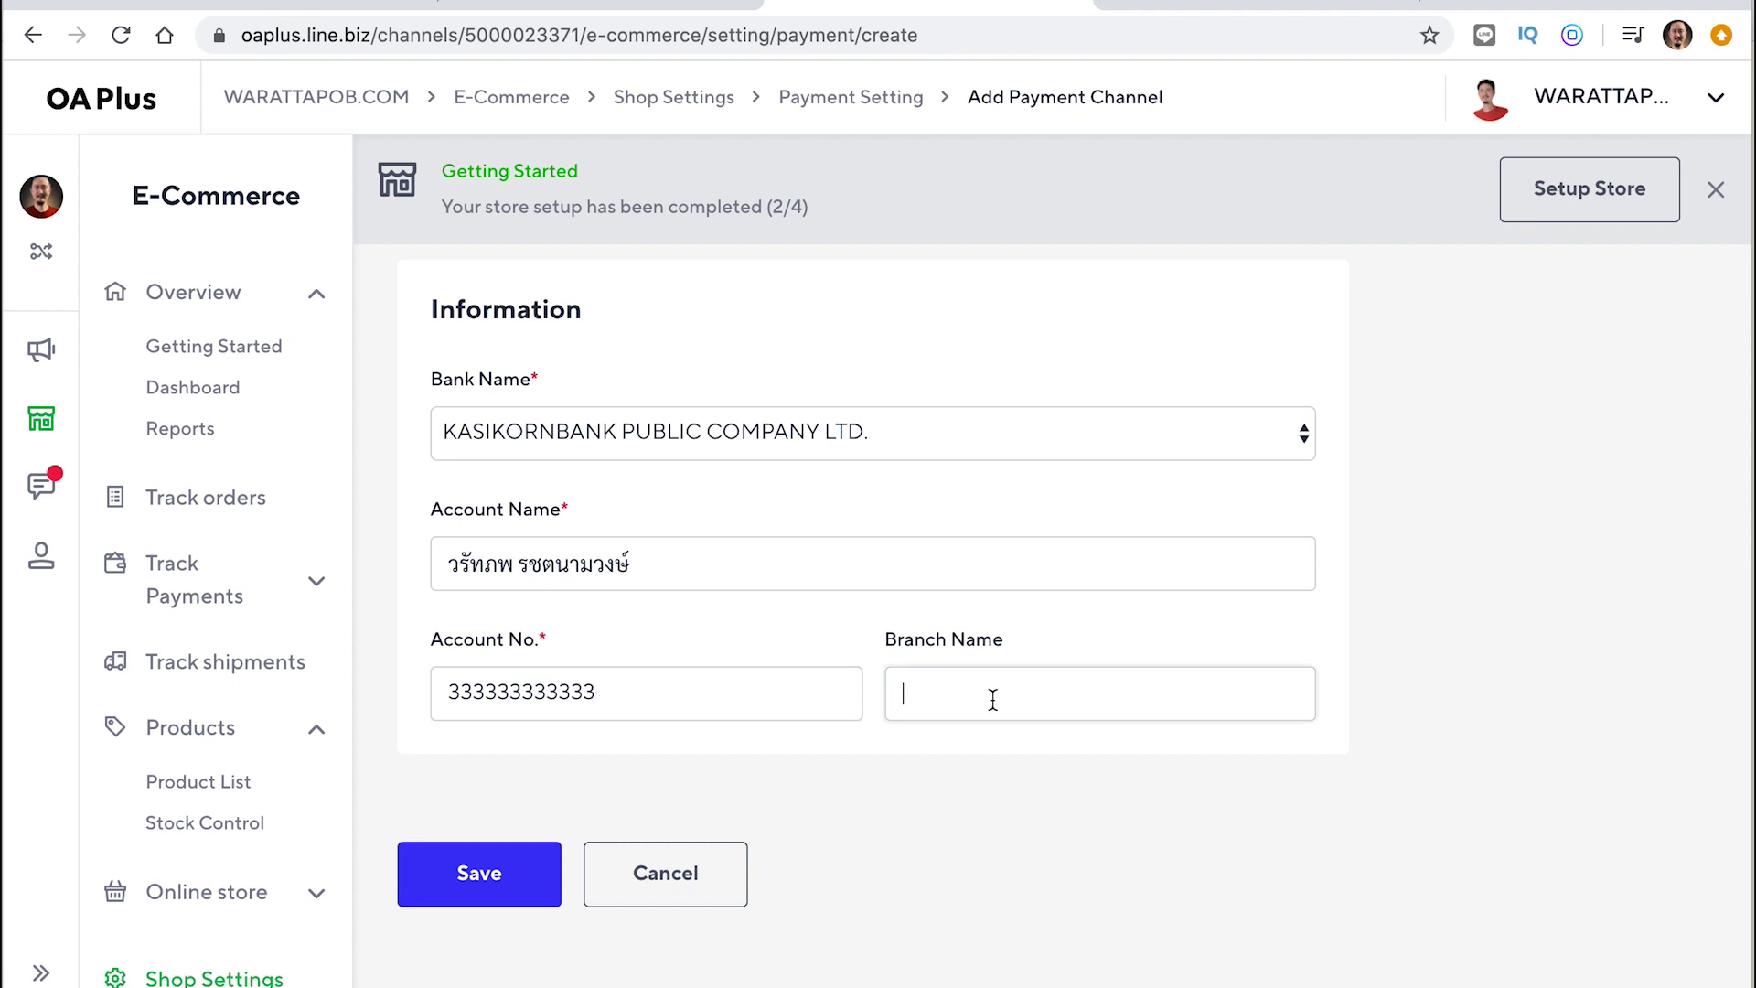
drag(1014, 649, 870, 607)
click(901, 821)
click(547, 701)
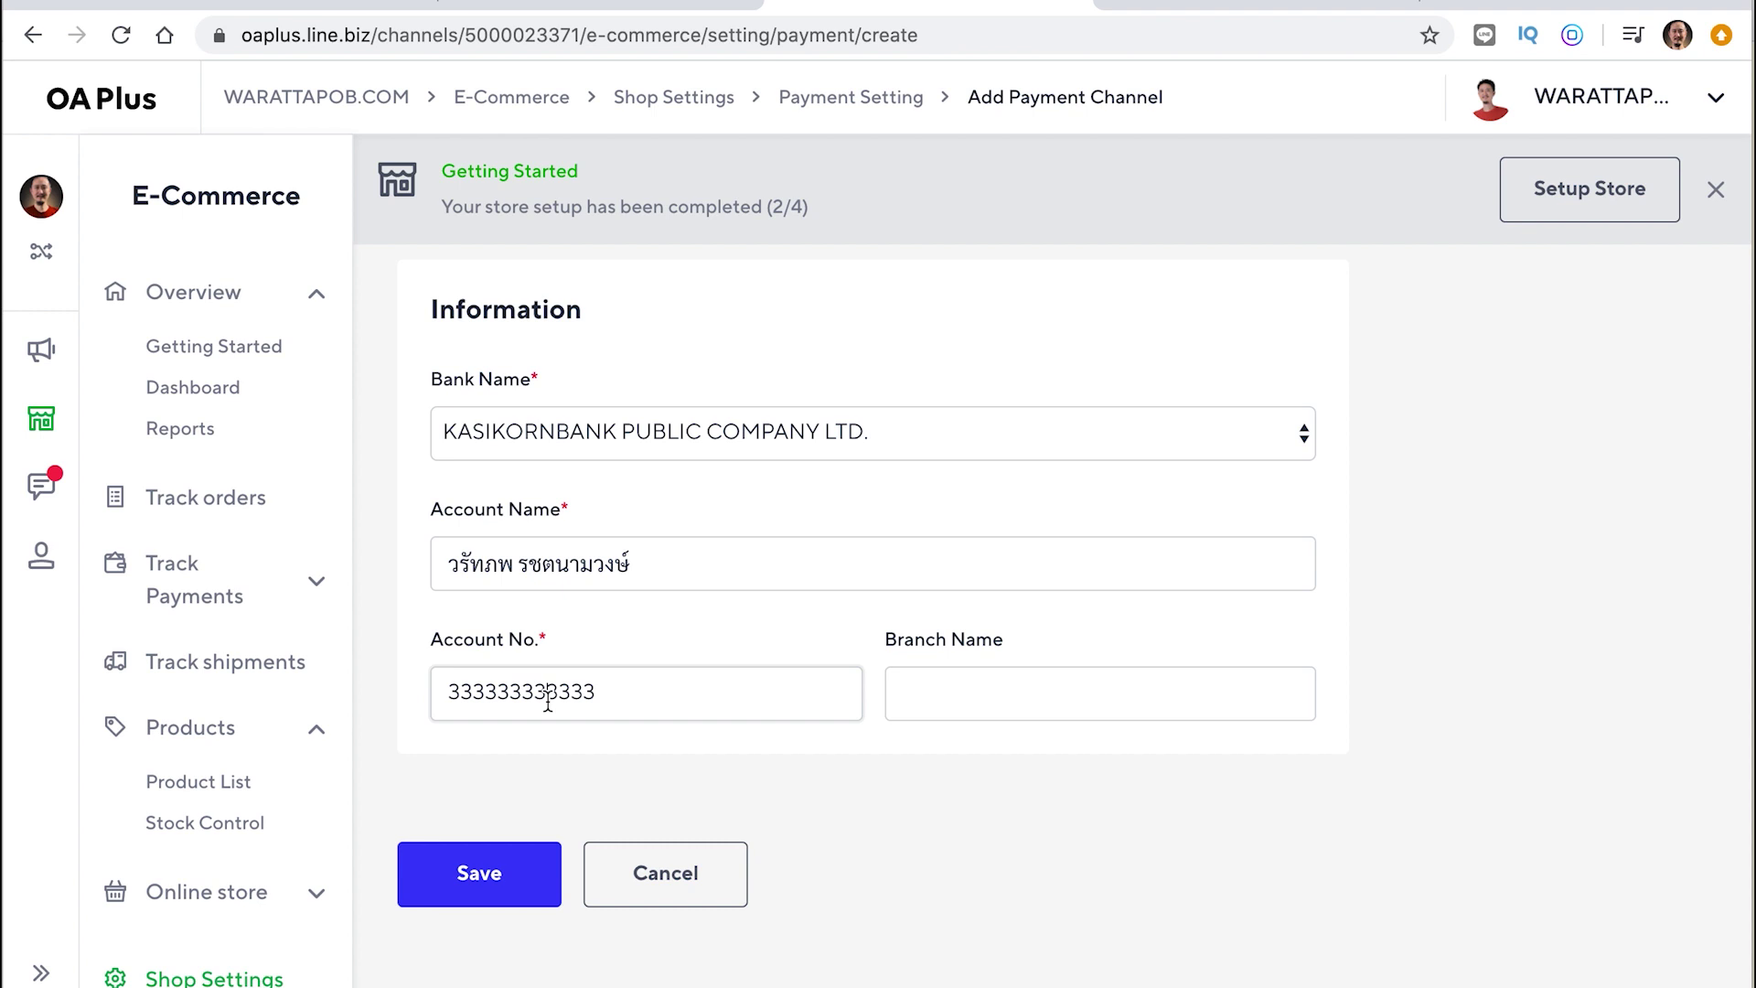
click(475, 885)
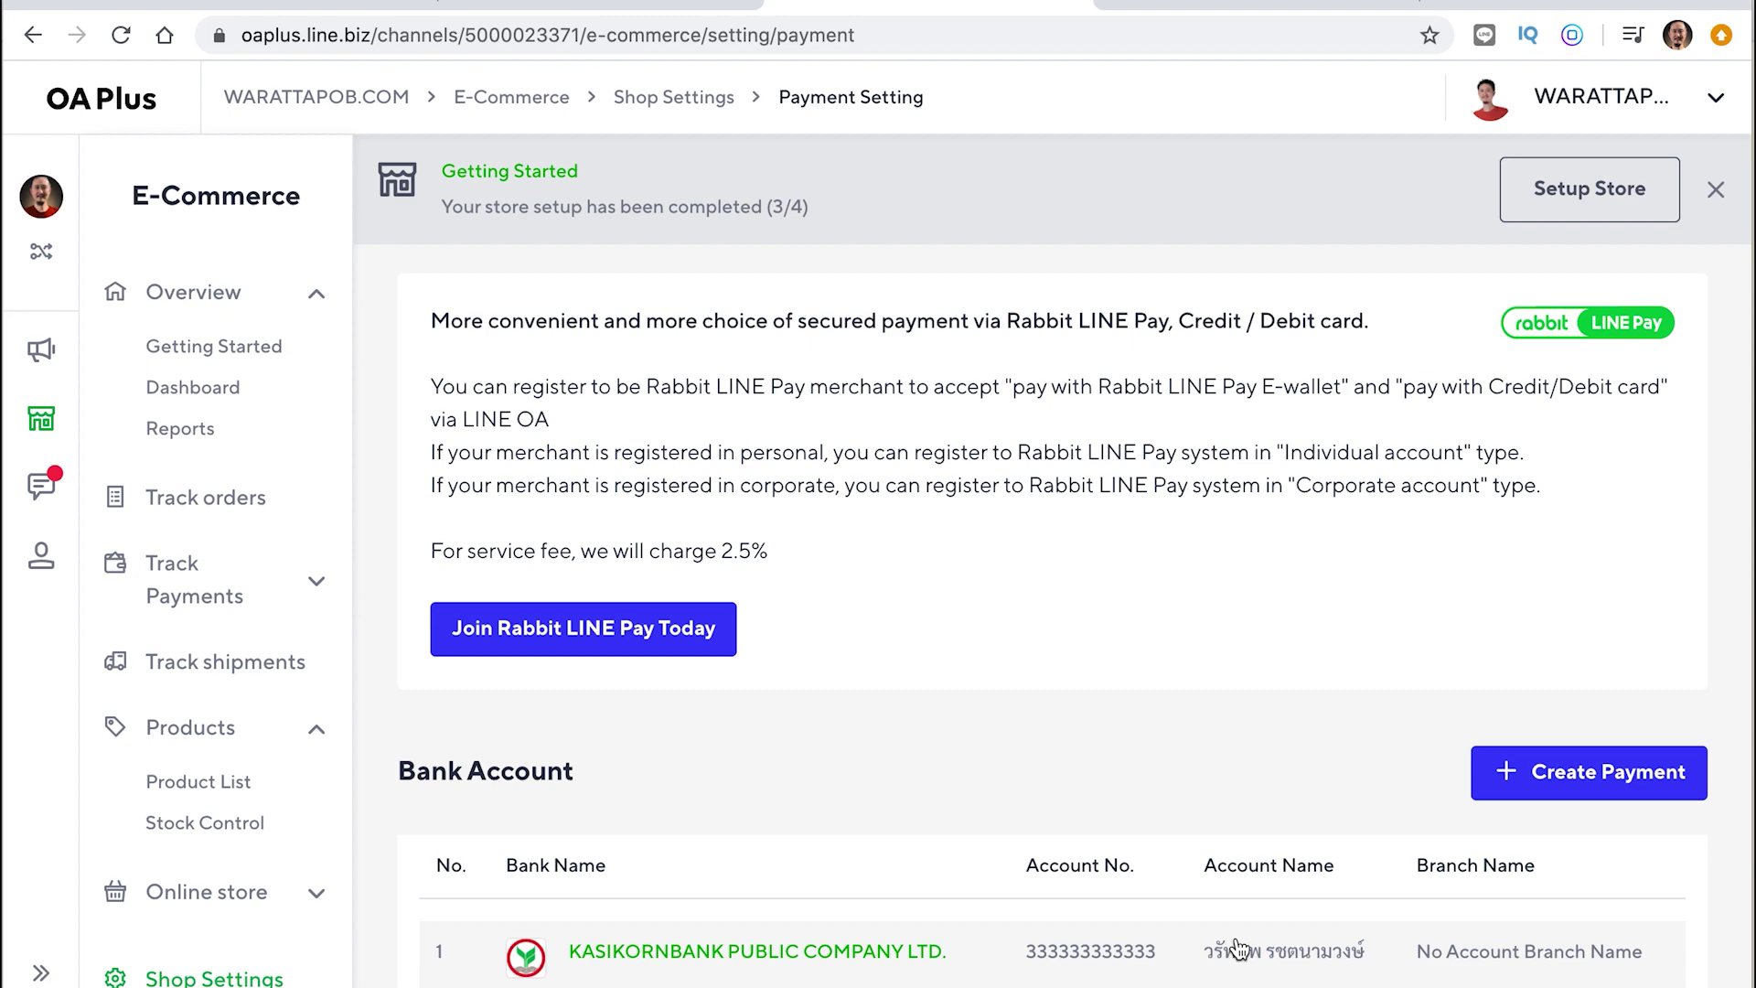
Create another payment account as PromptPay, filling the same holder's name from autofill
click(1575, 771)
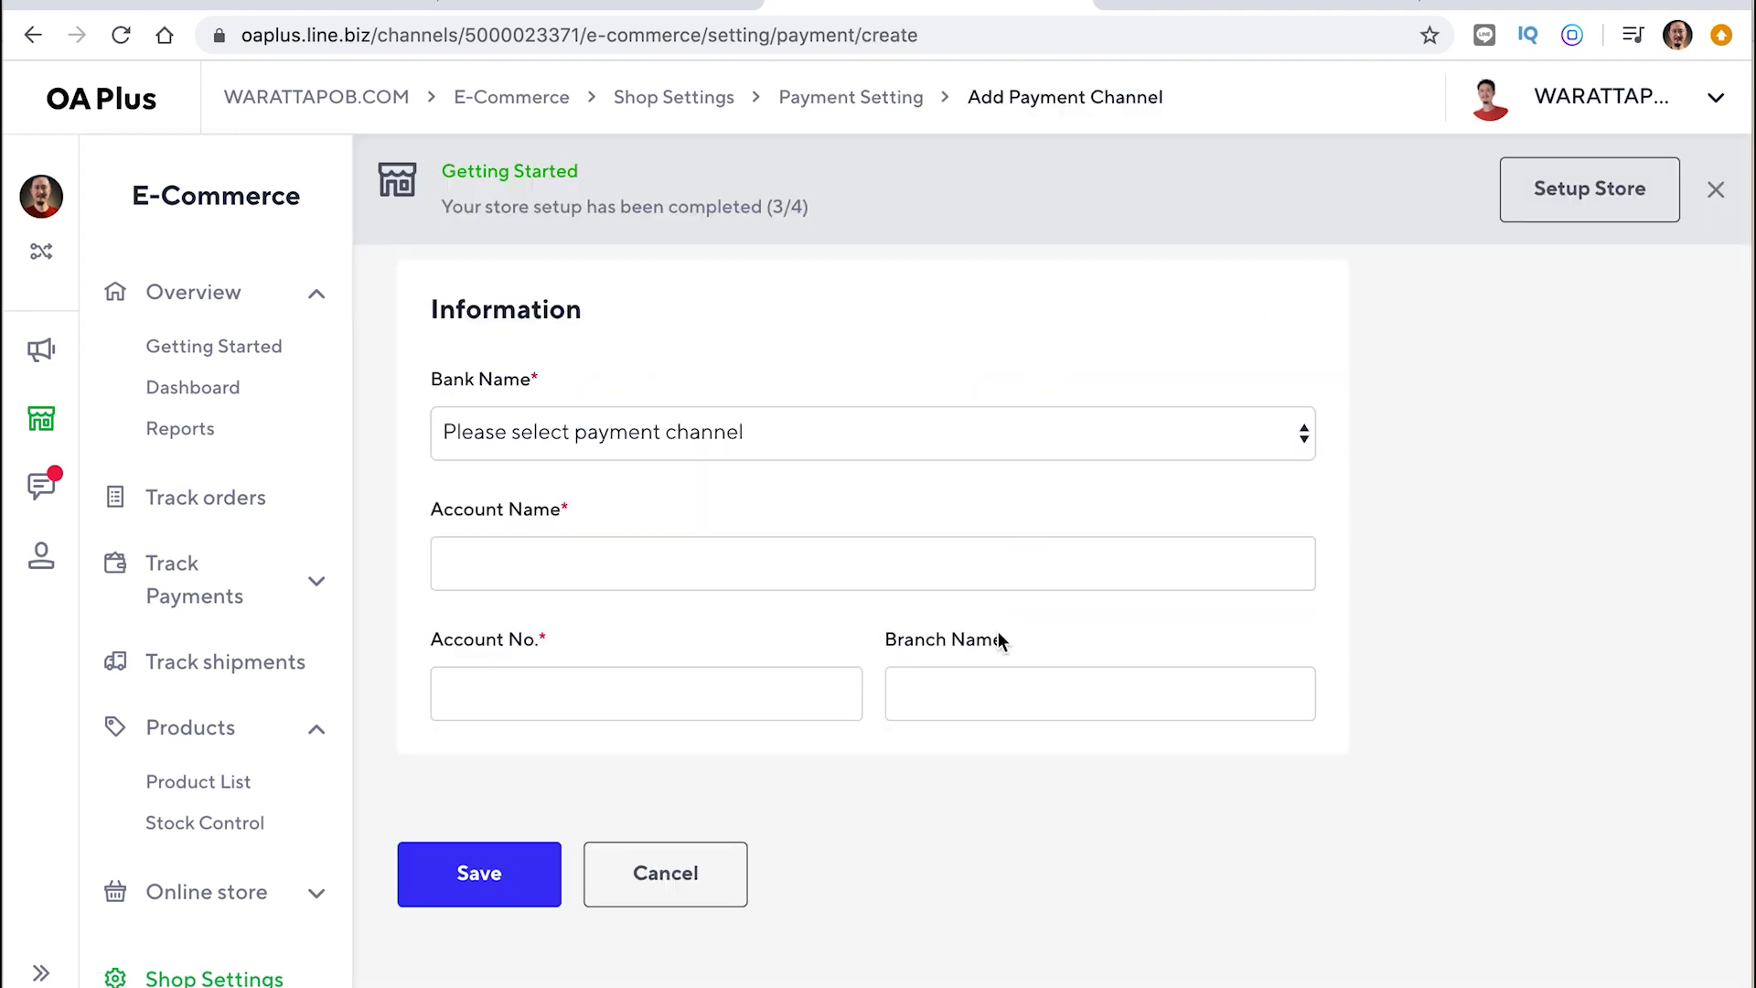
click(972, 435)
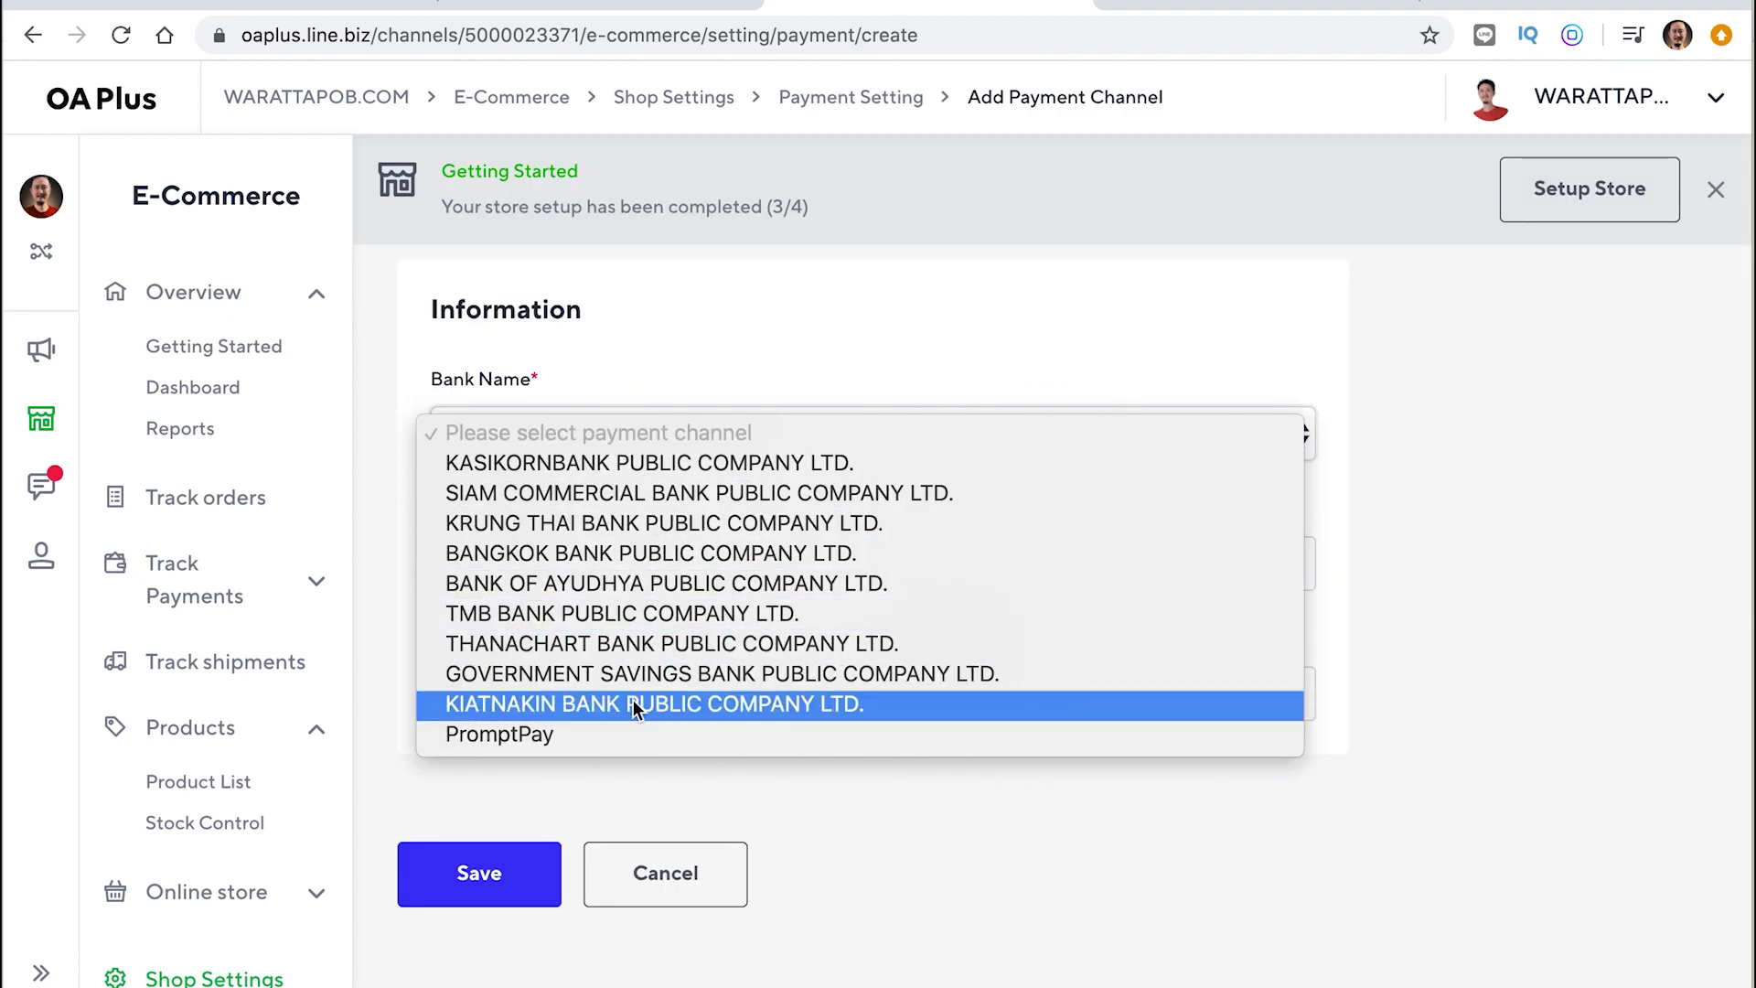
click(567, 733)
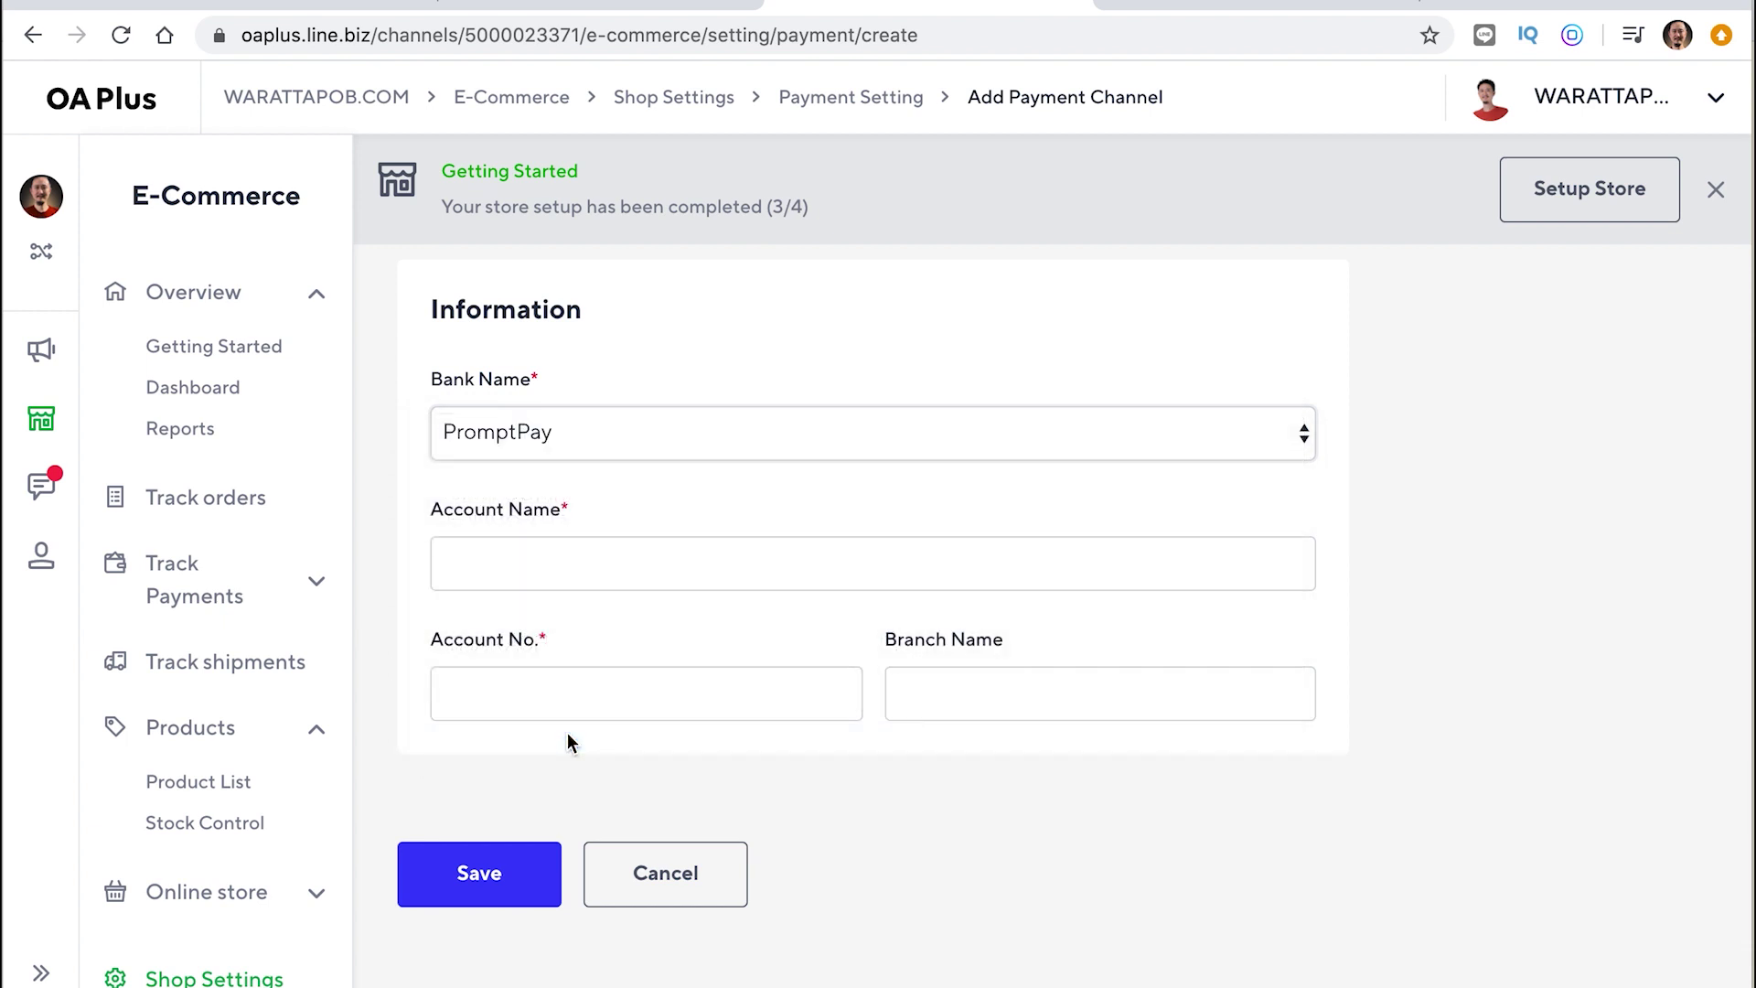
click(556, 548)
text(วร)
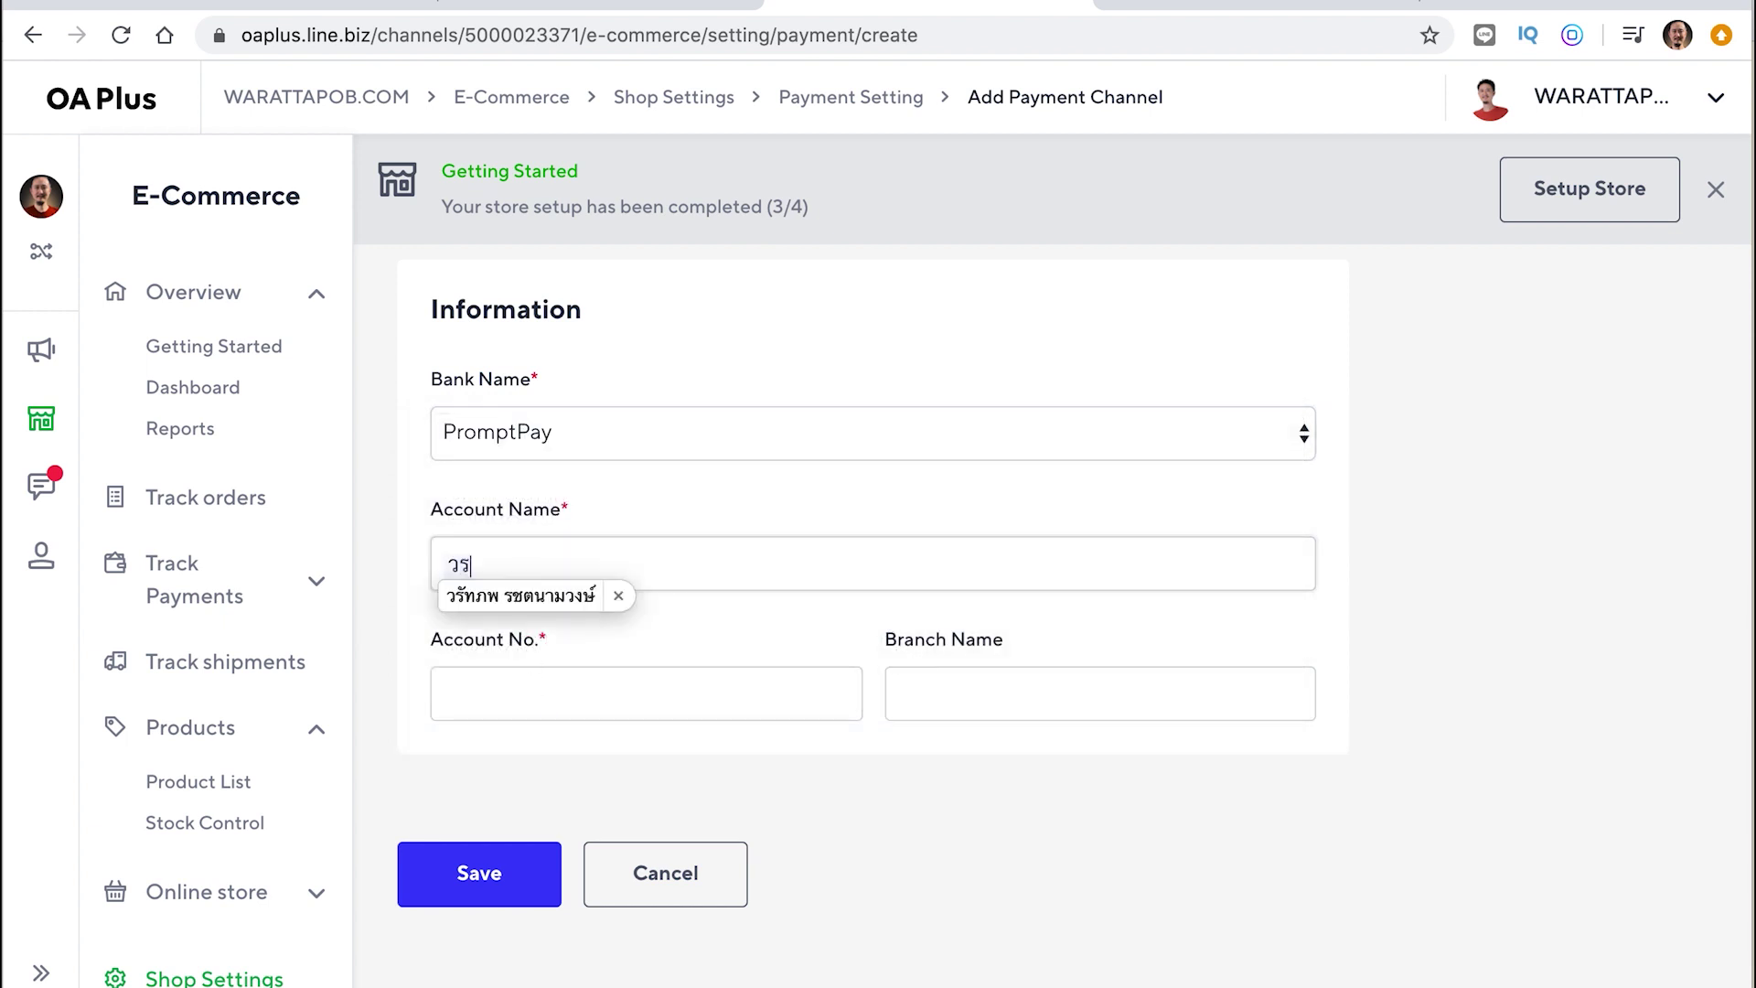
click(568, 590)
Enter the PromptPay account number and save it to the Bank Account list
click(514, 672)
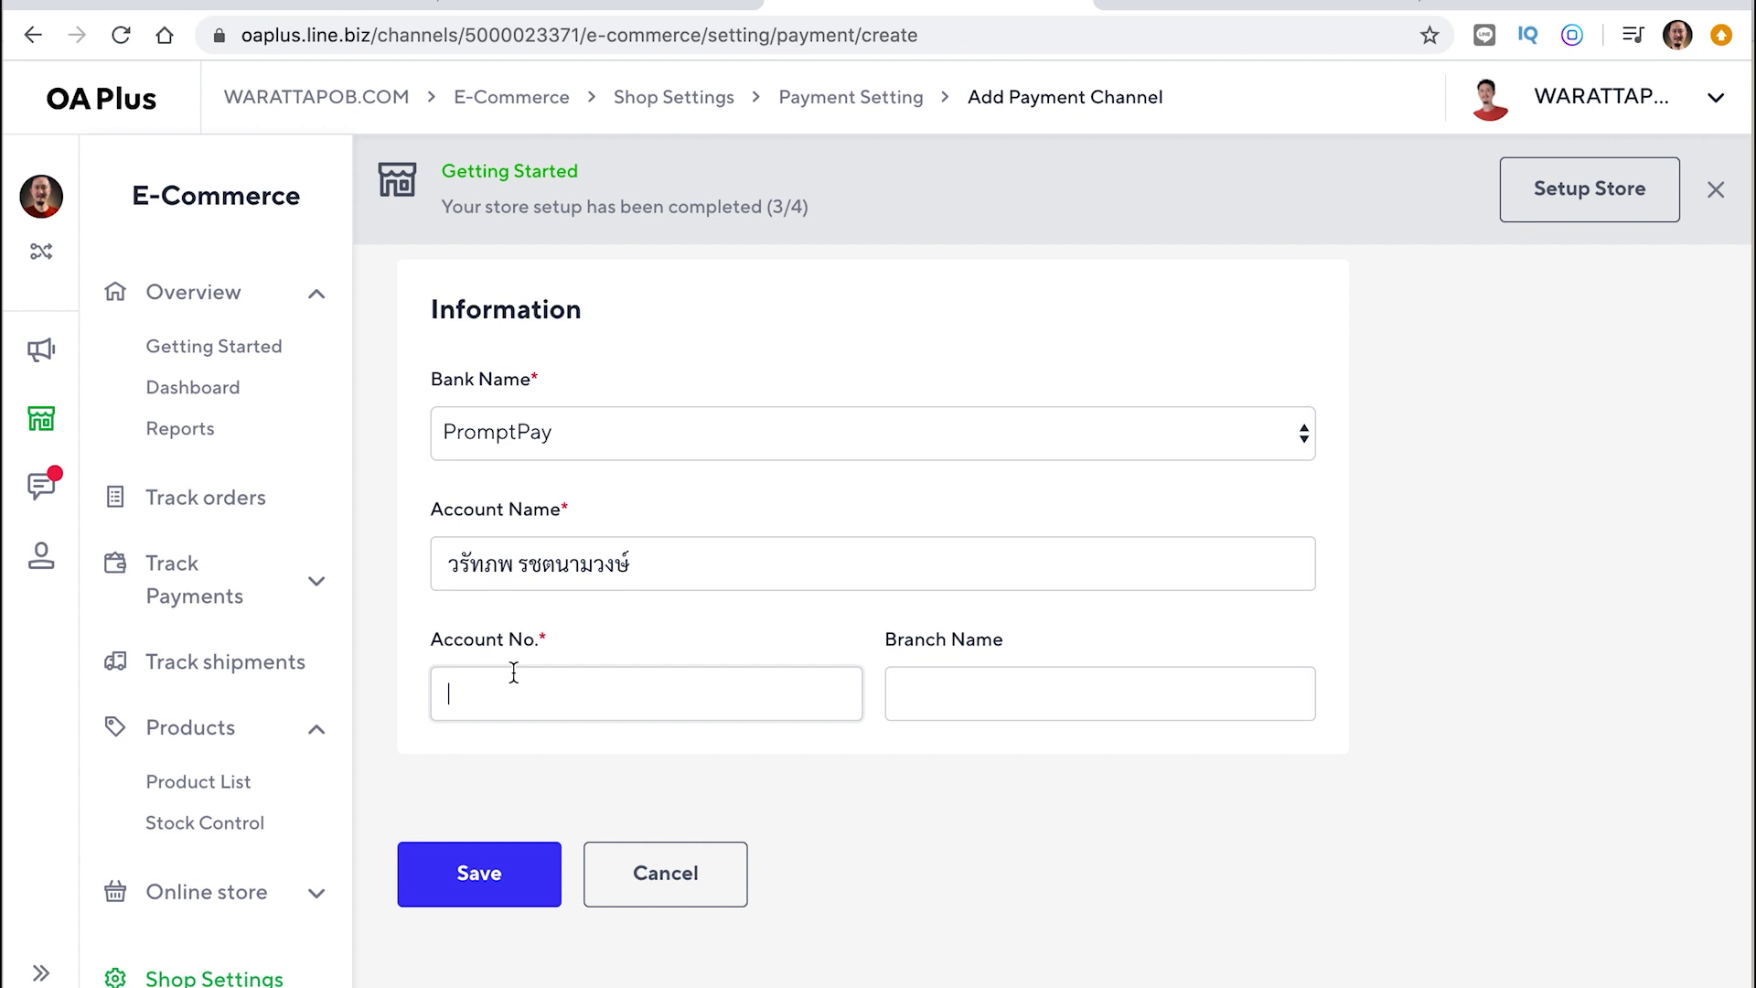
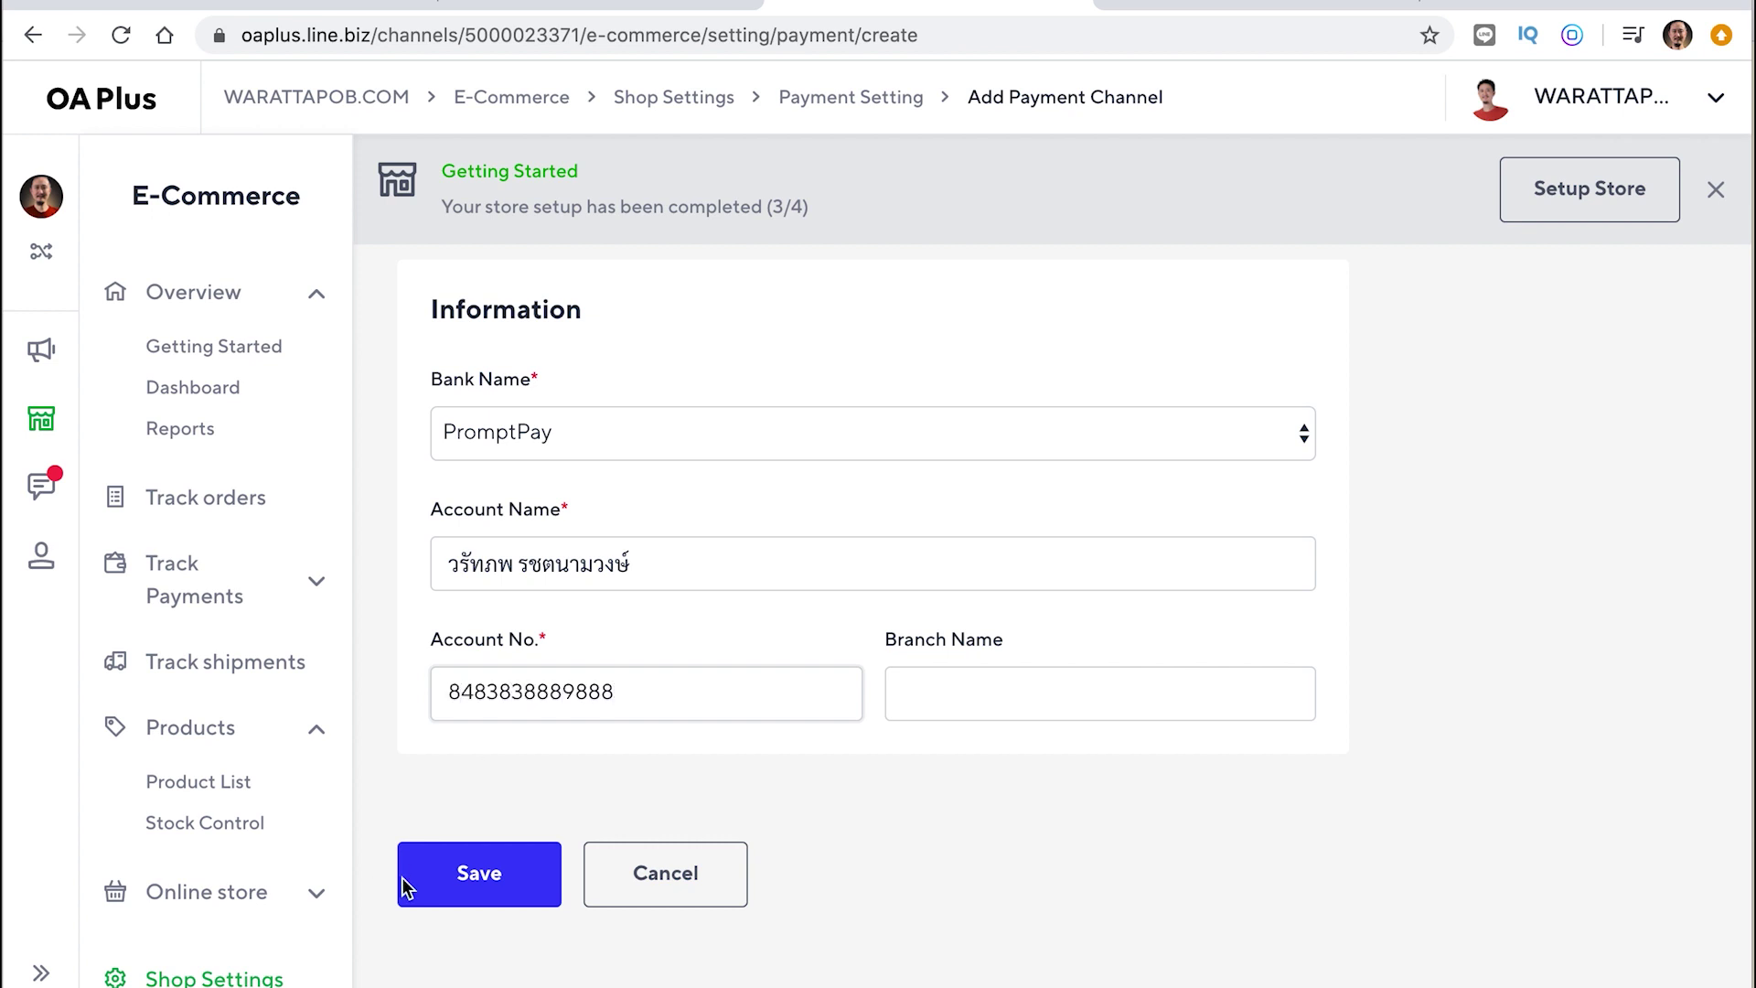
click(405, 878)
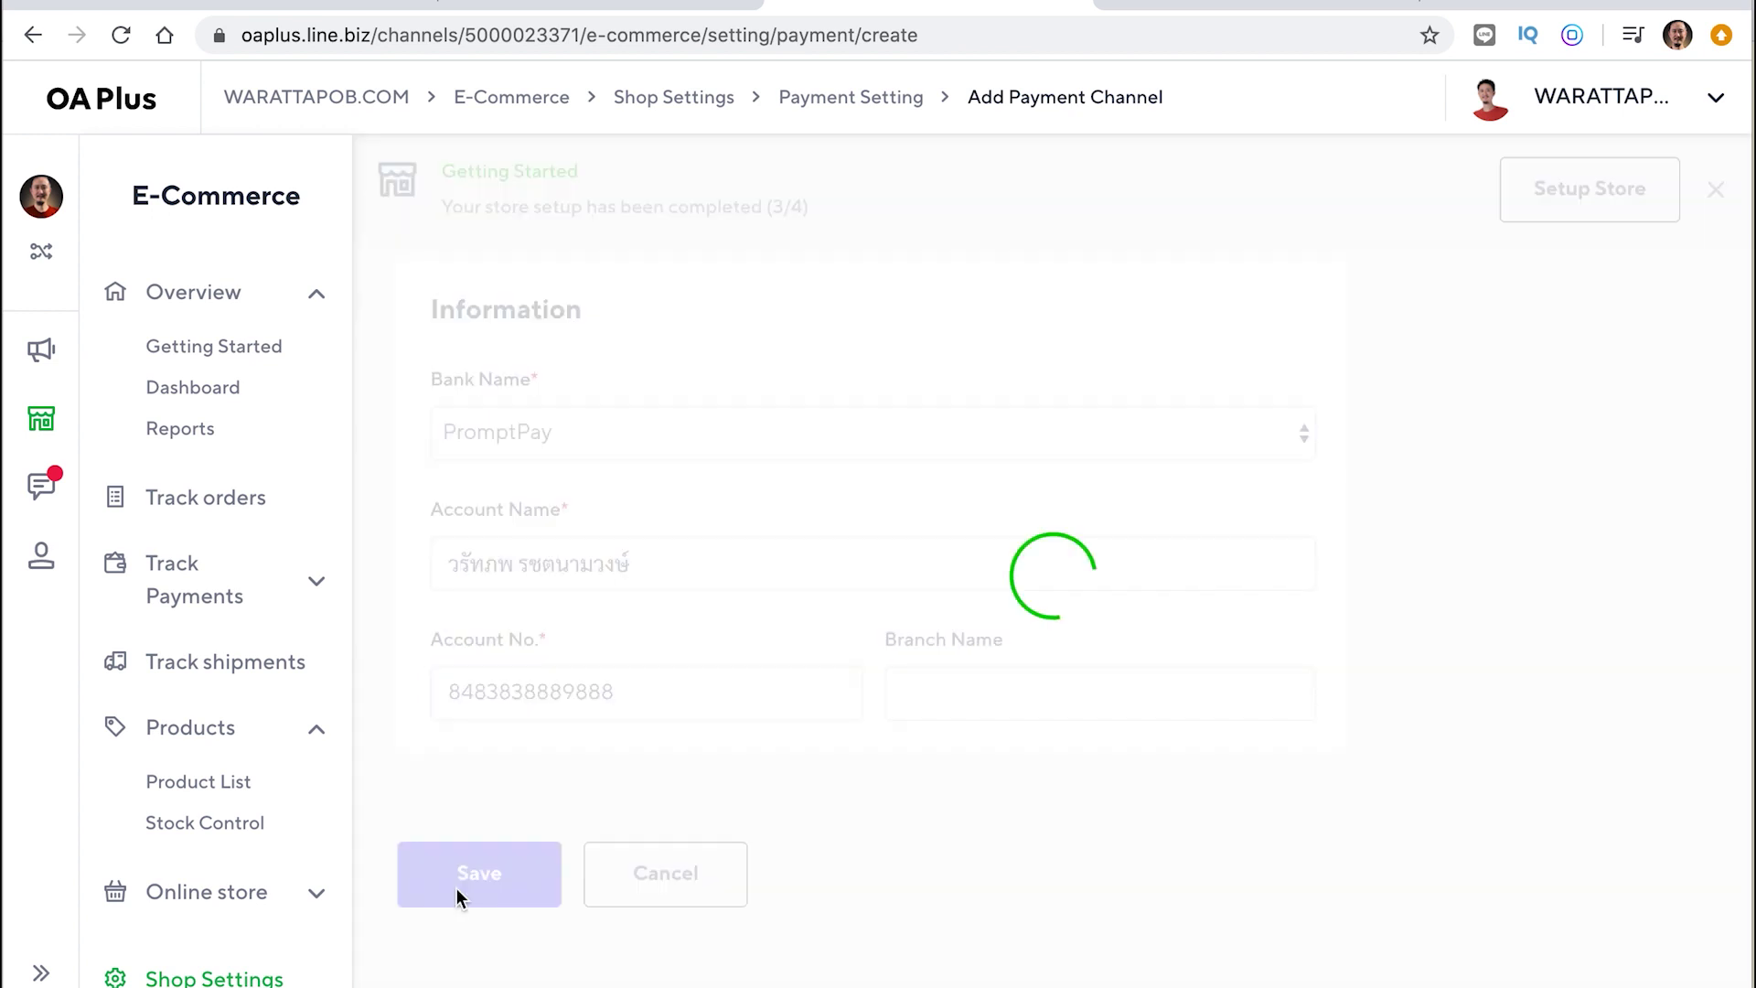
scroll(1050, 796, down, 2)
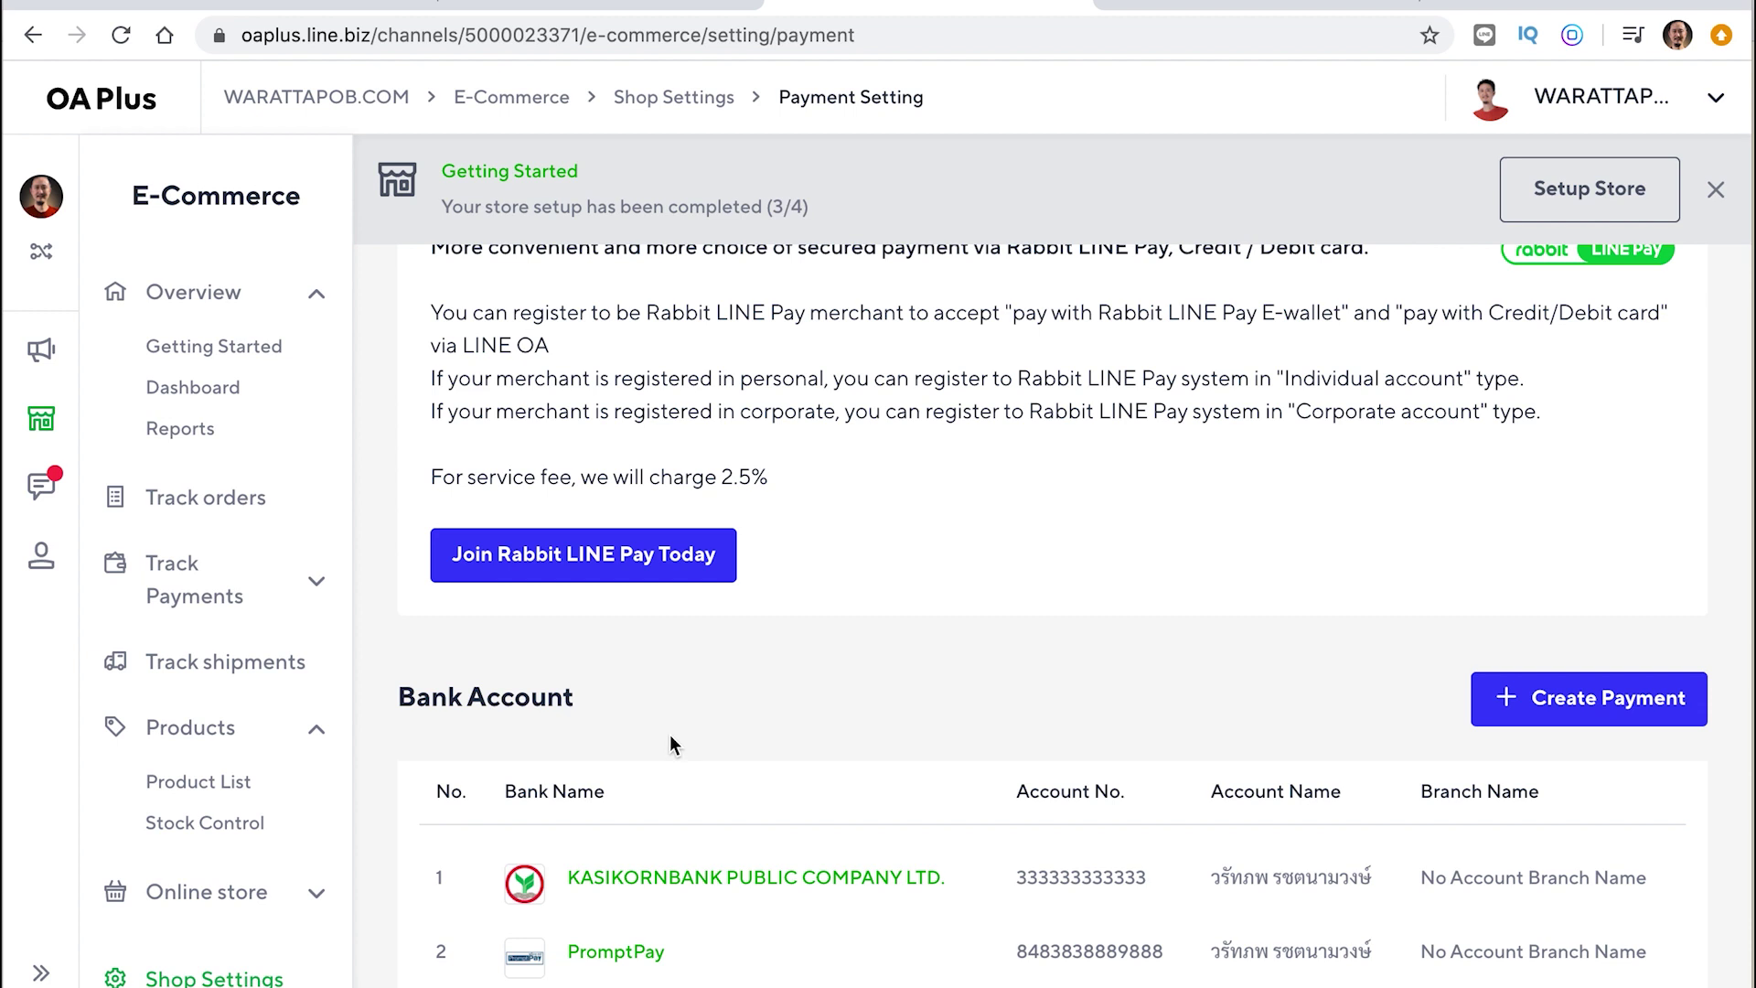
drag(578, 710, 574, 678)
scroll(739, 679, up, 1)
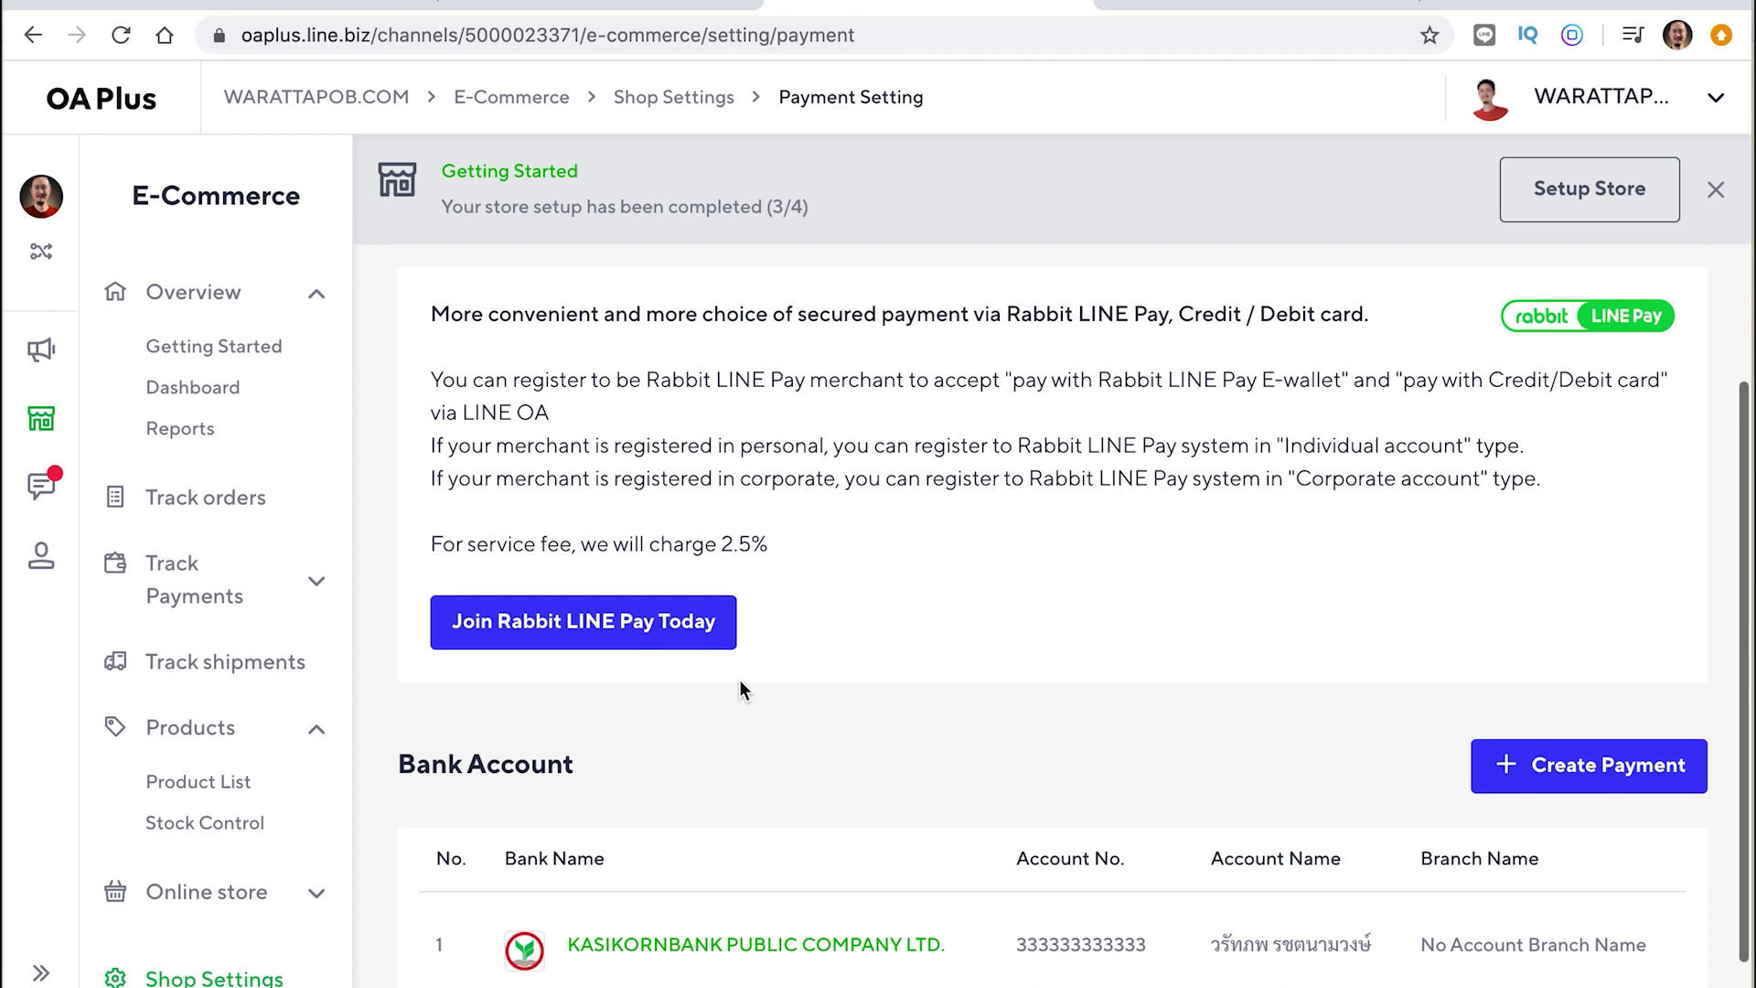
Join Rabbit LINE Pay Today with an Individual account type
click(704, 638)
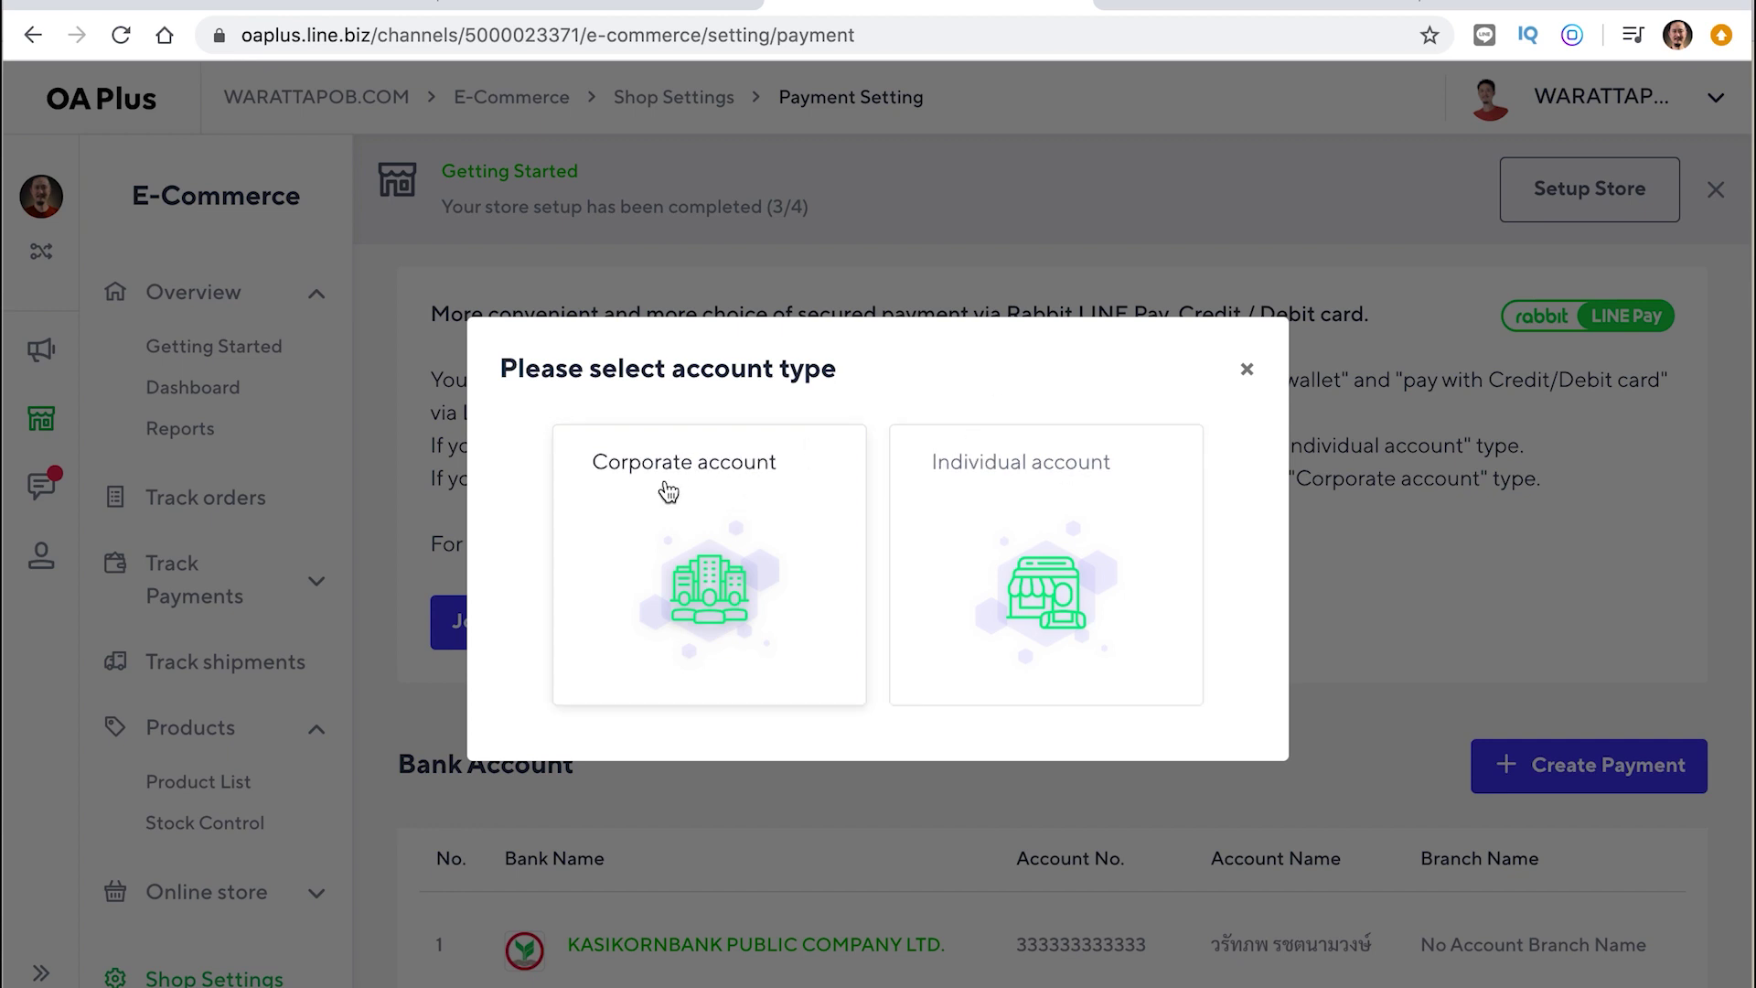
click(1065, 562)
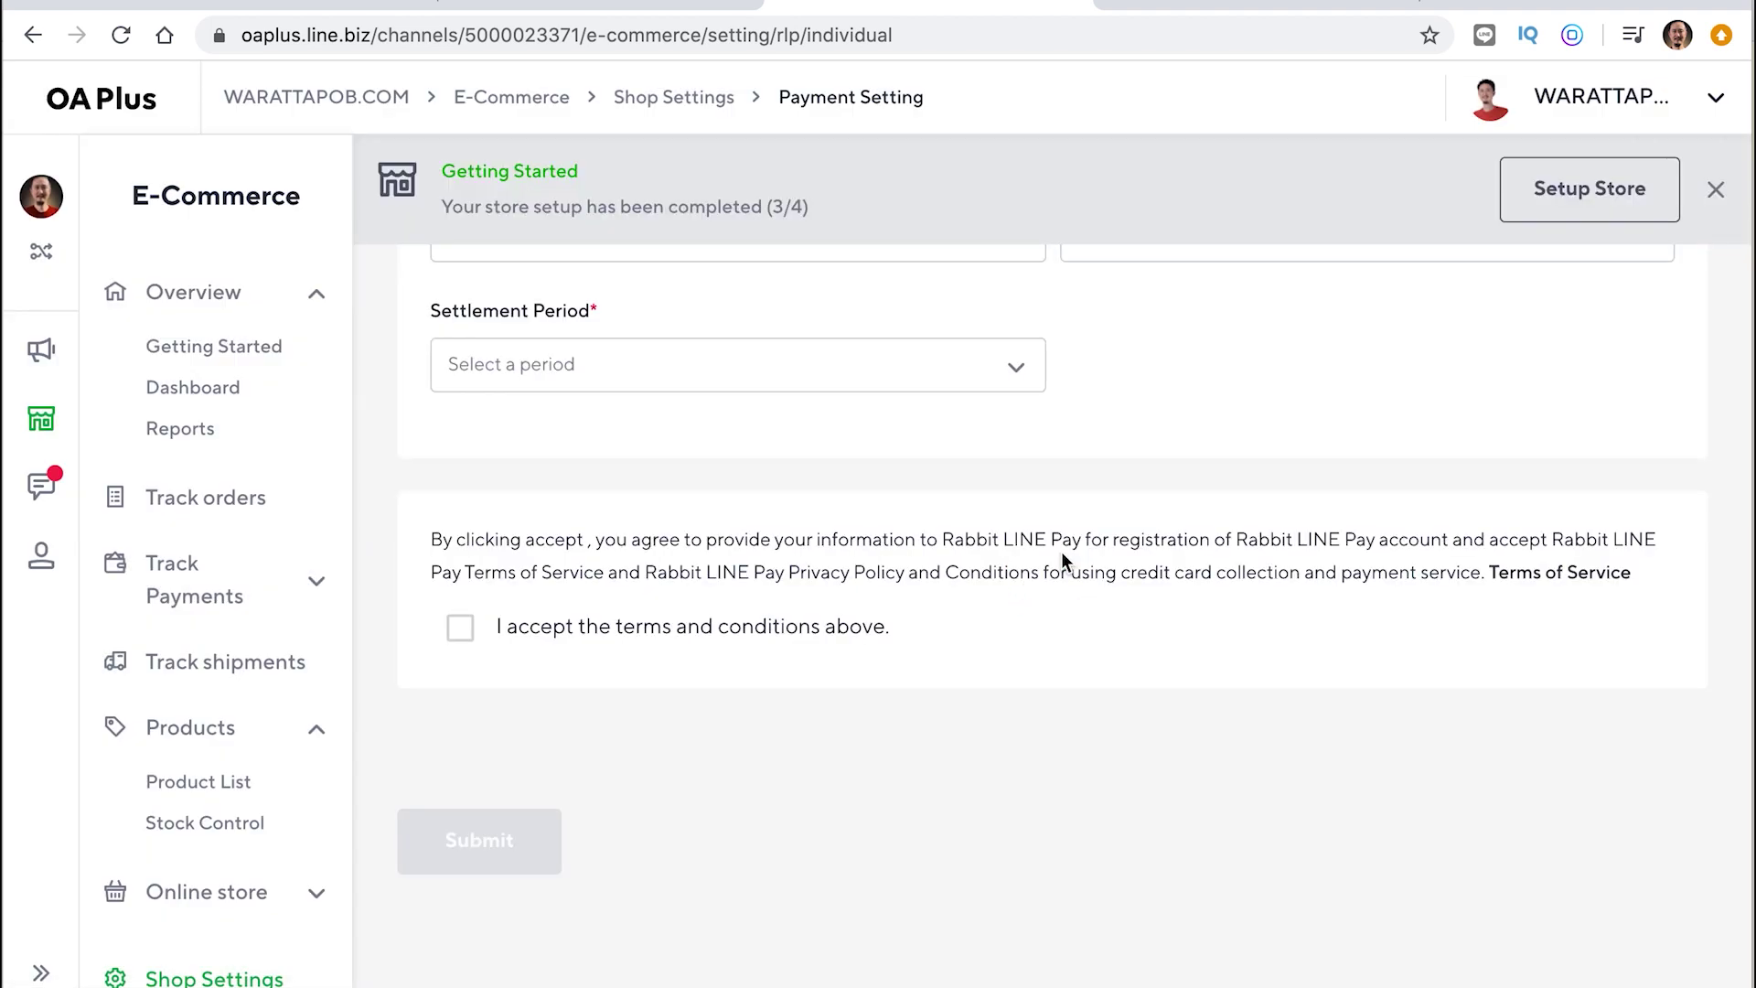
scroll(1061, 552, up, 4)
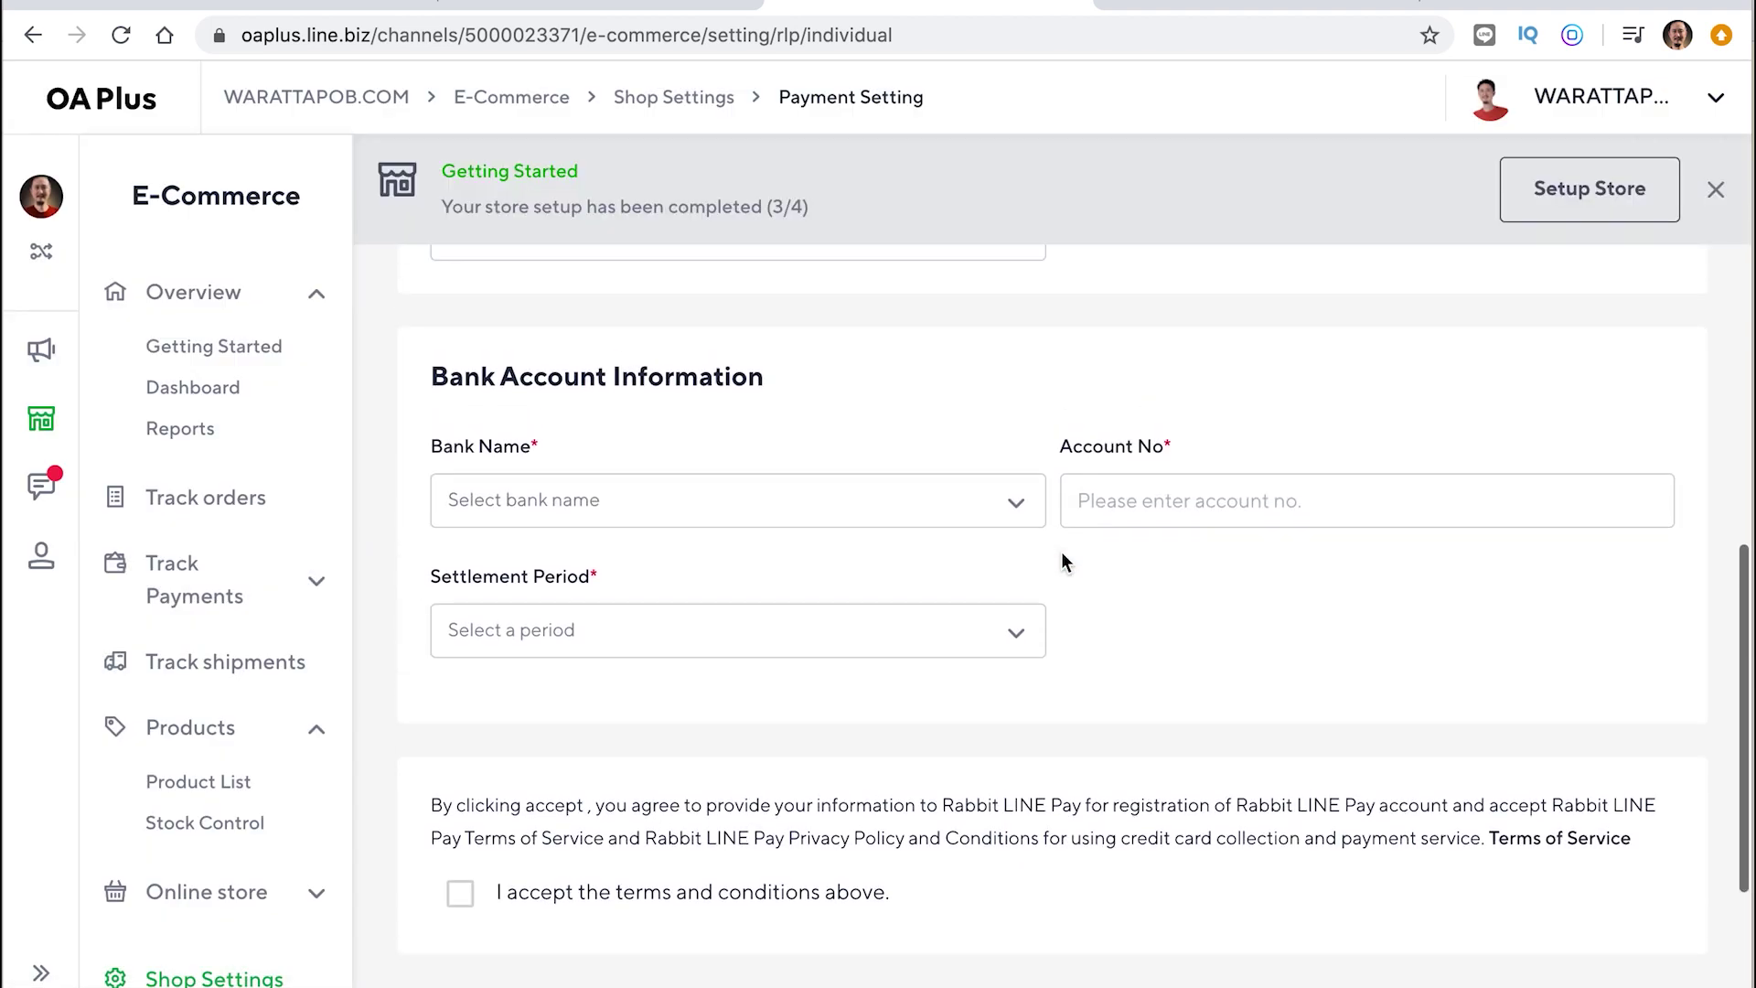
scroll(1061, 552, up, 7)
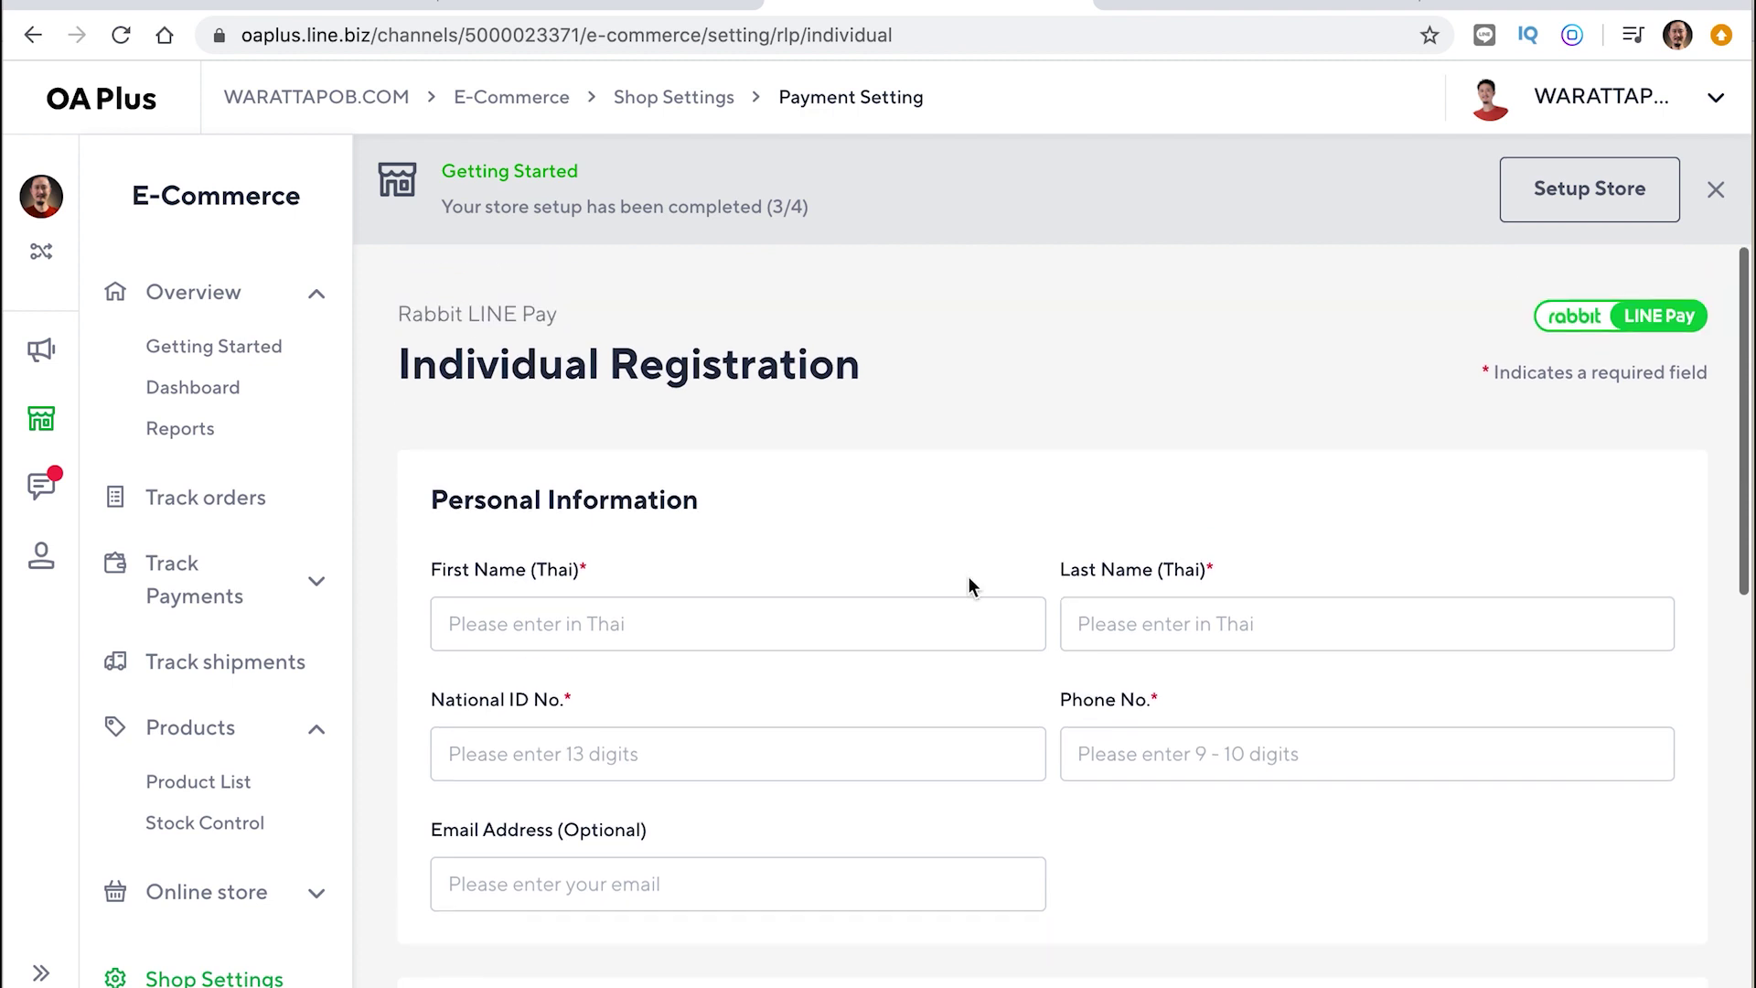
Fill in the owner's Thai first name and last name on the registration form
click(624, 628)
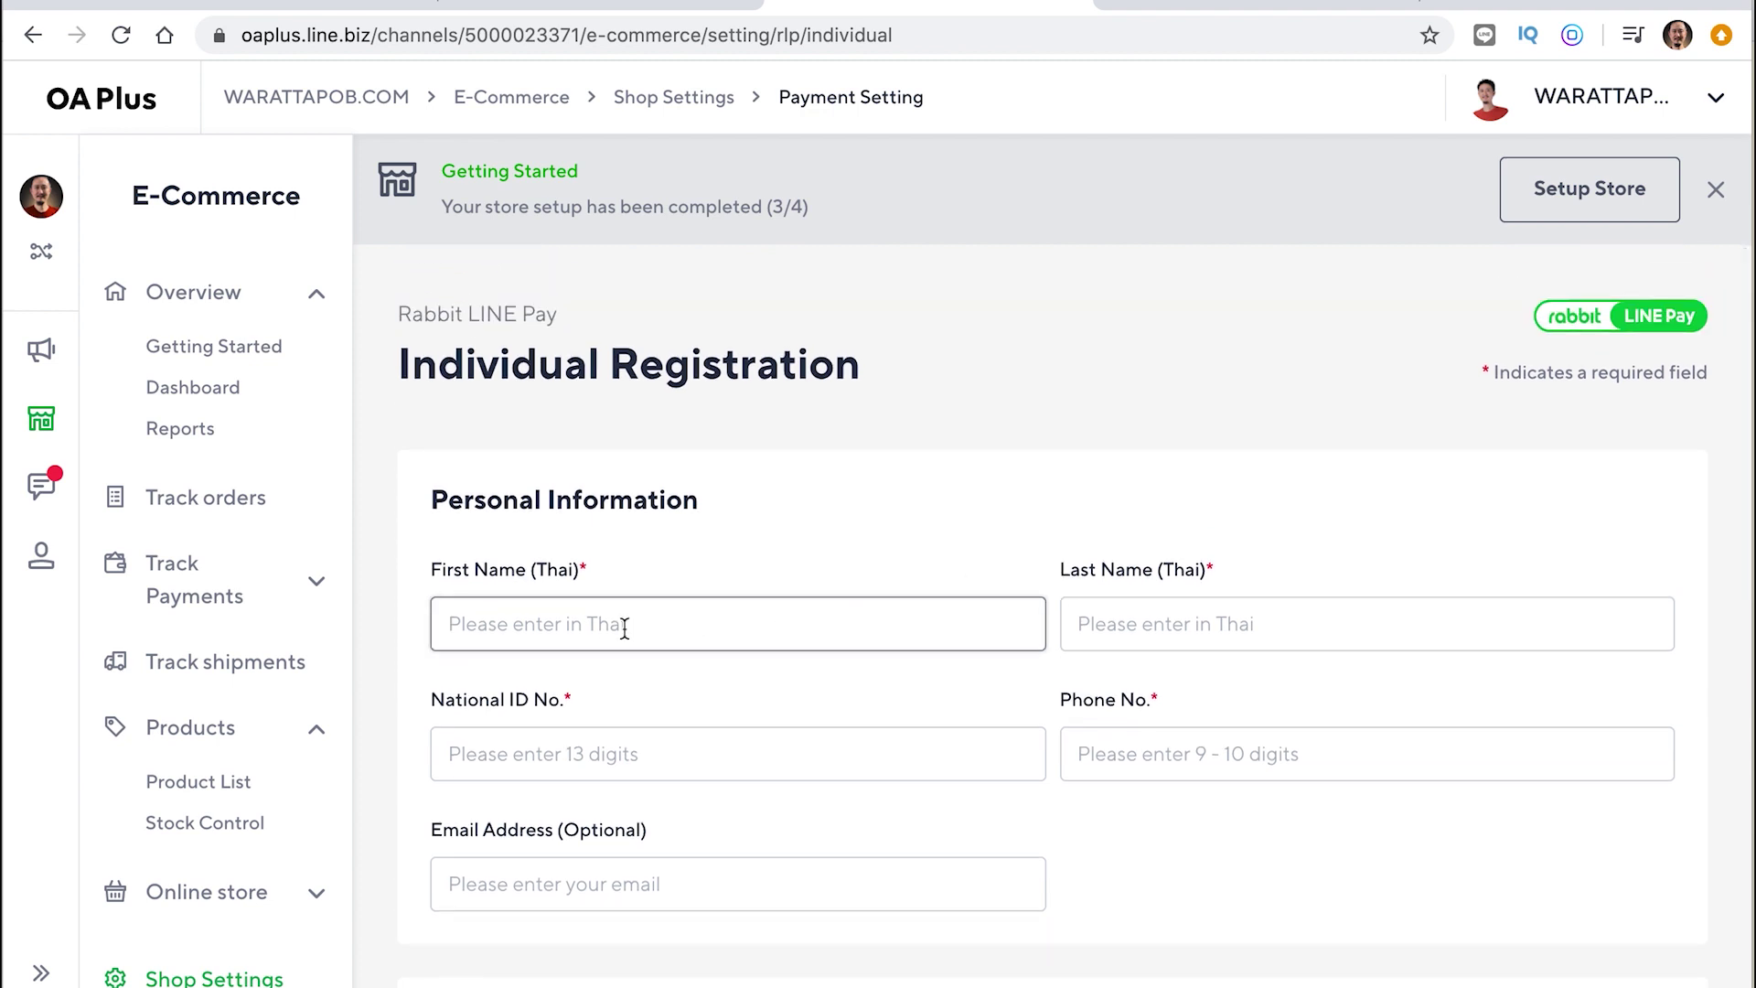
click(1274, 622)
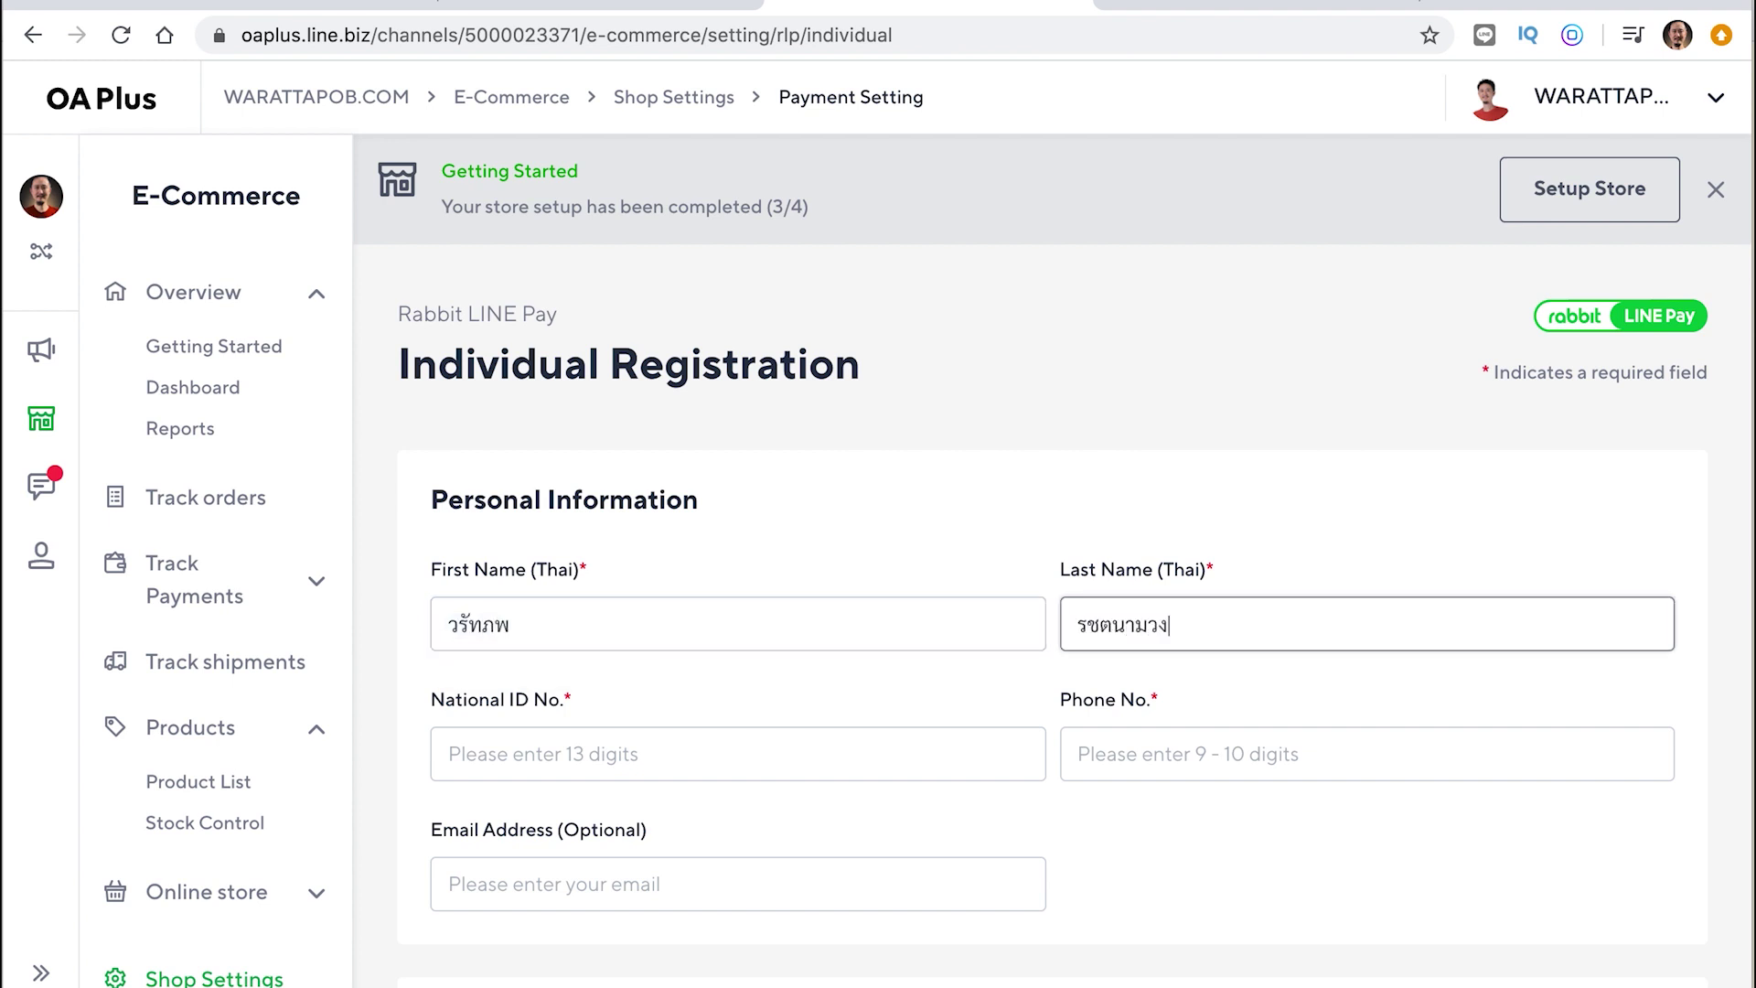
click(808, 758)
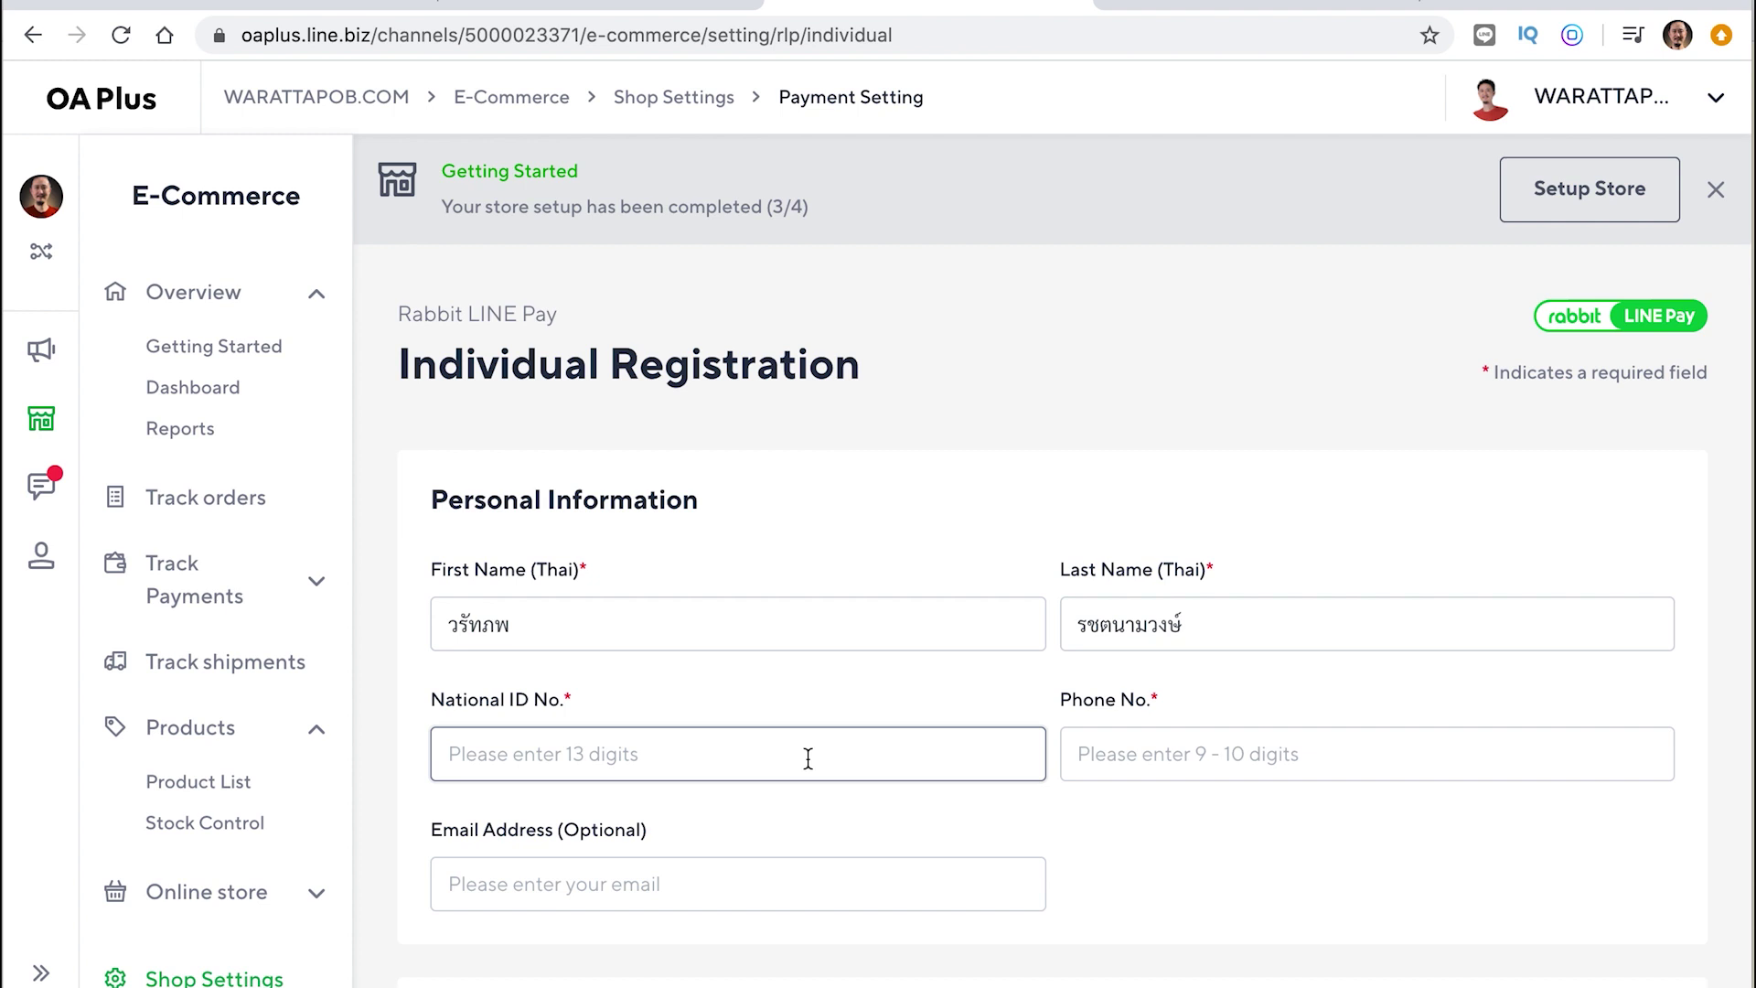
scroll(808, 758, down, 3)
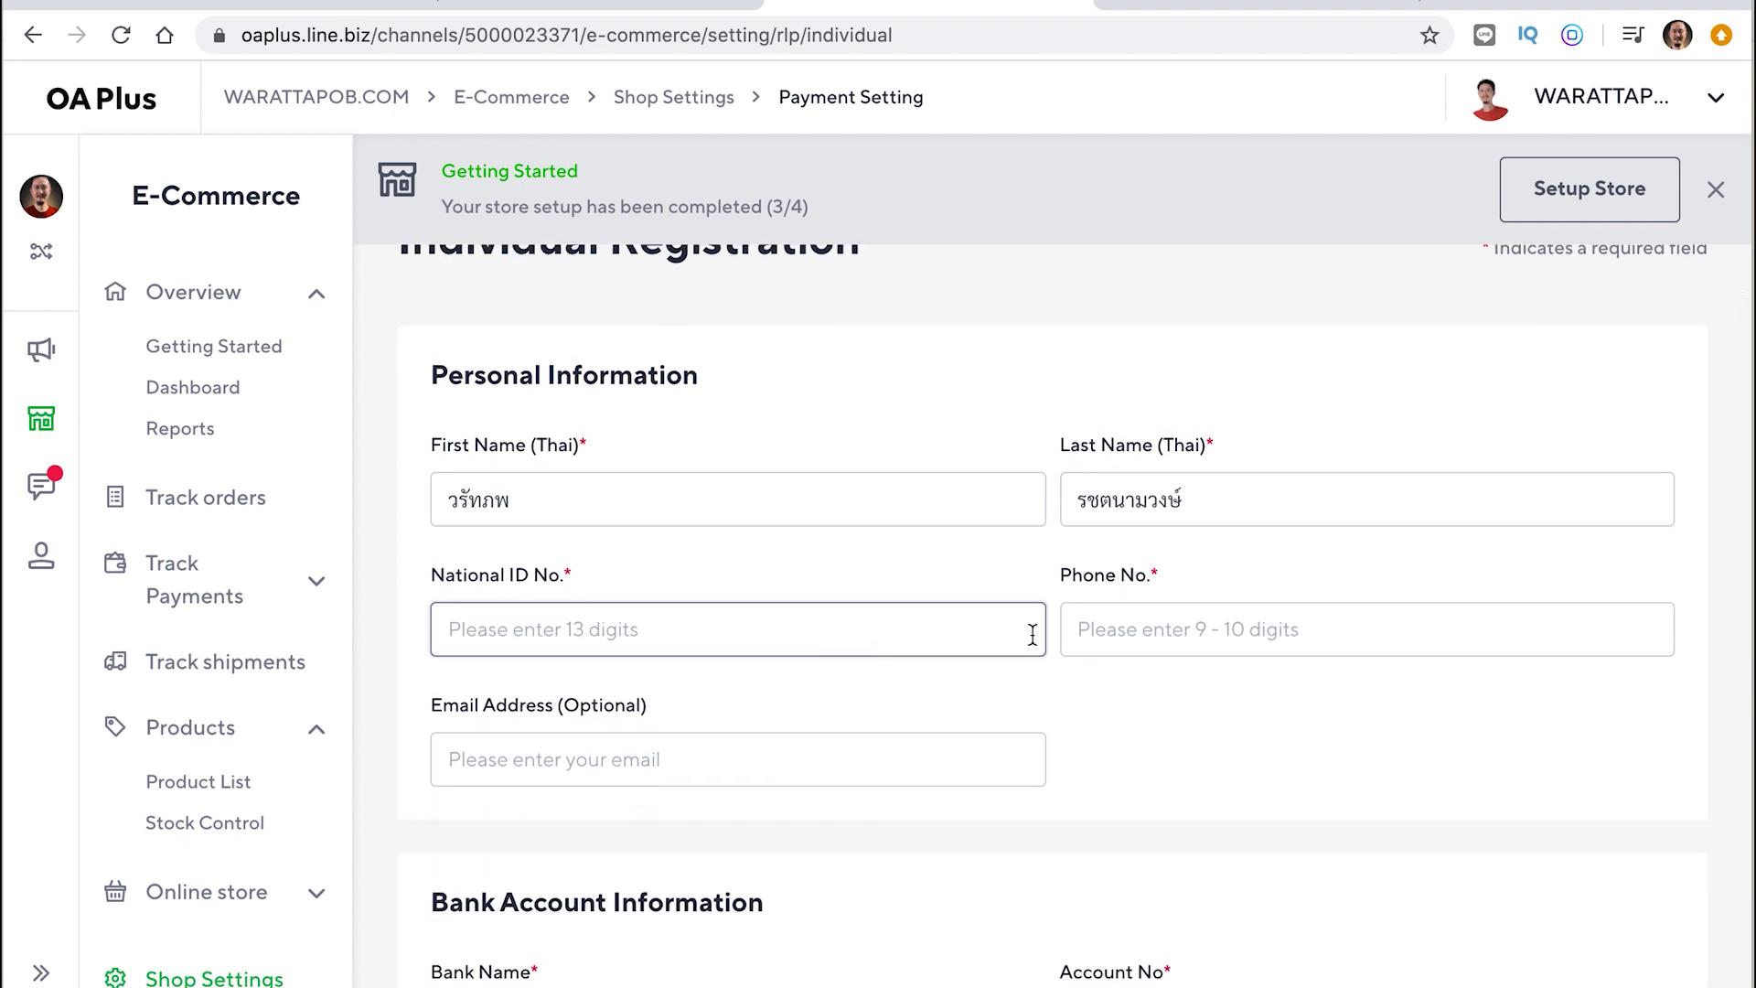
click(1168, 634)
click(582, 761)
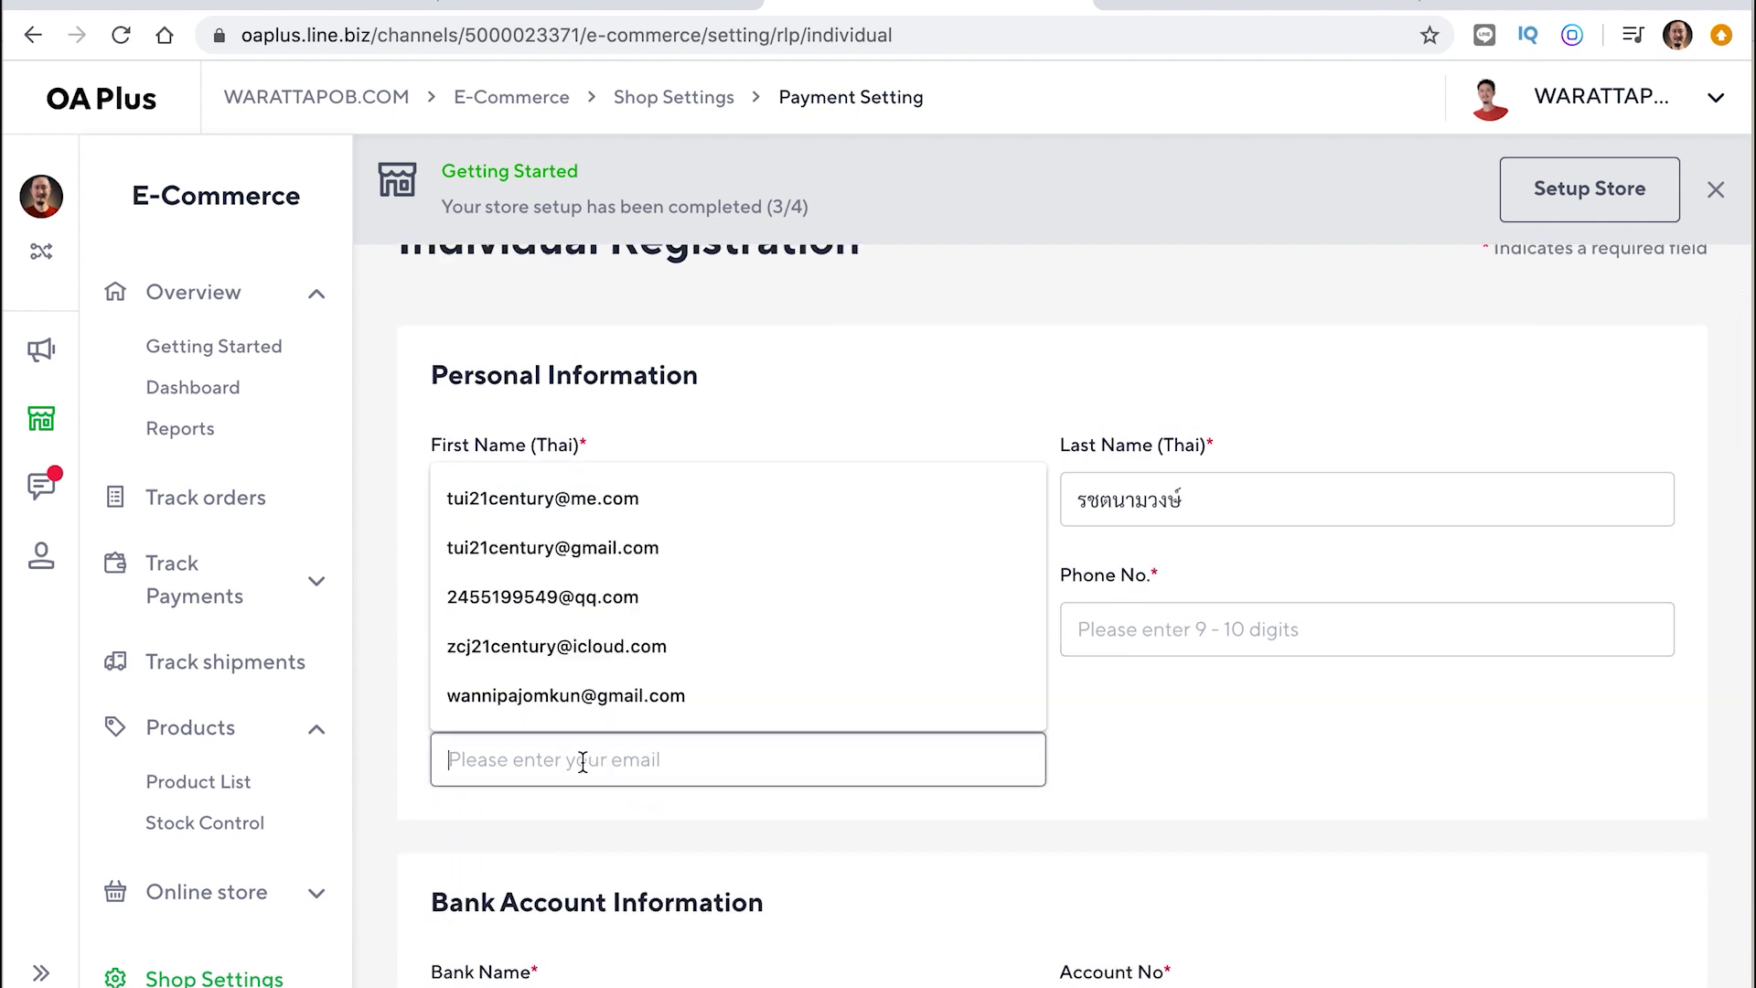
scroll(581, 761, down, 5)
click(1317, 585)
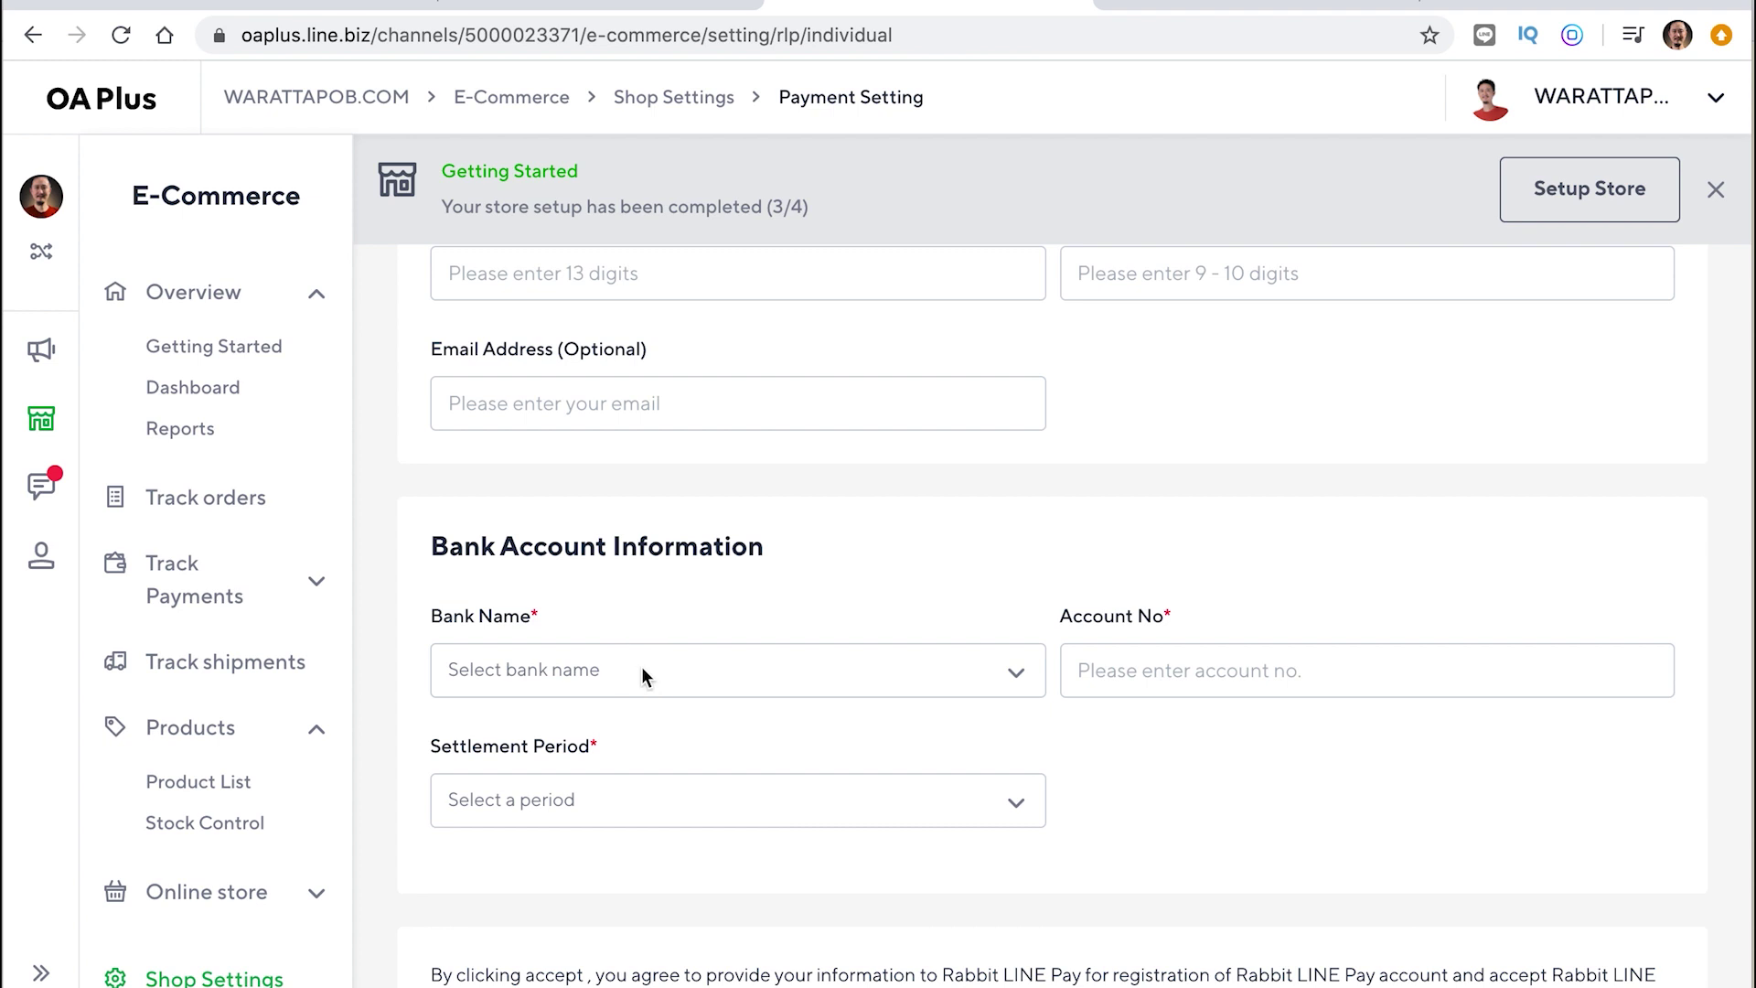
Tick 'I accept the terms and conditions above' on the Rabbit LINE Pay registration form
click(642, 669)
click(1336, 789)
scroll(1336, 792, down, 3)
scroll(1336, 787, down, 2)
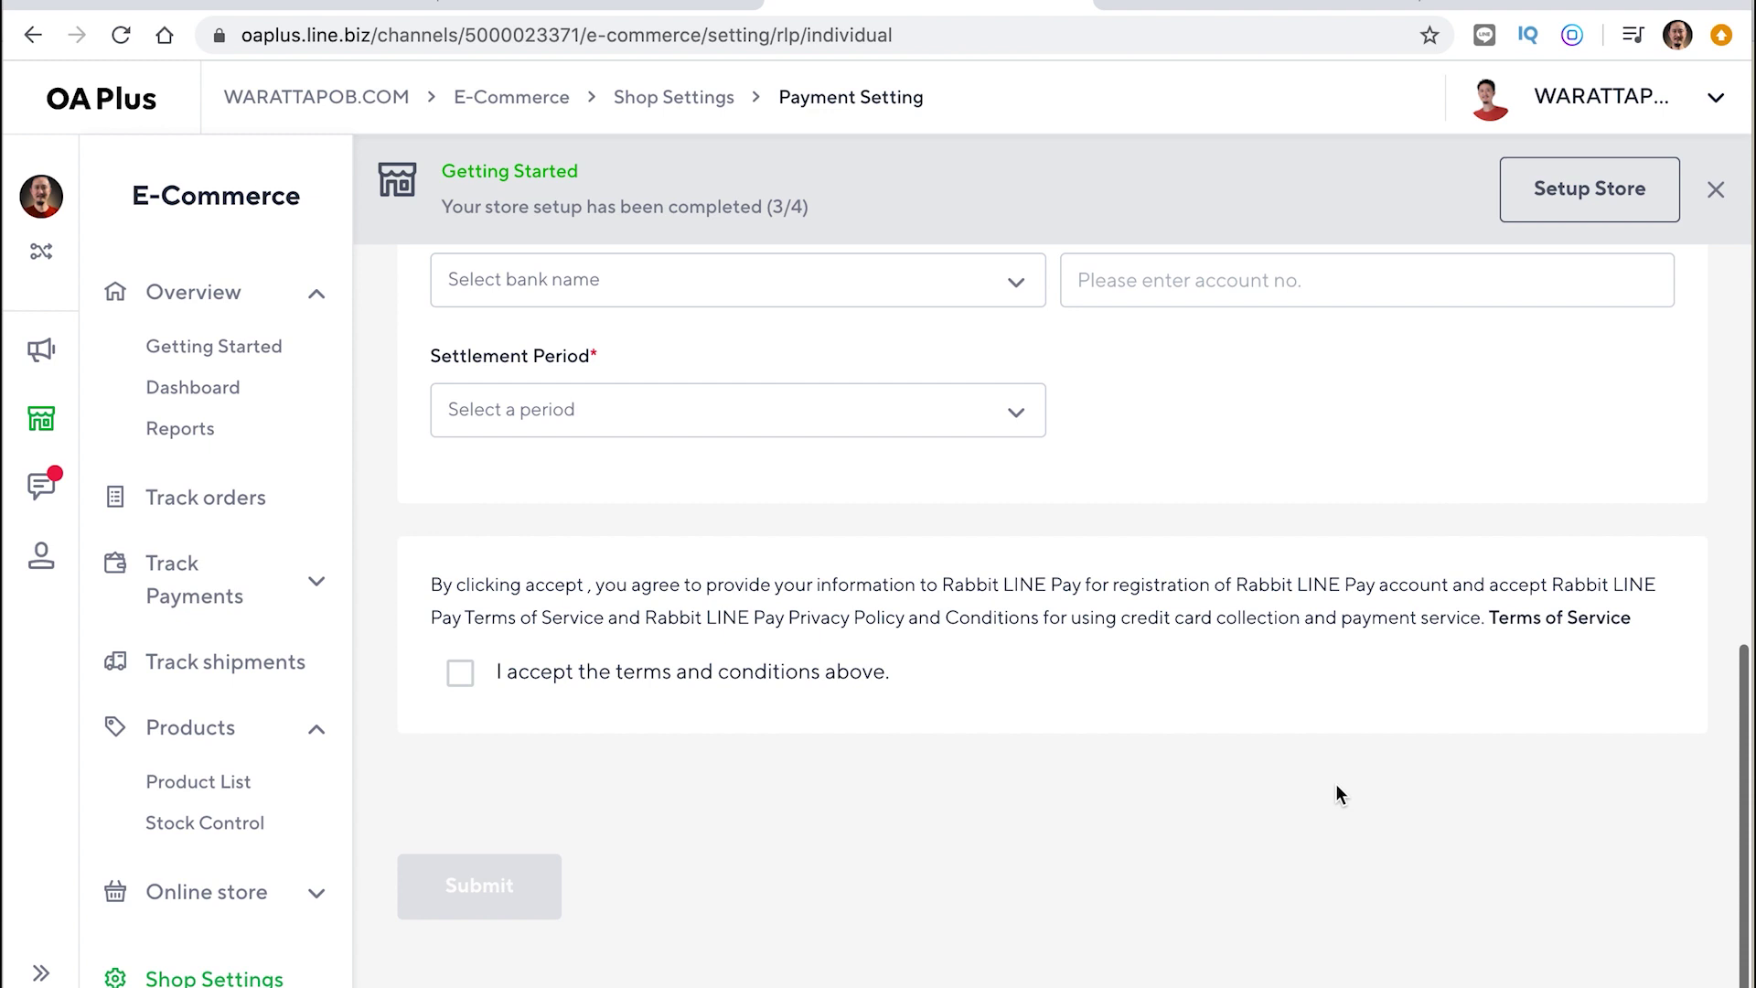
click(461, 677)
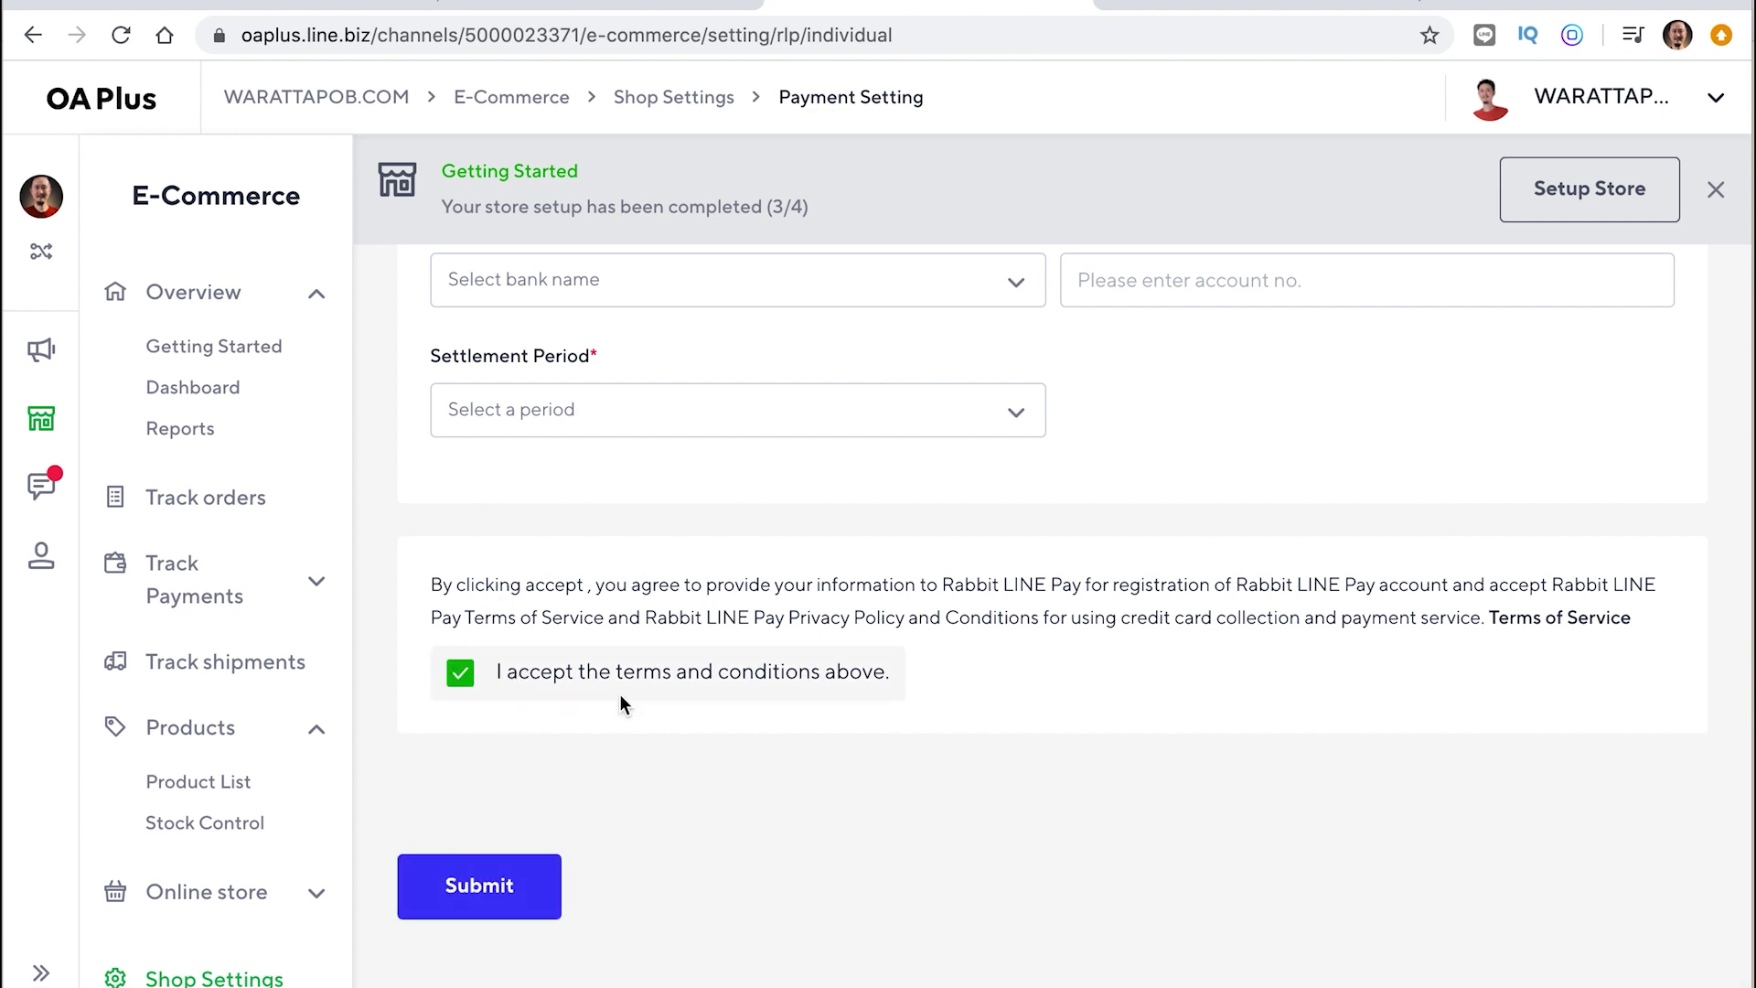
Return to the Getting Started setup checklist
scroll(623, 826, up, 4)
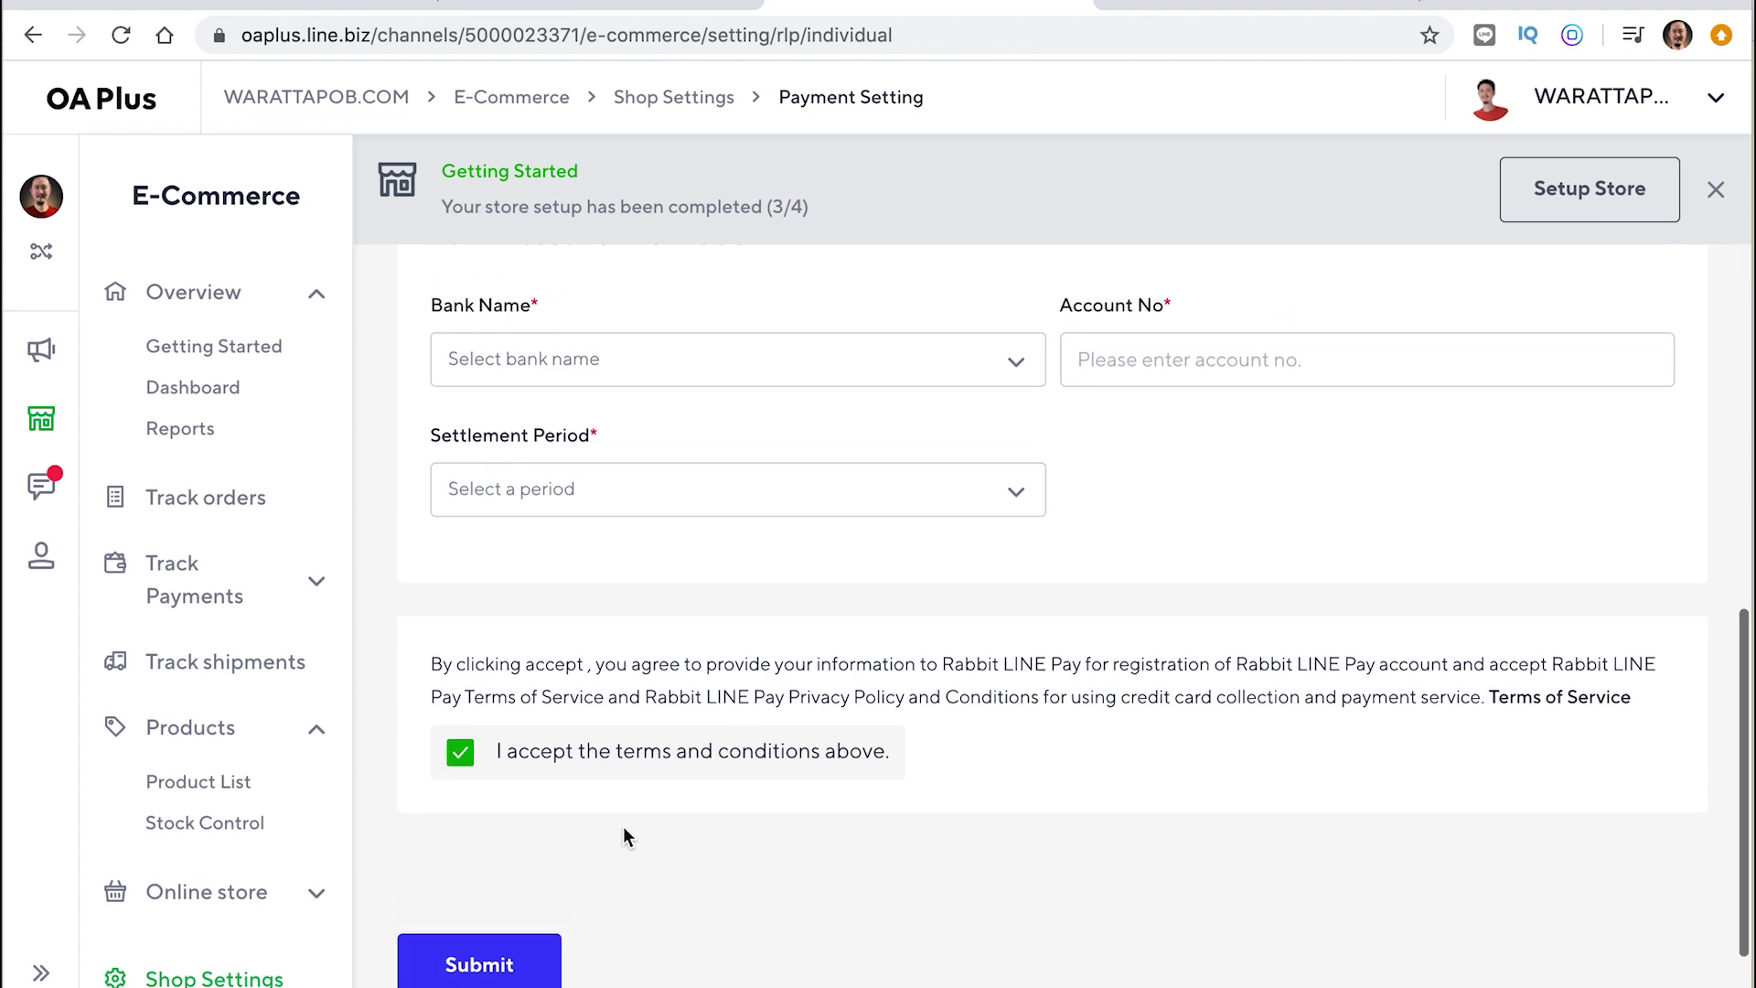
scroll(623, 828, up, 2)
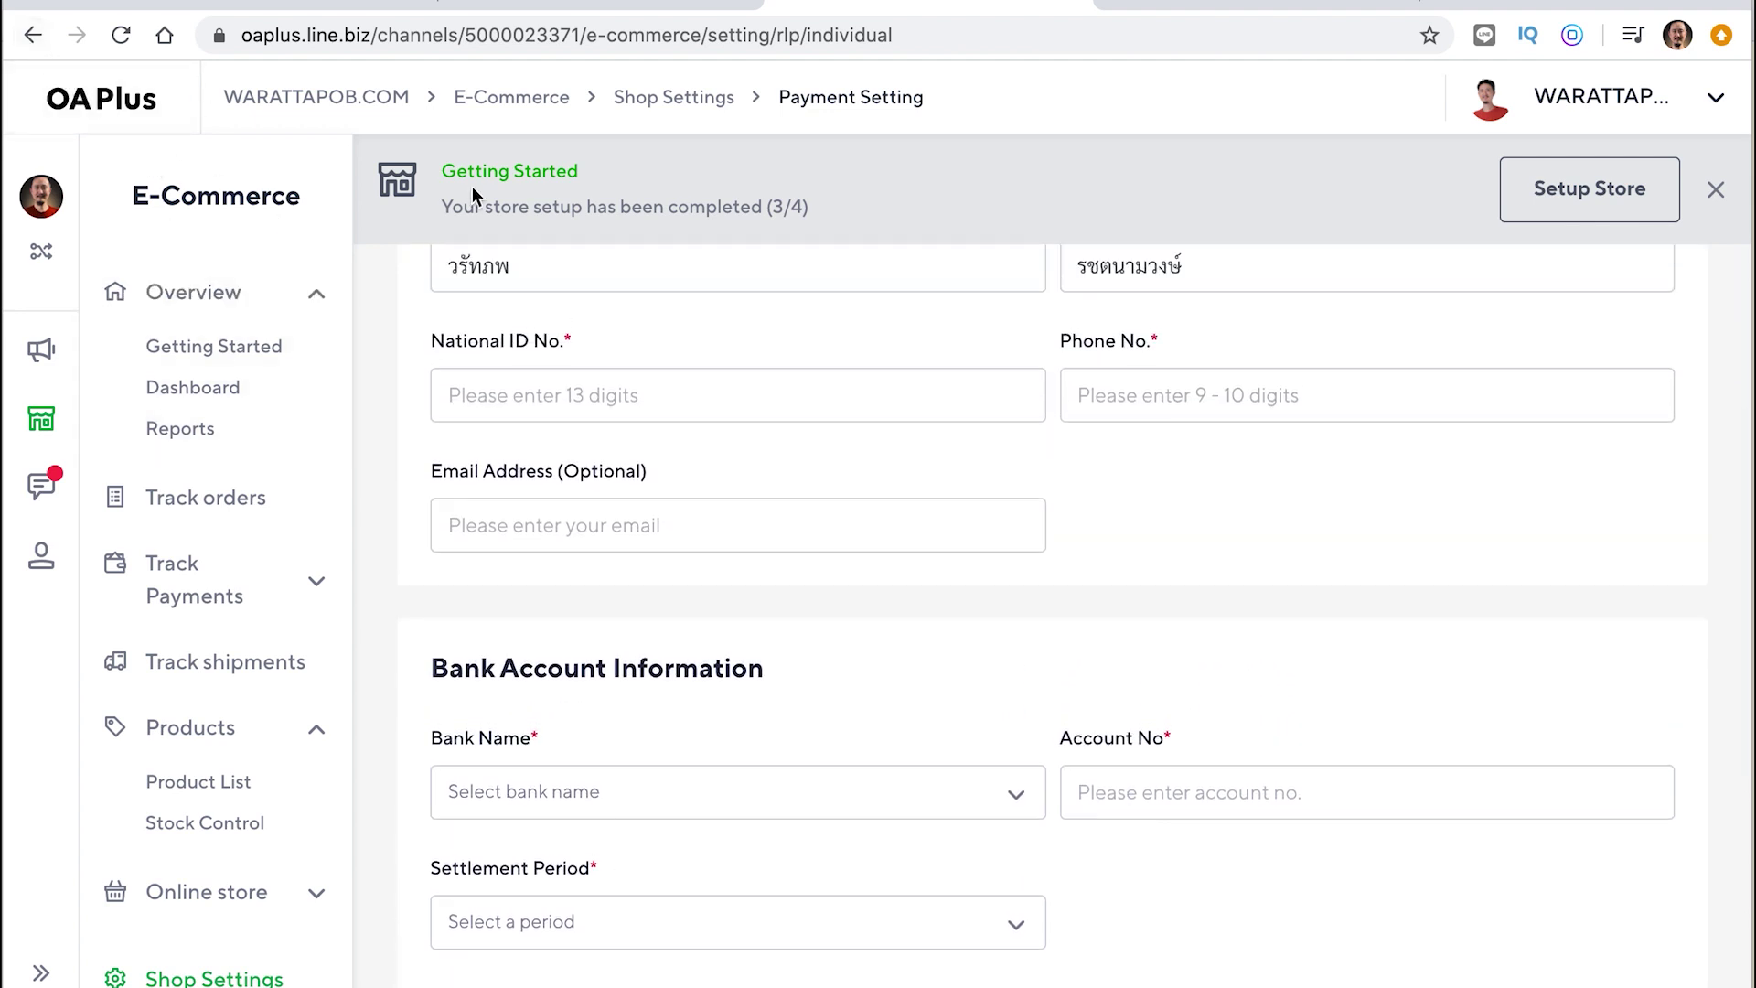
click(1612, 203)
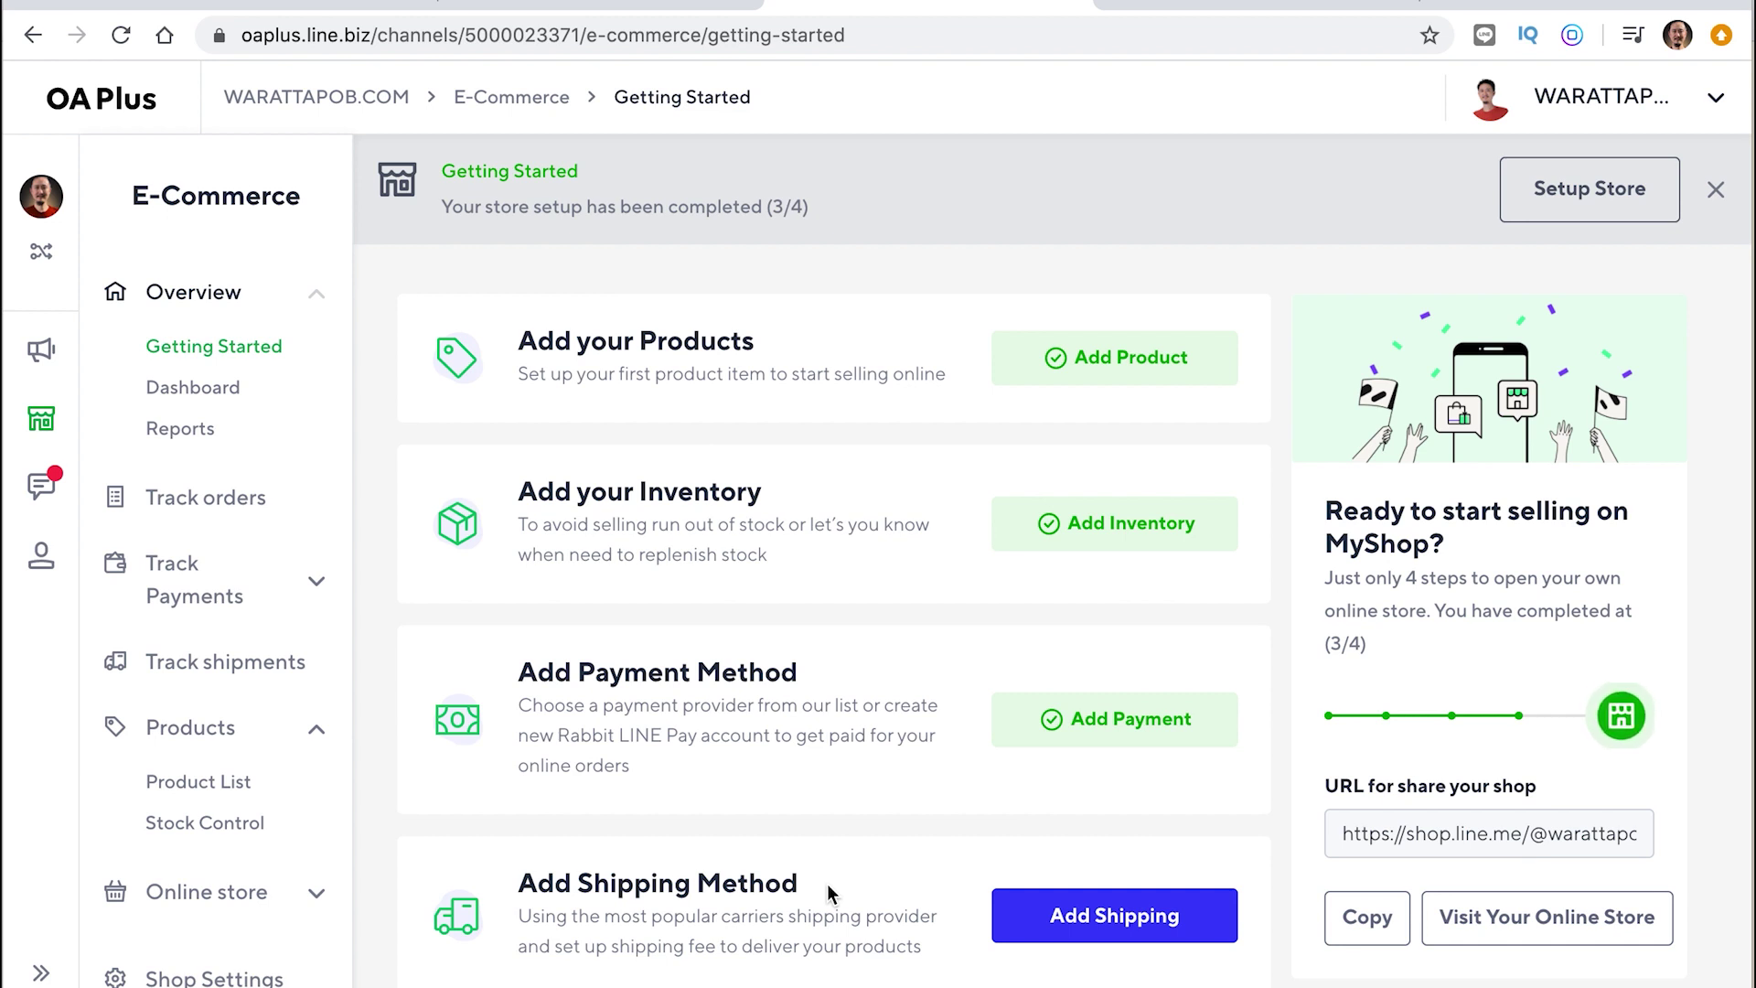
Add a new shipping option with Kerry chosen as the shipping company
click(1089, 919)
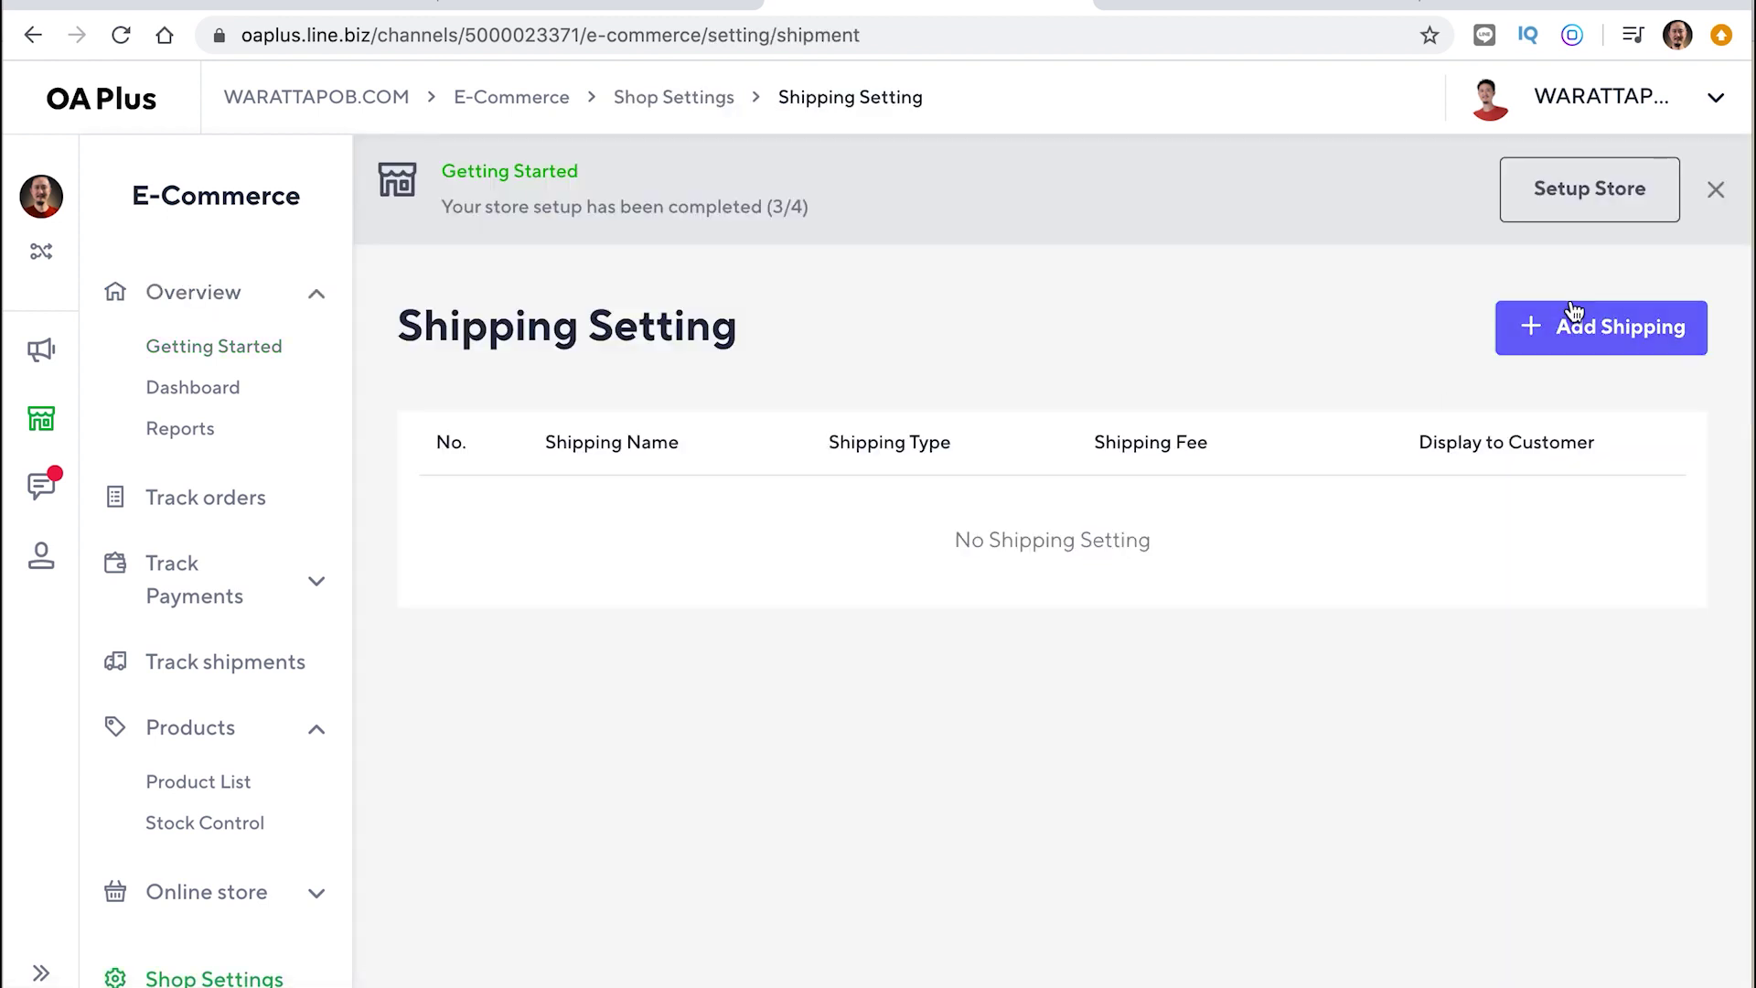
click(1587, 335)
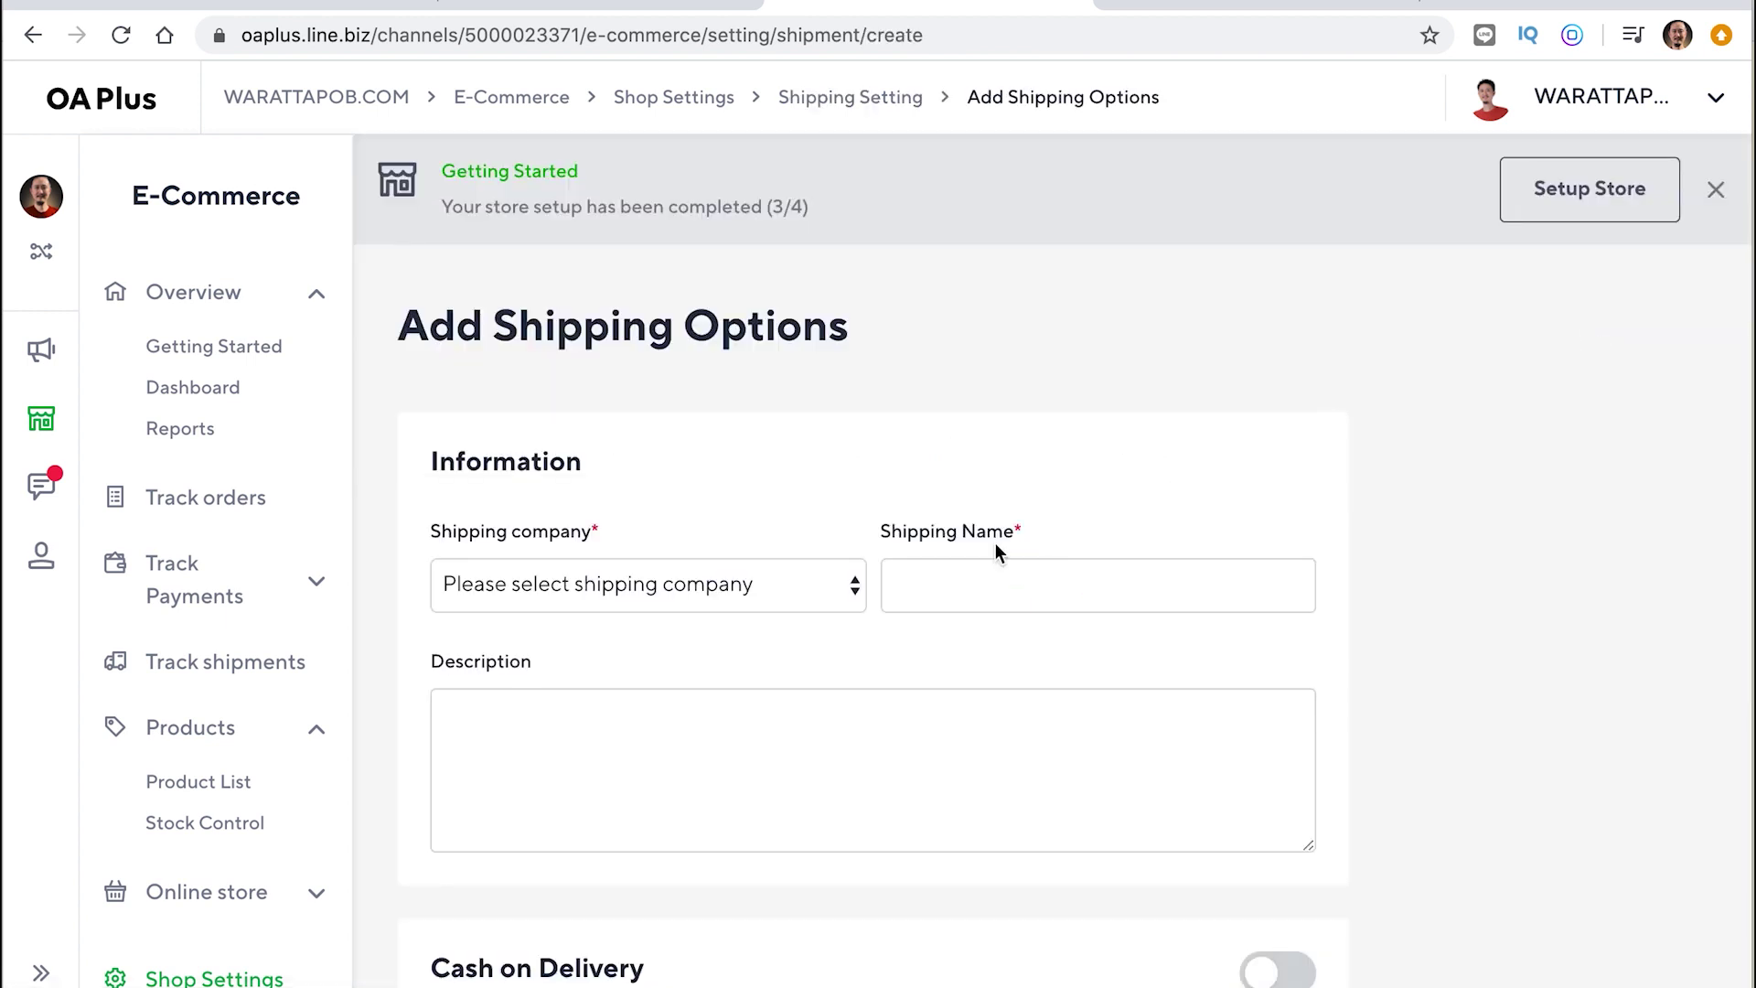
click(634, 588)
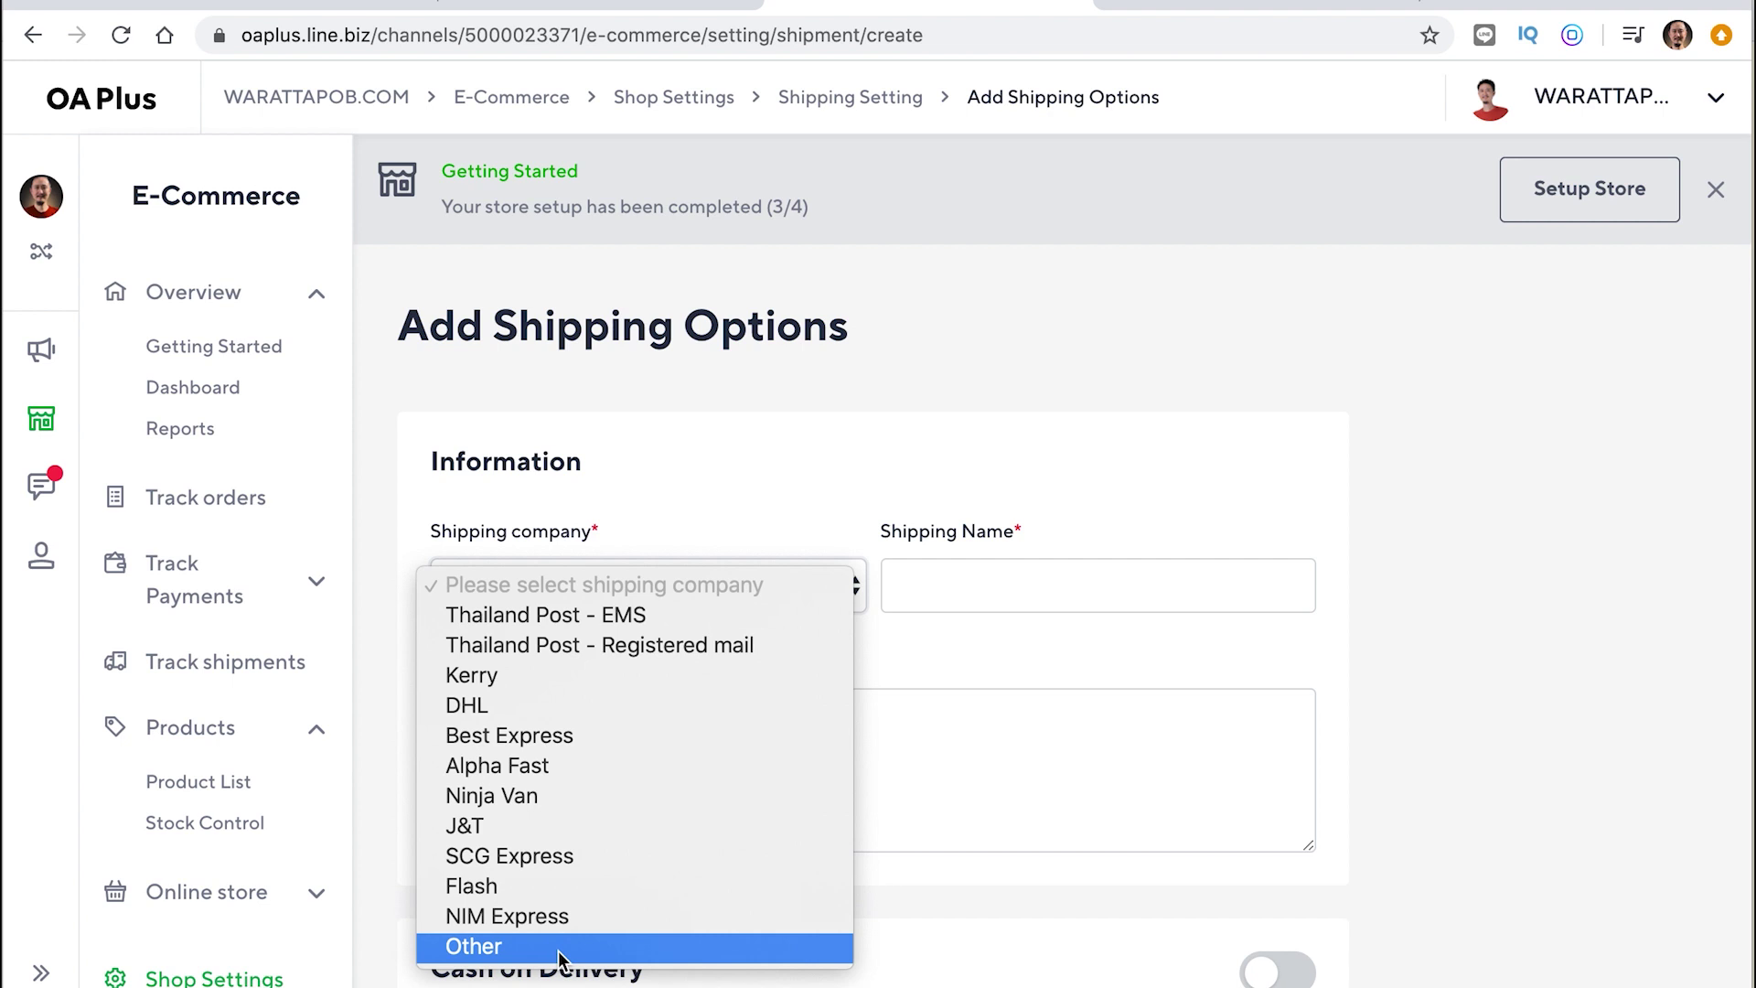
click(512, 946)
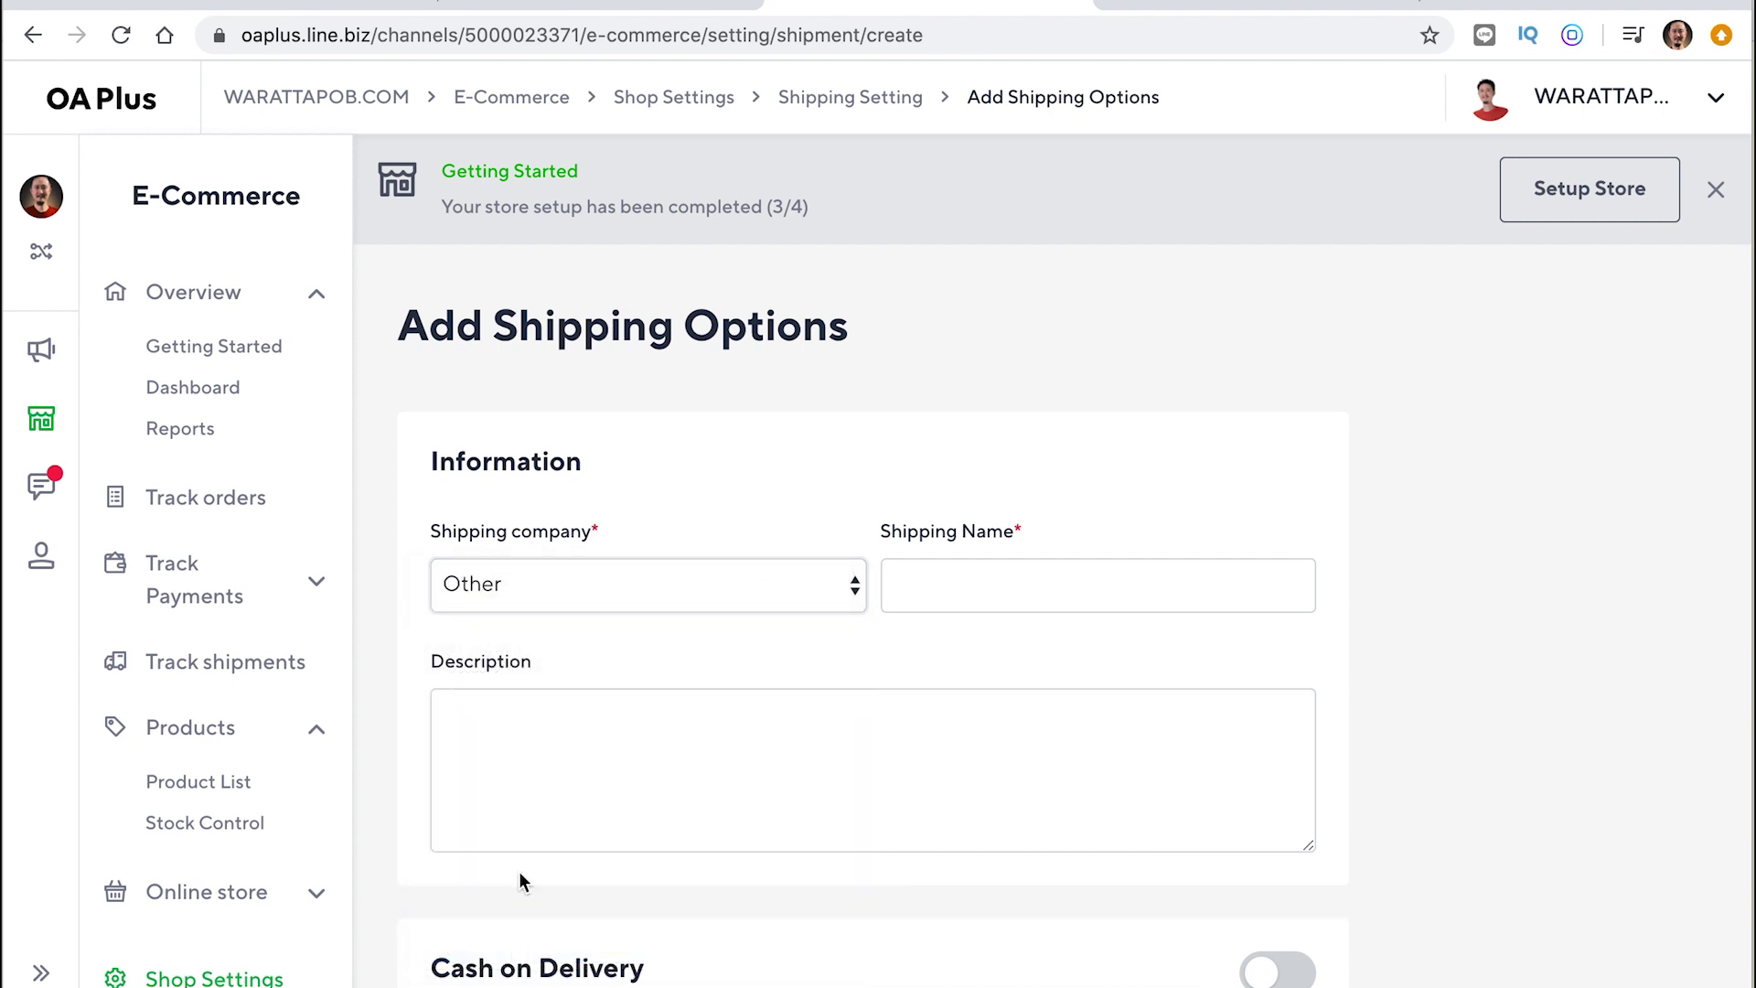
click(953, 587)
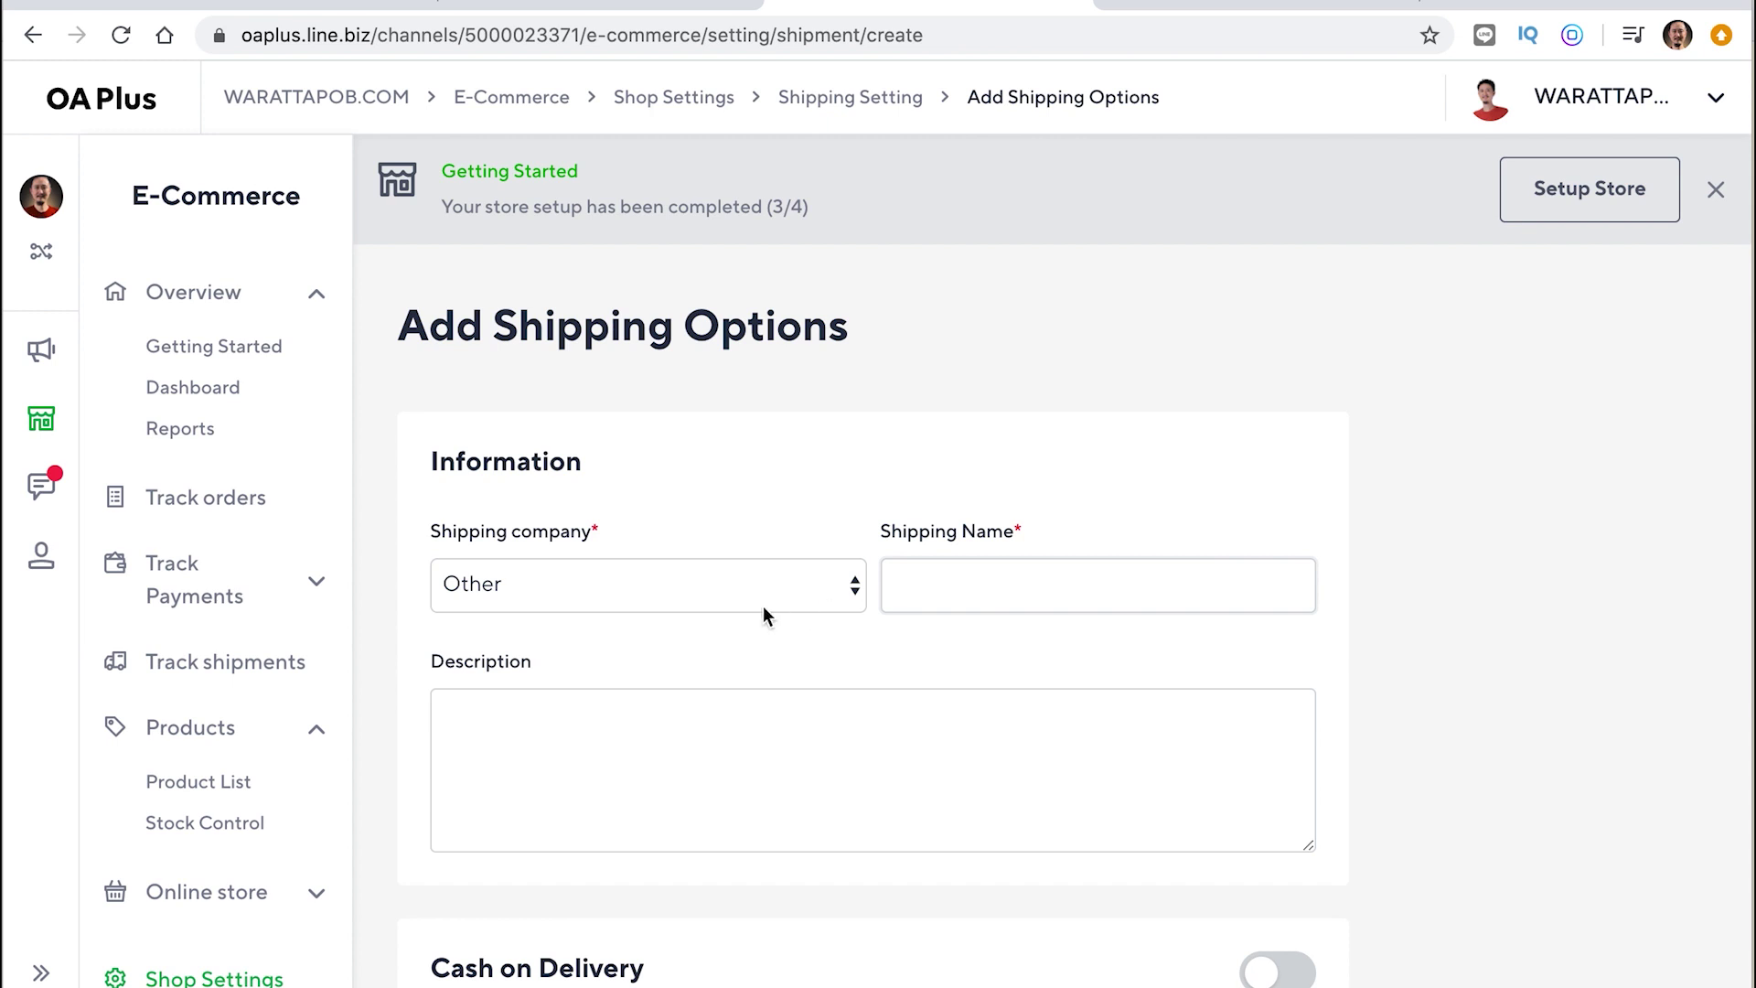
click(793, 579)
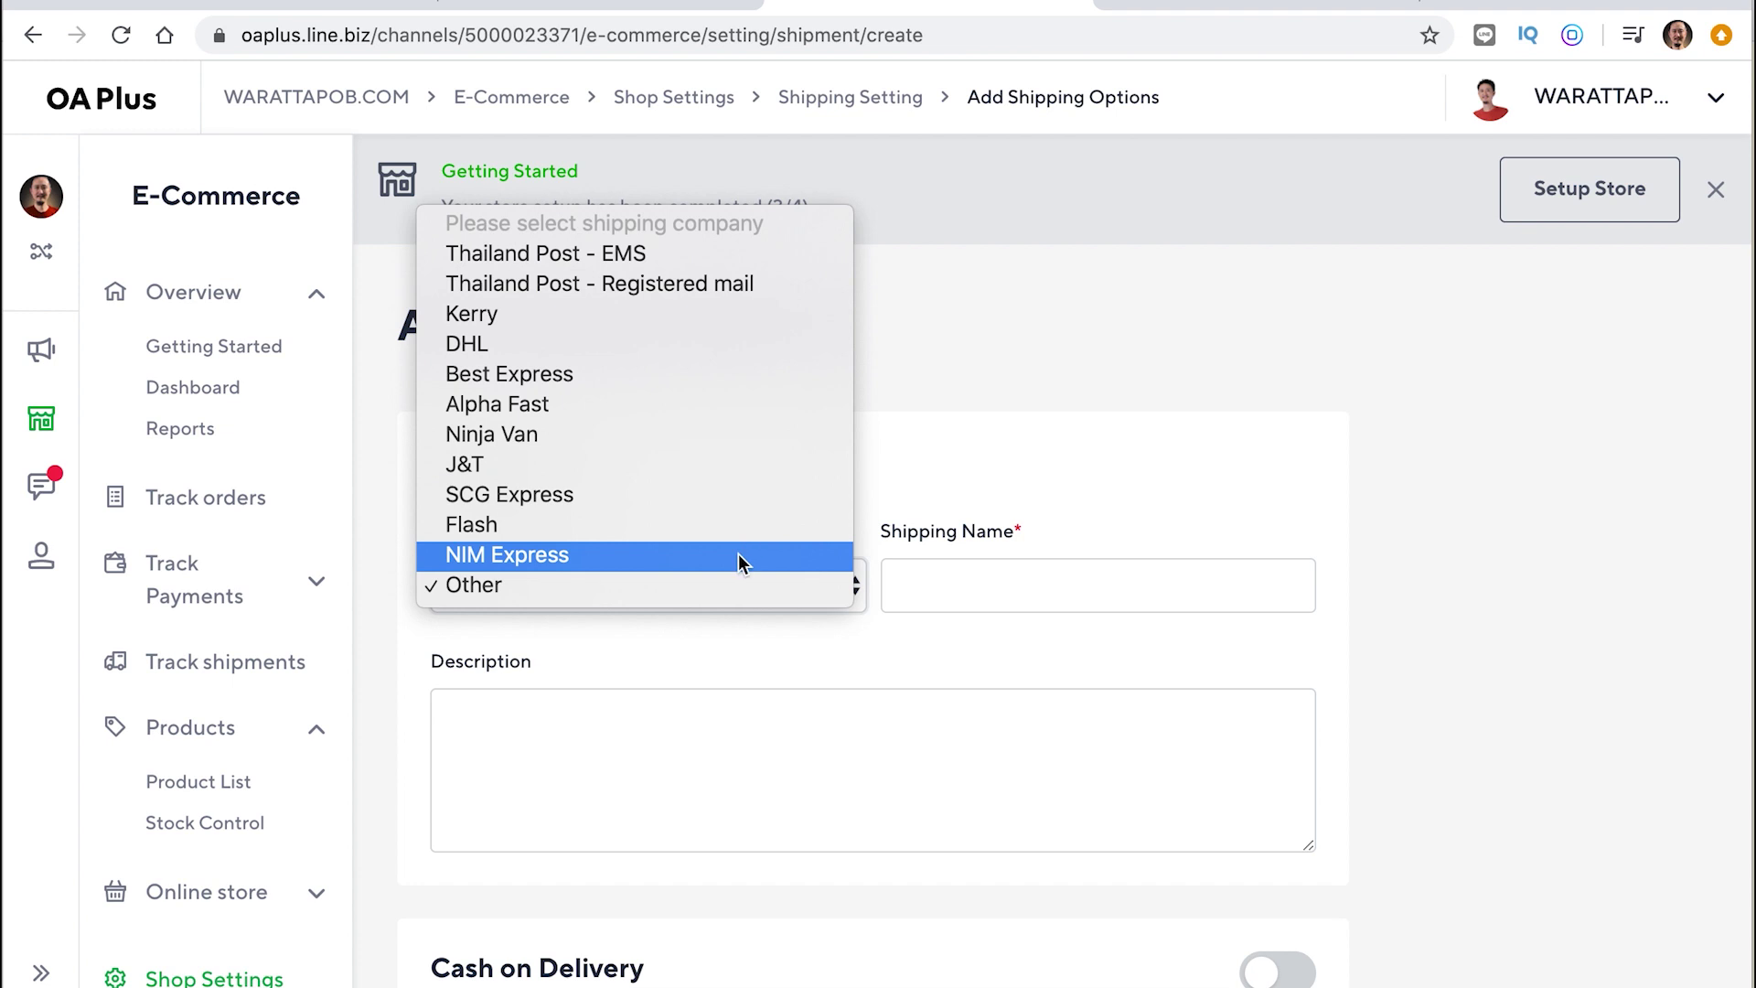
click(759, 313)
click(774, 763)
Write the Thai description: Kerry ships every order daily, 15.00 cutoff, next-day delivery
scroll(774, 763, down, 2)
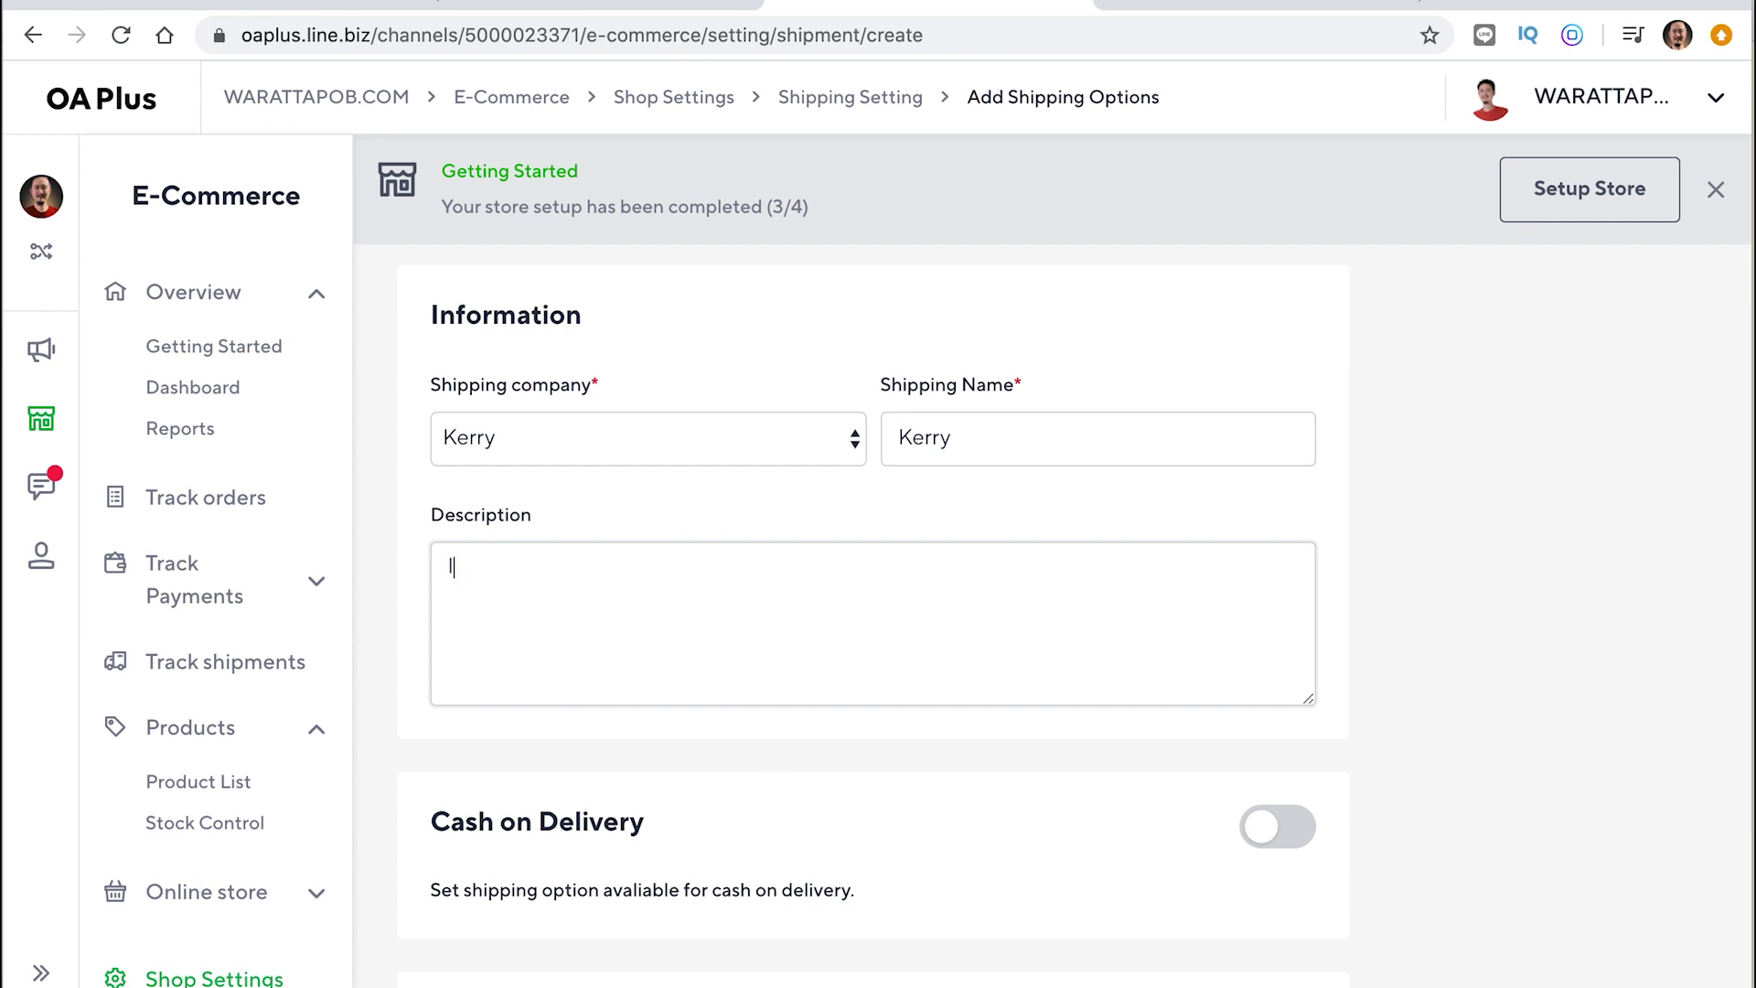
text(ส่ง)
key(BackSpace)
key(BackSpace)
key(BackSpace)
text(ขนส่งเต)
key(BackSpace)
text(อครี่ไ)
text(ห้ทุกออเดอร์)
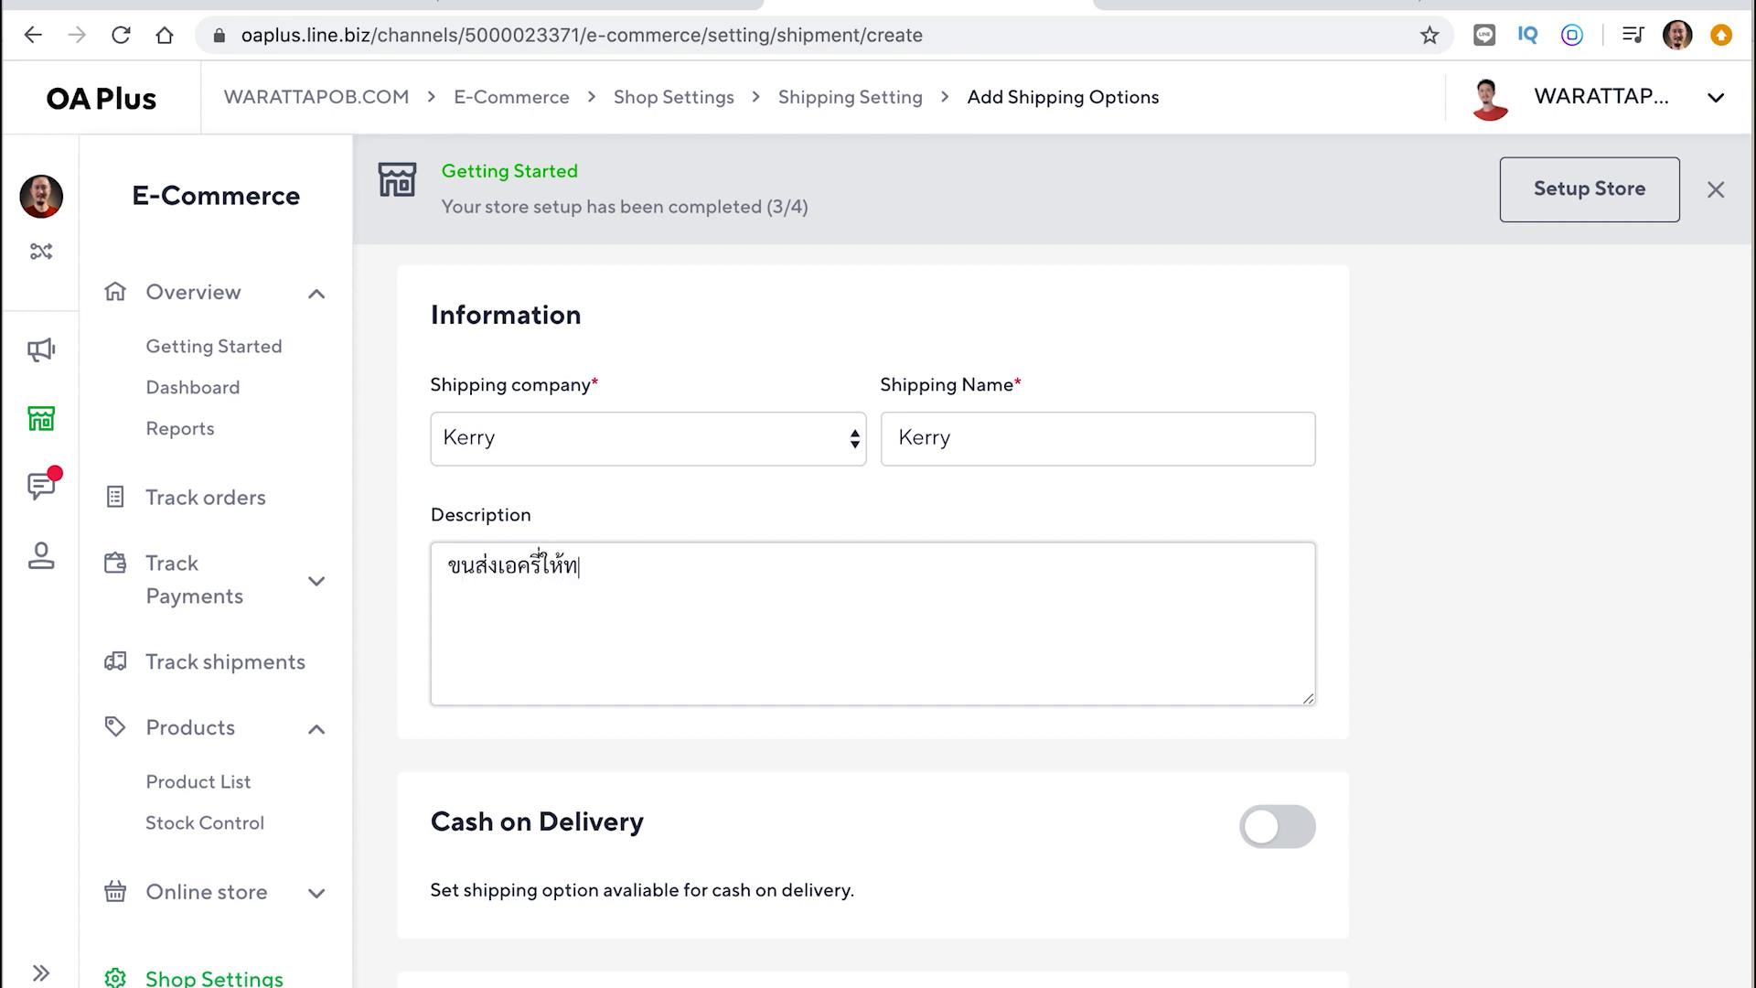
text(ออเดอร)
text(์ ส่)
key(BackSpace)
key(BackSpace)
text(ส่งต)
key(BackSpace)
key(BackSpace)
key(BackSpace)
key(BackSpace)
text(ตัดรอบ)
key(BackSpace)
text(บทุก)
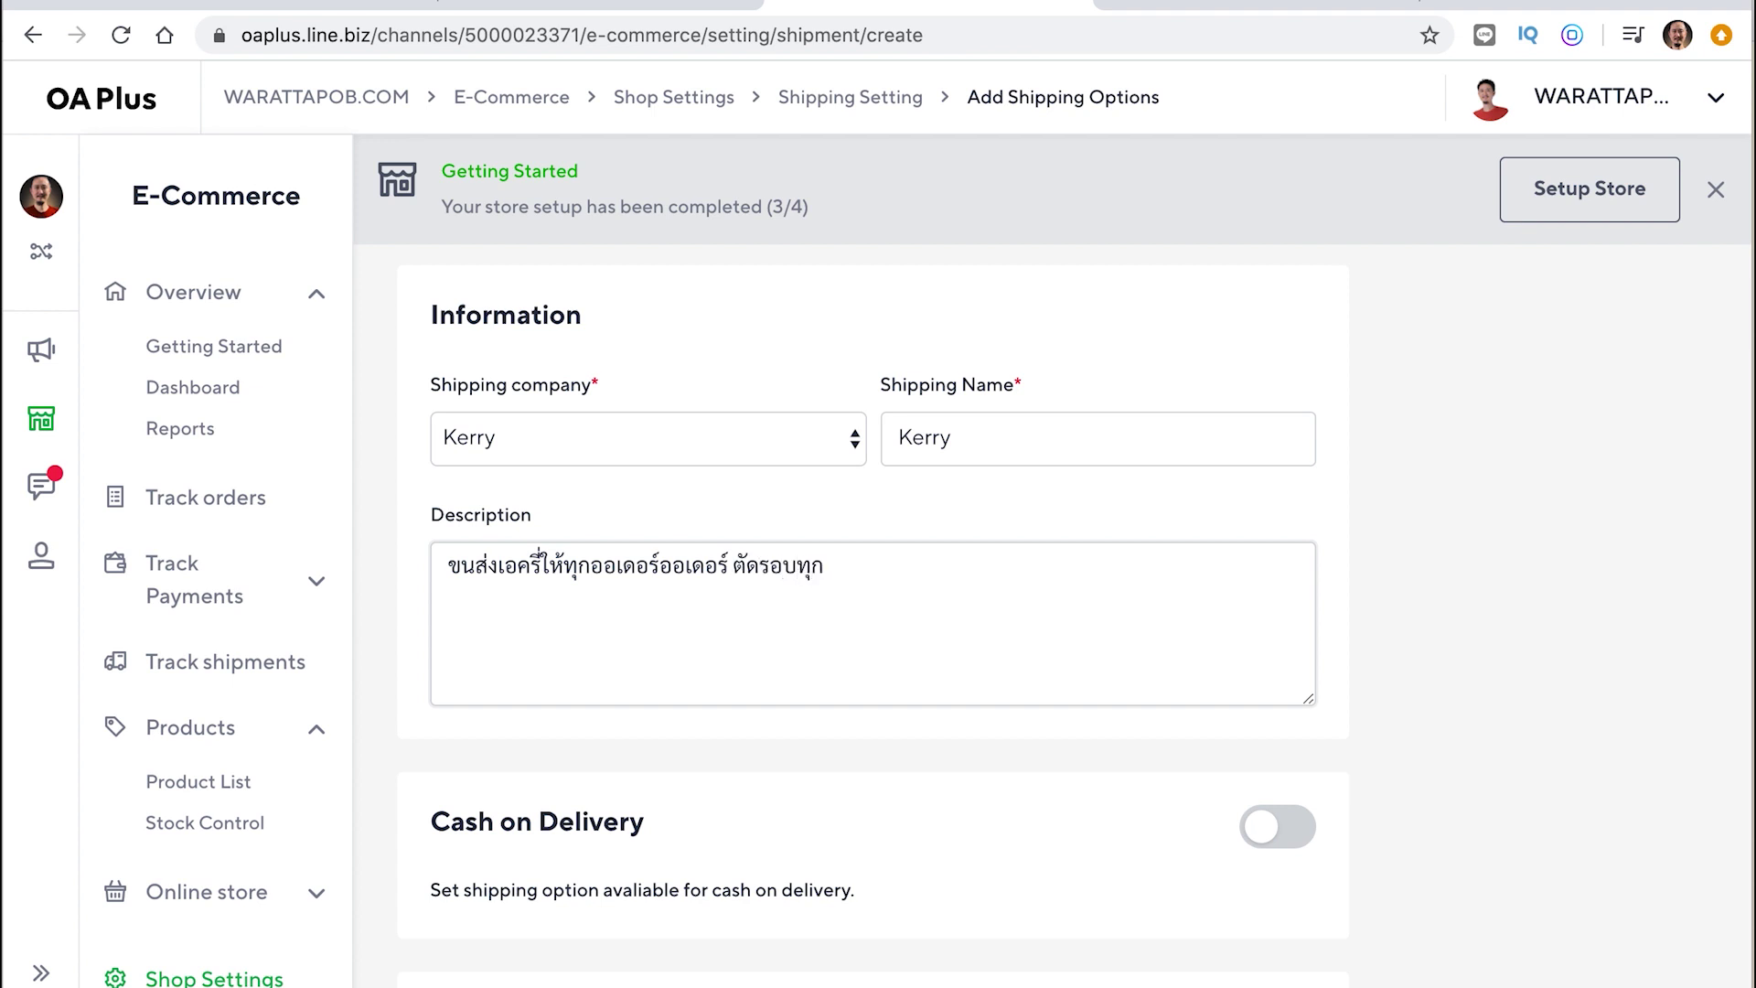
text(วัน เวลา 15.00 ย. ส่งให้)
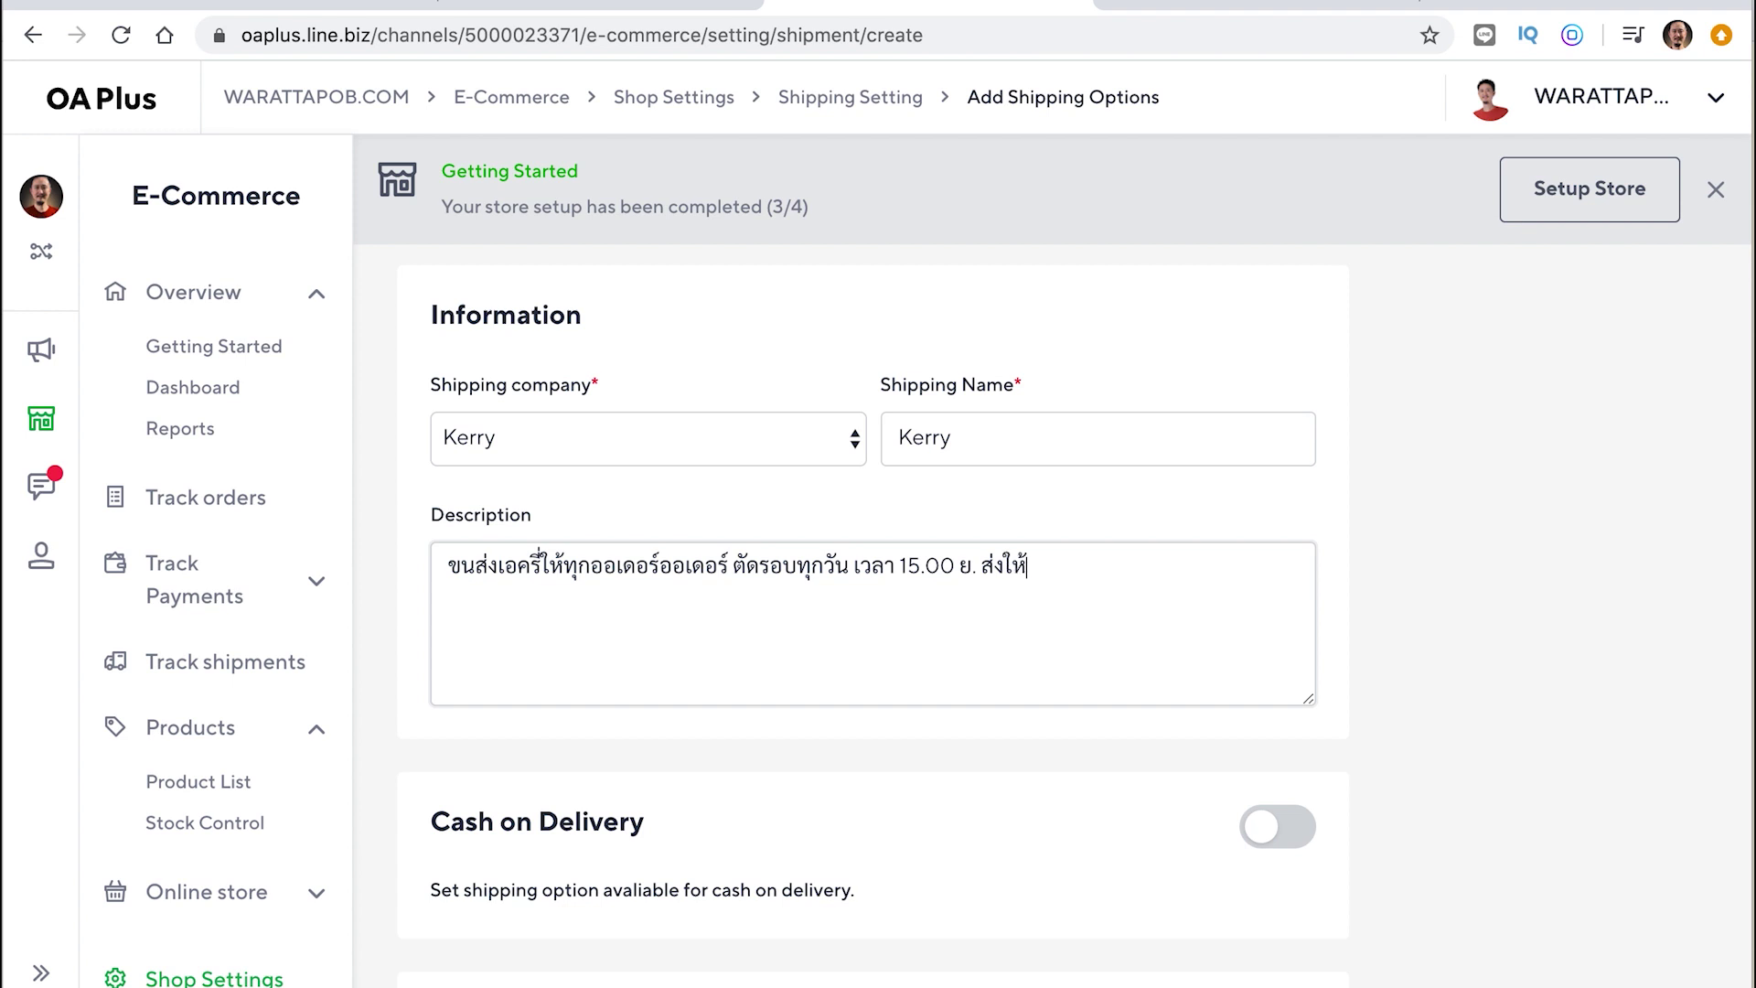
text(วันถัดไปนะคะ)
scroll(891, 805, down, 3)
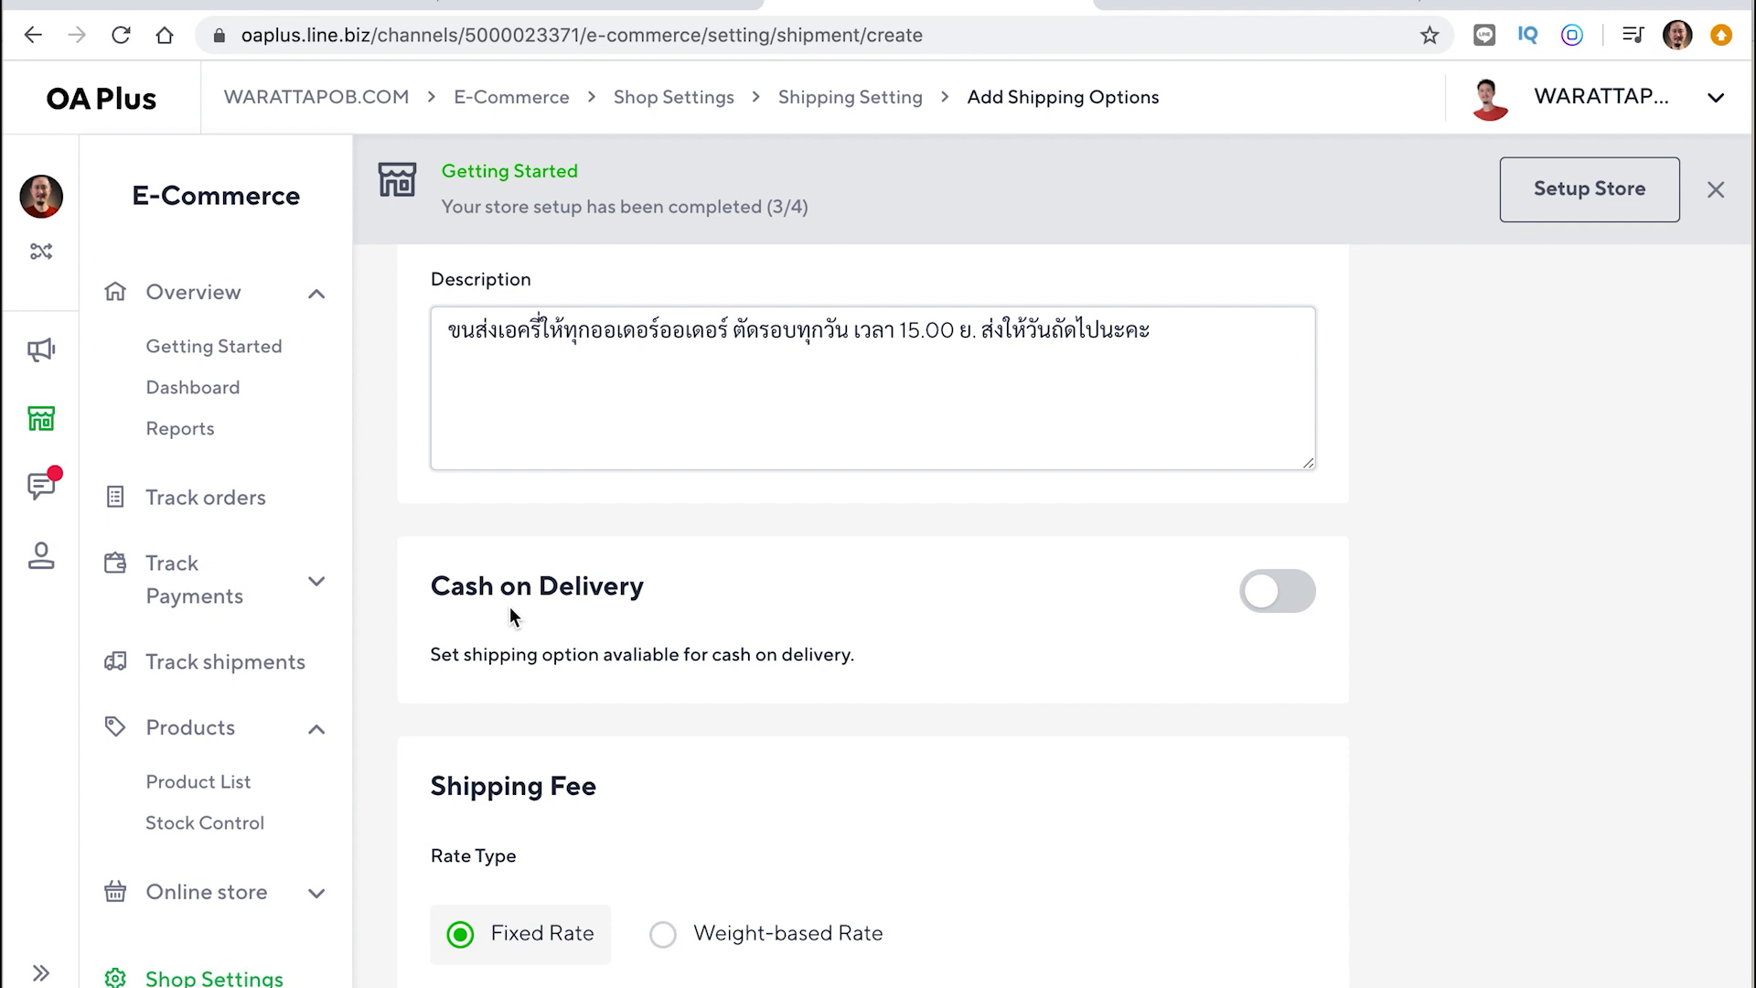
Switch Cash on Delivery on for the Kerry shipping option
click(1299, 596)
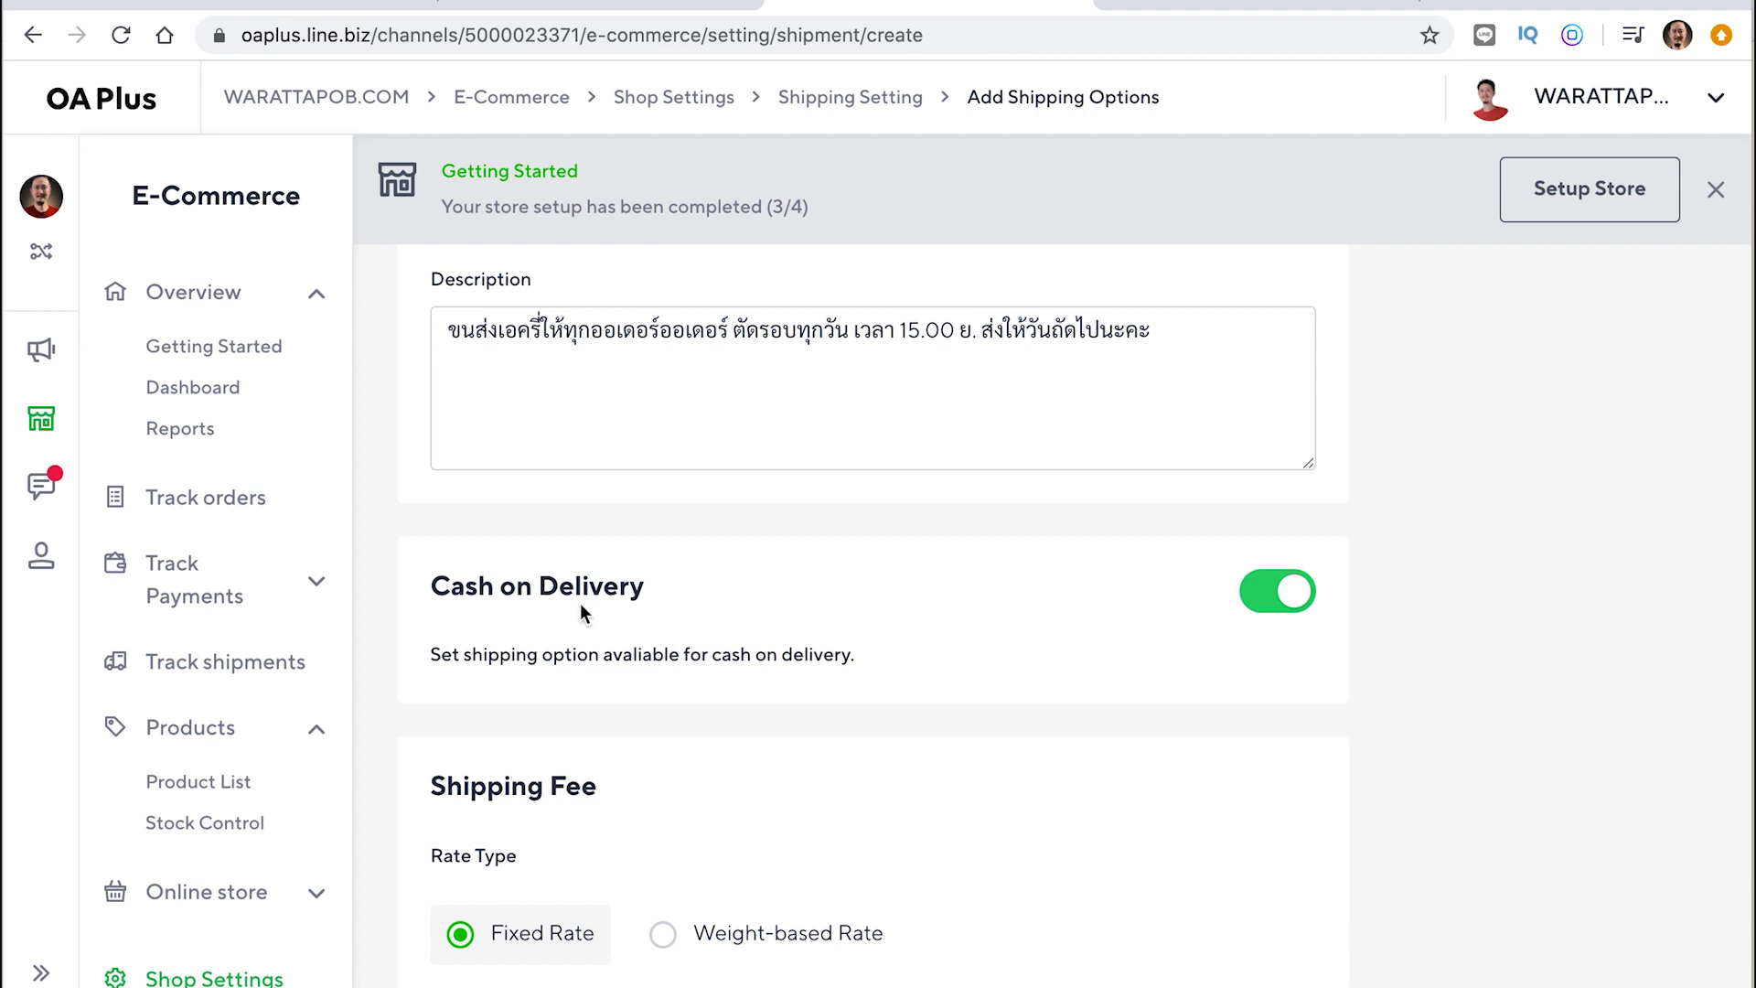
click(1275, 578)
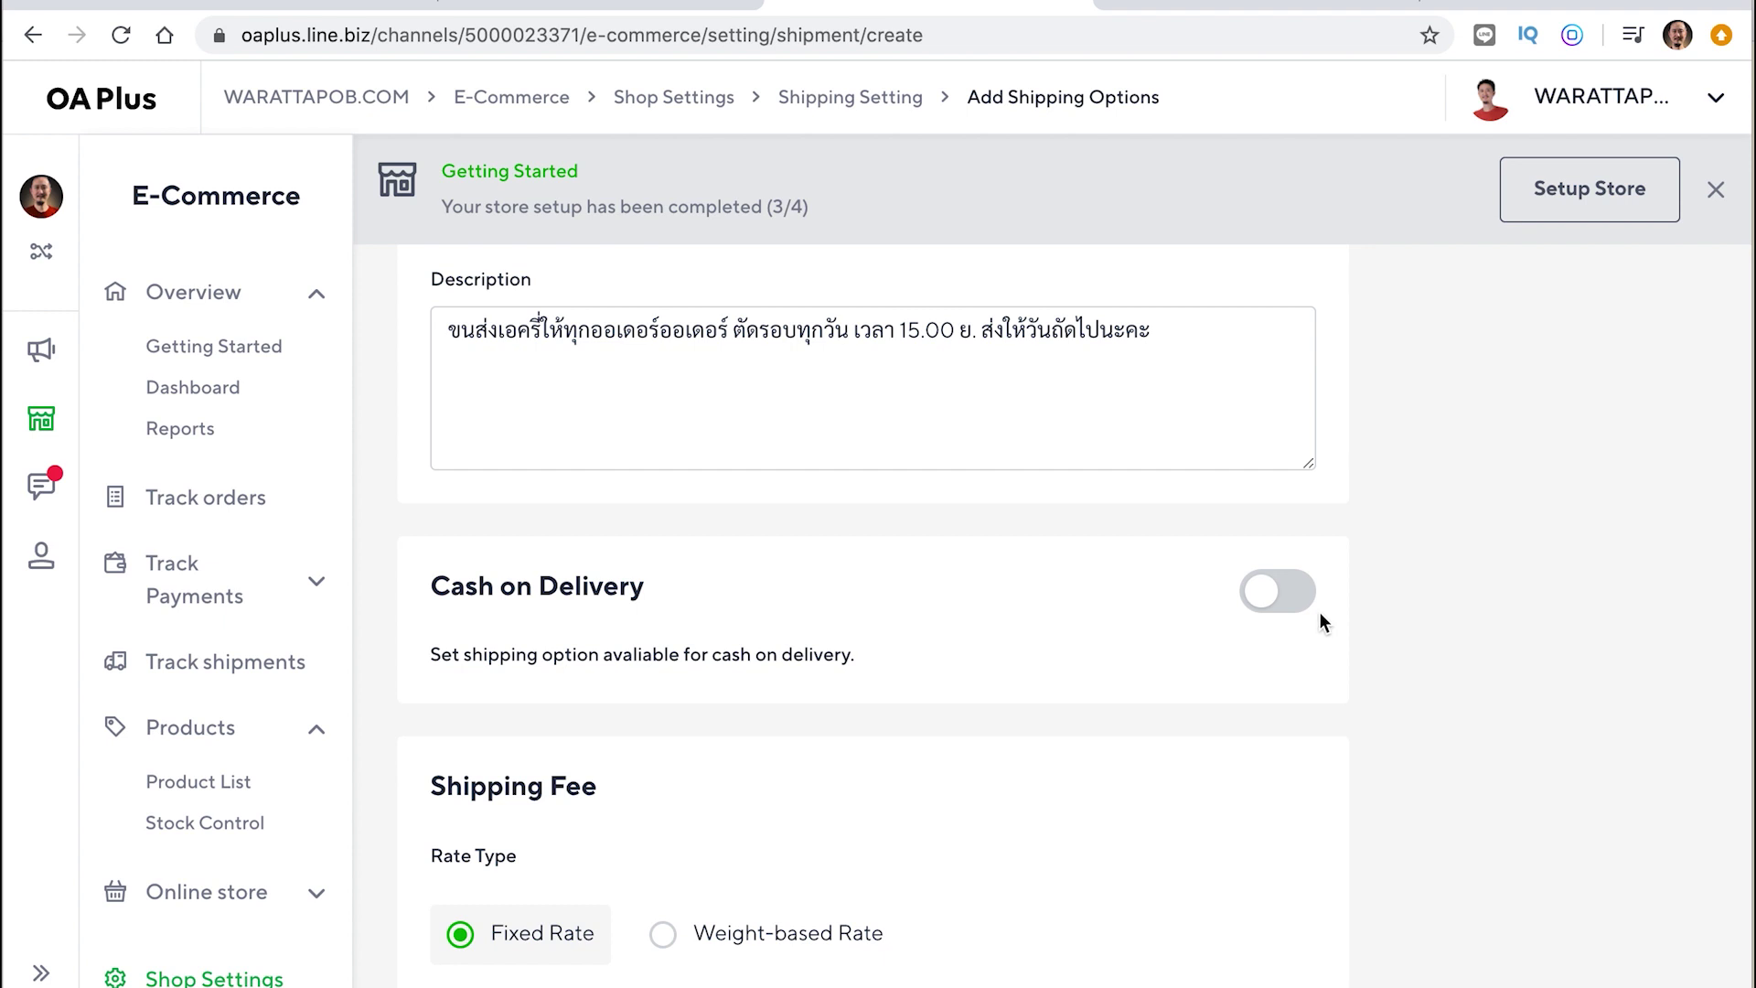
click(1294, 599)
scroll(1195, 697, down, 3)
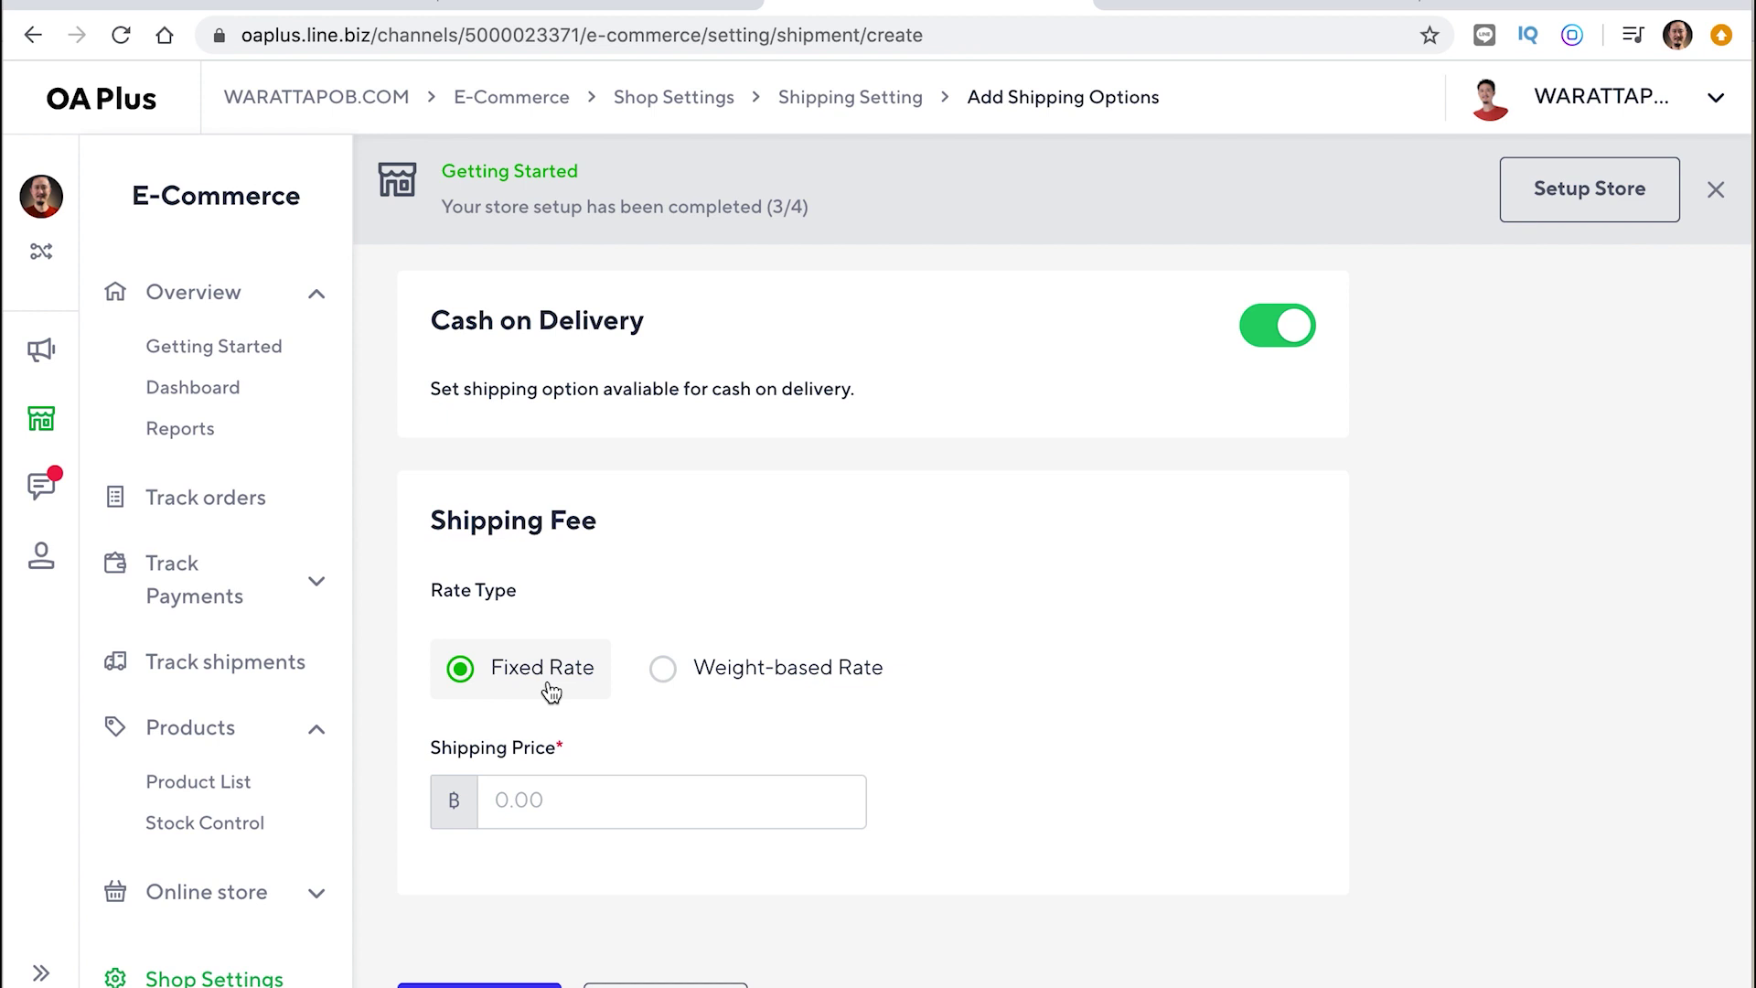
Enter 80 as the fixed Shipping Price
click(542, 794)
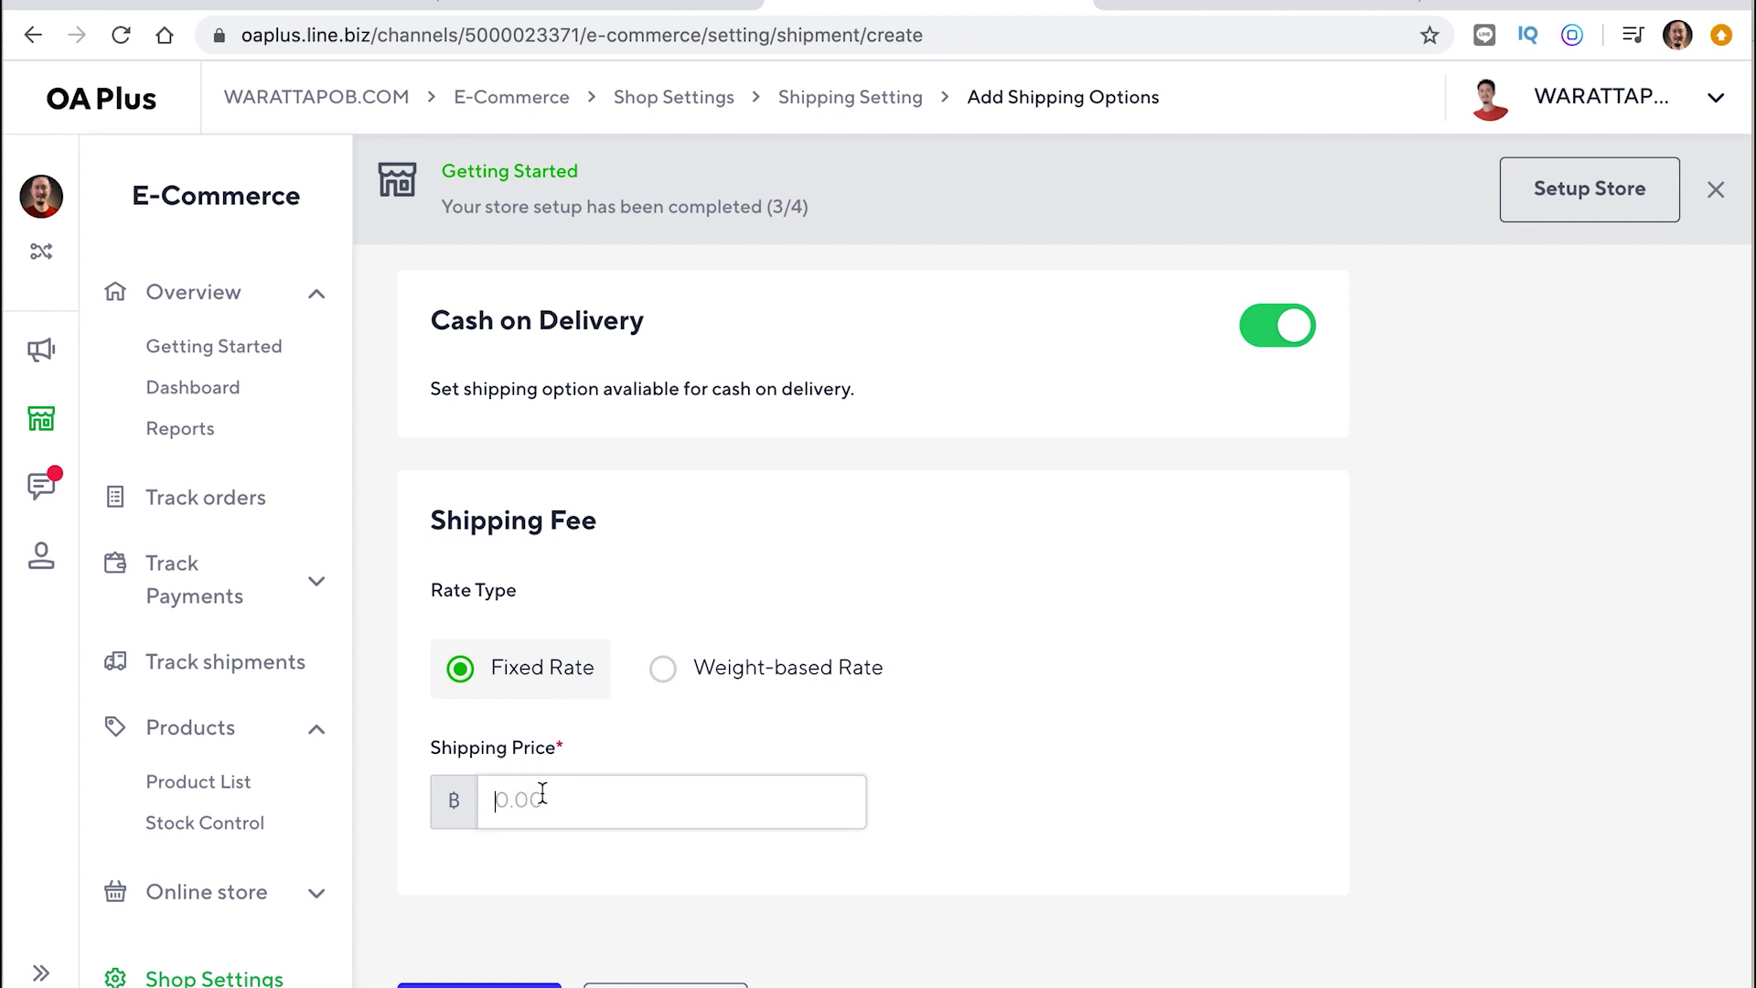
text(80)
click(1011, 831)
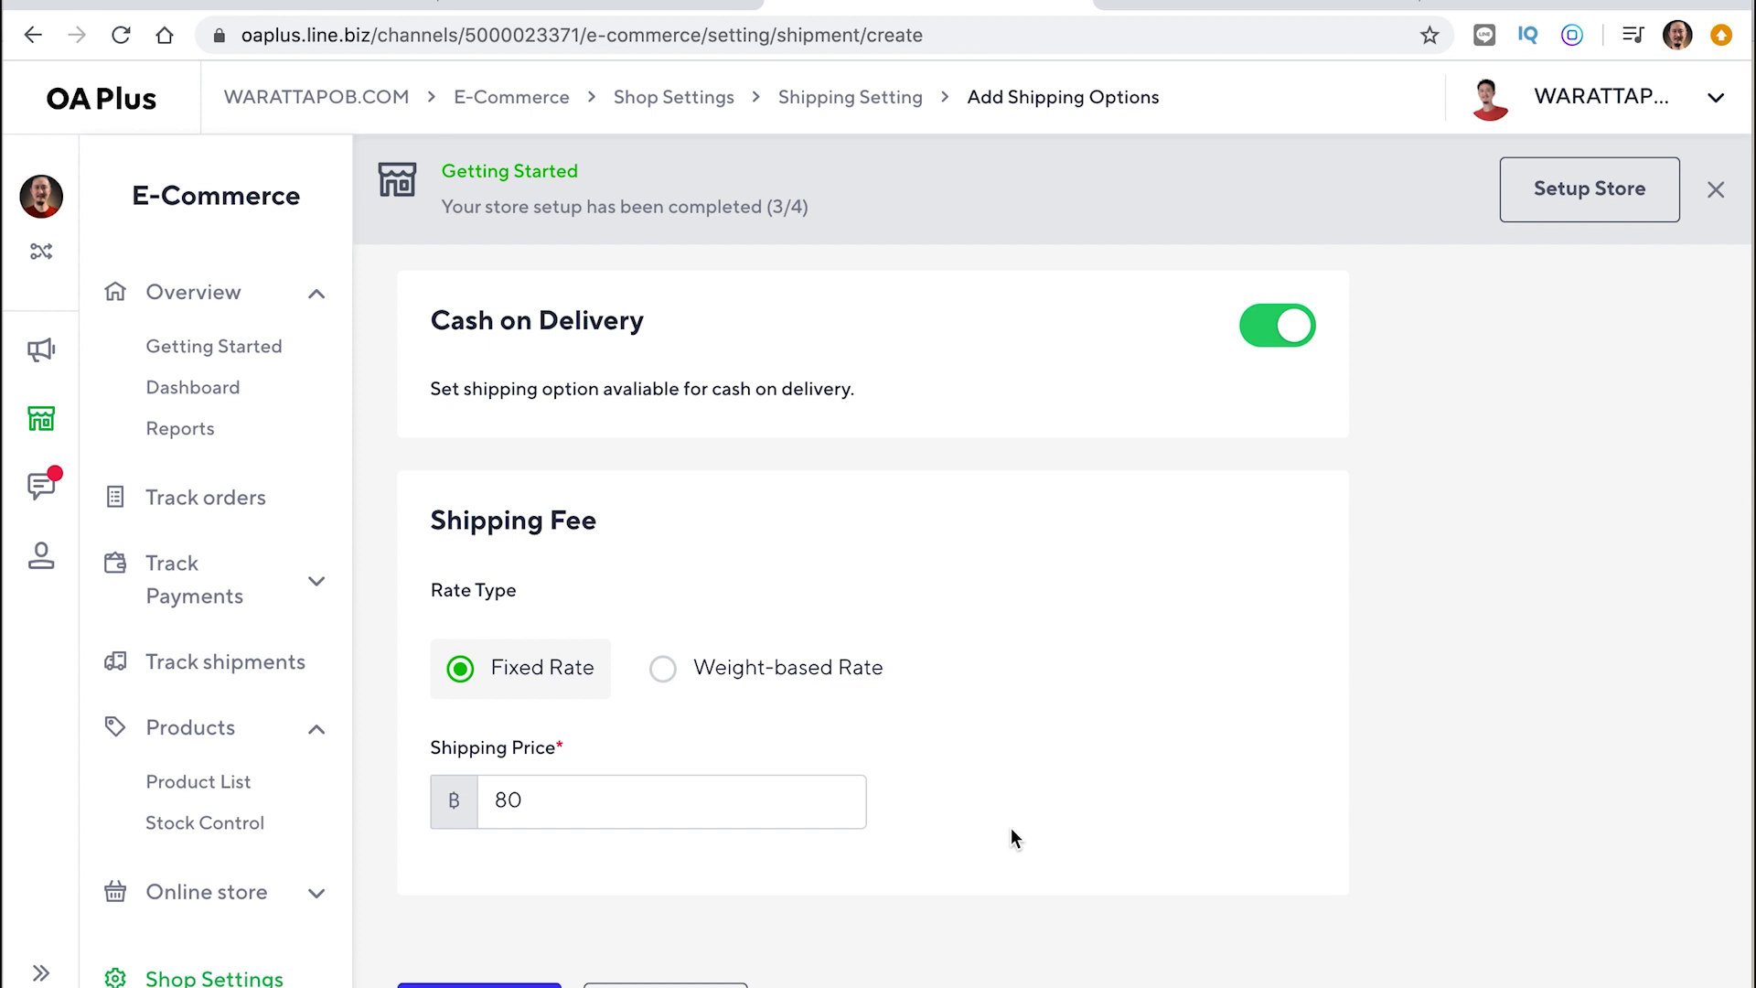
Switch to Weight-based Rate and set the first range to max 1 kg at ฿45
click(664, 670)
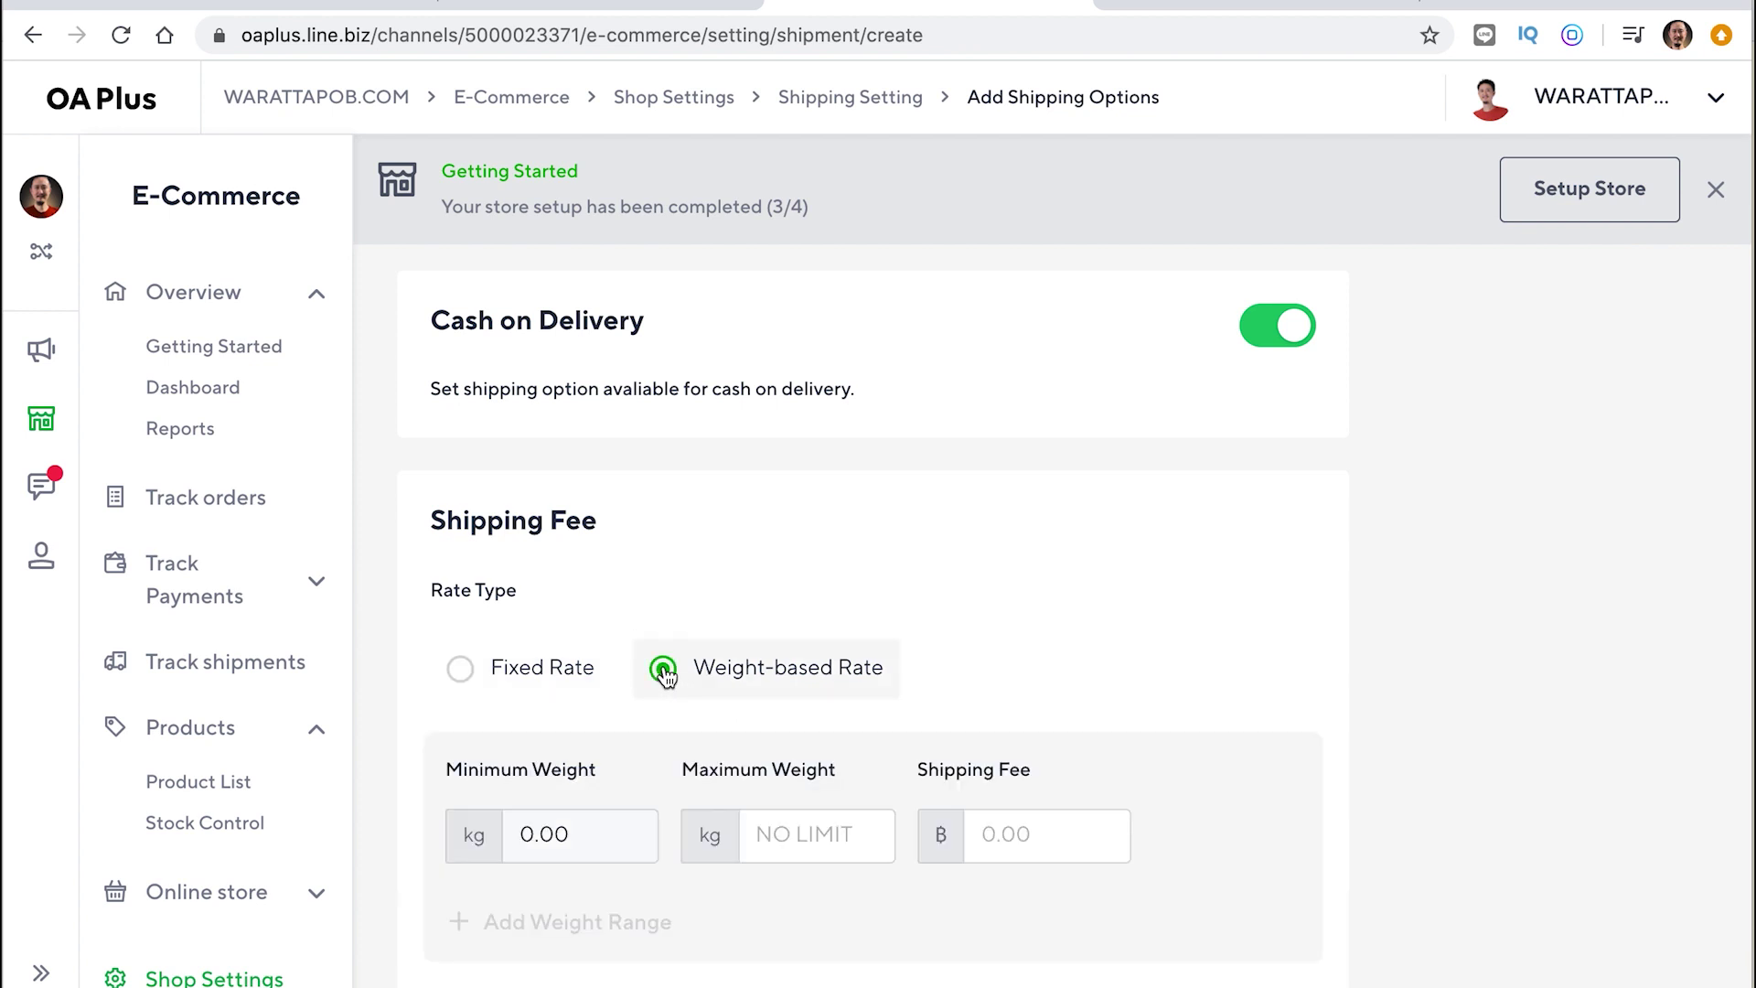
scroll(665, 674, down, 1)
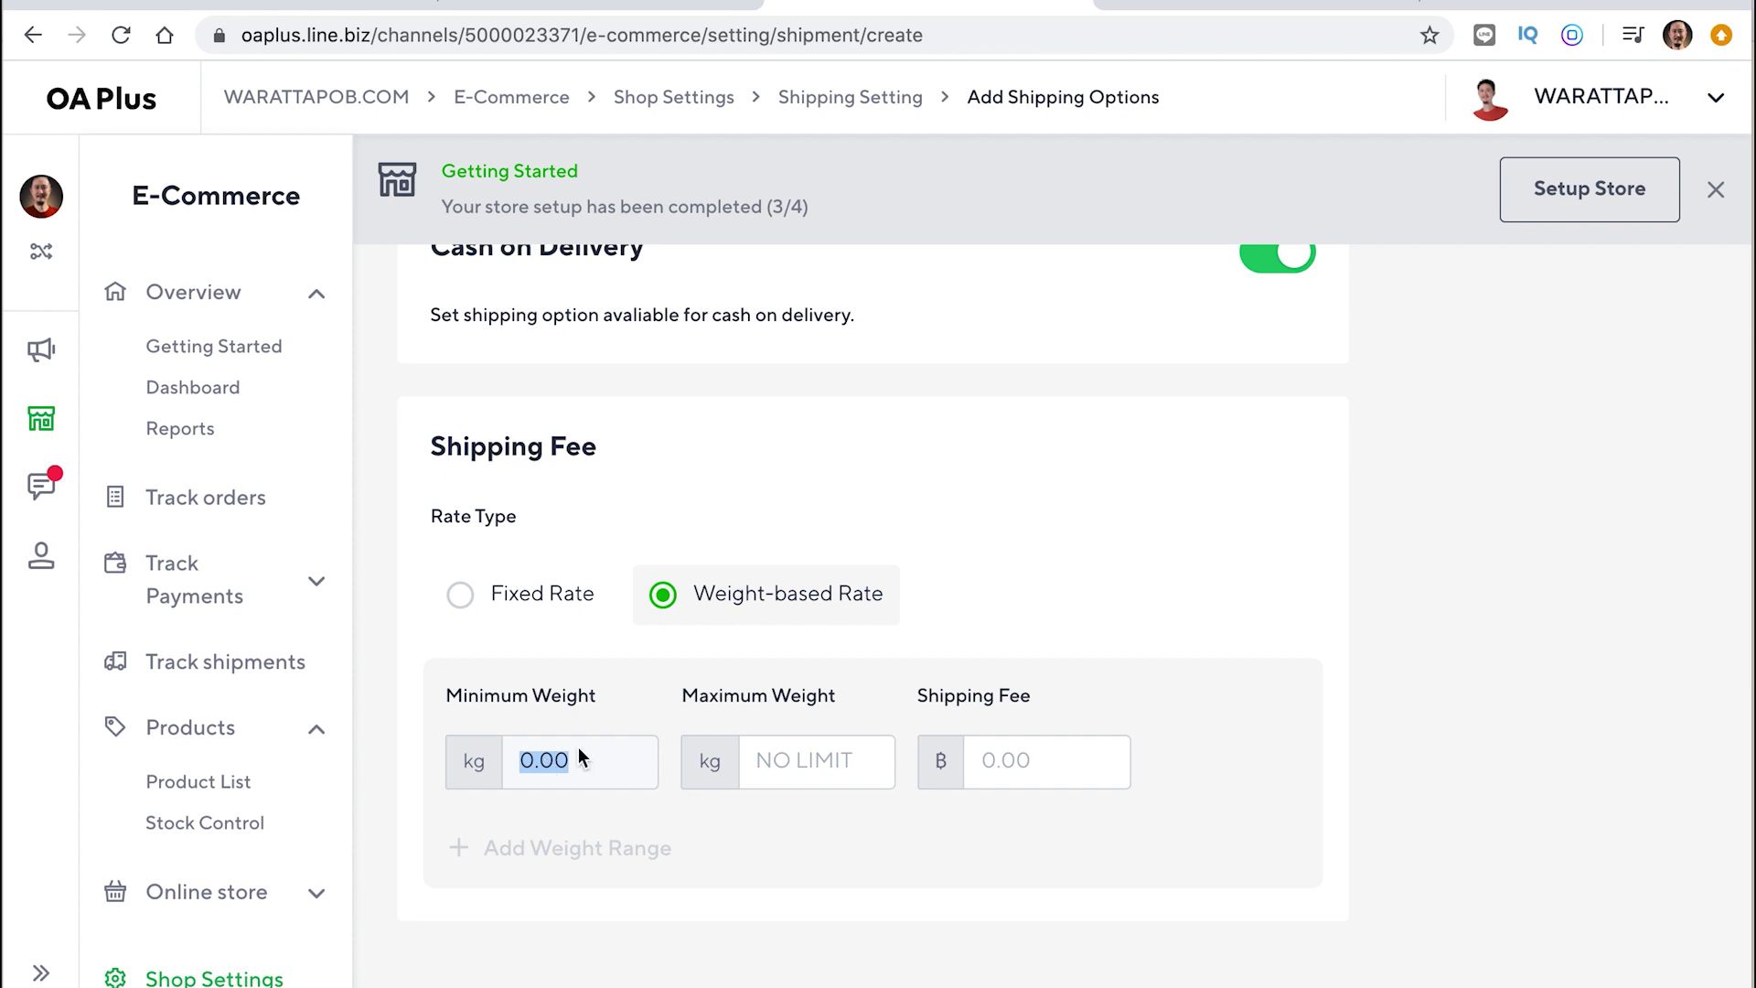
scroll(1169, 735, down, 2)
click(1027, 633)
text(45)
click(828, 625)
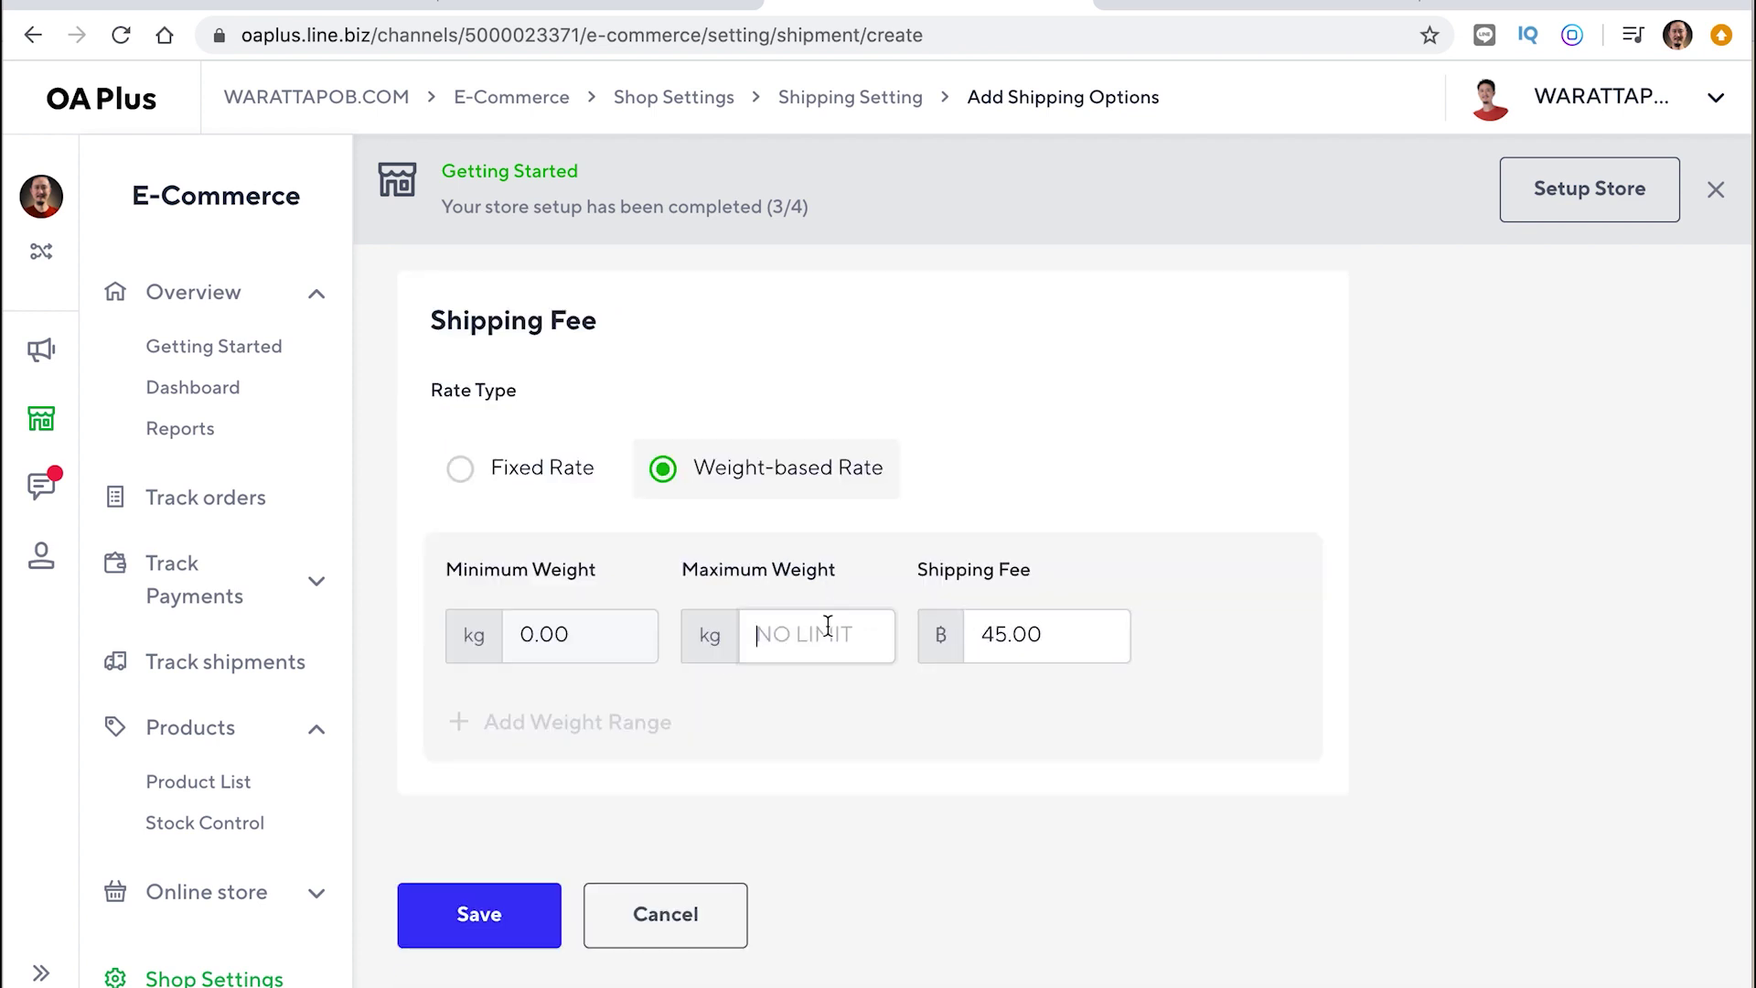
text(1)
double_click(586, 634)
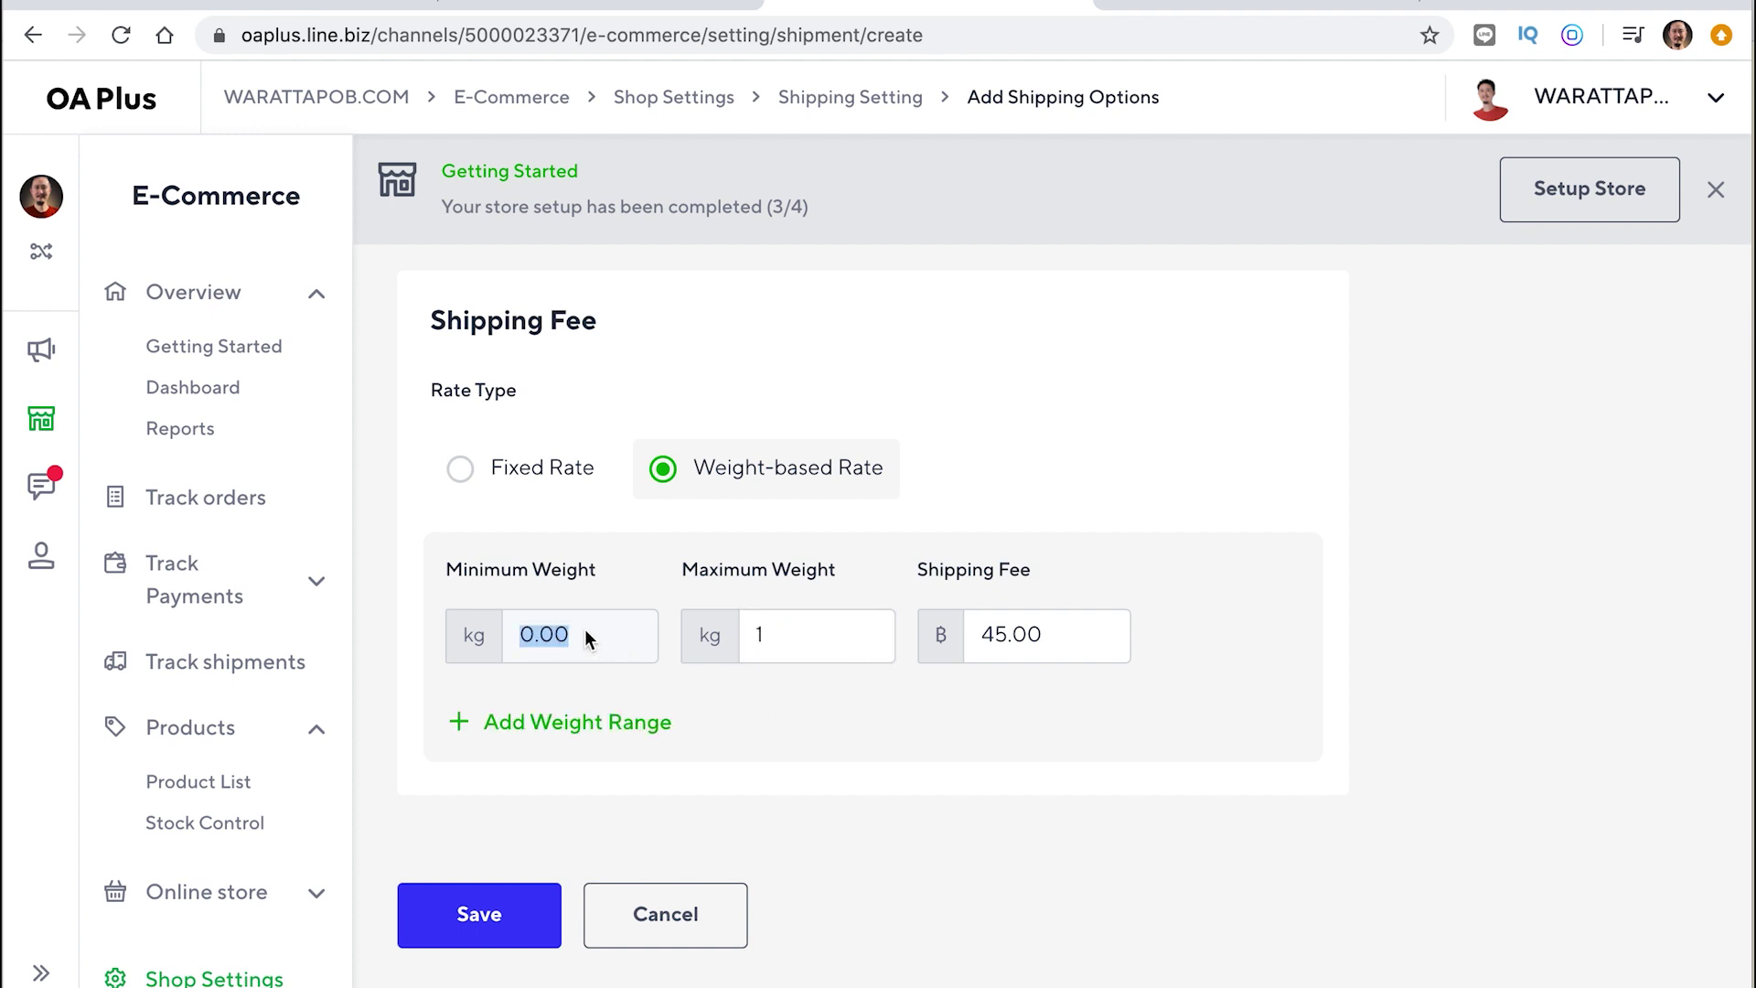
click(560, 635)
double_click(553, 636)
click(553, 631)
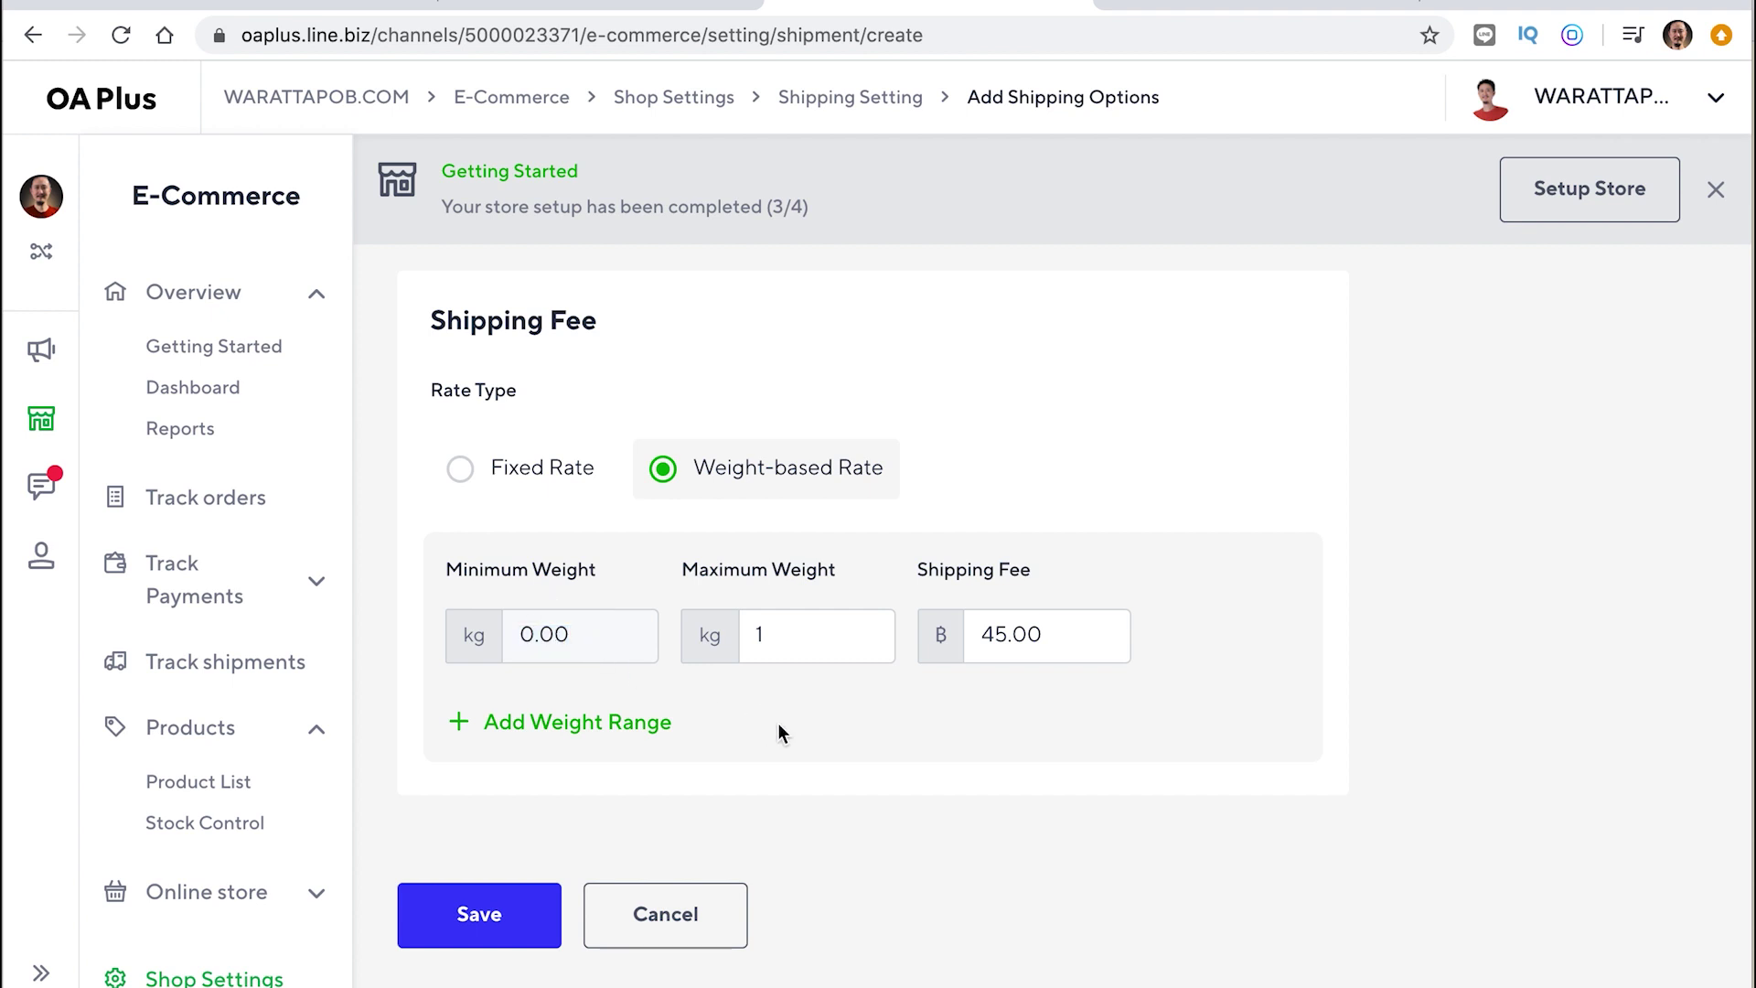
Add two weight ranges: up to 2 kg at ฿60 and up to 3 kg at ฿80
click(598, 723)
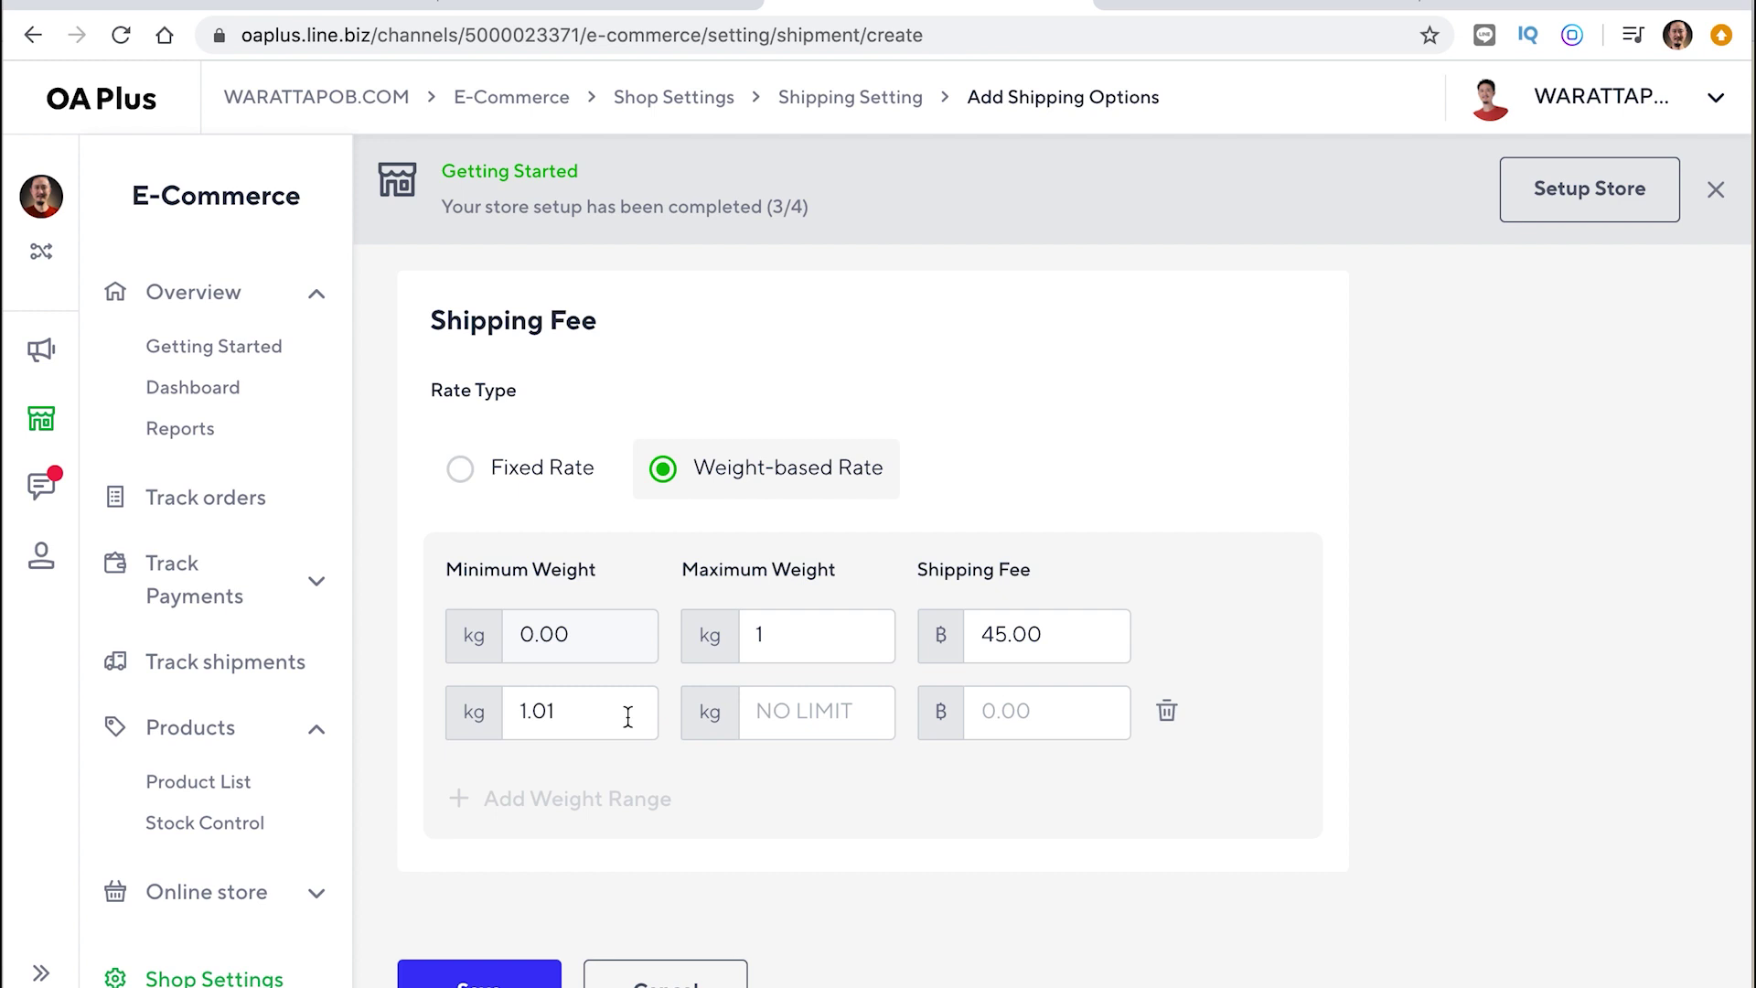
click(784, 723)
text(2)
click(1027, 714)
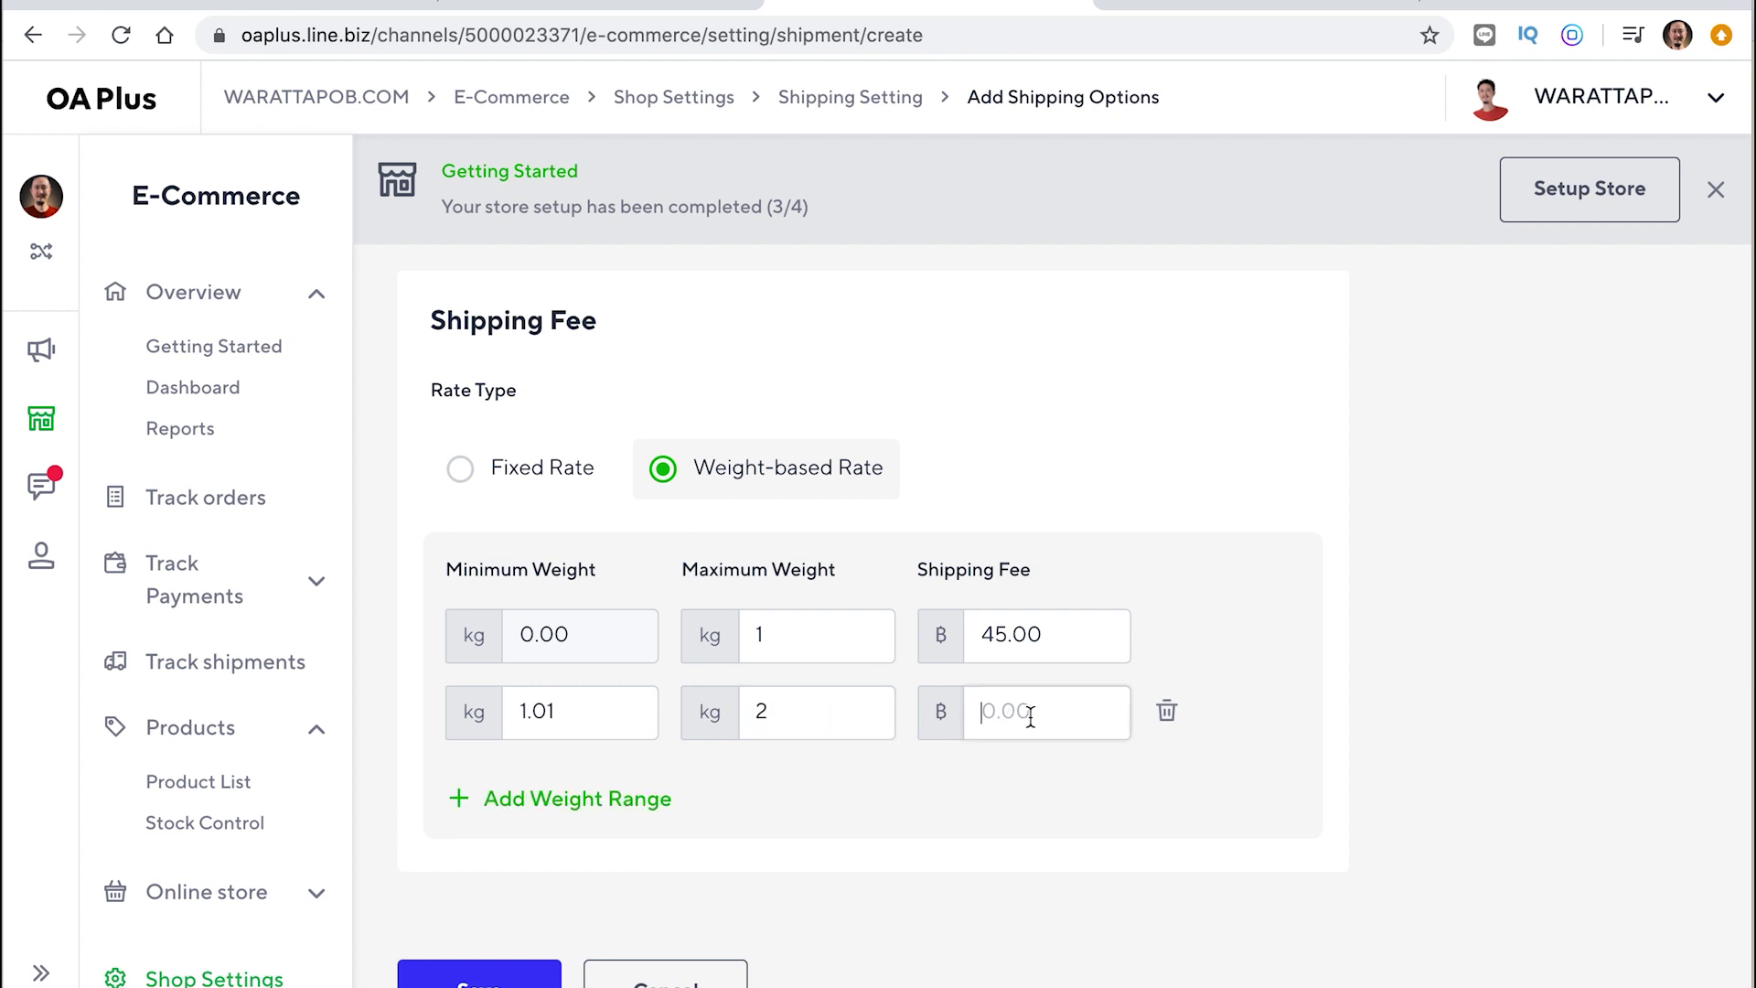
click(1055, 721)
text(60)
click(578, 801)
click(806, 794)
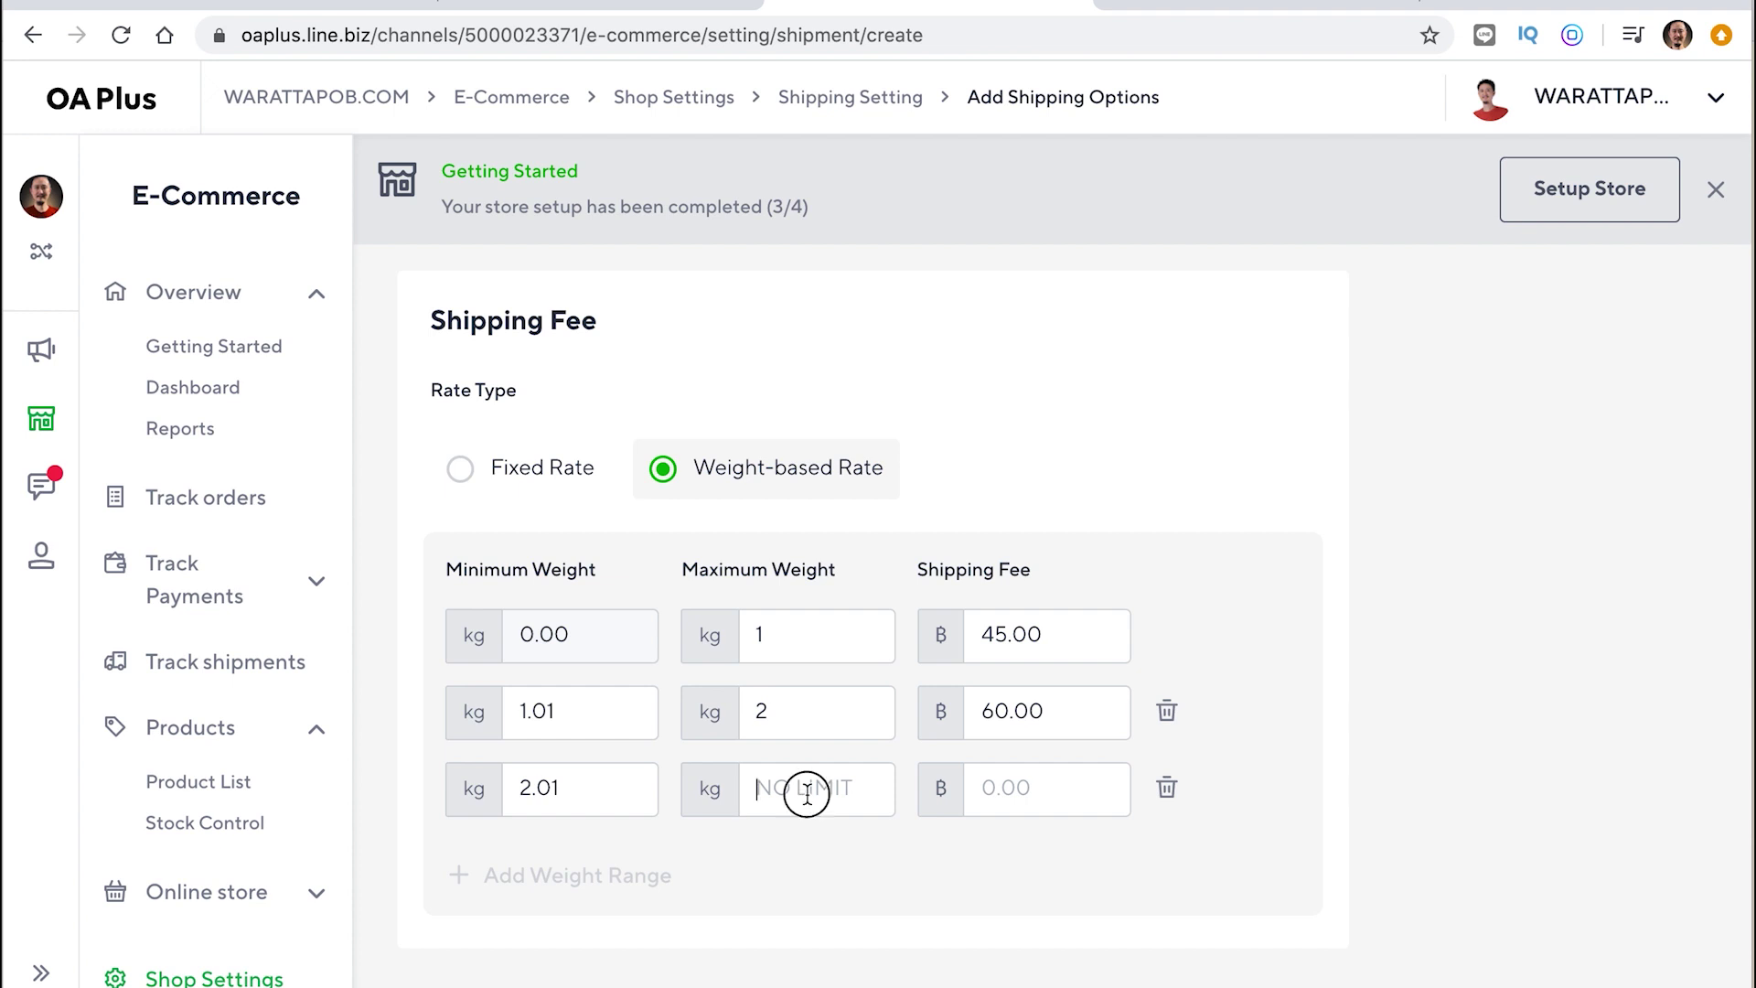
text(3)
click(1028, 798)
text(80)
click(1388, 762)
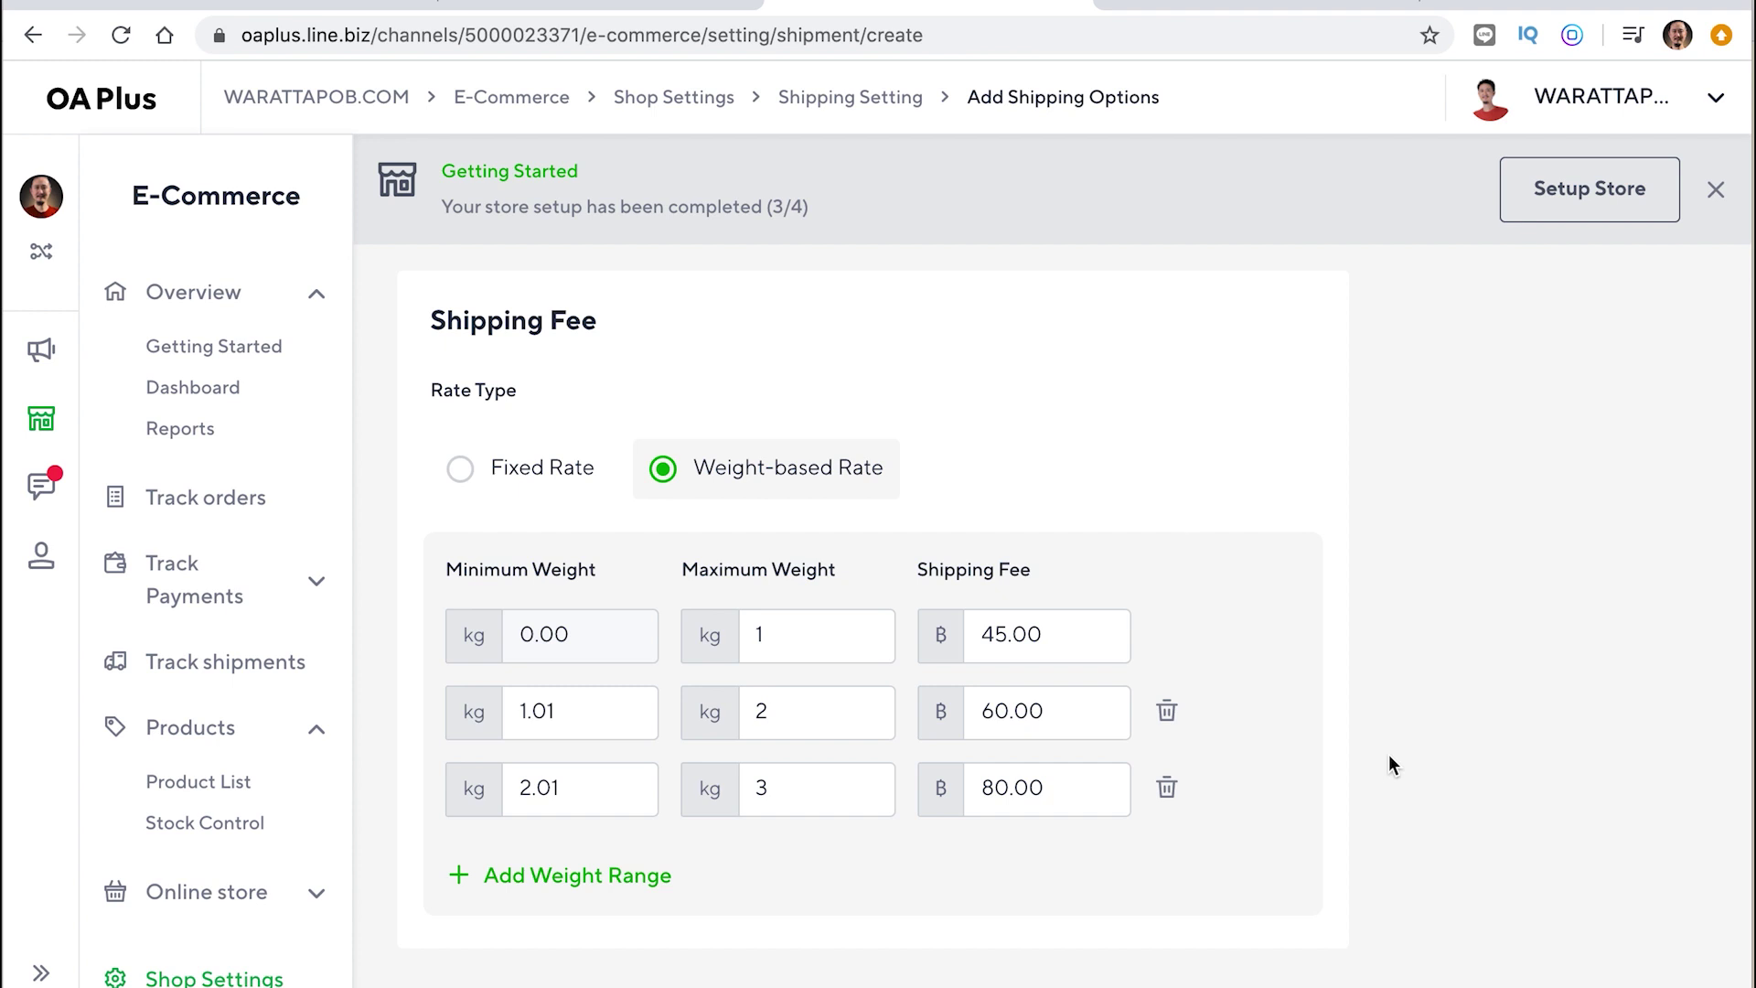
scroll(1389, 762, down, 3)
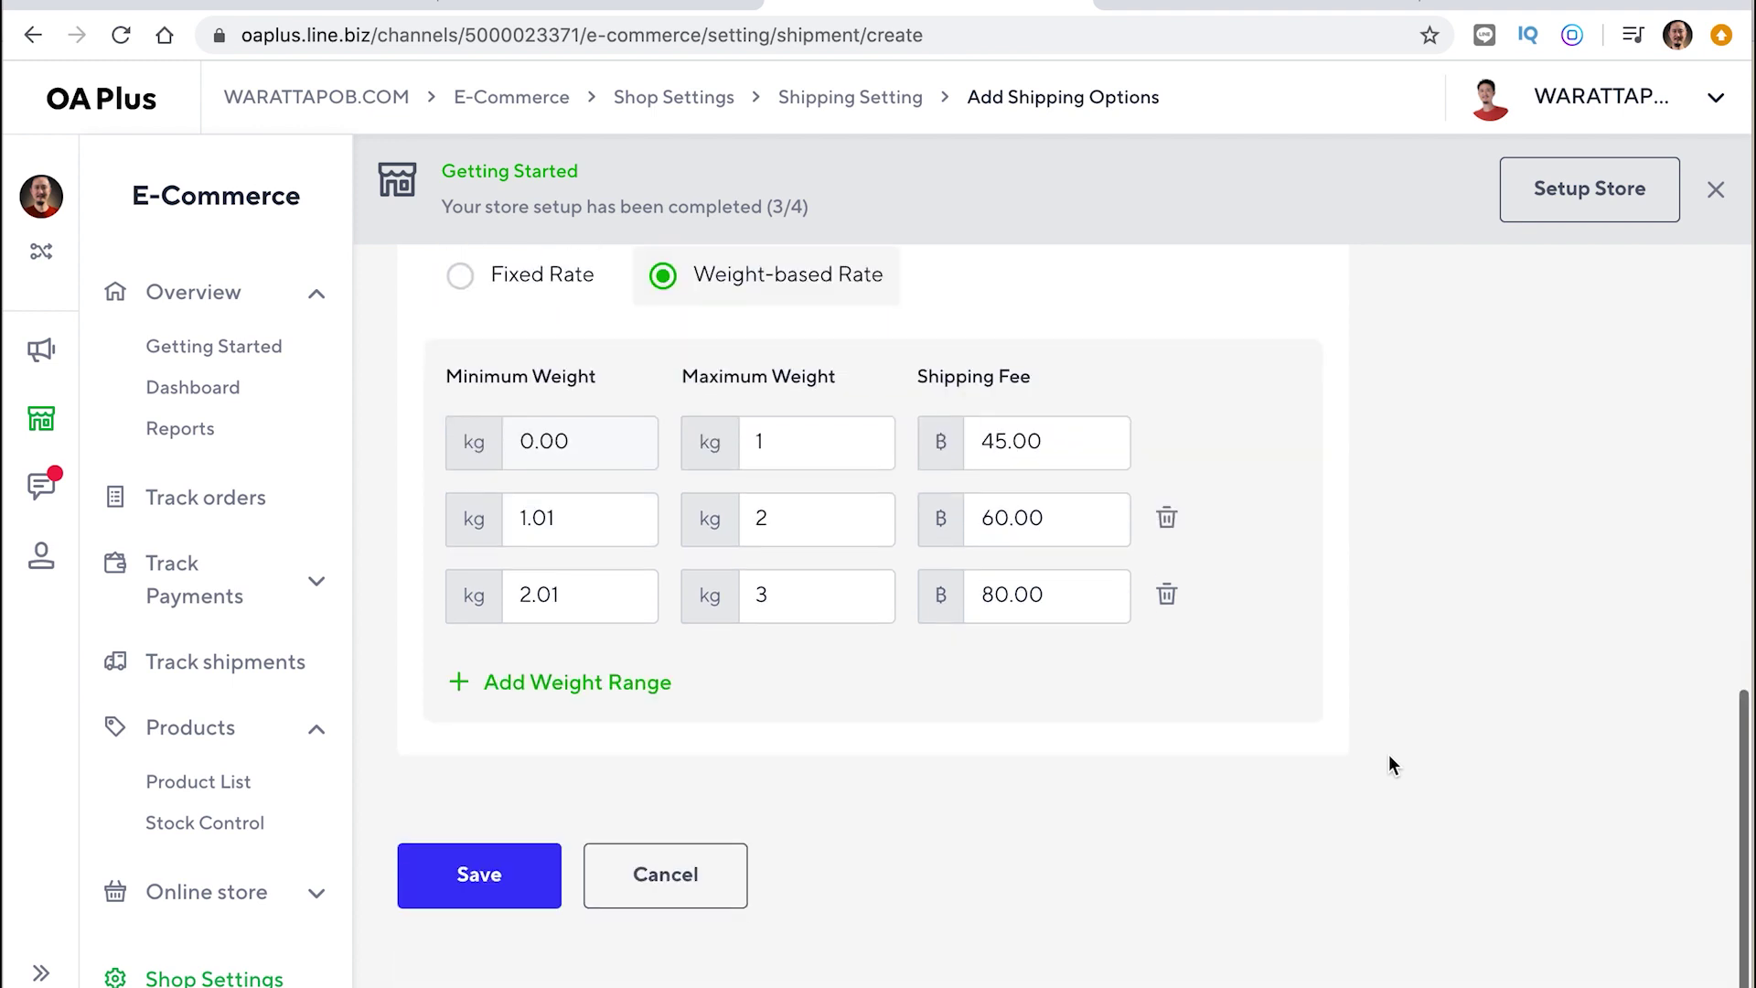
scroll(1390, 762, up, 5)
scroll(1390, 764, up, 6)
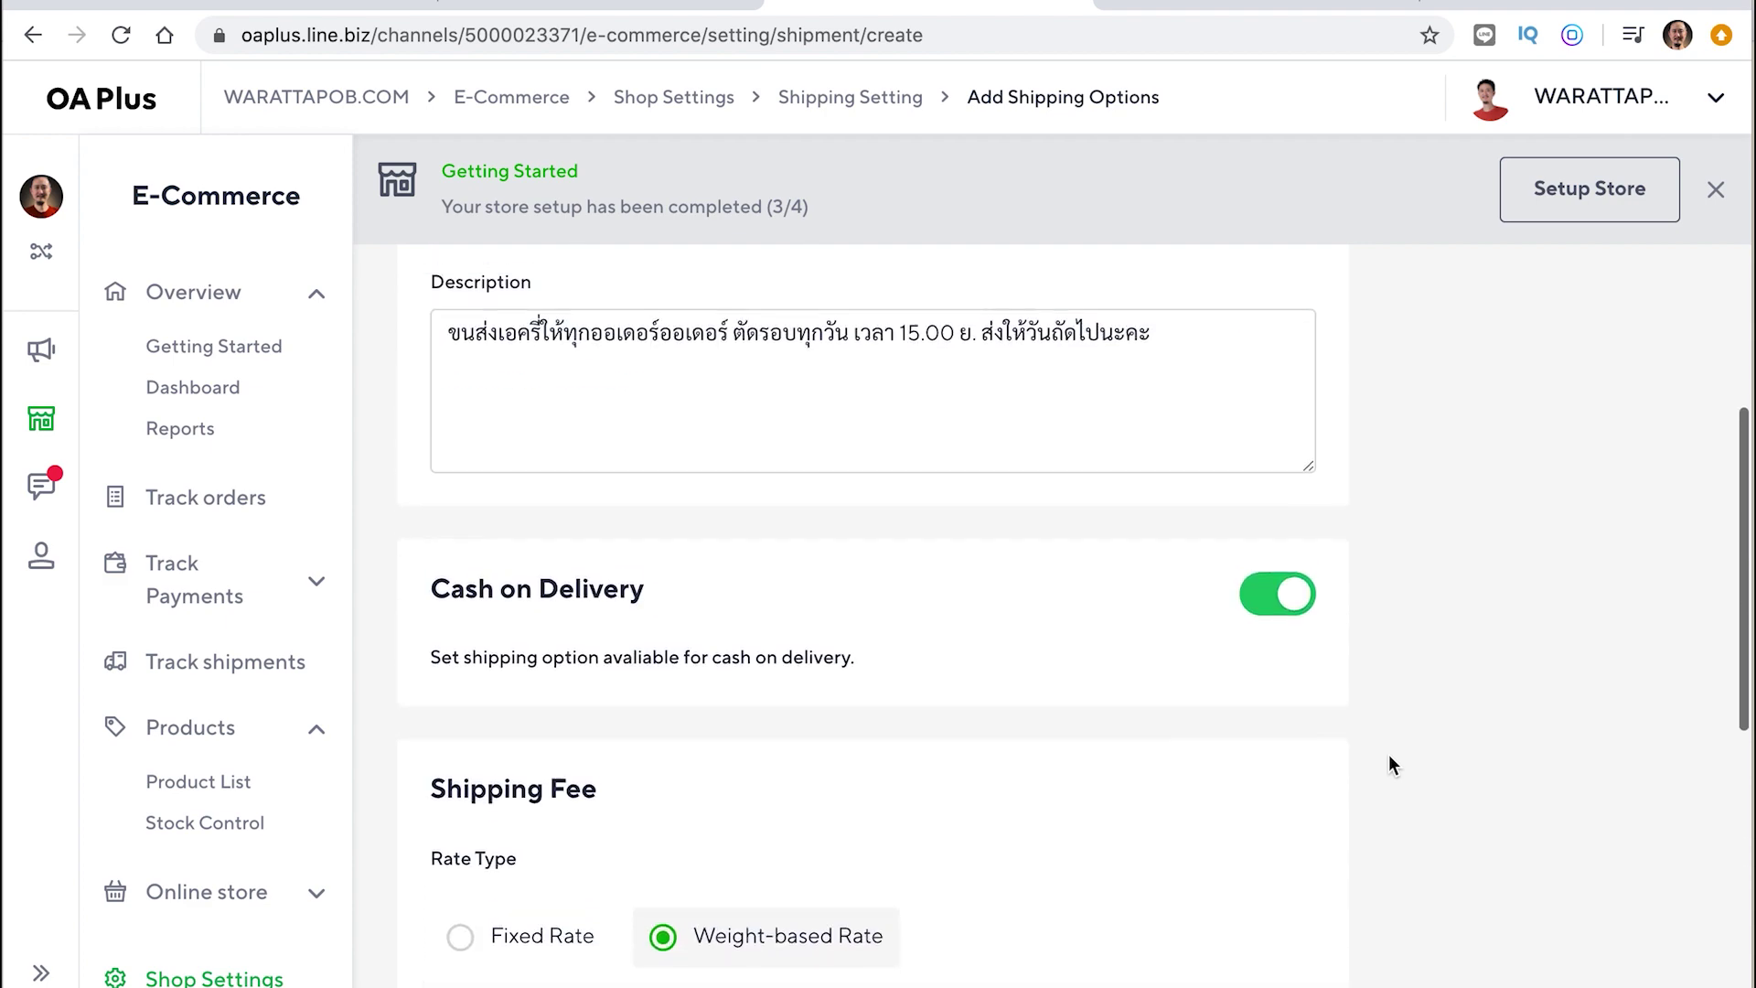
scroll(1390, 764, down, 10)
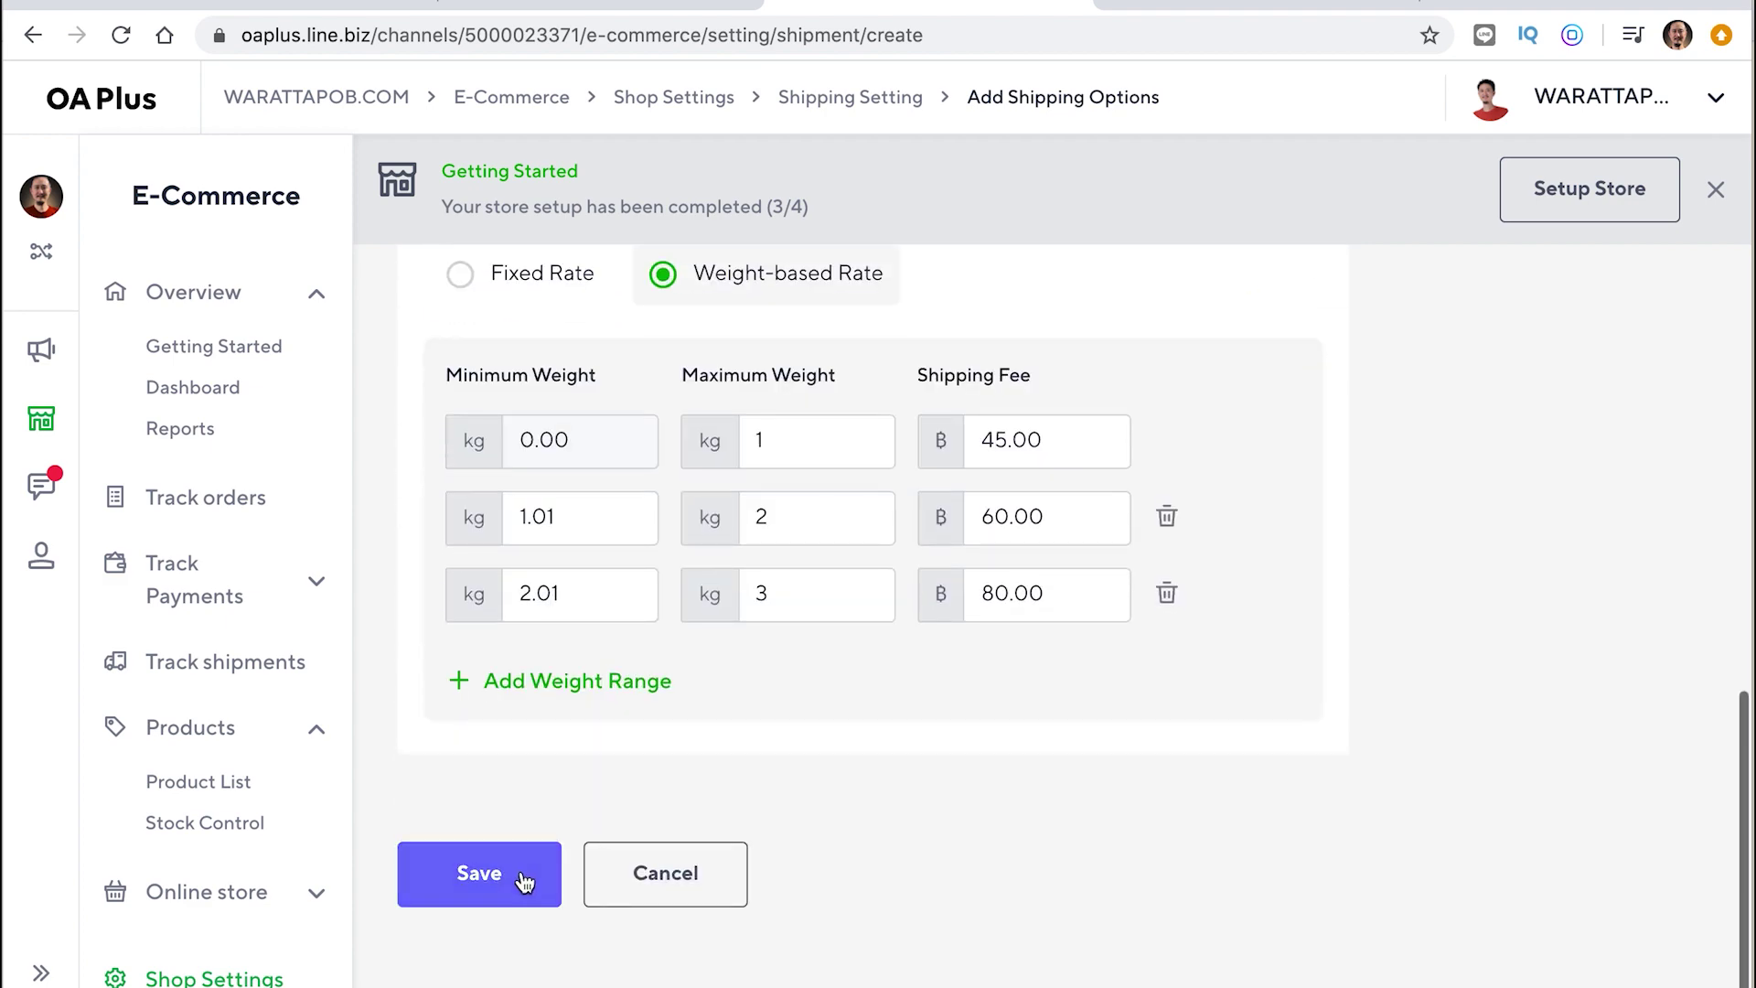
Save the Kerry shipping option and go to Overview > Getting Started
click(523, 878)
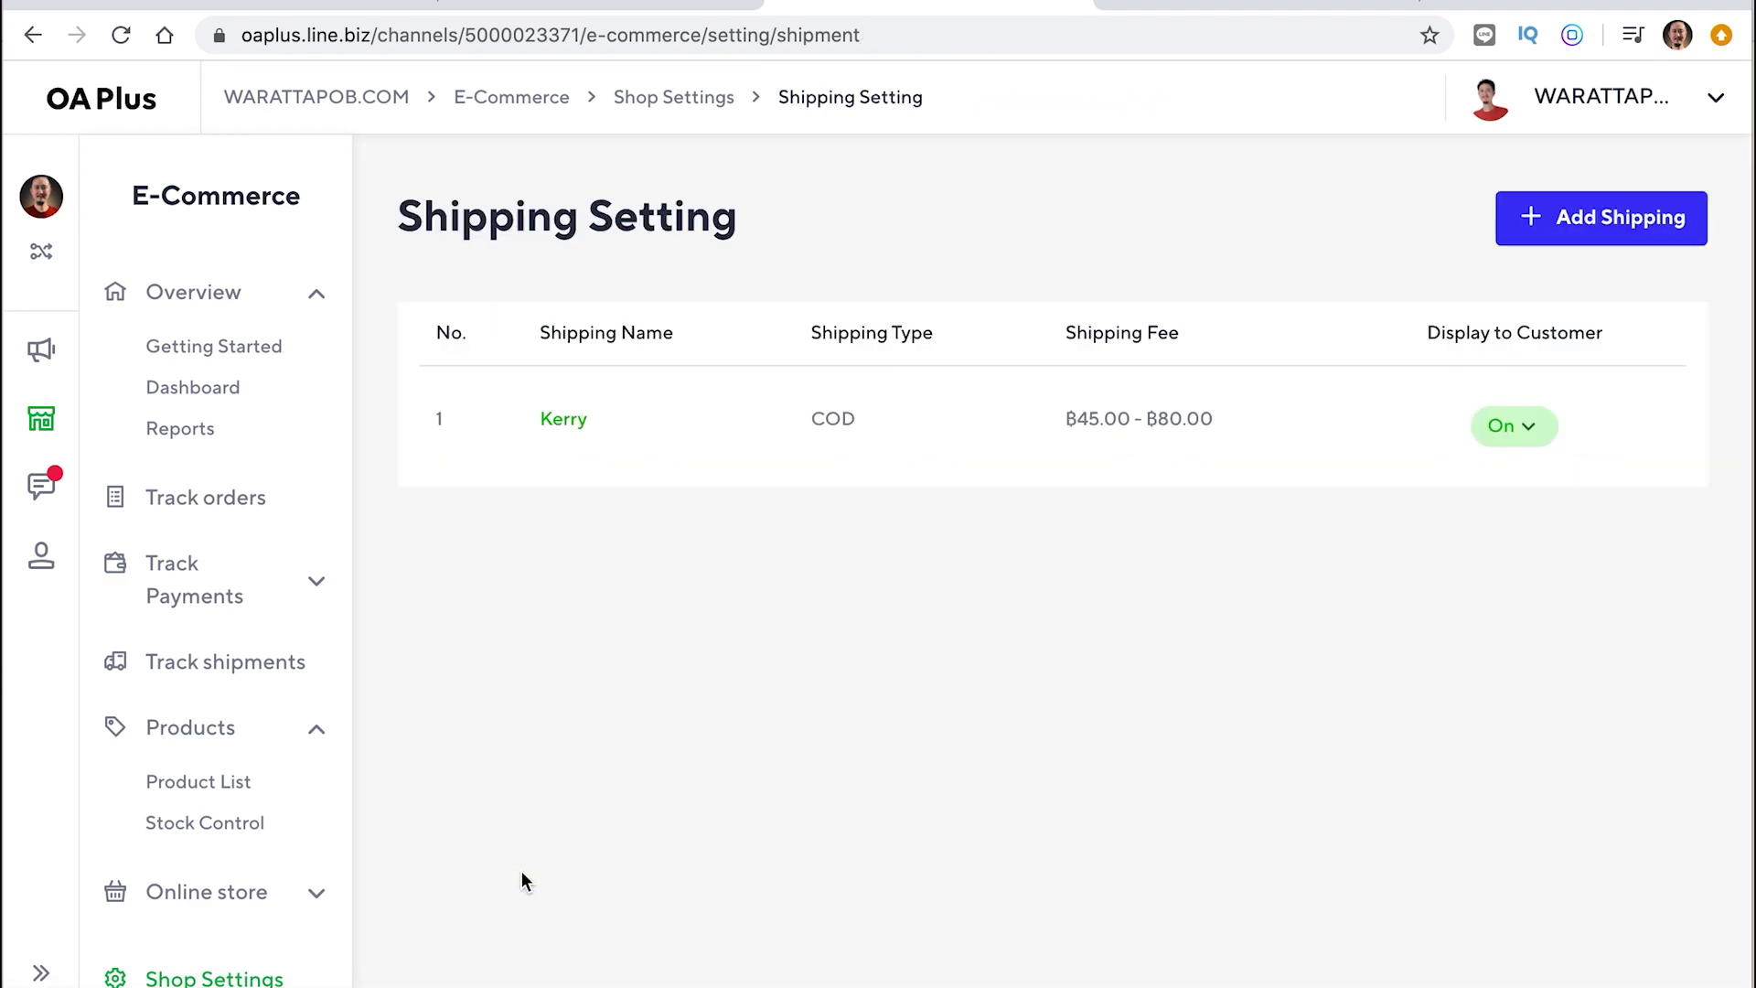
click(218, 308)
click(217, 302)
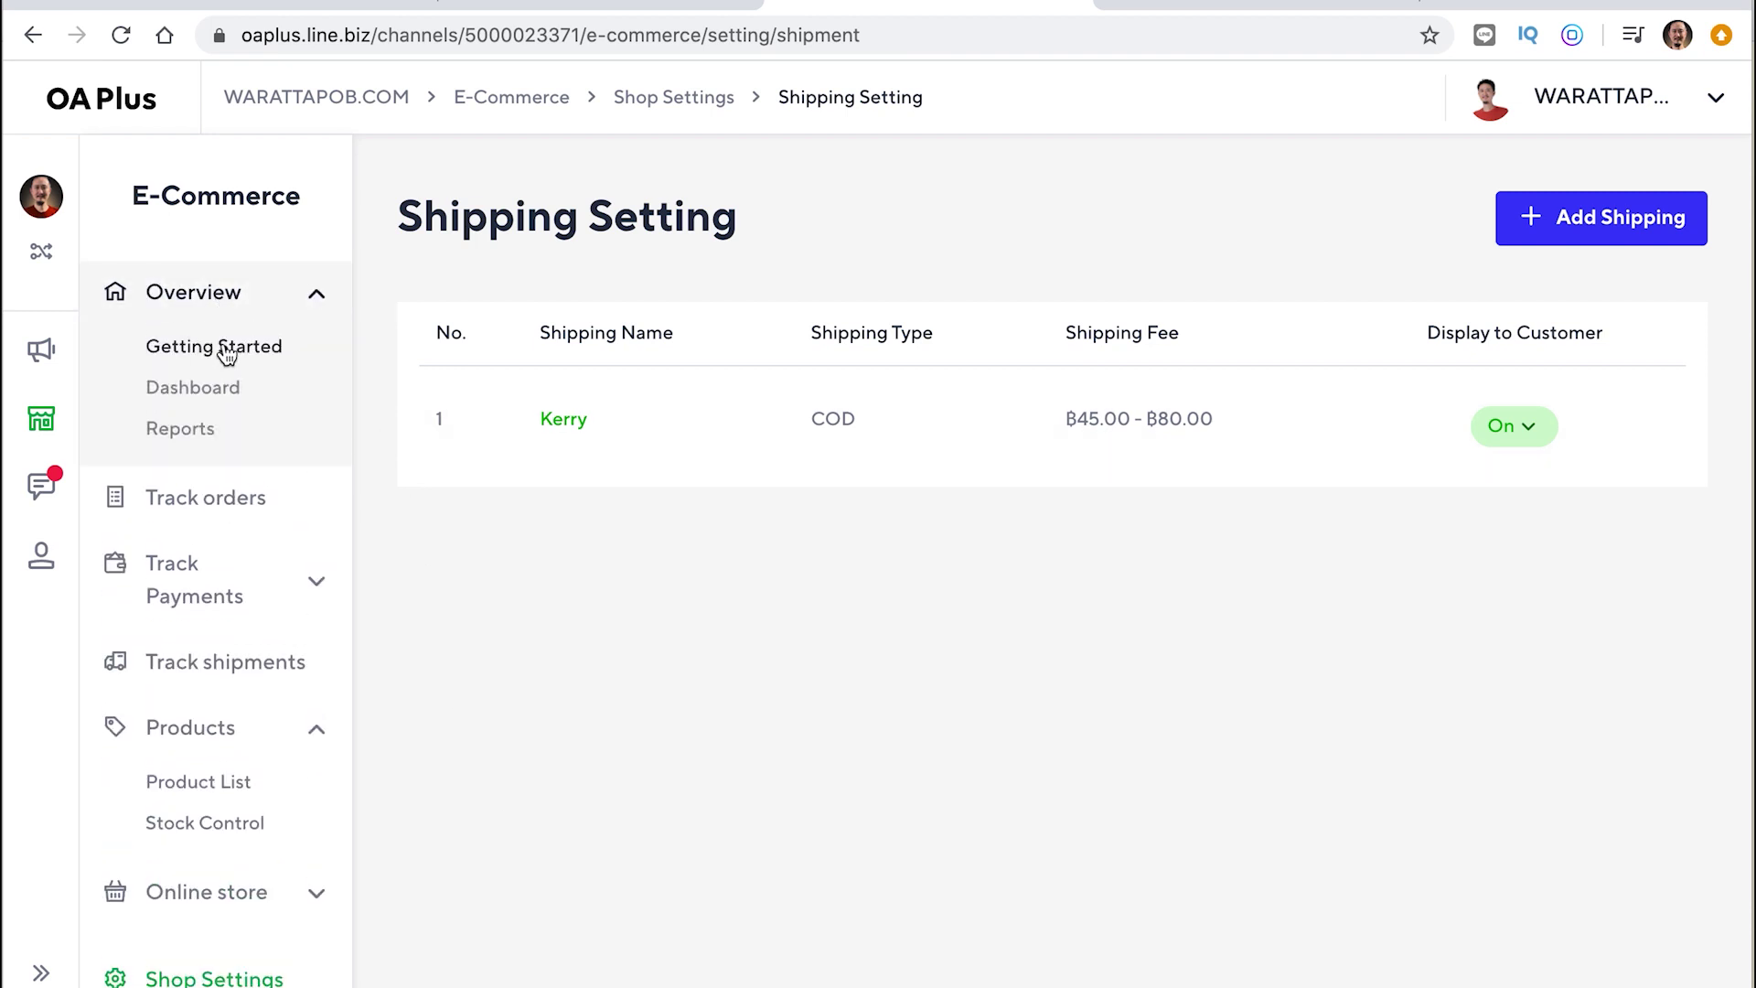
click(228, 349)
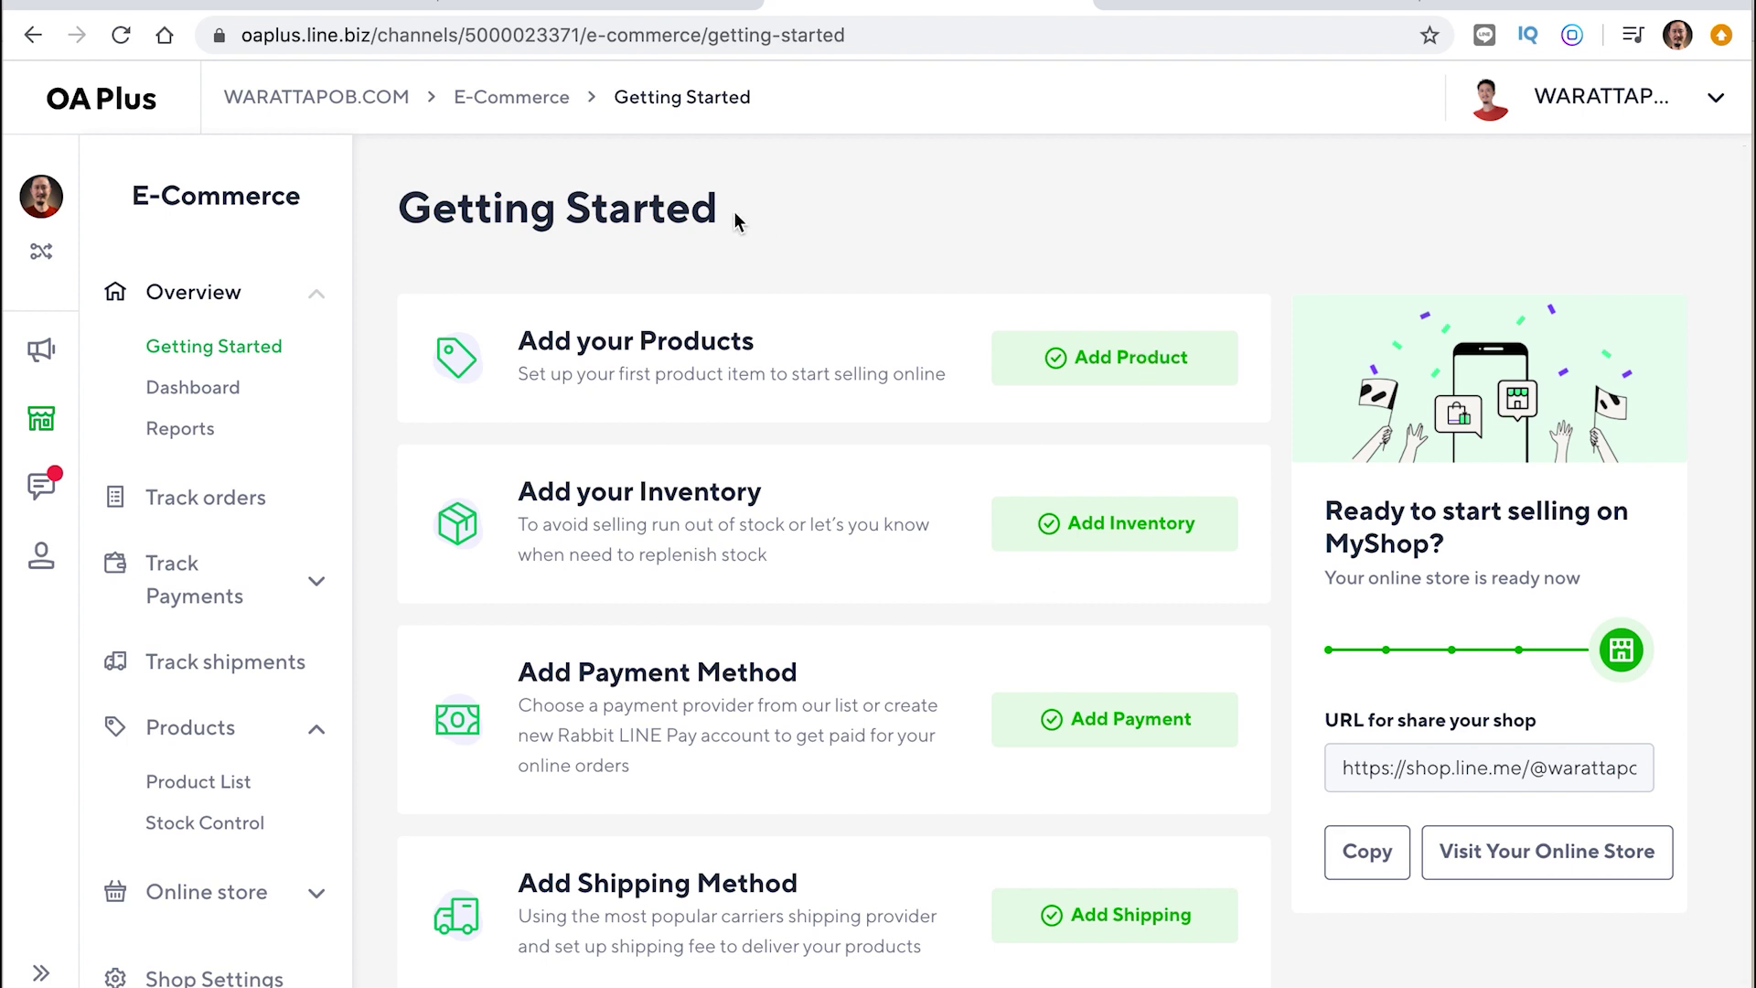
Select the shop's link in 'URL for share your shop'
drag(729, 217, 393, 211)
click(445, 211)
triple_click(444, 211)
click(445, 211)
click(1418, 780)
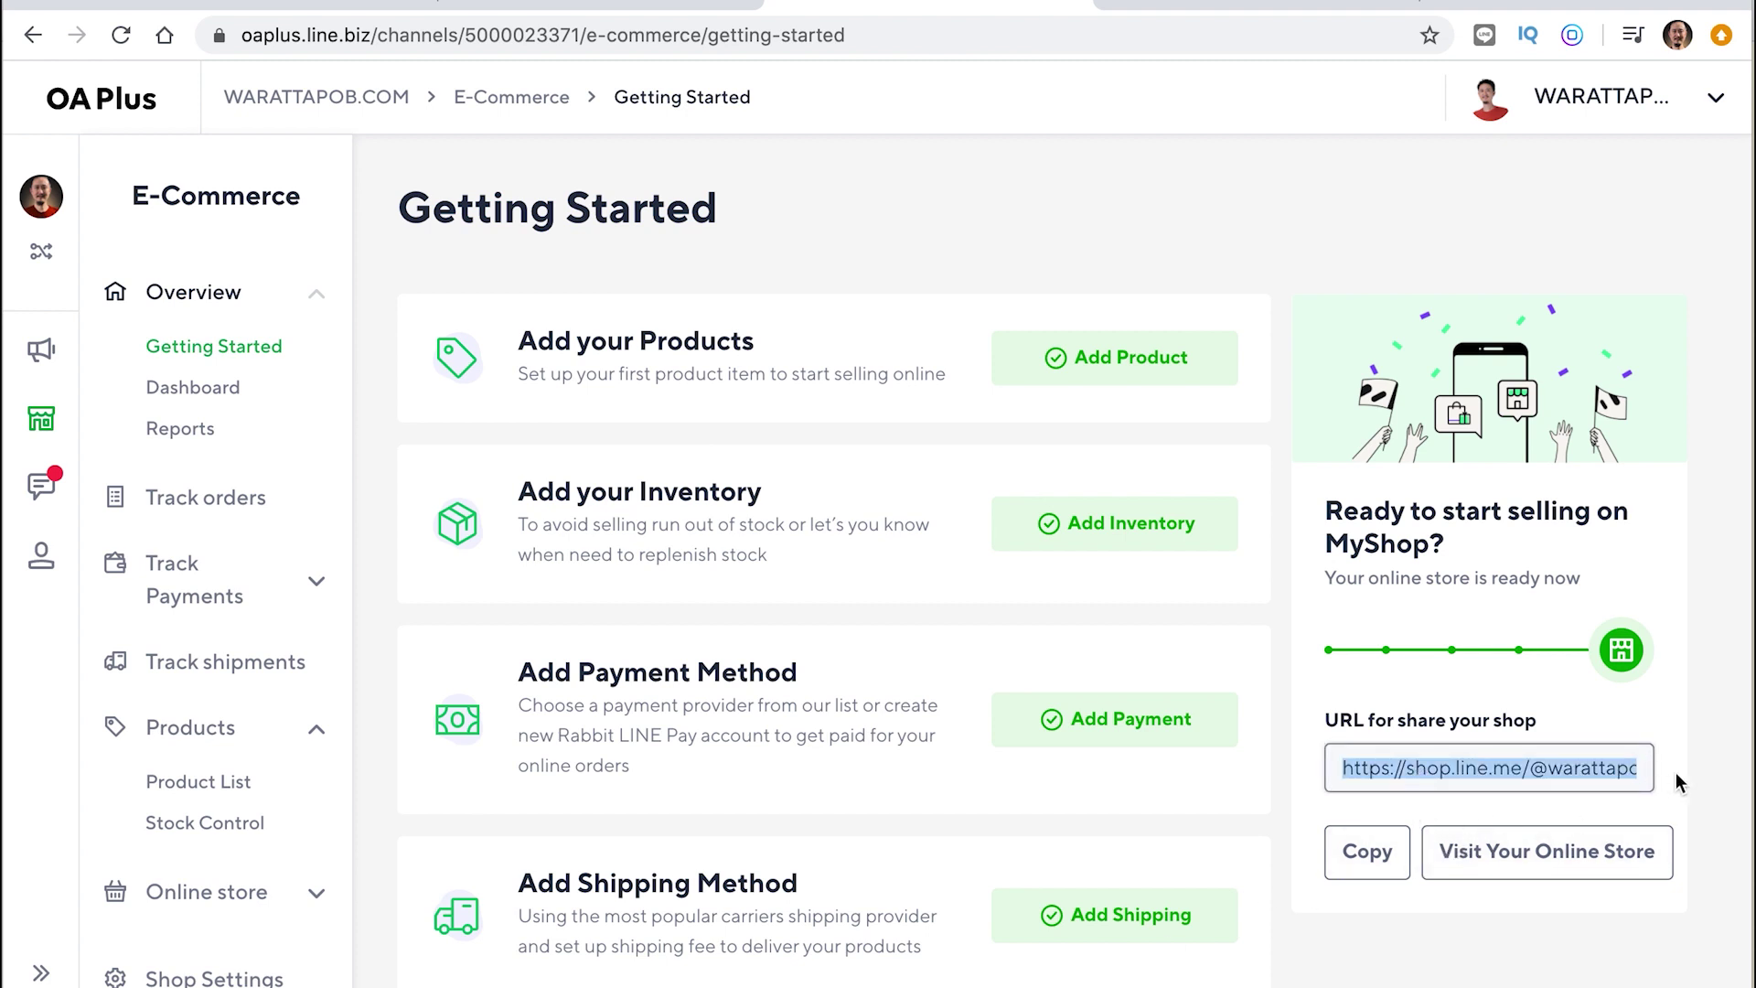
click(1599, 768)
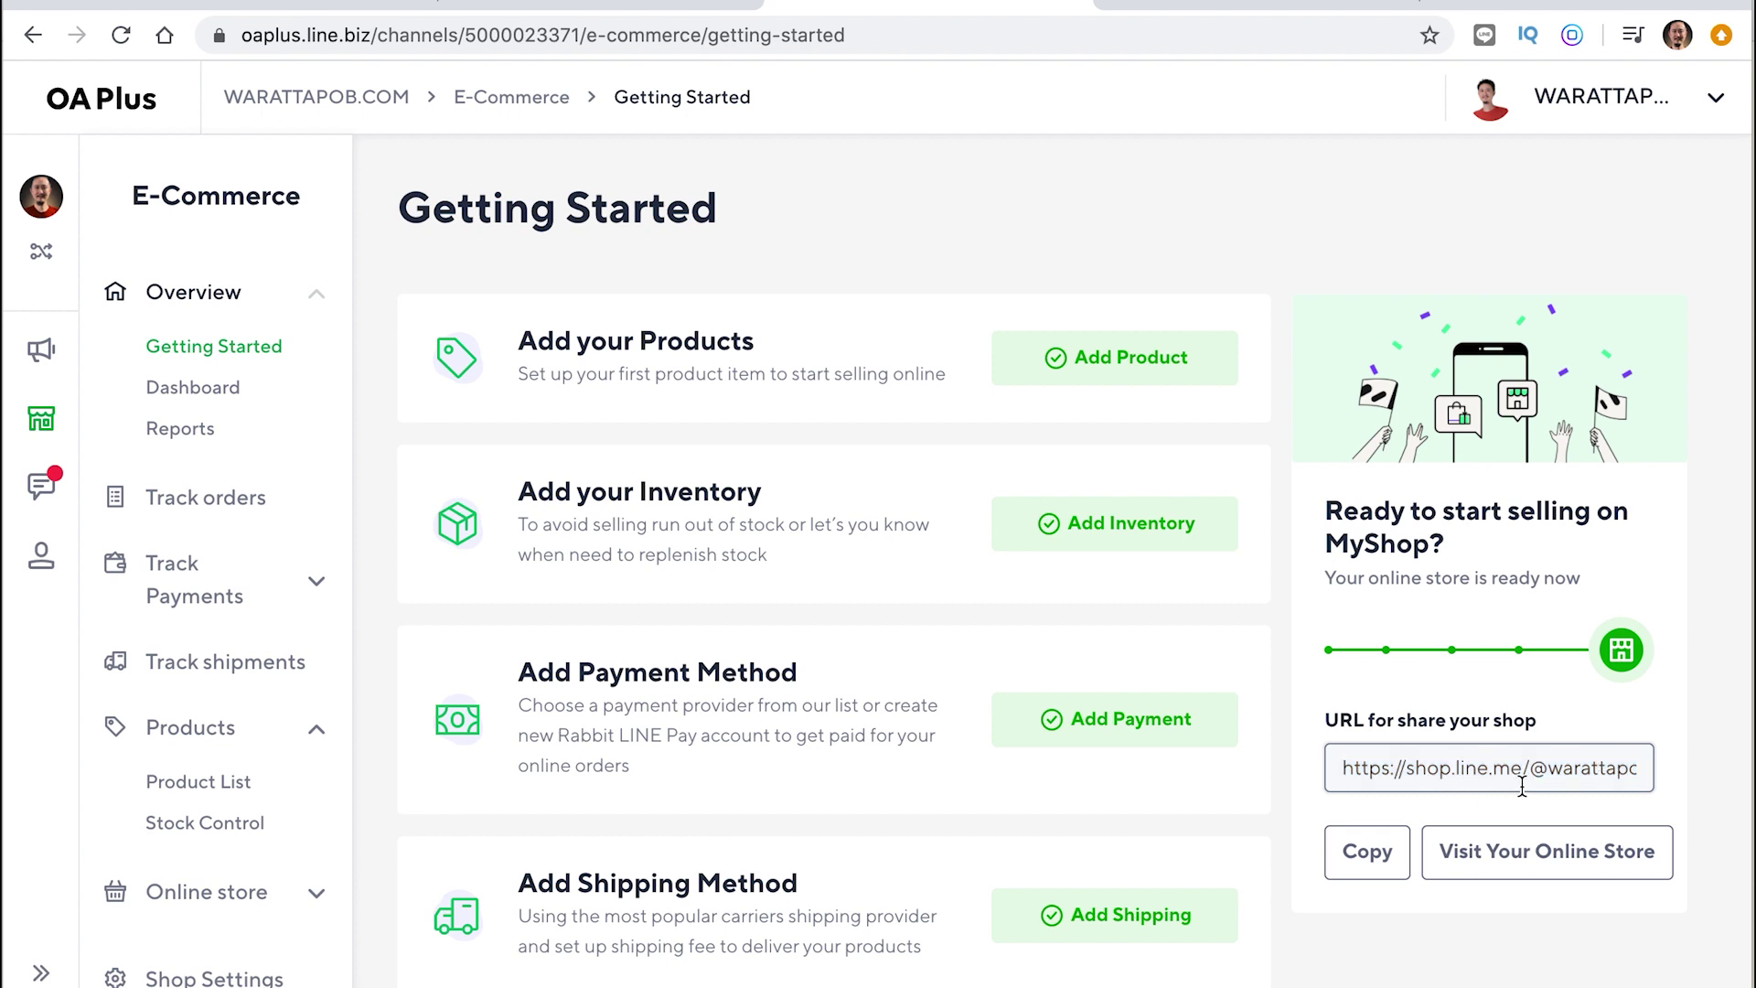
double_click(1602, 768)
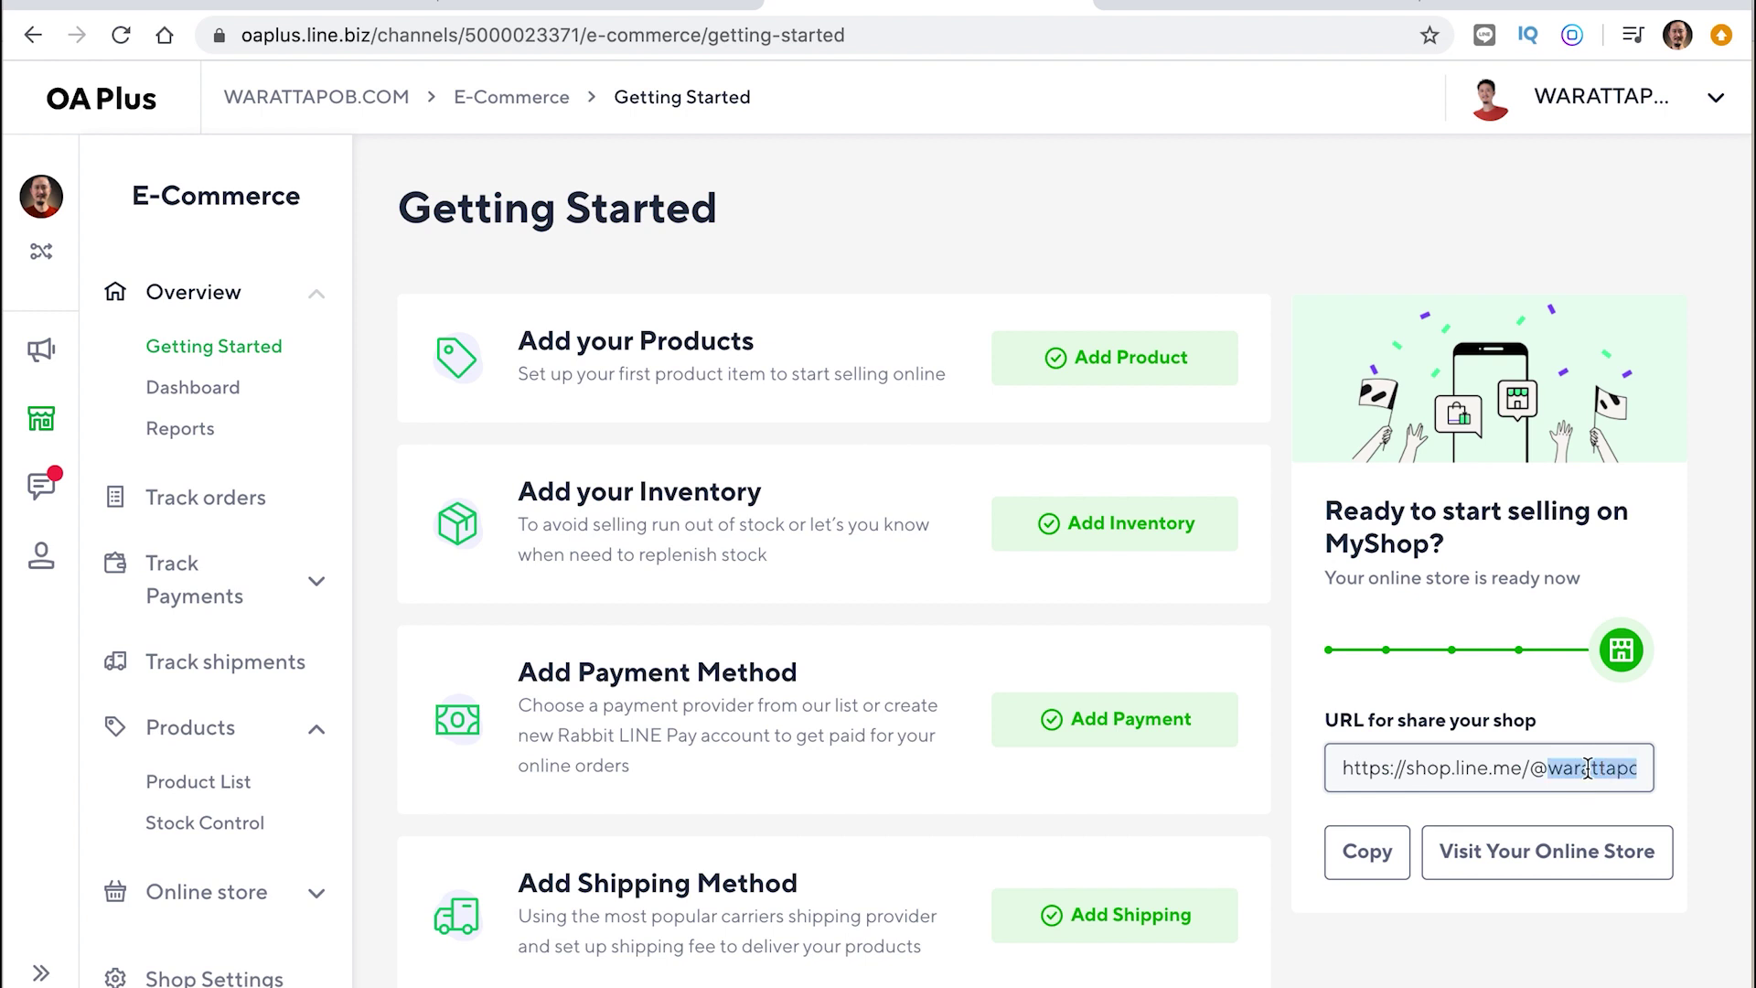
click(1597, 769)
drag(1536, 772, 1679, 783)
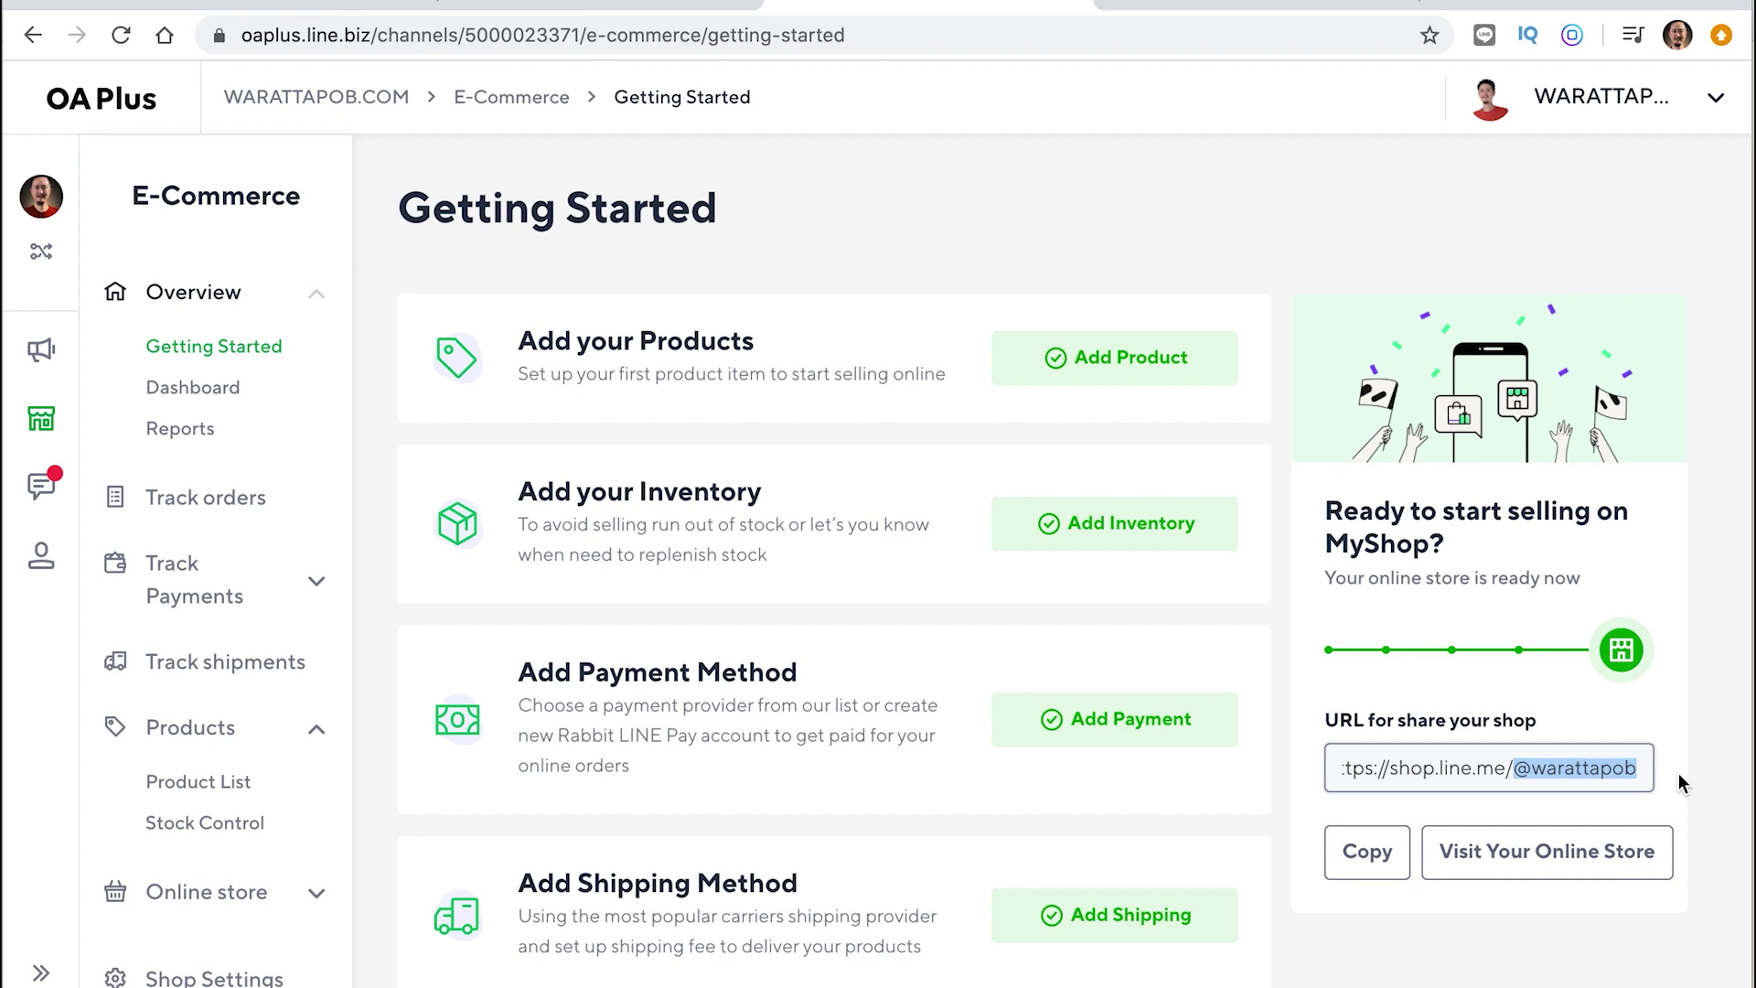
click(324, 13)
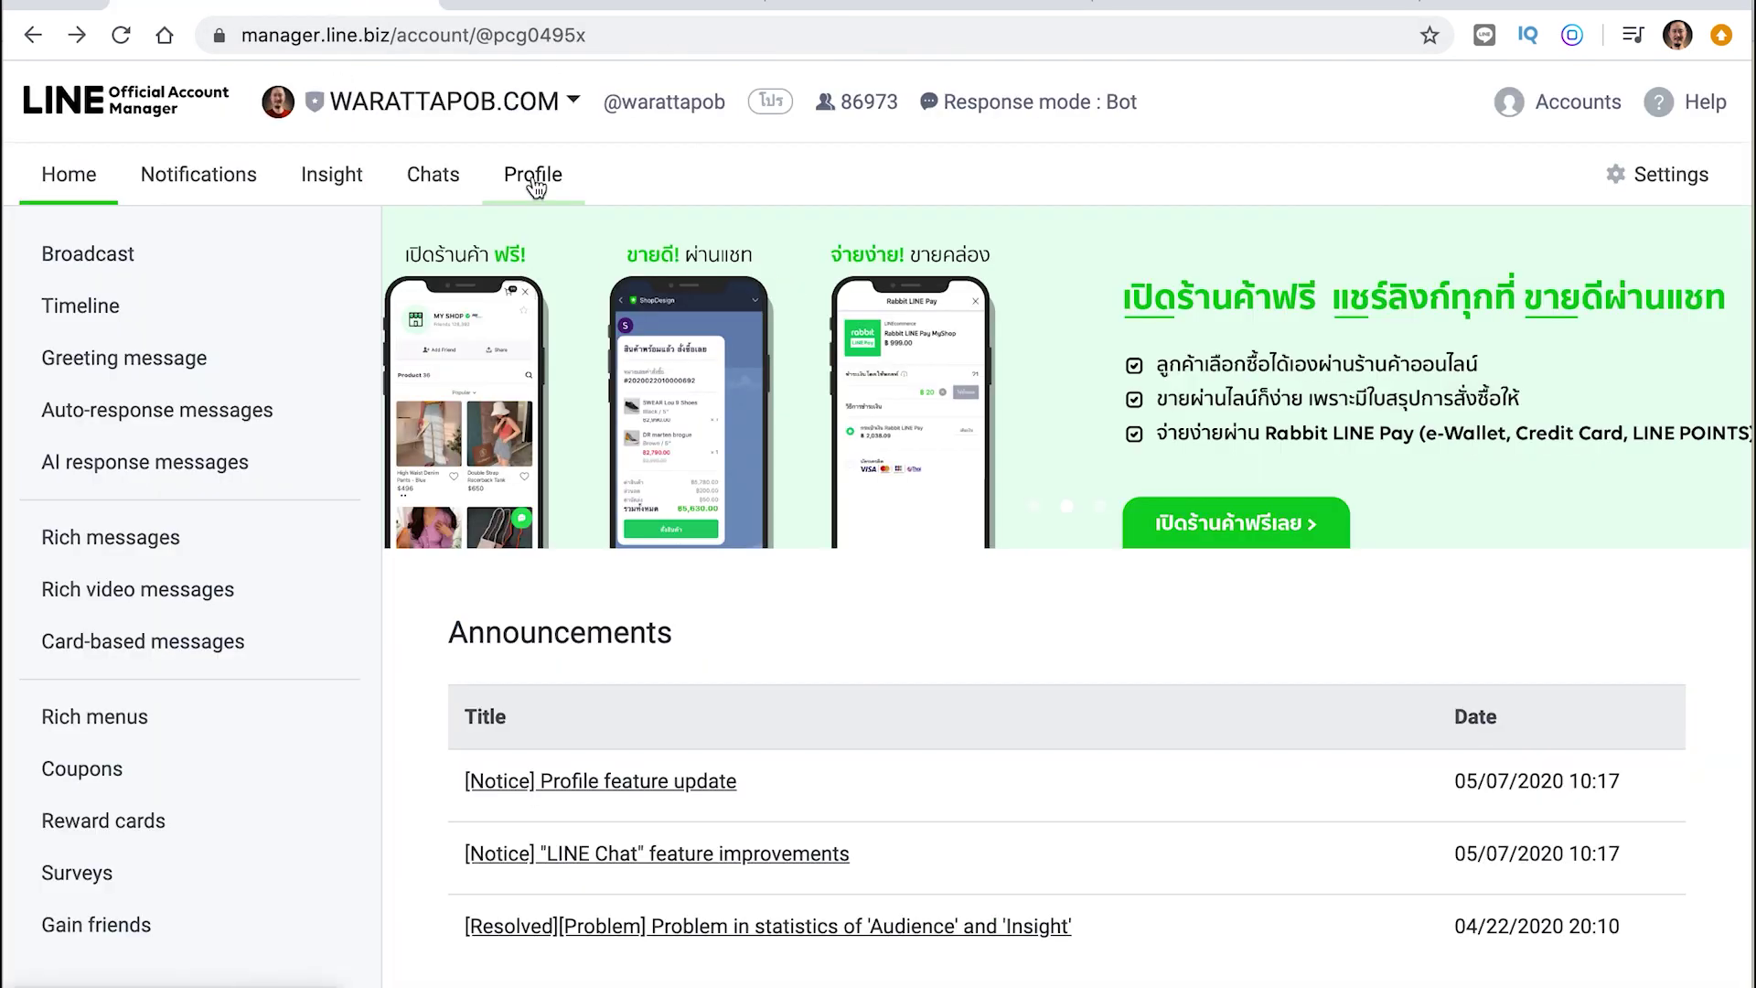
click(1641, 181)
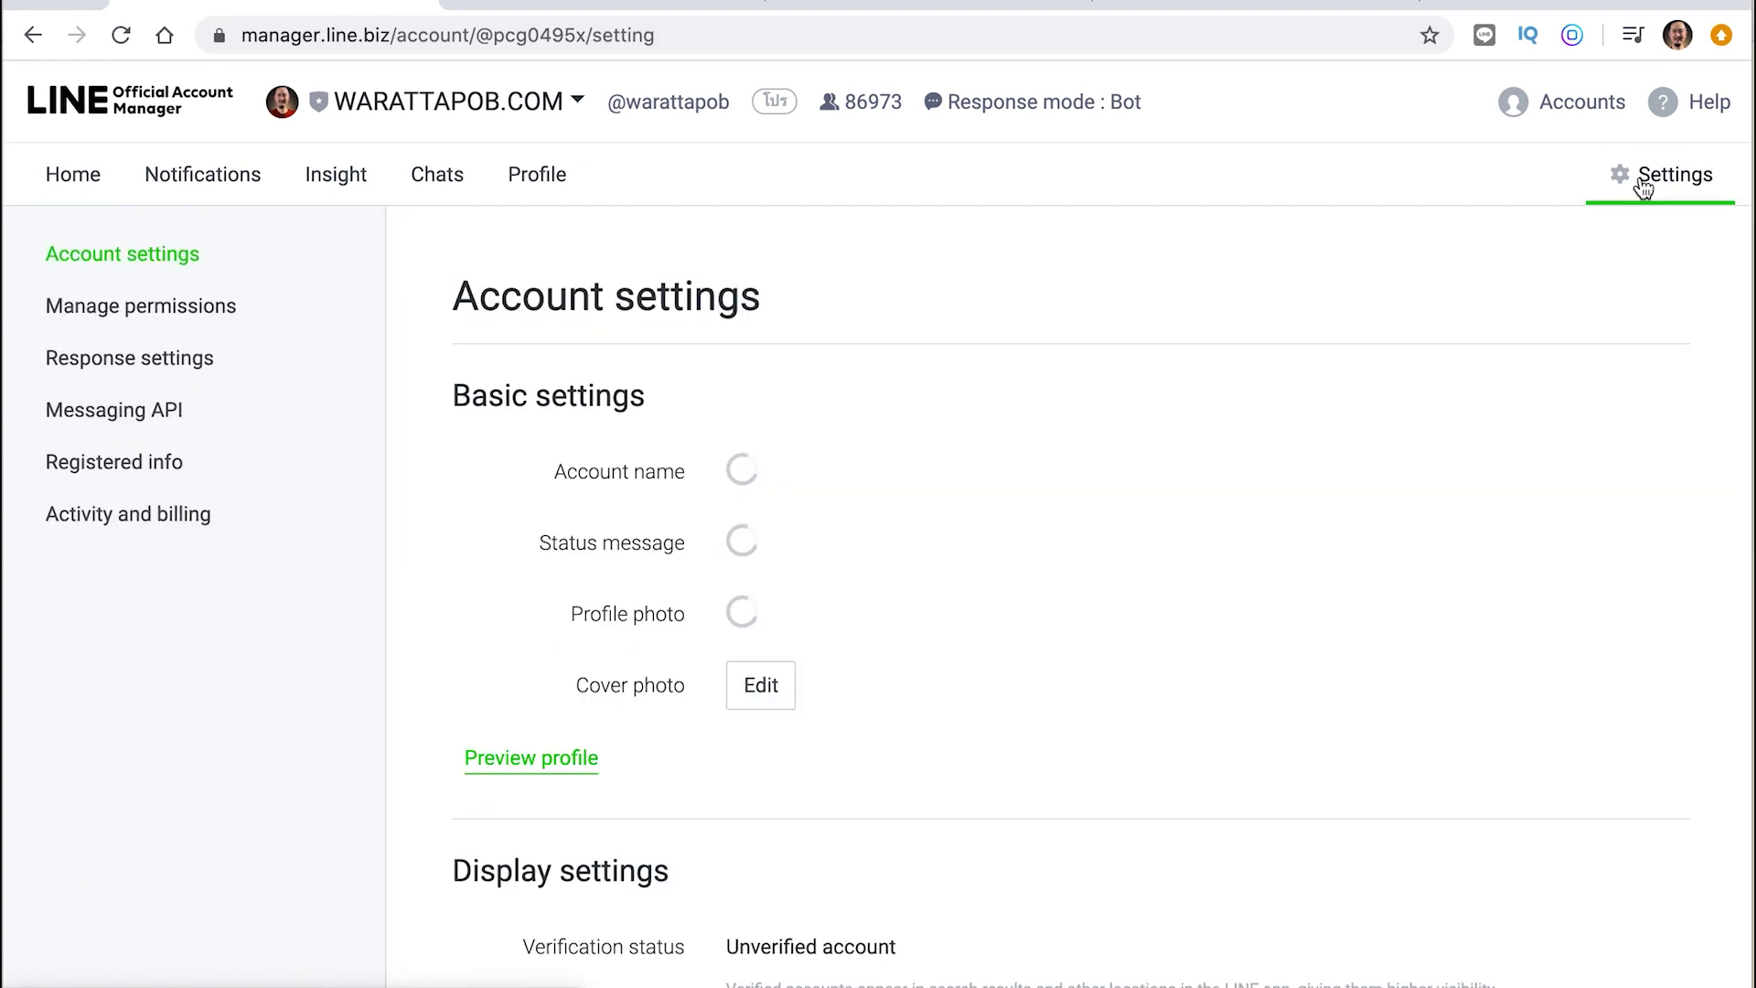
scroll(876, 688, down, 5)
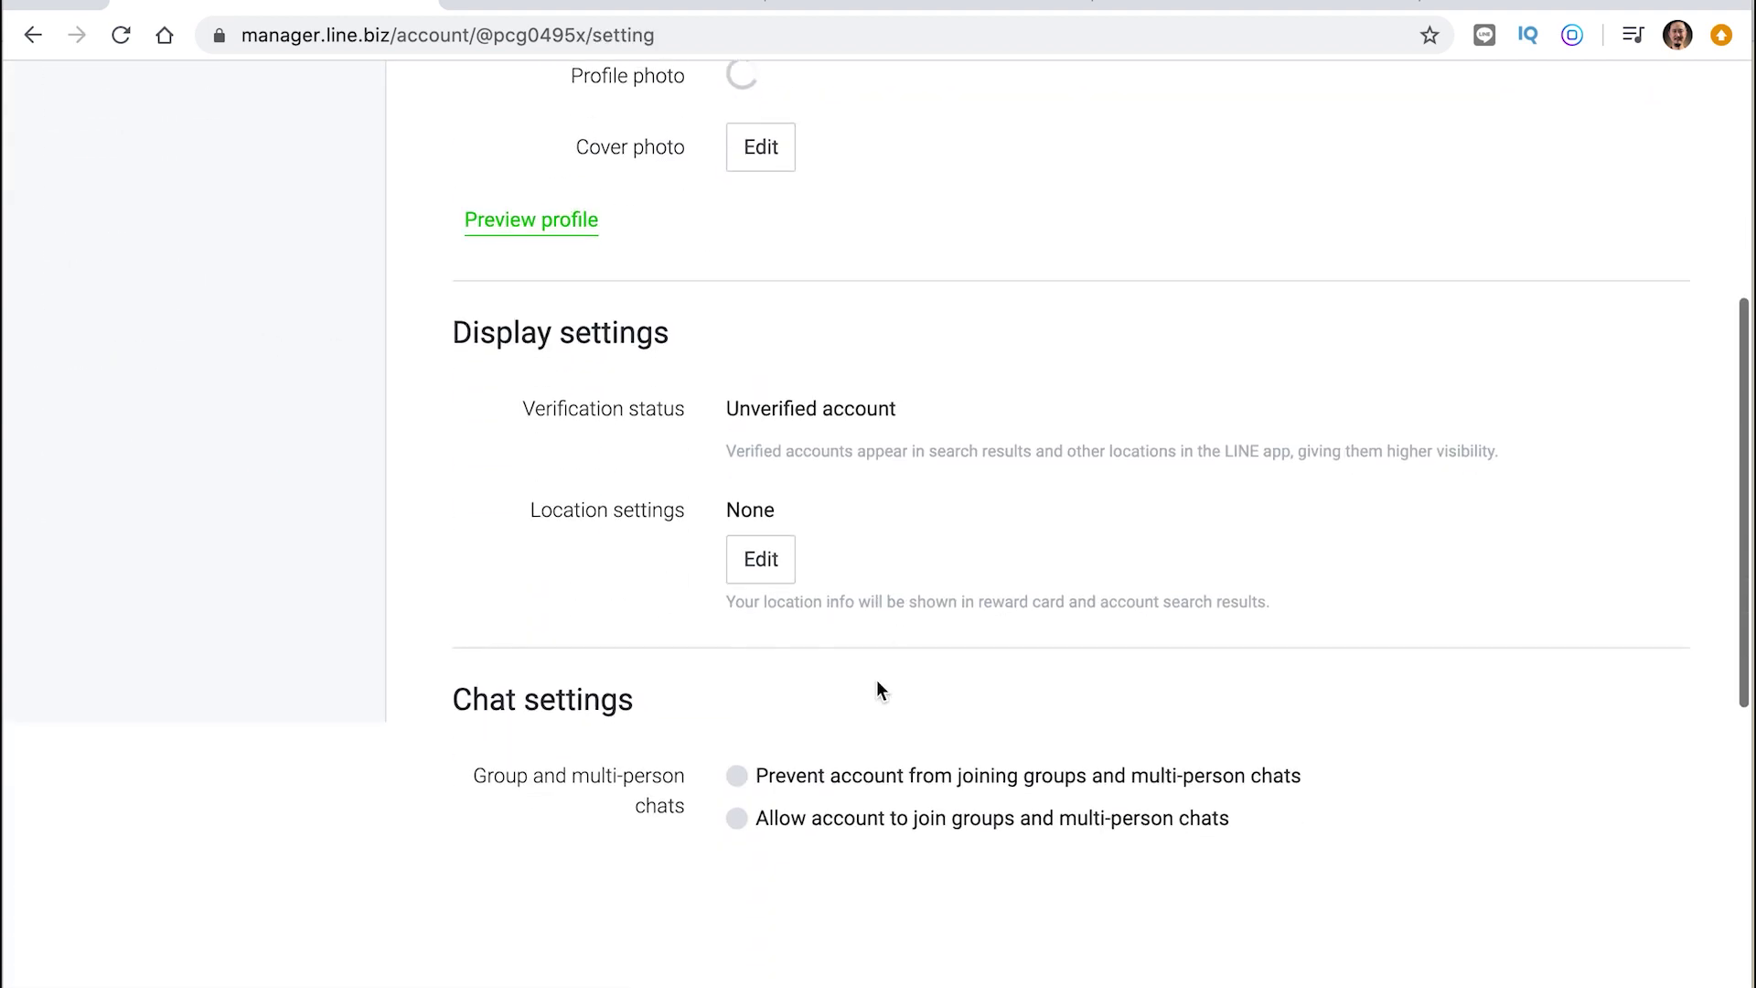
scroll(876, 688, down, 6)
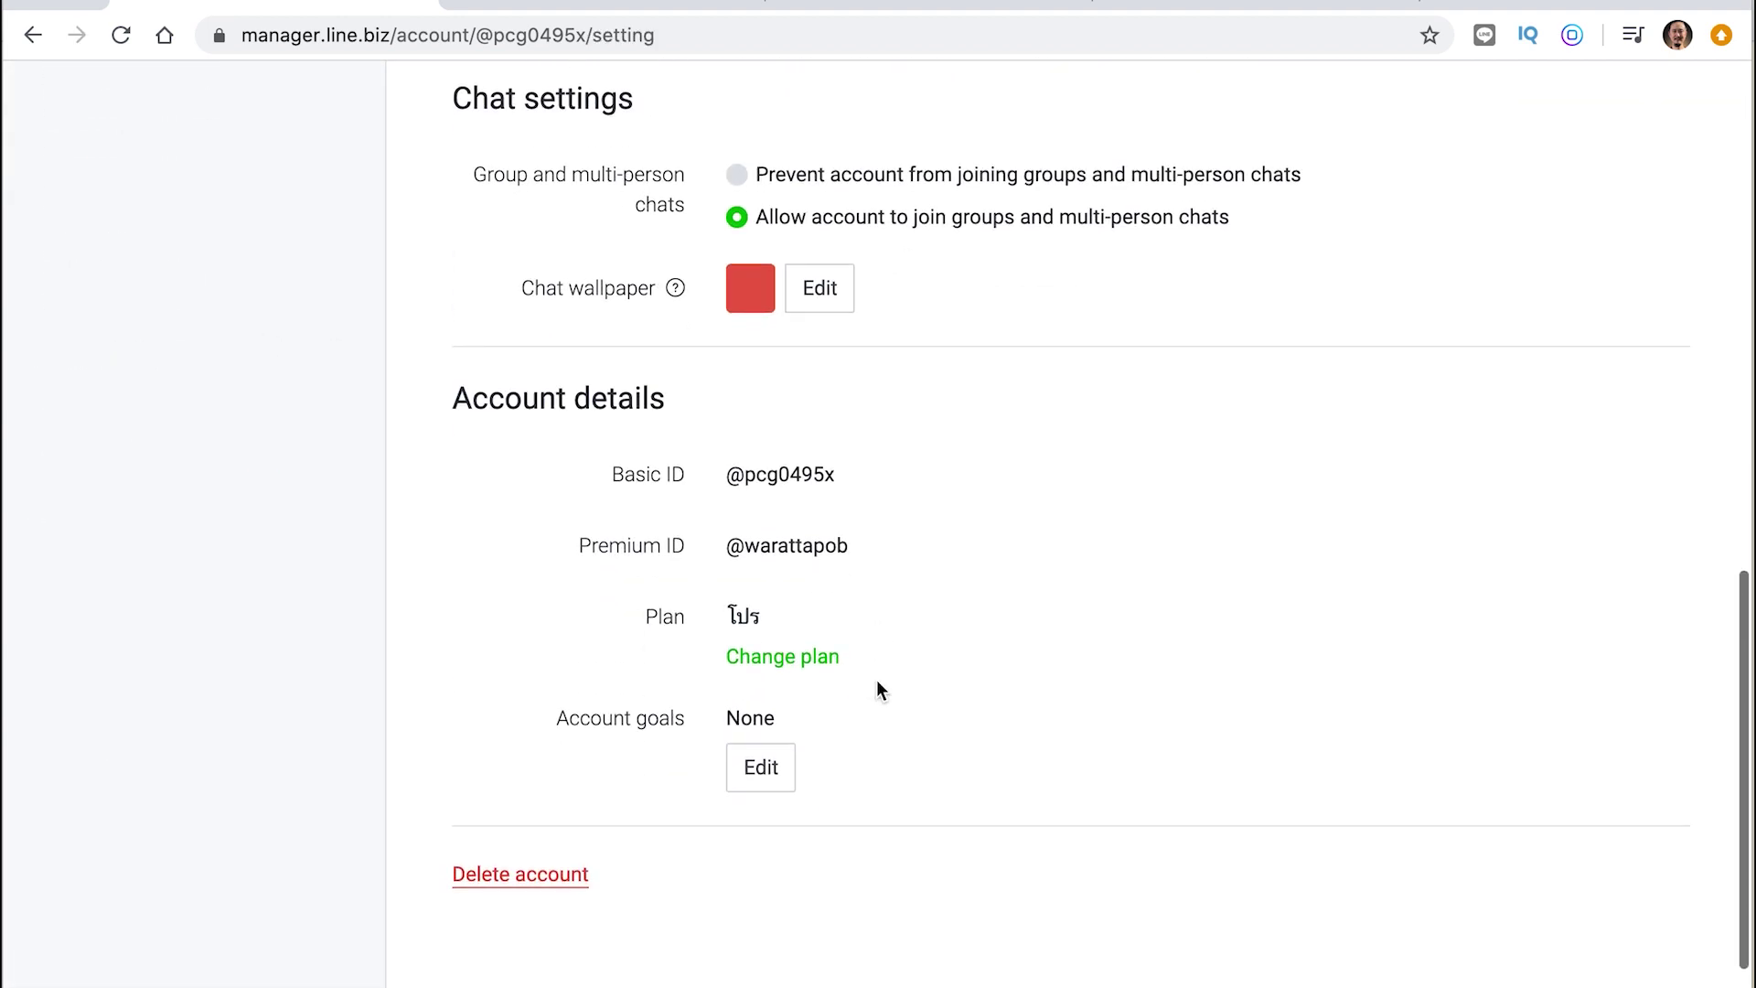
scroll(876, 688, up, 1)
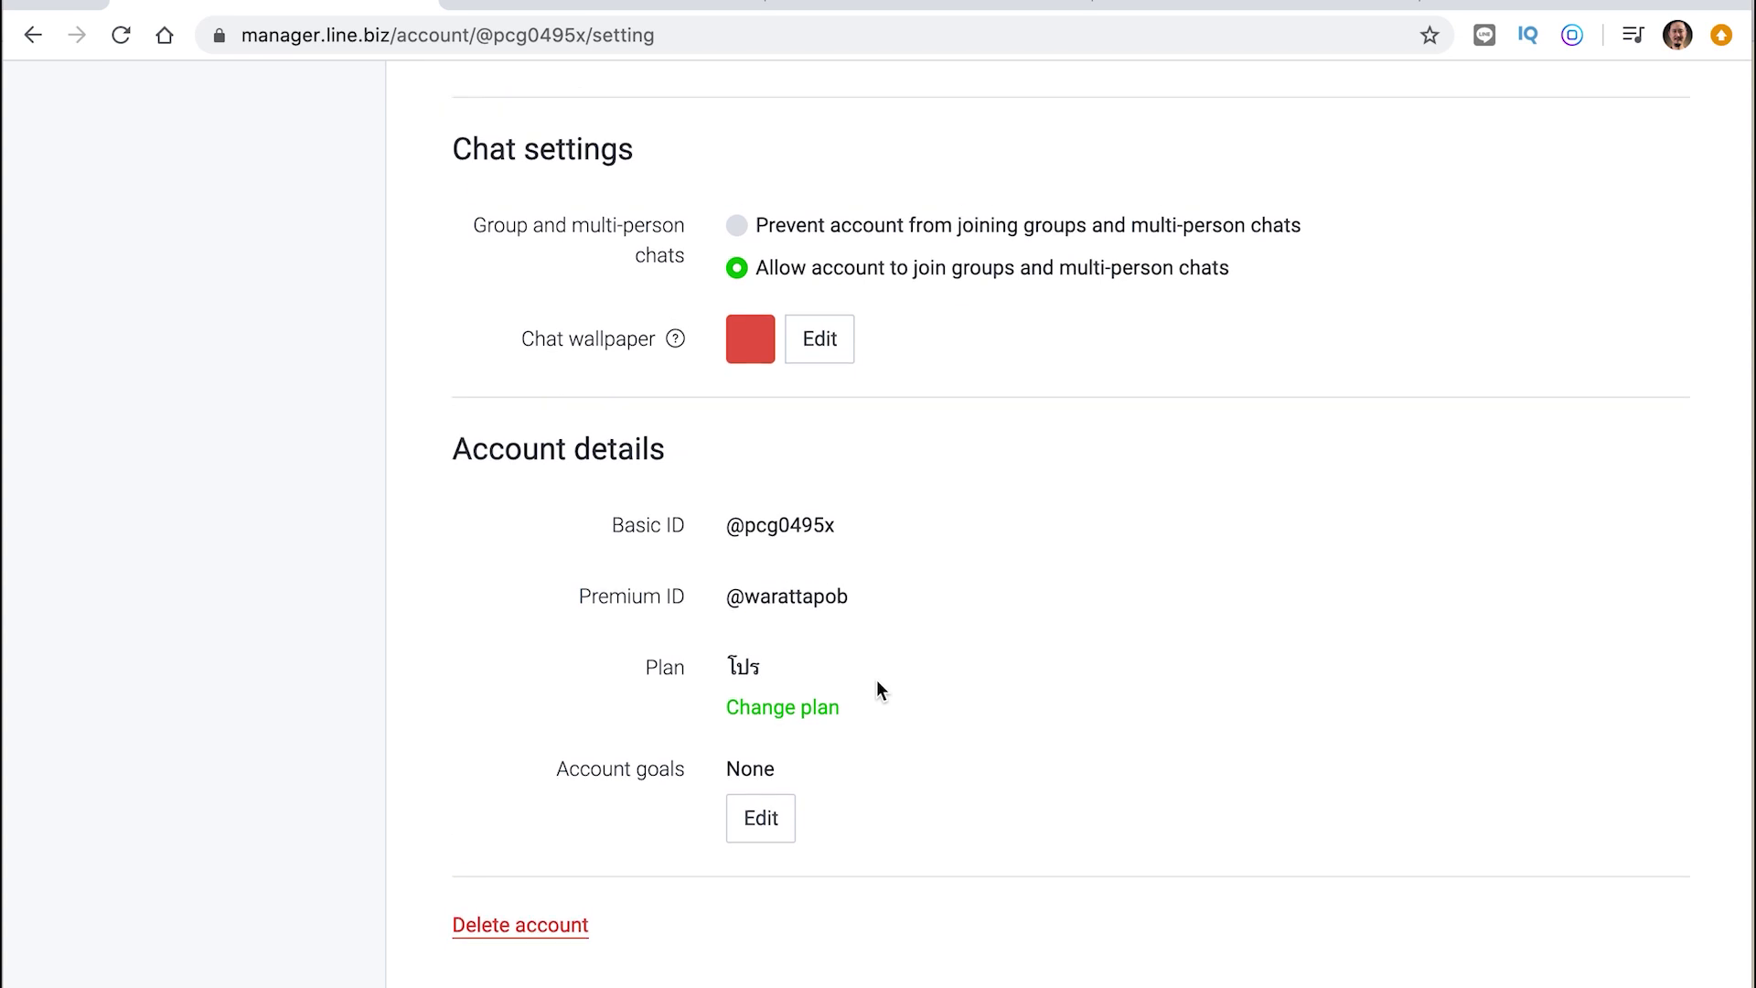
scroll(876, 682, up, 2)
scroll(782, 812, up, 1)
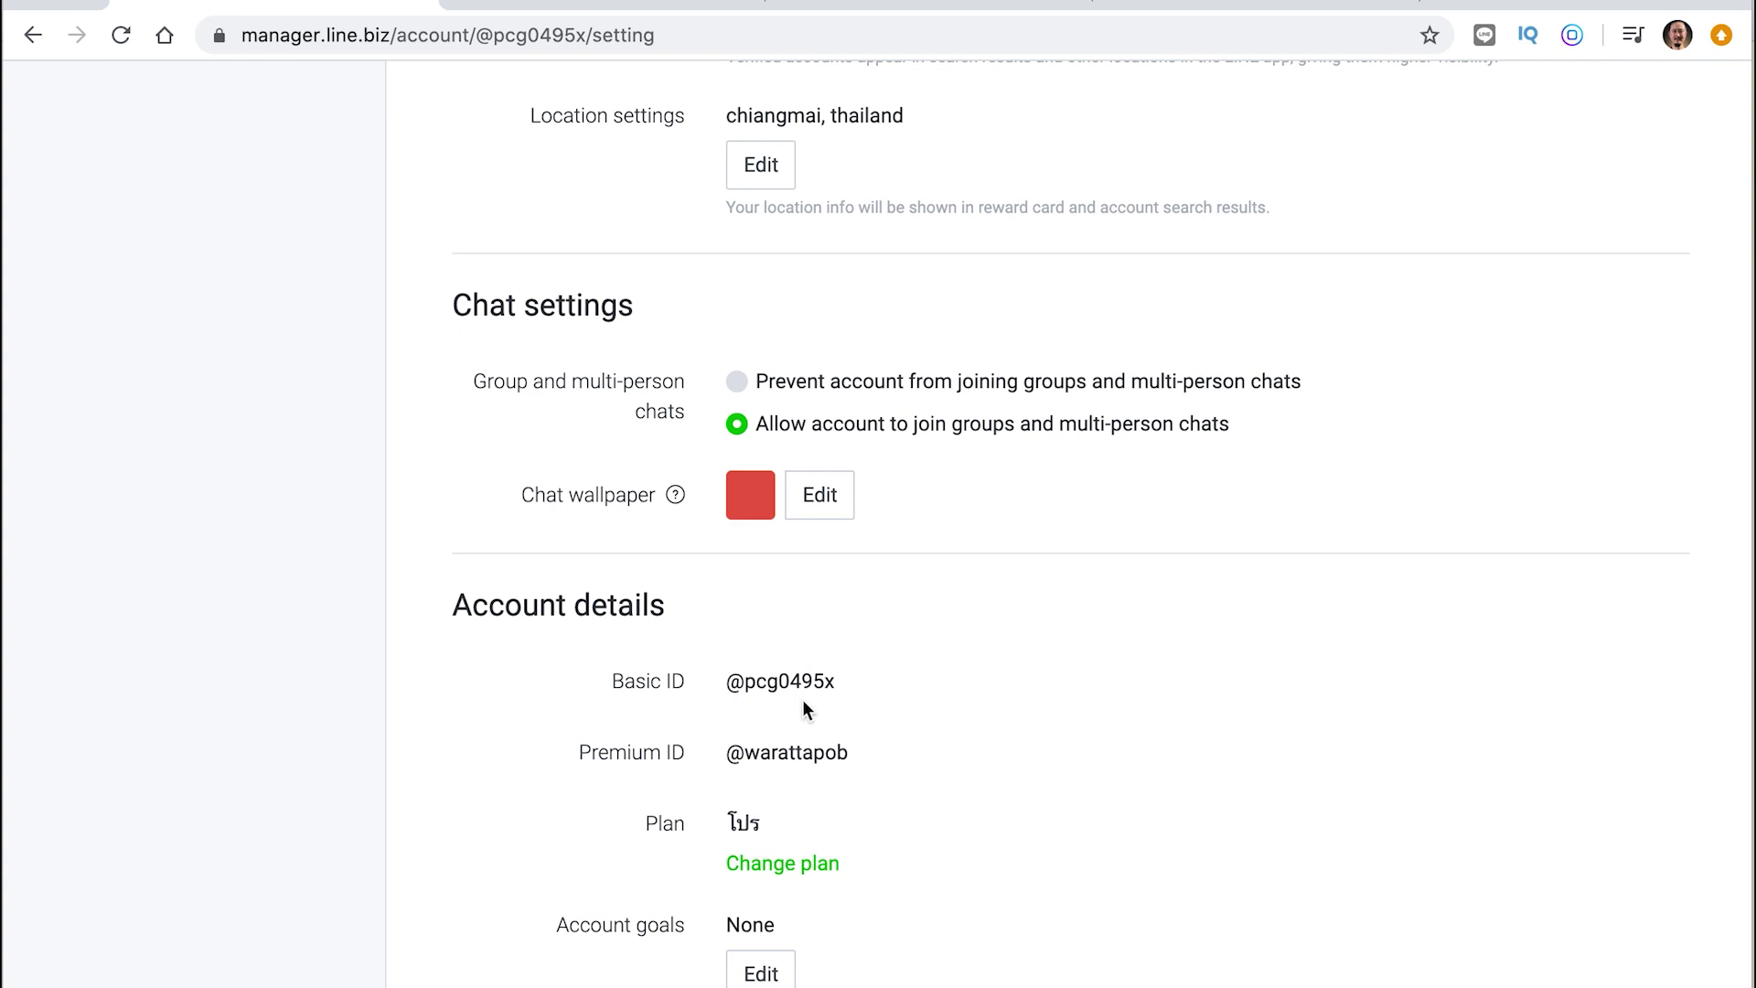
drag(725, 682, 832, 681)
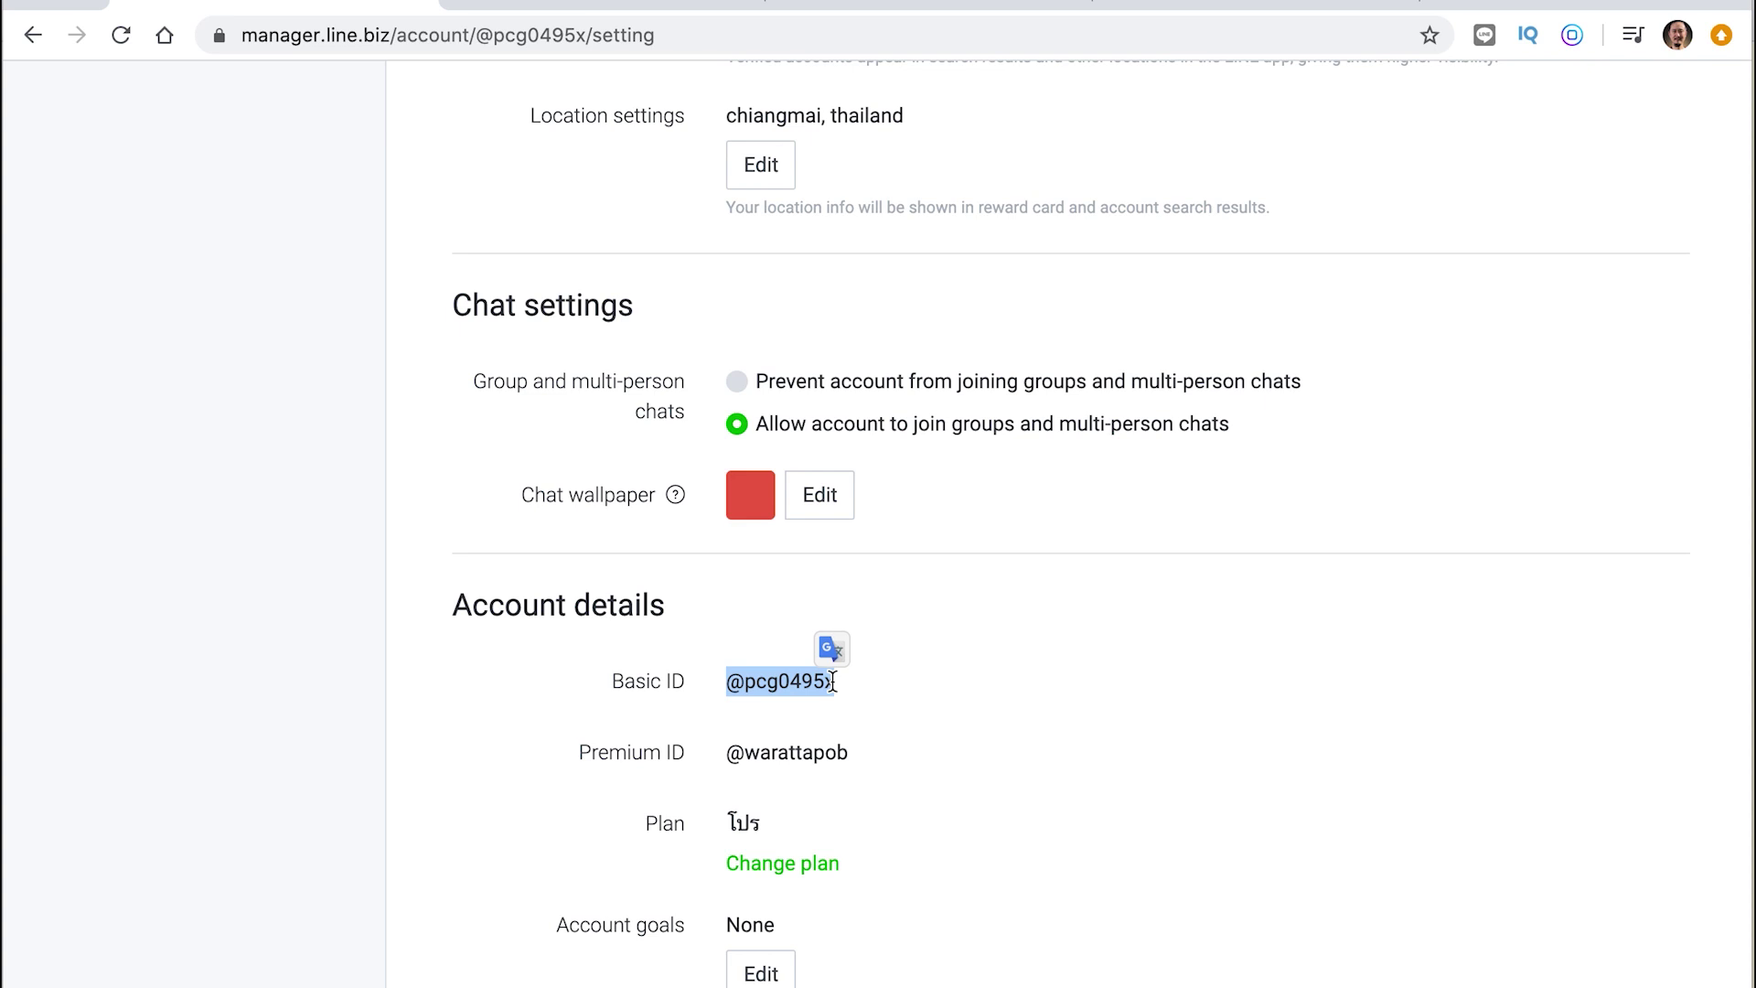
click(919, 716)
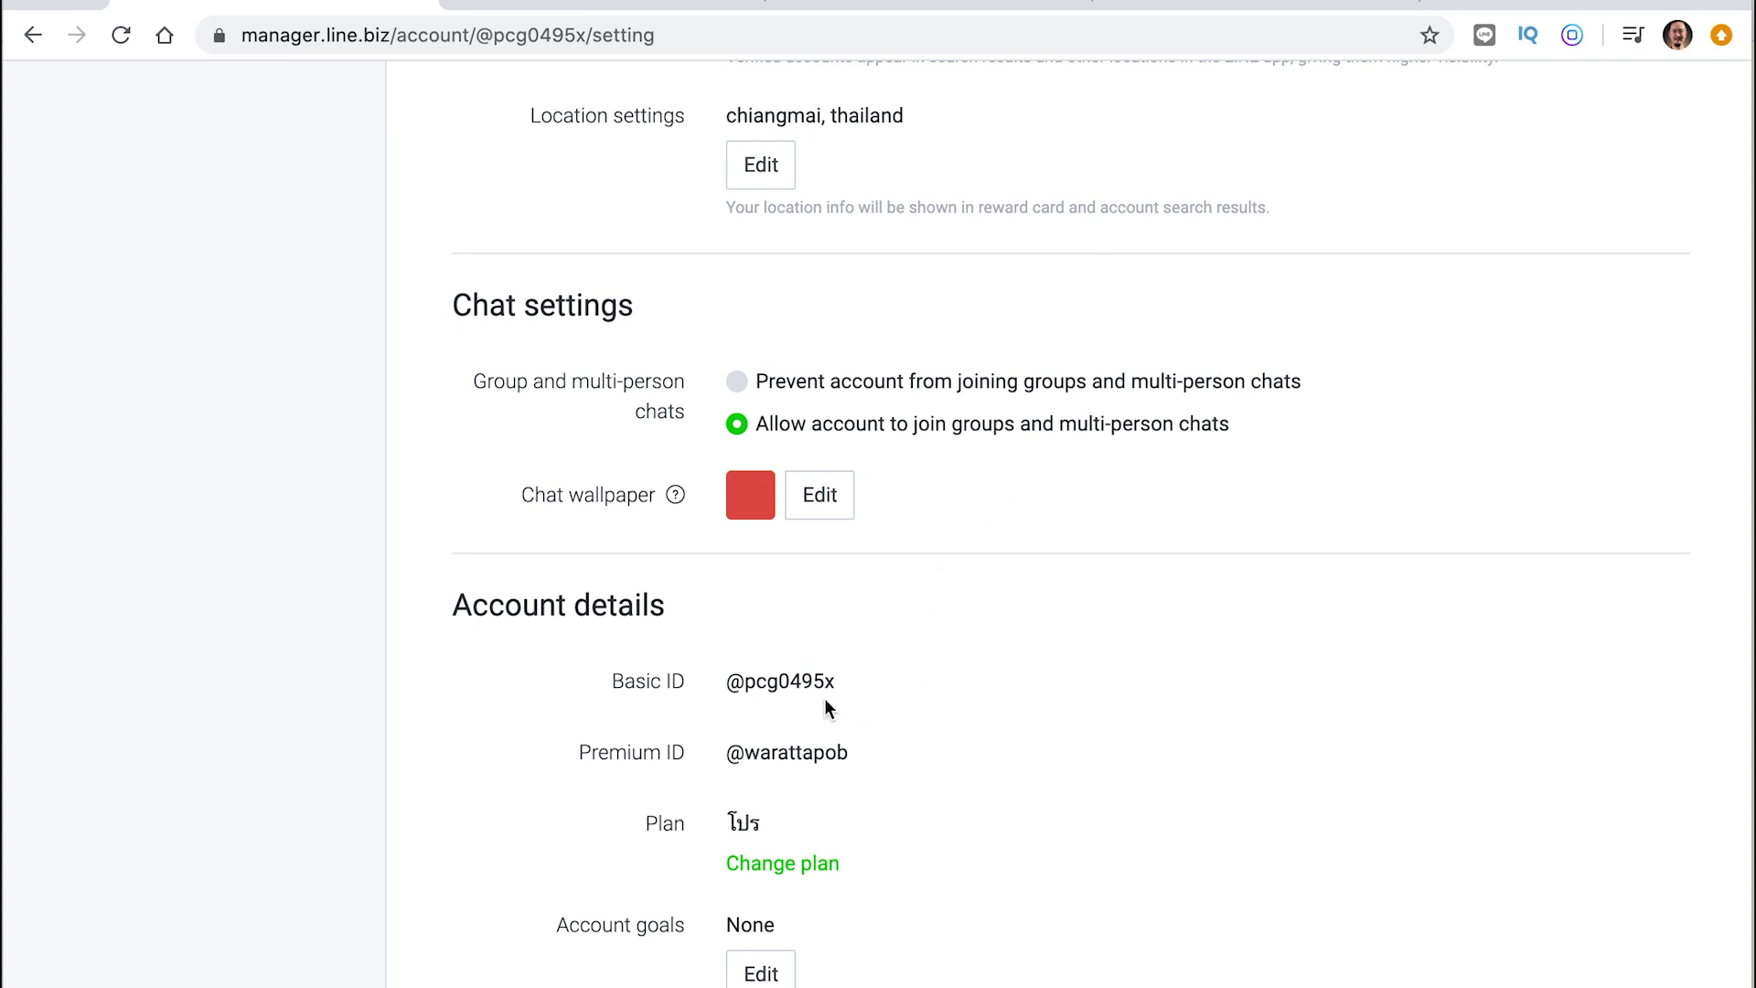
drag(729, 677, 855, 678)
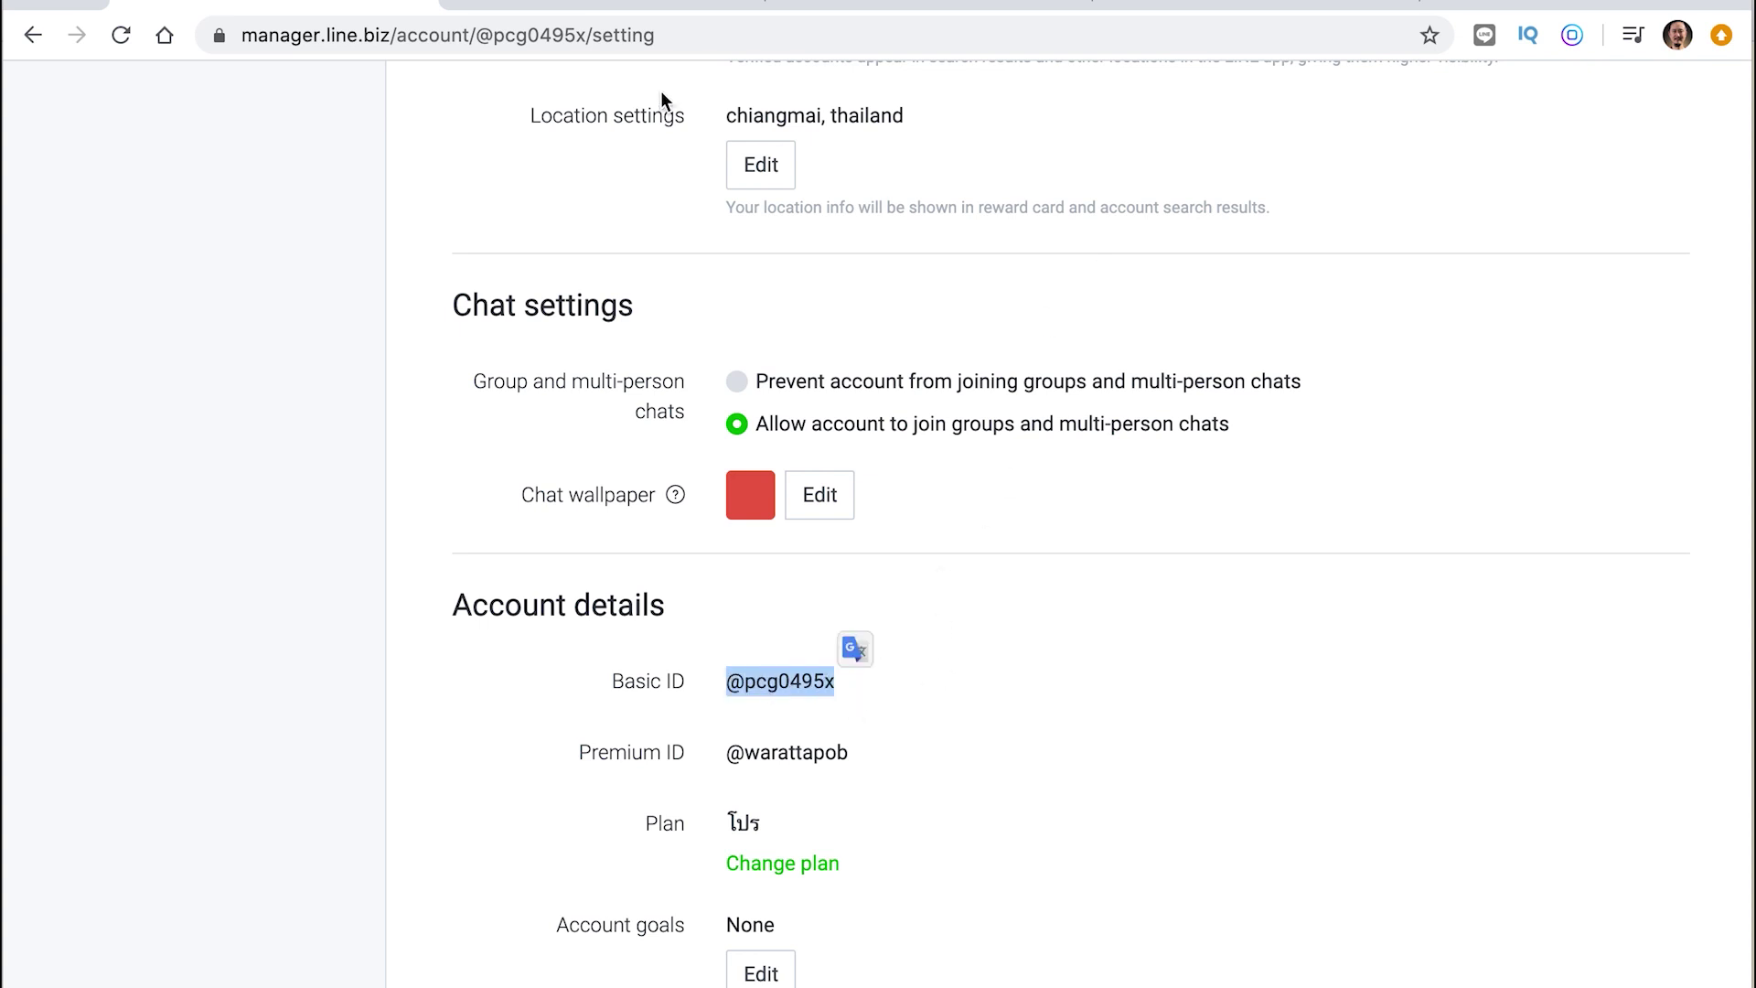
click(656, 17)
click(884, 6)
drag(1536, 769, 1715, 776)
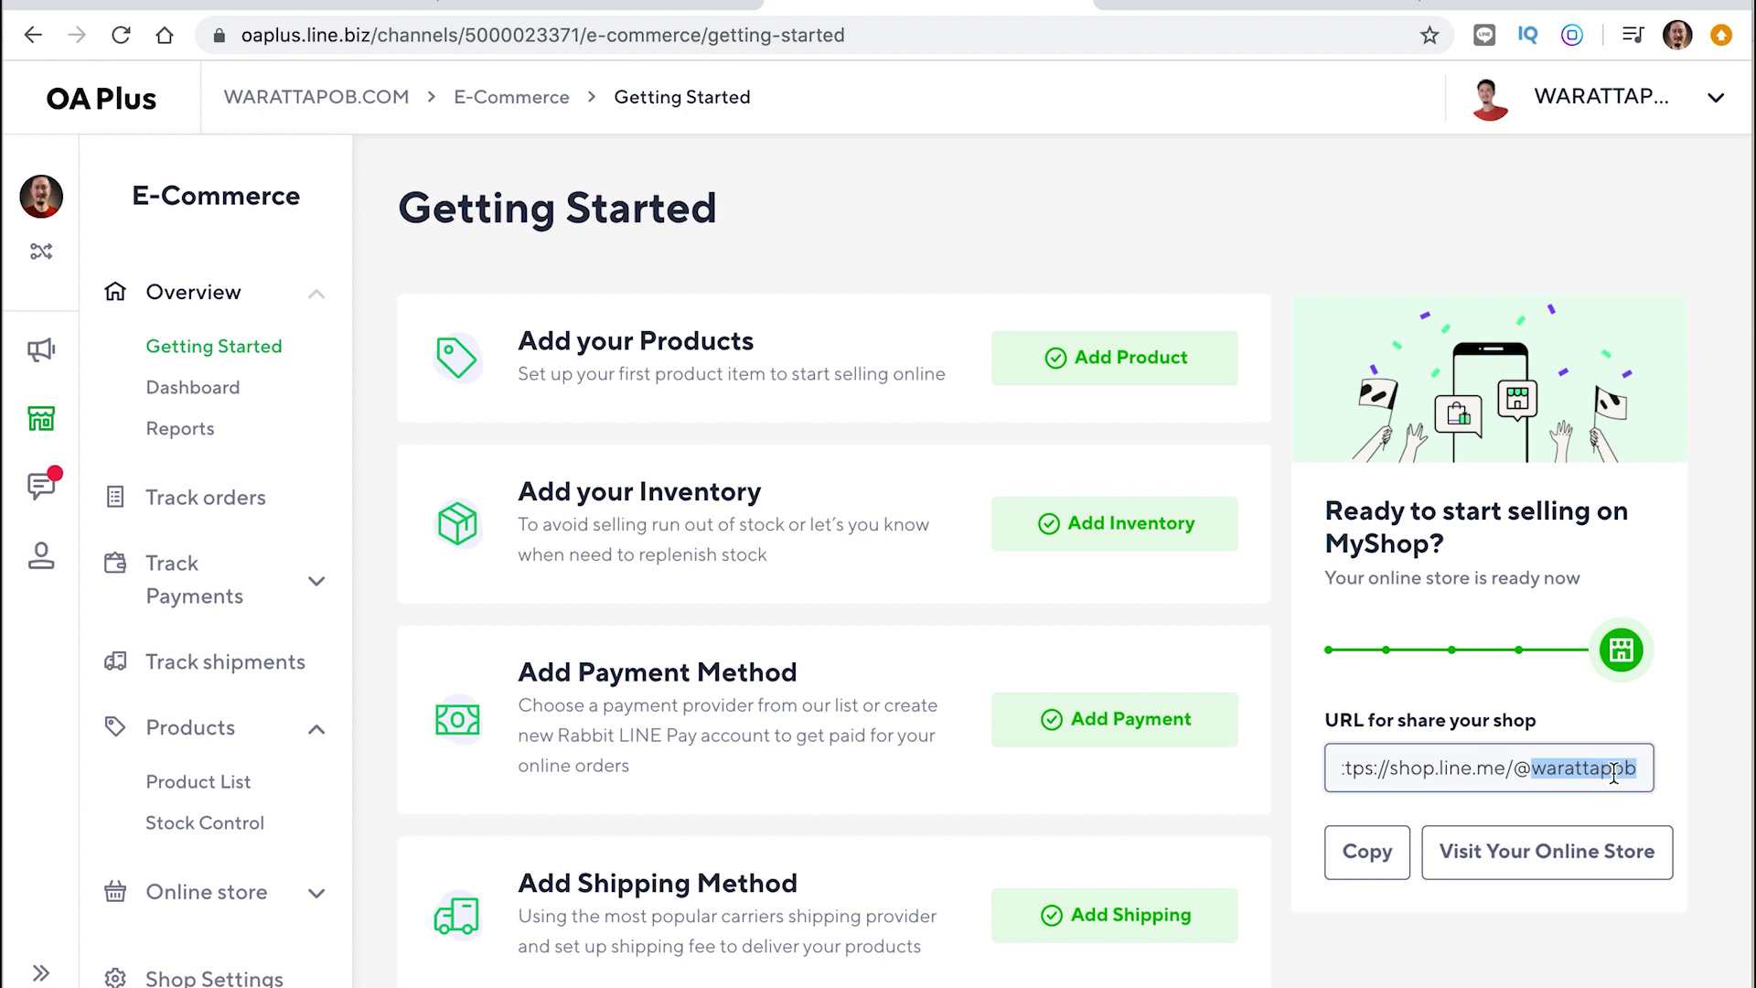
Select the full shop URL, then view Account settings in LINE Official Account Manager
triple_click(1615, 773)
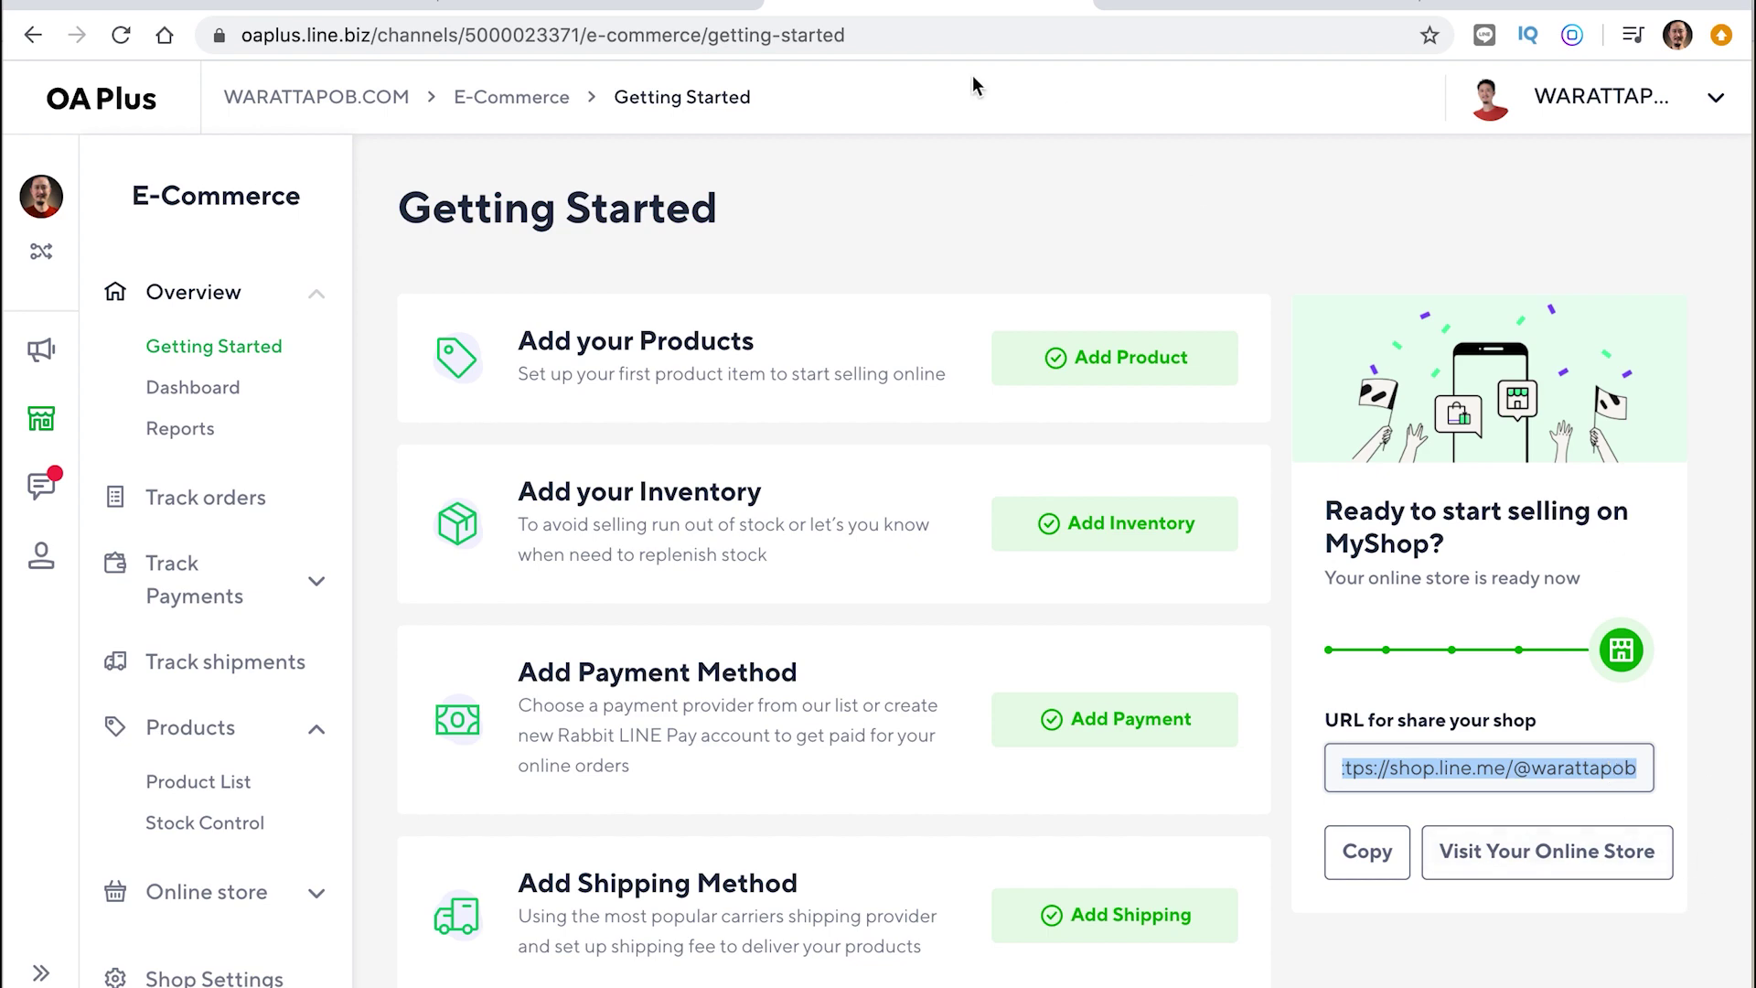
click(366, 4)
scroll(453, 378, up, 10)
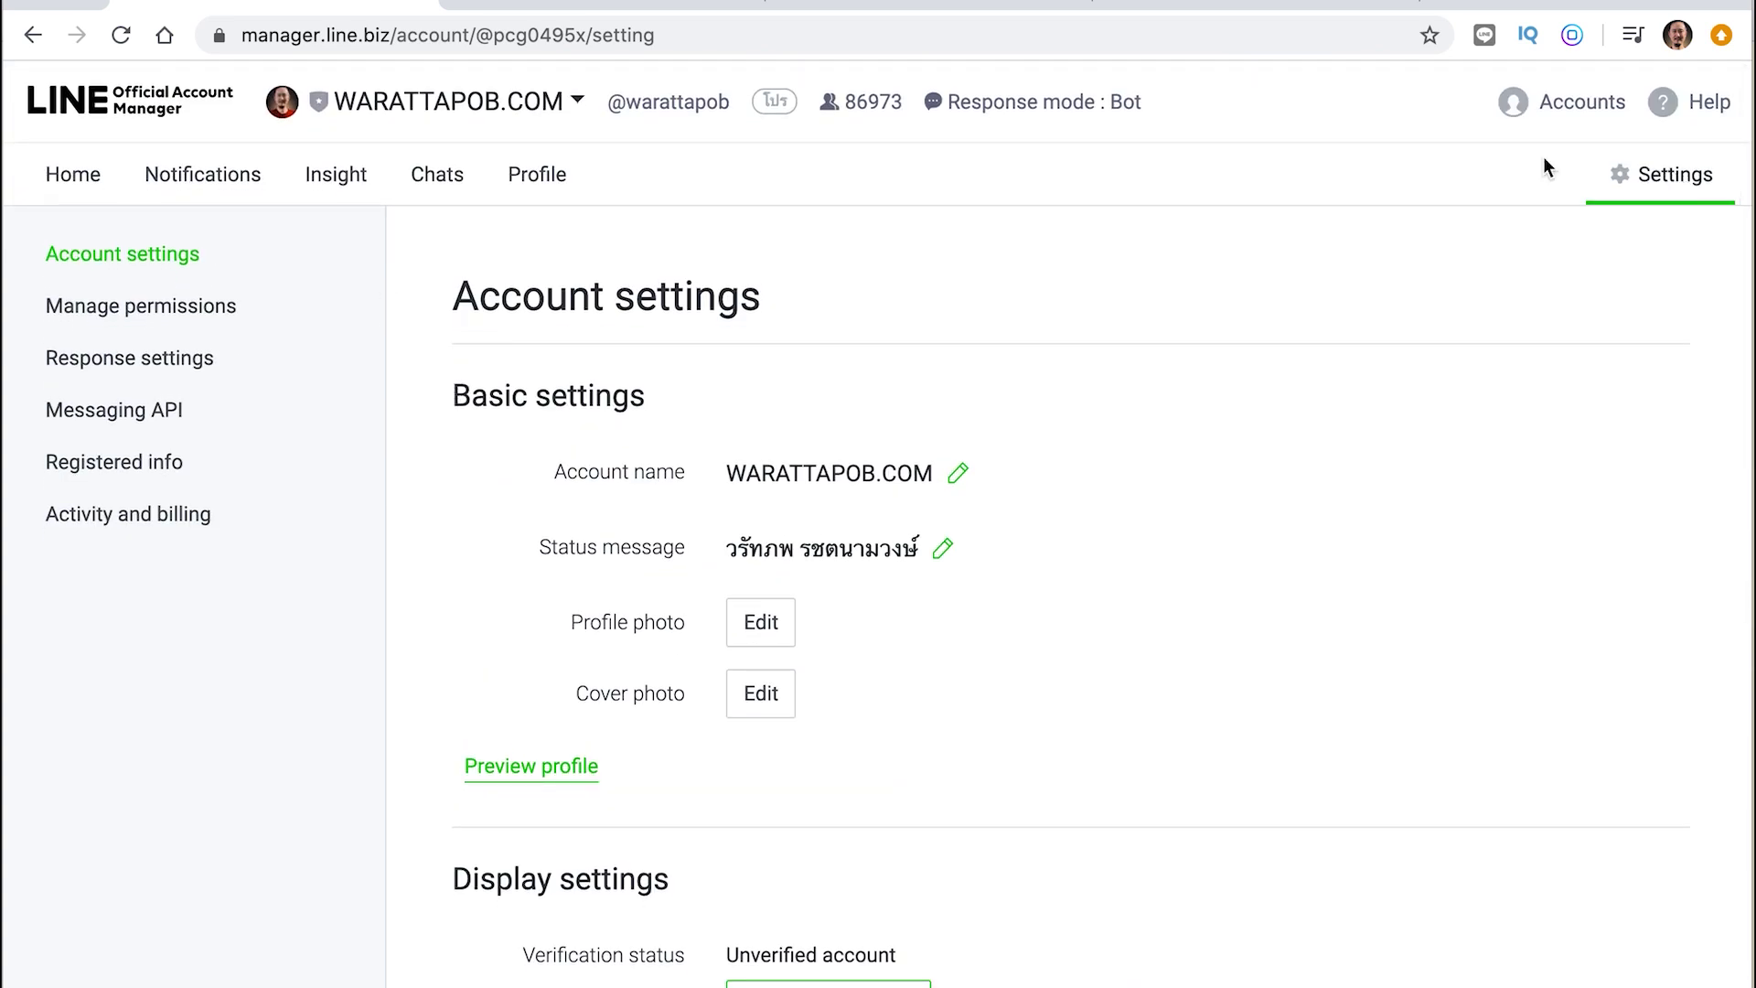
Check the Premium ID under Account details, then go to the linemyshop.com tab
scroll(588, 578, down, 10)
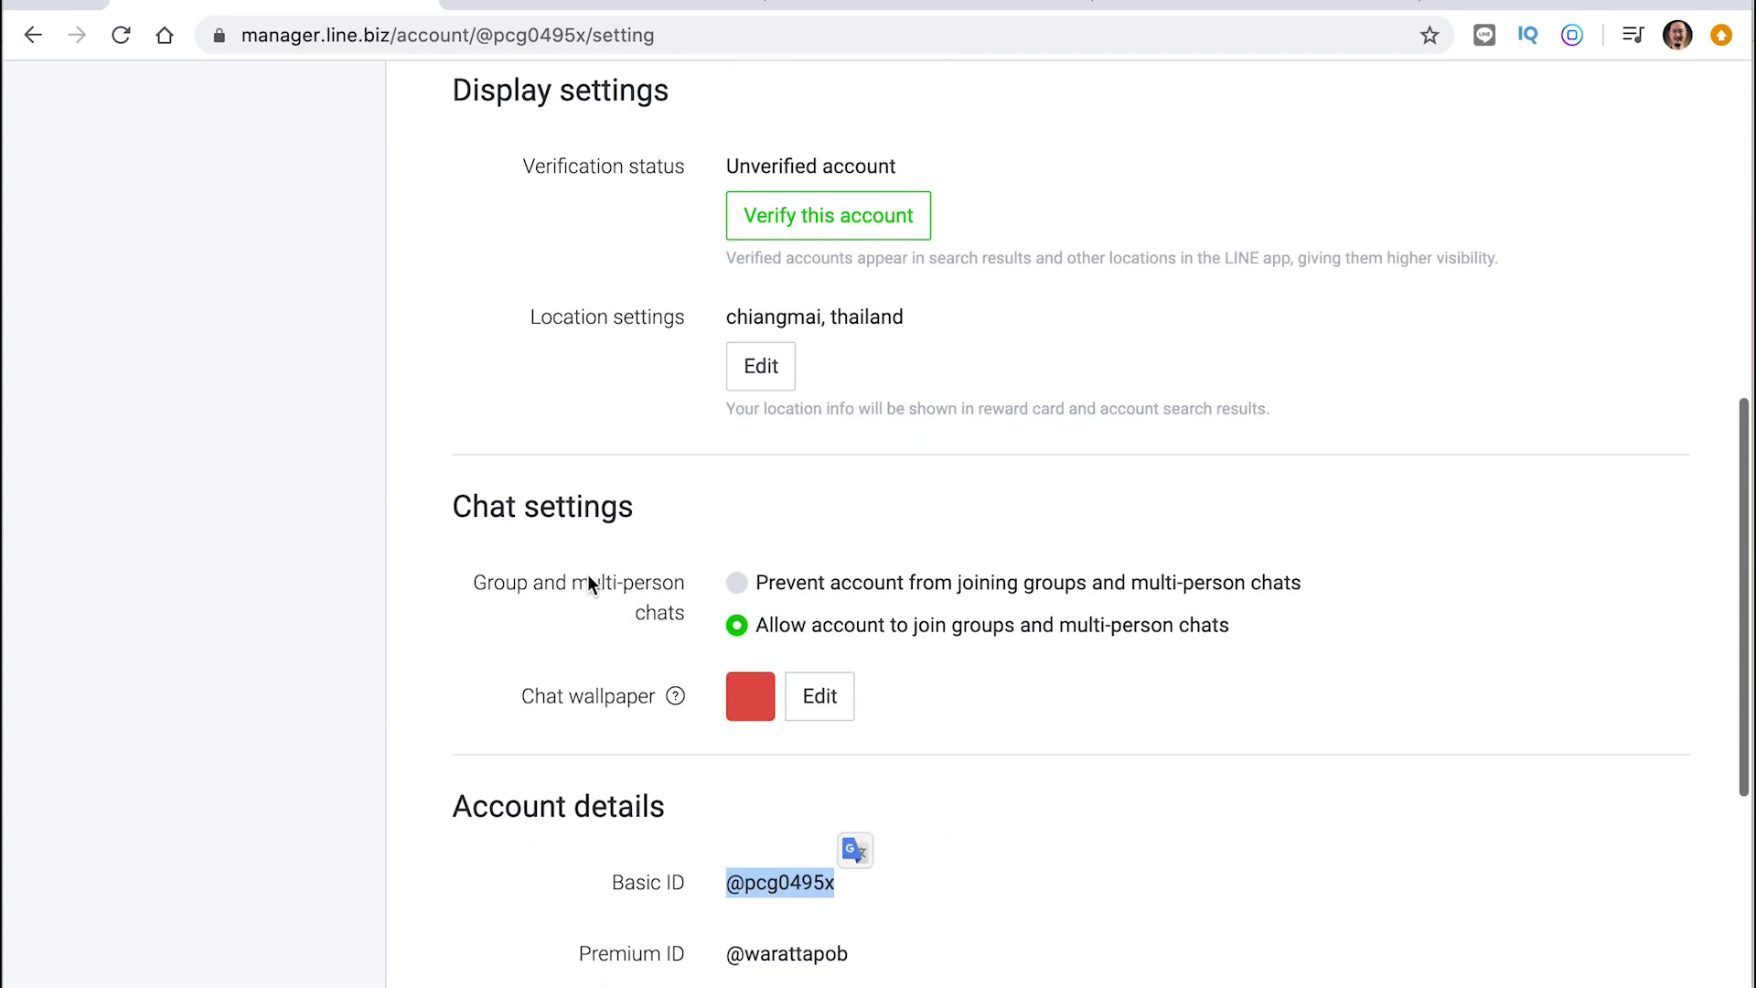
scroll(588, 578, down, 2)
click(826, 567)
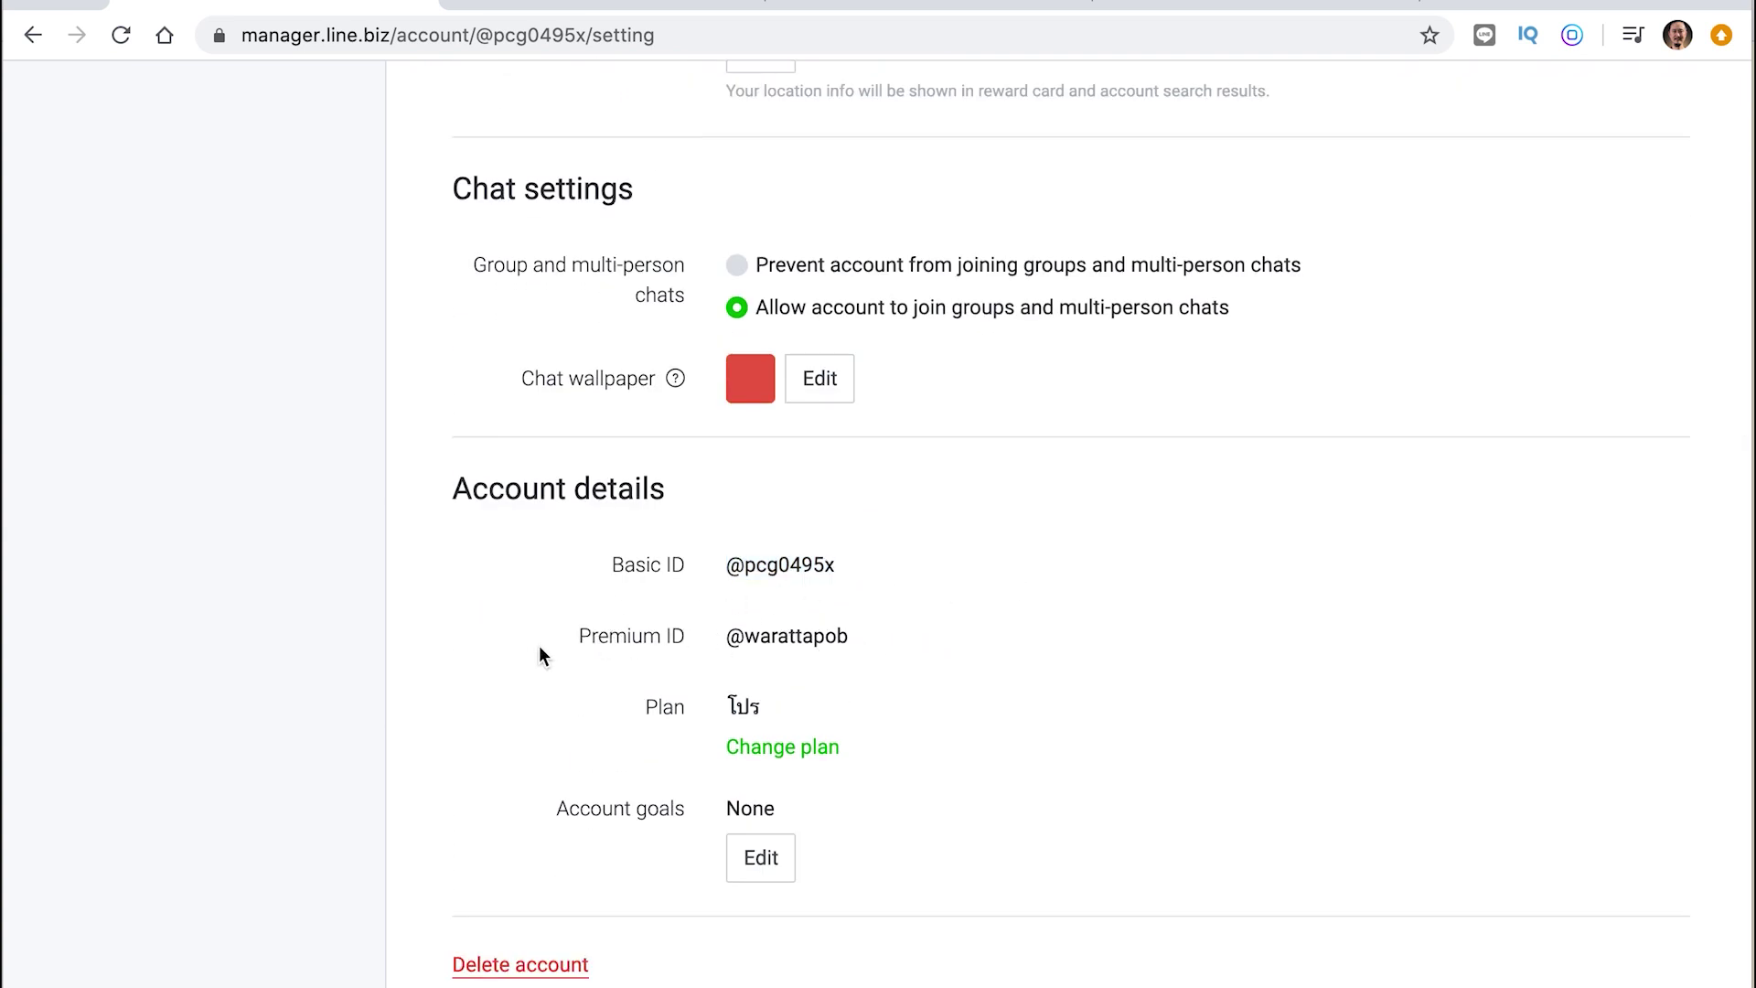
scroll(853, 629, down, 1)
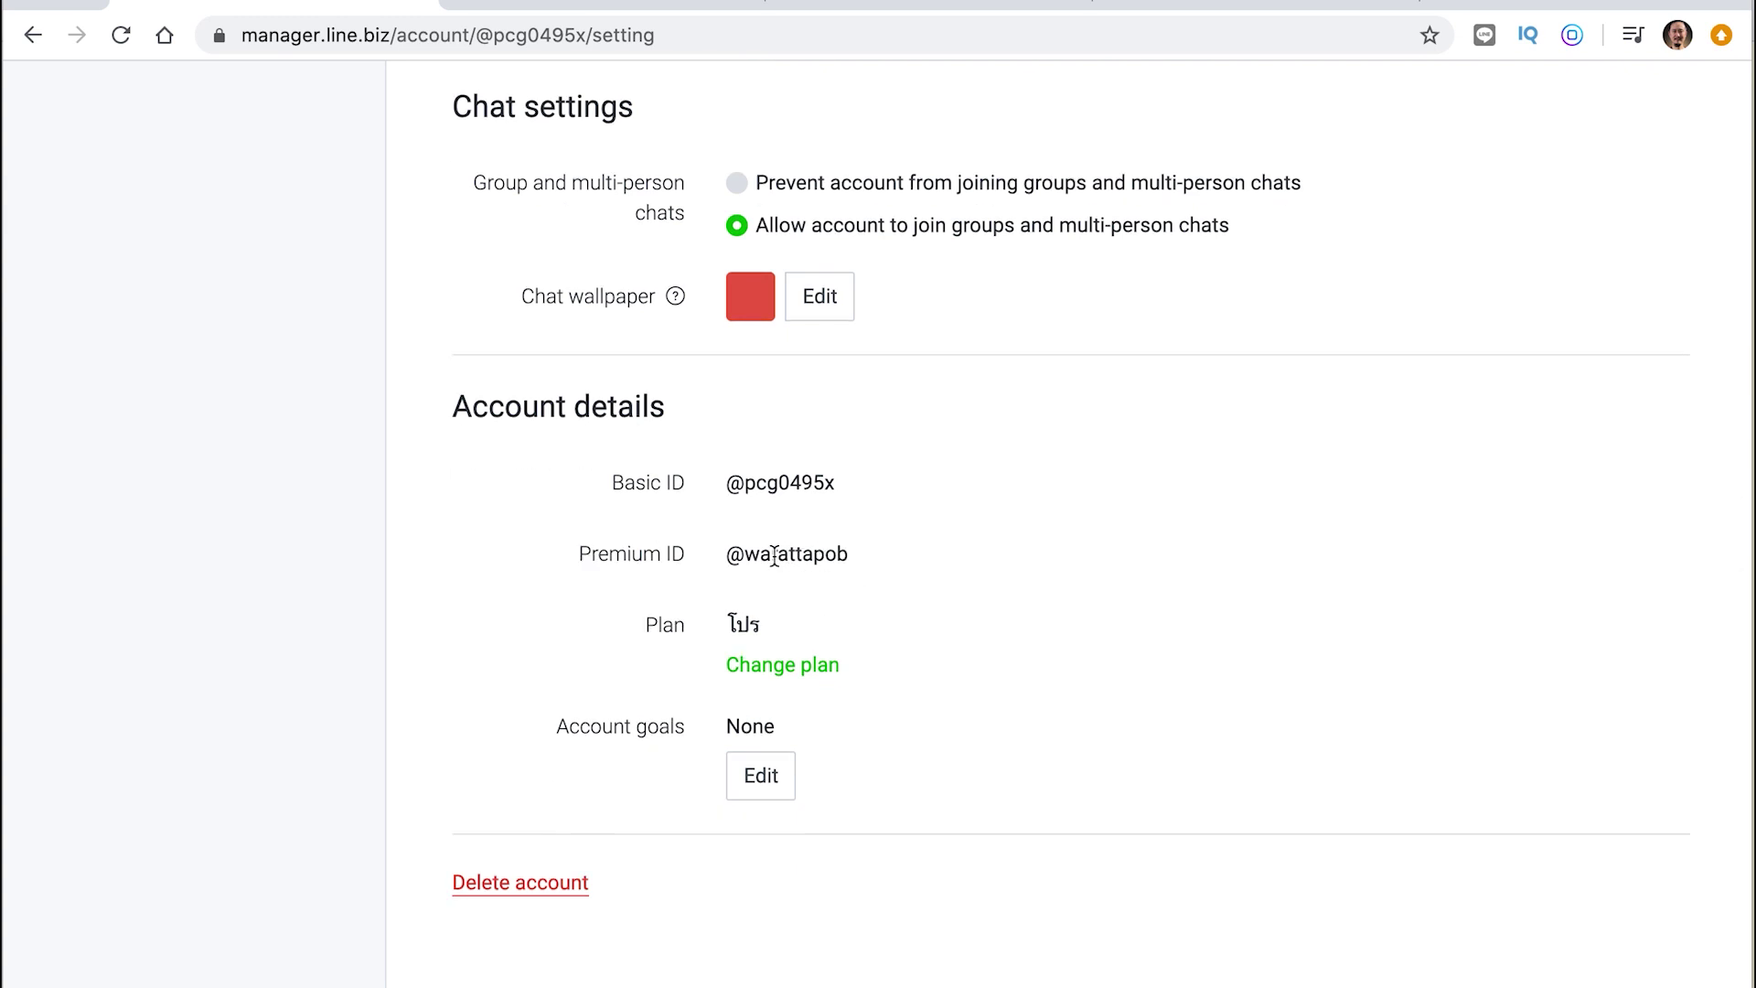
drag(745, 555, 860, 560)
click(818, 556)
click(646, 4)
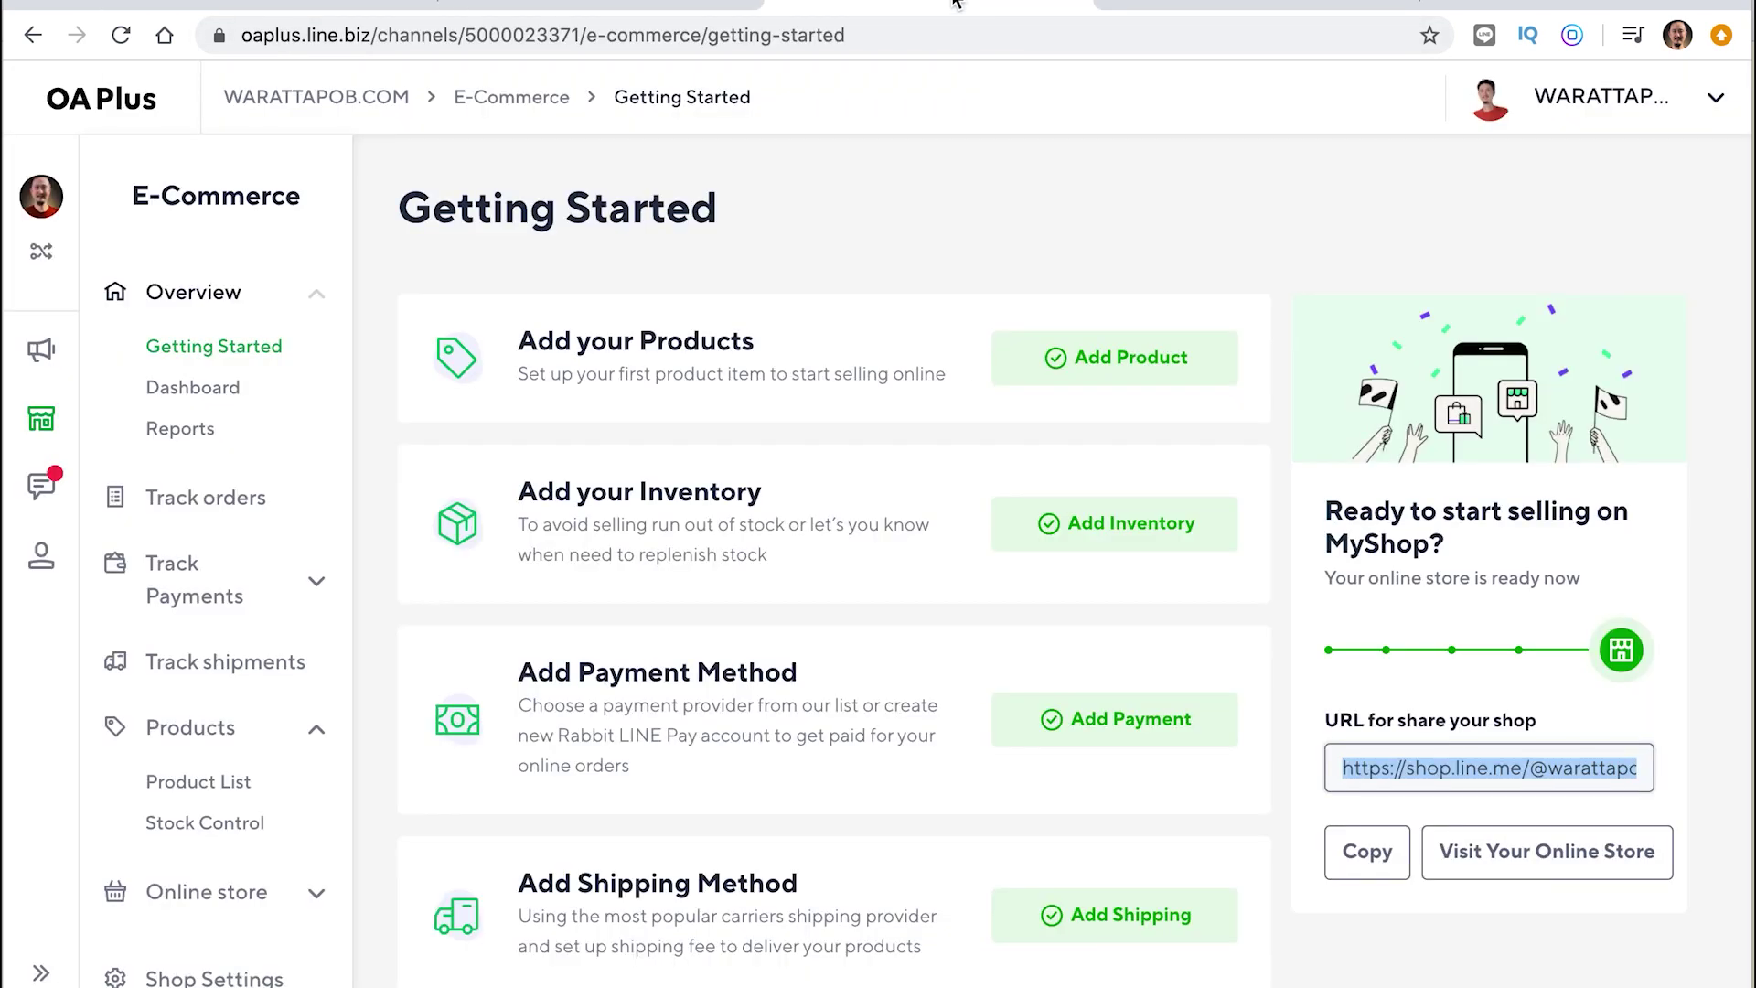
Copy the shop URL from Getting Started and paste it into a new browser tab
click(960, 4)
click(1364, 854)
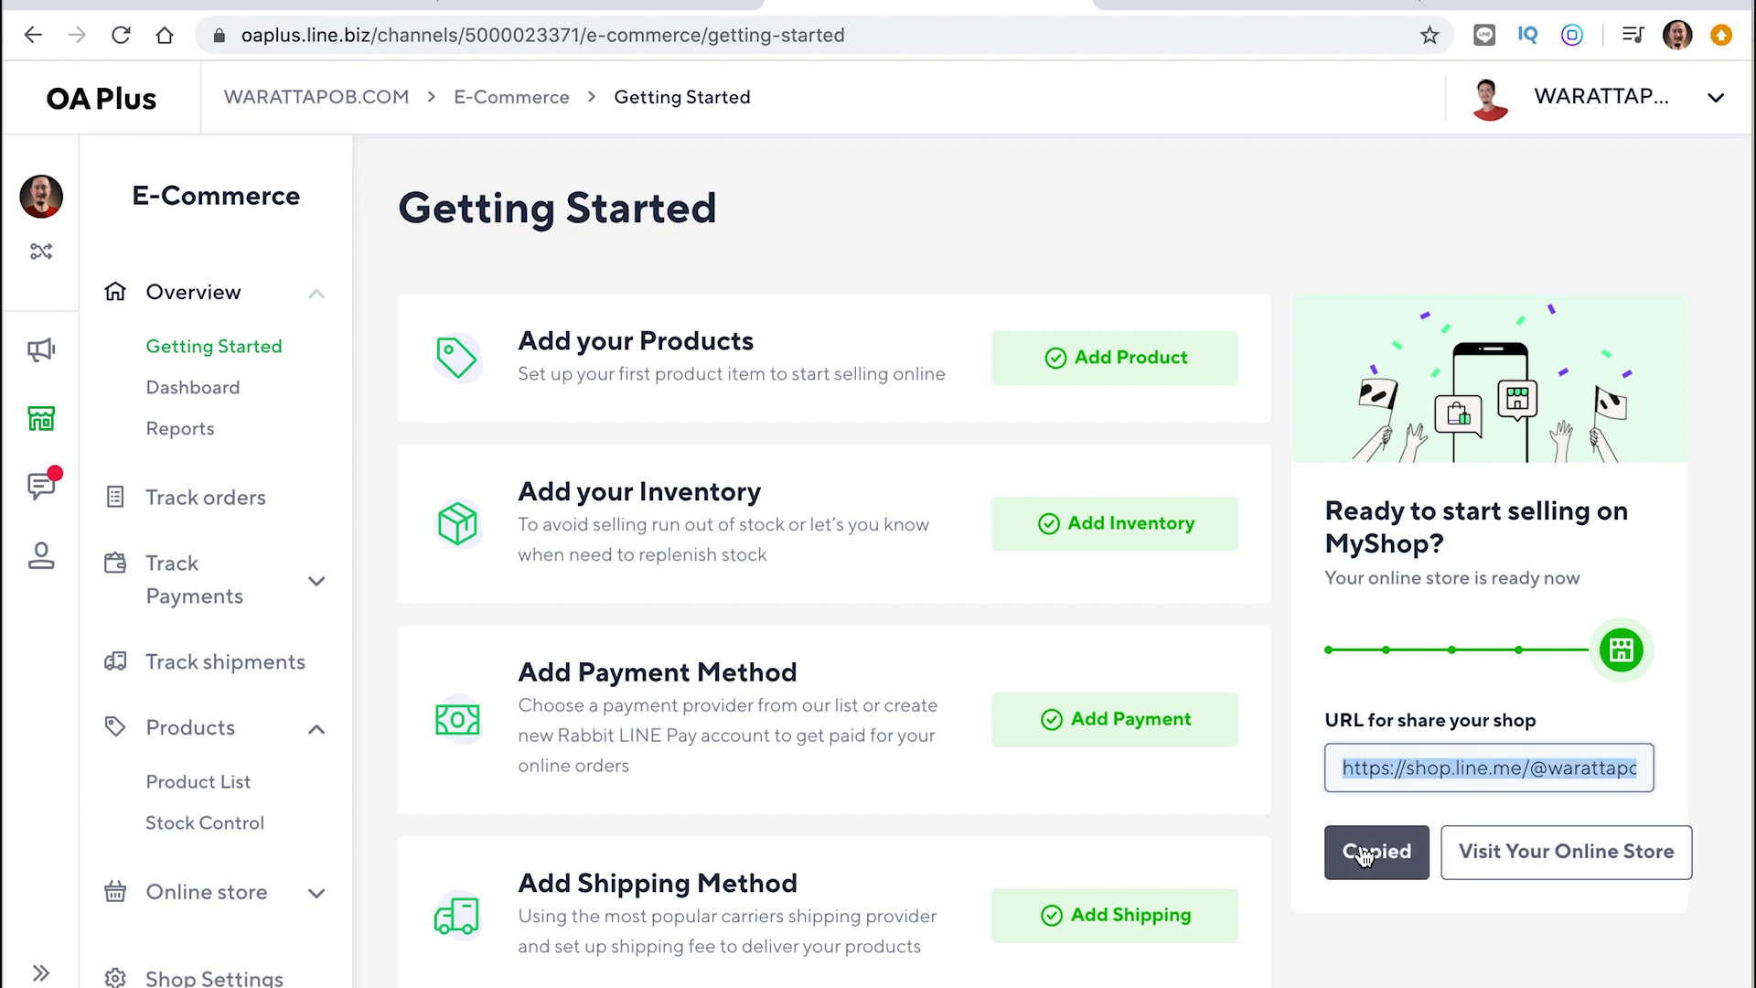
click(1454, 2)
key(super+v)
Load the pasted shop URL and browse MyShop's public page showing the shoe and its price
key(Return)
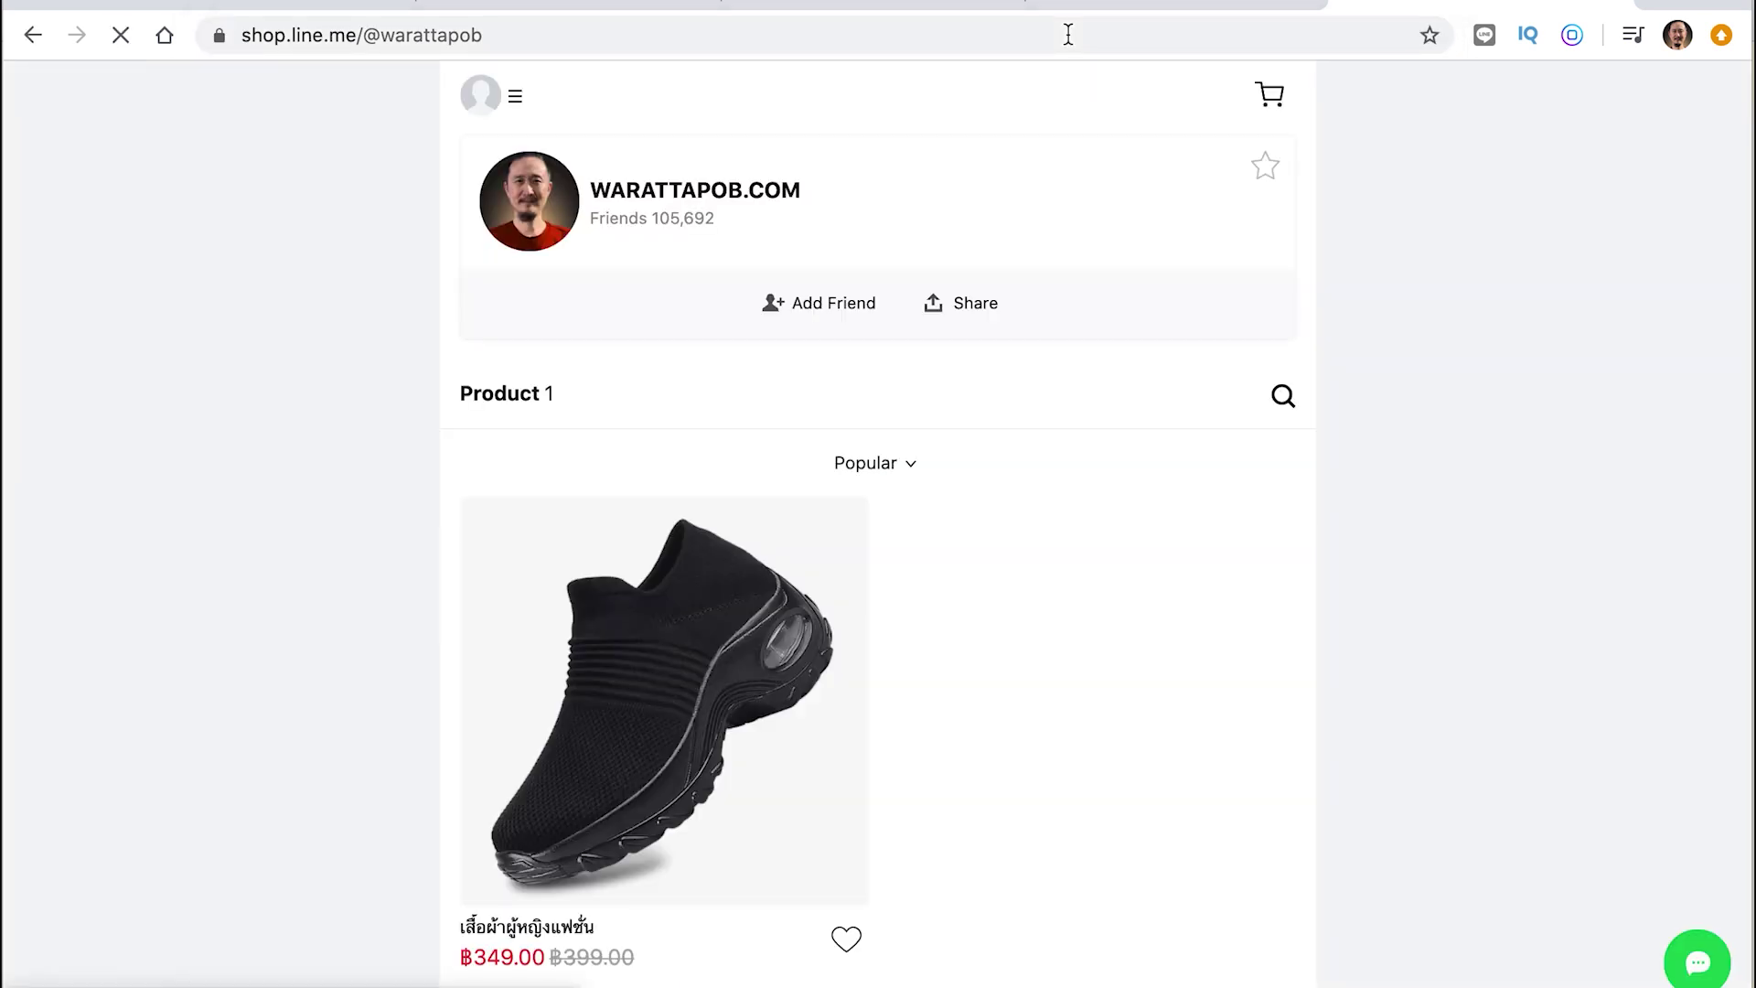
scroll(966, 612, down, 1)
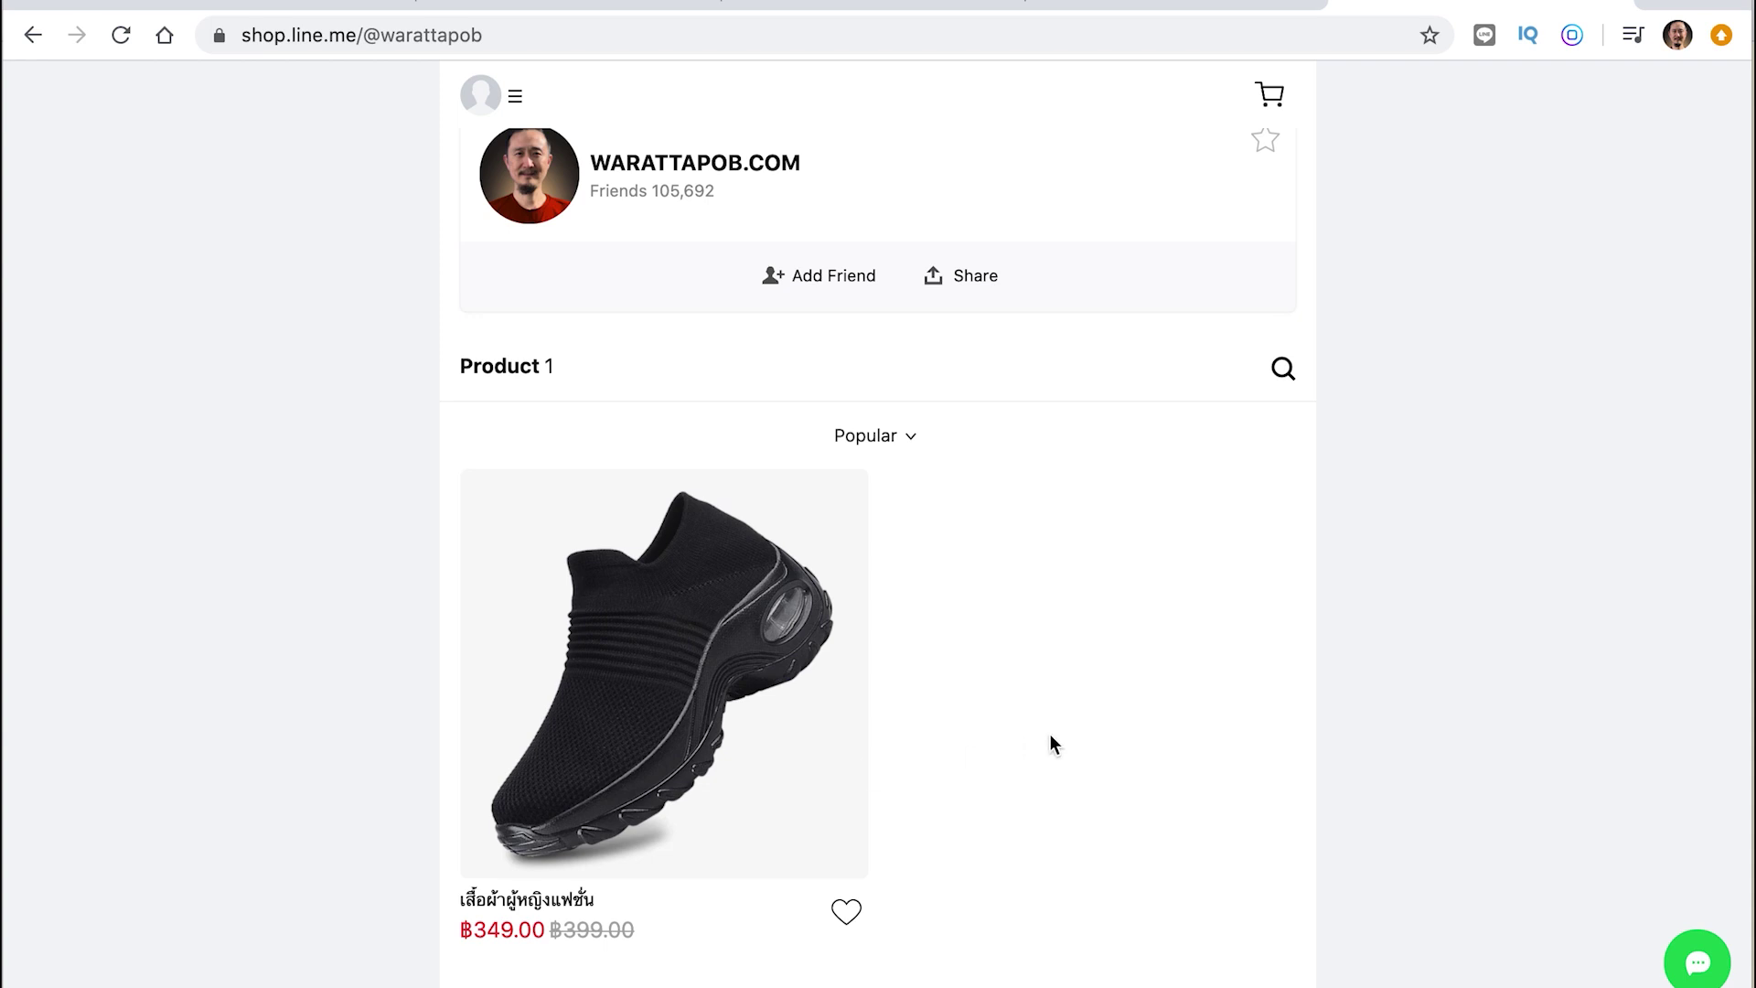
scroll(1134, 513, up, 1)
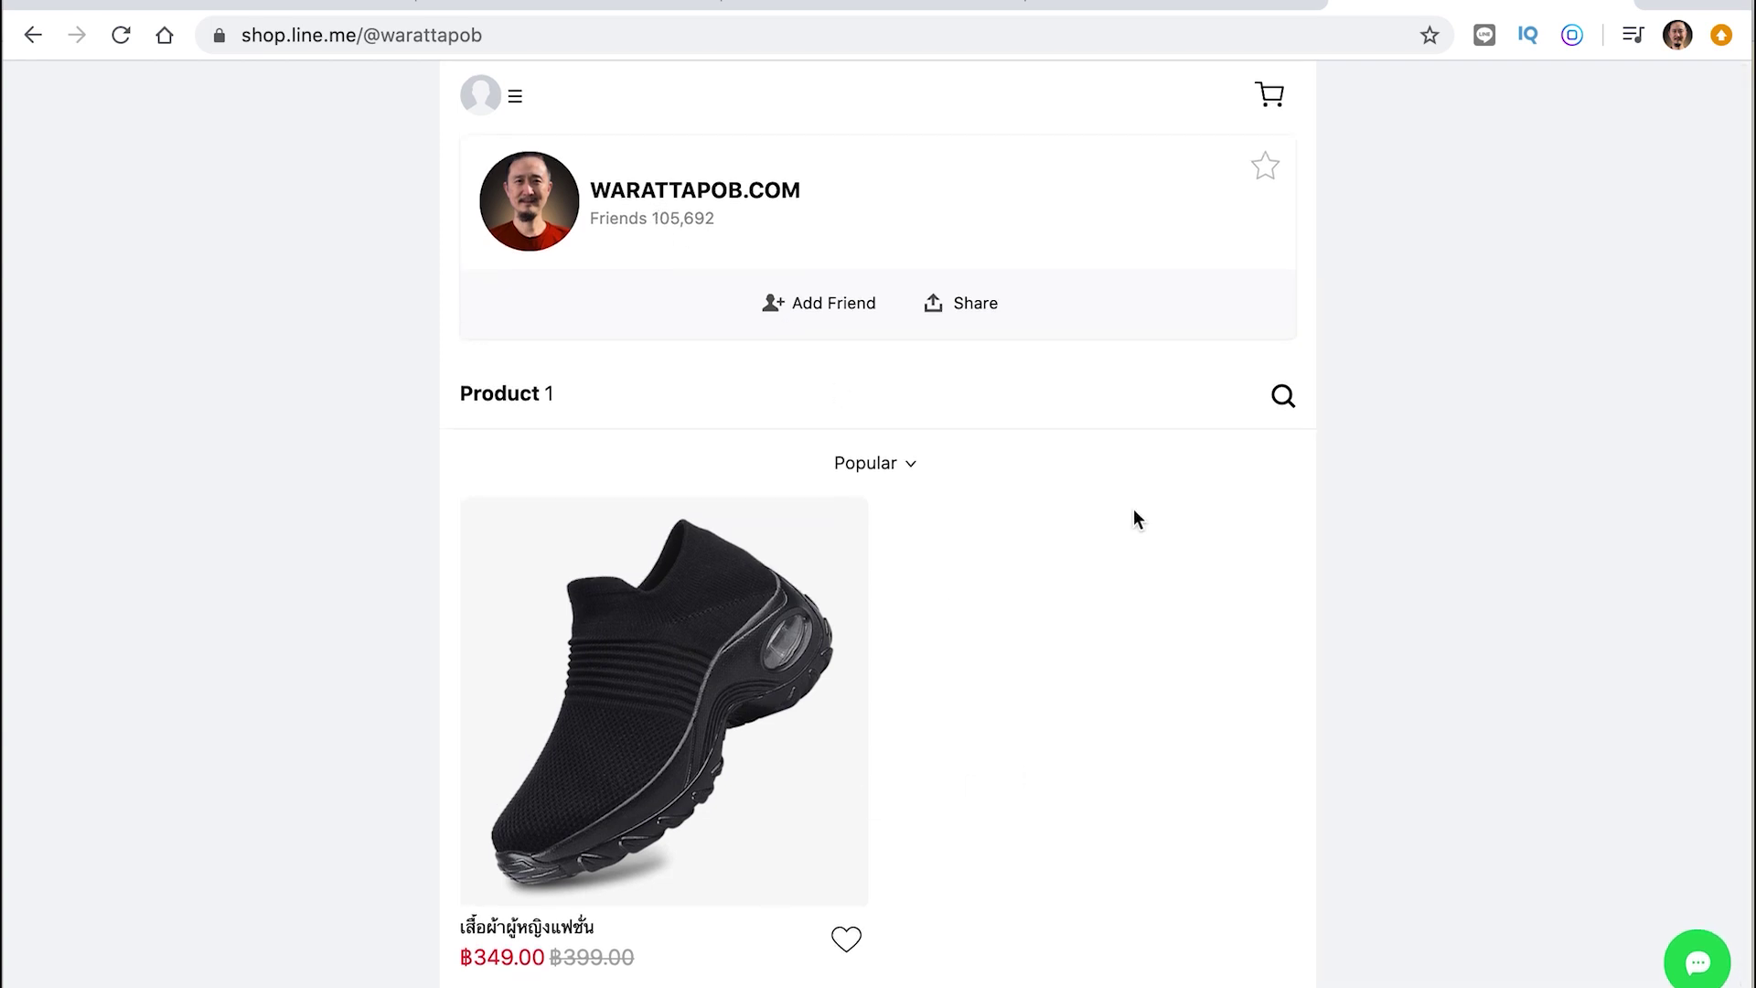
scroll(1133, 514, down, 1)
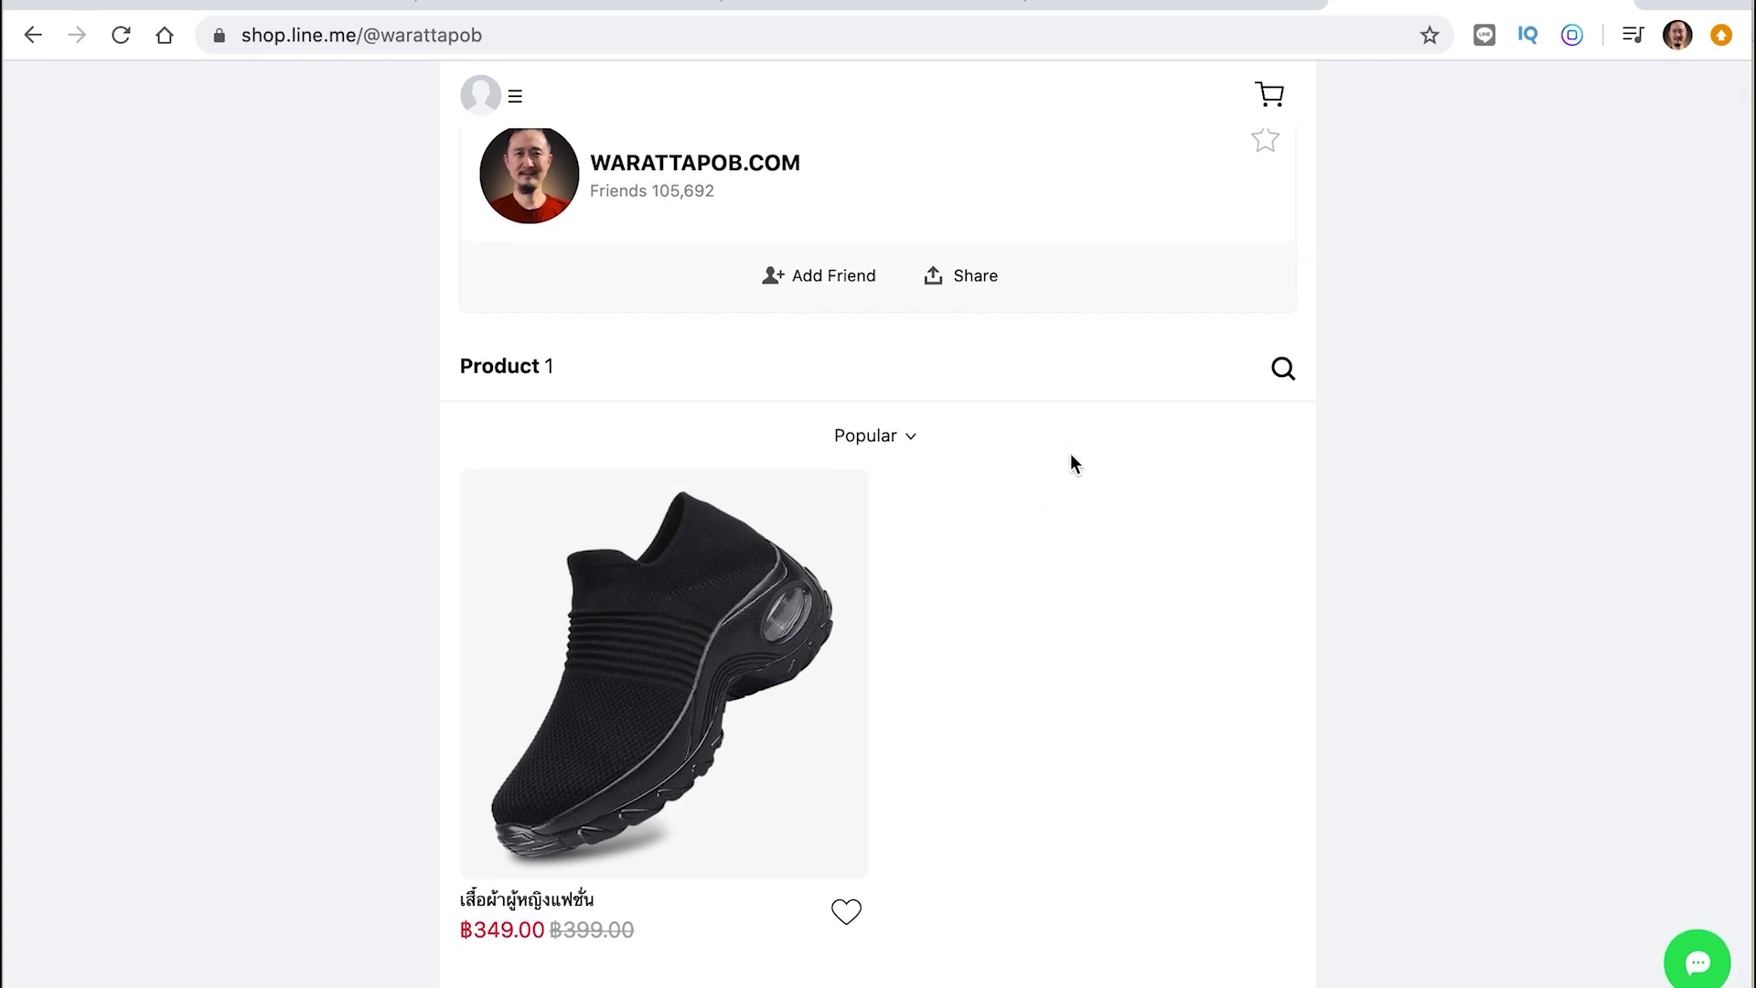
scroll(1072, 455, up, 1)
Try adding the shop as a LINE friend, back out of the login page, then return to Getting Started
click(811, 304)
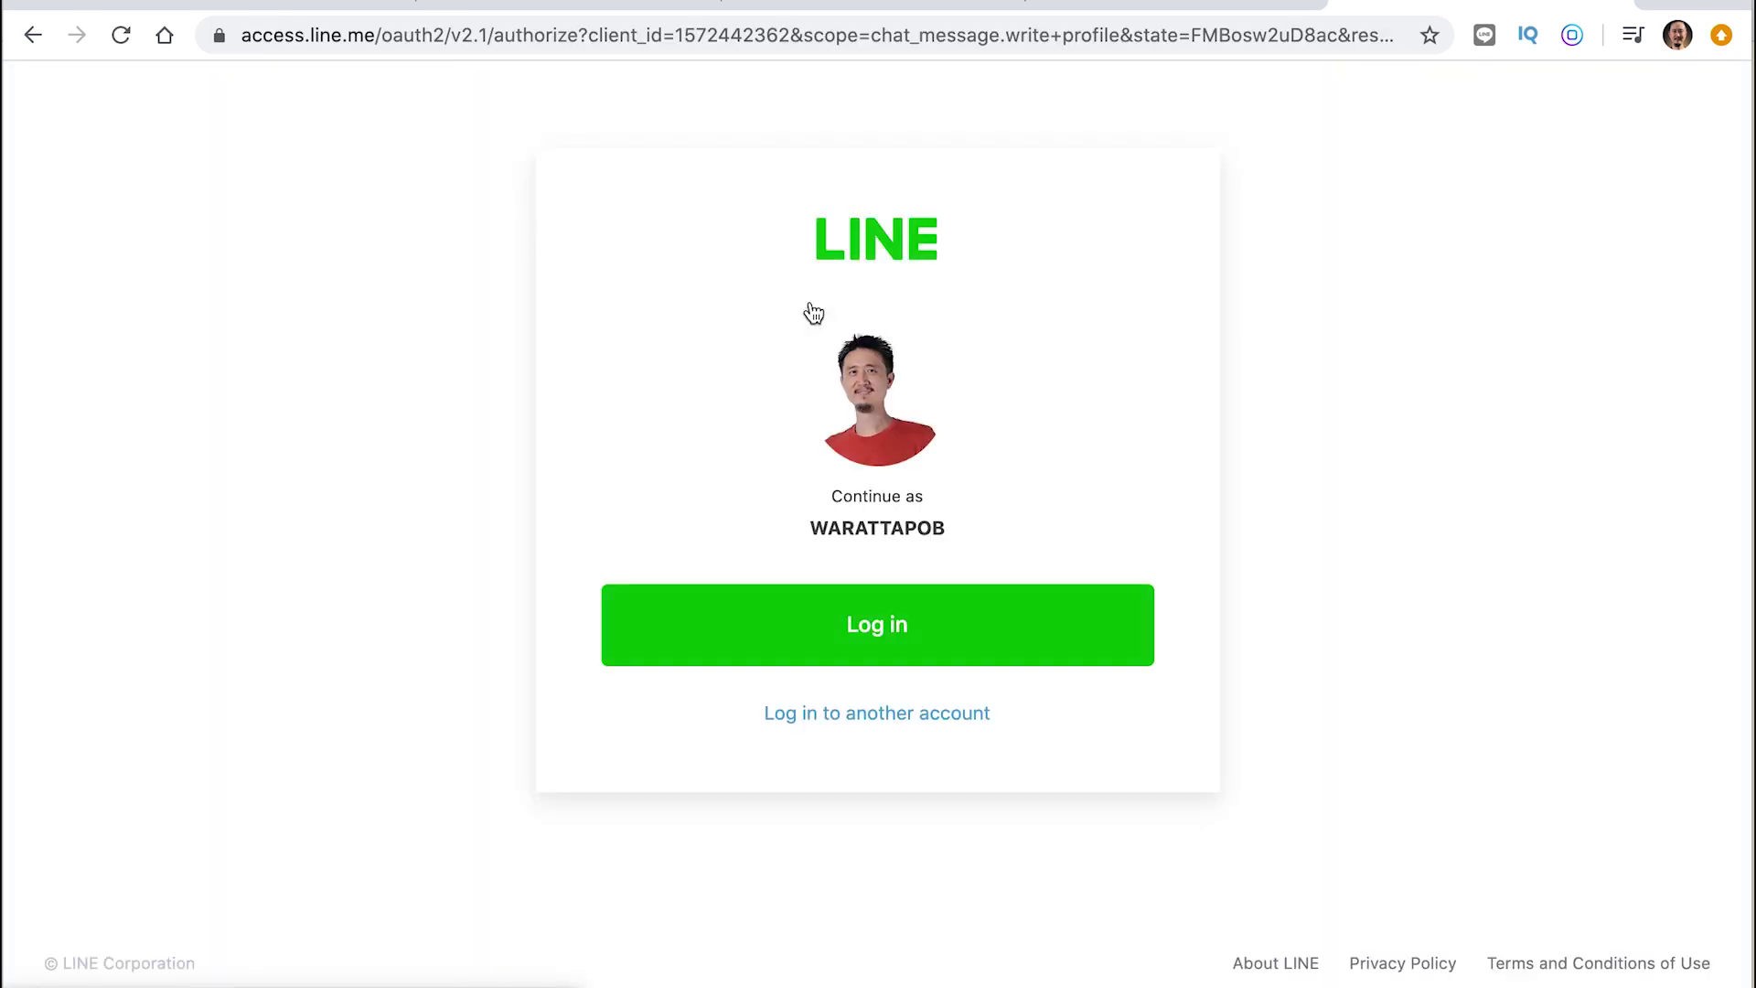
click(32, 35)
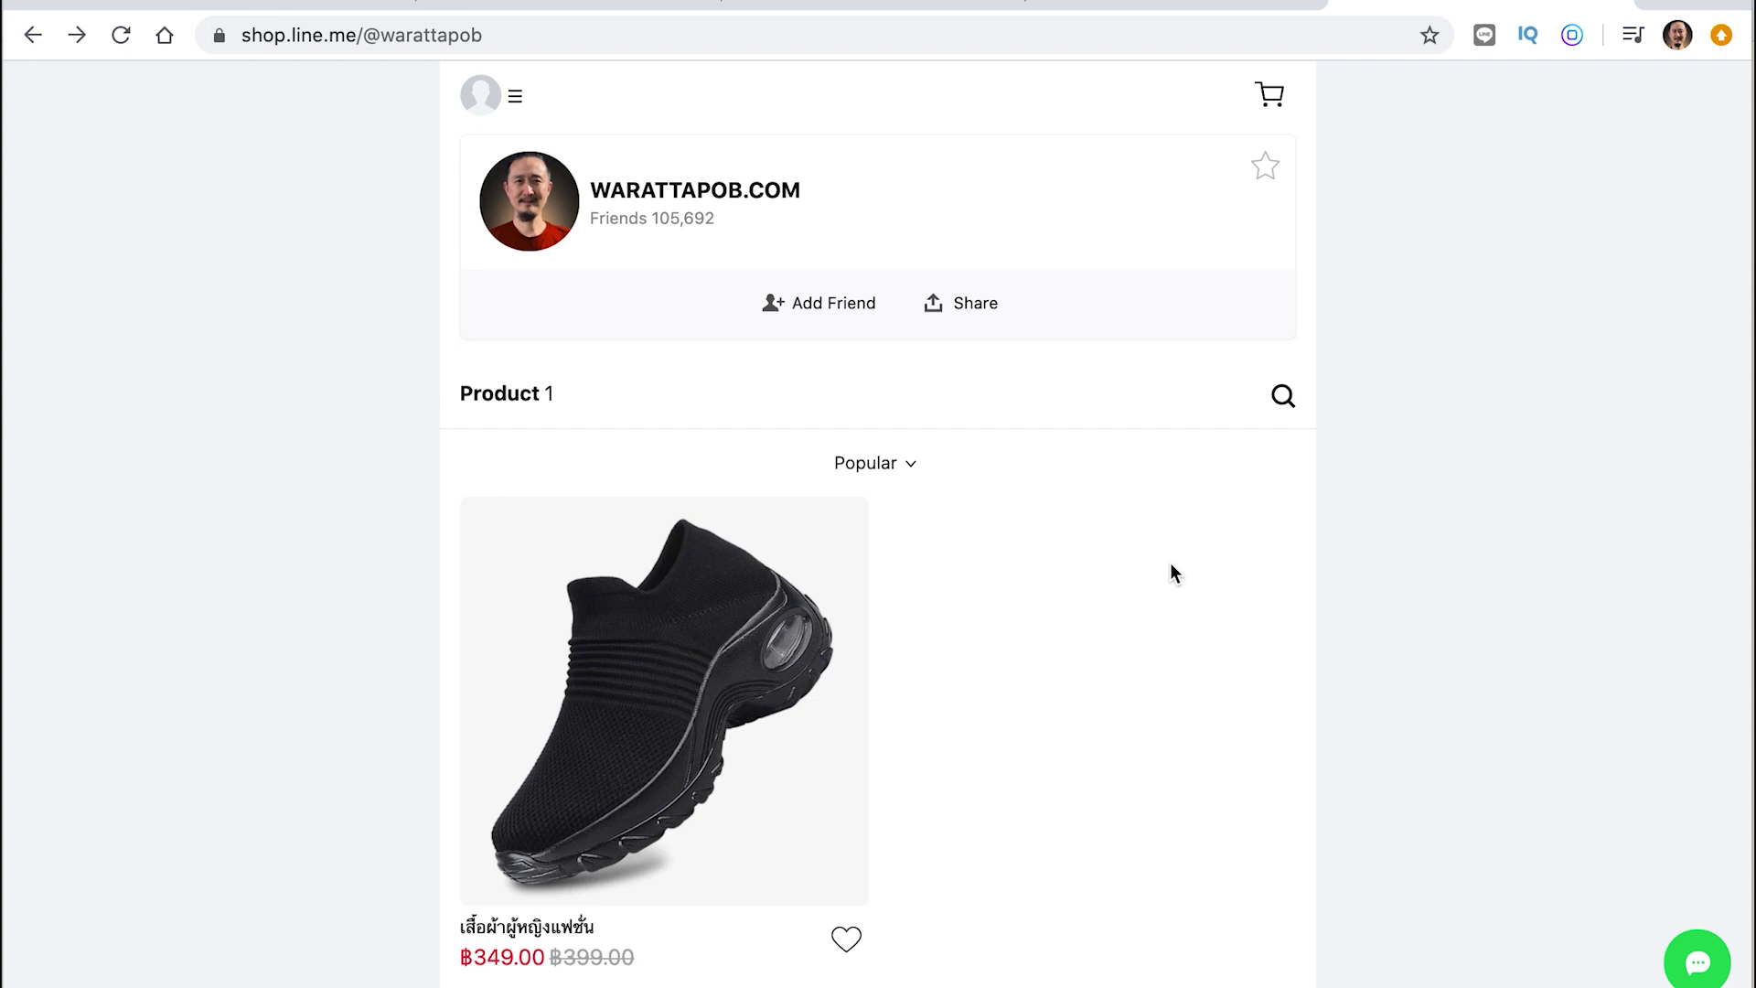
scroll(1170, 564, down, 1)
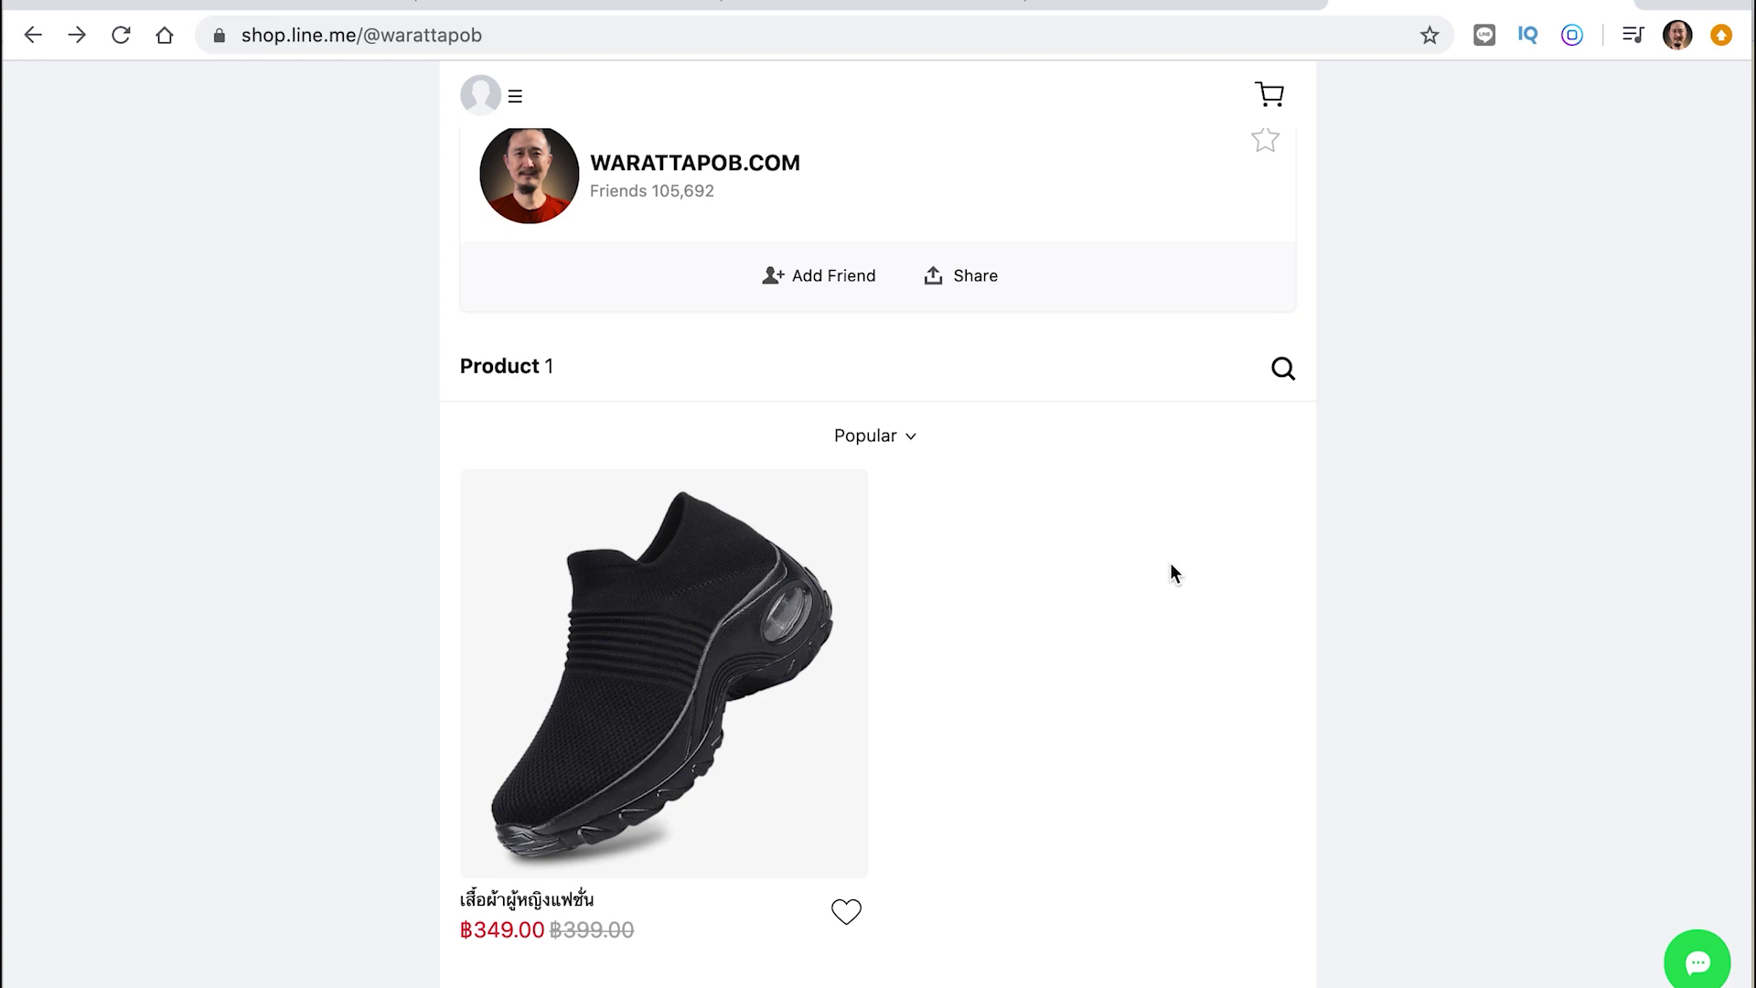
scroll(1172, 565, up, 1)
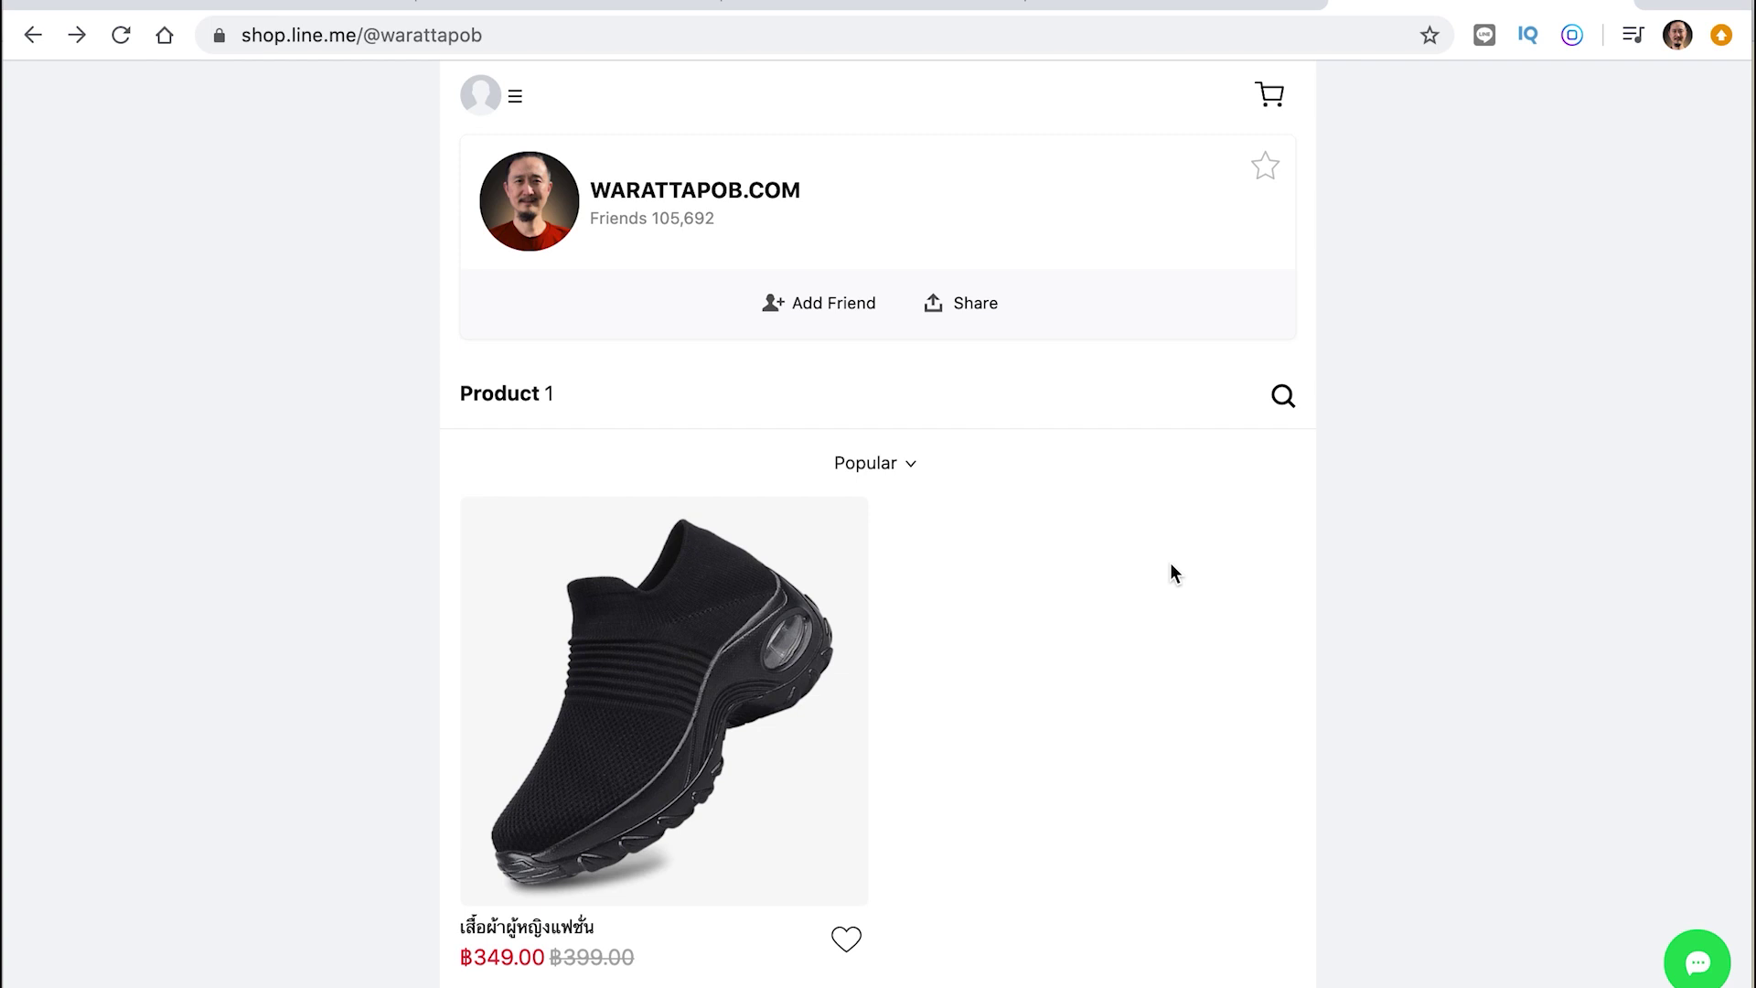
scroll(1171, 562, down, 1)
scroll(1168, 573, up, 1)
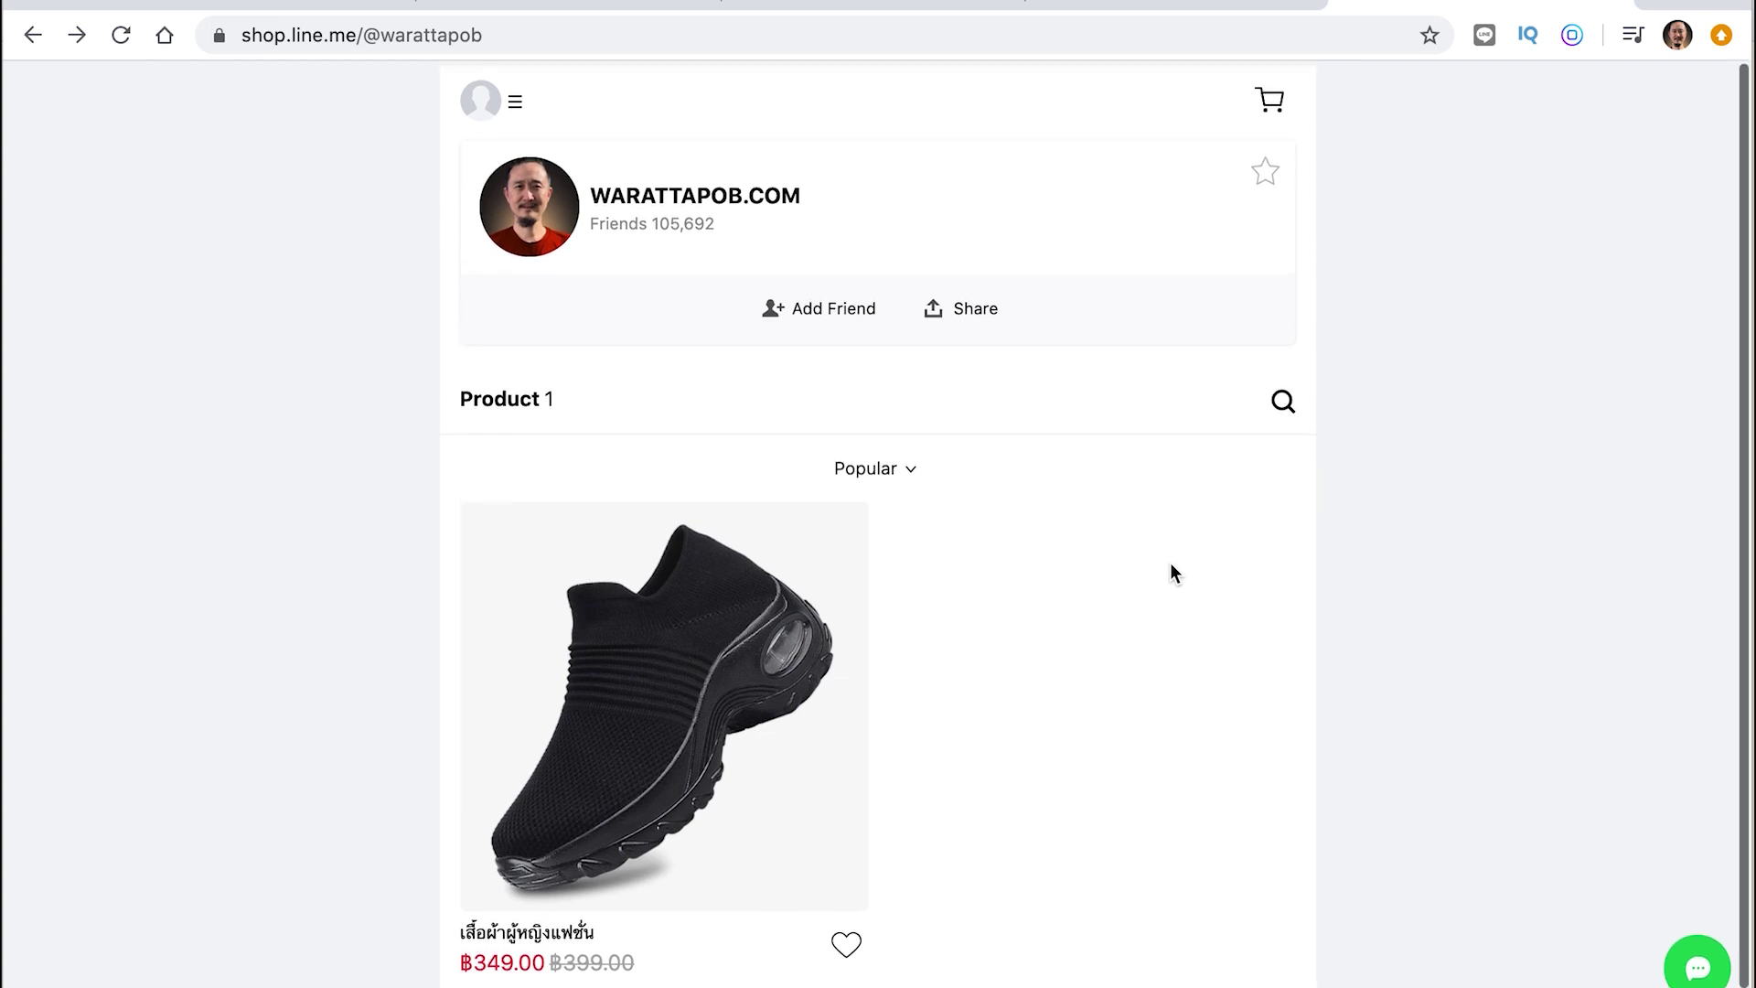
click(915, 5)
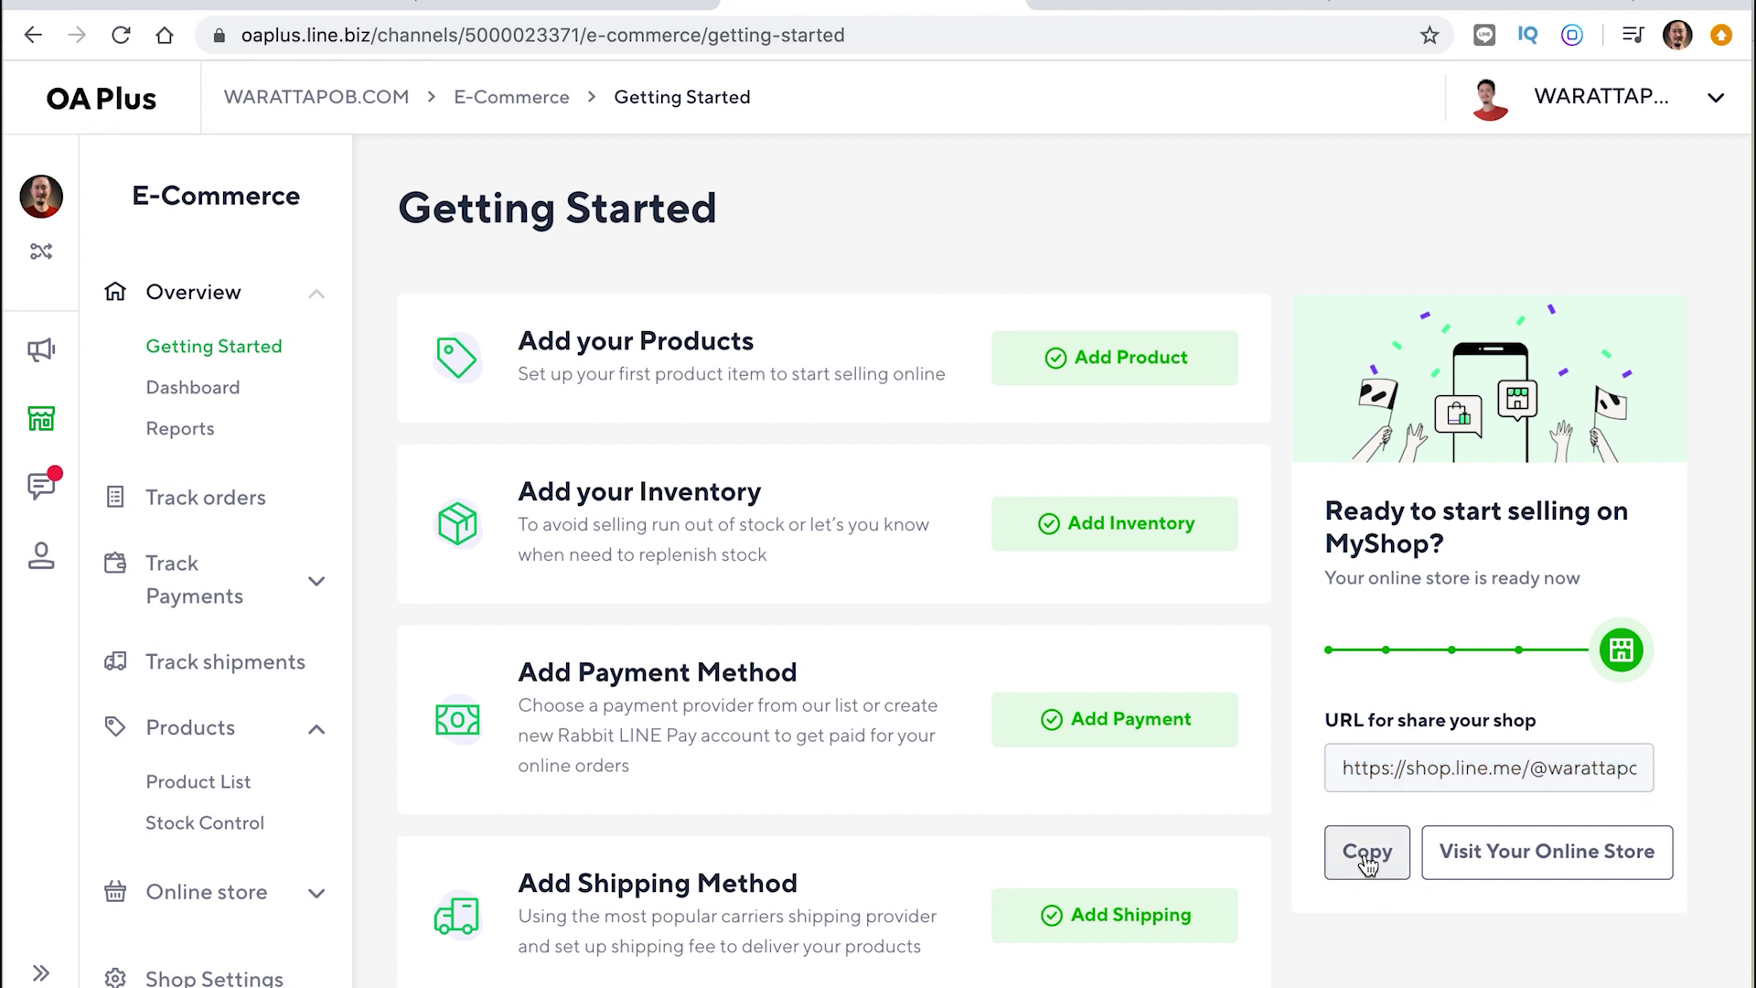
Open MyShop's live store via Visit Your Online Store, then go back to the Getting Started tab
click(1624, 864)
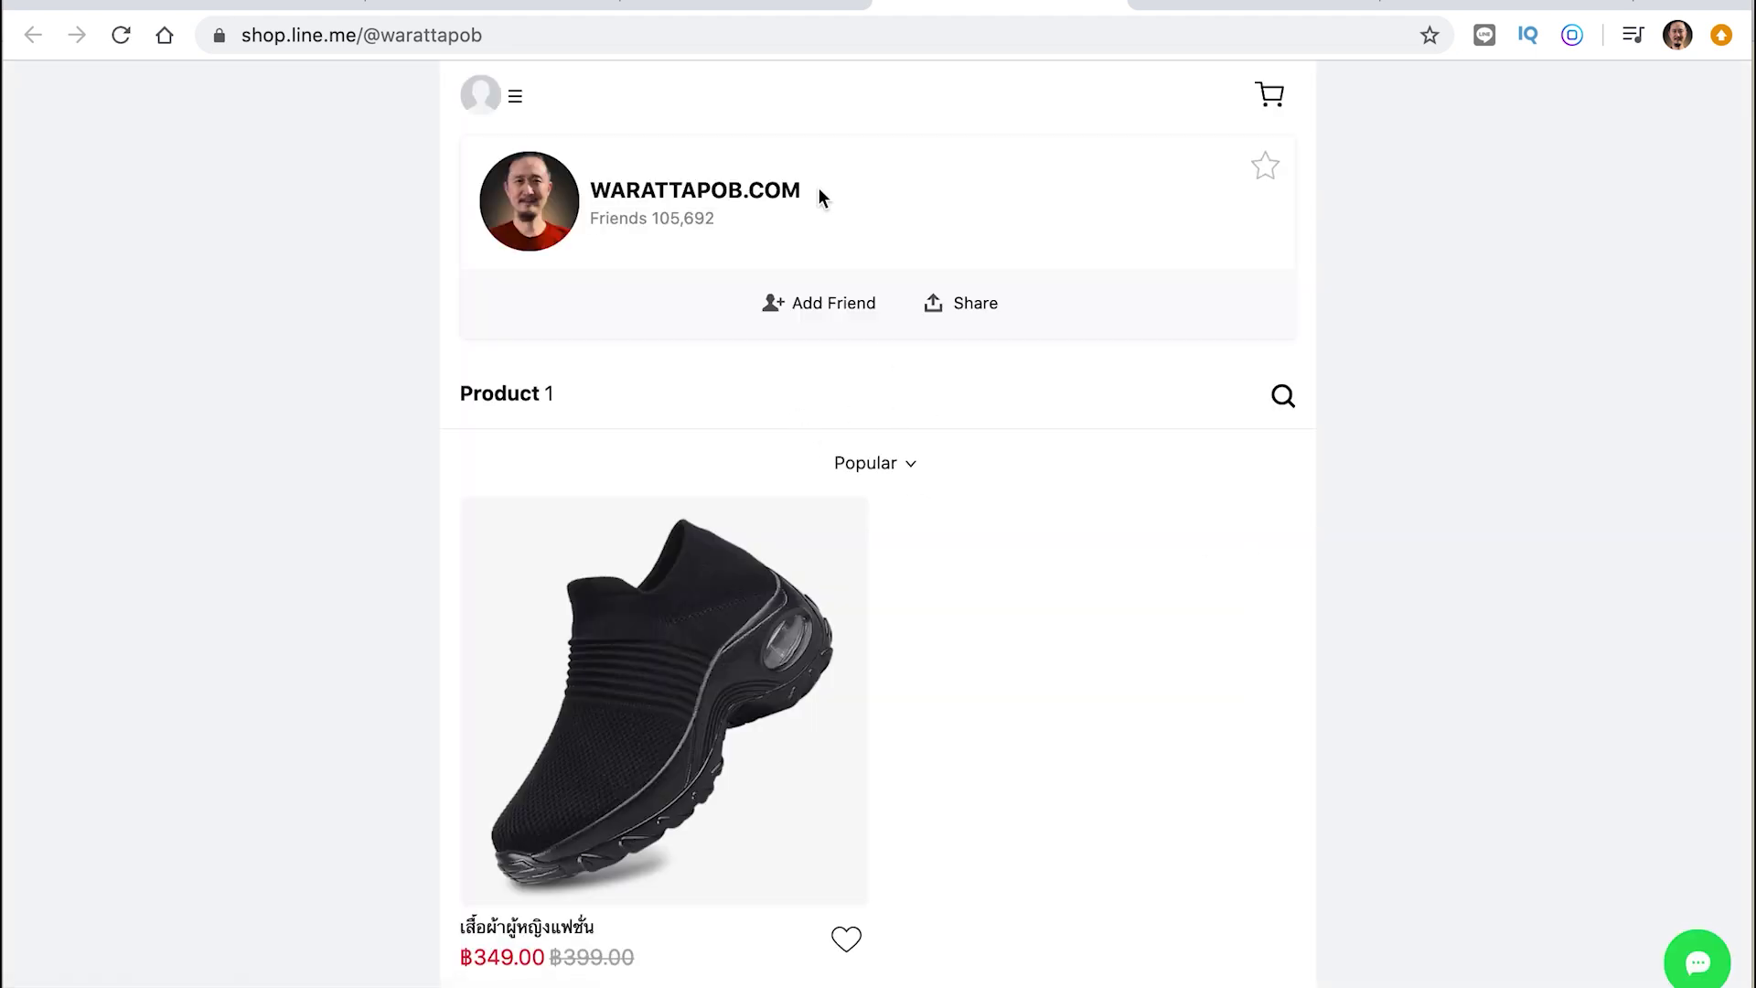
click(745, 11)
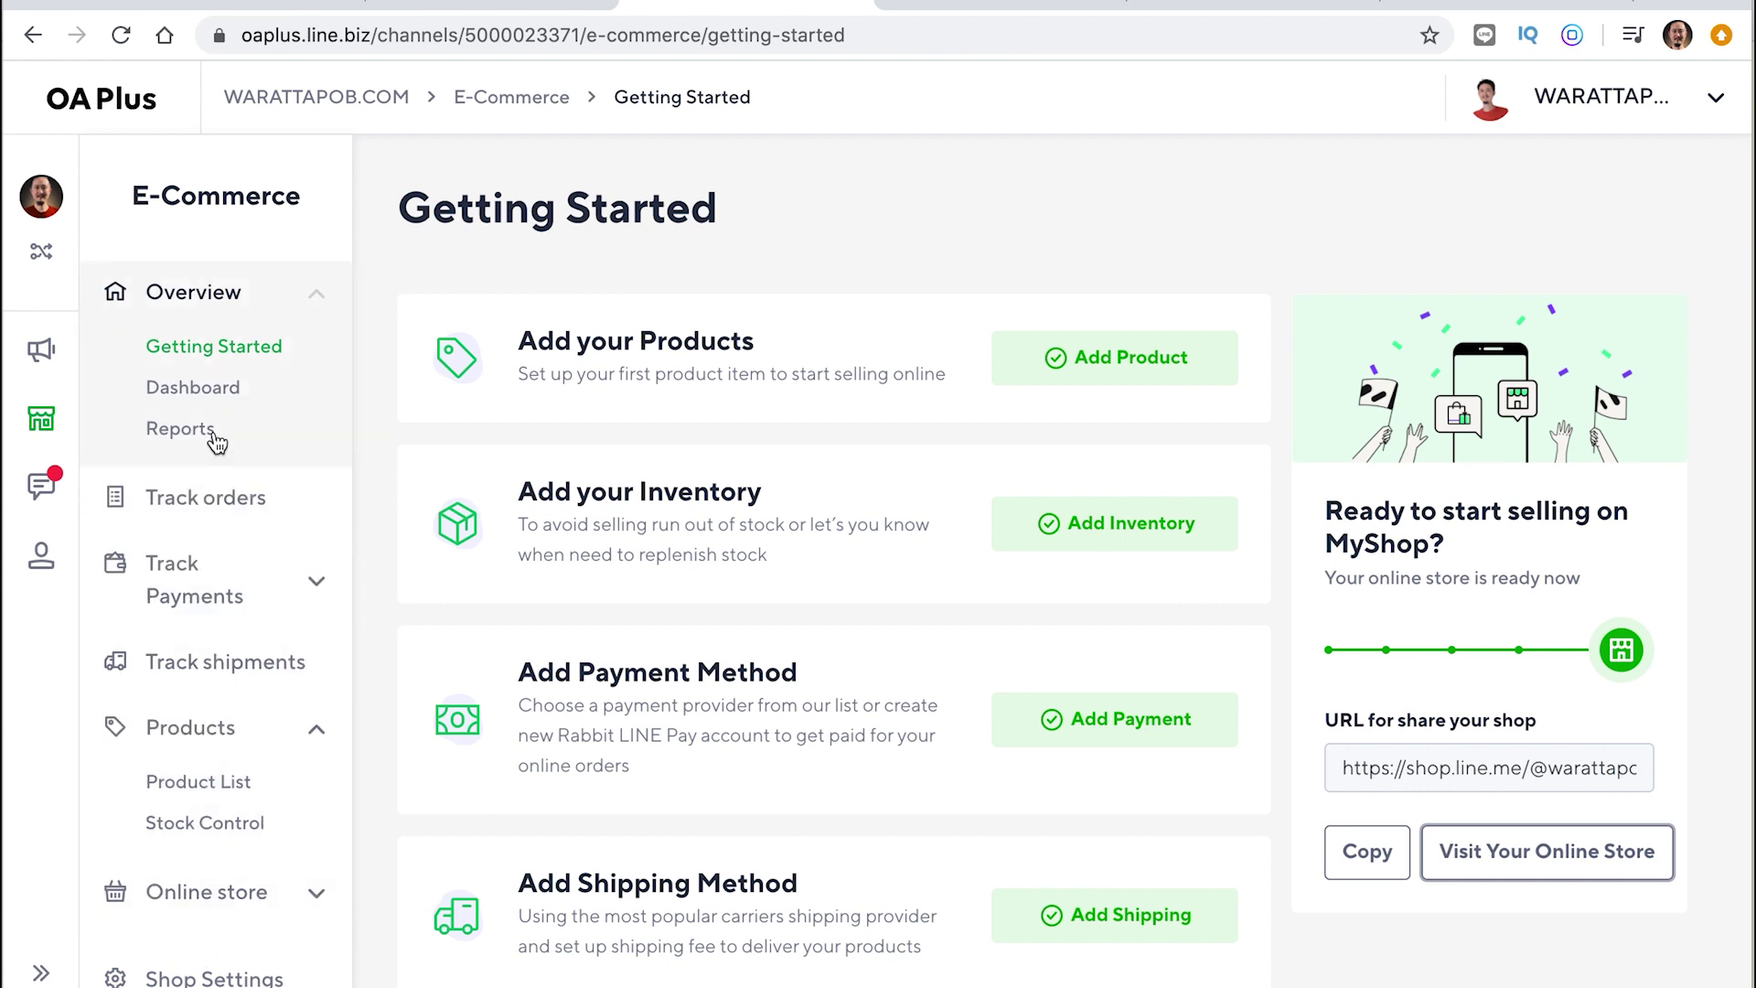
mouse_move(56, 359)
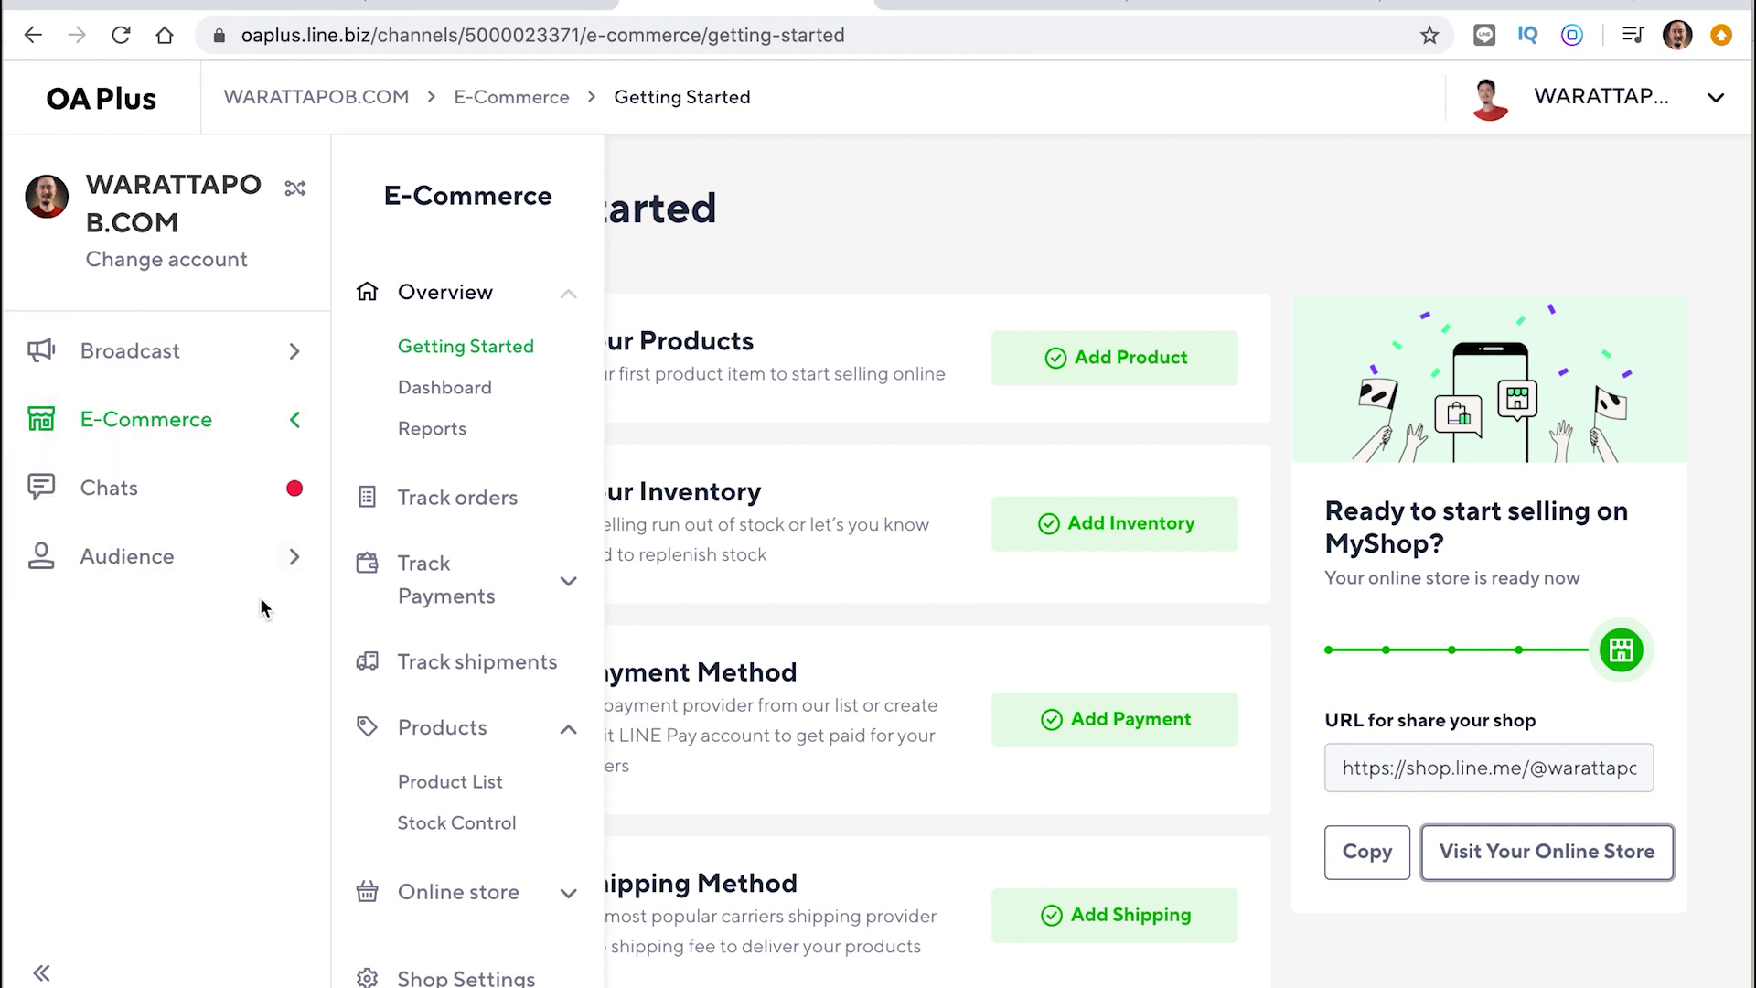